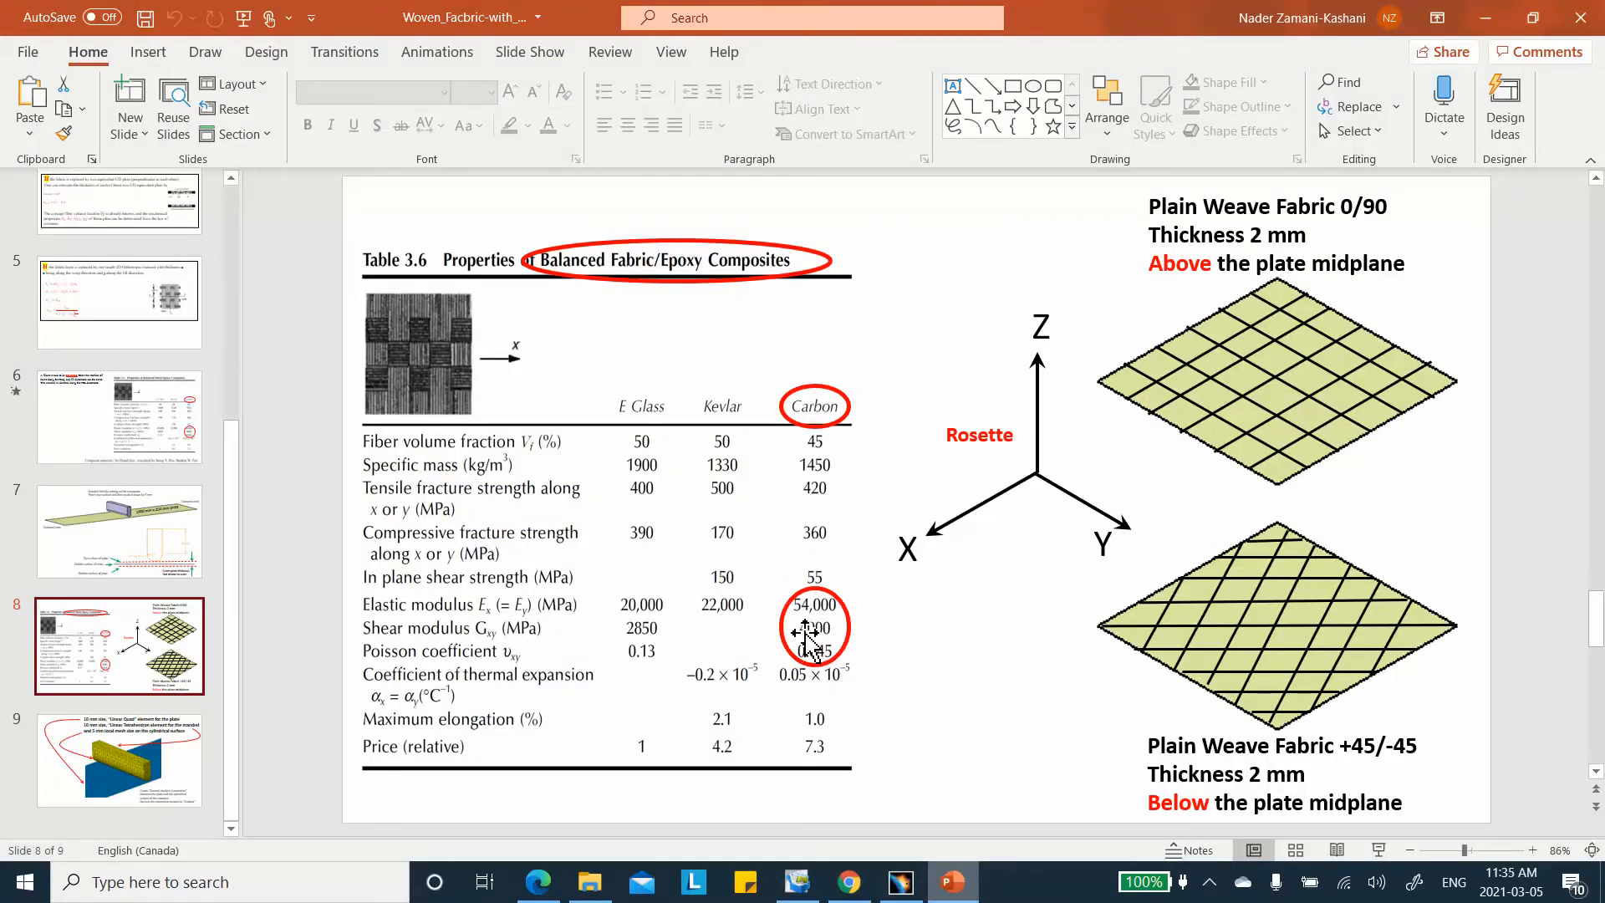
Set the plain-weave material's XY, XZ and YZ shear moduli to 4000MPa and confirm
{"action": "left_click", "coordinate": [1486, 17]}
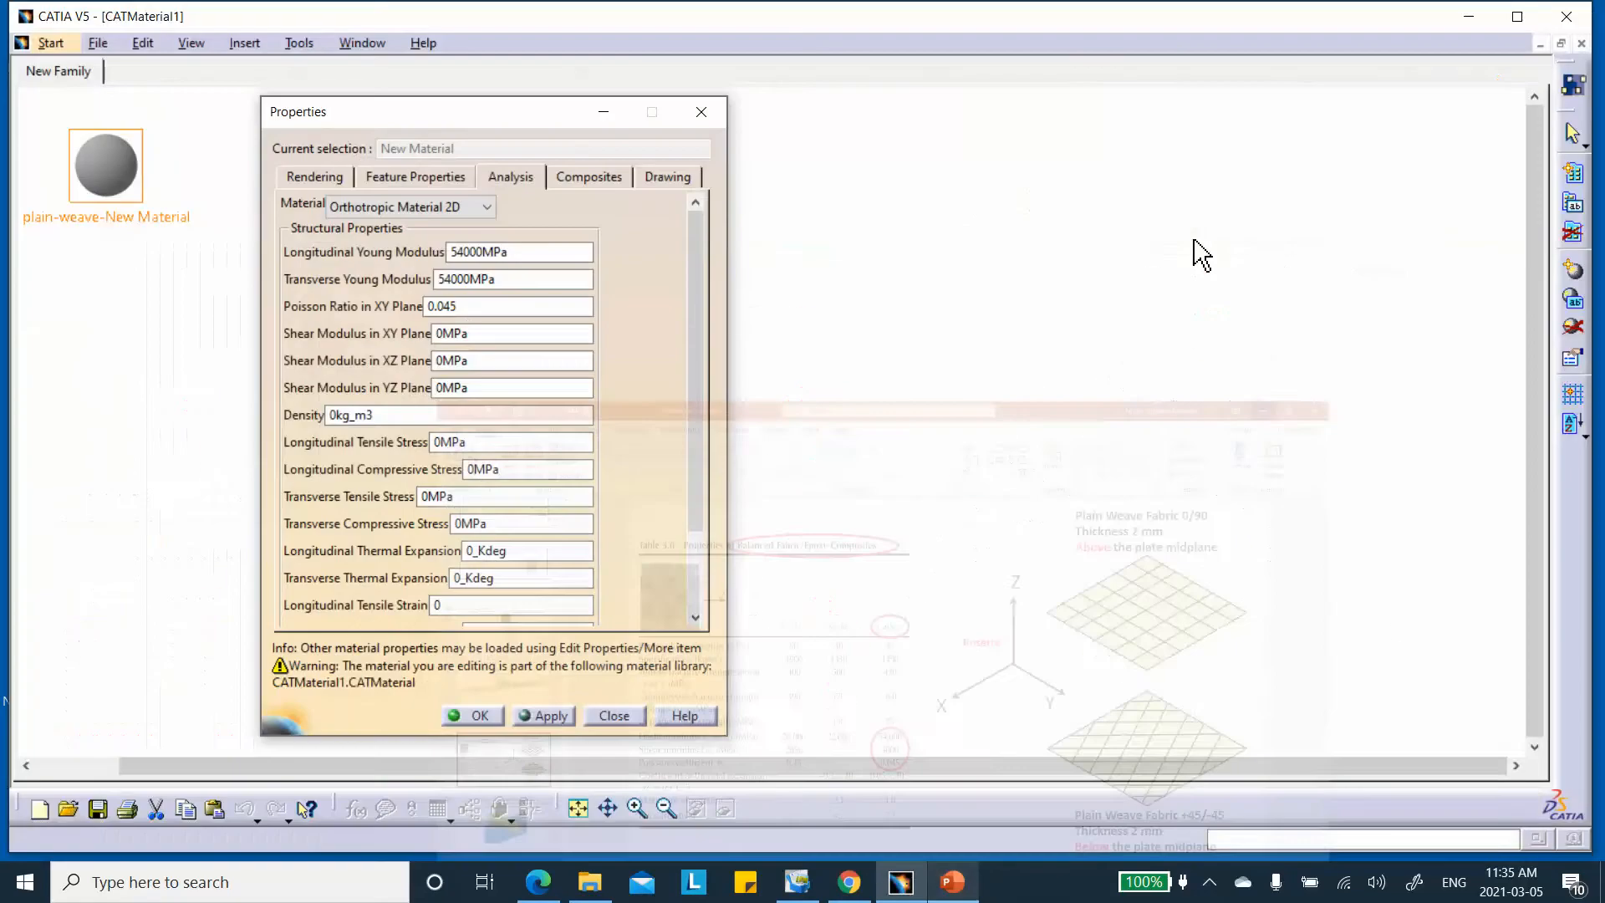
{"action": "double_click", "coordinate": [483, 333]}
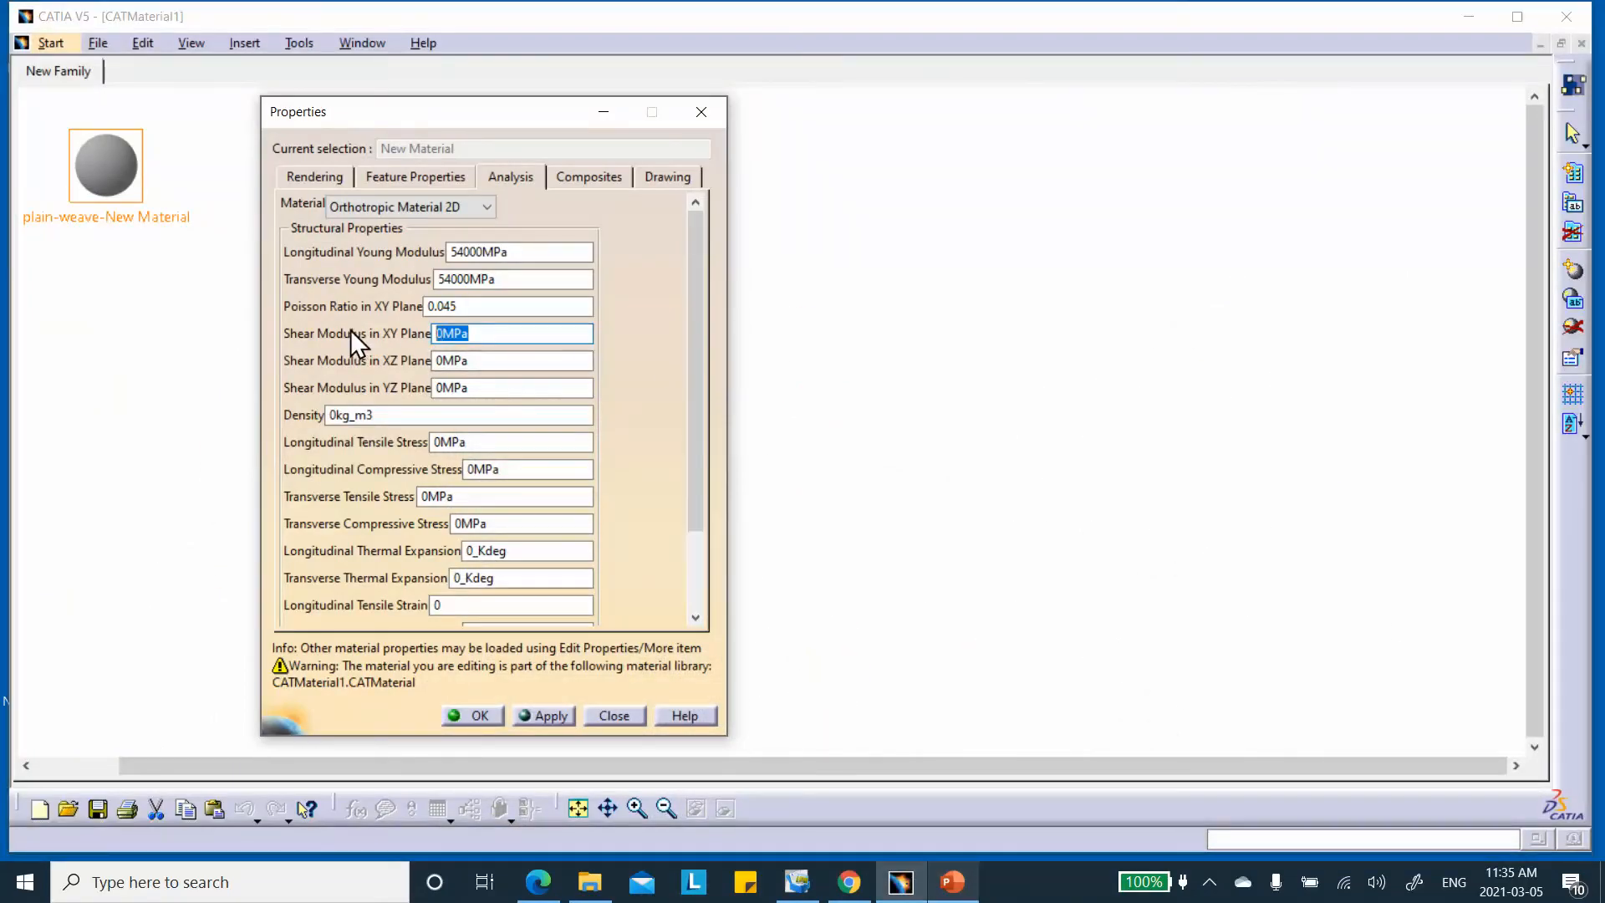
{"action": "type", "text": "4000"}
{"action": "left_click", "coordinate": [494, 360]}
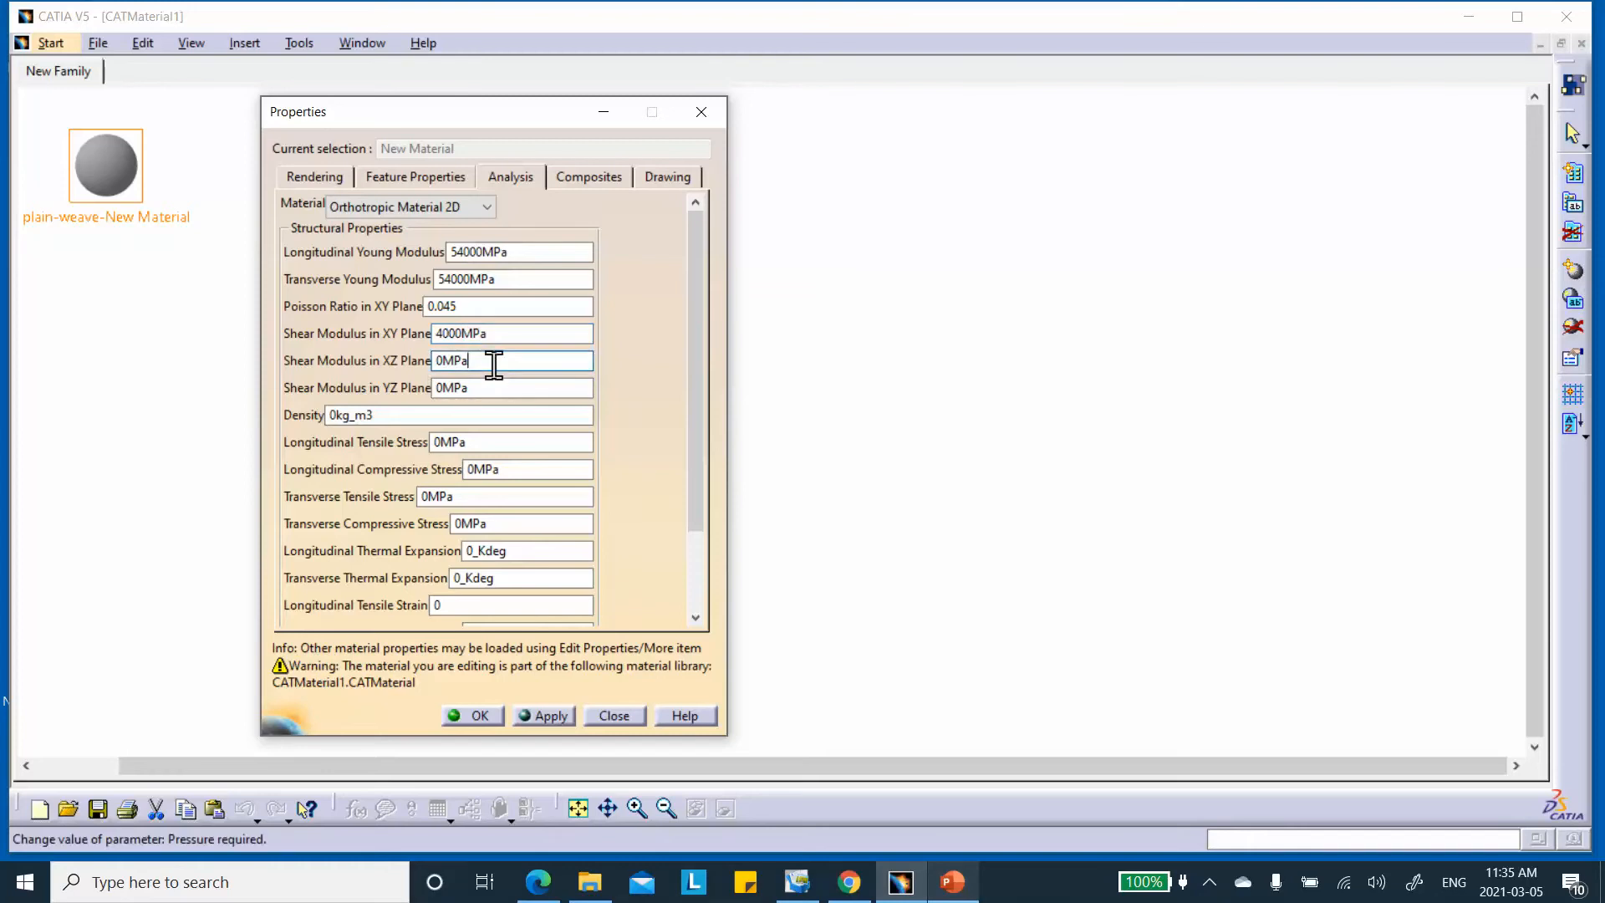
{"action": "key", "text": "BackSpace"}
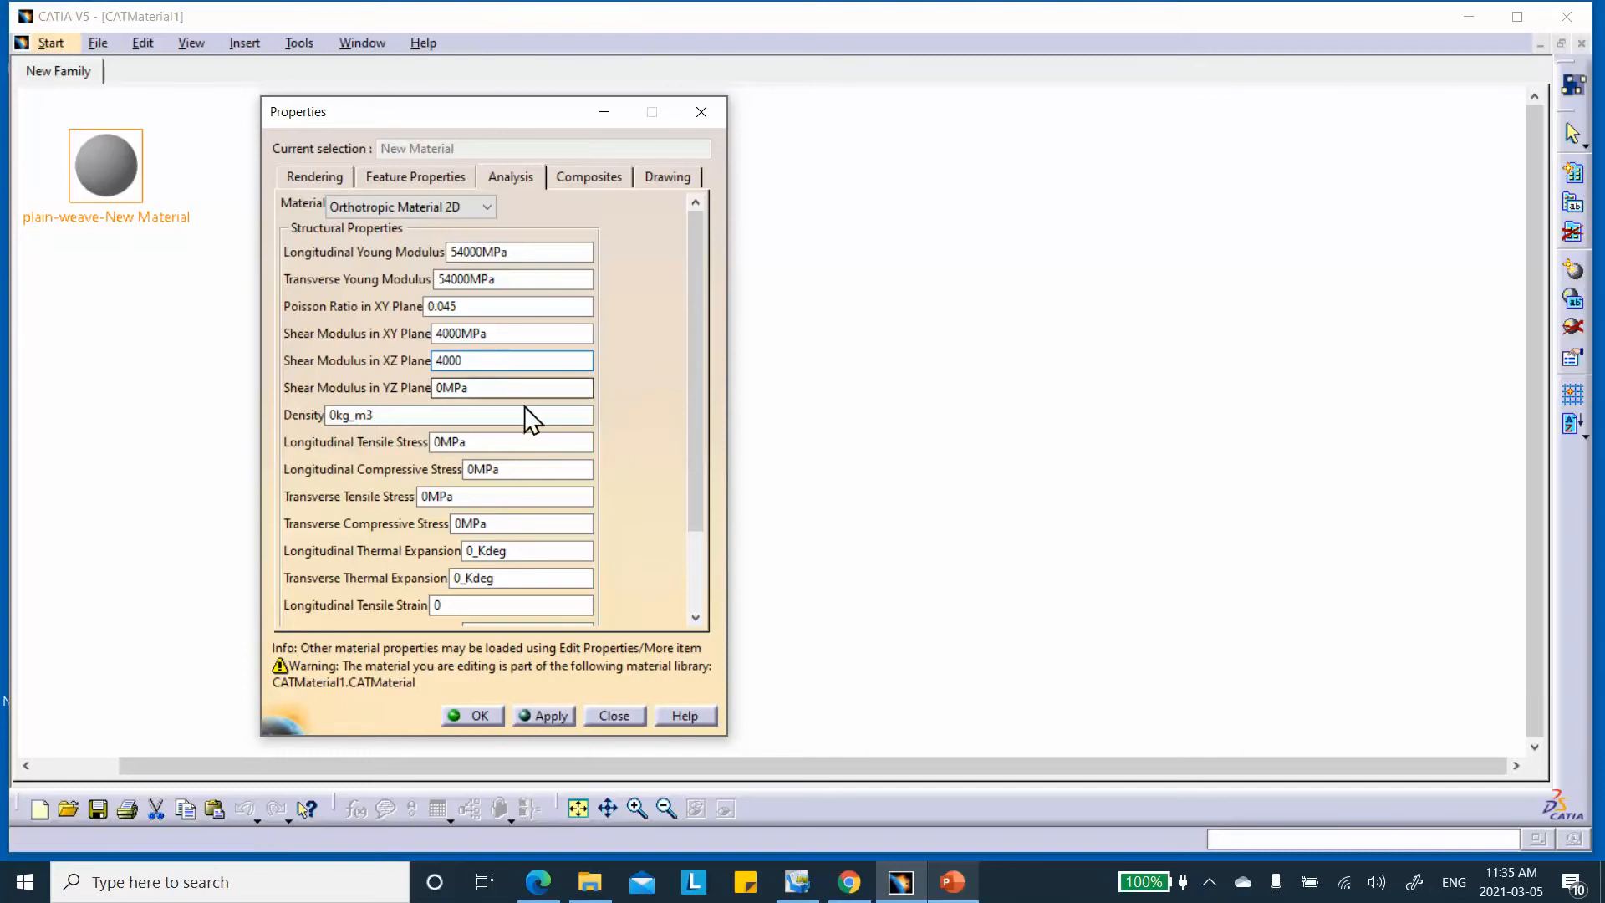
{"action": "left_click_drag", "start_coordinate": [512, 386], "coordinate": [348, 389]}
{"action": "type", "text": "4000"}
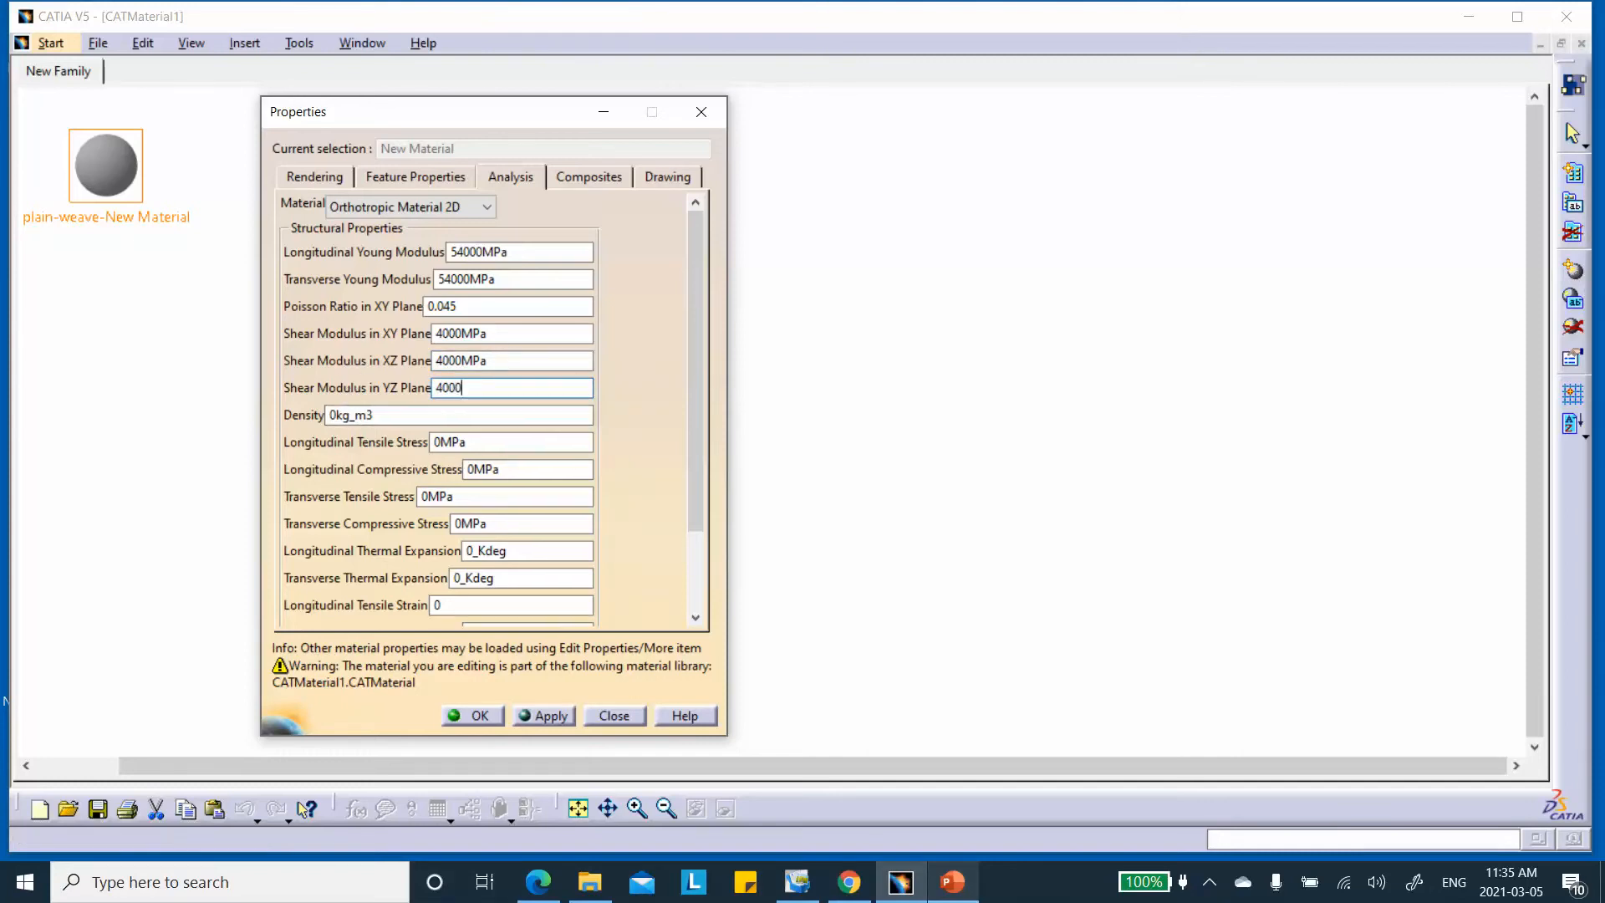
{"action": "left_click", "coordinate": [477, 419]}
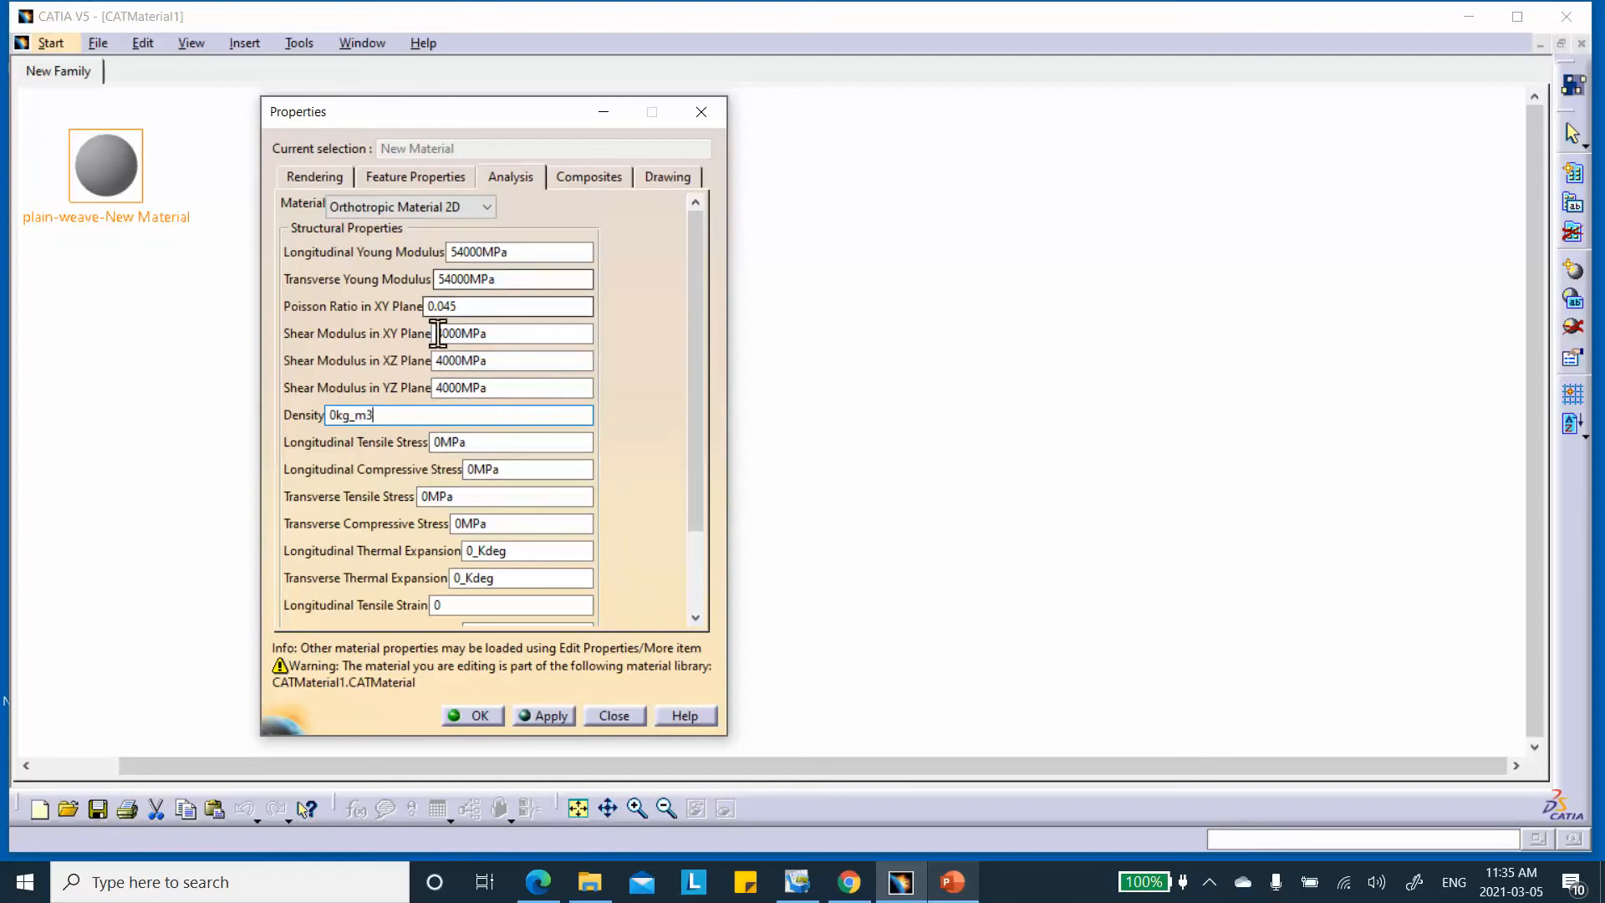
{"action": "left_click", "coordinate": [458, 714]}
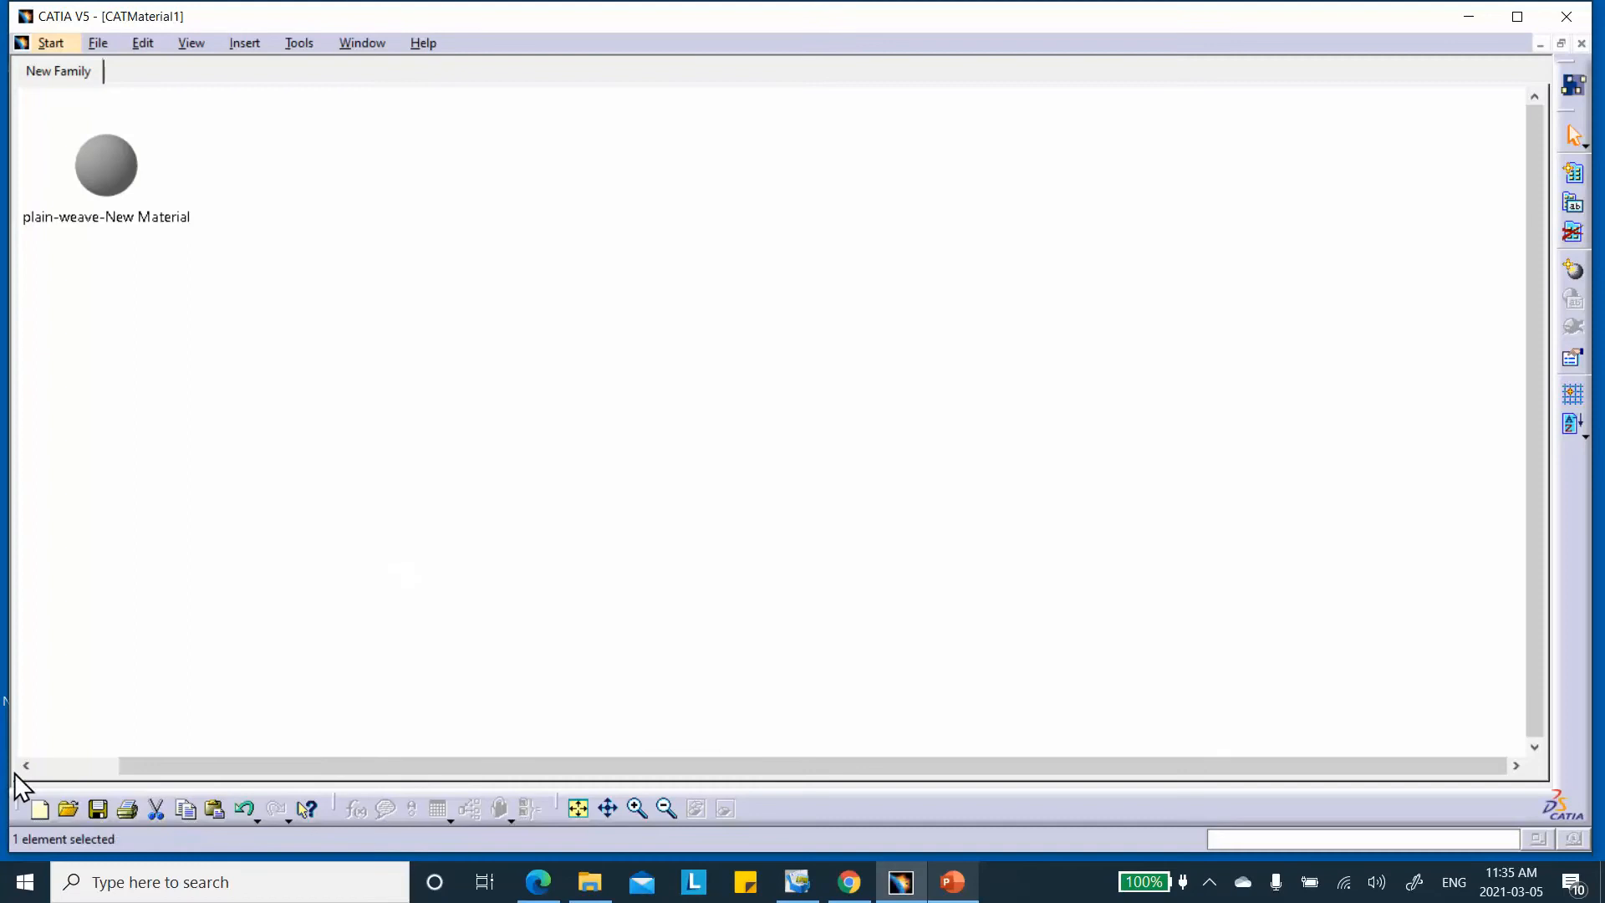
Save the library as plain-weave-Carbon_Epoxy_CATMaterial1.CATMaterial in Desktop's Plain_Woven_Fabric_March_5_2021 folder
{"action": "left_click", "coordinate": [97, 808]}
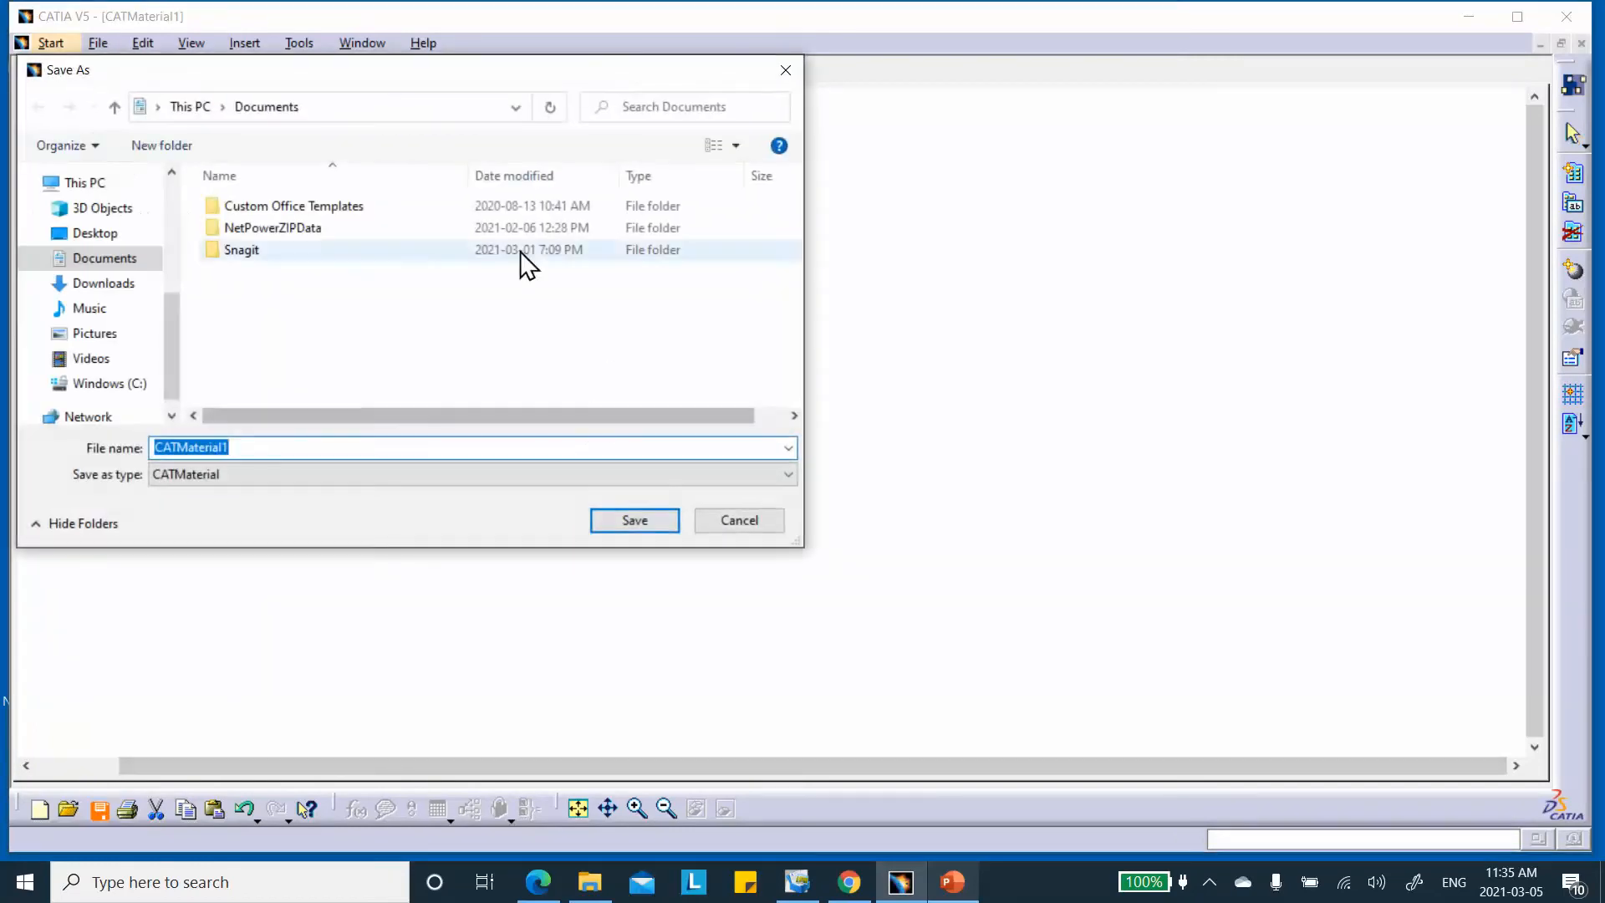
{"action": "left_click", "coordinate": [95, 236]}
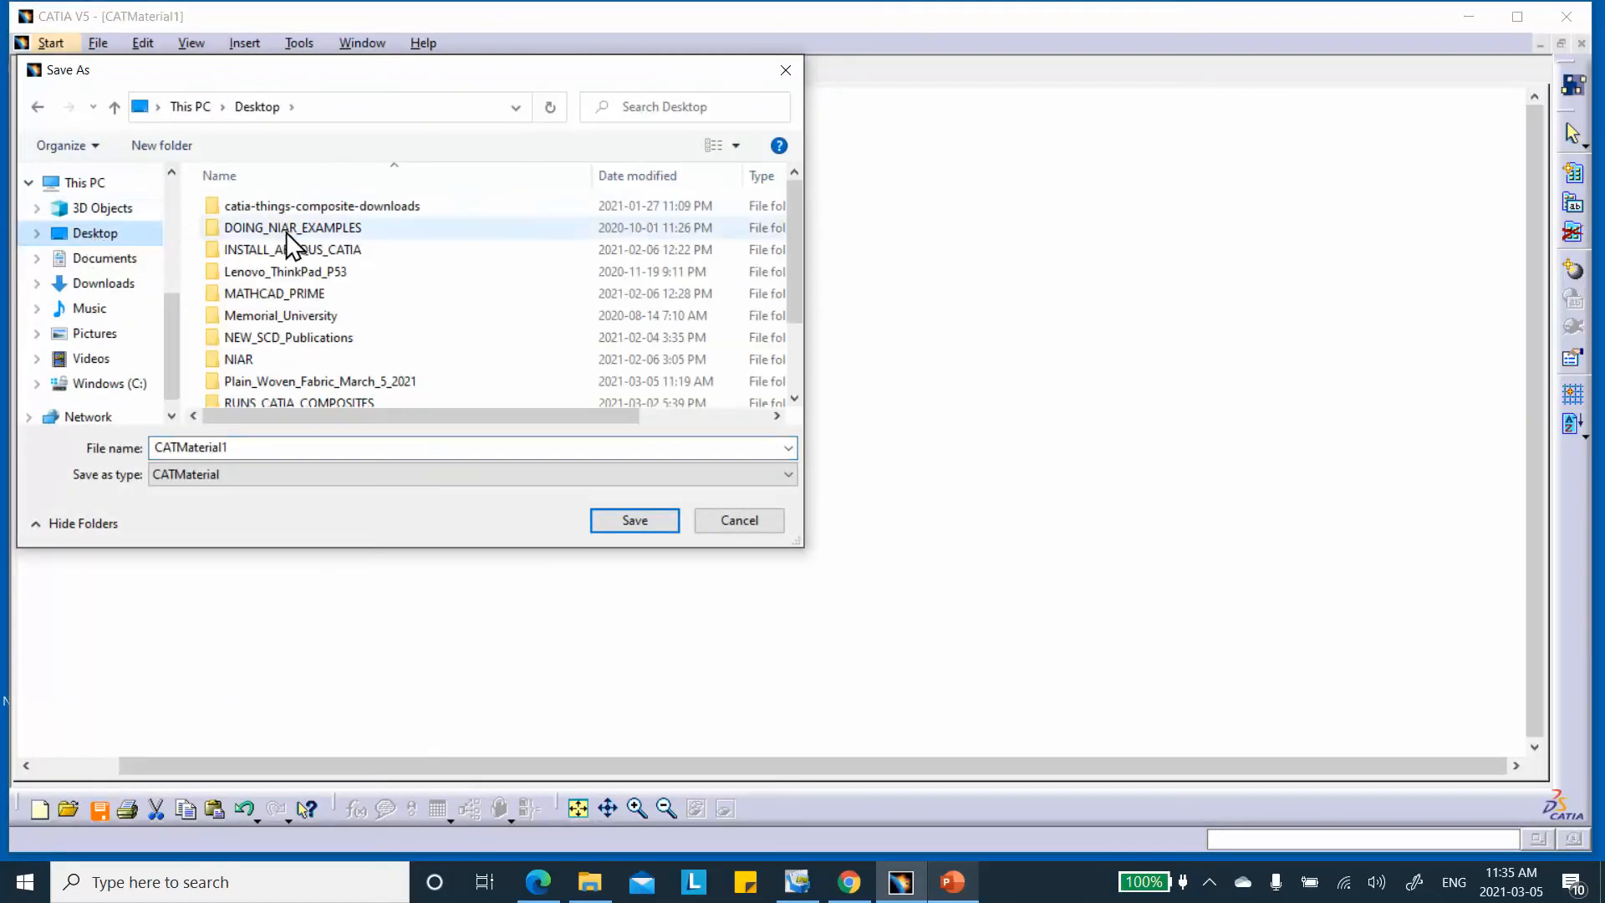
{"action": "scroll", "coordinate": [283, 229], "scroll_direction": "down", "scroll_amount": 2}
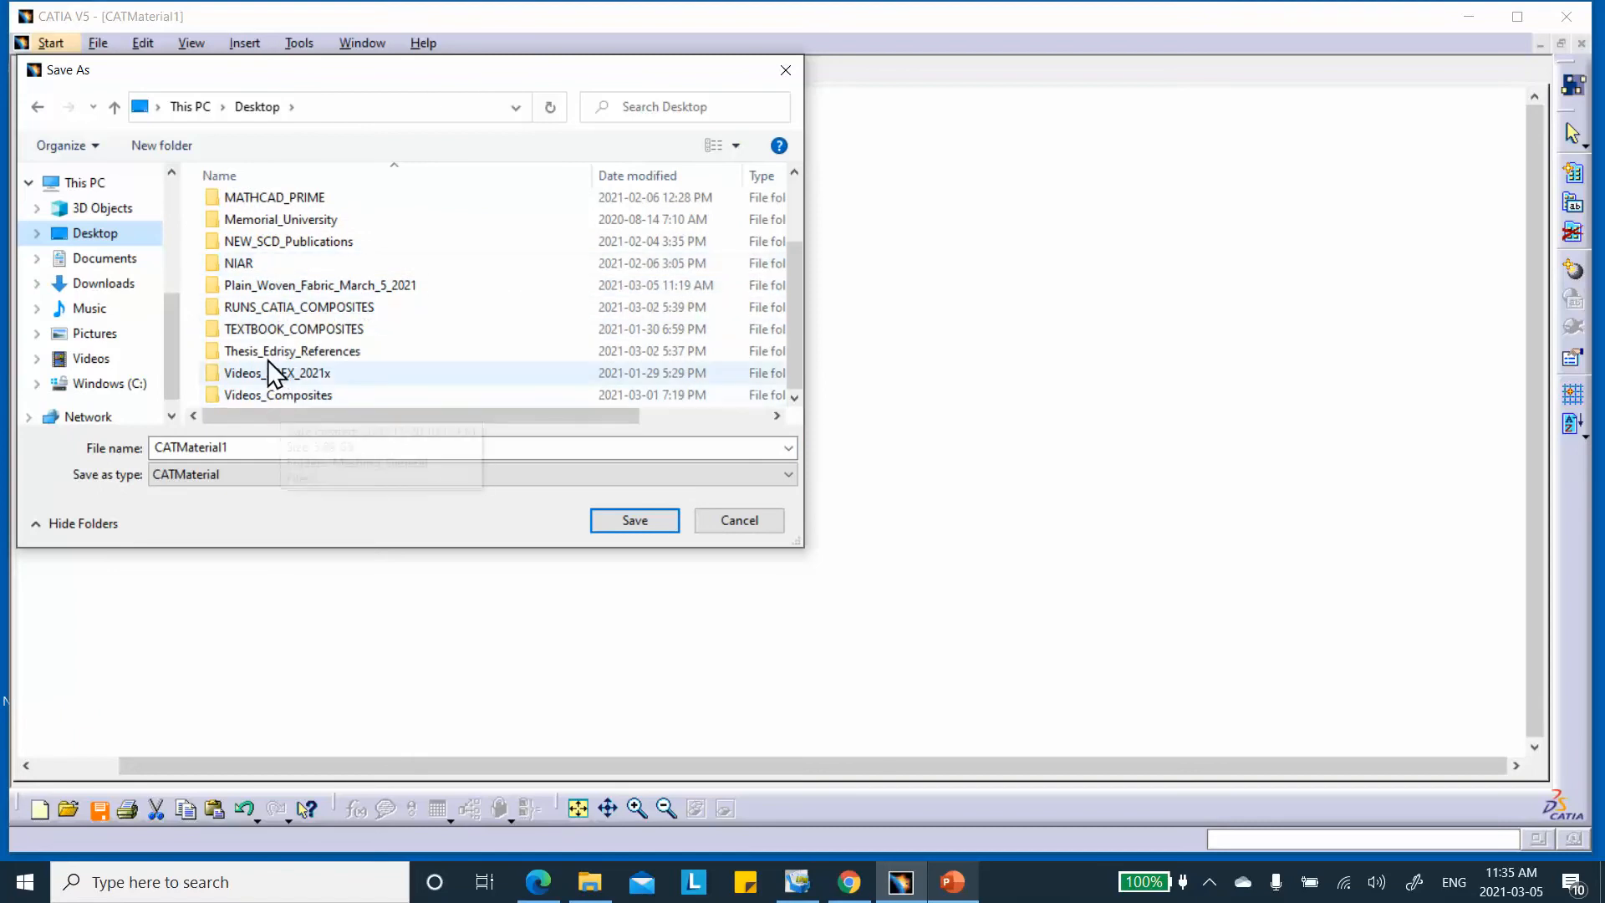
{"action": "scroll", "coordinate": [258, 330], "scroll_direction": "up", "scroll_amount": 2}
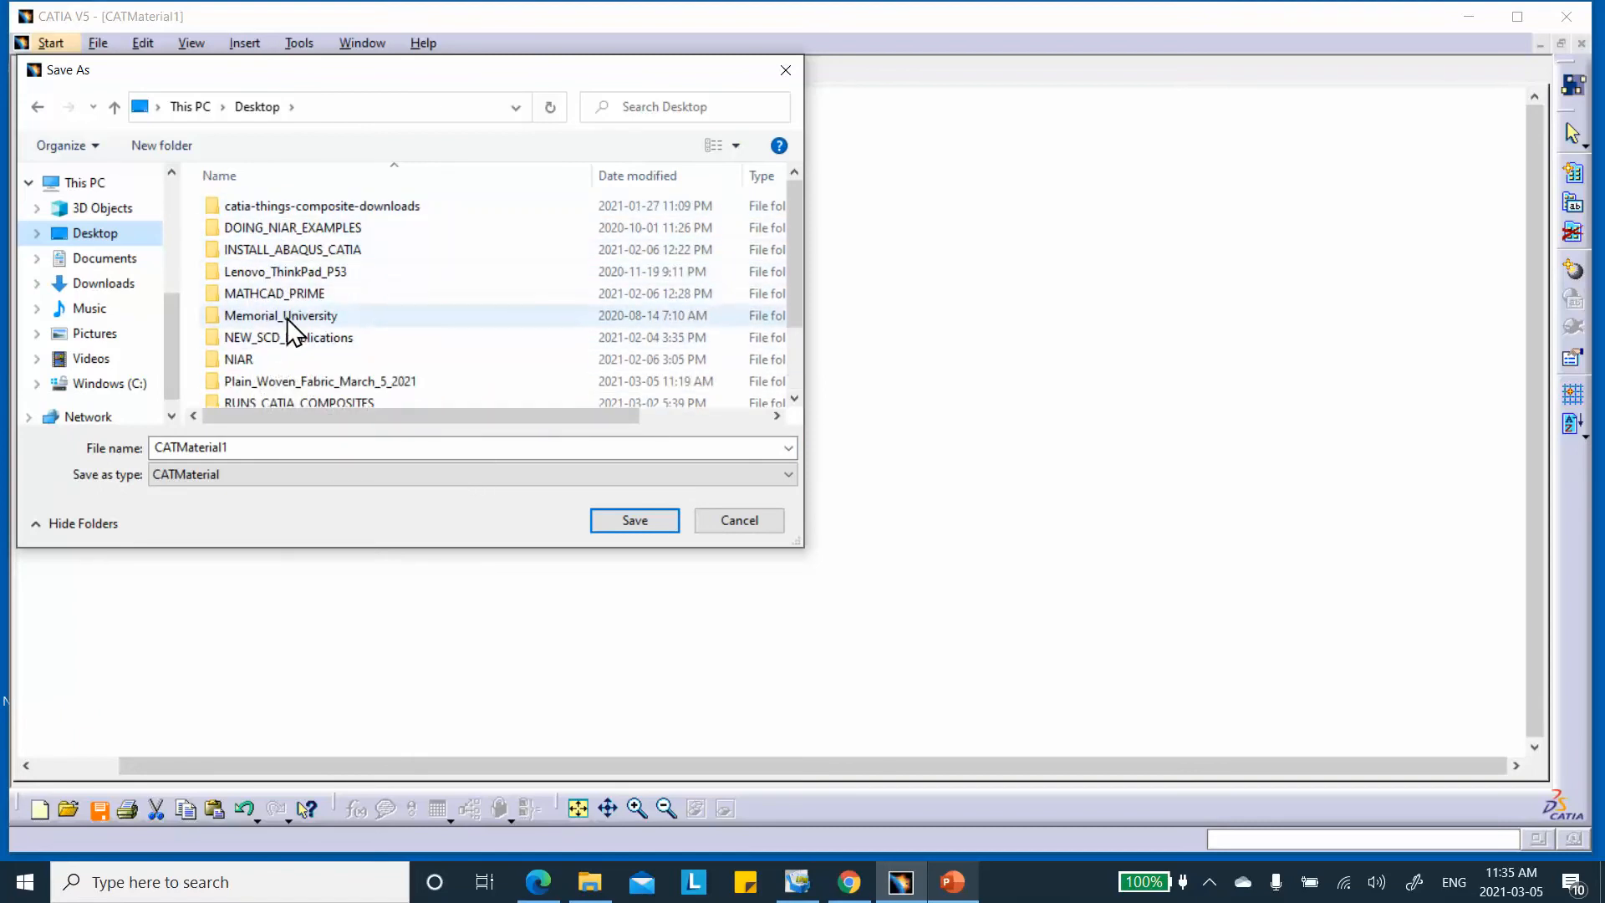
{"action": "double_click", "coordinate": [304, 387]}
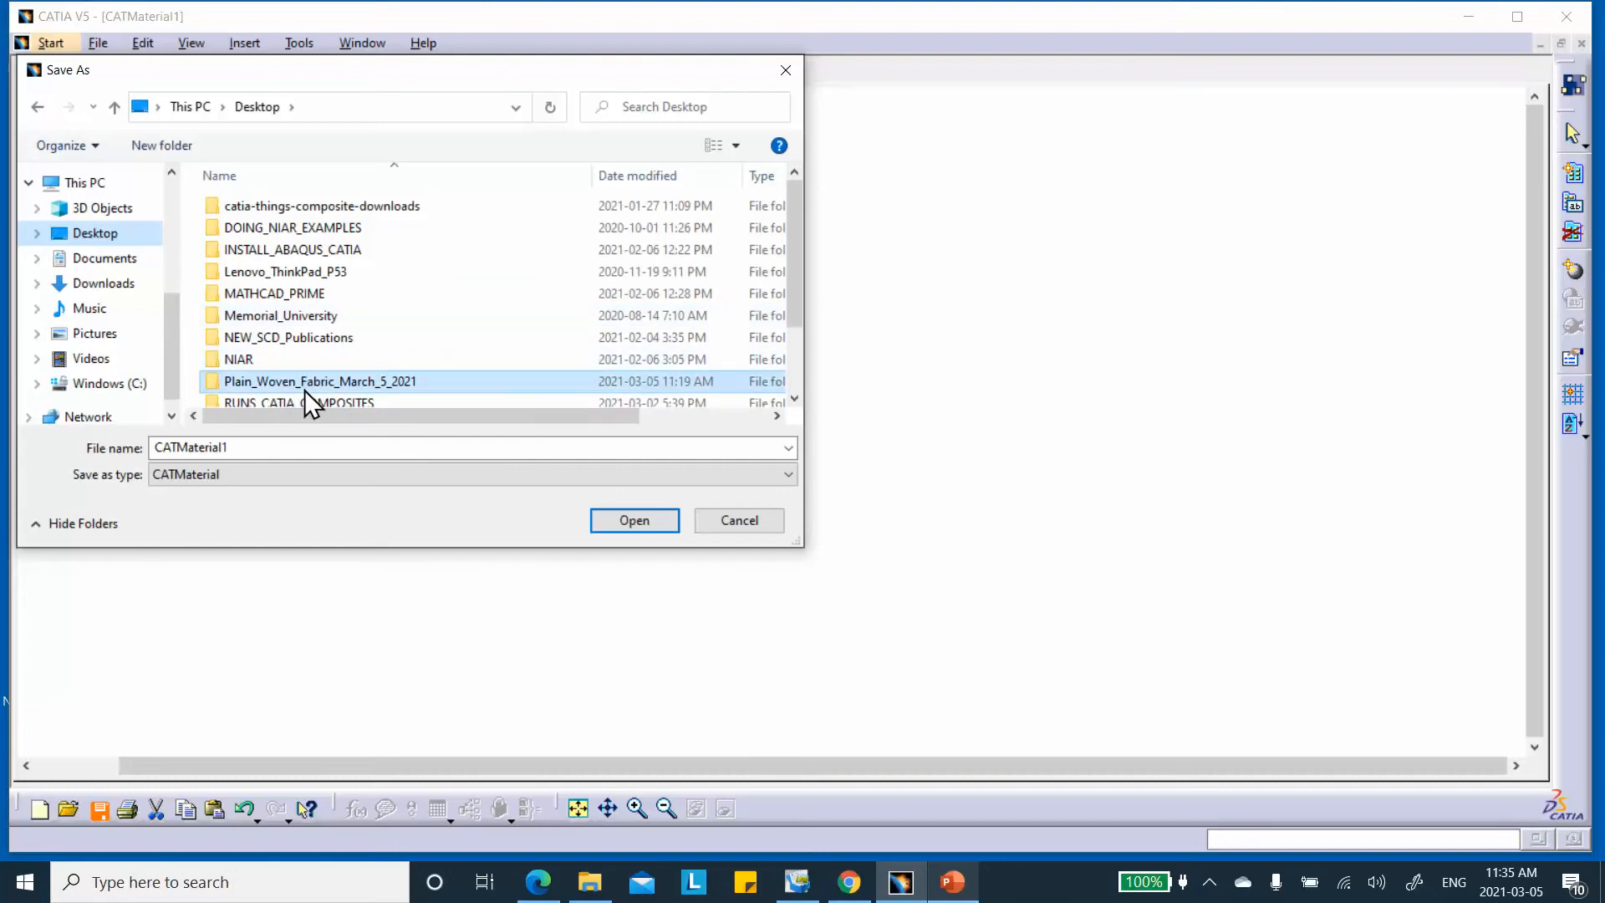
{"action": "double_click", "coordinate": [157, 447]}
{"action": "left_click", "coordinate": [157, 447]}
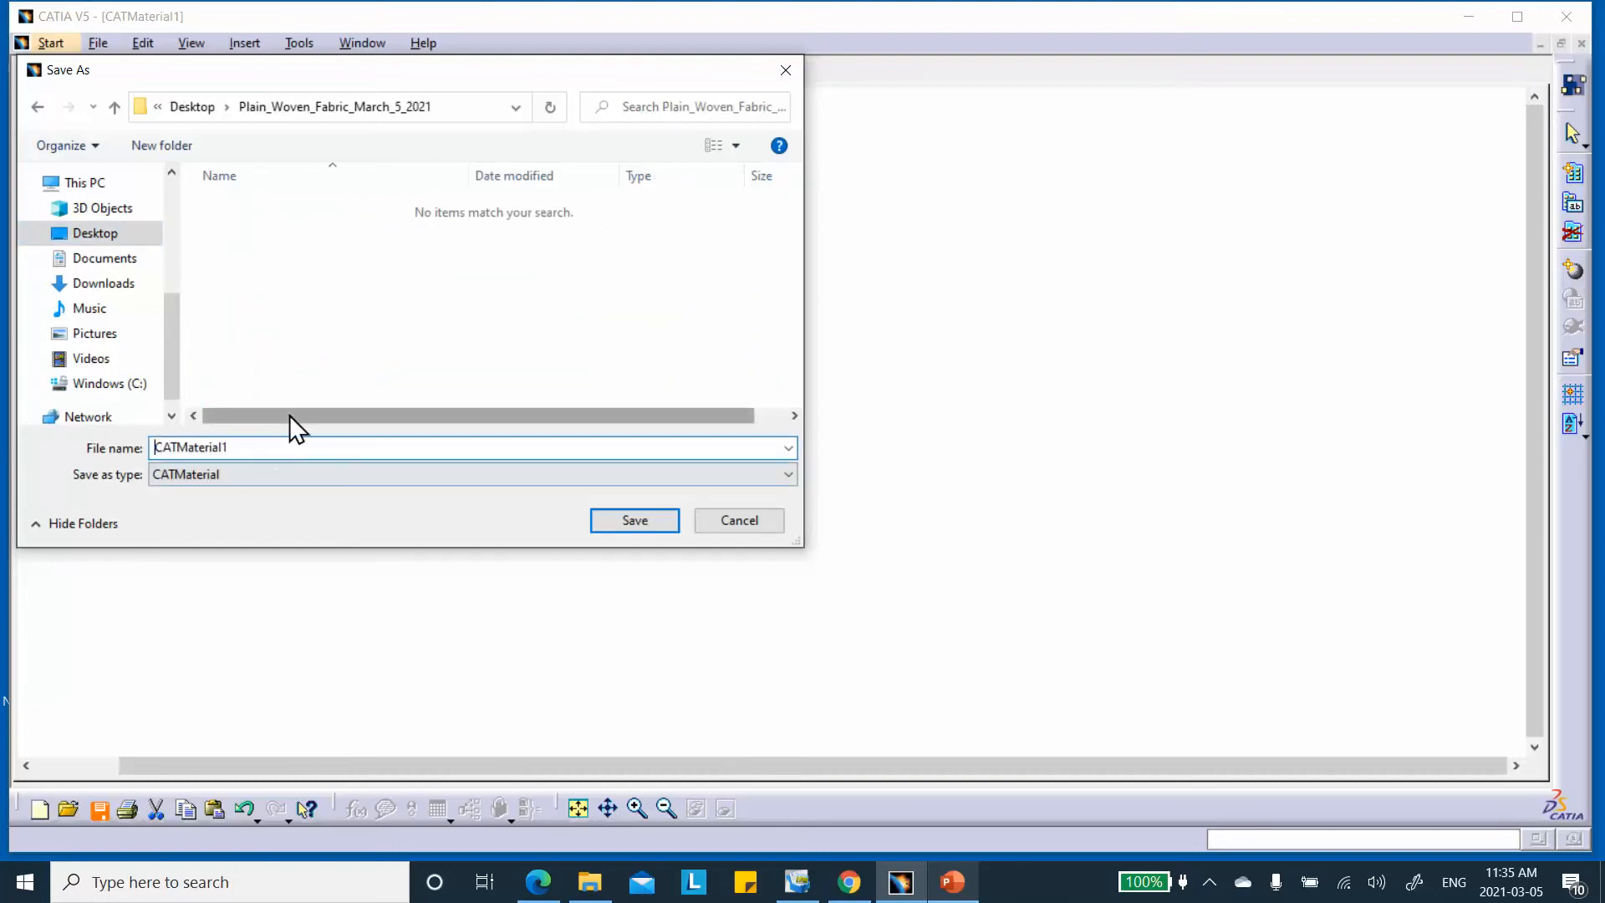
{"action": "type", "text": "fa"}
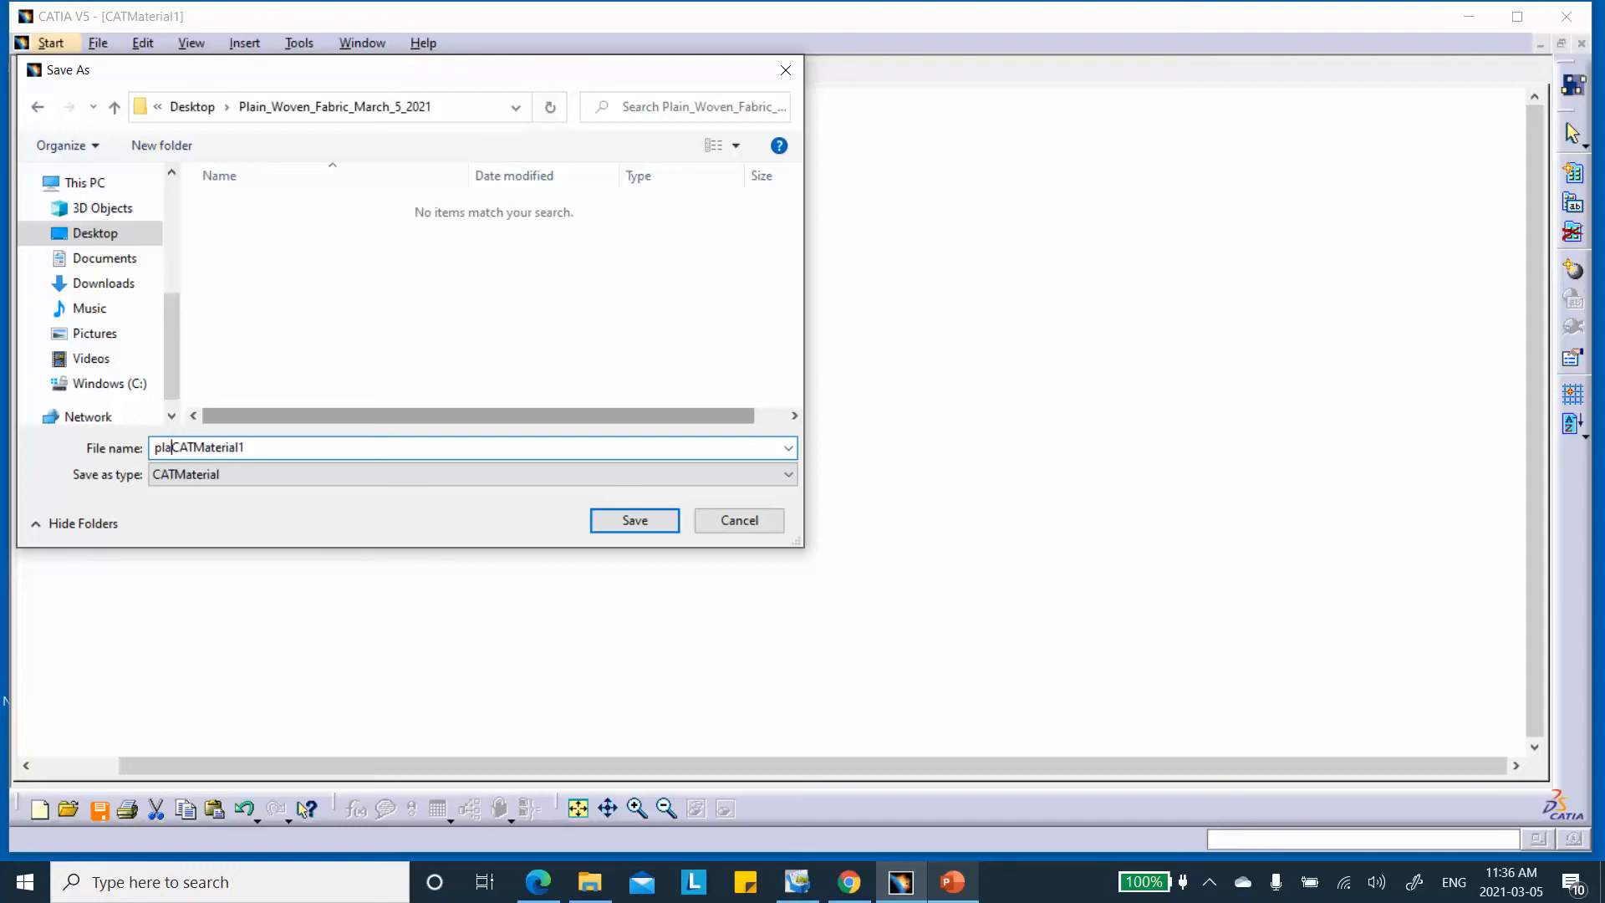
{"action": "type", "text": "weave-Carbon_Epoxy_"}
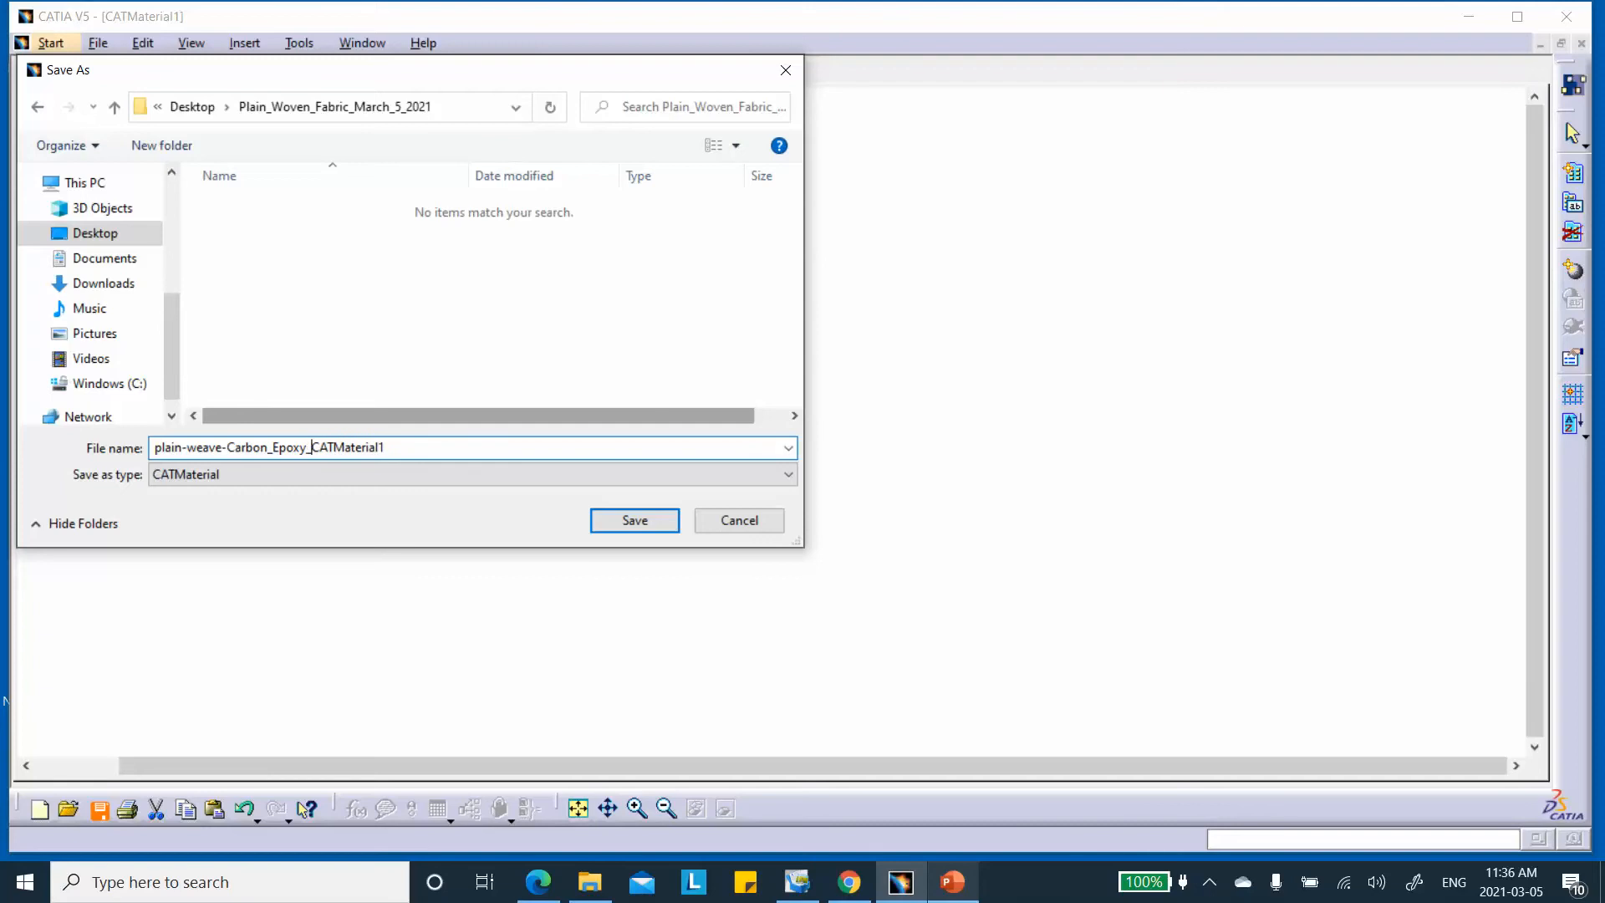
{"action": "left_click", "coordinate": [635, 518]}
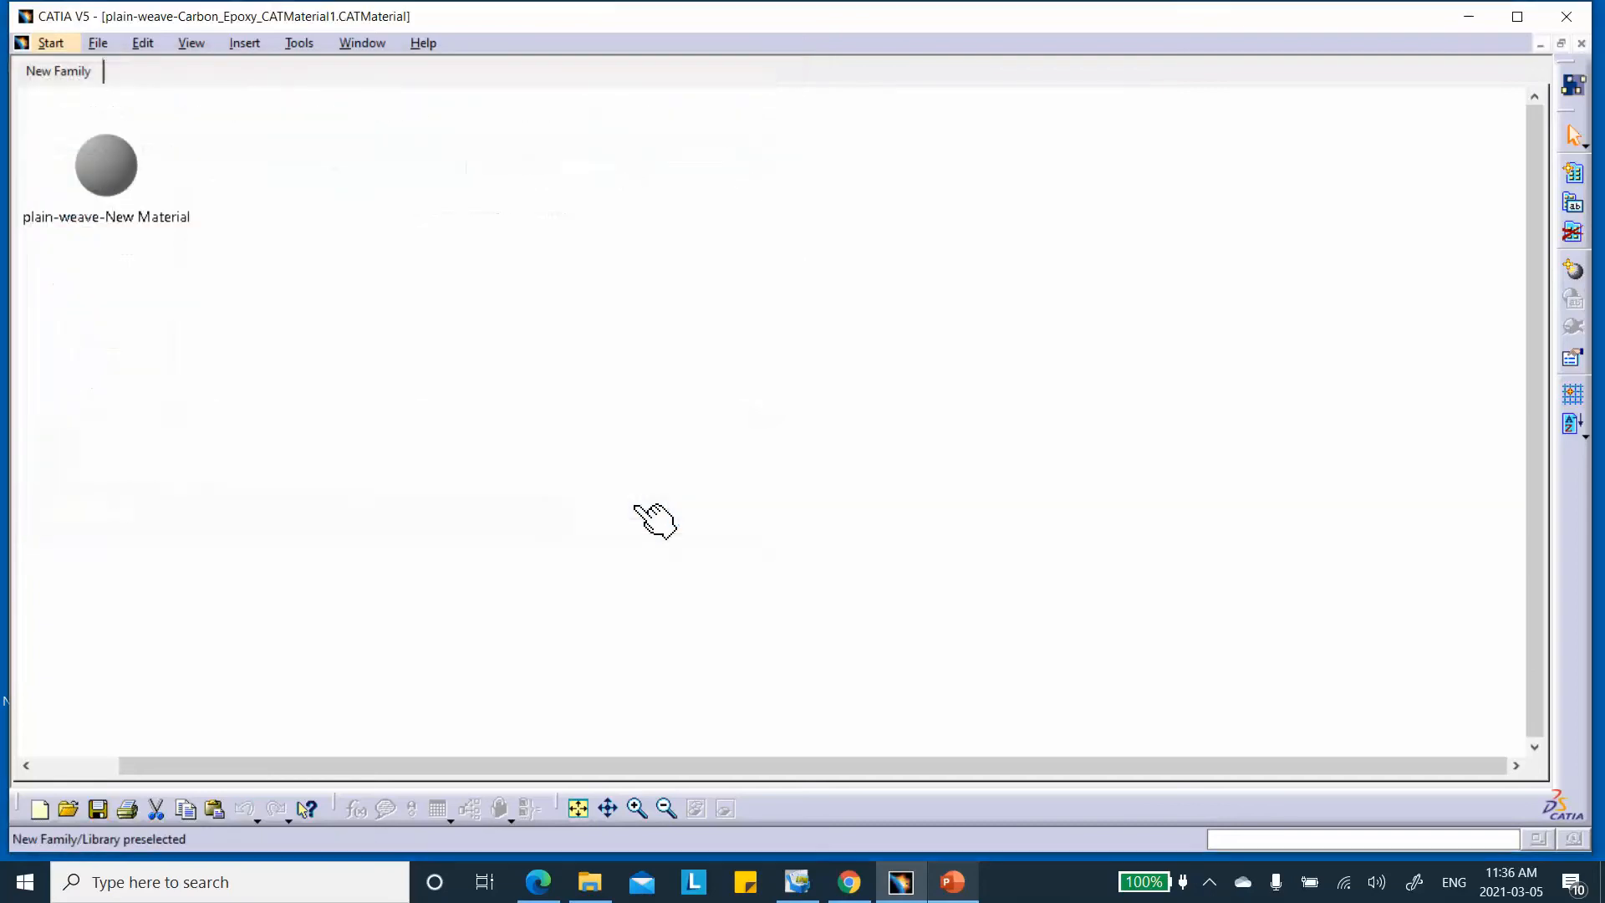
Close the material library and check slide 7's plate and mandrel setup in the reference presentation
{"action": "left_click", "coordinate": [1582, 44]}
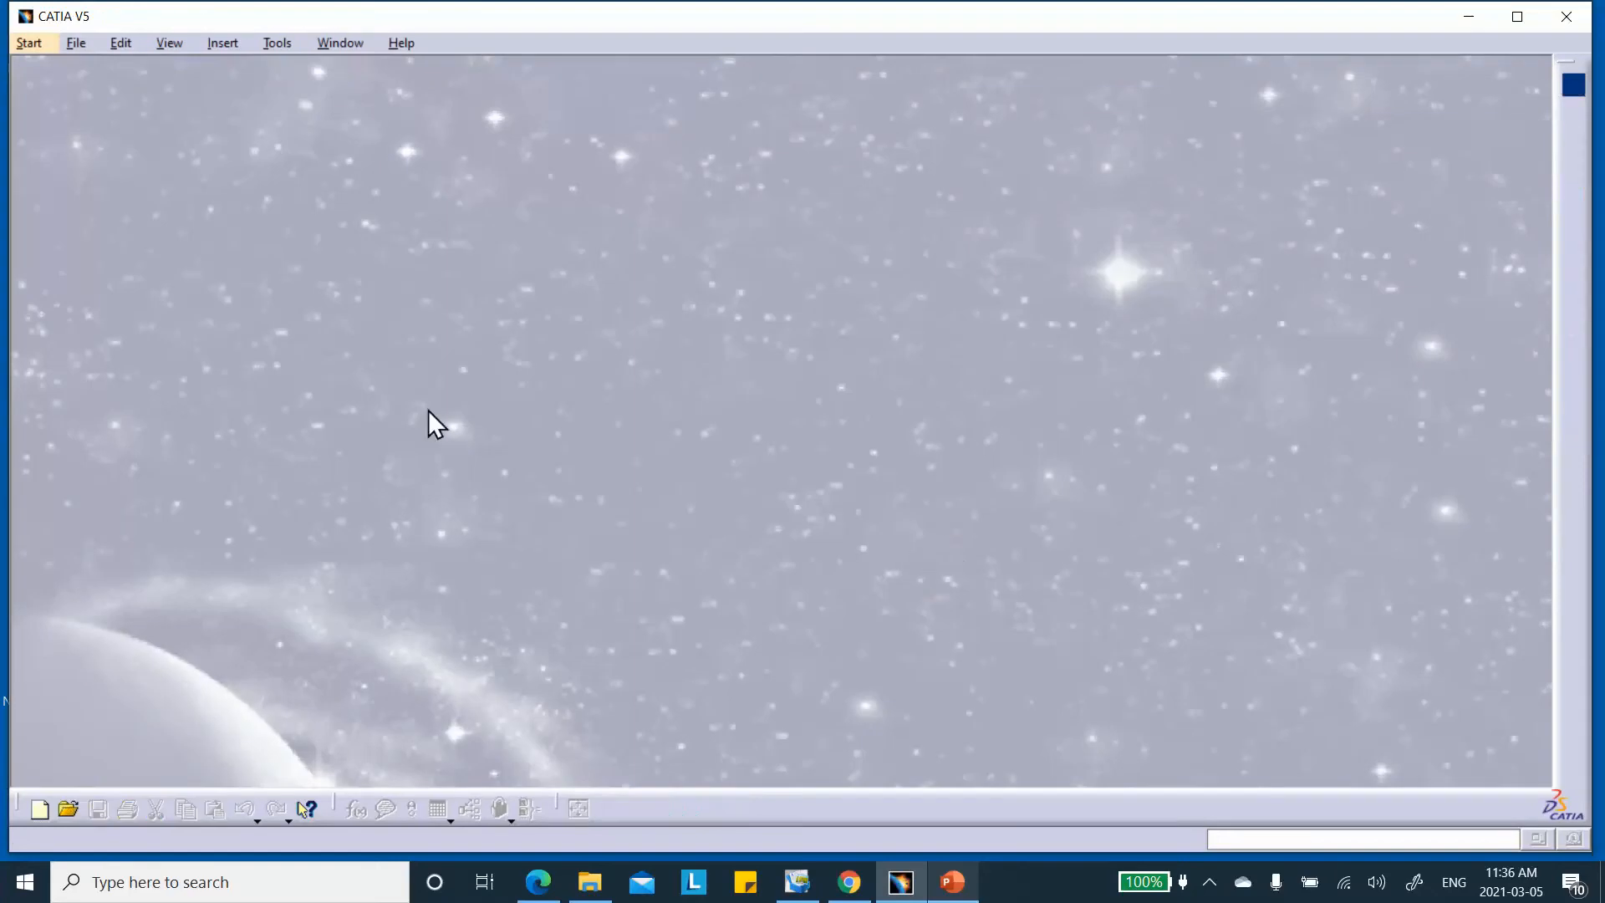
{"action": "left_click", "coordinate": [953, 886]}
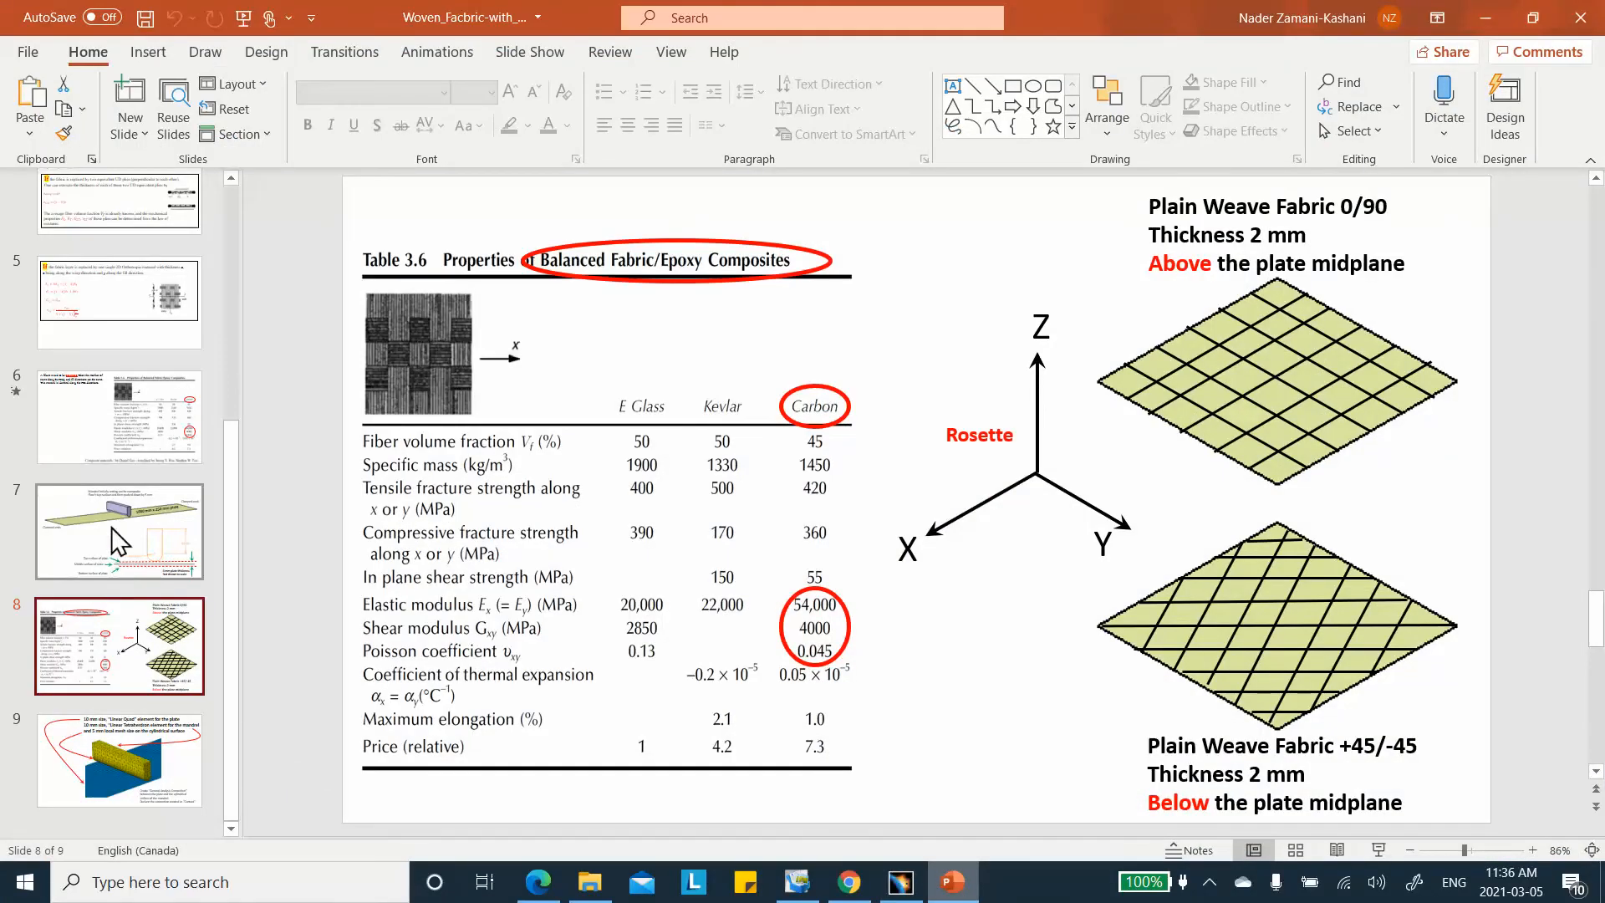
{"action": "left_click", "coordinate": [112, 525]}
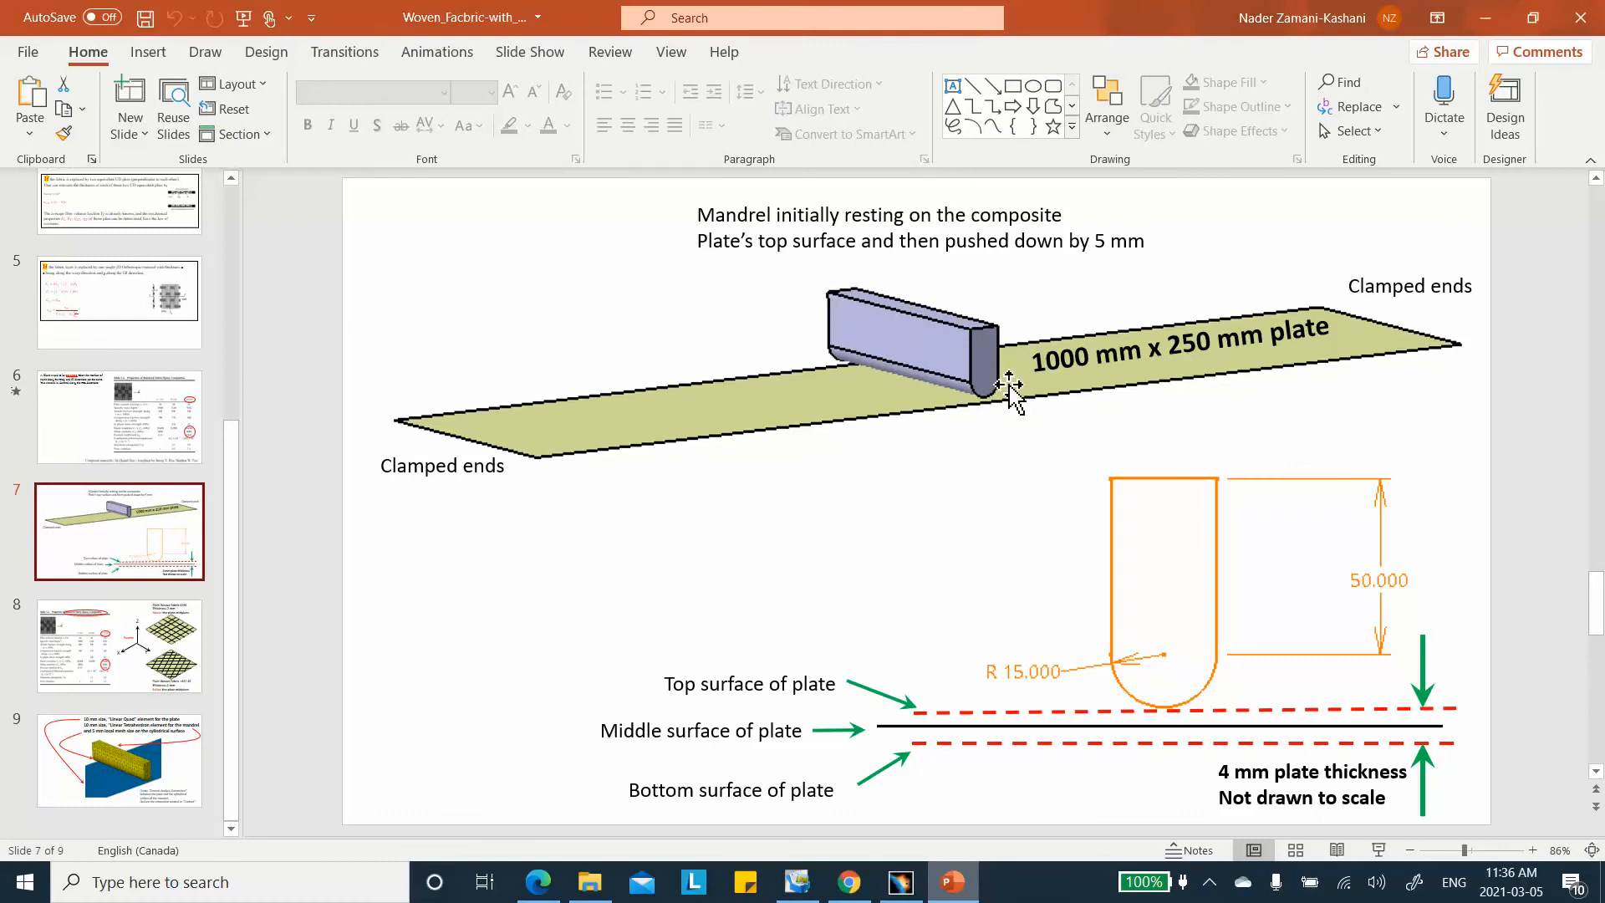
{"action": "left_click", "coordinate": [1484, 18]}
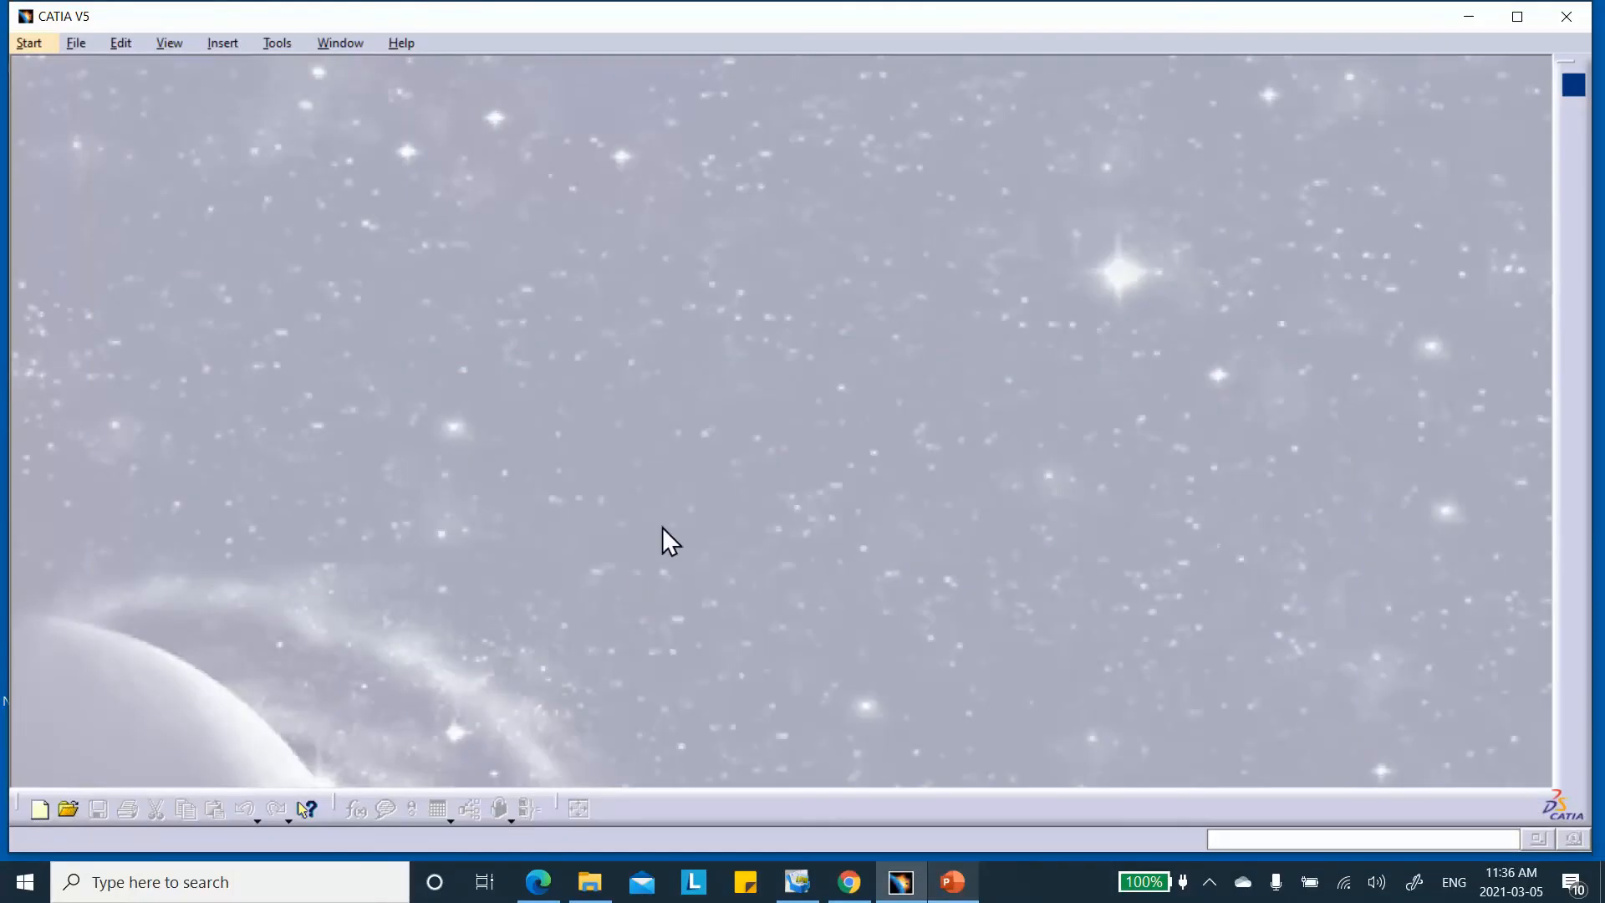
Create a new Product document
{"action": "left_click", "coordinate": [40, 811]}
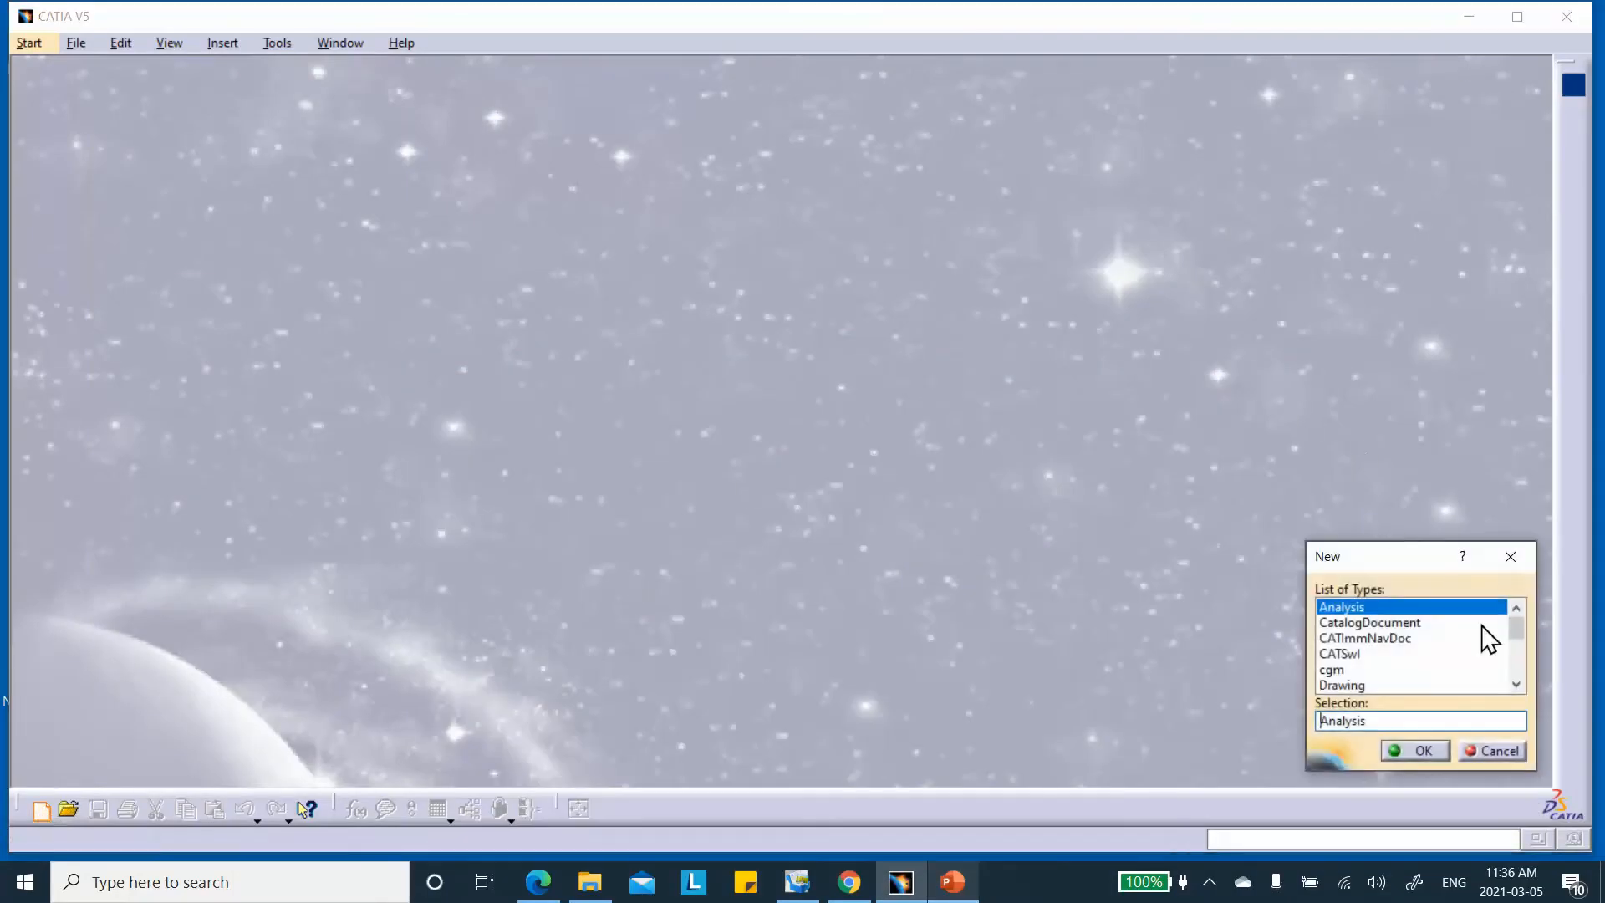
{"action": "left_click_drag", "start_coordinate": [1518, 625], "coordinate": [1522, 717]}
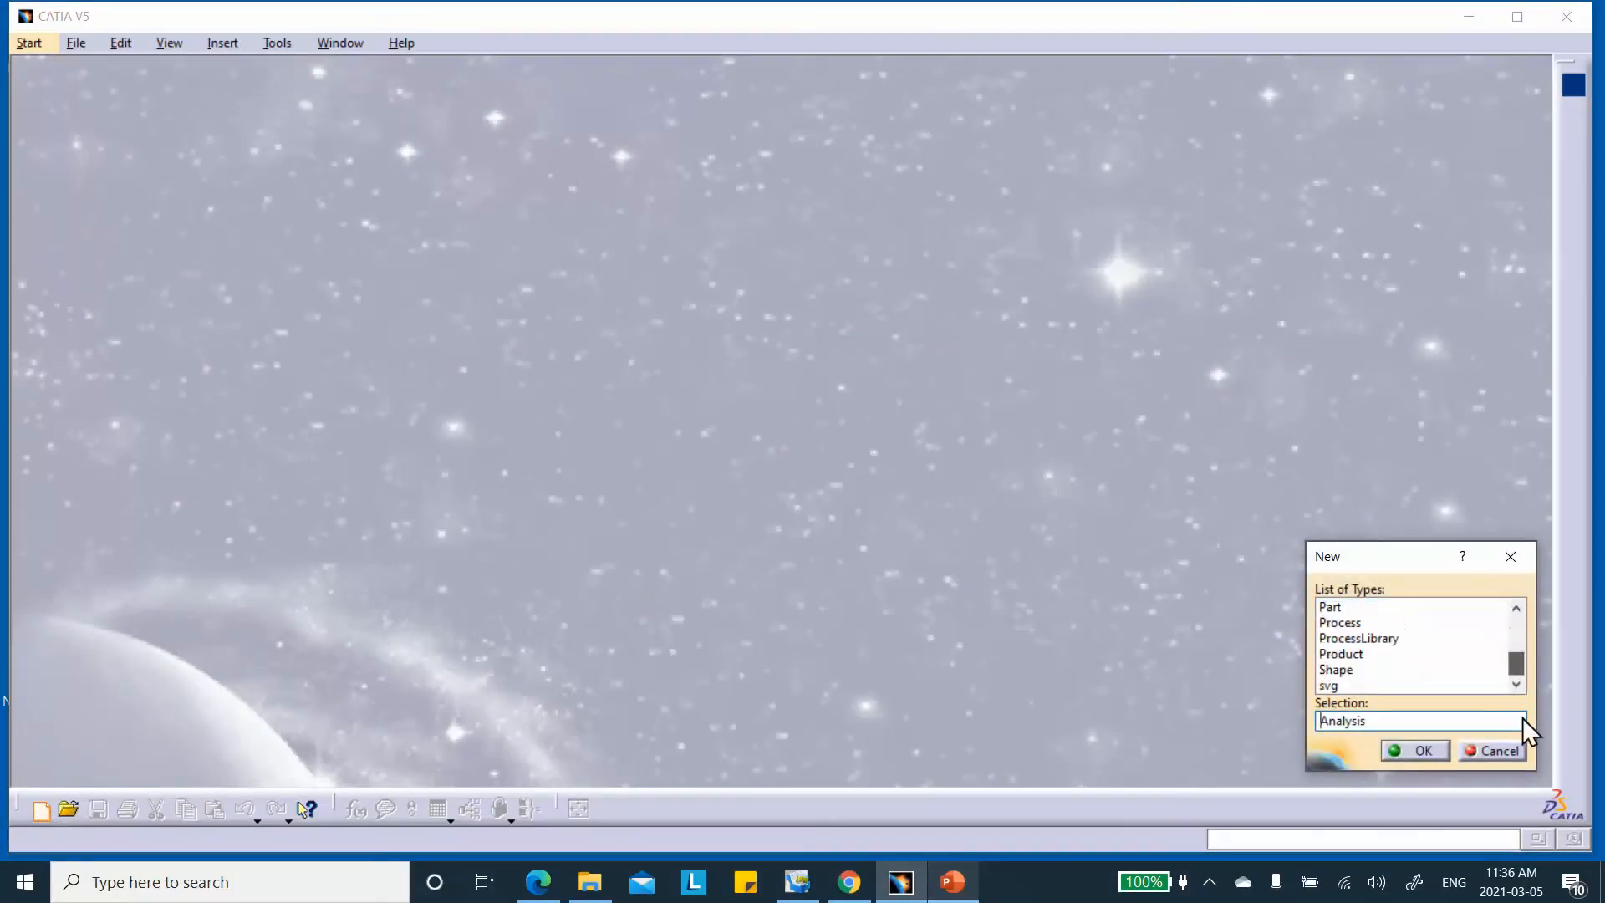
{"action": "left_click", "coordinate": [1339, 653]}
{"action": "left_click", "coordinate": [1409, 750]}
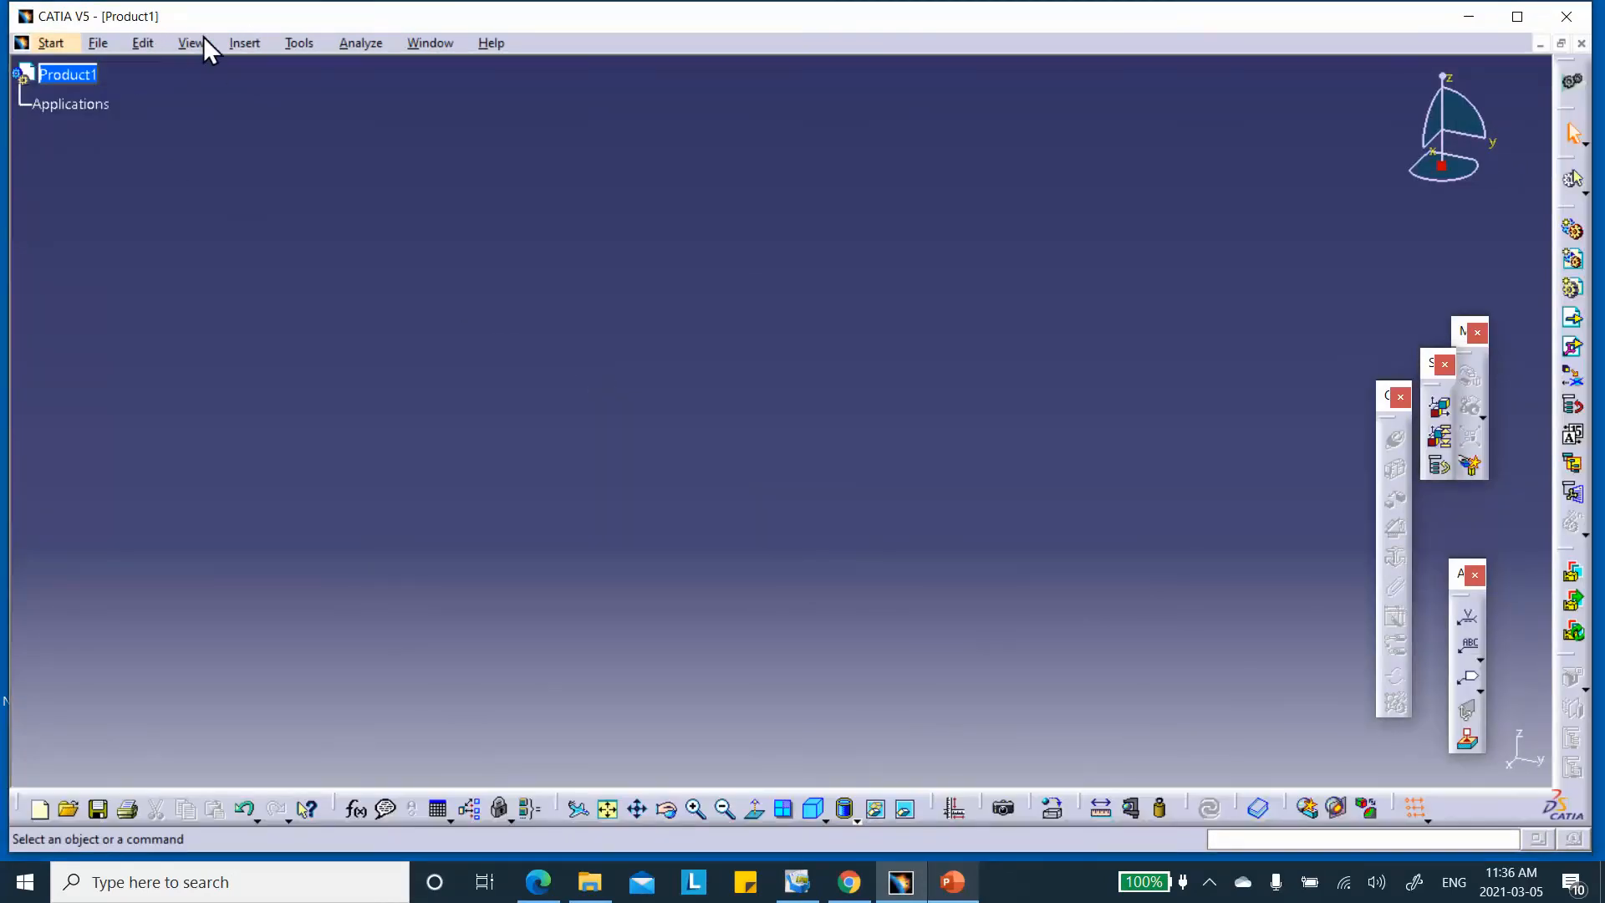
Save Product1 as Product1.CATProduct in the Plain_Woven_Fabric_March_5_2021 folder
{"action": "left_click", "coordinate": [99, 43]}
{"action": "left_click", "coordinate": [163, 253]}
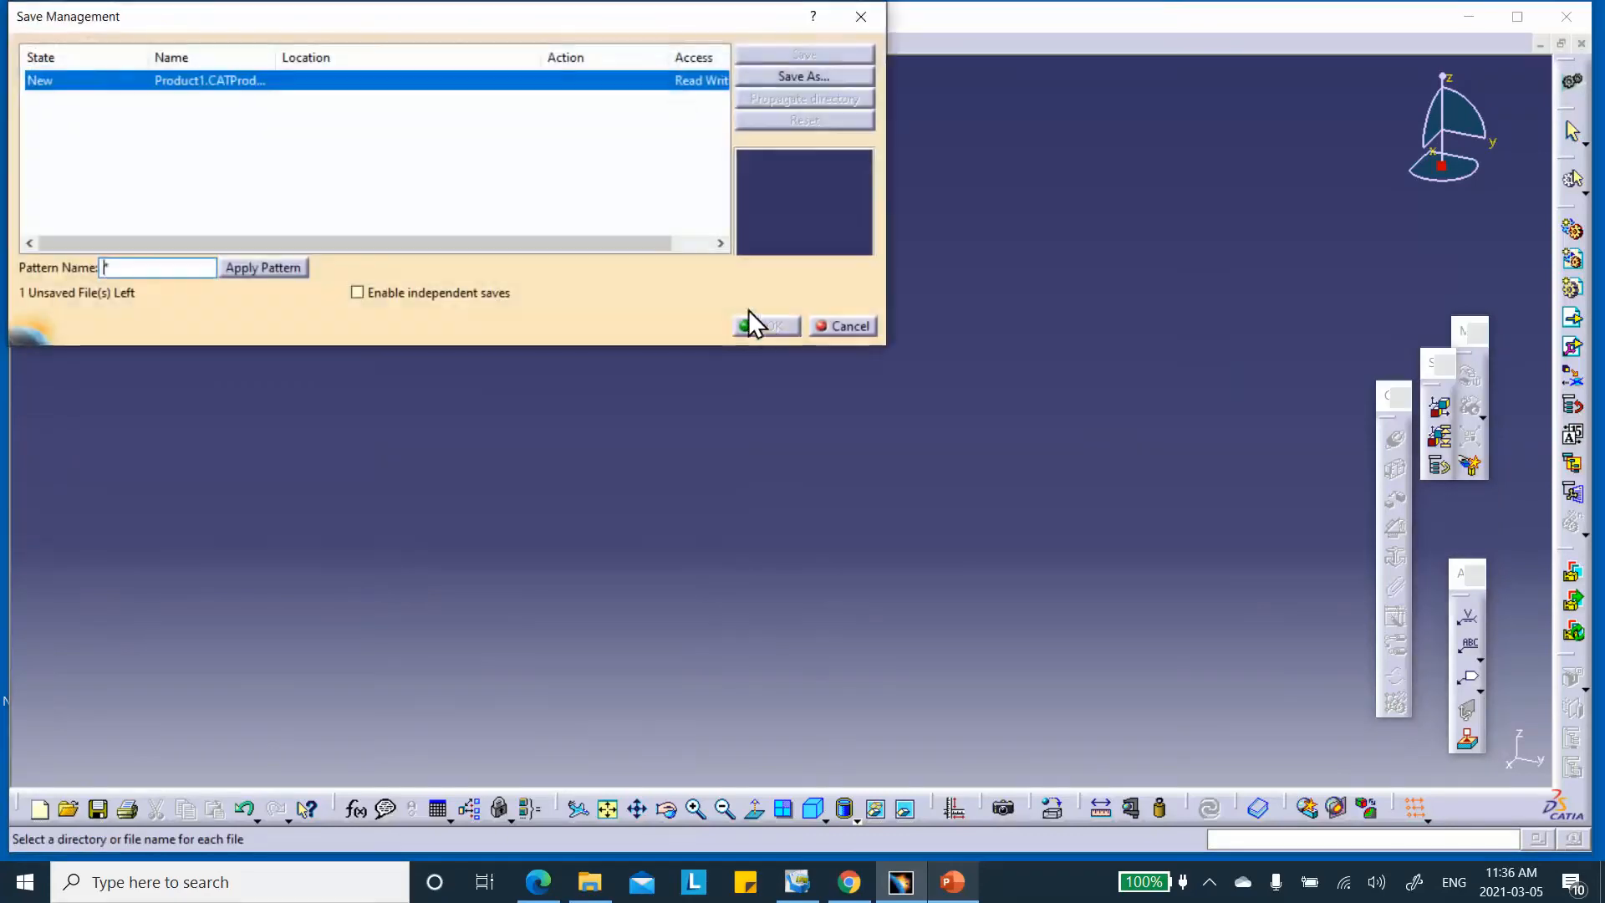
{"action": "left_click", "coordinate": [827, 77]}
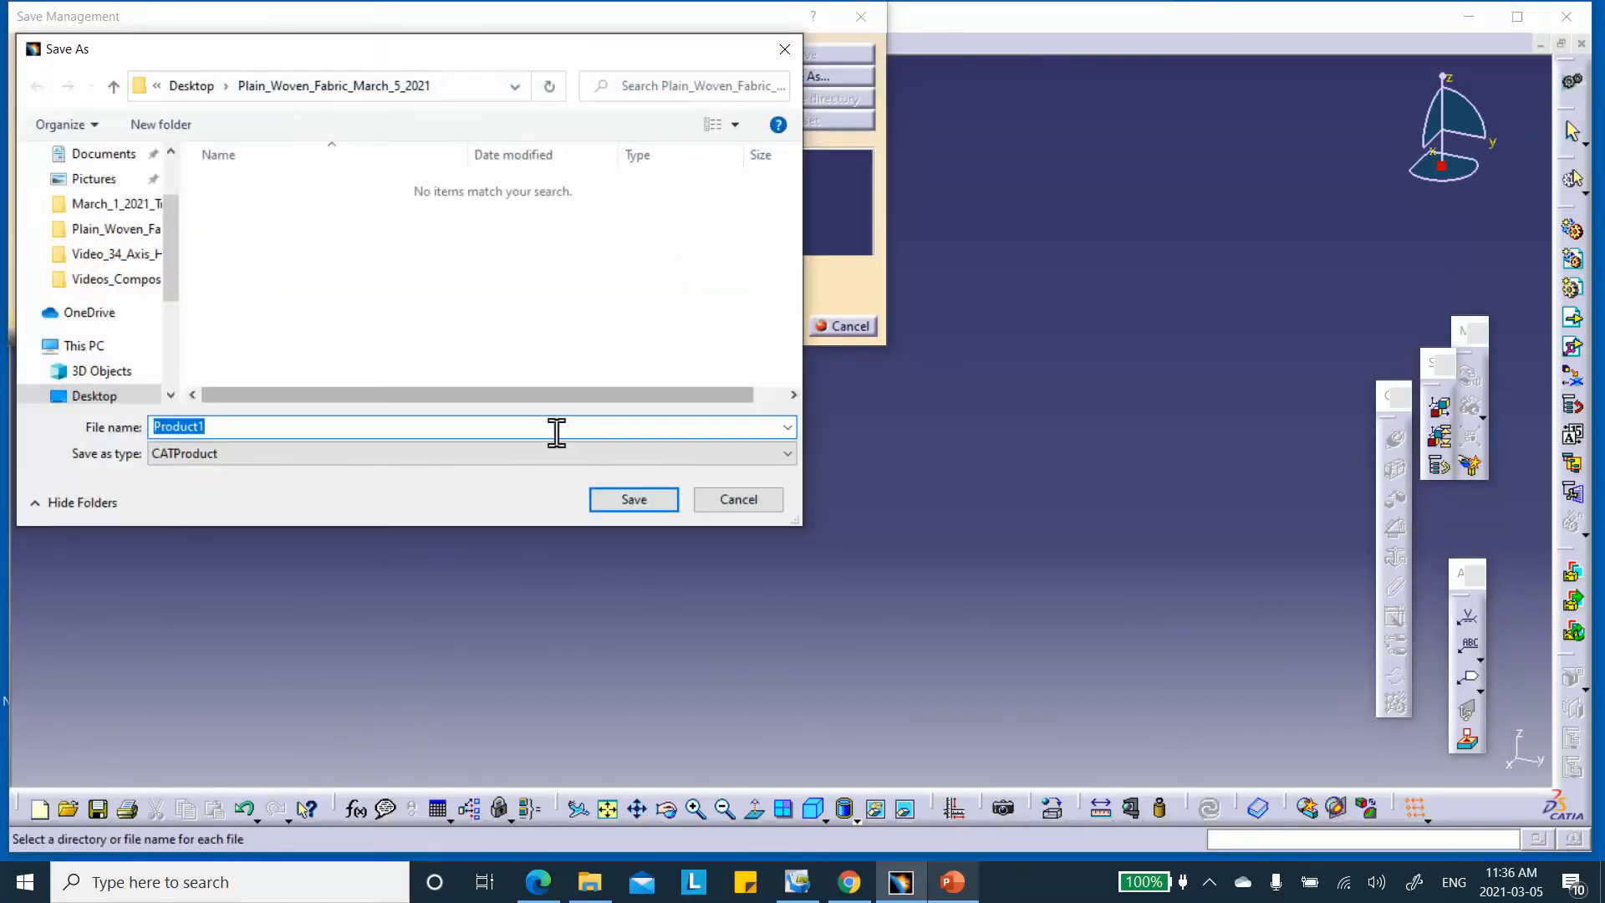
{"action": "left_click", "coordinate": [640, 498]}
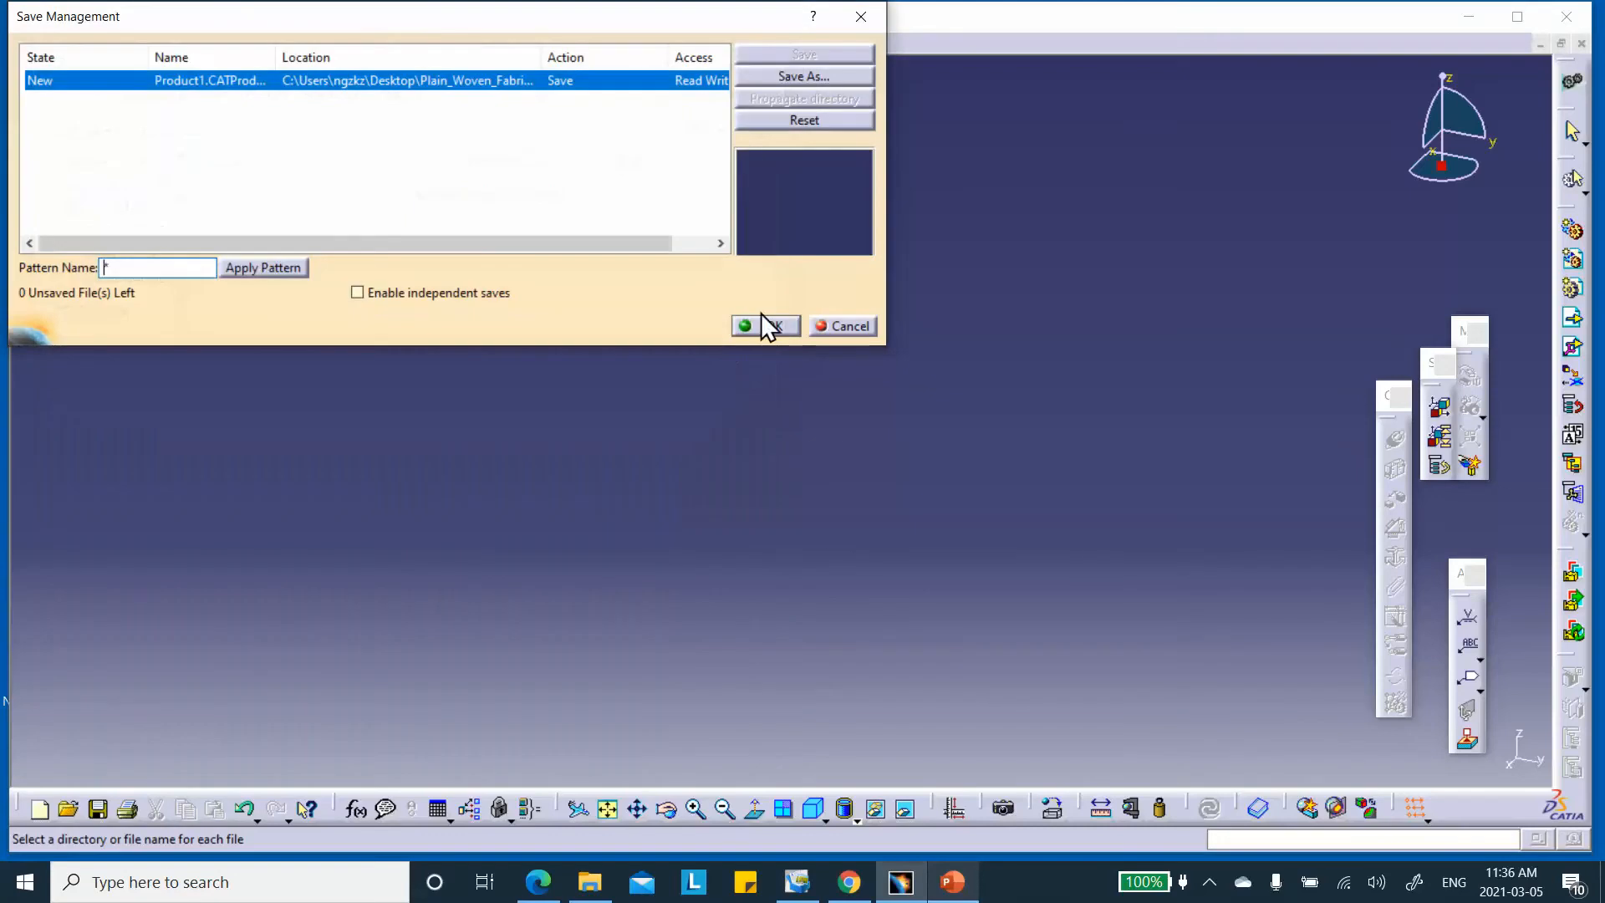
{"action": "left_click", "coordinate": [764, 324]}
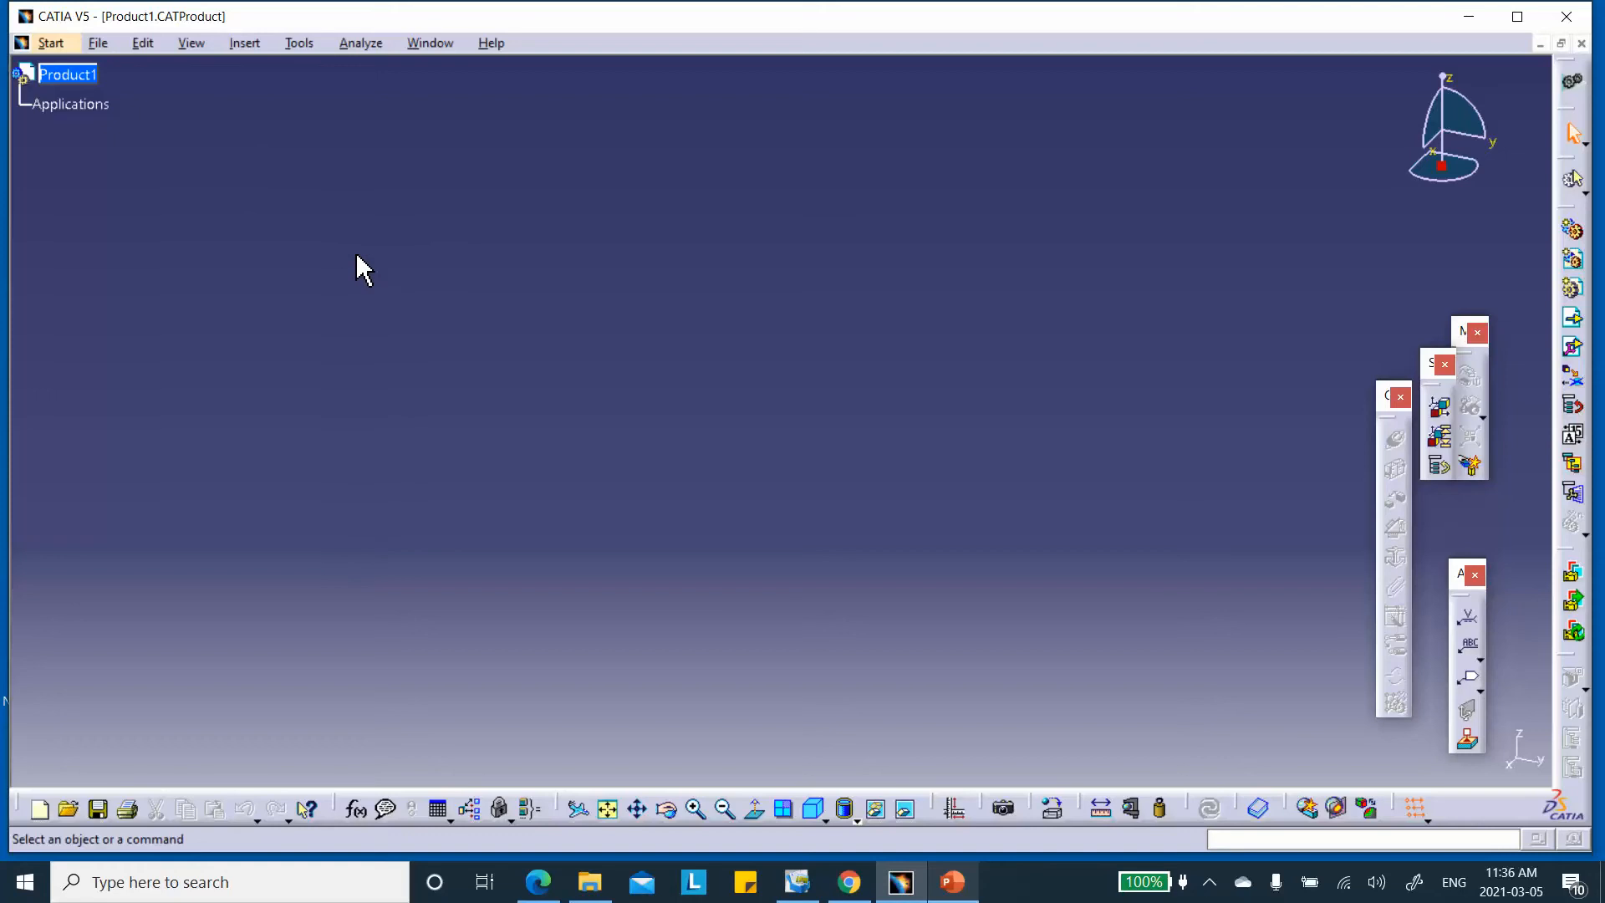
Insert a new part, Part1, under Product1
{"action": "left_click", "coordinate": [237, 39]}
{"action": "left_click", "coordinate": [295, 392]}
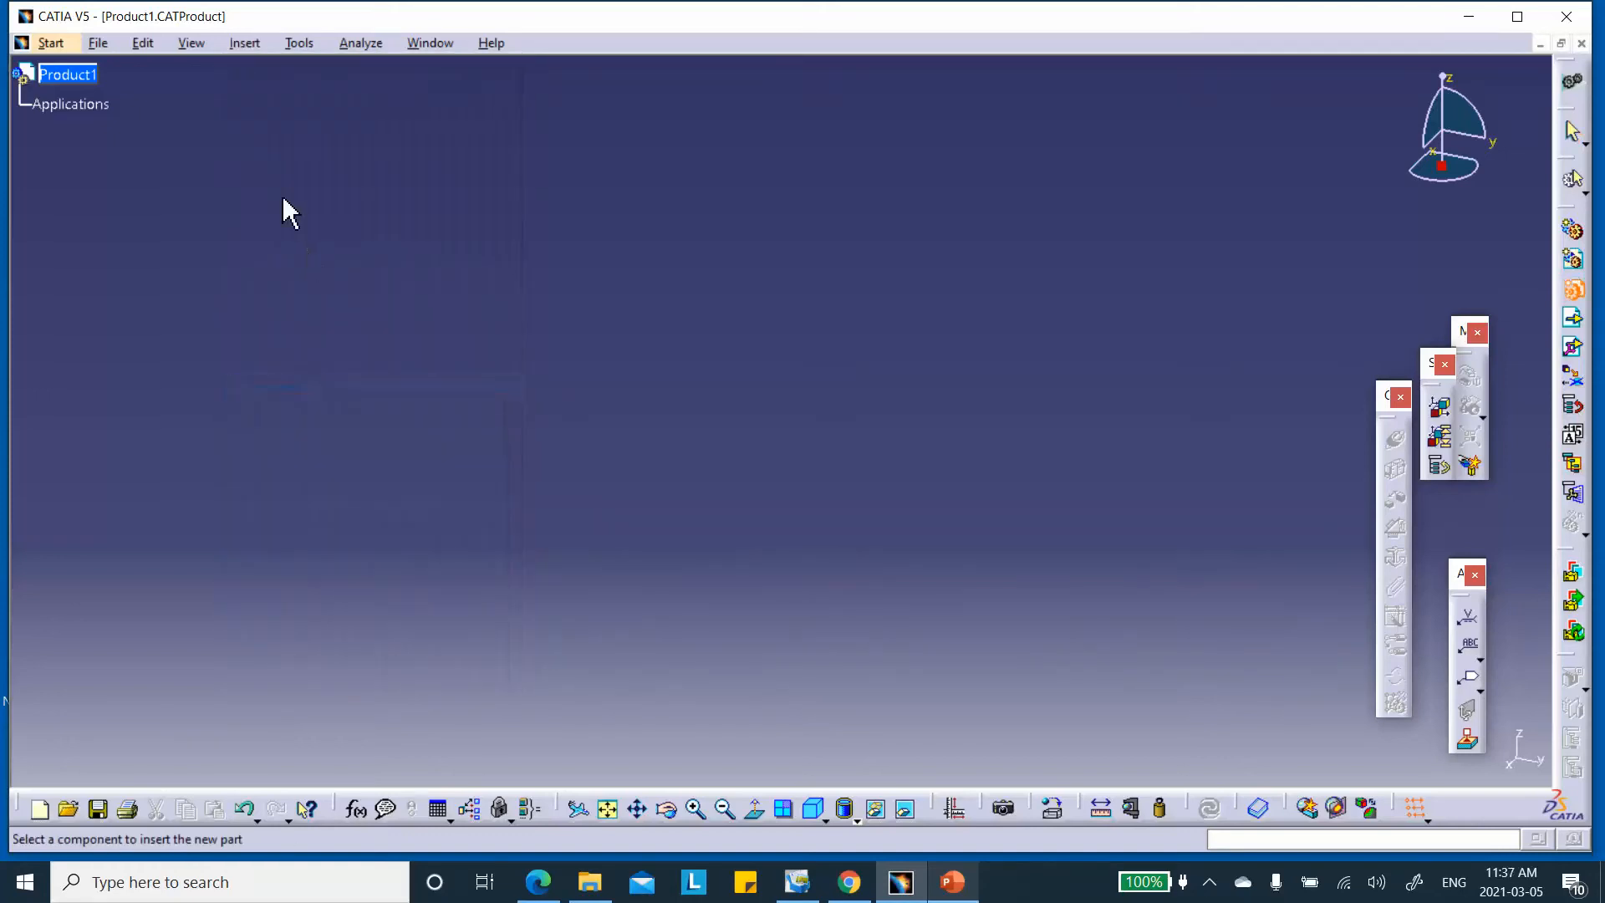
{"action": "left_click", "coordinate": [63, 77]}
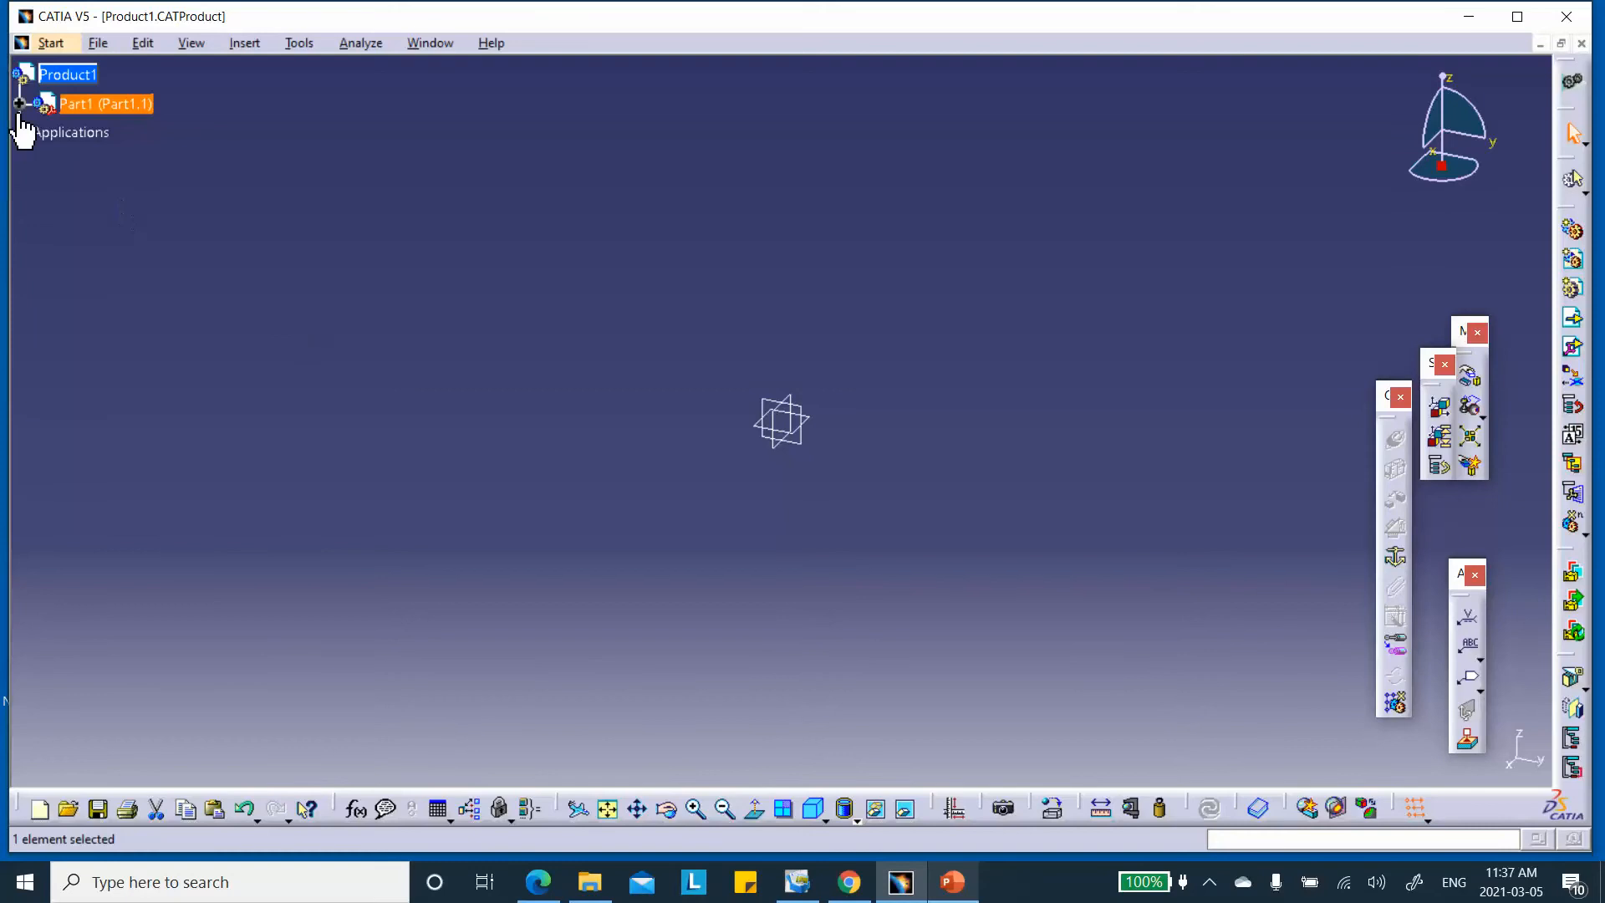
{"action": "left_click", "coordinate": [19, 103]}
Rename Part1's instance name and part number to plate
{"action": "right_click", "coordinate": [92, 103]}
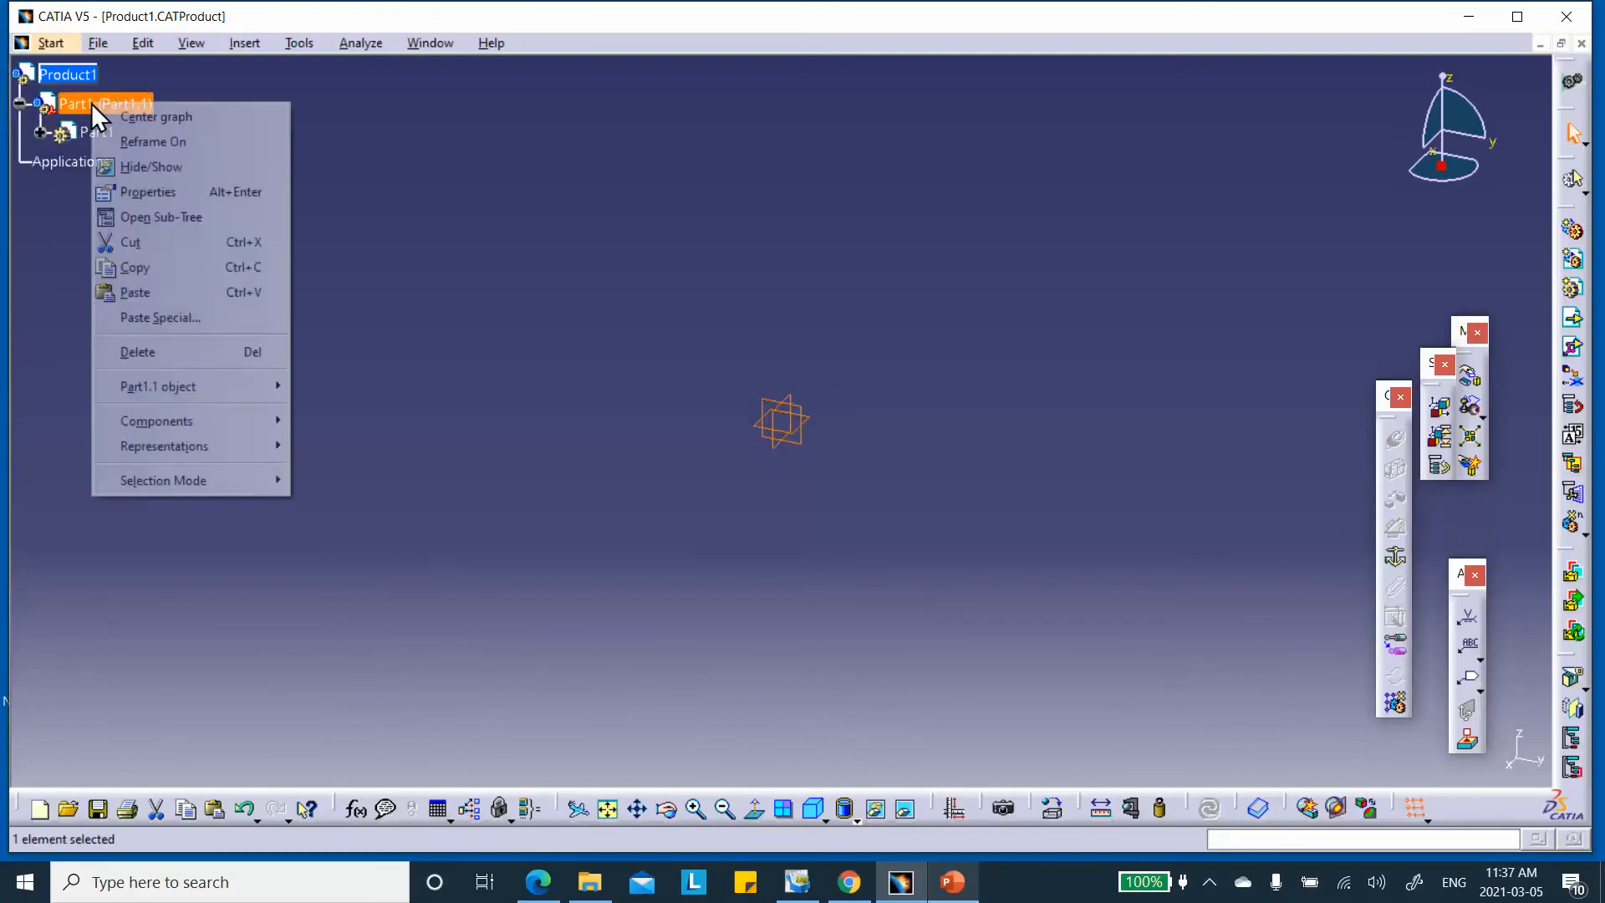
{"action": "left_click", "coordinate": [148, 192]}
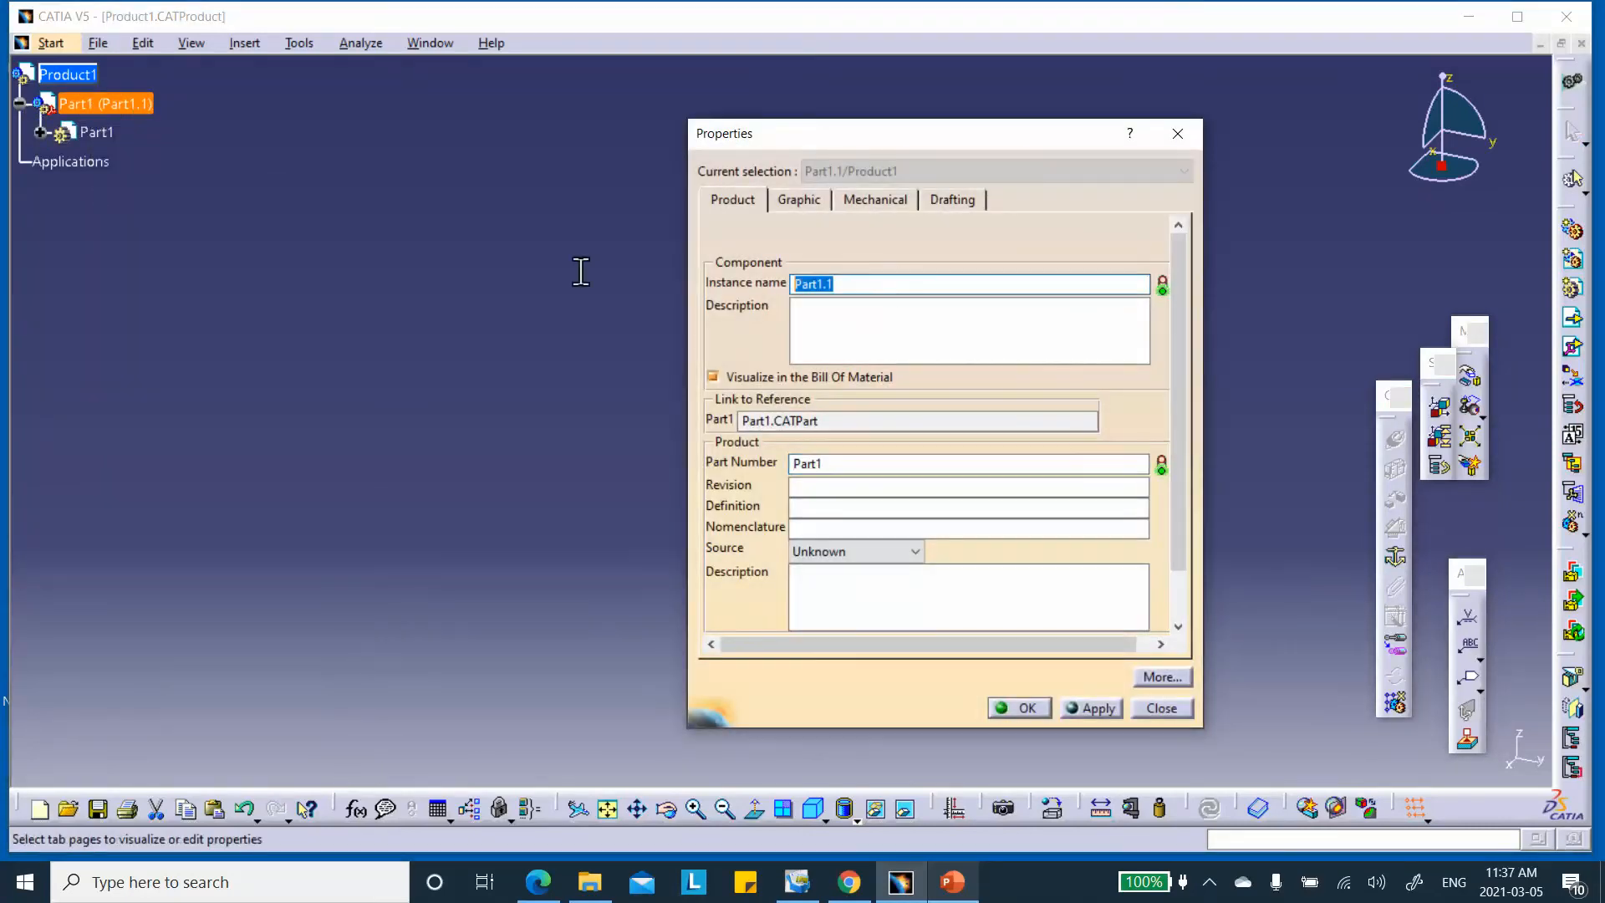
{"action": "type", "text": "plate"}
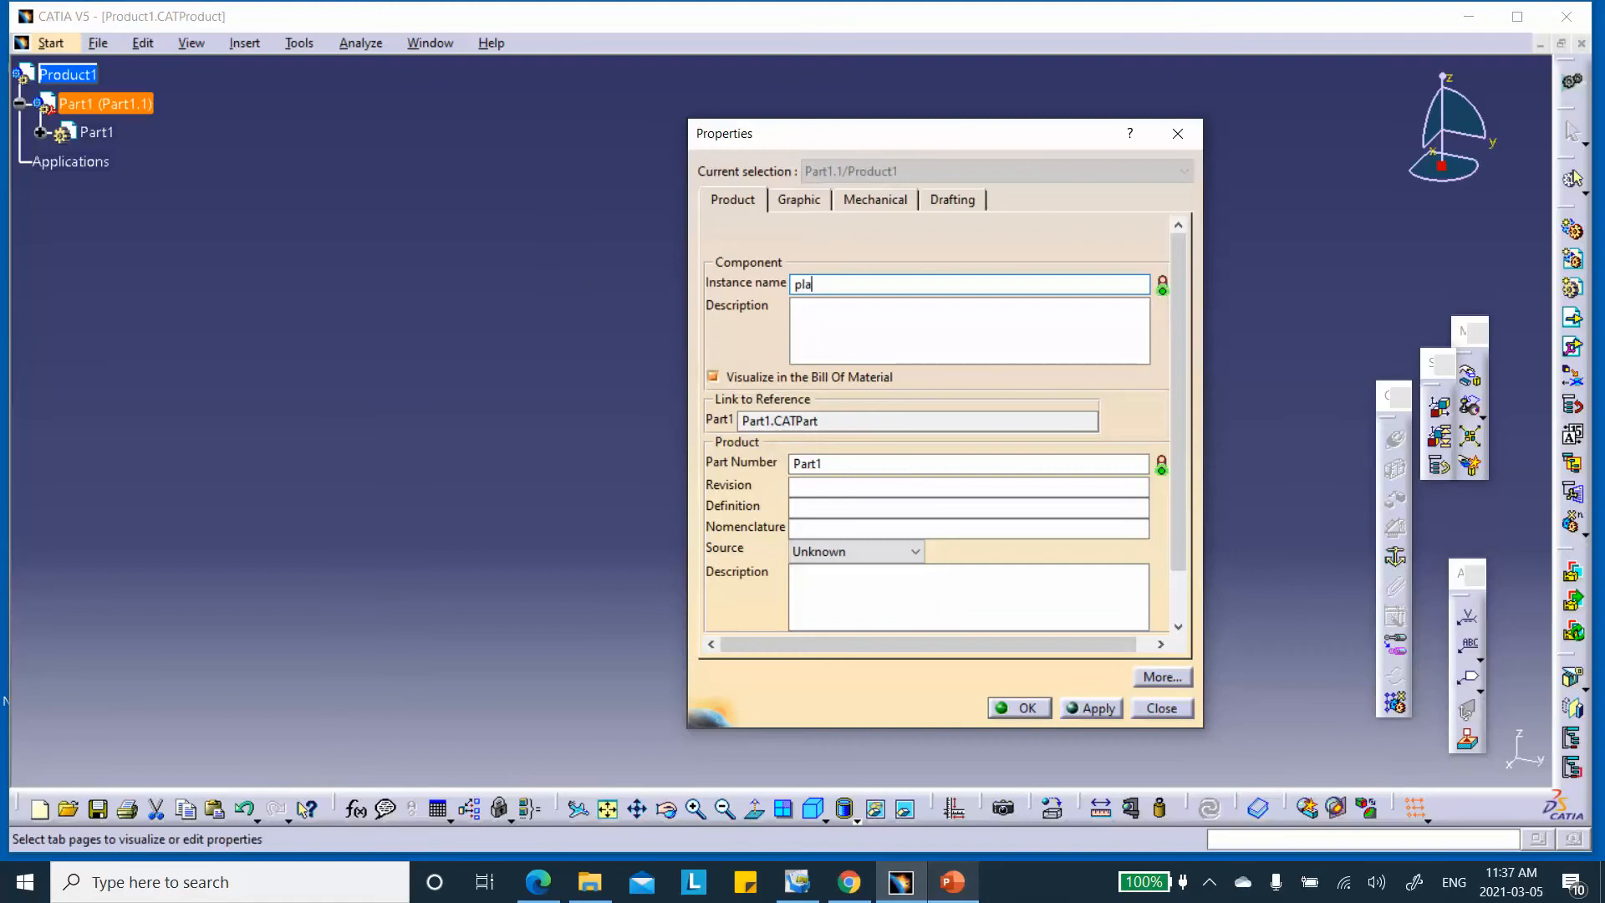
{"action": "double_click", "coordinate": [849, 462]}
{"action": "type", "text": "plate"}
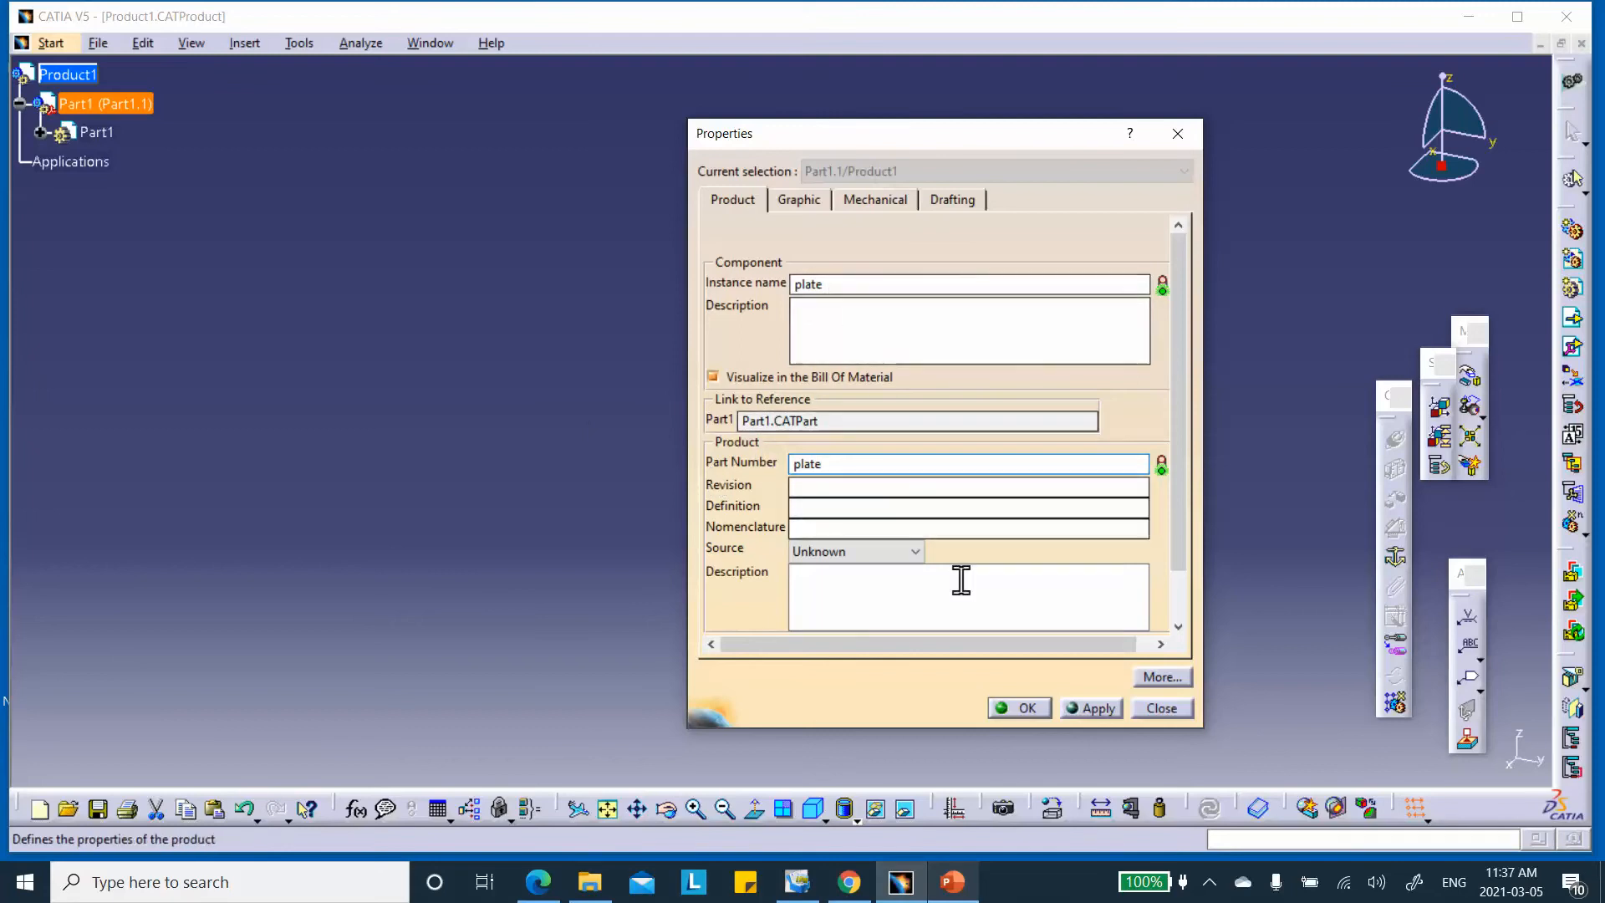
{"action": "left_click", "coordinate": [1026, 706]}
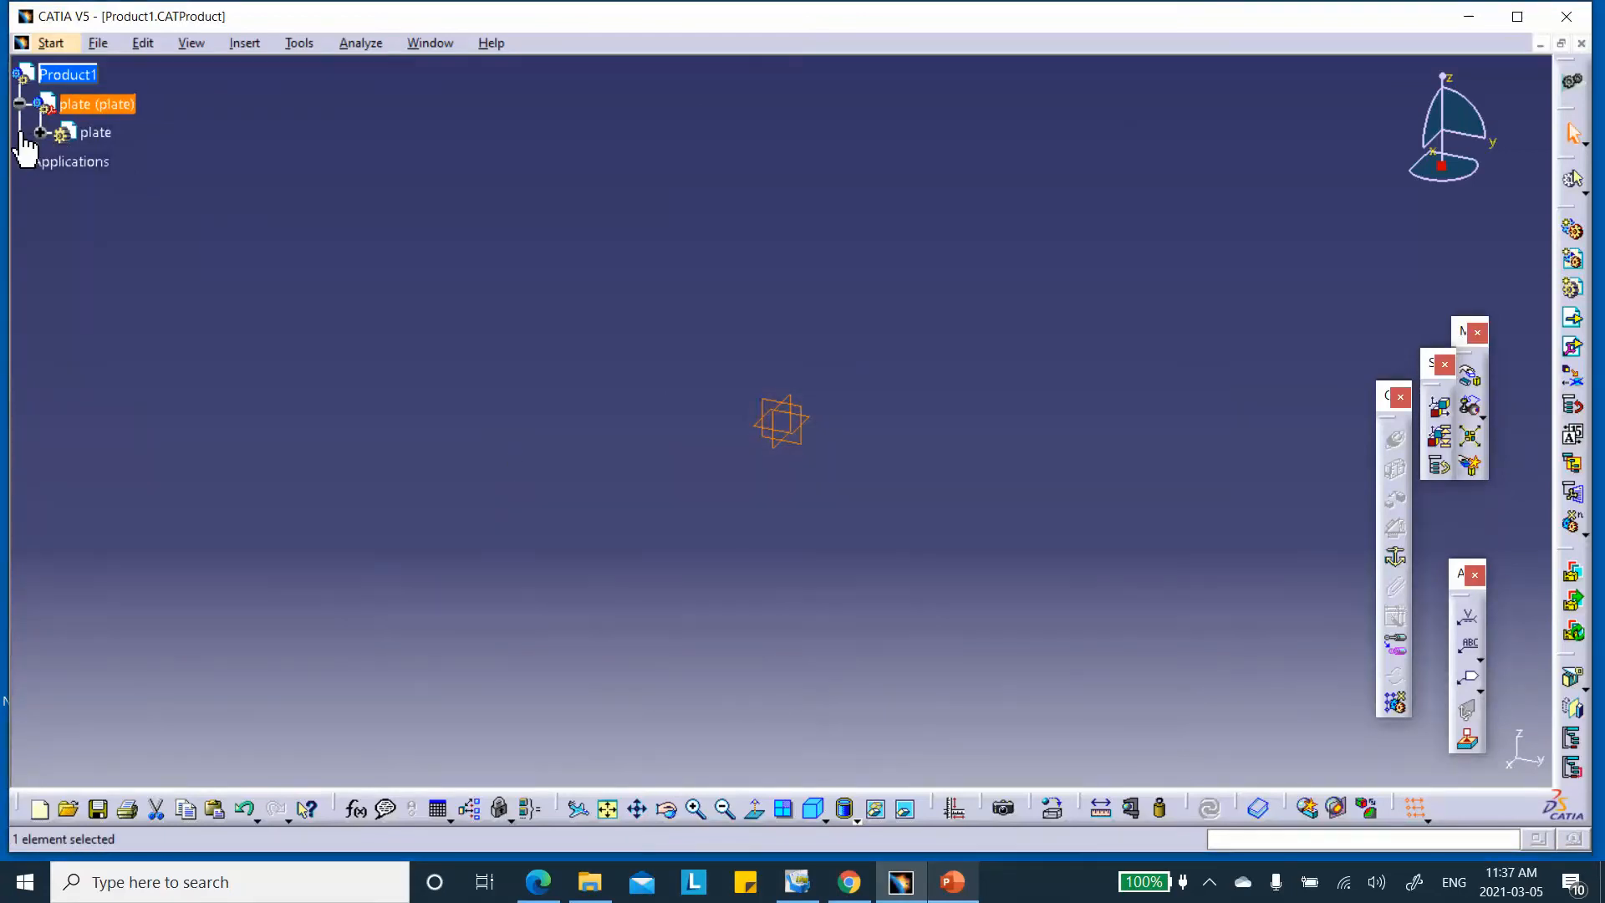
Open the plate part for editing in the Generative Shape Design workbench
{"action": "left_click_drag", "start_coordinate": [22, 138], "coordinate": [56, 155]}
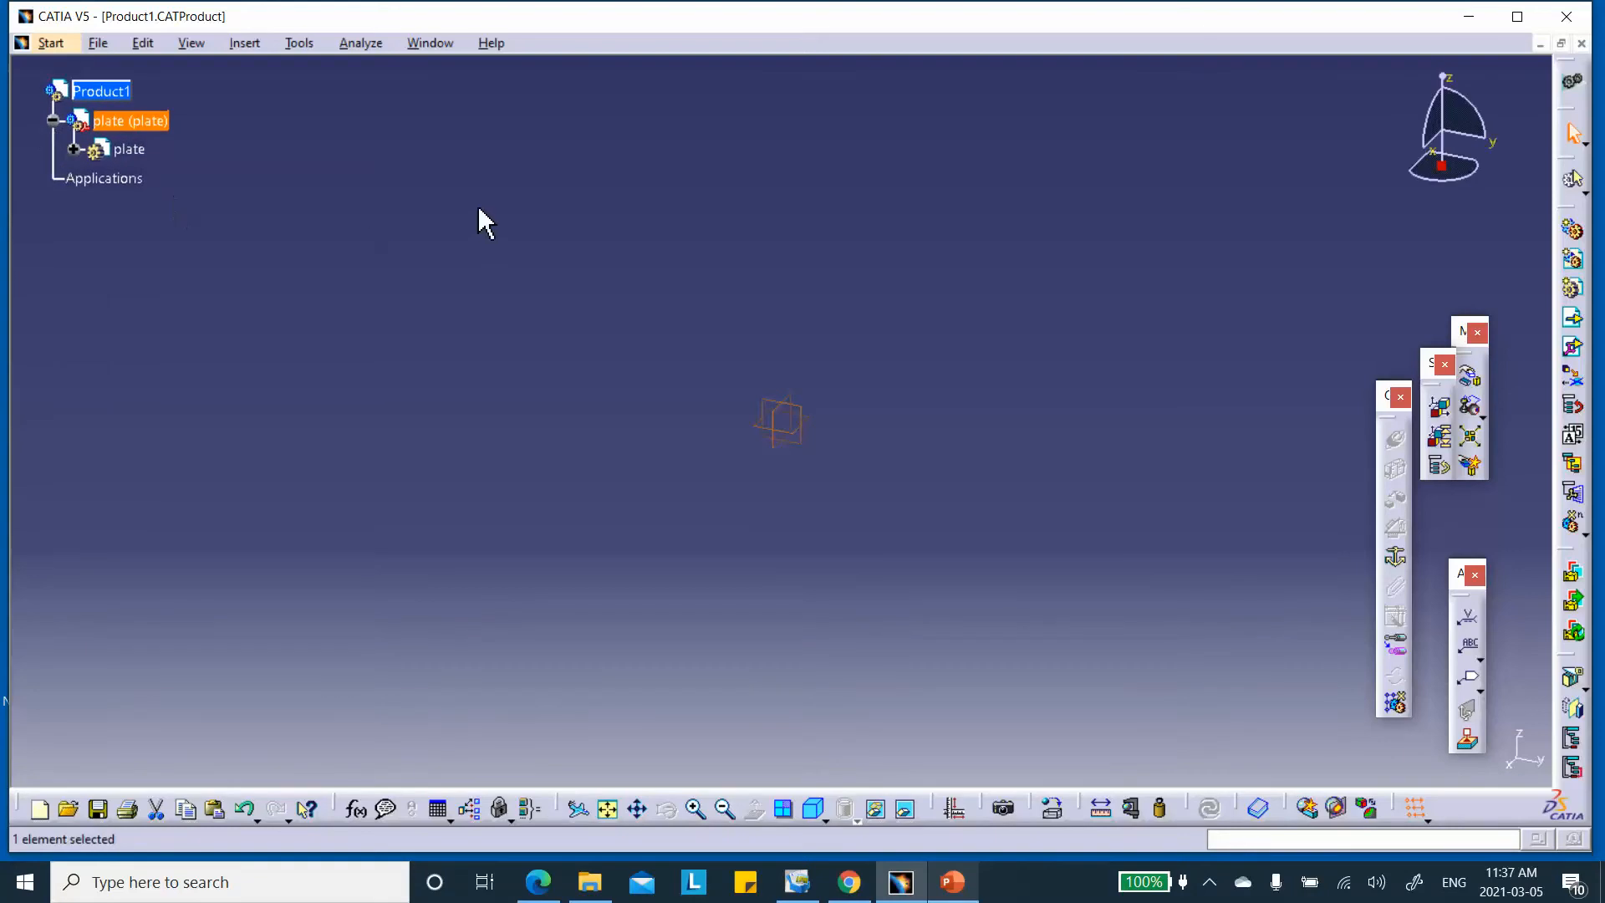
{"action": "left_click", "coordinate": [489, 197]}
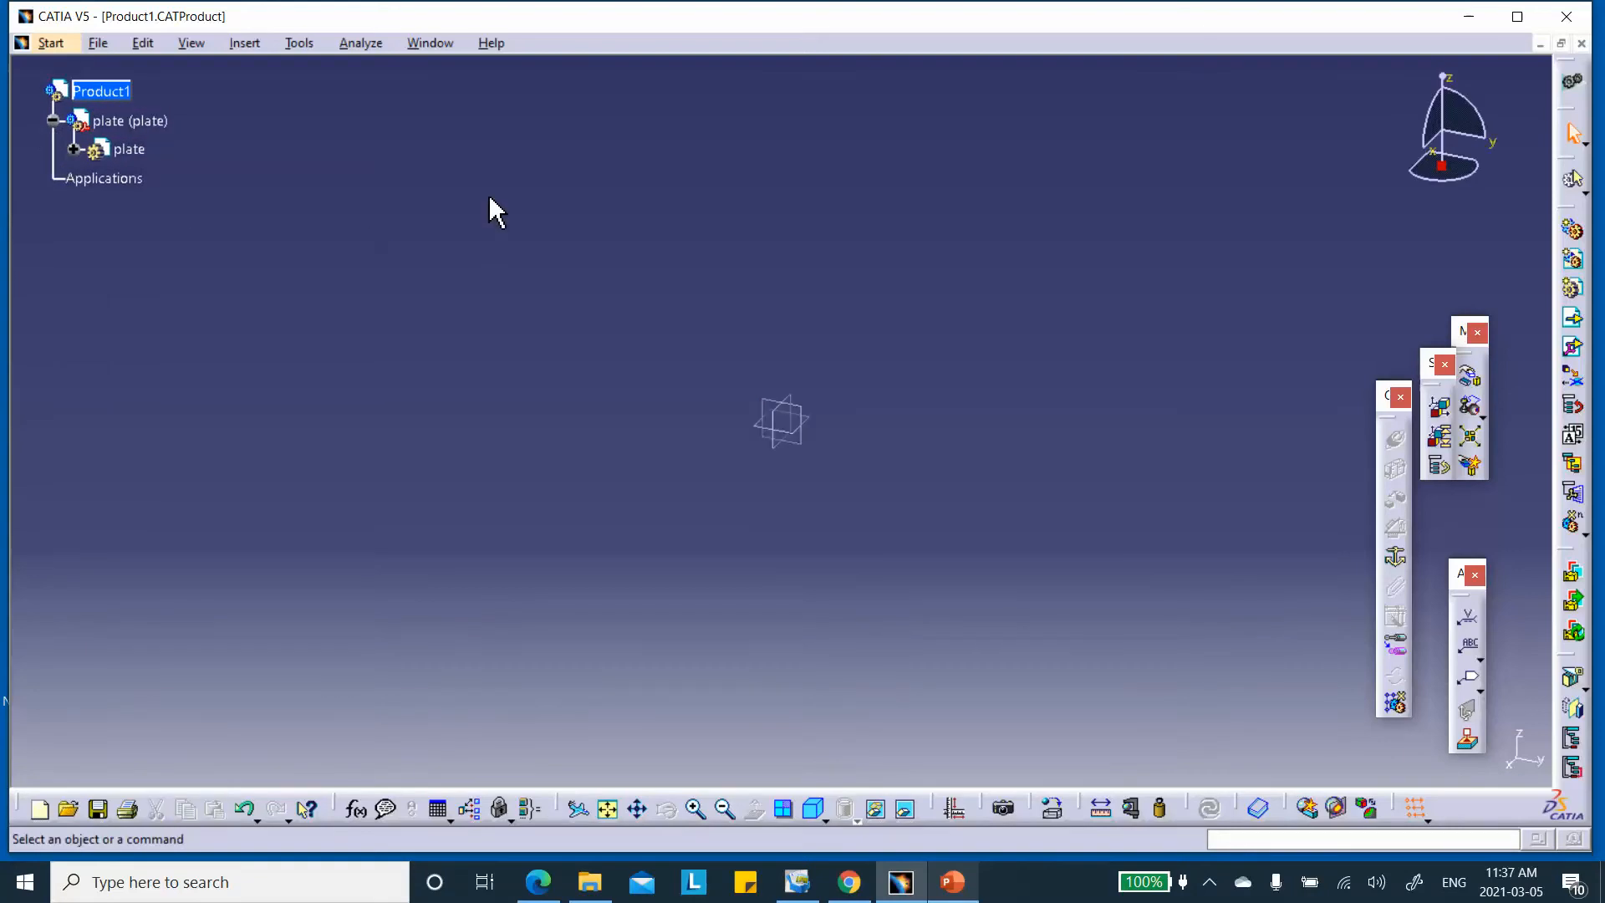
{"action": "left_click", "coordinate": [73, 150]}
{"action": "double_click", "coordinate": [133, 150]}
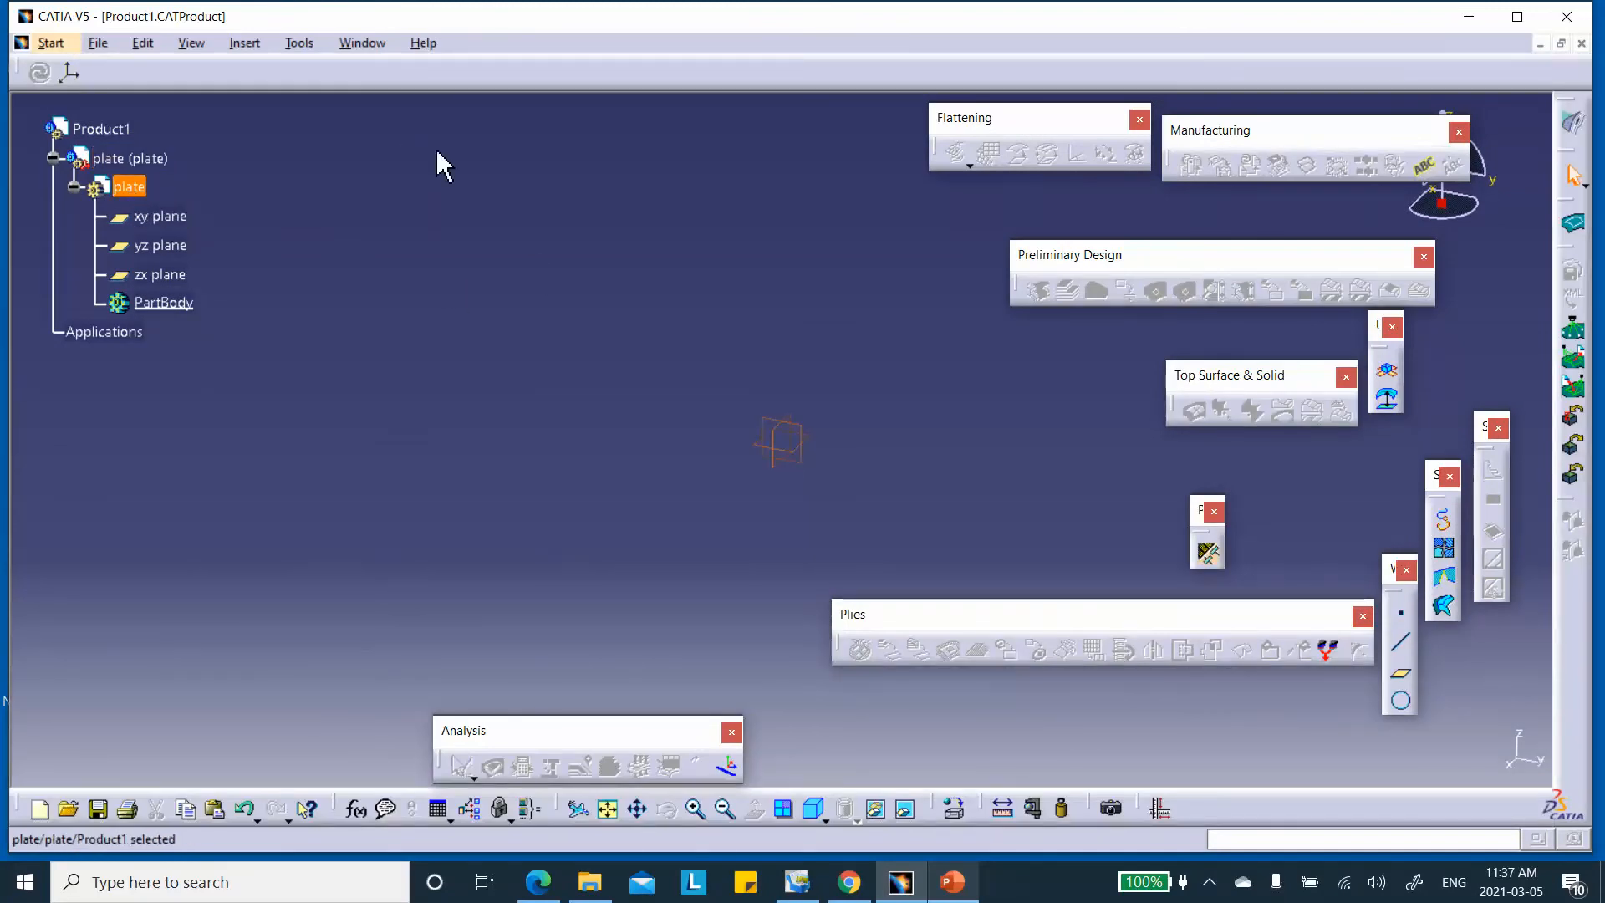
{"action": "left_click", "coordinate": [1571, 129]}
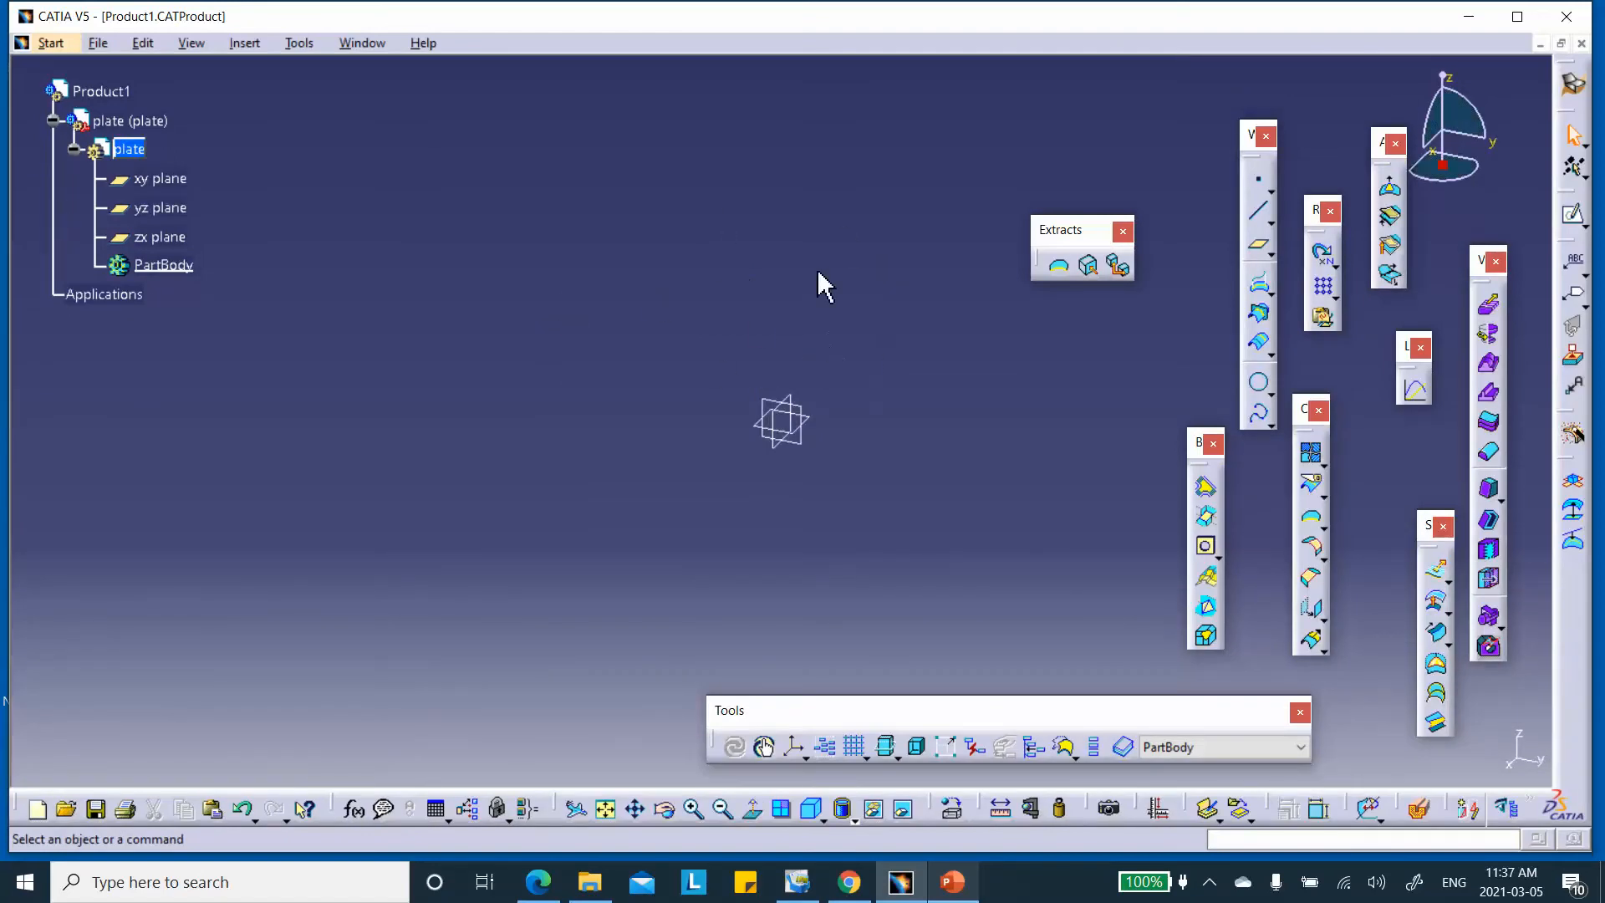
Start a sketch on the xy plane and draw a centred rectangle at the origin
{"action": "left_click", "coordinate": [807, 421]}
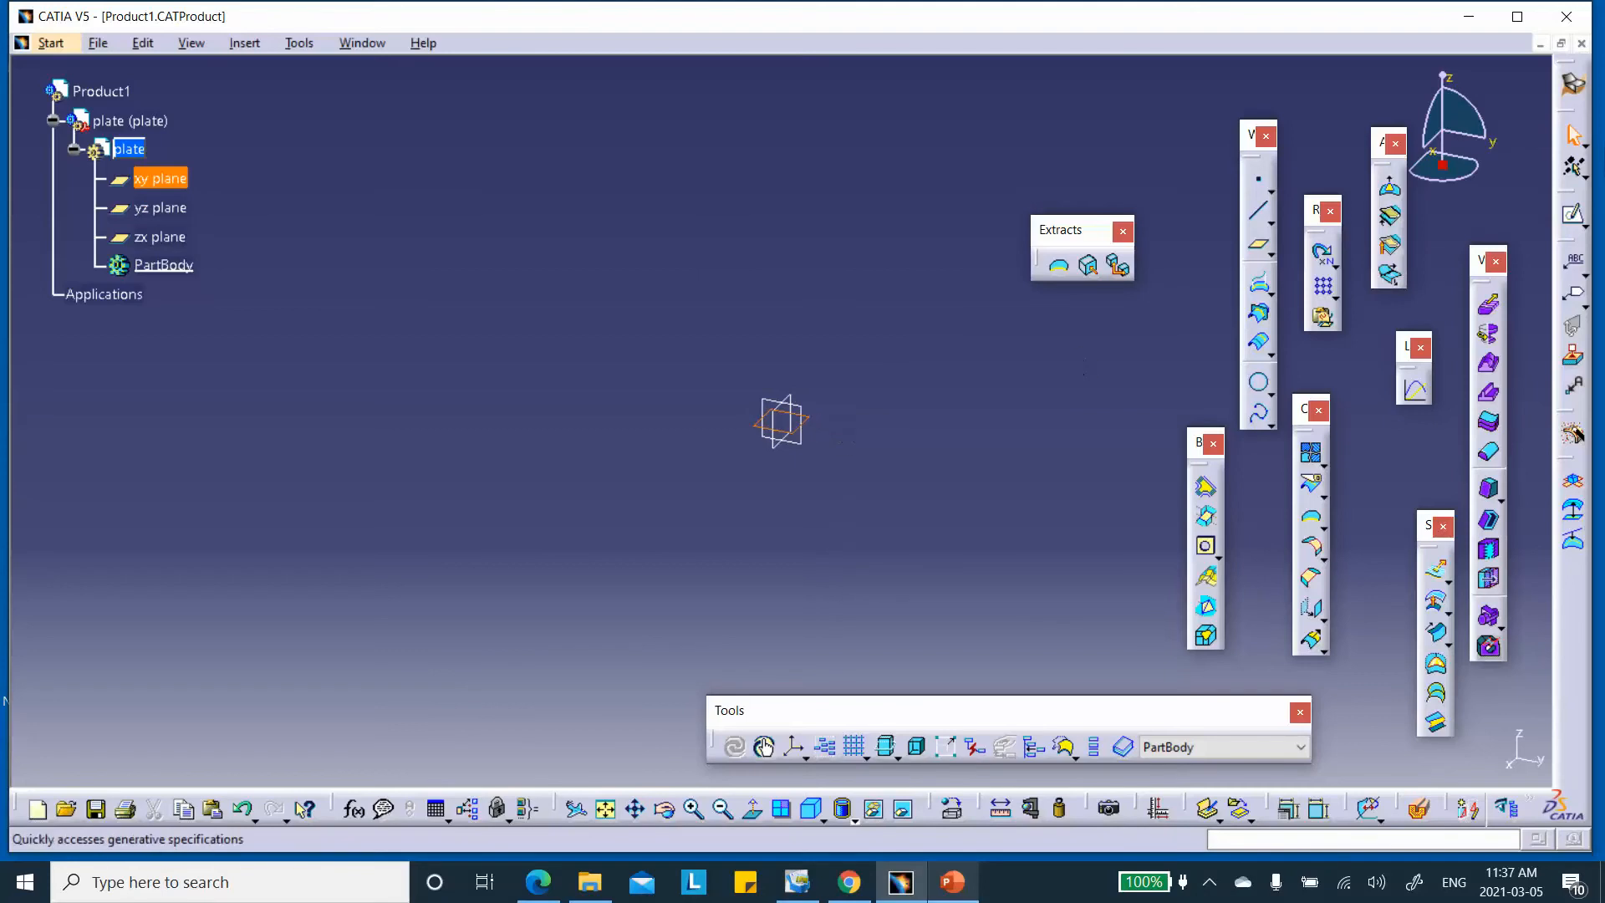
{"action": "left_click", "coordinate": [1576, 219]}
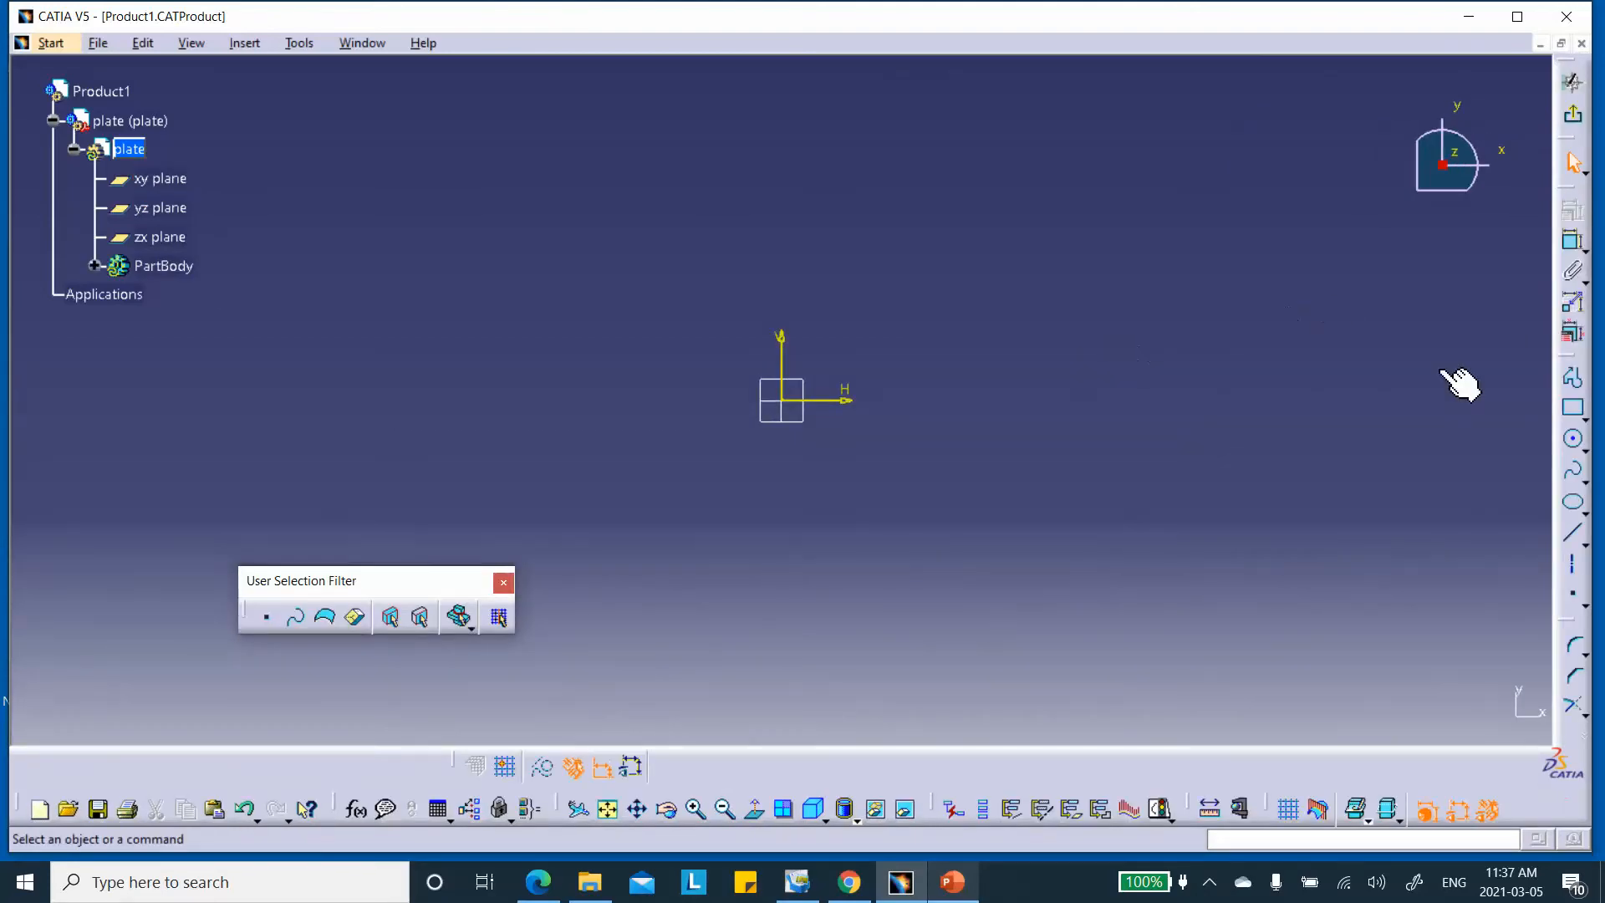
{"action": "left_click", "coordinate": [1582, 418]}
{"action": "left_click", "coordinate": [1556, 435]}
{"action": "left_click", "coordinate": [783, 401]}
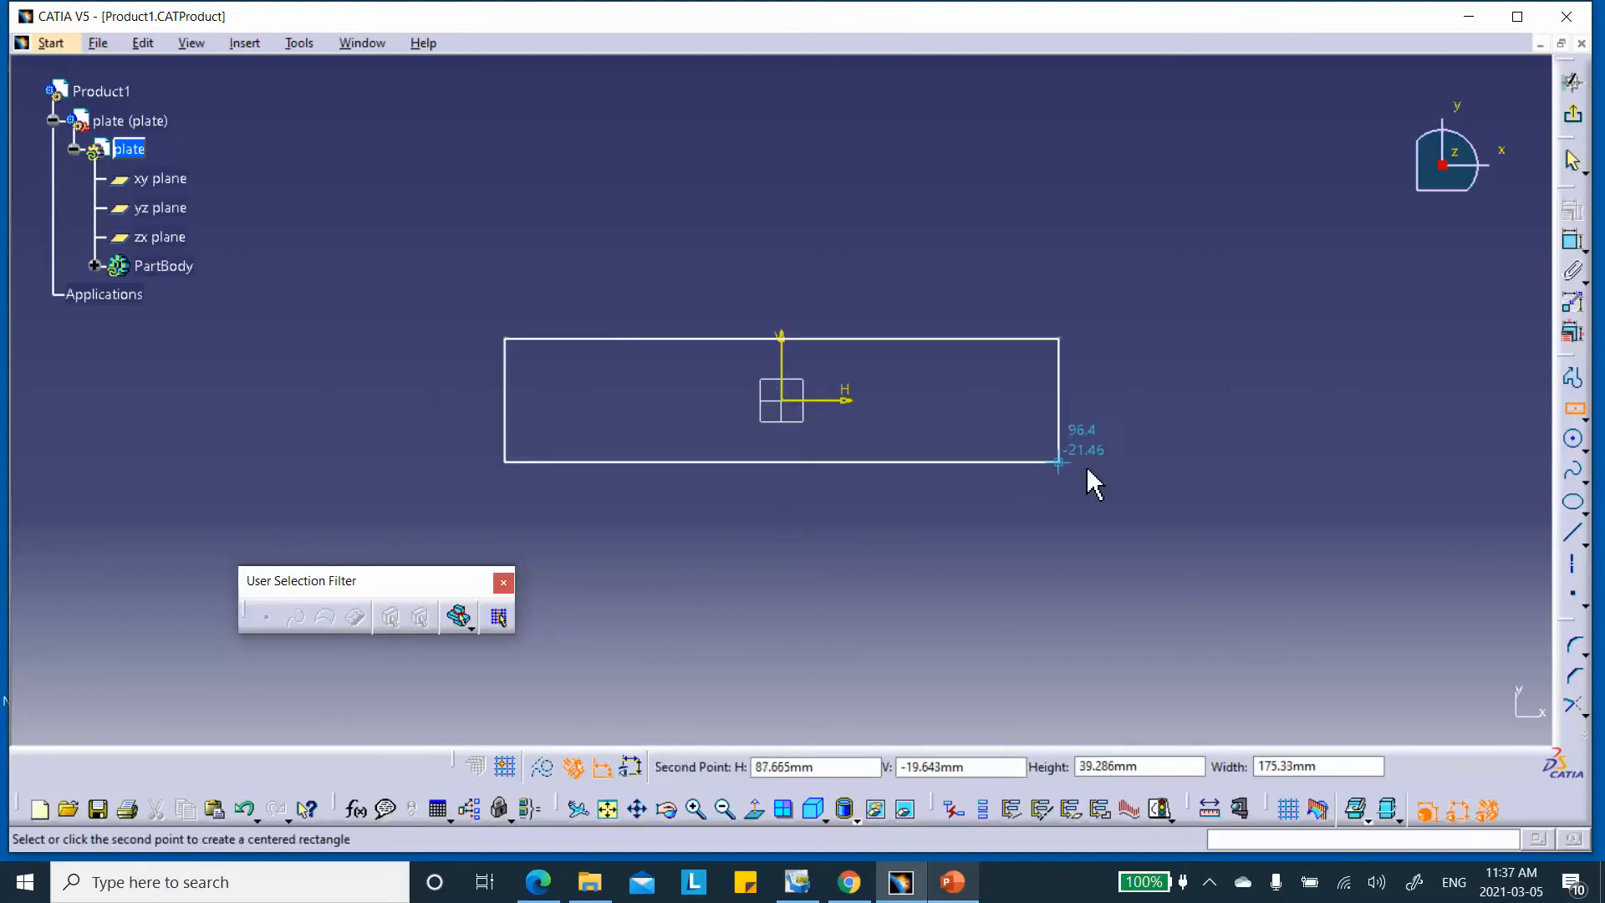
{"action": "left_click", "coordinate": [1226, 488]}
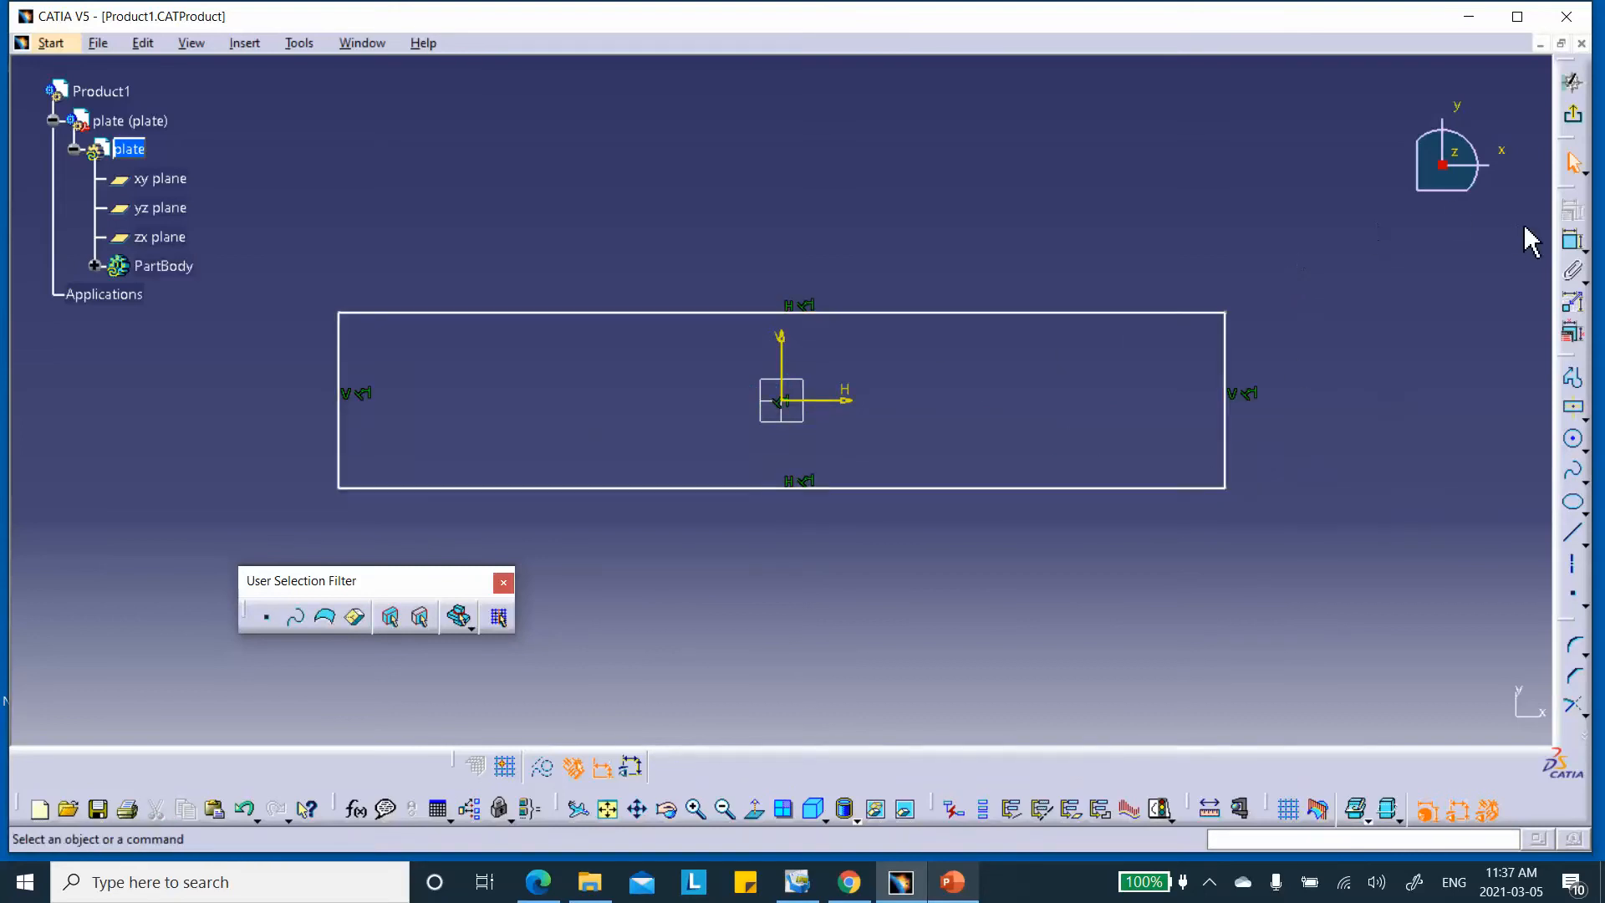
Constrain the rectangle's width to 1000
{"action": "left_click", "coordinate": [1573, 241]}
{"action": "left_click", "coordinate": [951, 315]}
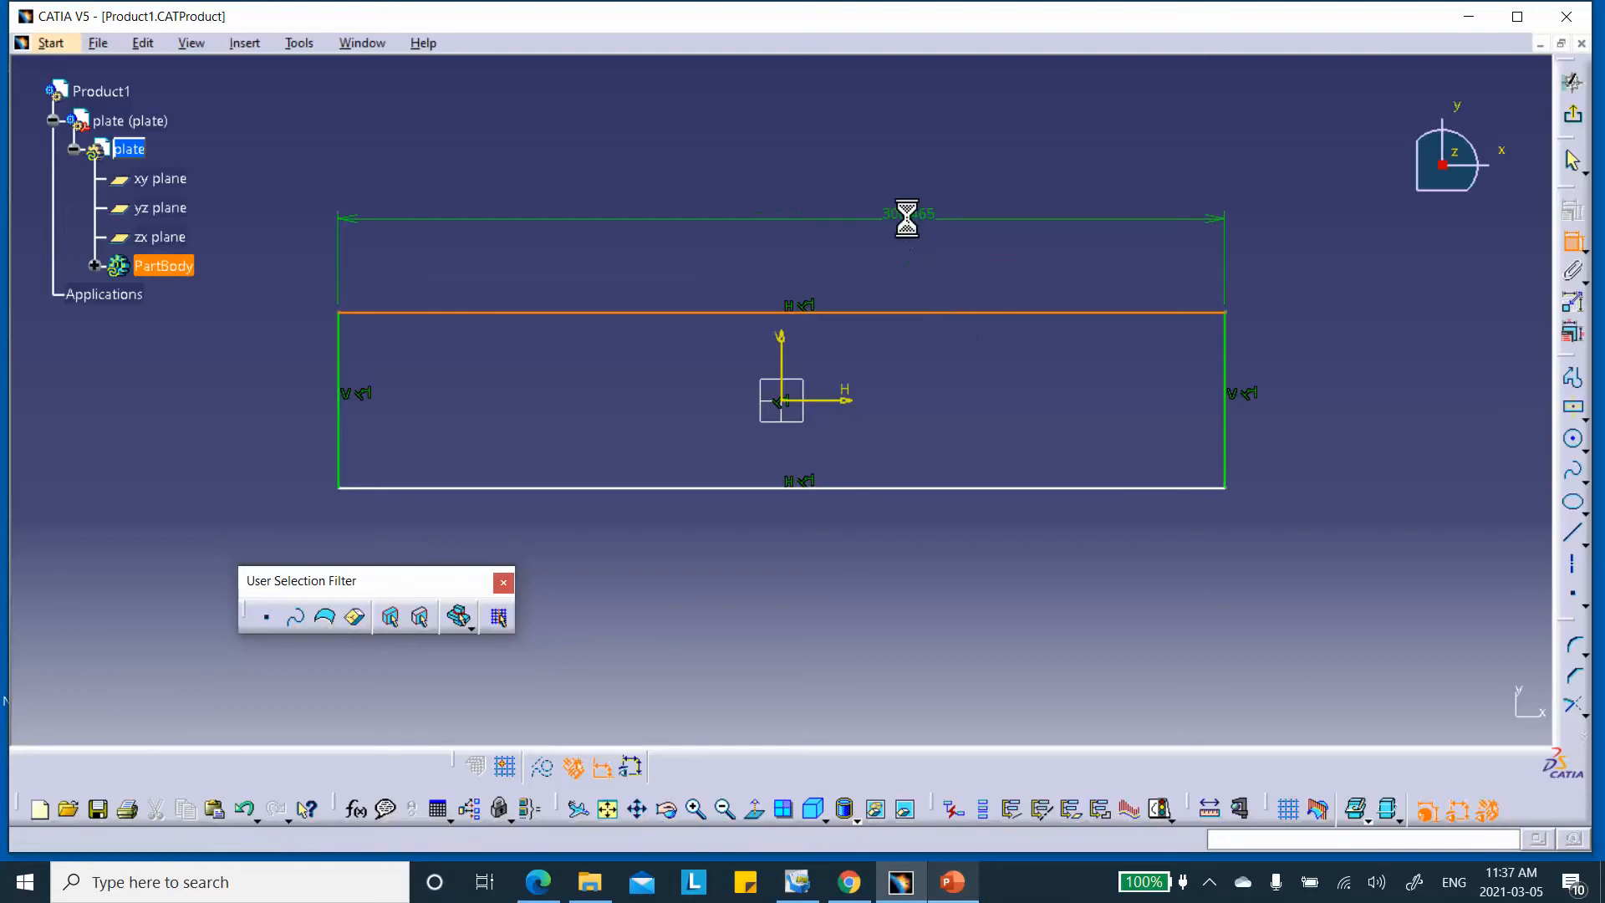
{"action": "double_click", "coordinate": [911, 218]}
{"action": "type", "text": "1000"}
{"action": "left_click", "coordinate": [1421, 711]}
{"action": "middle_click_drag", "start_coordinate": [1060, 348], "coordinate": [1103, 458]}
Constrain the rectangle's height to 250 and exit the sketcher
{"action": "left_click", "coordinate": [1570, 238]}
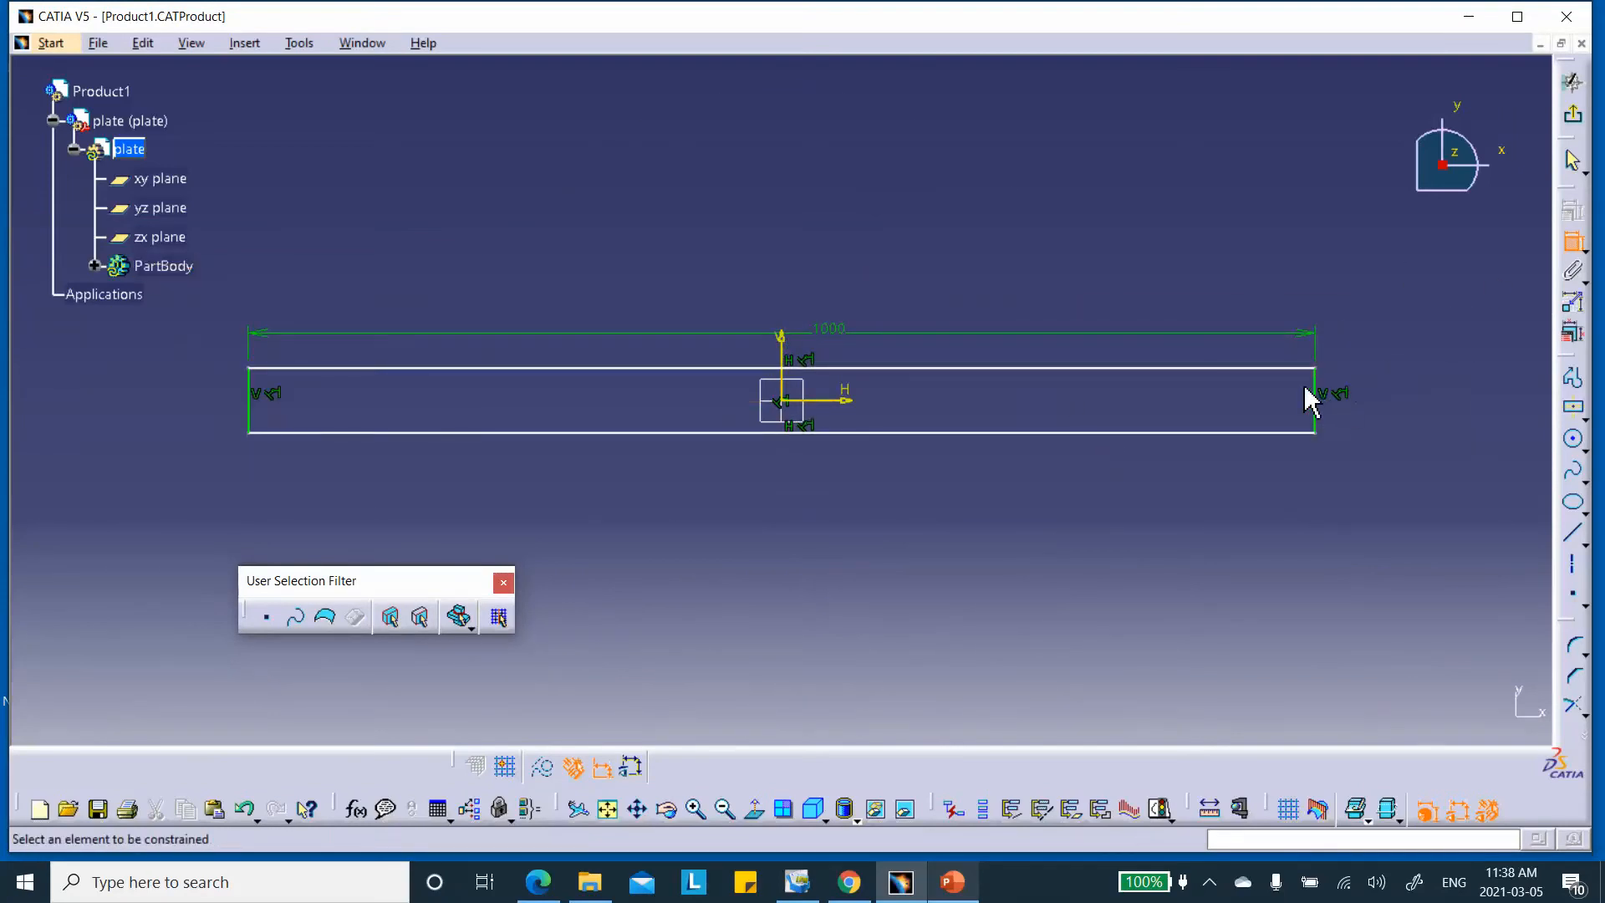
{"action": "left_click", "coordinate": [1335, 398]}
{"action": "left_click", "coordinate": [1434, 400]}
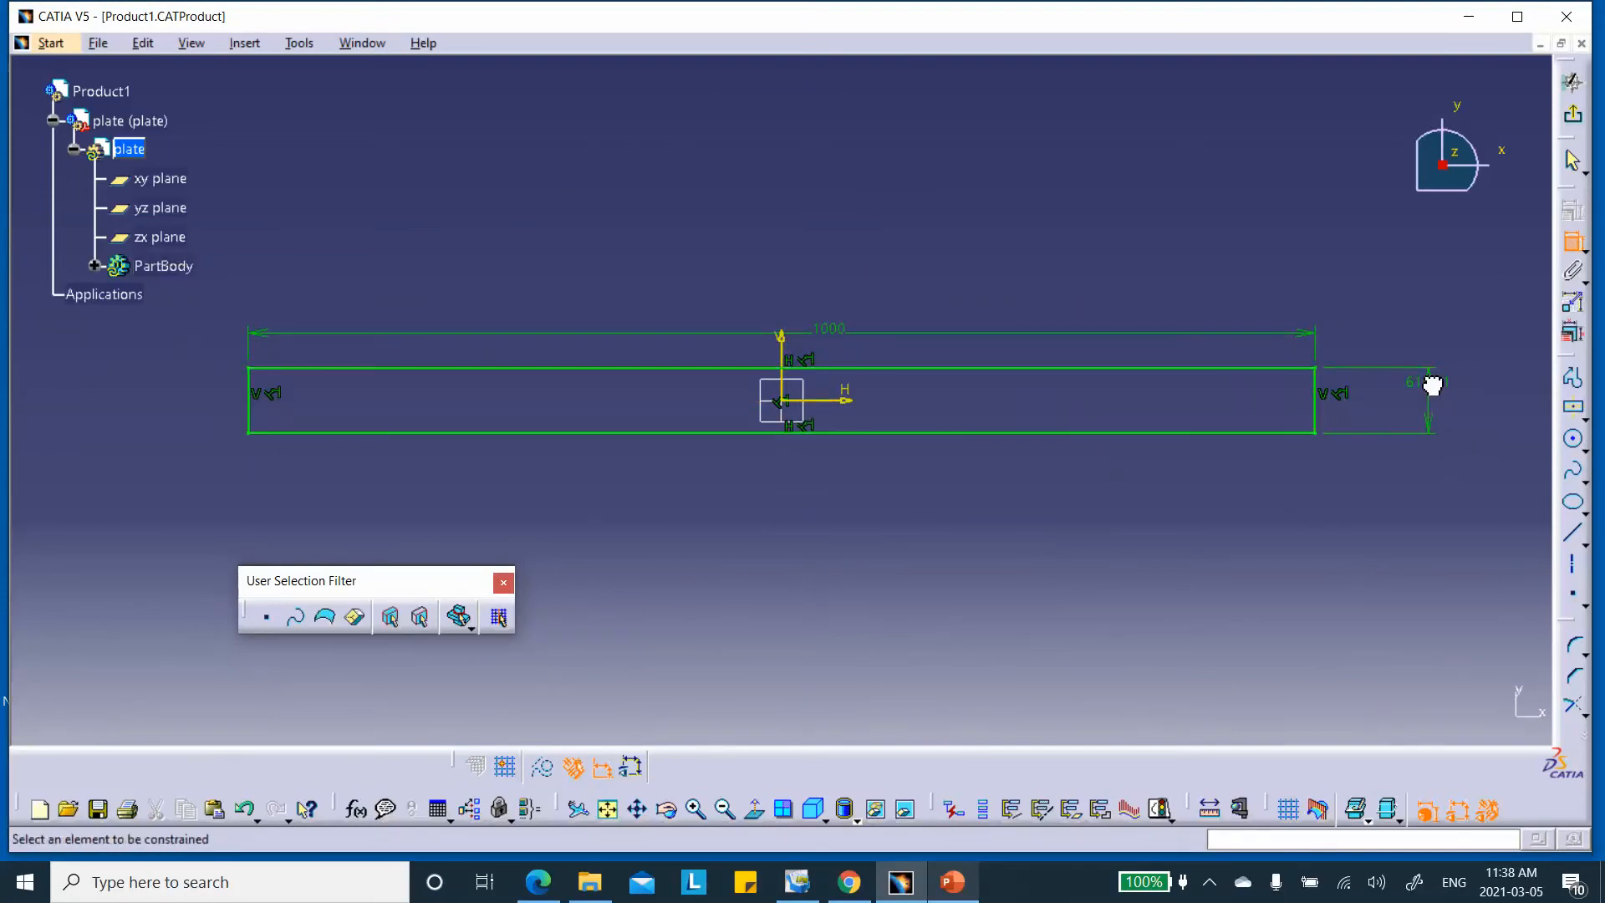
{"action": "double_click", "coordinate": [1432, 386]}
{"action": "type", "text": "250"}
{"action": "left_click", "coordinate": [1415, 709]}
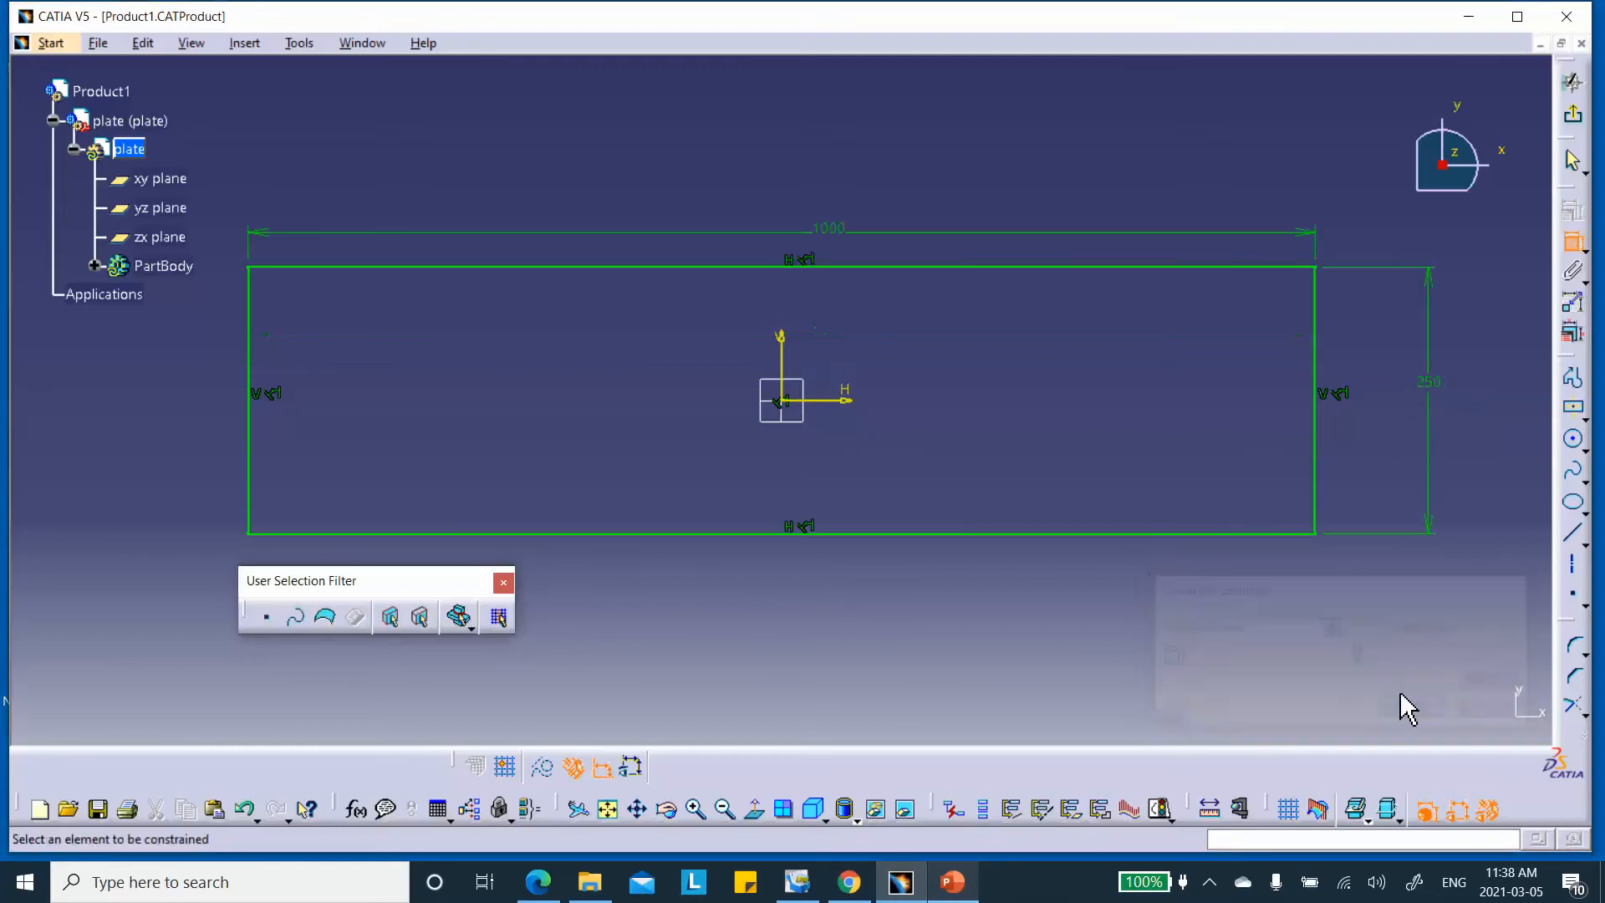
{"action": "left_click", "coordinate": [1574, 115]}
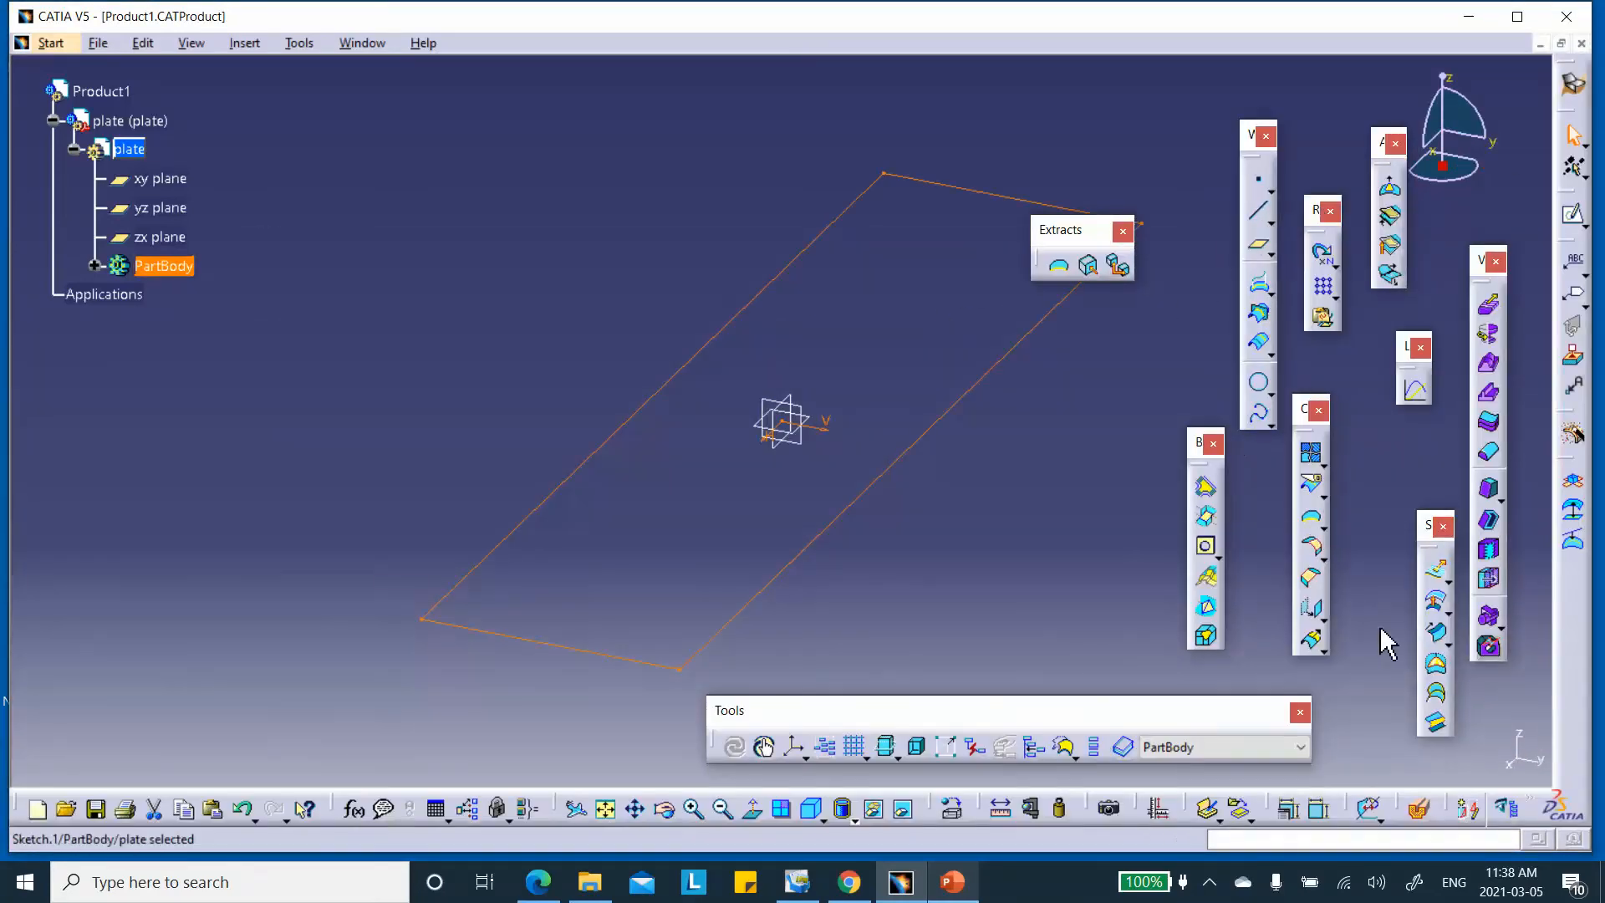
Fill Sketch.1 into a plate surface and join the fill surface
{"action": "left_click", "coordinate": [1437, 665]}
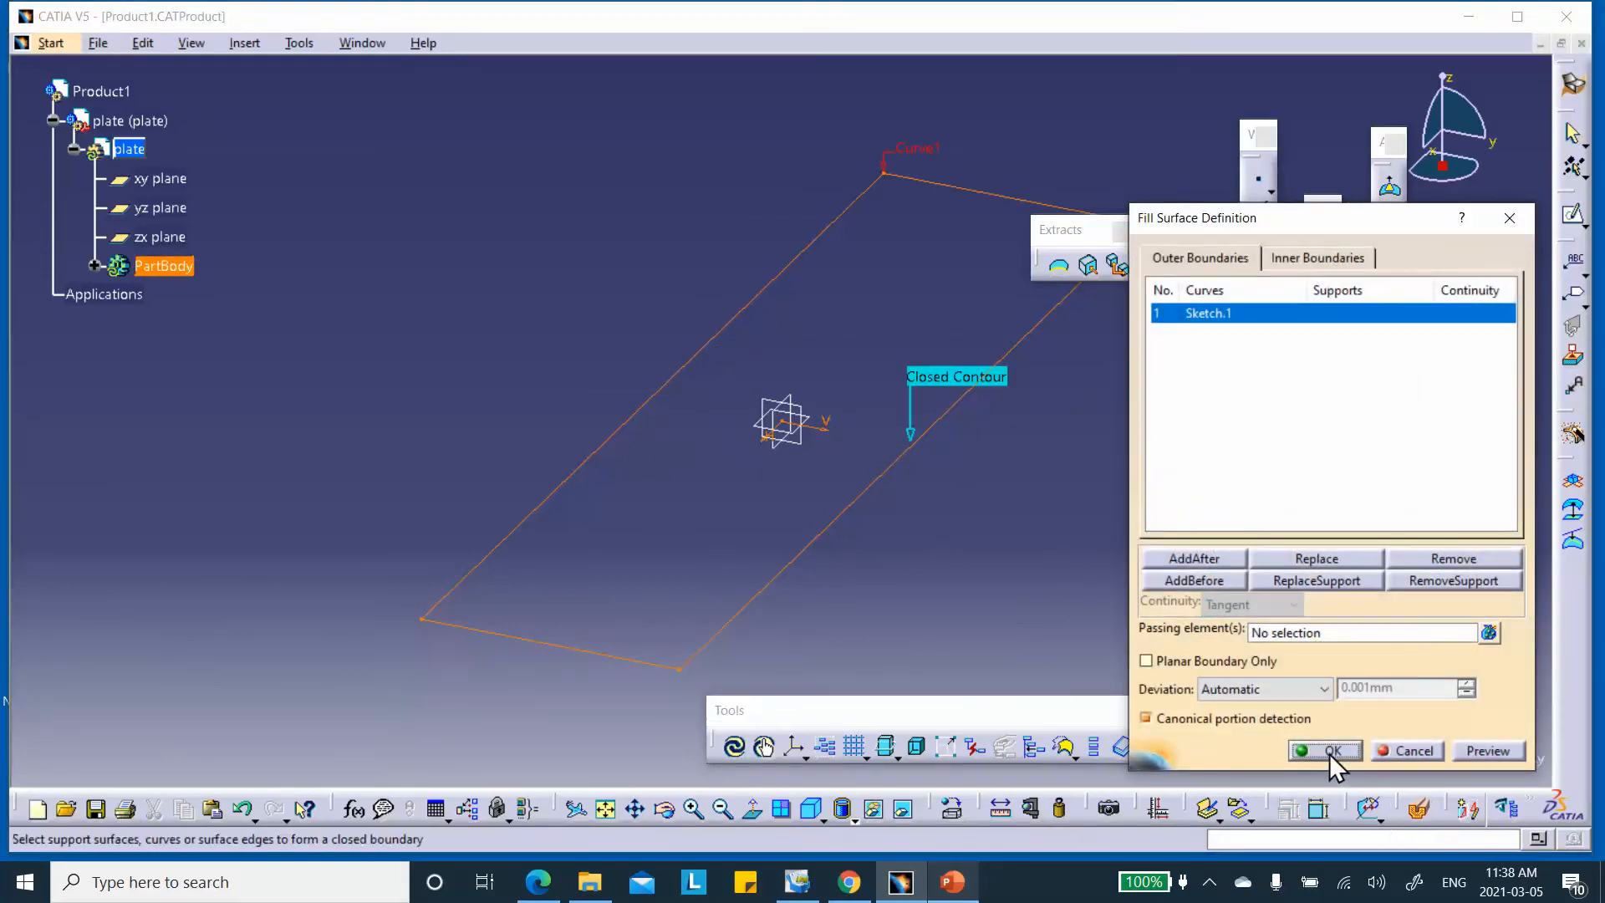
{"action": "left_click", "coordinate": [1327, 750]}
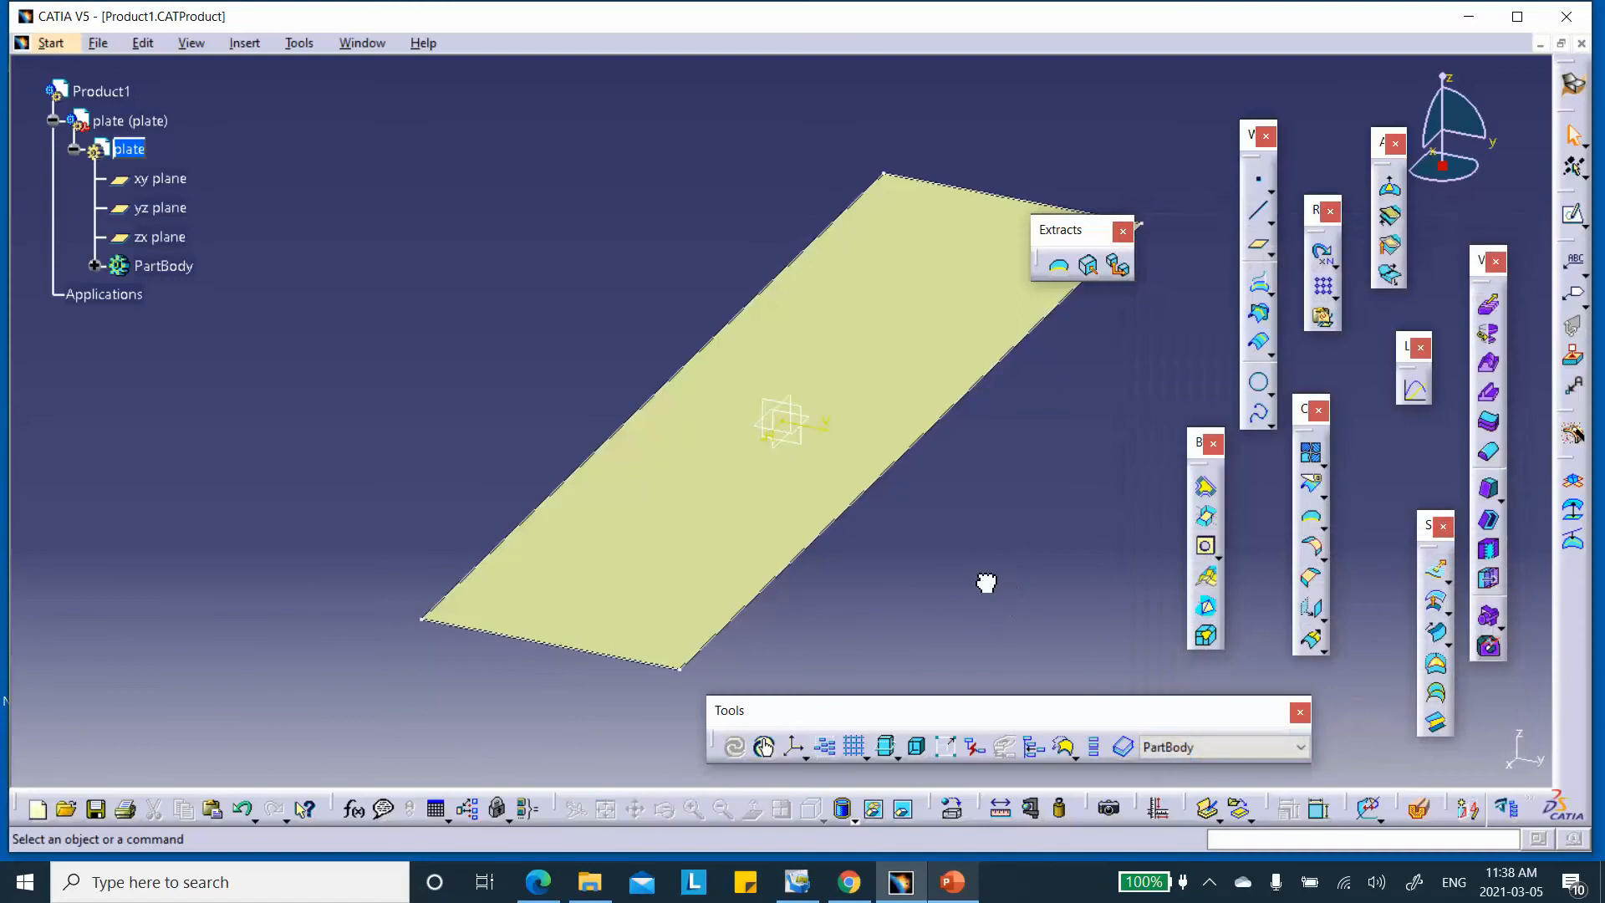
{"action": "left_click", "coordinate": [1312, 456]}
{"action": "left_click", "coordinate": [852, 351]}
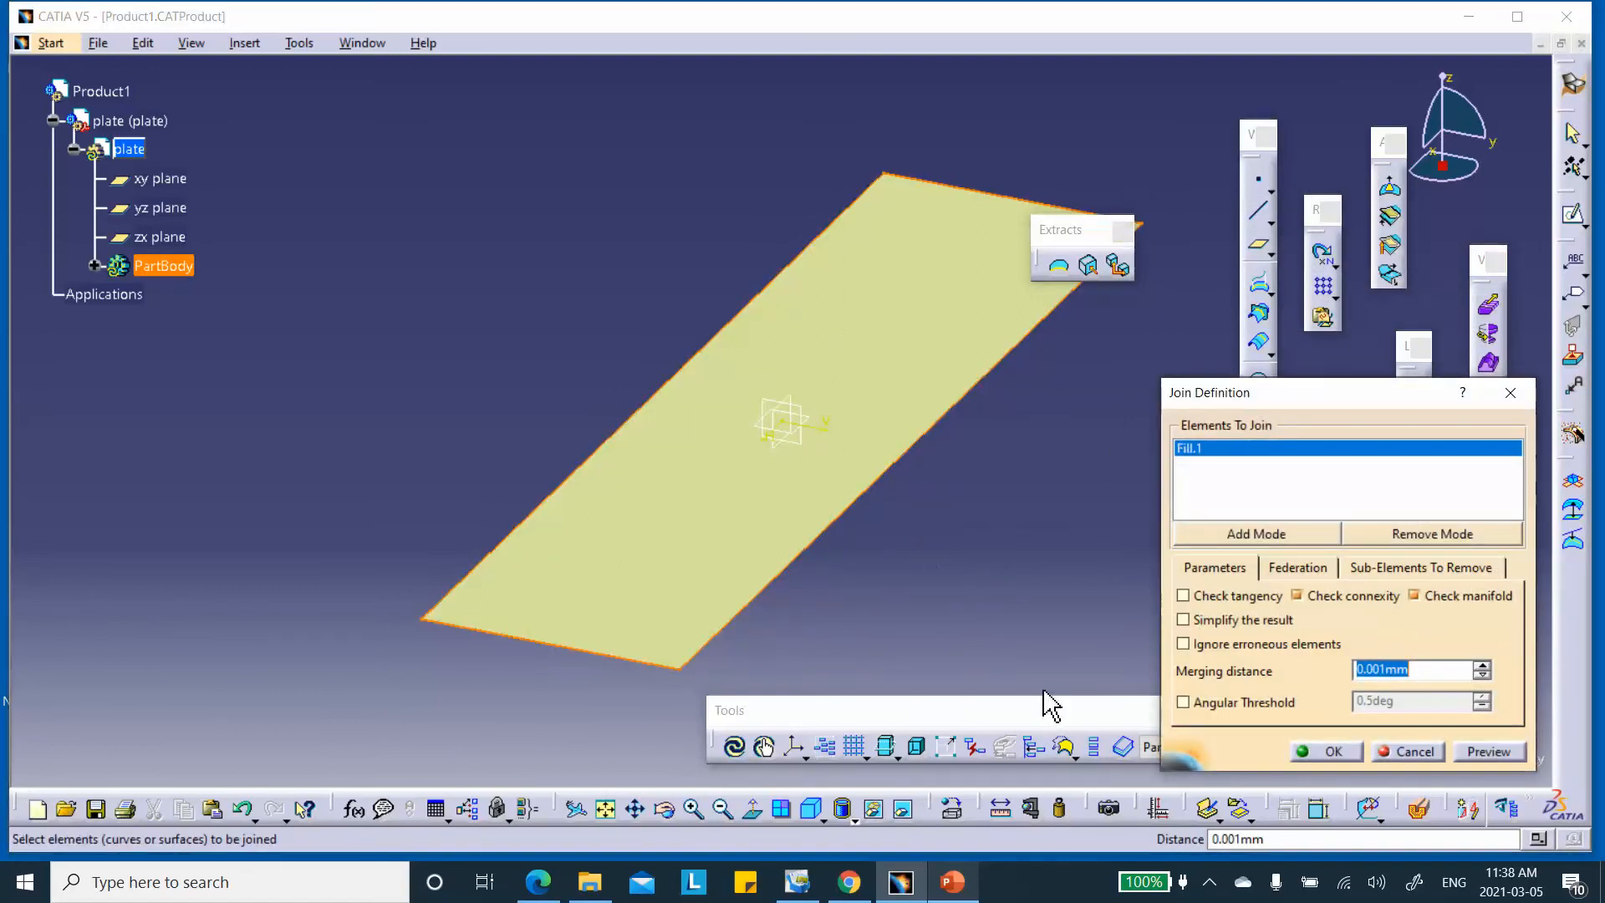
{"action": "left_click", "coordinate": [1342, 754]}
Redefine the join so it contains the Fill.1 surface
{"action": "double_click", "coordinate": [867, 372]}
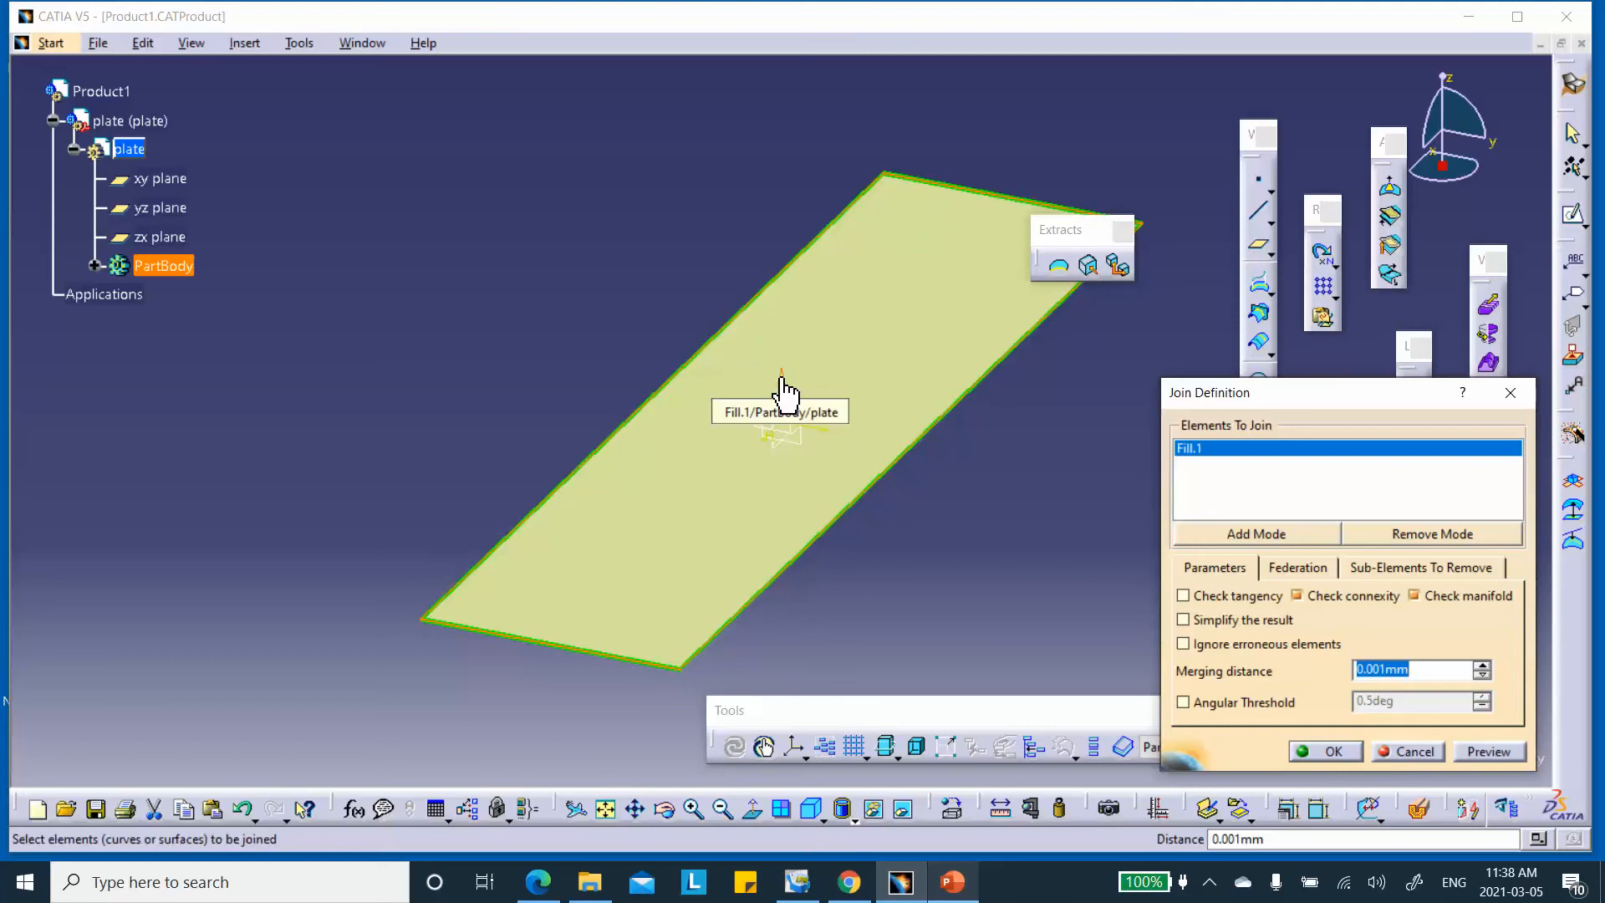
{"action": "left_click", "coordinate": [783, 388]}
{"action": "left_click", "coordinate": [1337, 754]}
{"action": "middle_click_drag", "start_coordinate": [1061, 562], "coordinate": [913, 499]}
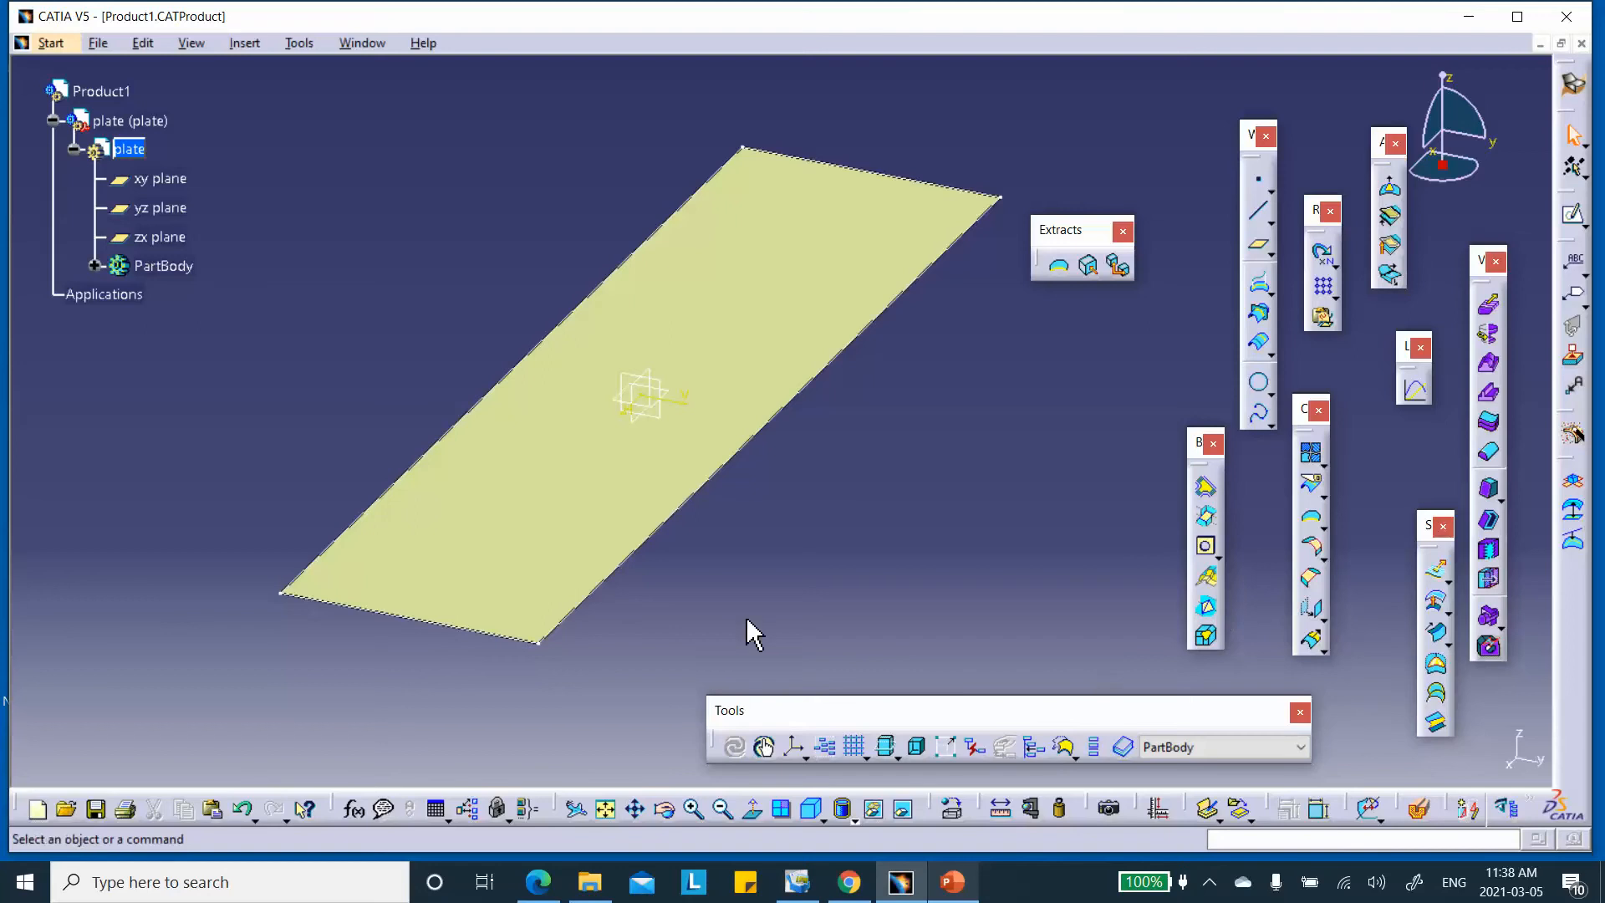
{"action": "left_click", "coordinate": [796, 746]}
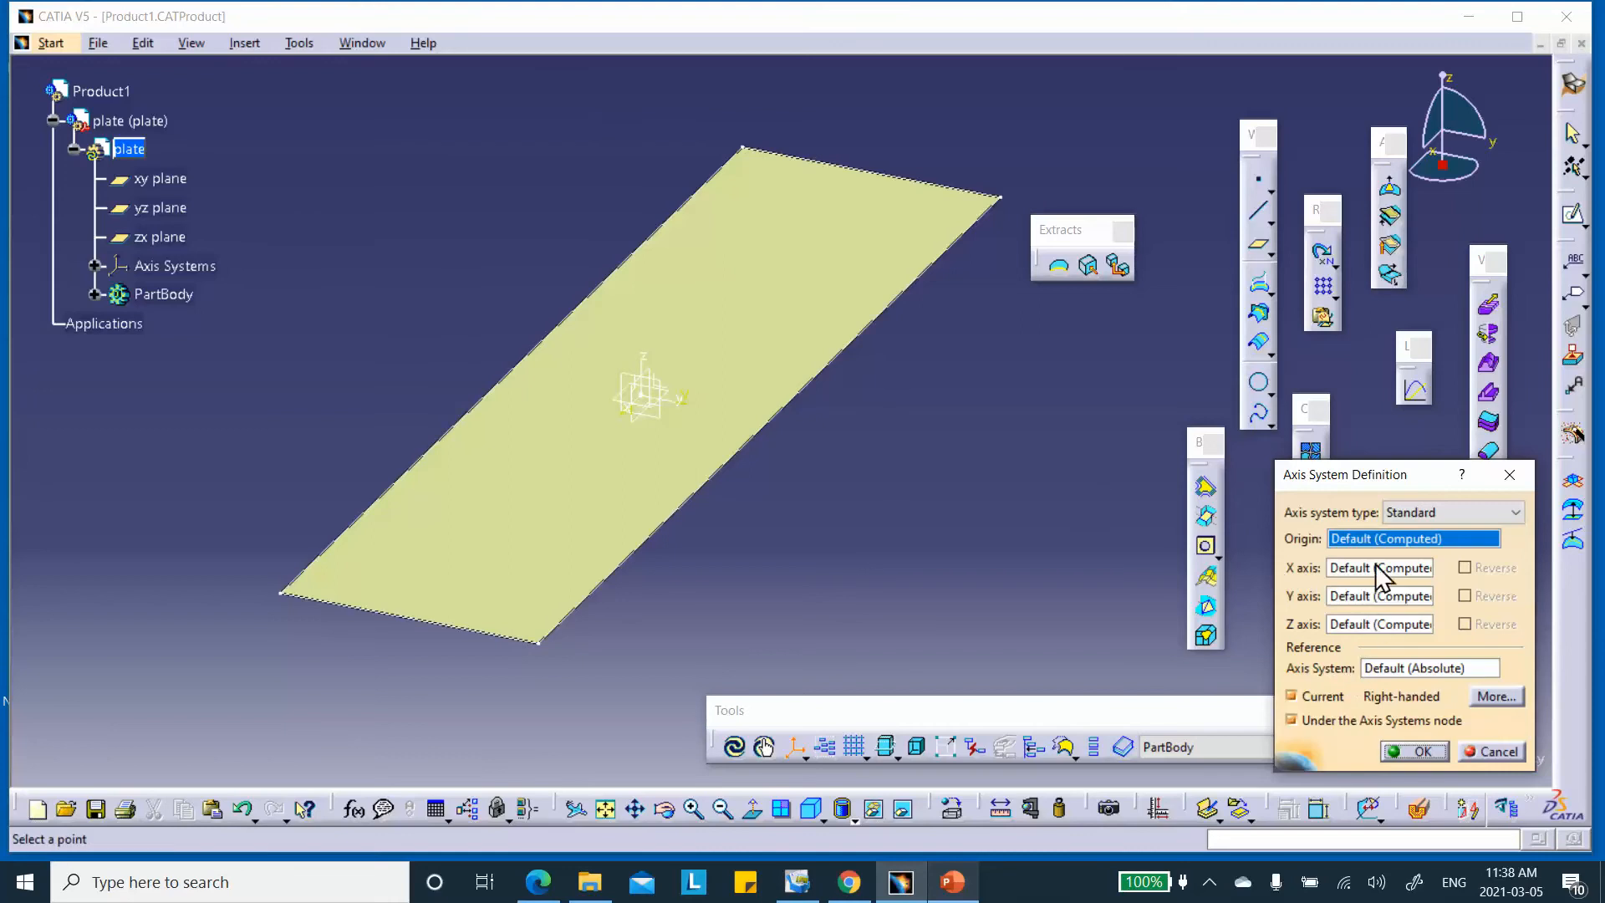
Create an axis system with a new coordinate point, Point.1, as origin, not set current
{"action": "right_click", "coordinate": [1376, 539]}
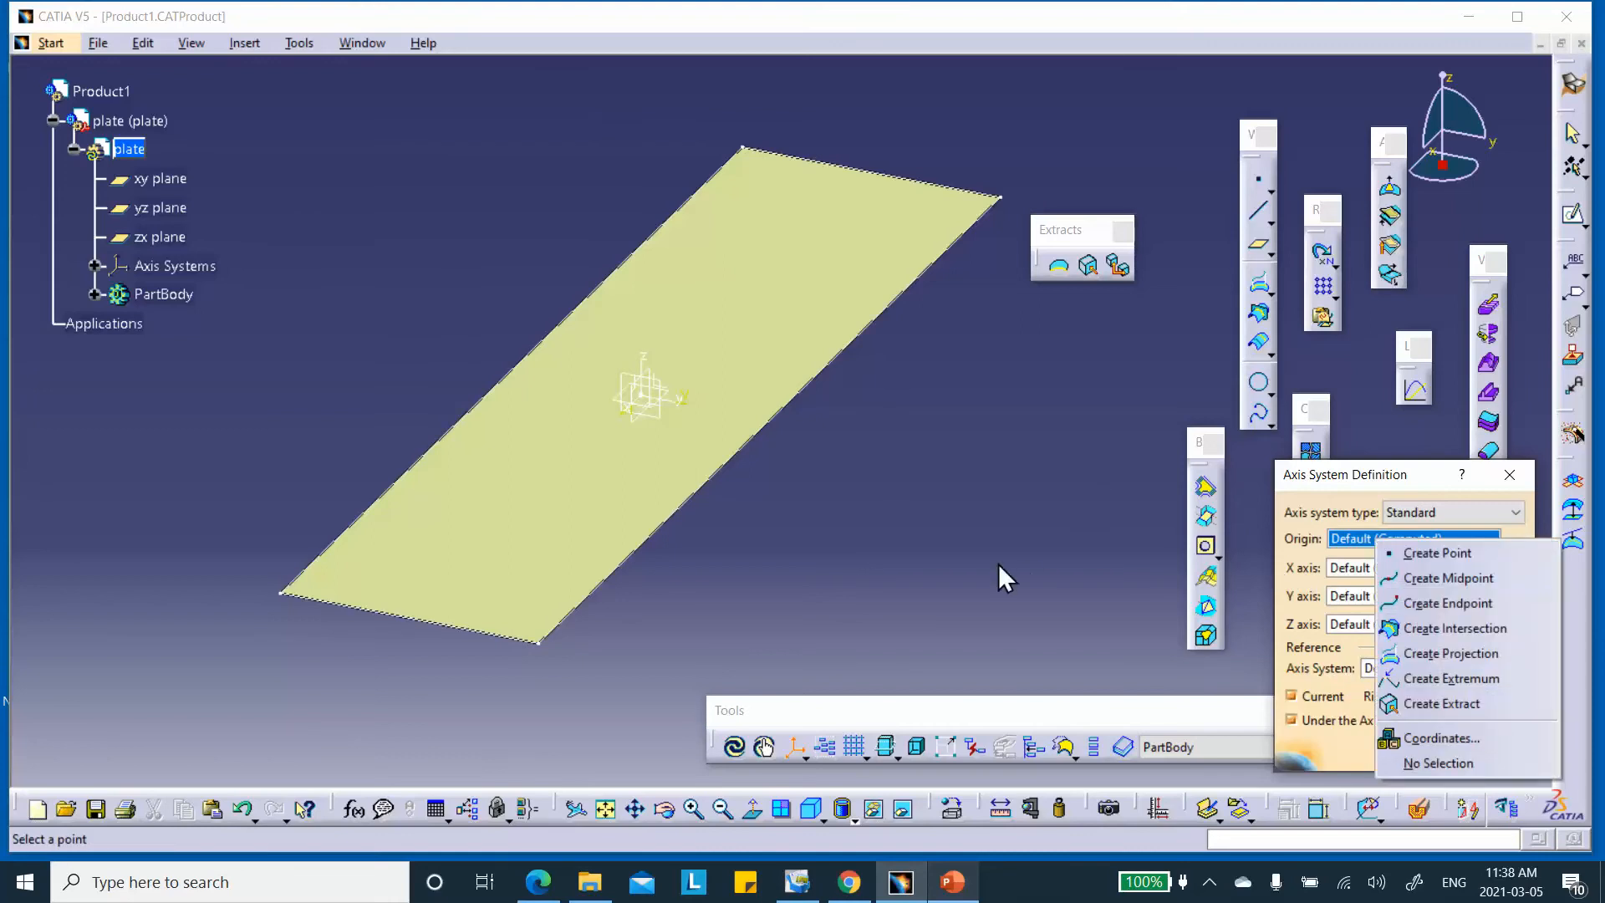
{"action": "left_click", "coordinate": [1439, 552]}
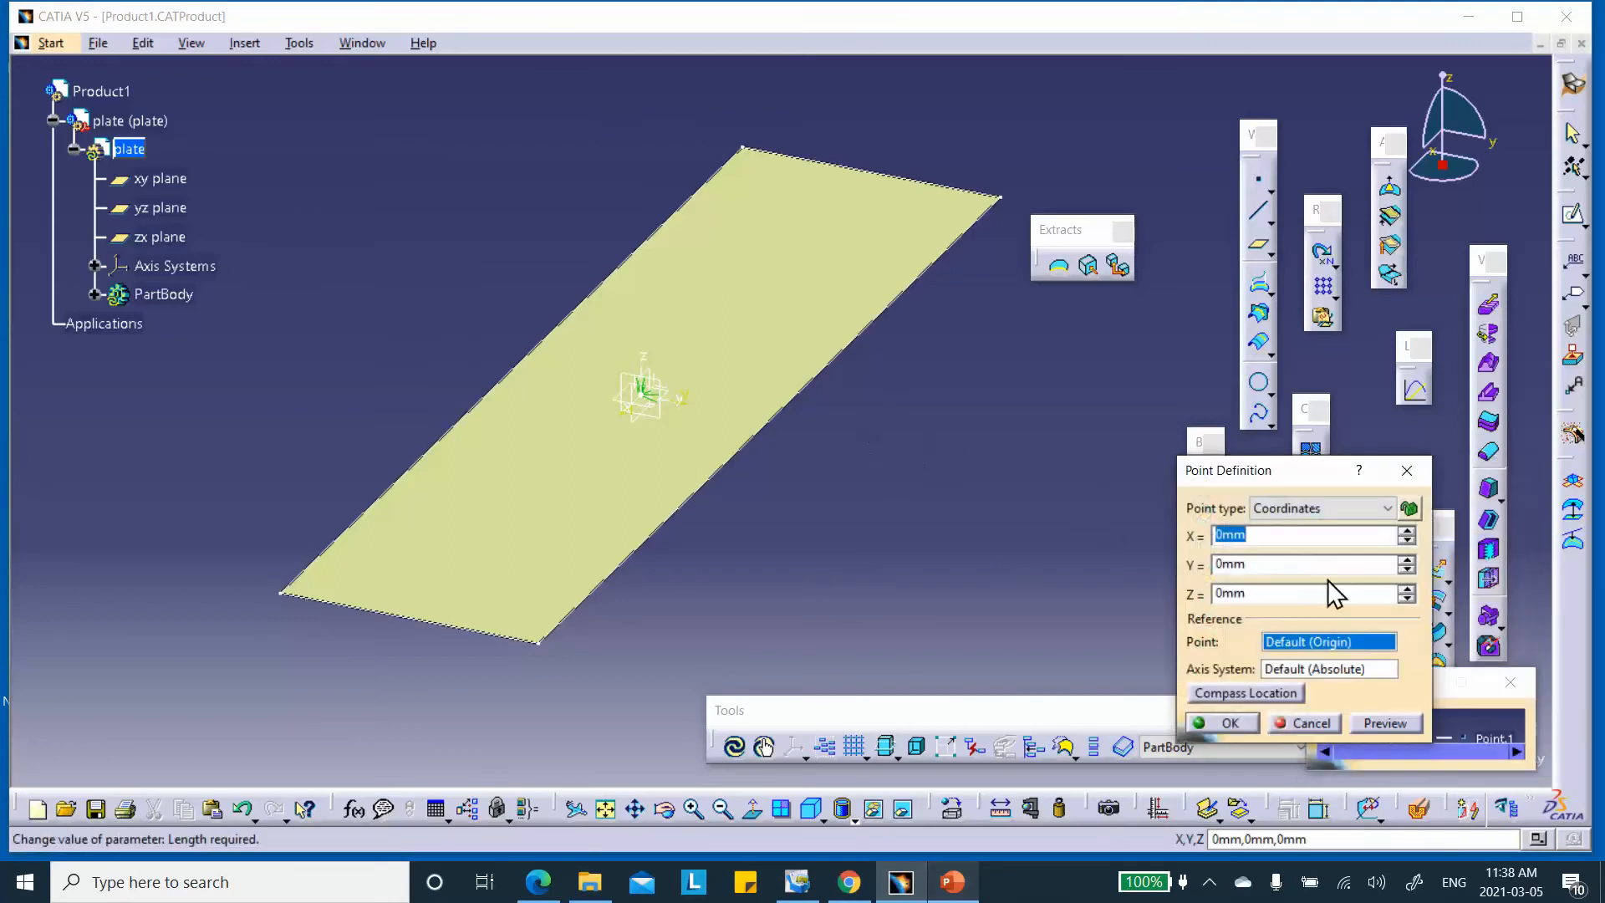
{"action": "left_click", "coordinate": [1406, 569]}
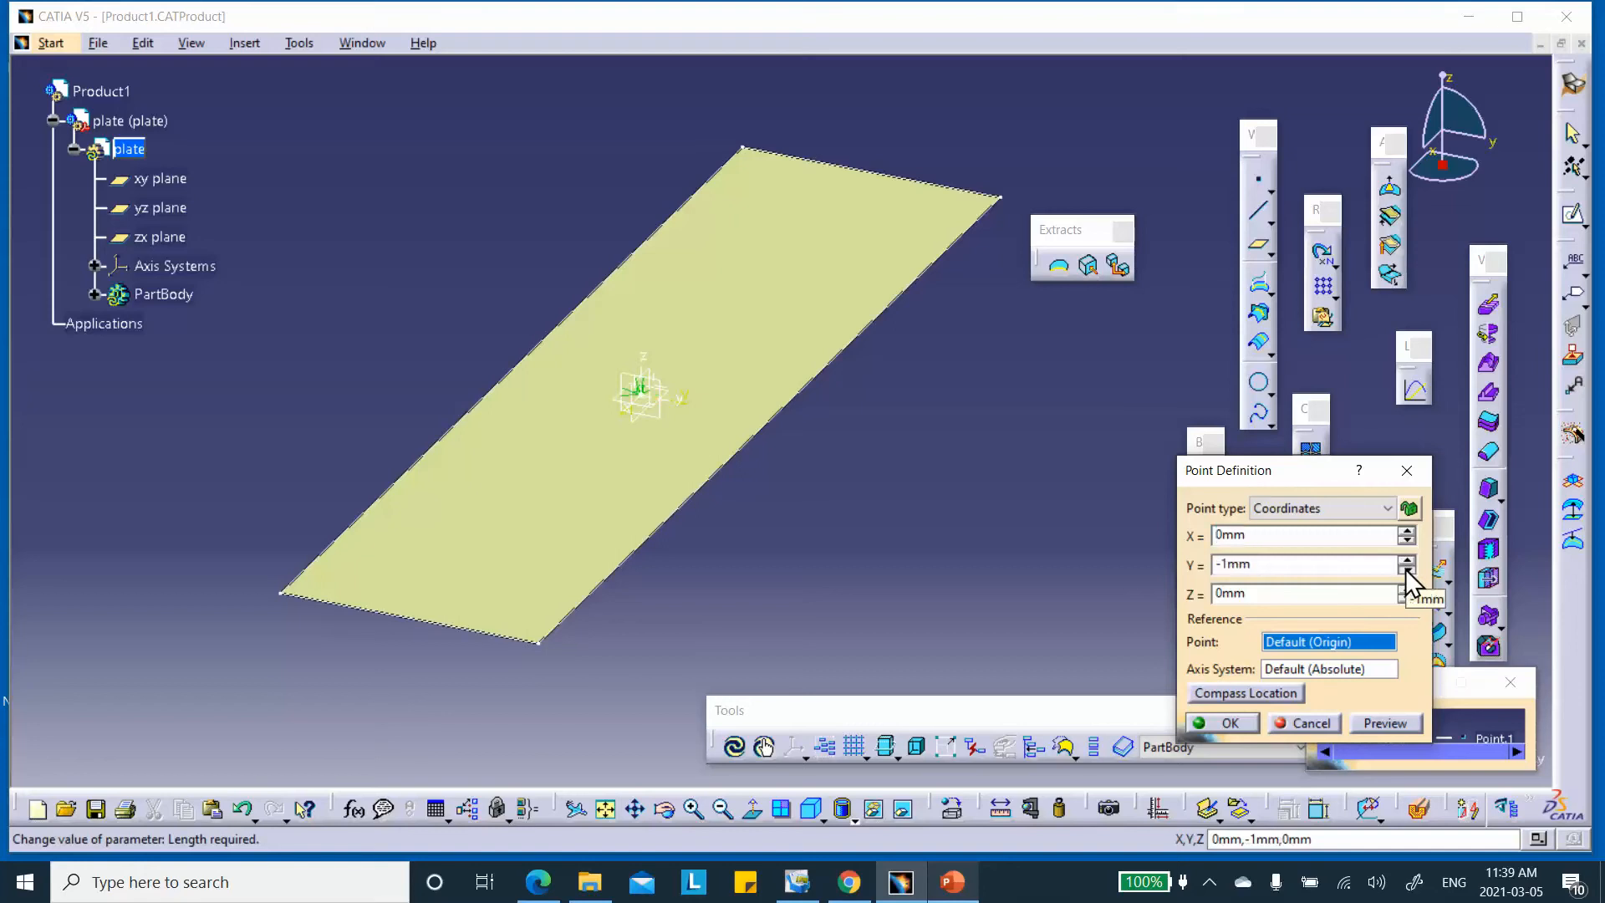
{"action": "left_click", "coordinate": [1406, 560]}
{"action": "left_click", "coordinate": [1406, 560]}
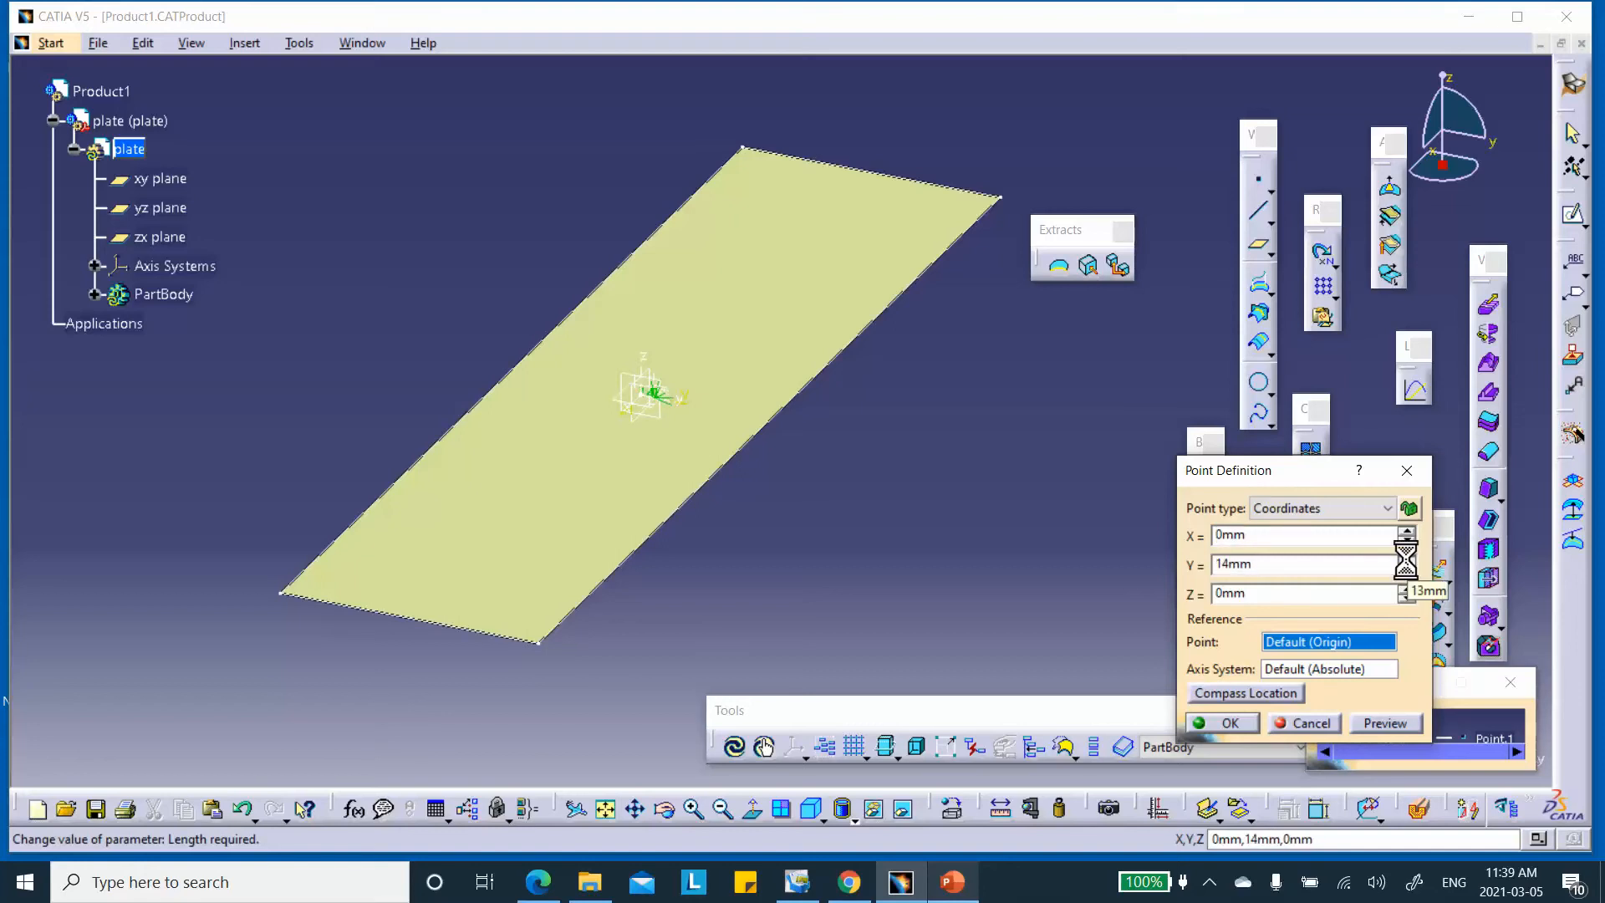
{"action": "left_click", "coordinate": [1407, 571]}
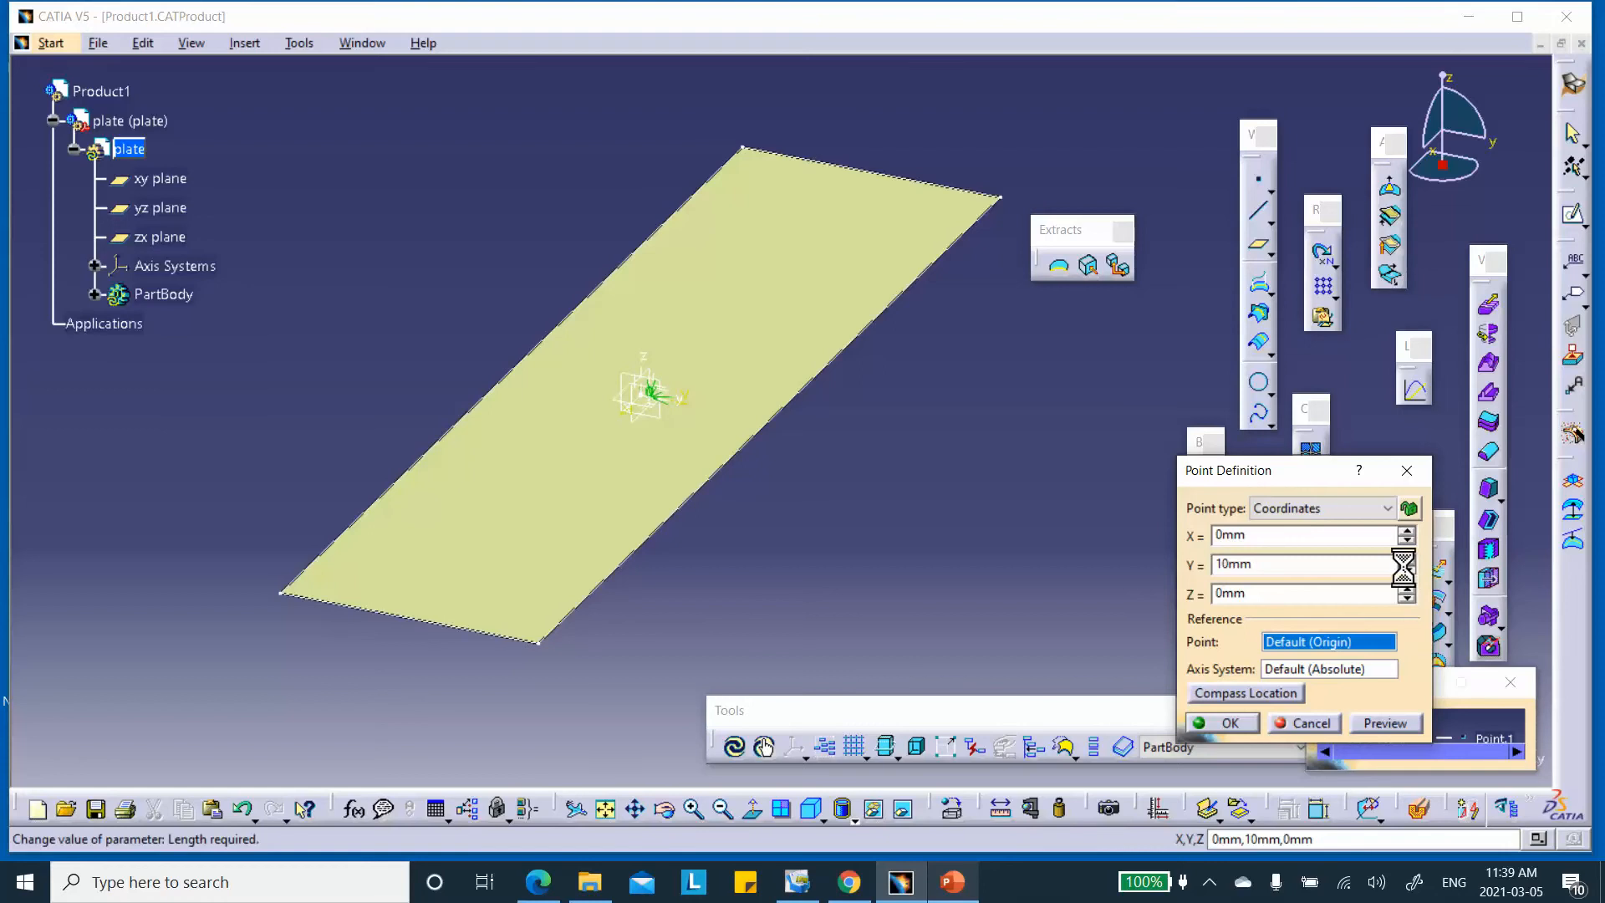
{"action": "left_click", "coordinate": [1406, 571]}
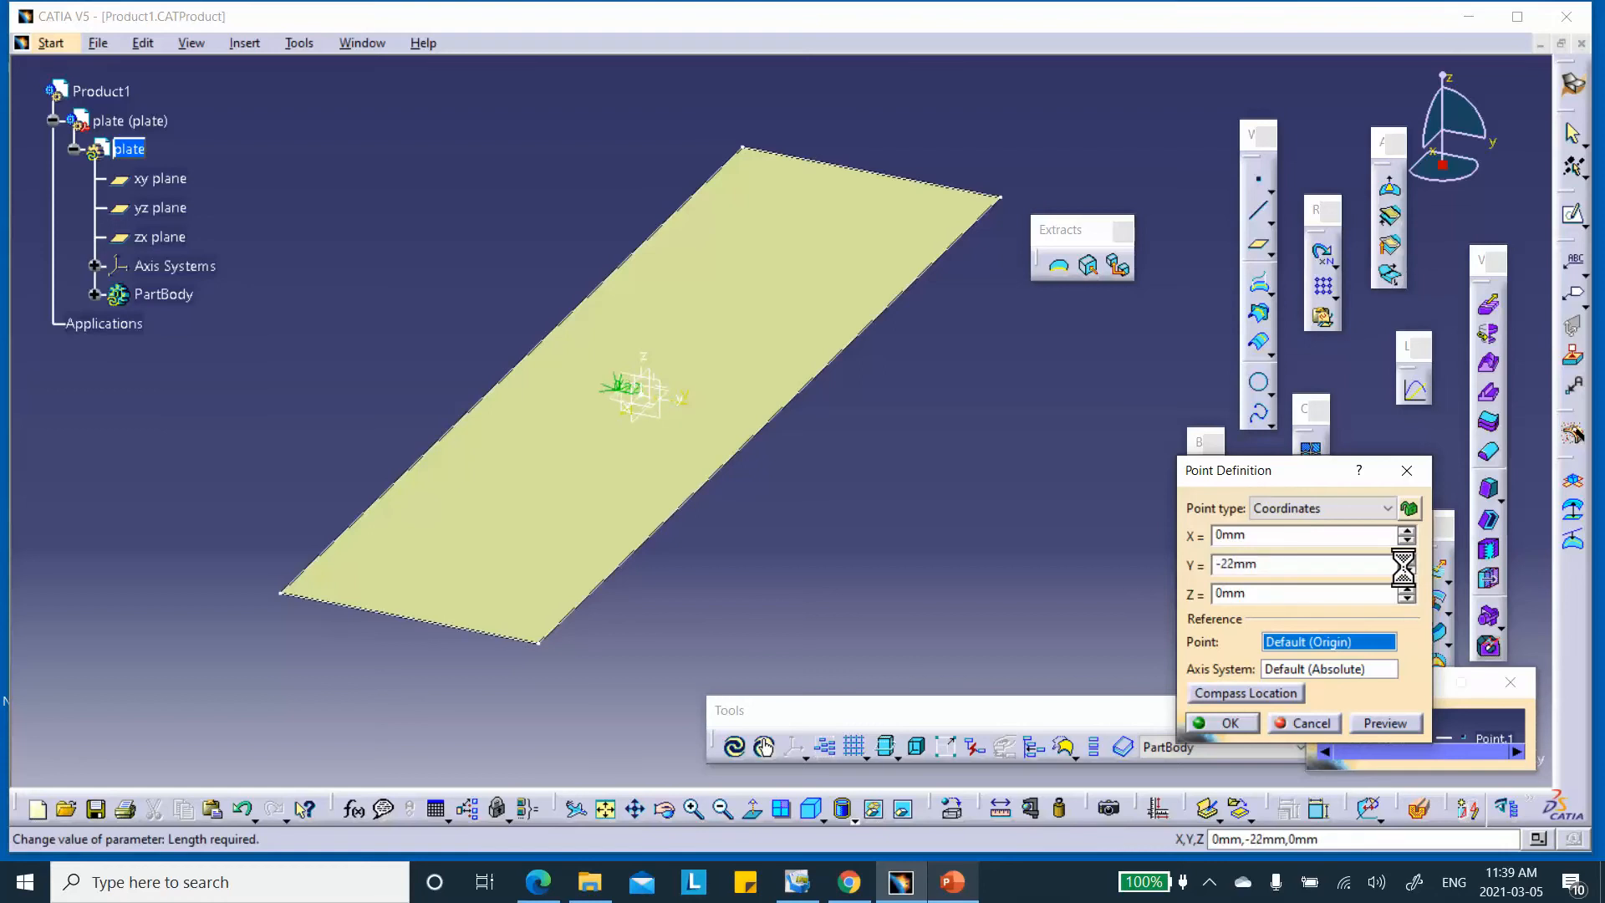
{"action": "left_click", "coordinate": [1404, 571]}
{"action": "left_click_drag", "start_coordinate": [1303, 568], "coordinate": [1087, 565]}
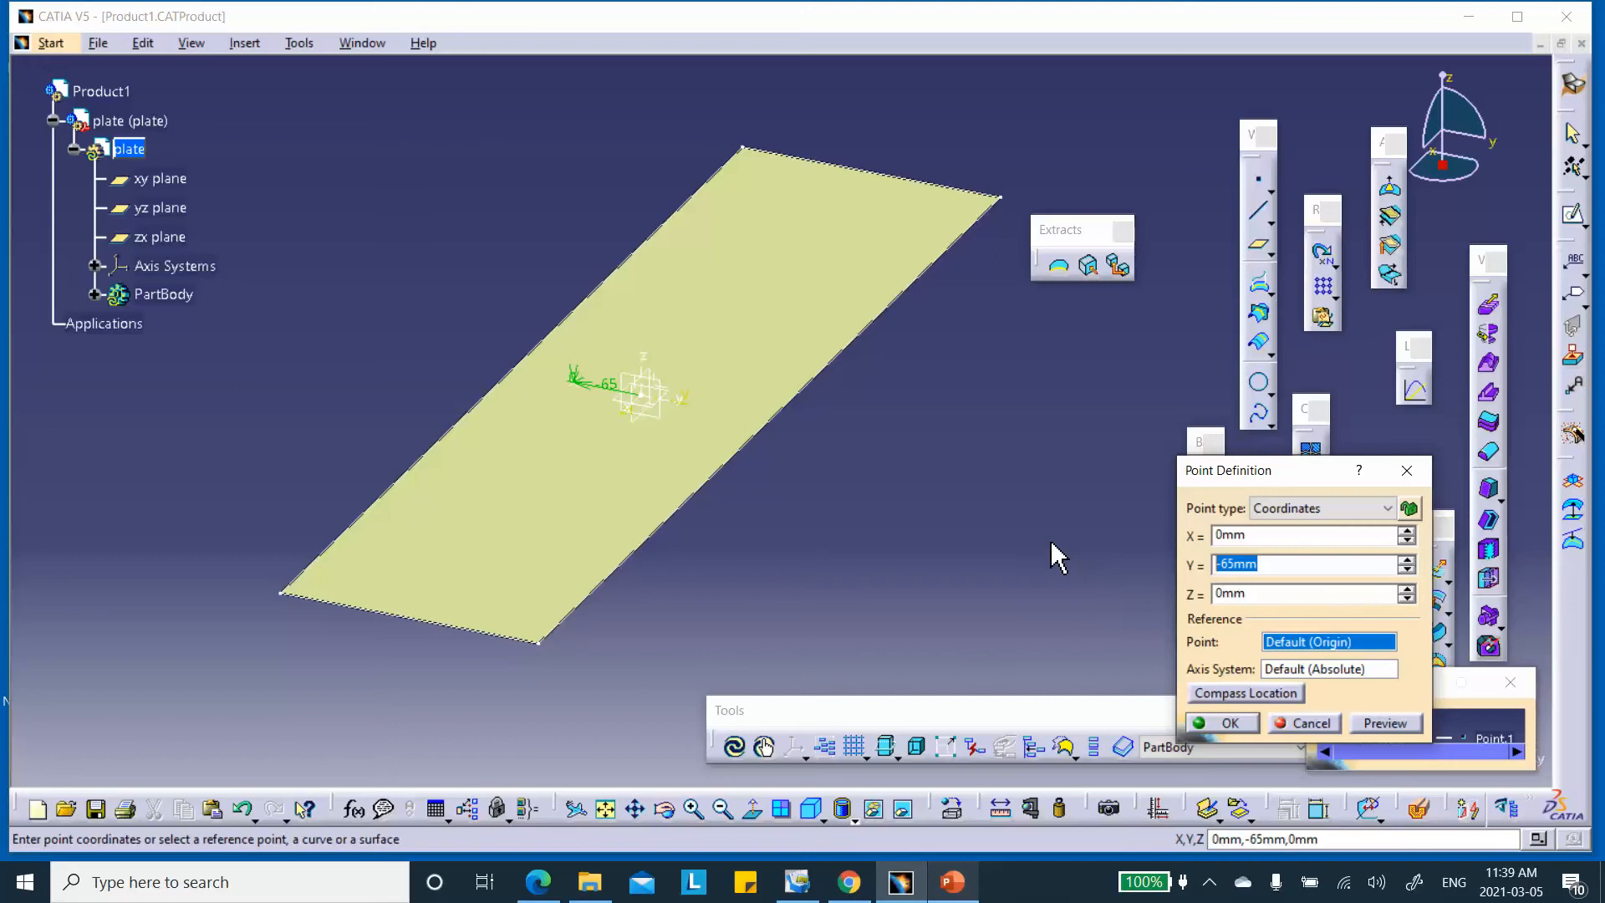
{"action": "type", "text": "--200"}
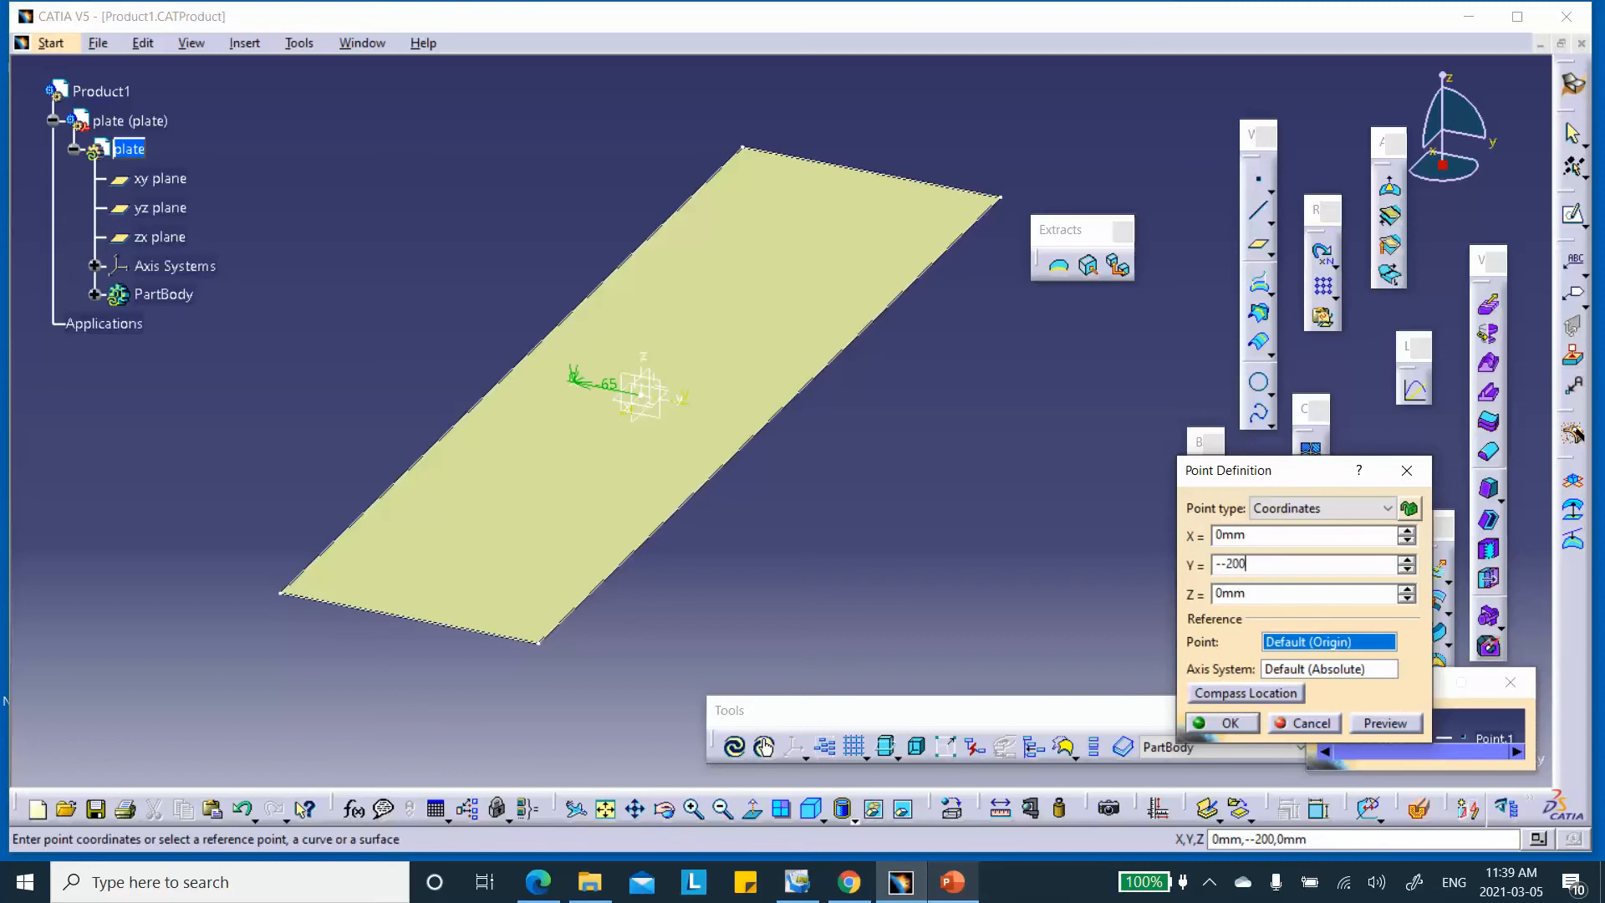
{"action": "key", "text": "Return"}
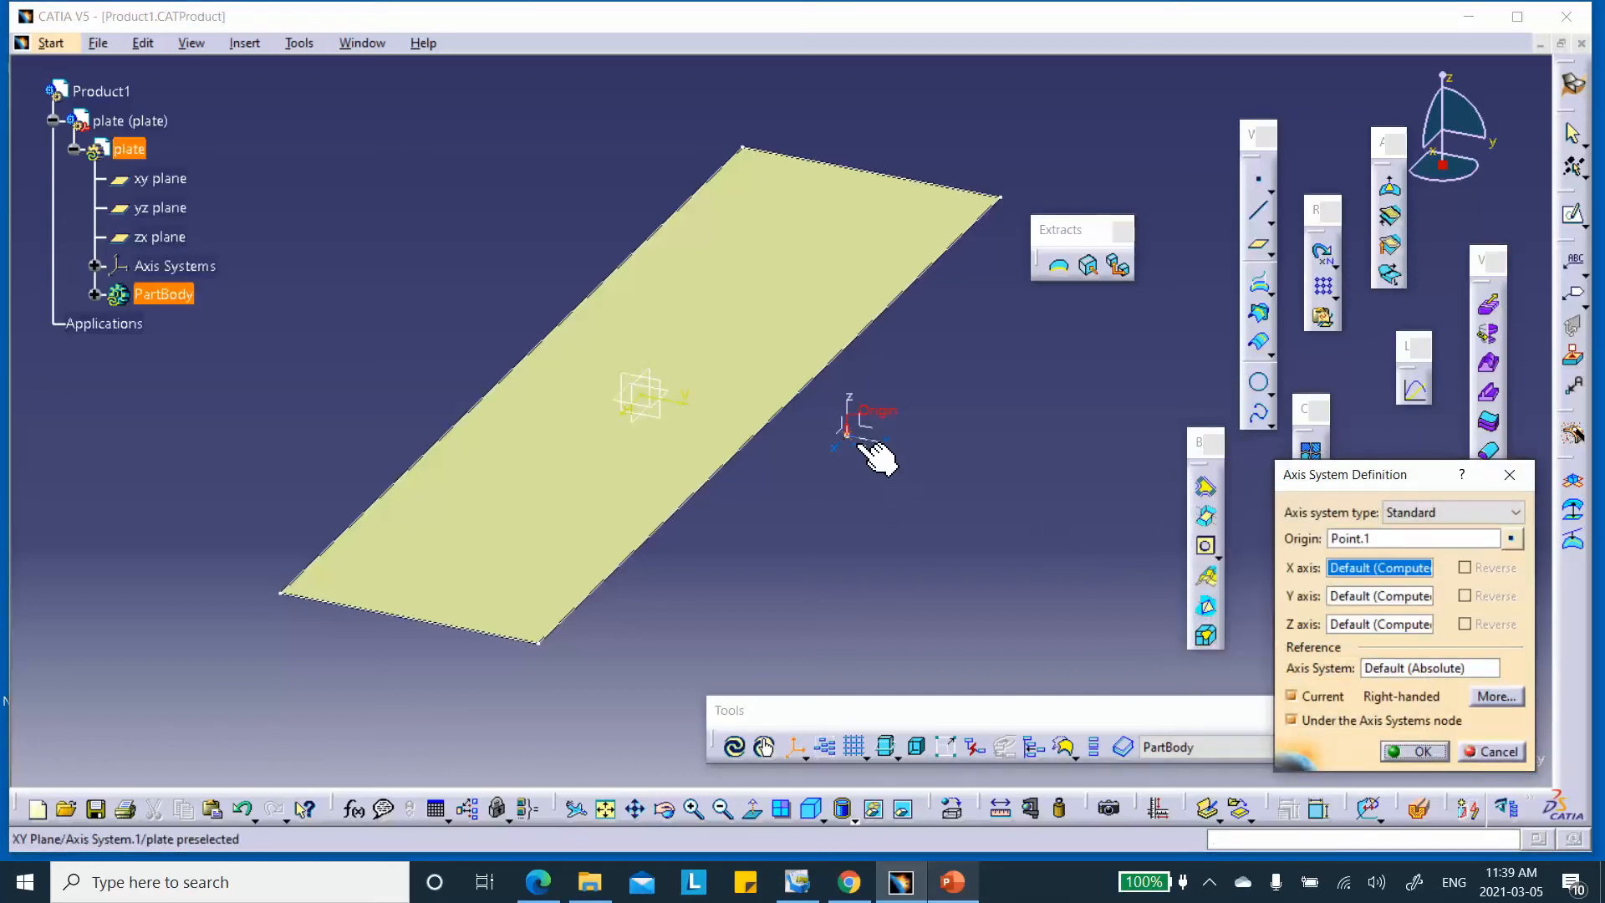
{"action": "left_click", "coordinate": [1291, 696]}
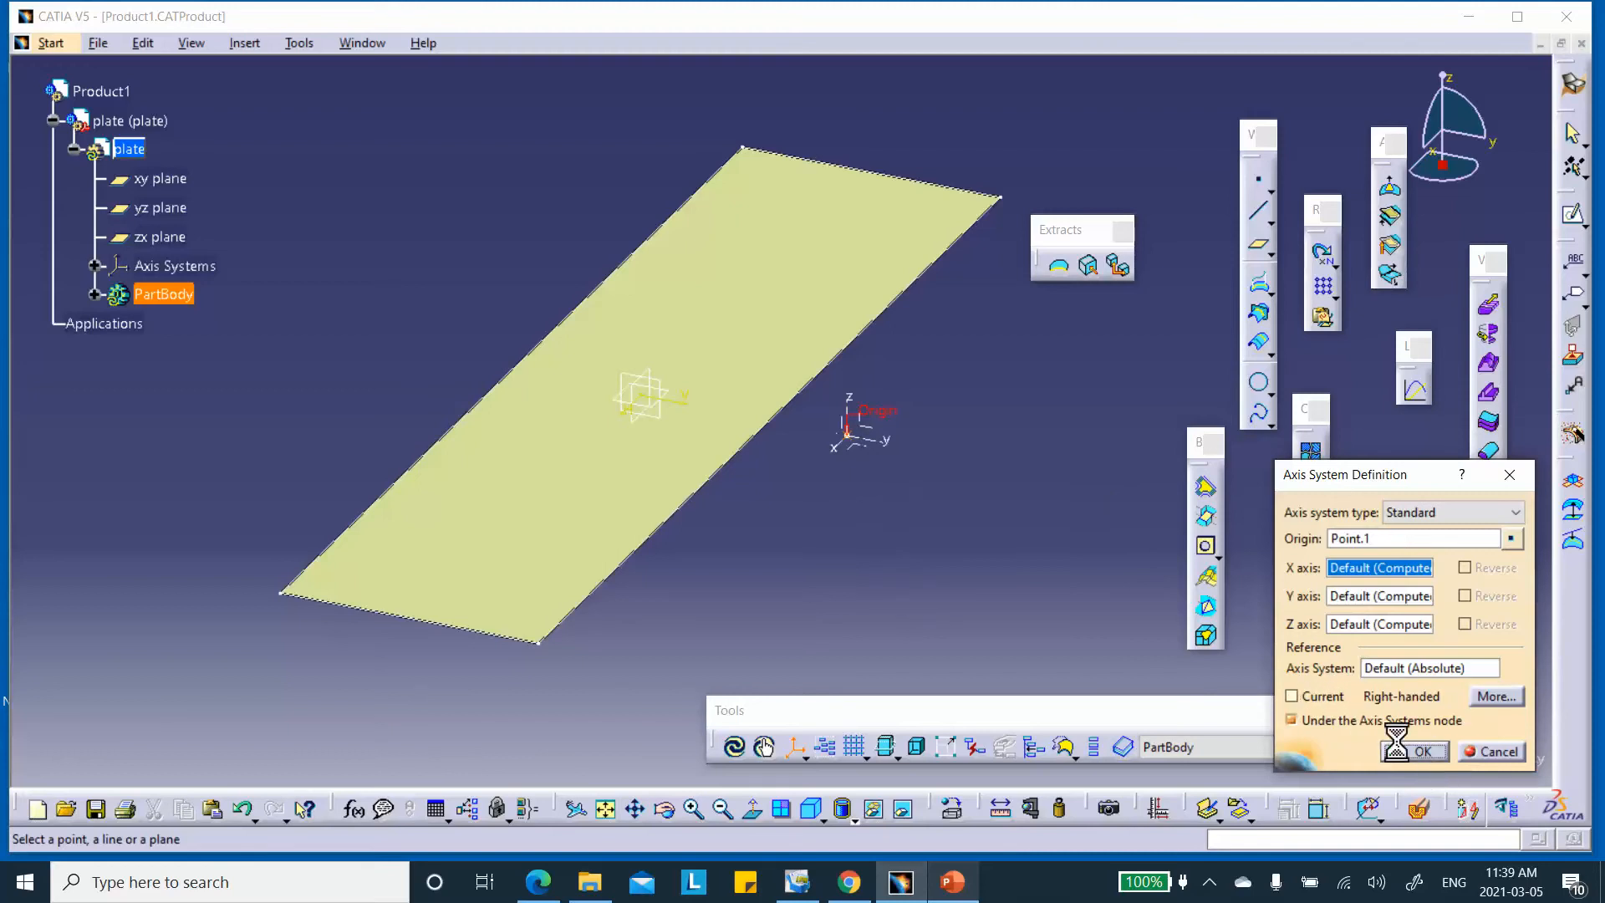
{"action": "left_click", "coordinate": [1422, 757]}
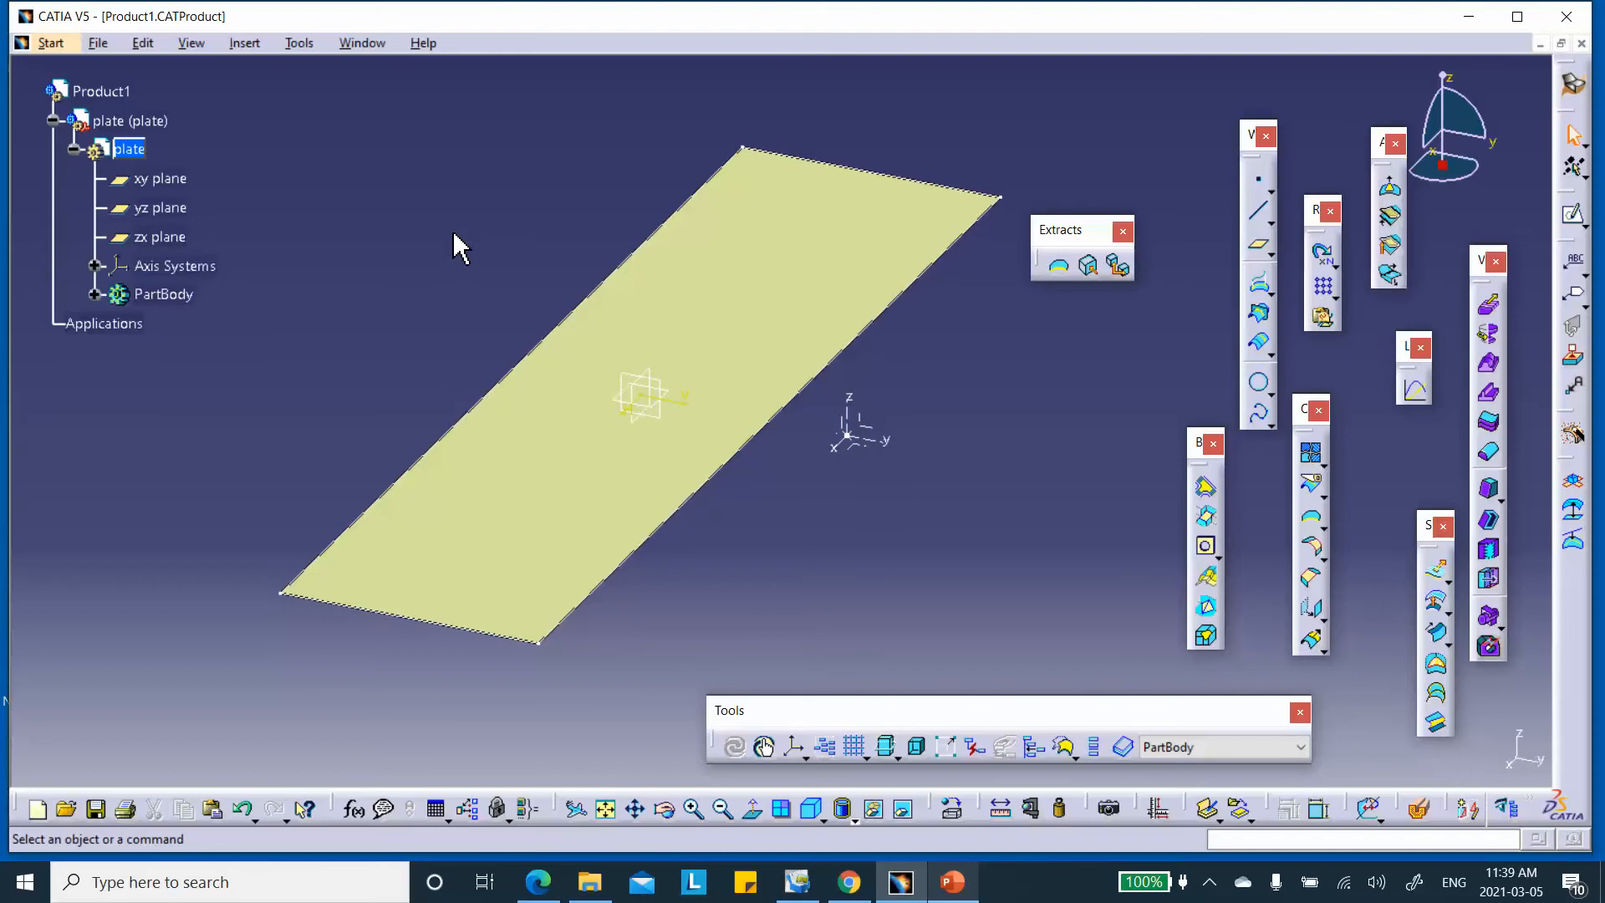
Switch to the Composites Design workbench and launch Composites Parameters for the plate
{"action": "left_click", "coordinate": [1574, 88]}
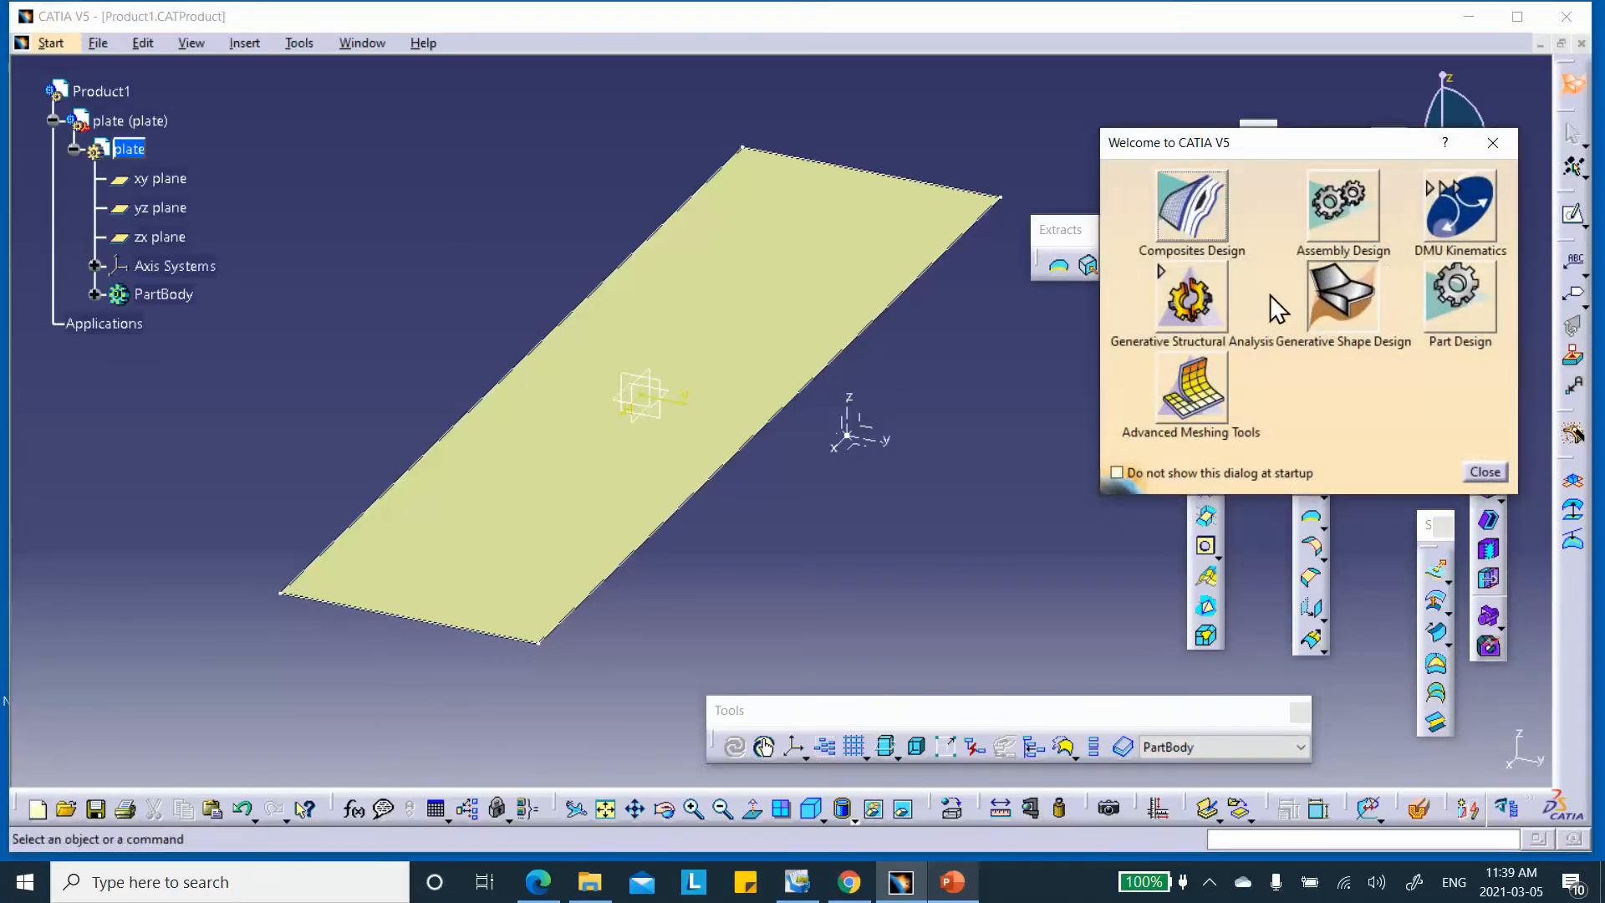
{"action": "left_click", "coordinate": [1194, 219]}
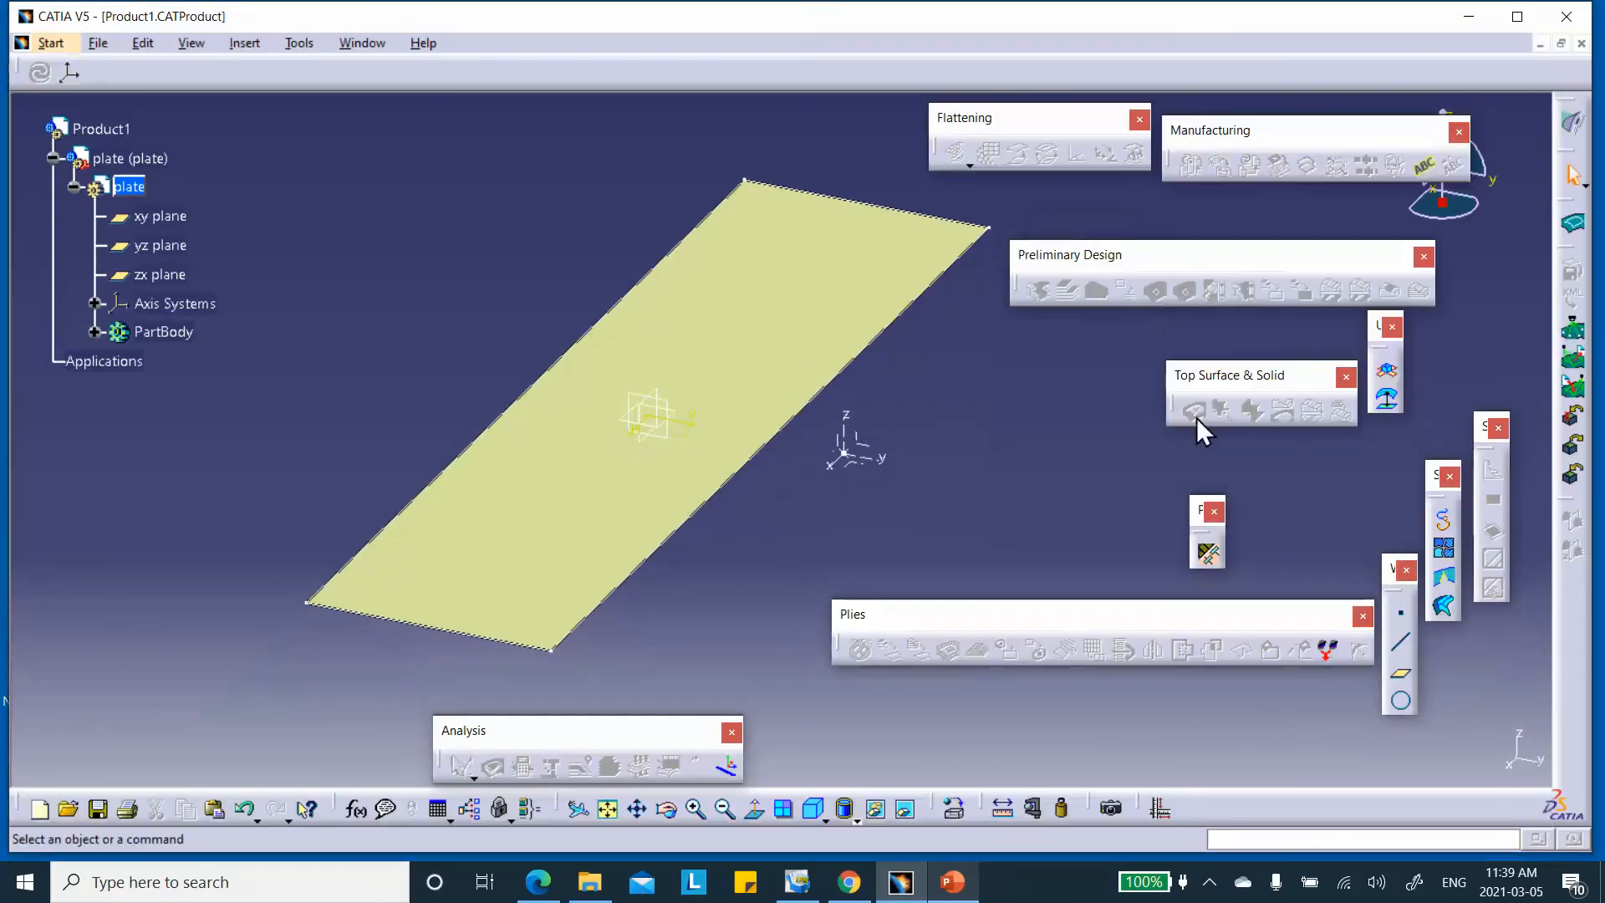
{"action": "left_click", "coordinate": [1208, 554]}
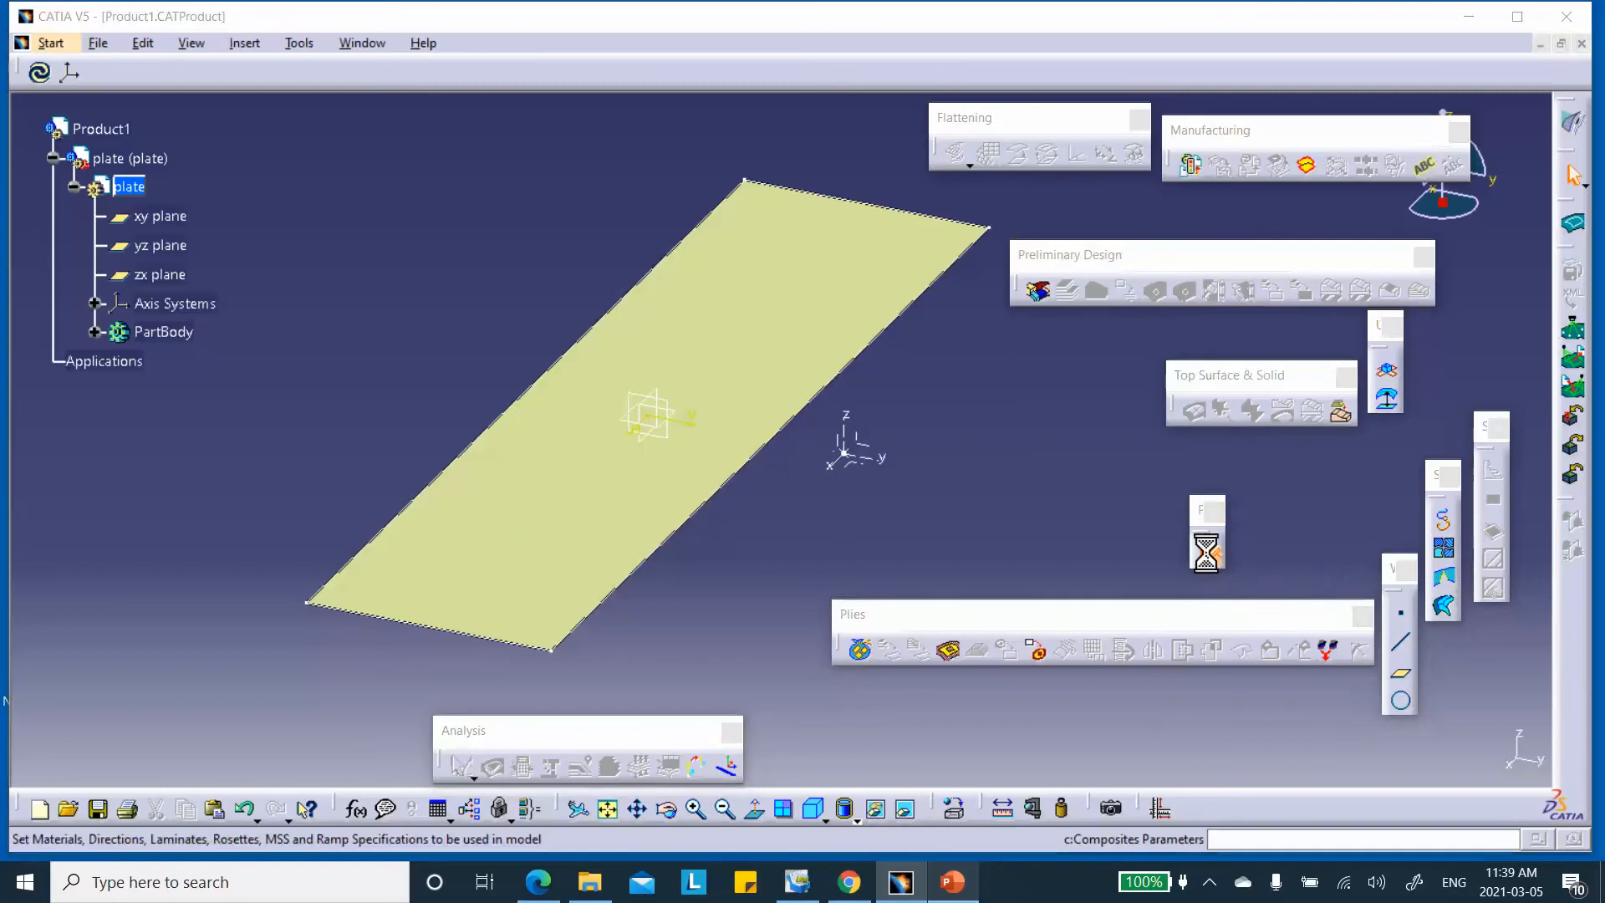
Add the plain-weave material from the saved CATMaterial catalog in Plain_Woven_Fabric_March_5_2021
{"action": "left_click", "coordinate": [911, 331]}
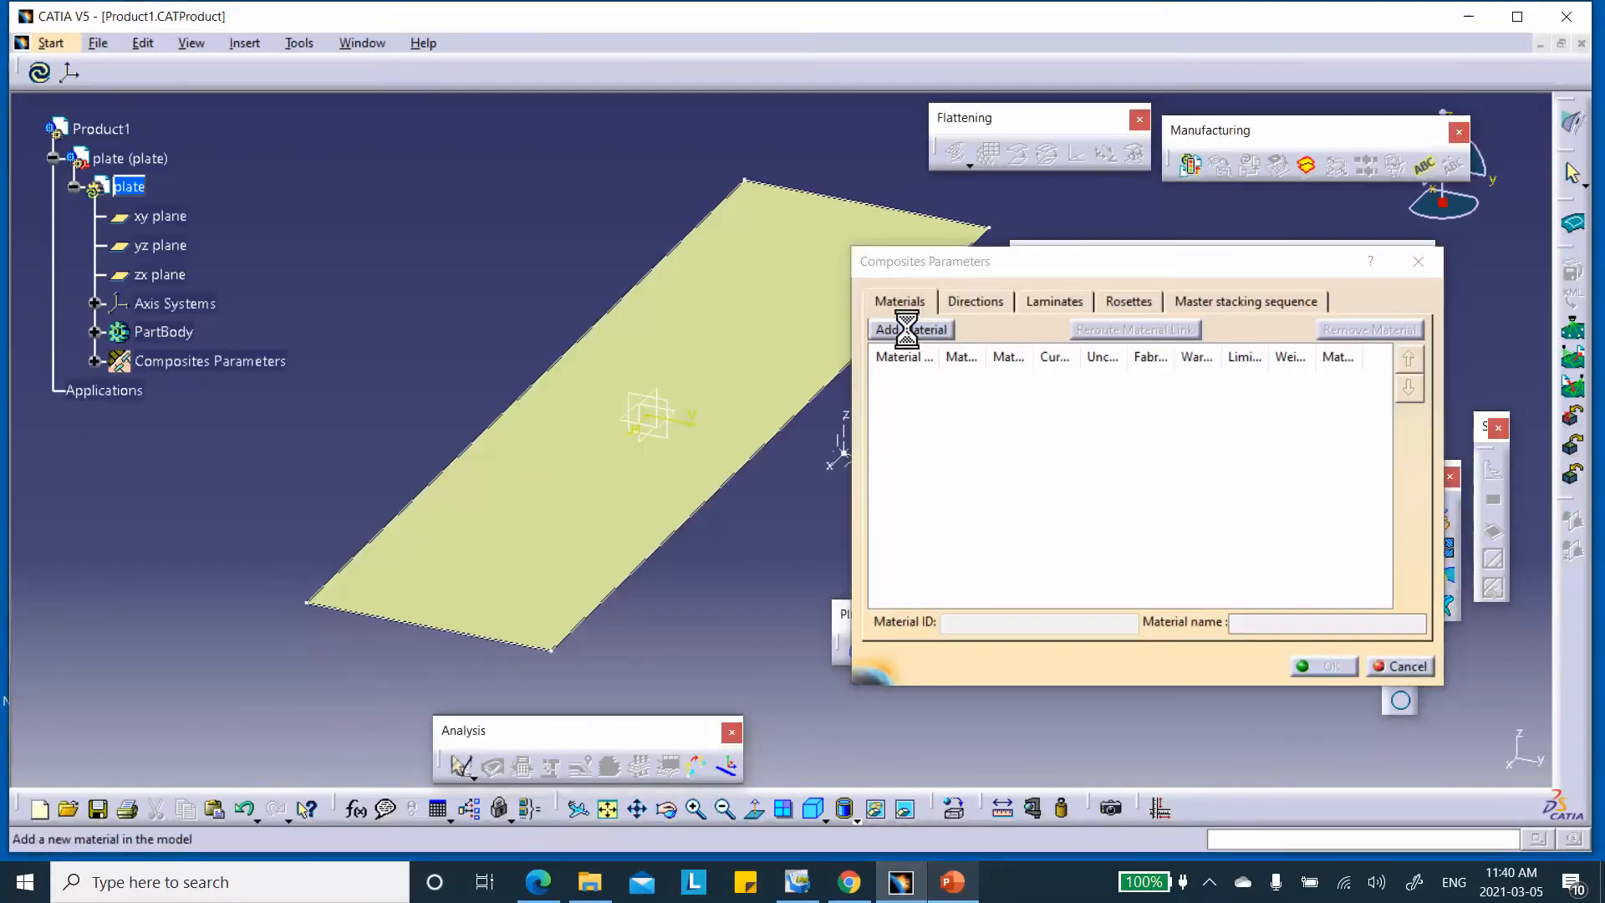
{"action": "left_click", "coordinate": [1481, 463]}
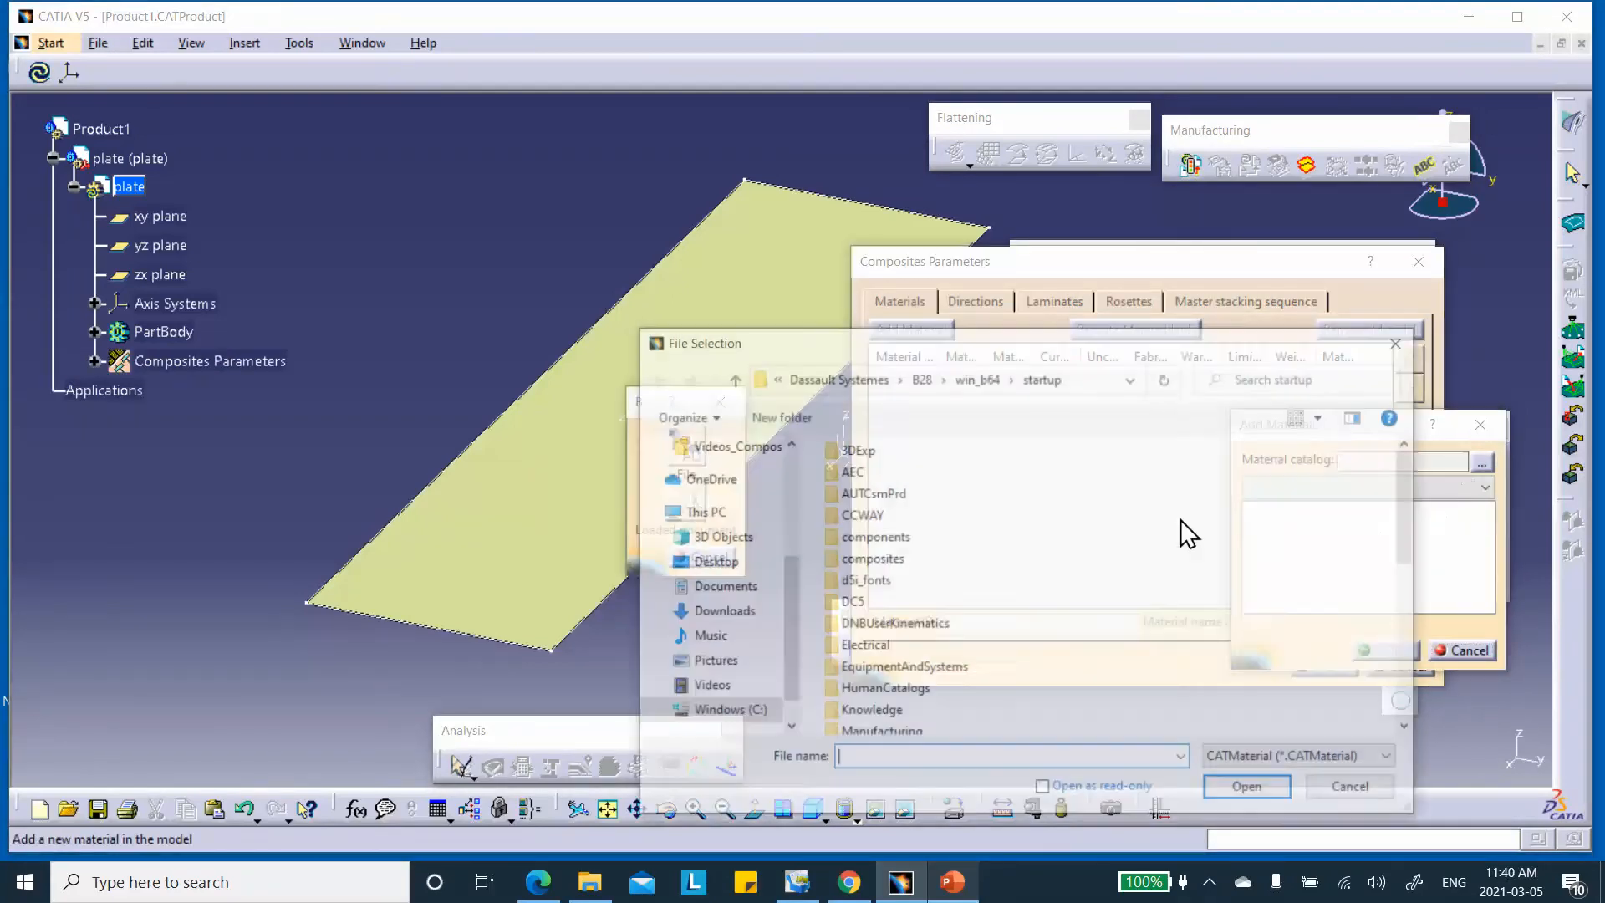
{"action": "left_click", "coordinate": [720, 569]}
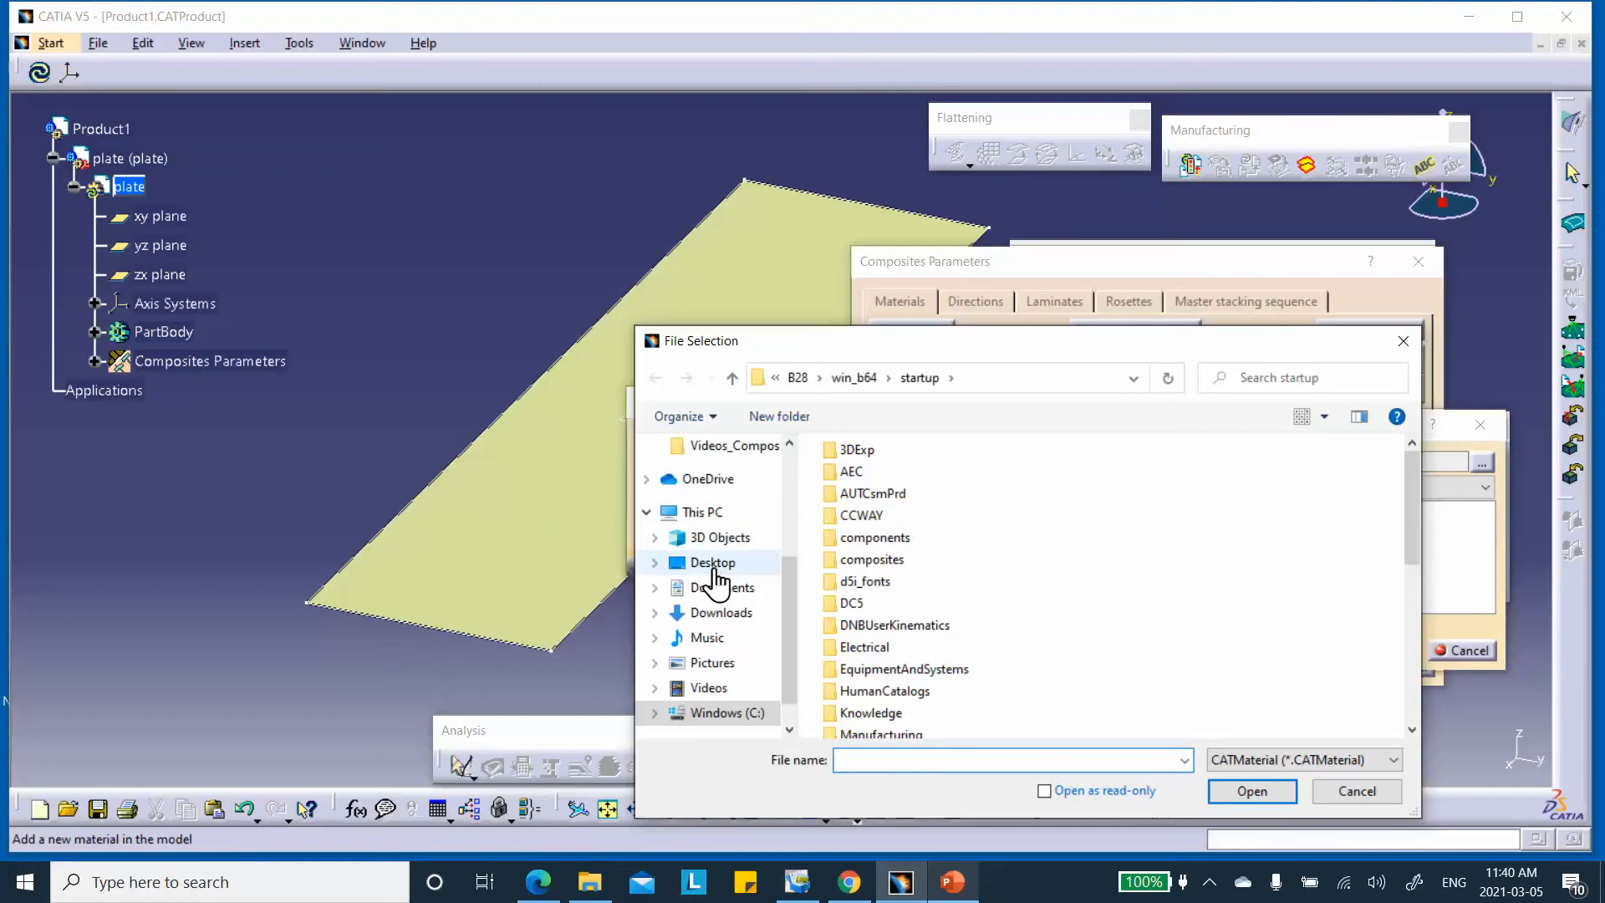
{"action": "double_click", "coordinate": [889, 652]}
{"action": "left_click", "coordinate": [892, 481]}
{"action": "left_click", "coordinate": [1251, 791]}
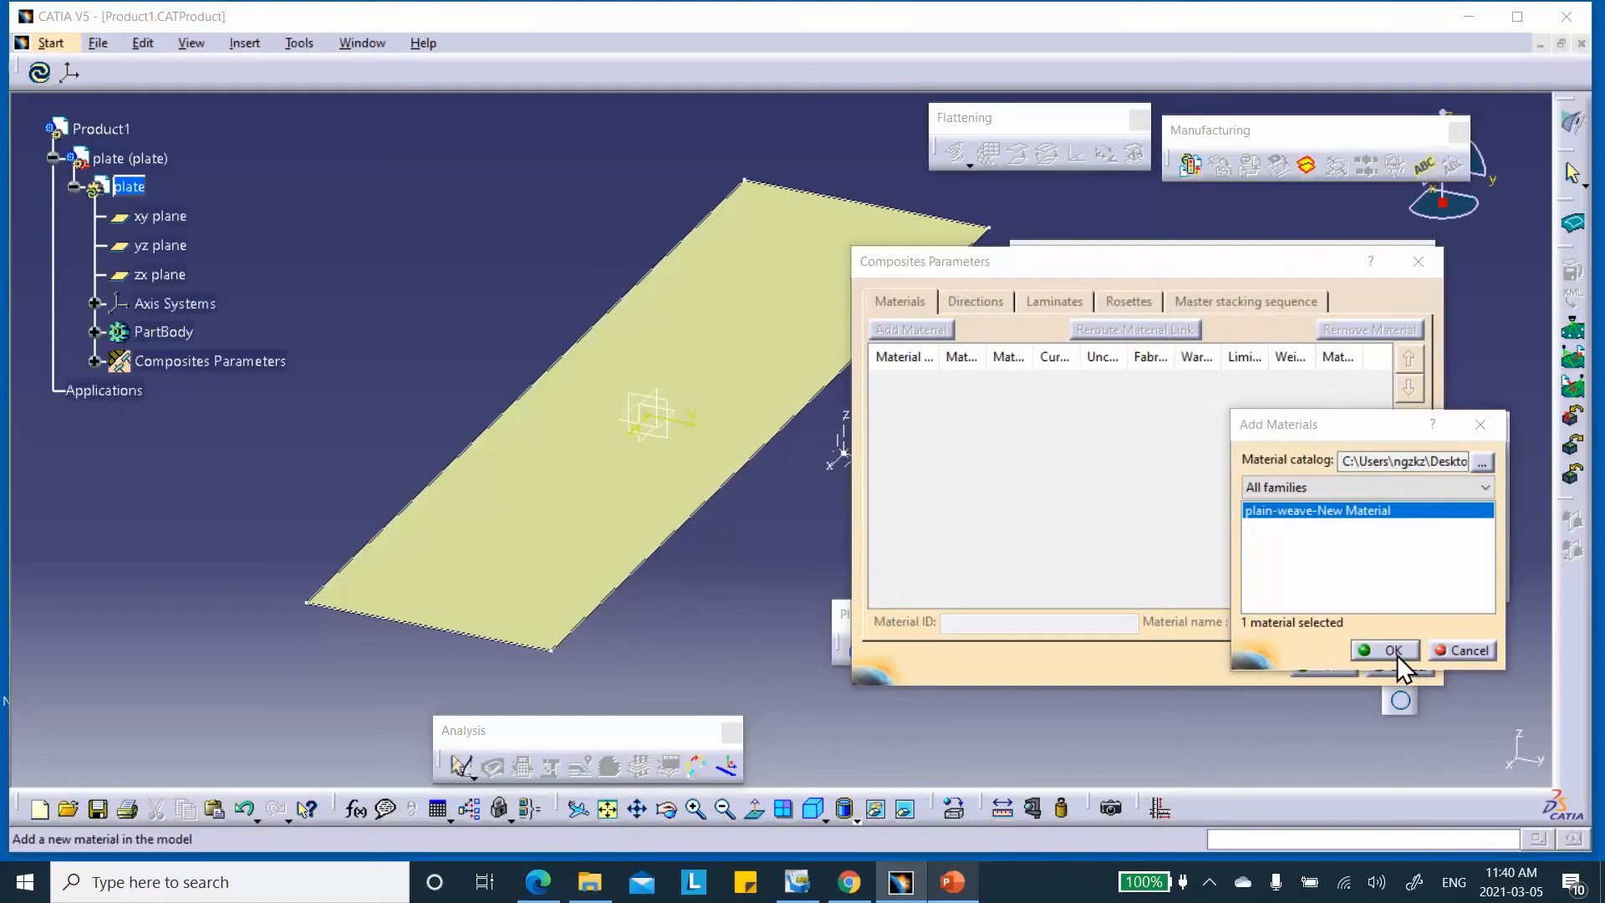
{"action": "left_click", "coordinate": [1392, 650]}
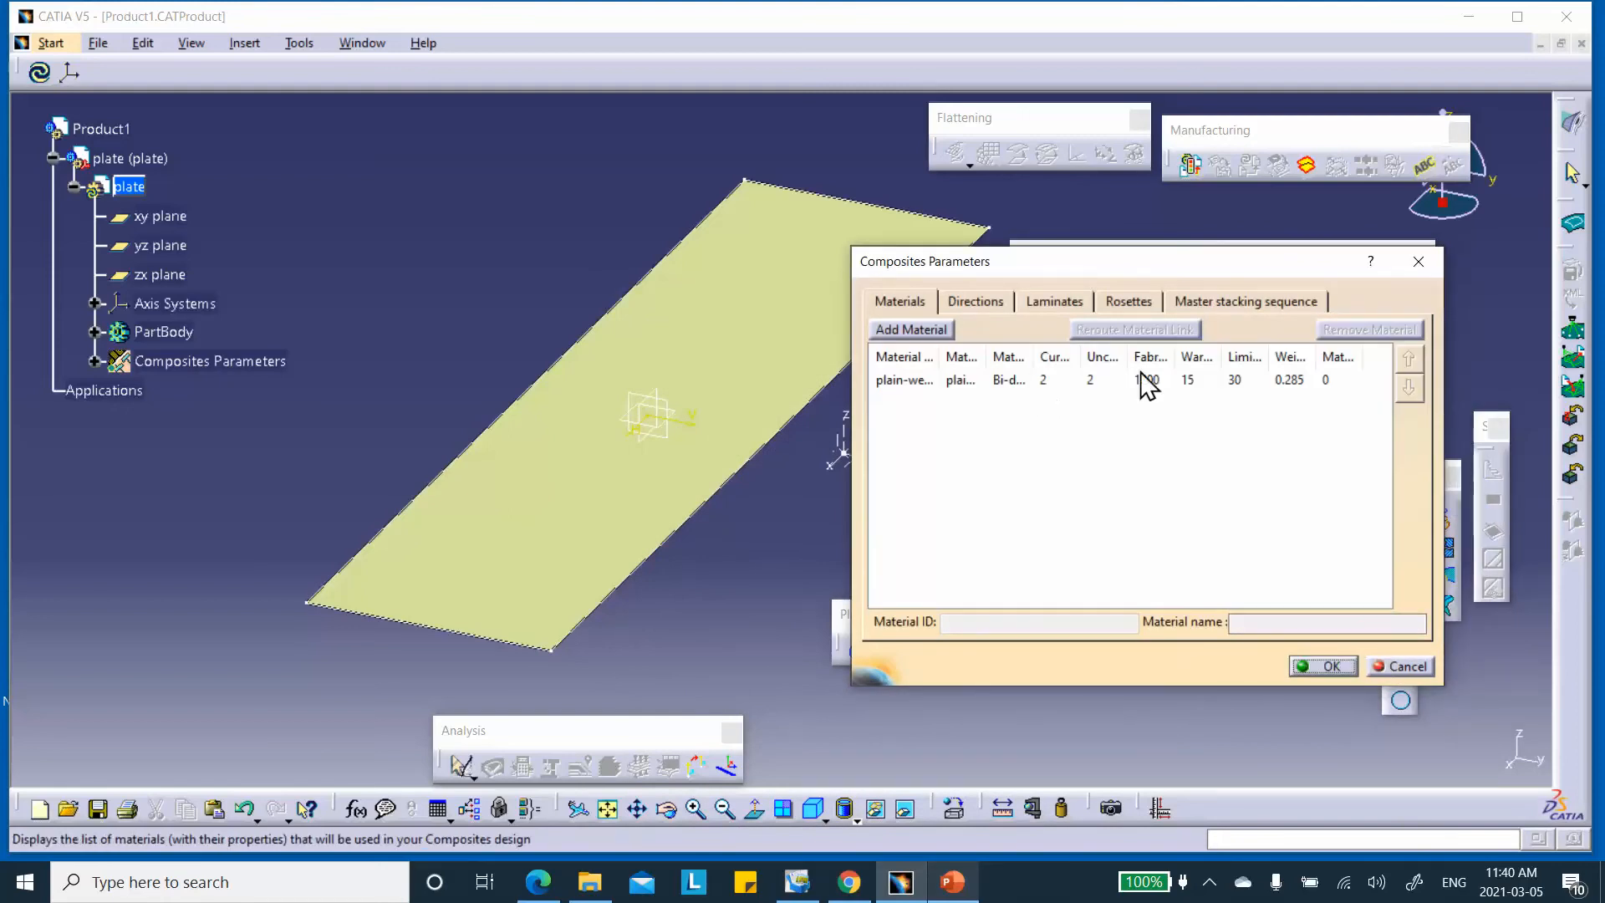
{"action": "left_click", "coordinate": [1128, 303]}
Create Rosette.1 on Axis System.1 and hide its axis triad
{"action": "left_click", "coordinate": [908, 329]}
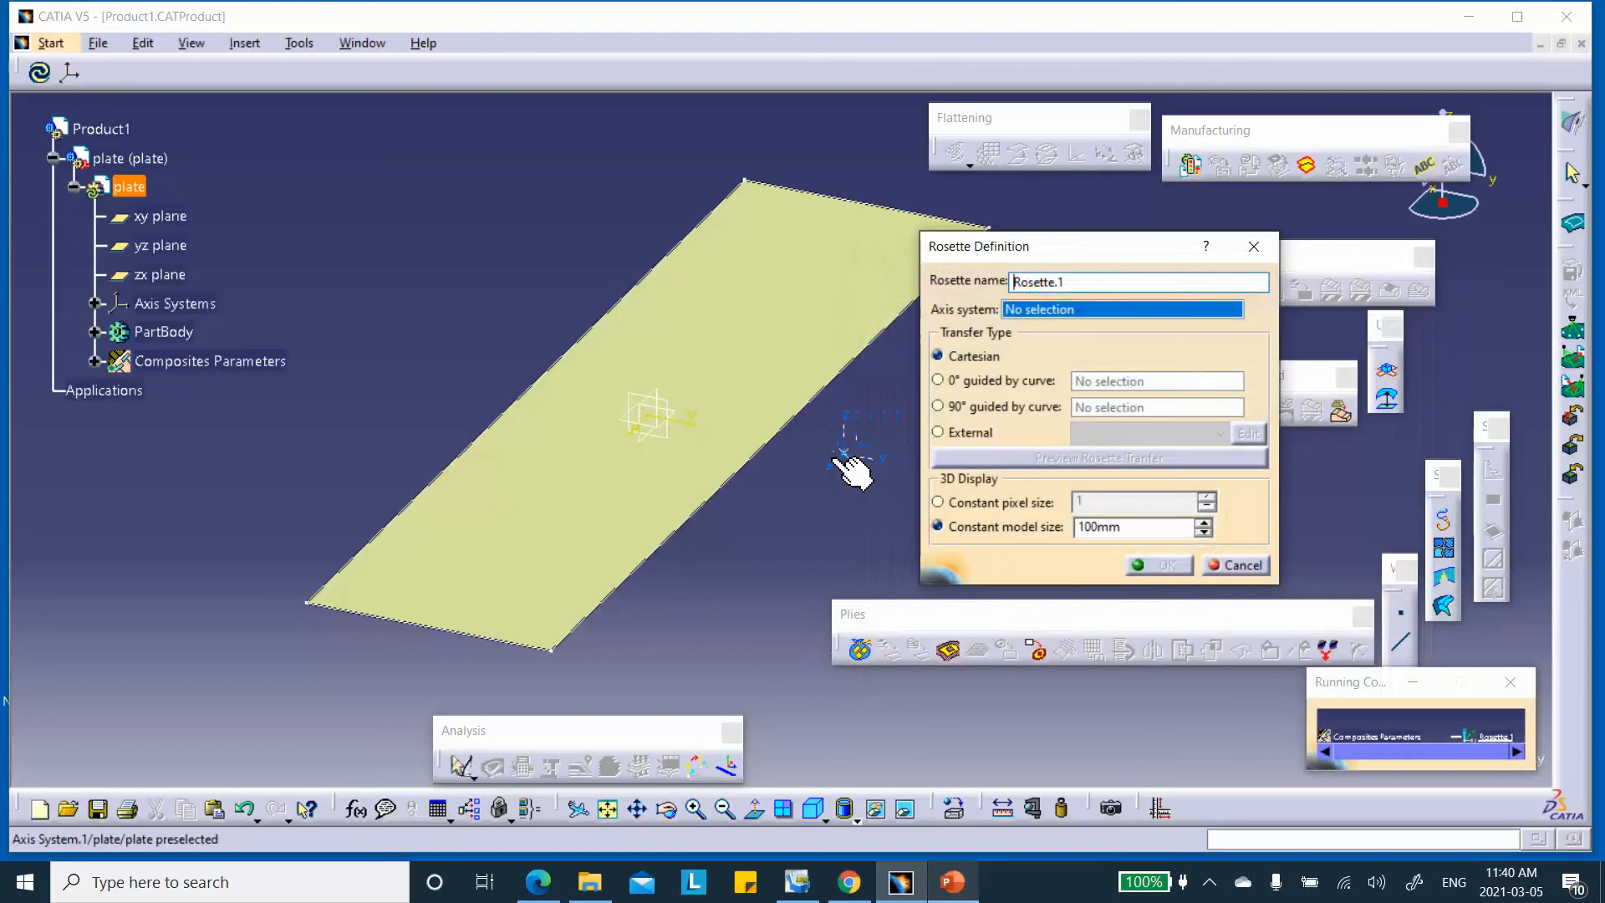
{"action": "left_click", "coordinate": [866, 476]}
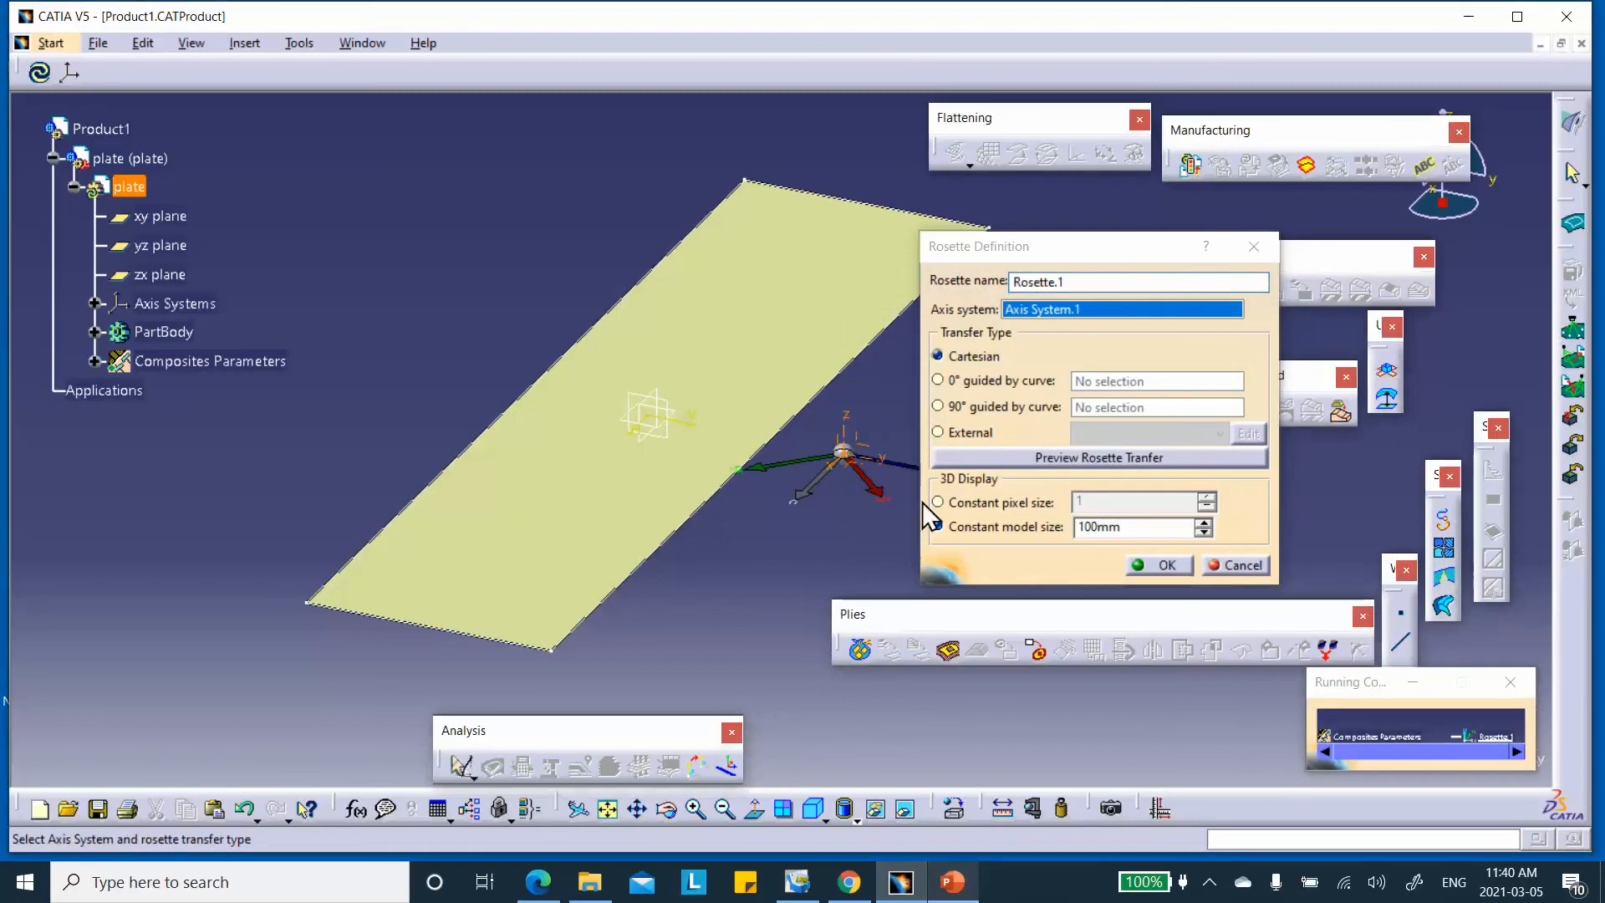
{"action": "left_click", "coordinate": [1157, 566]}
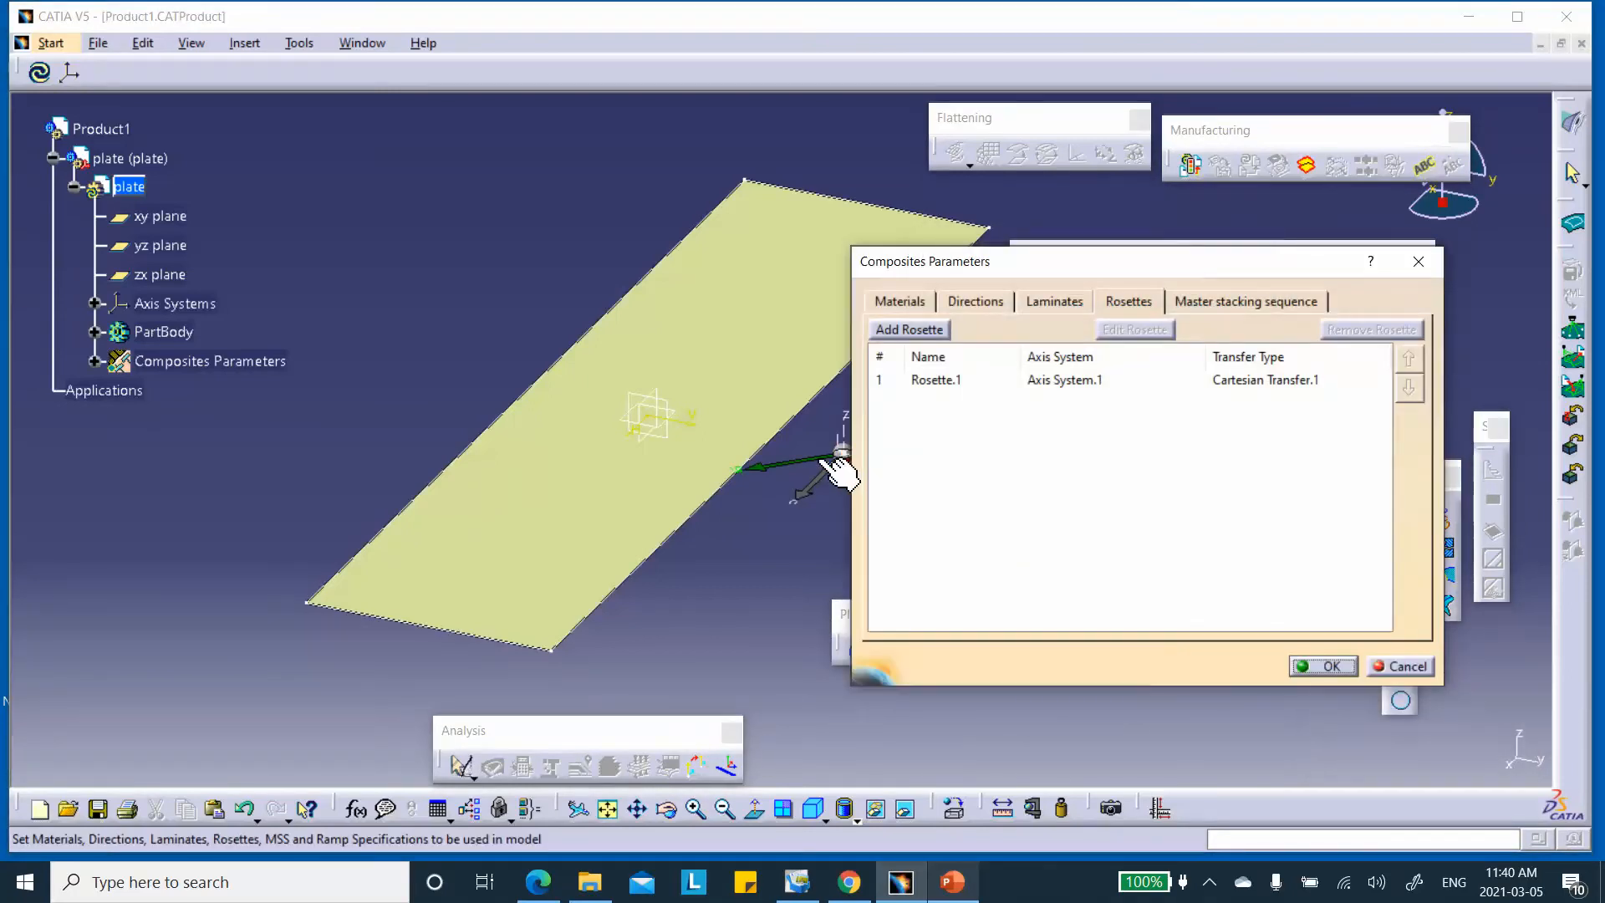
{"action": "right_click", "coordinate": [821, 459]}
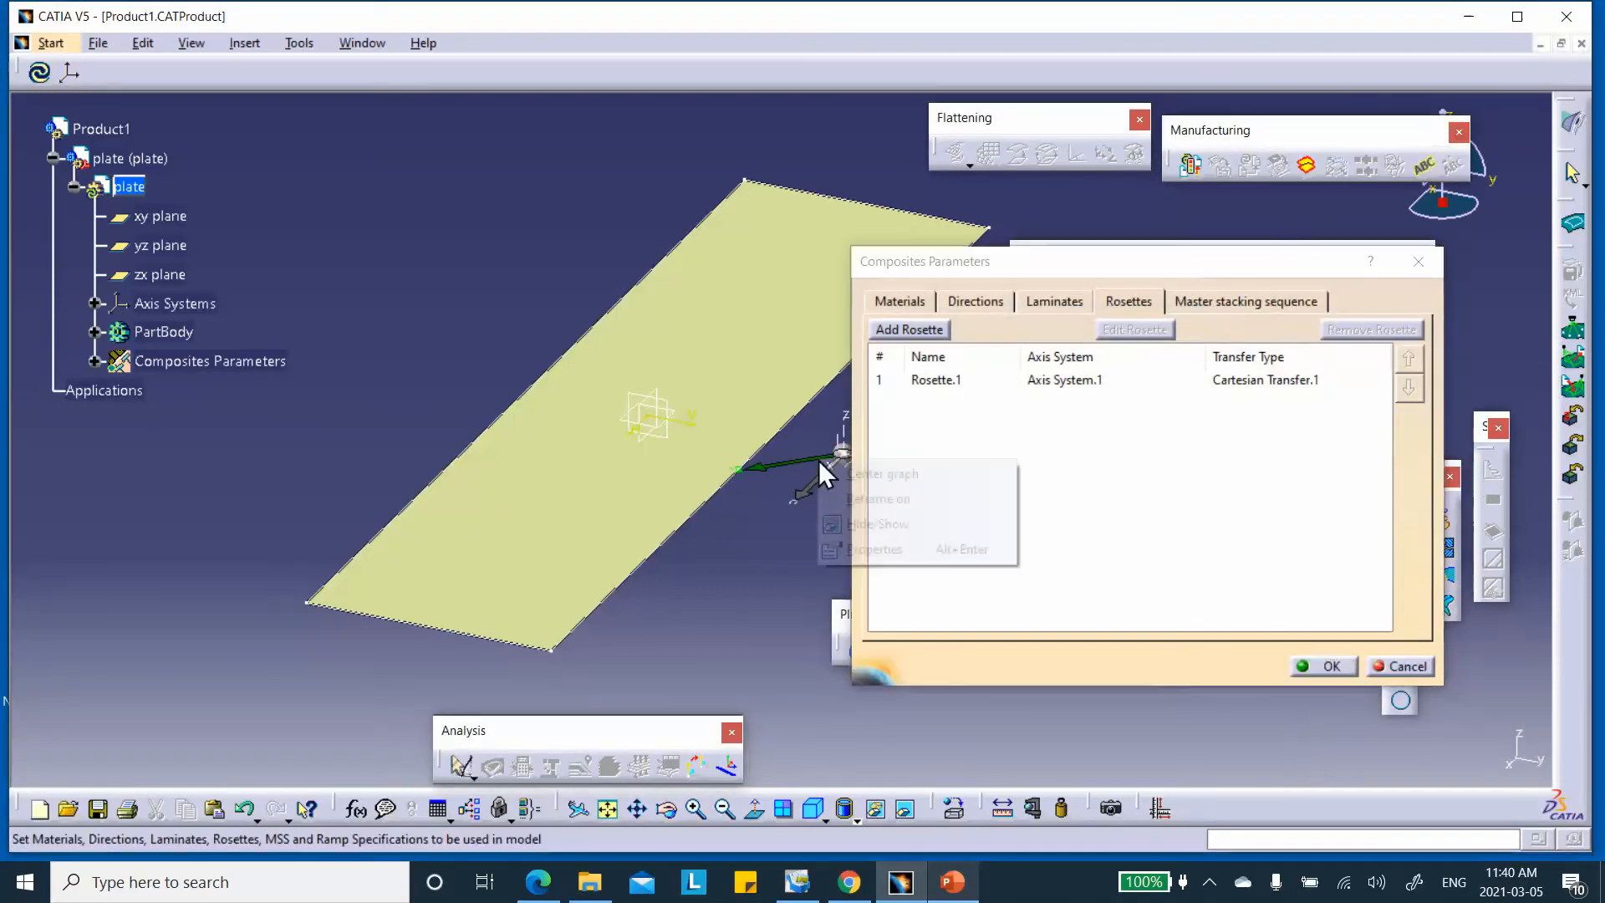
{"action": "left_click", "coordinate": [860, 525]}
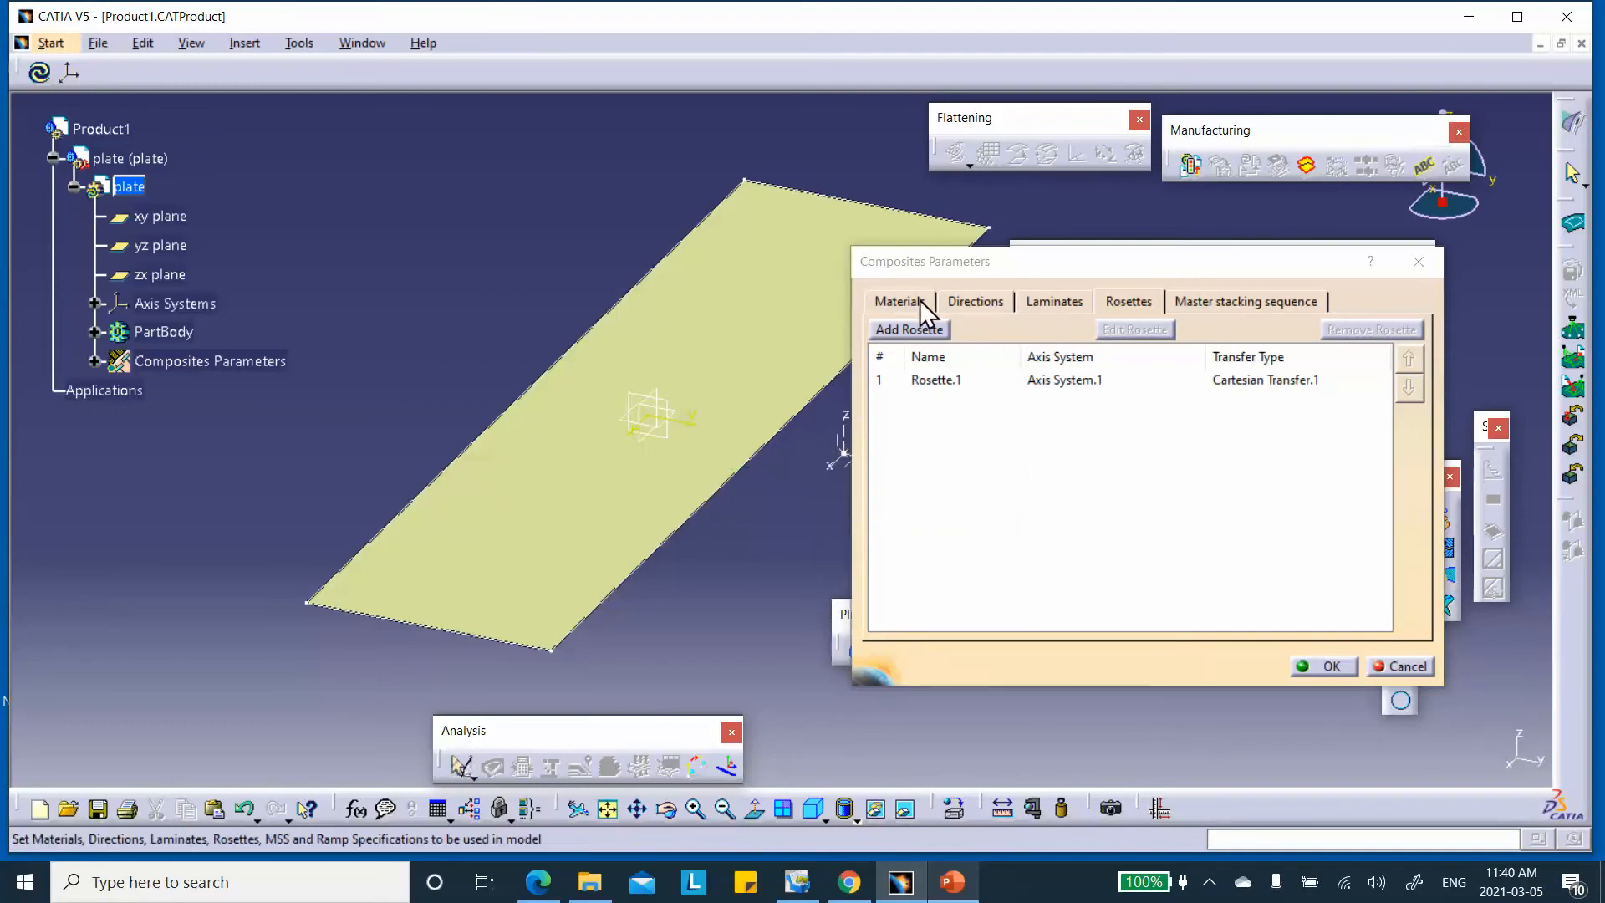
Review the 0, 45, -45 and 90 degree directions and accept the composites parameters
{"action": "left_click", "coordinate": [979, 307]}
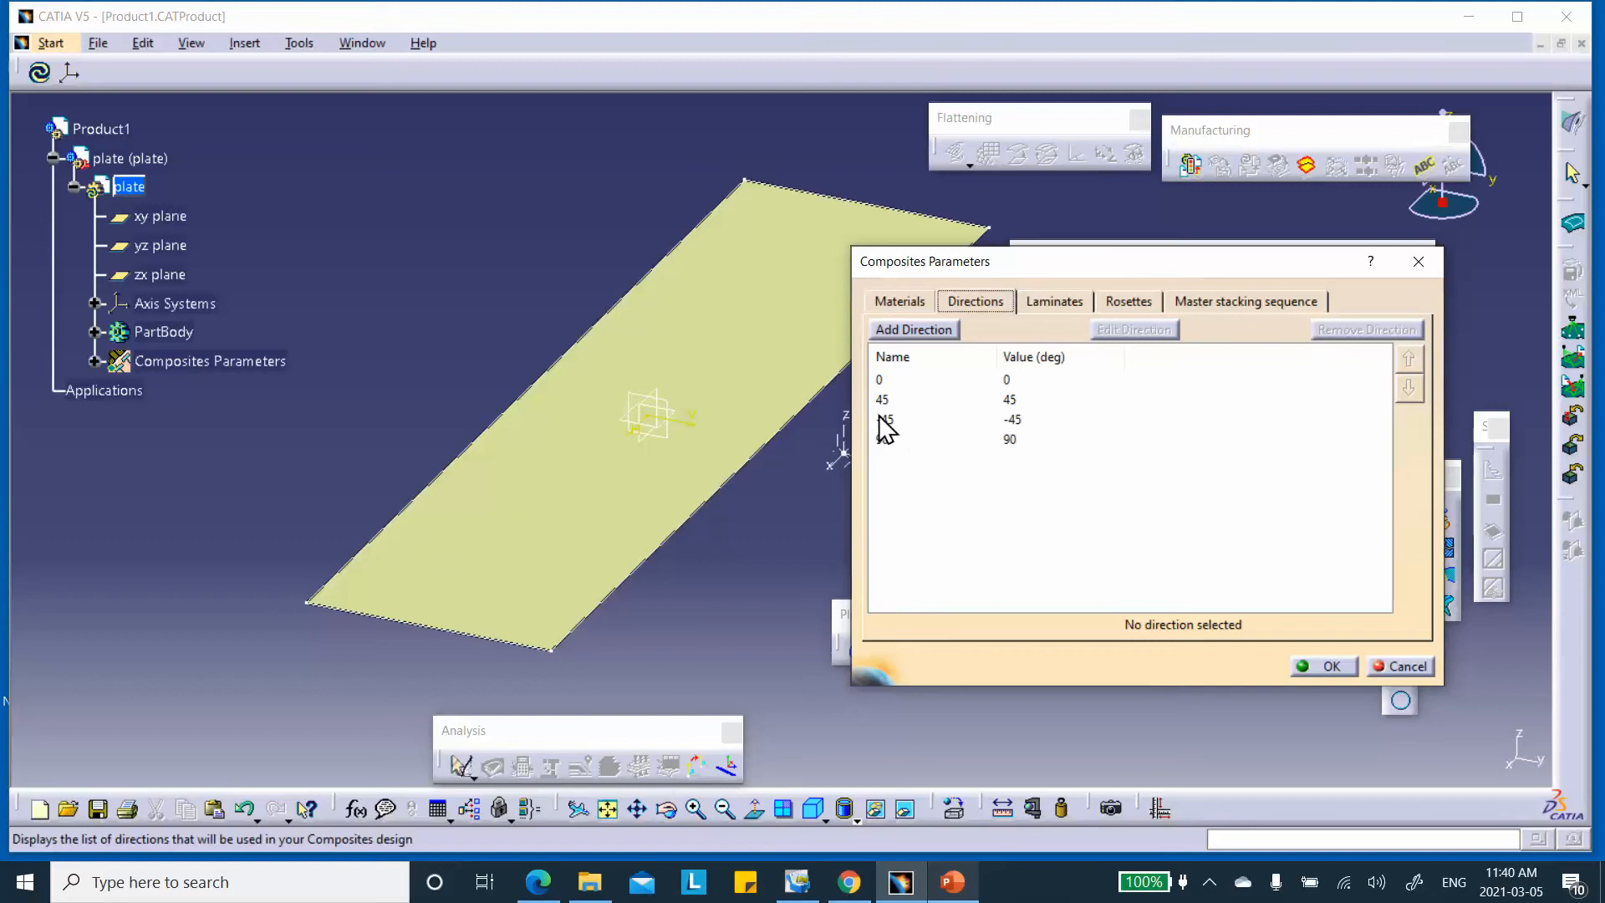
{"action": "left_click", "coordinate": [448, 232]}
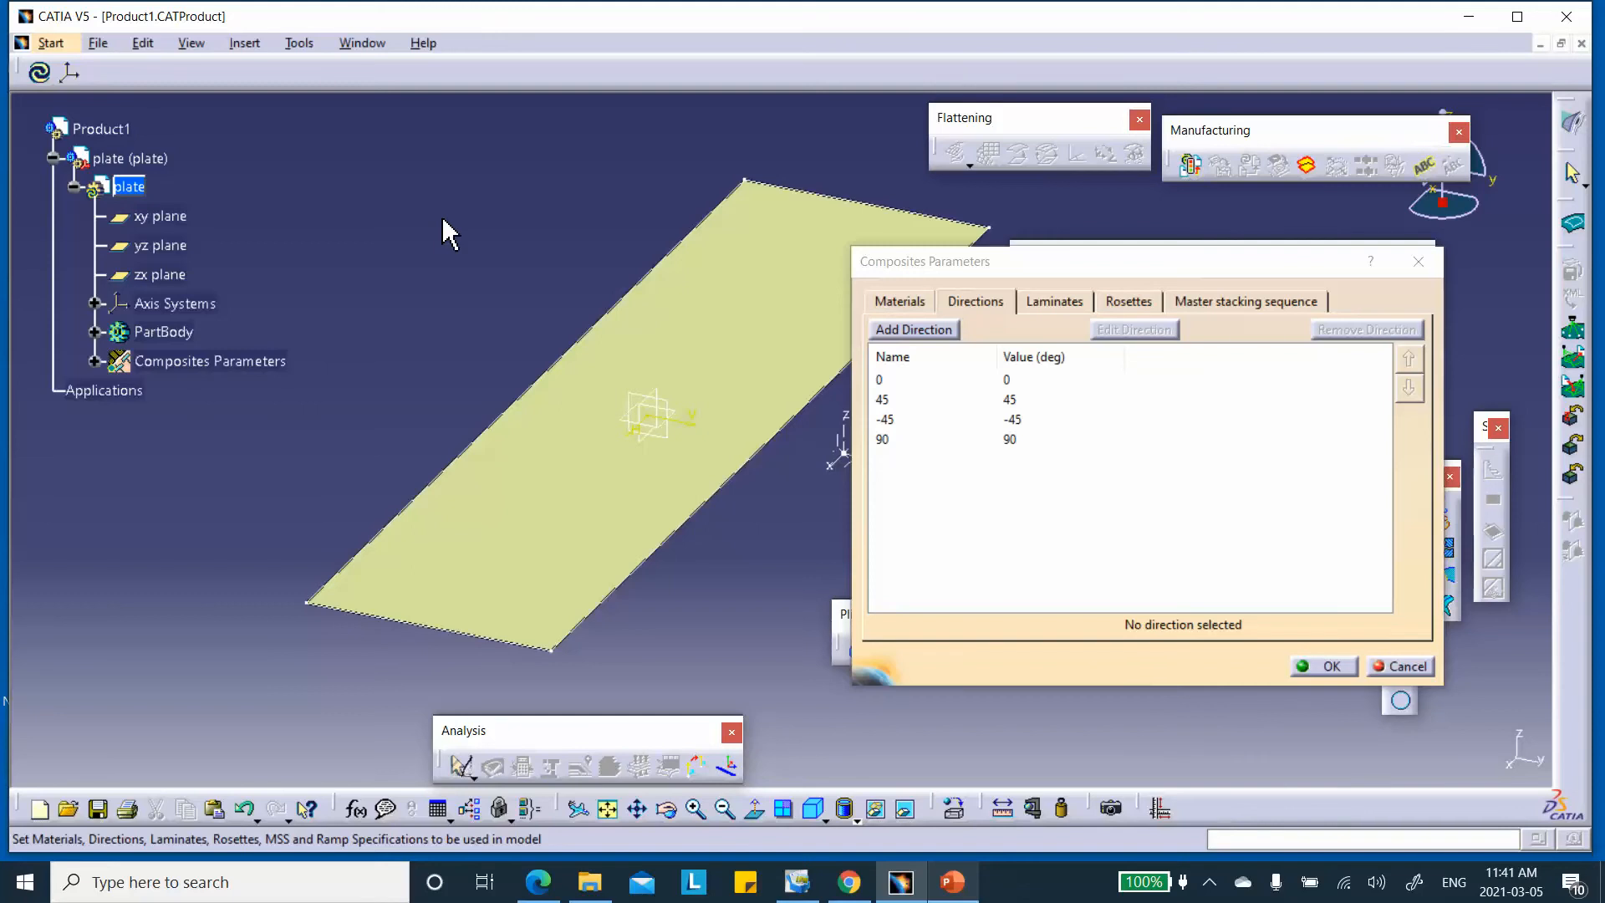
{"action": "left_click", "coordinate": [1328, 666]}
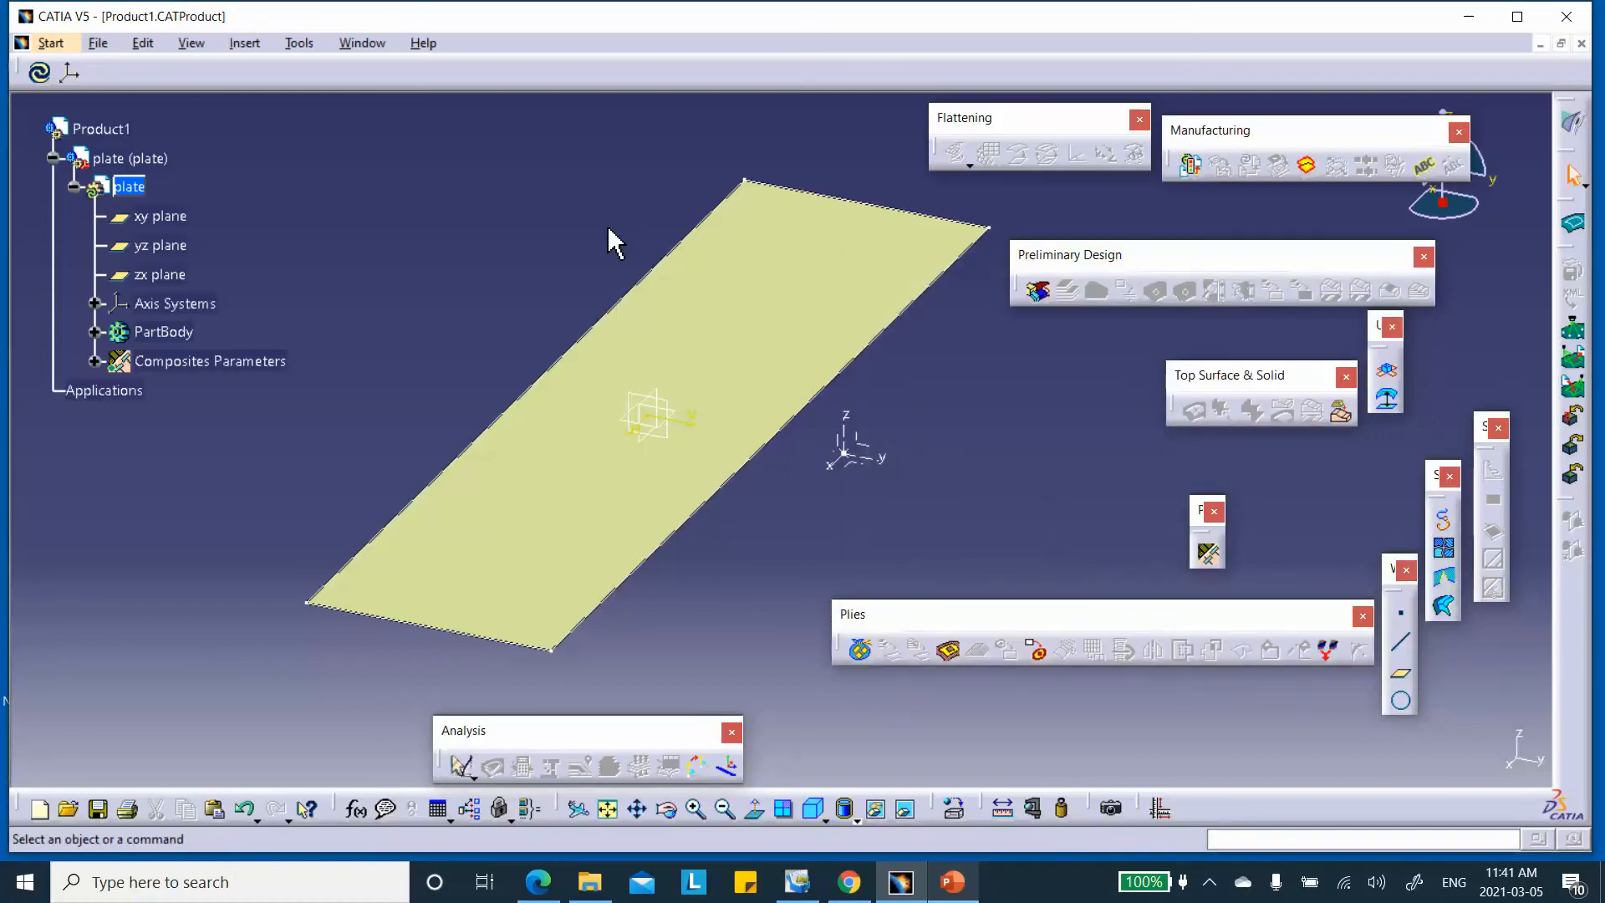
Create Plies Group.1 on surface Join.1 with Rosette.1, reversing the draping direction to point upward
{"action": "left_click", "coordinate": [95, 361]}
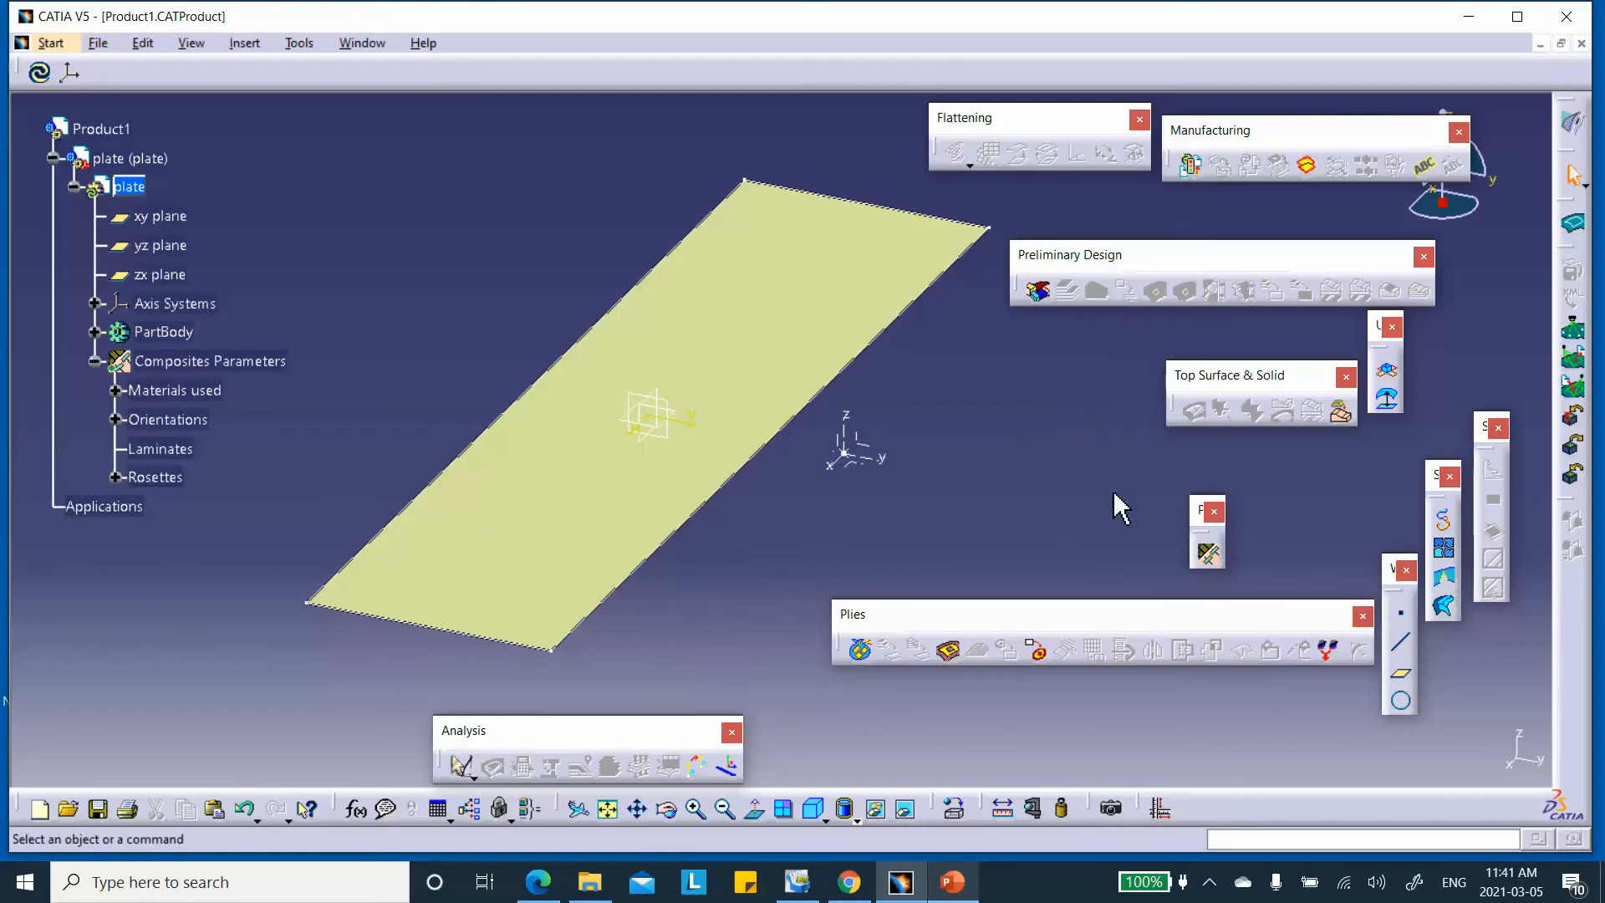
{"action": "left_click", "coordinate": [860, 651]}
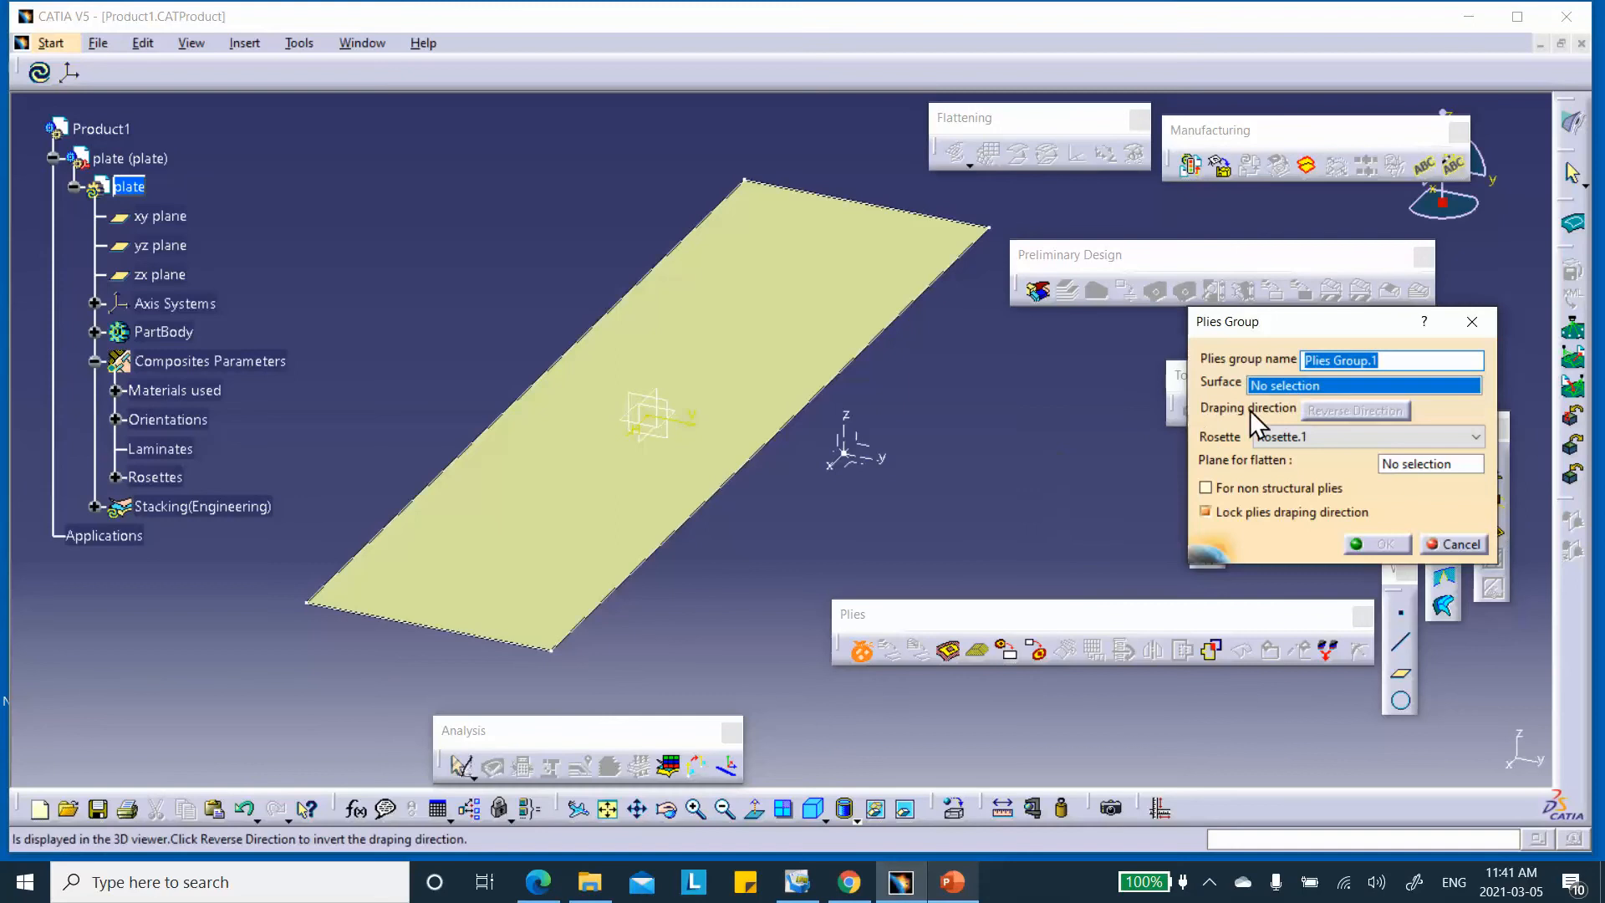
{"action": "left_click", "coordinate": [762, 456]}
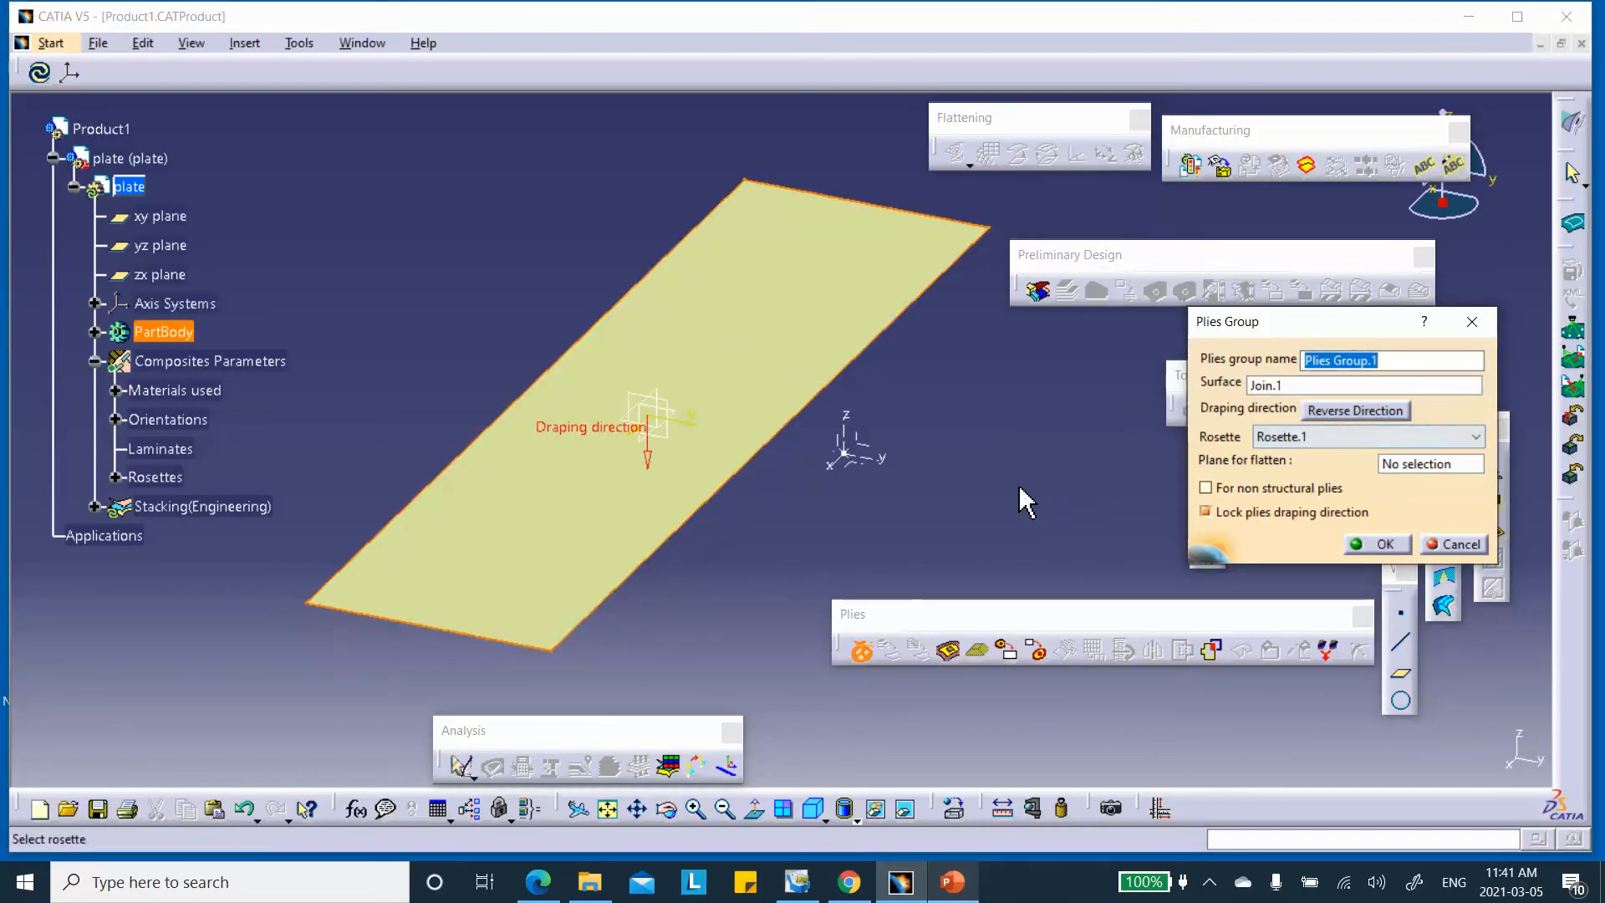
{"action": "left_click", "coordinate": [648, 456]}
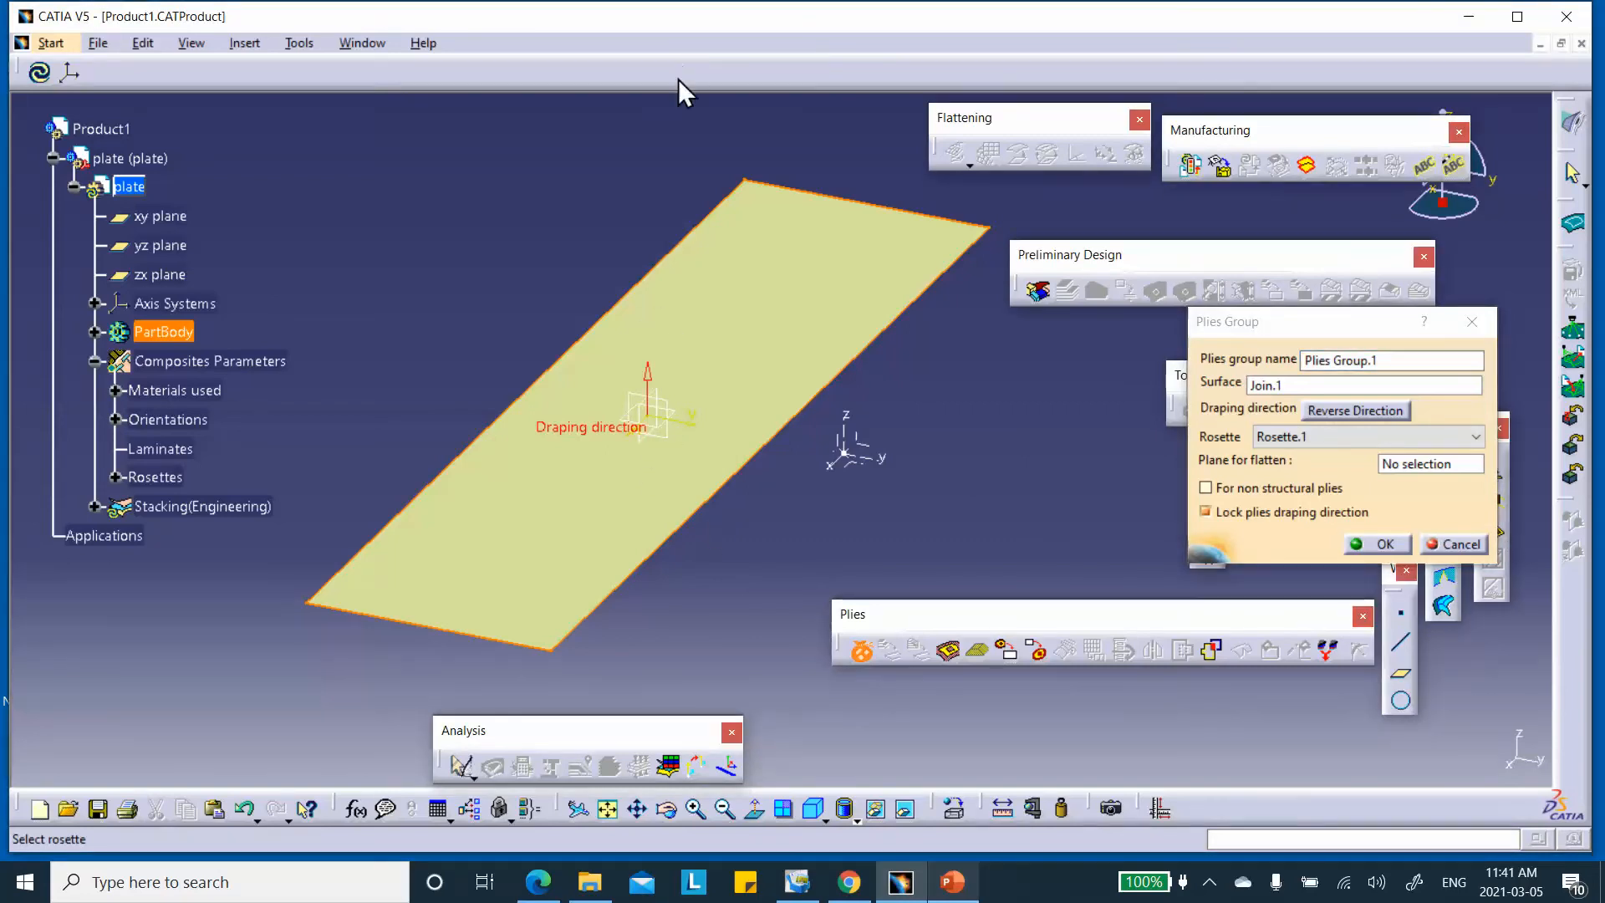
{"action": "left_click", "coordinate": [1381, 544]}
{"action": "scroll", "coordinate": [348, 323], "scroll_direction": "down", "scroll_amount": 3}
{"action": "left_click", "coordinate": [109, 367]}
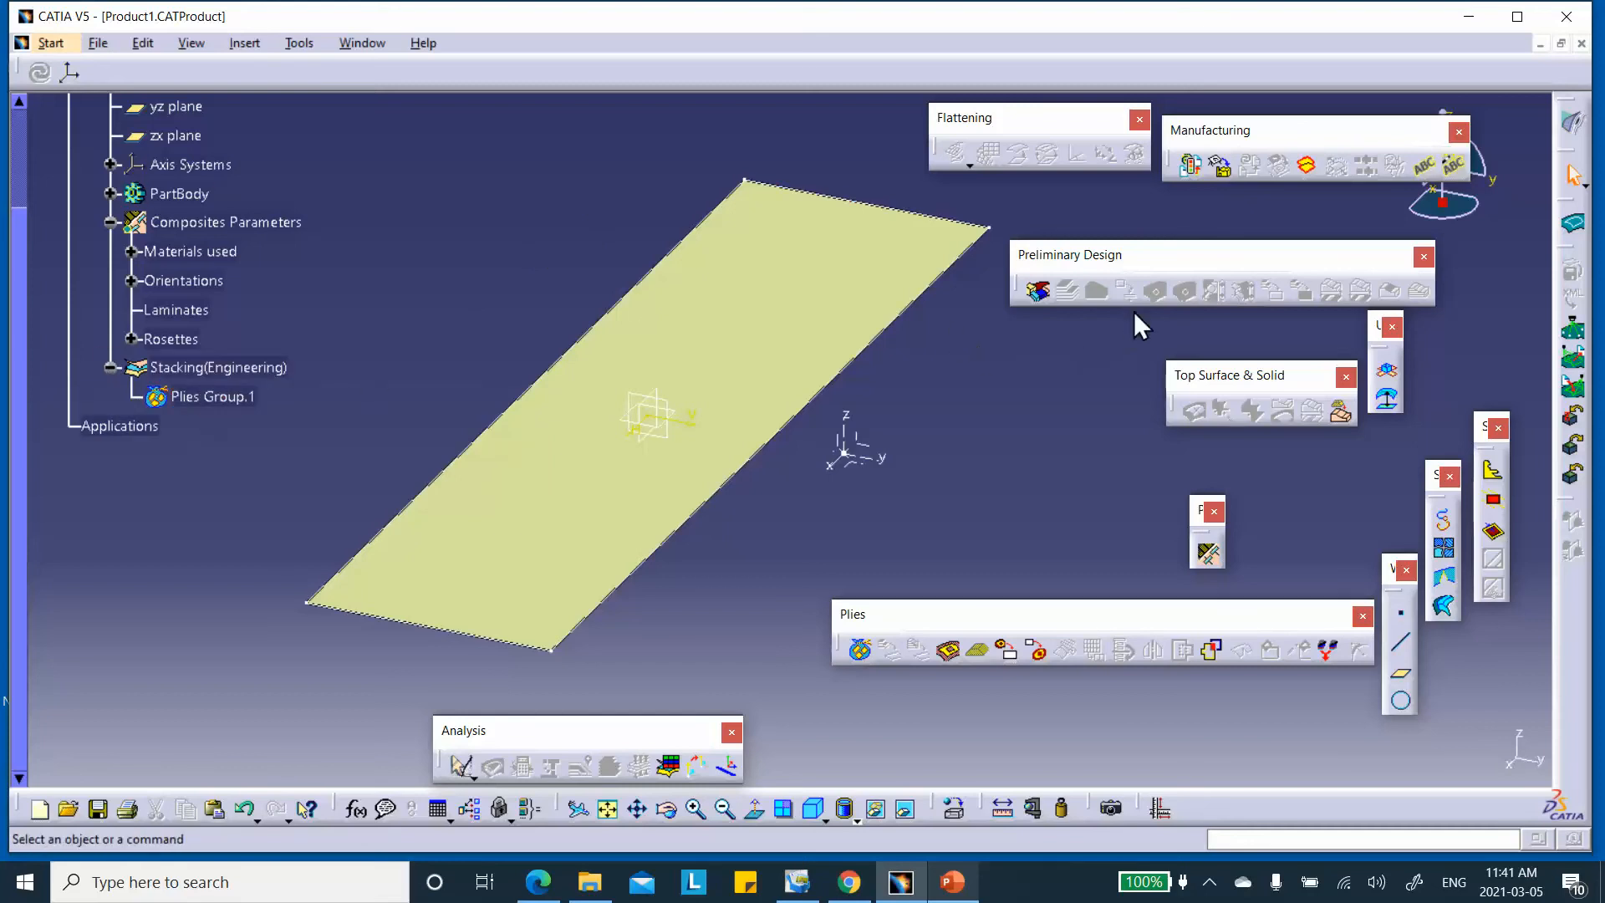
Add Ply.1 to Plies Group.1 with Sketch.1 as its contour and a 45° direction
{"action": "left_click", "coordinate": [949, 652]}
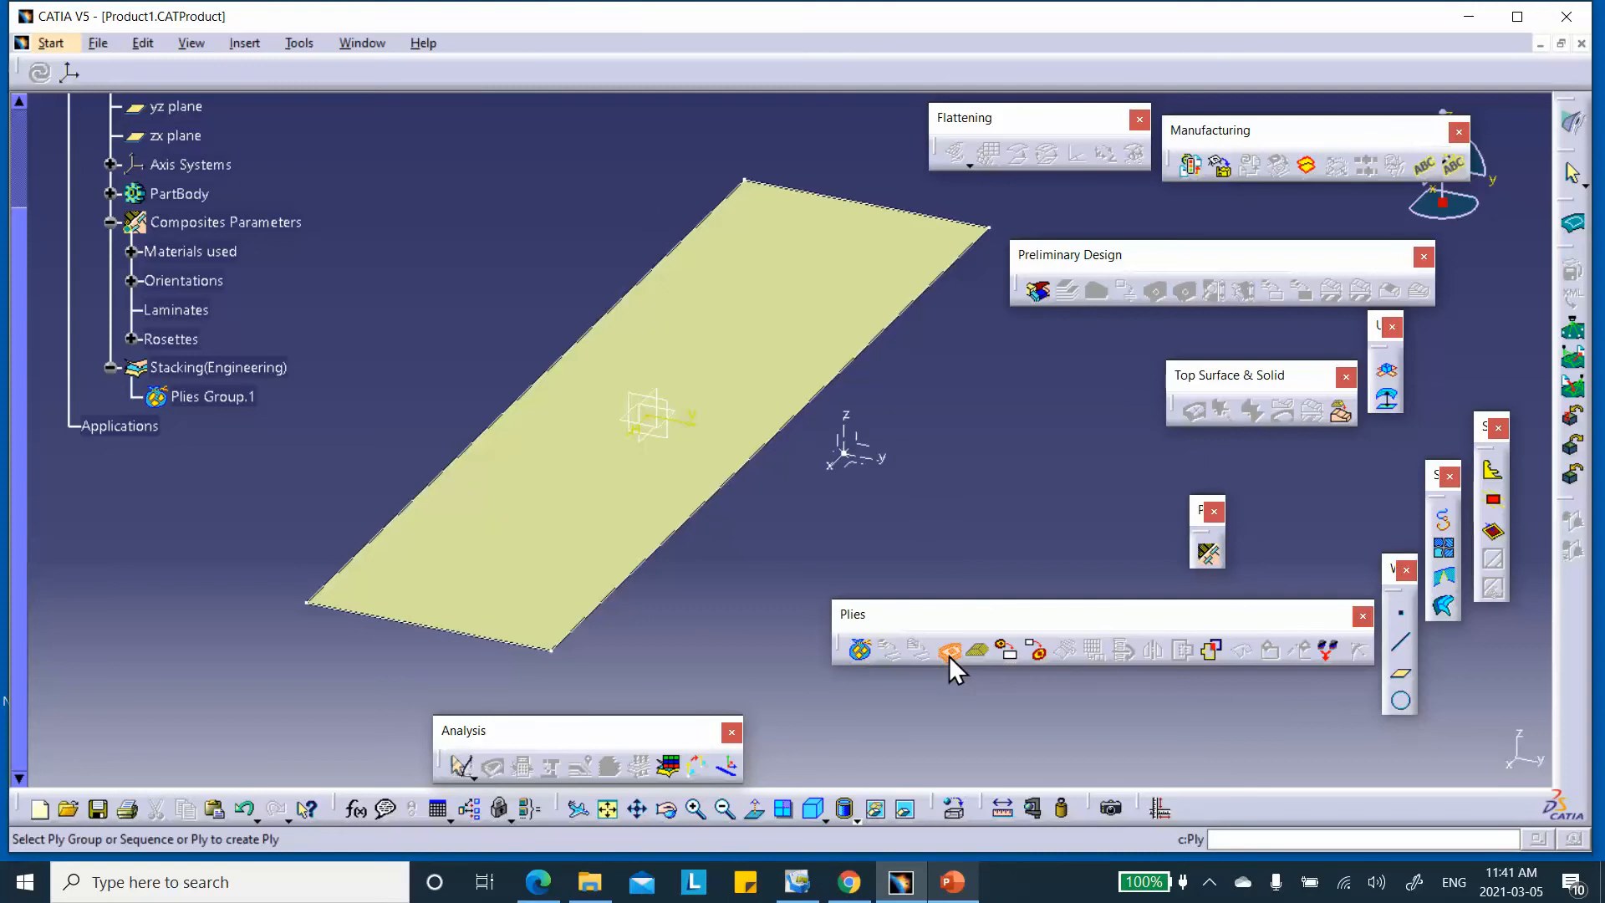
{"action": "left_click", "coordinate": [233, 398]}
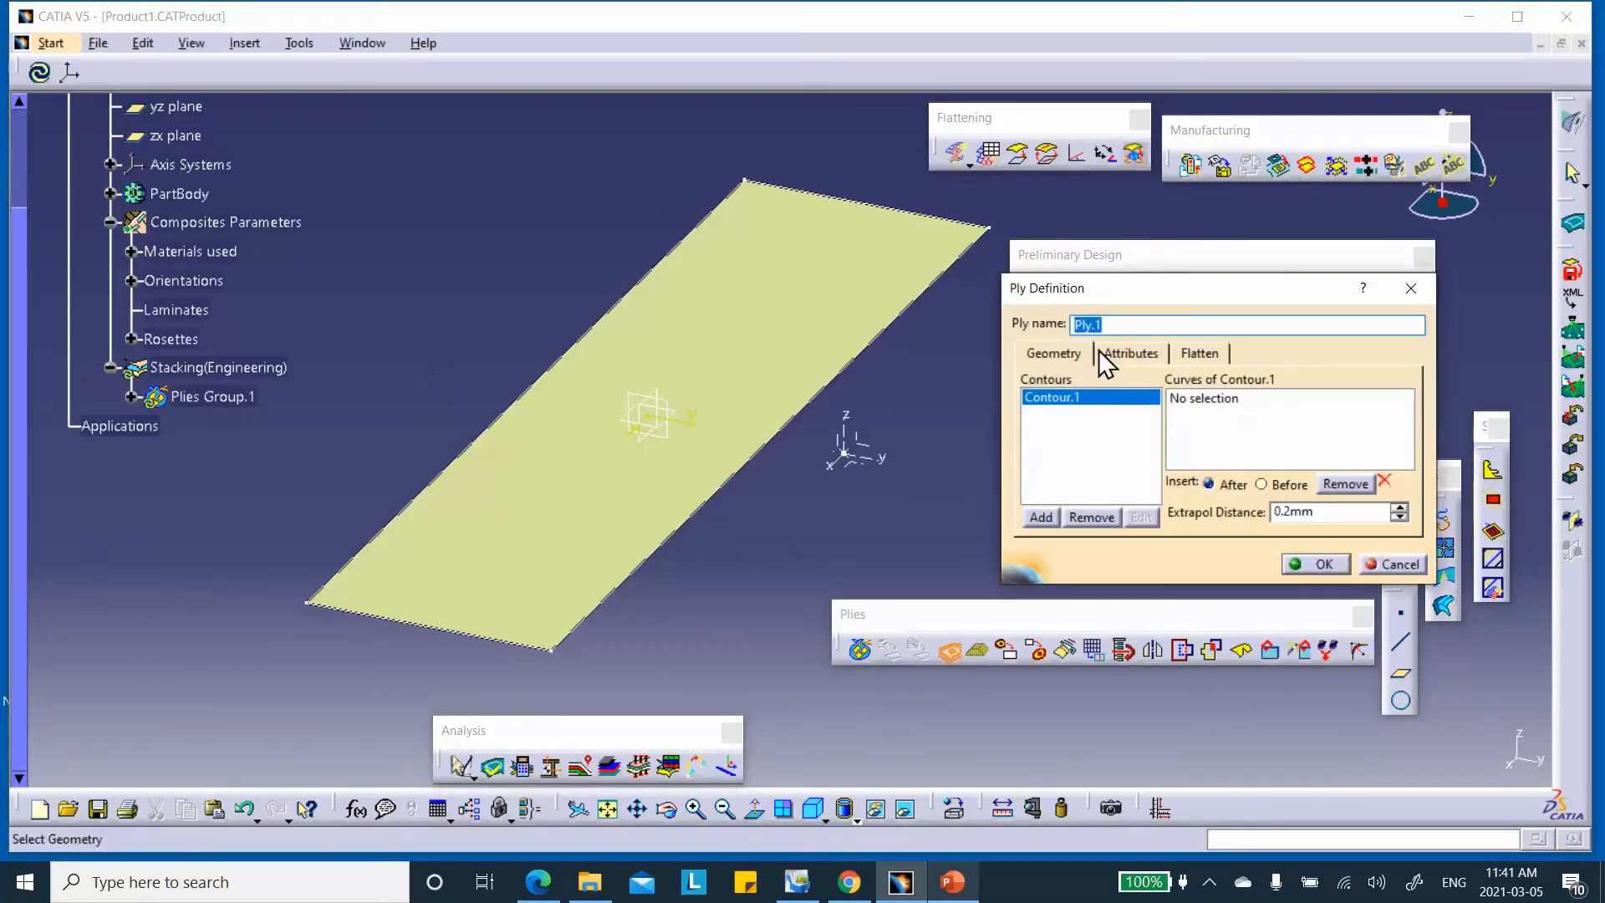
{"action": "left_click", "coordinate": [1222, 410]}
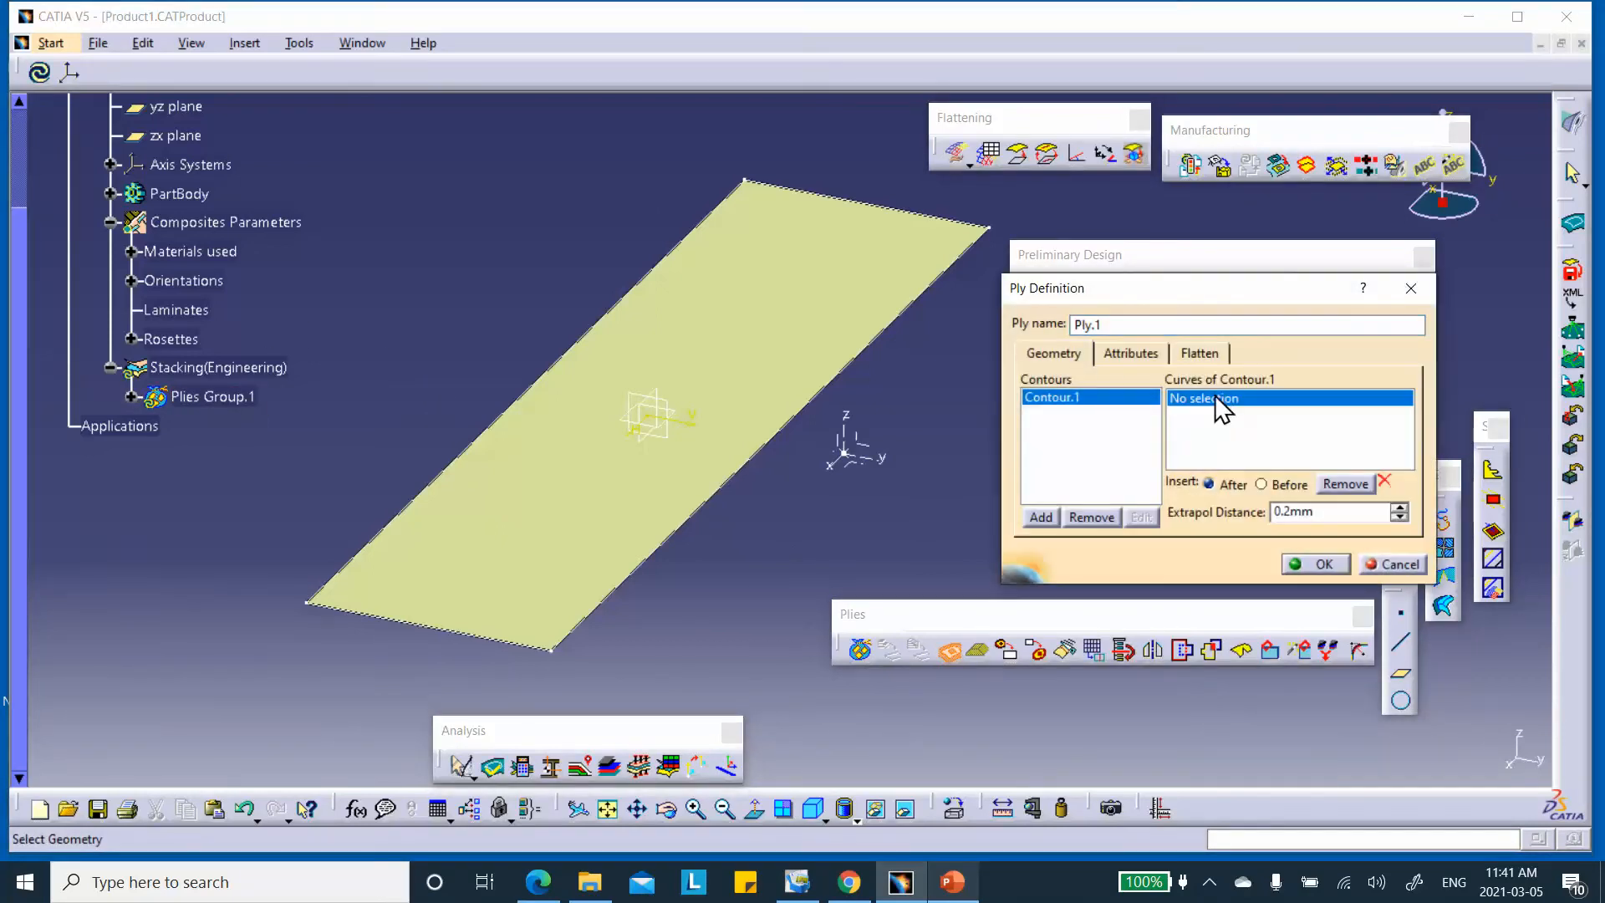
{"action": "left_click", "coordinate": [109, 193]}
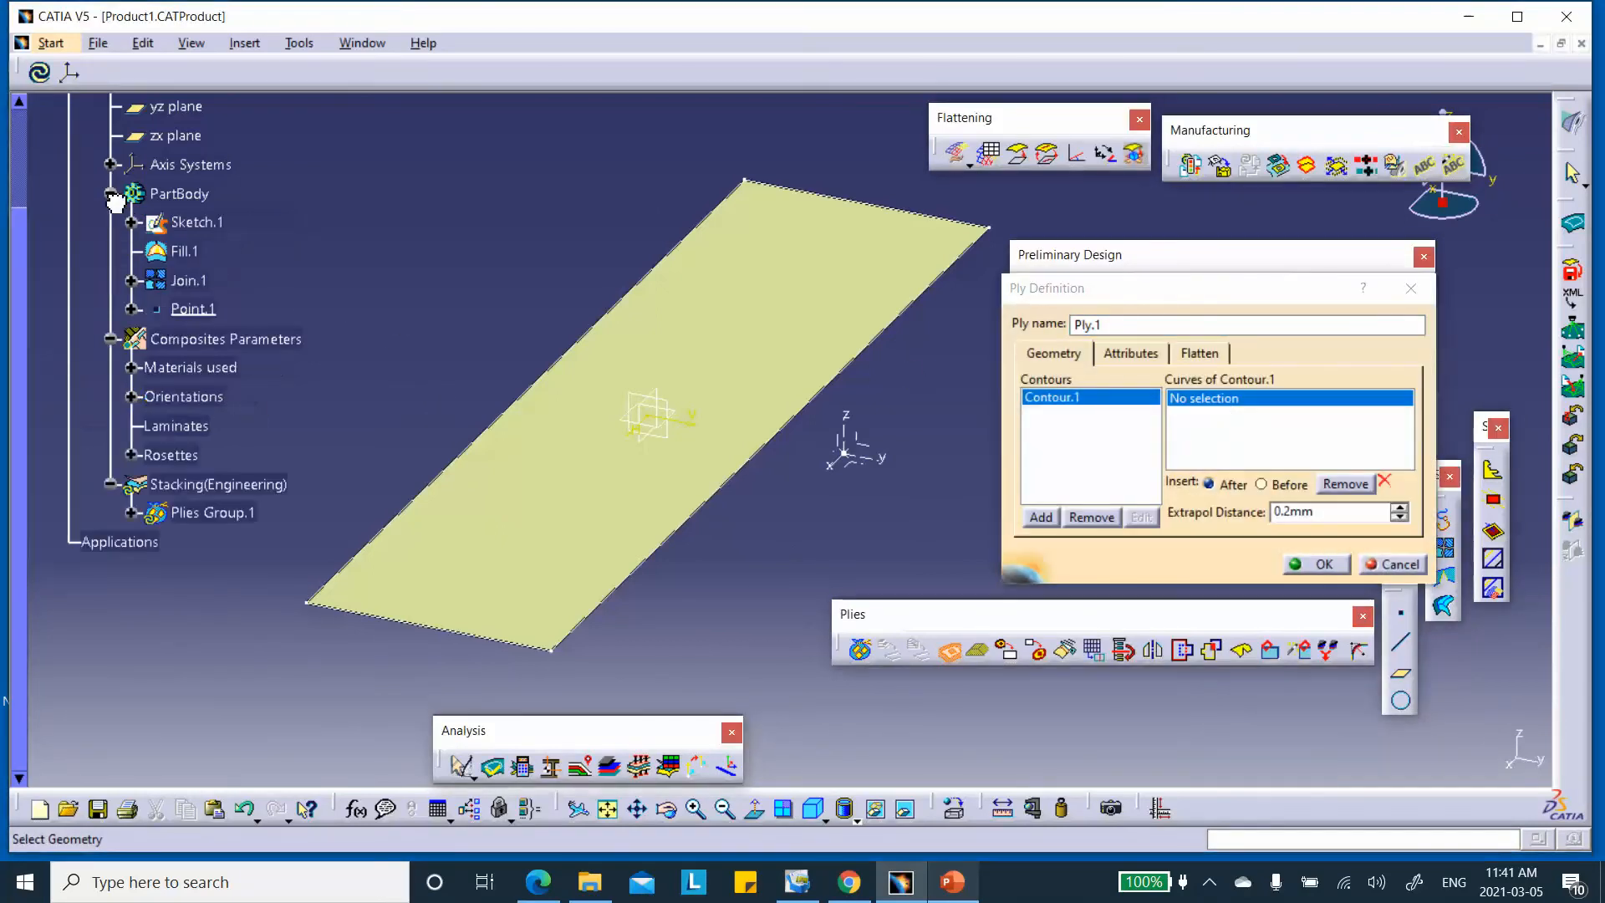
{"action": "left_click", "coordinate": [215, 222]}
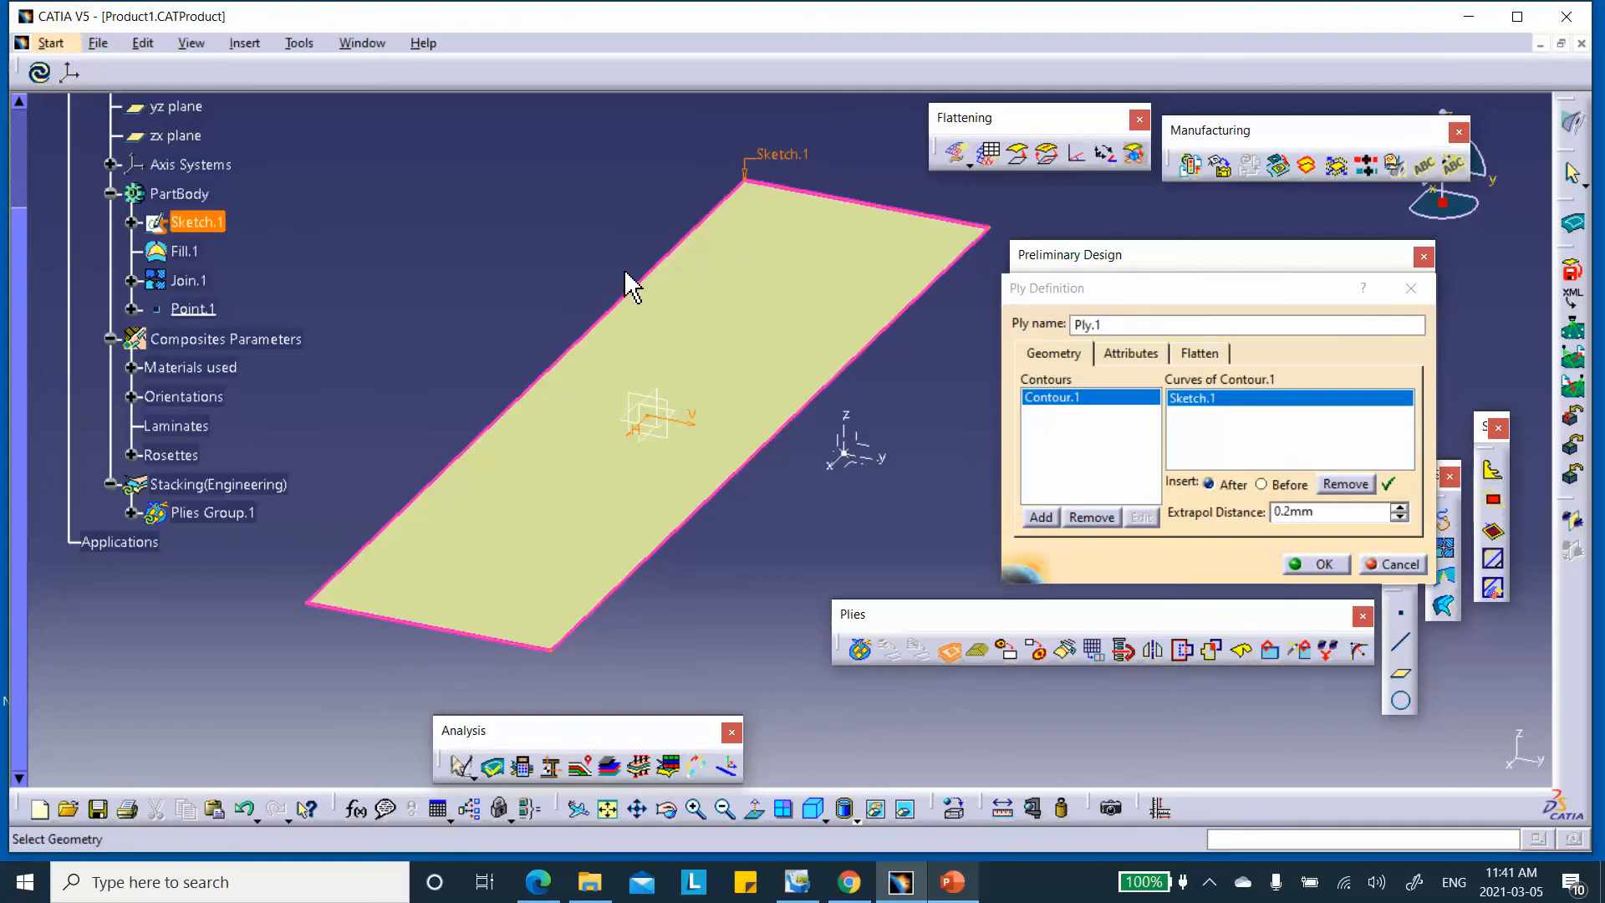
{"action": "left_click", "coordinate": [1131, 354]}
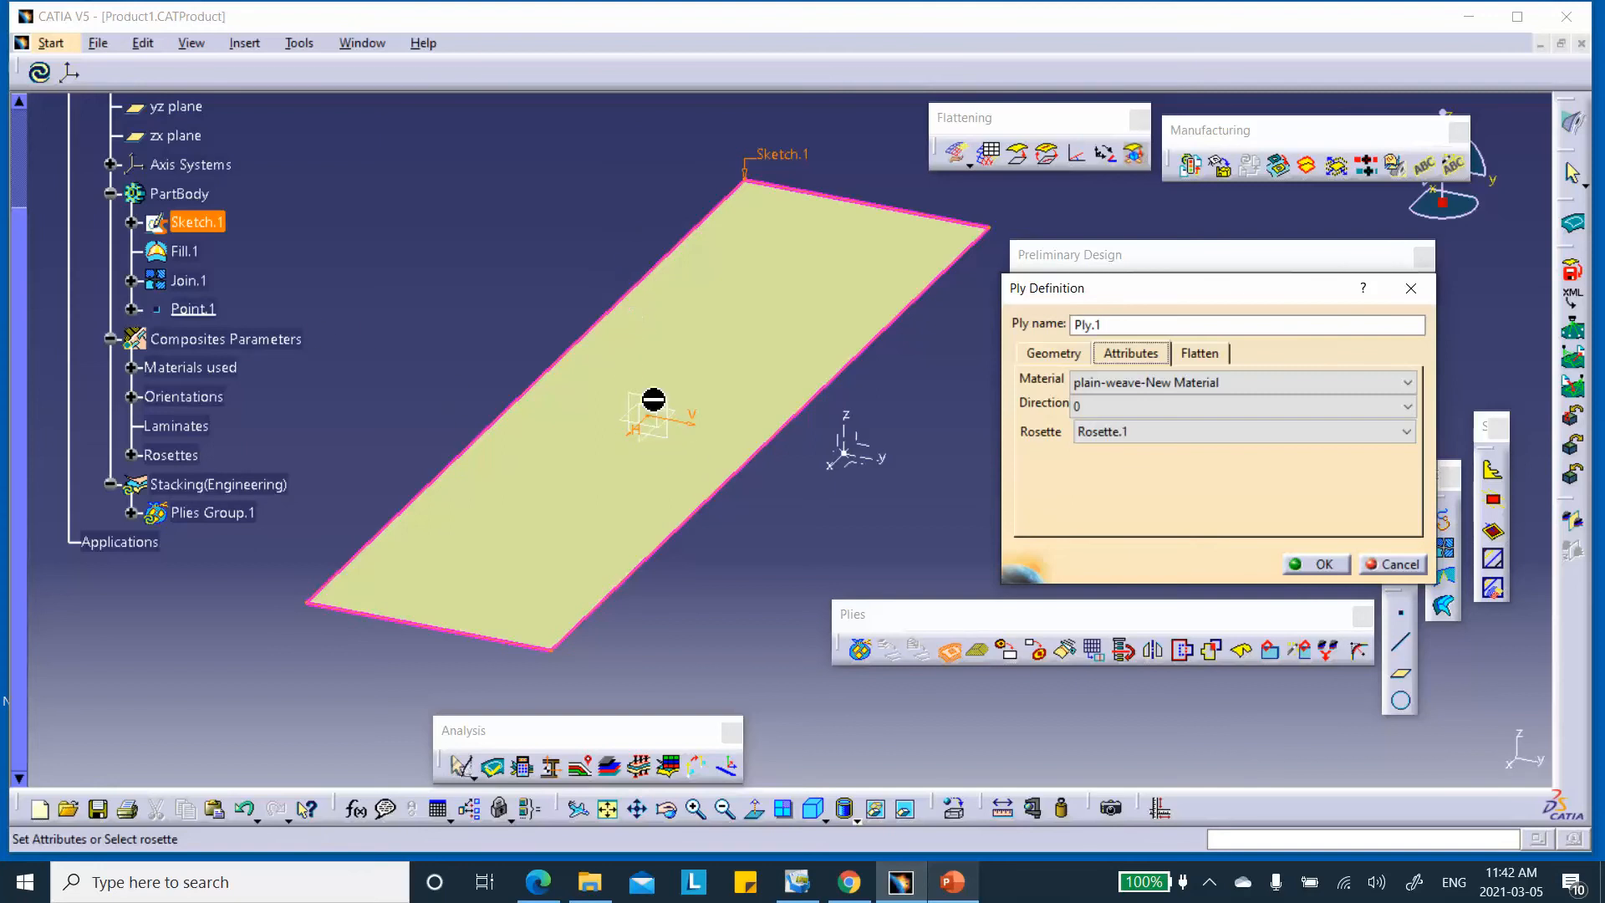
{"action": "left_click", "coordinate": [1130, 407]}
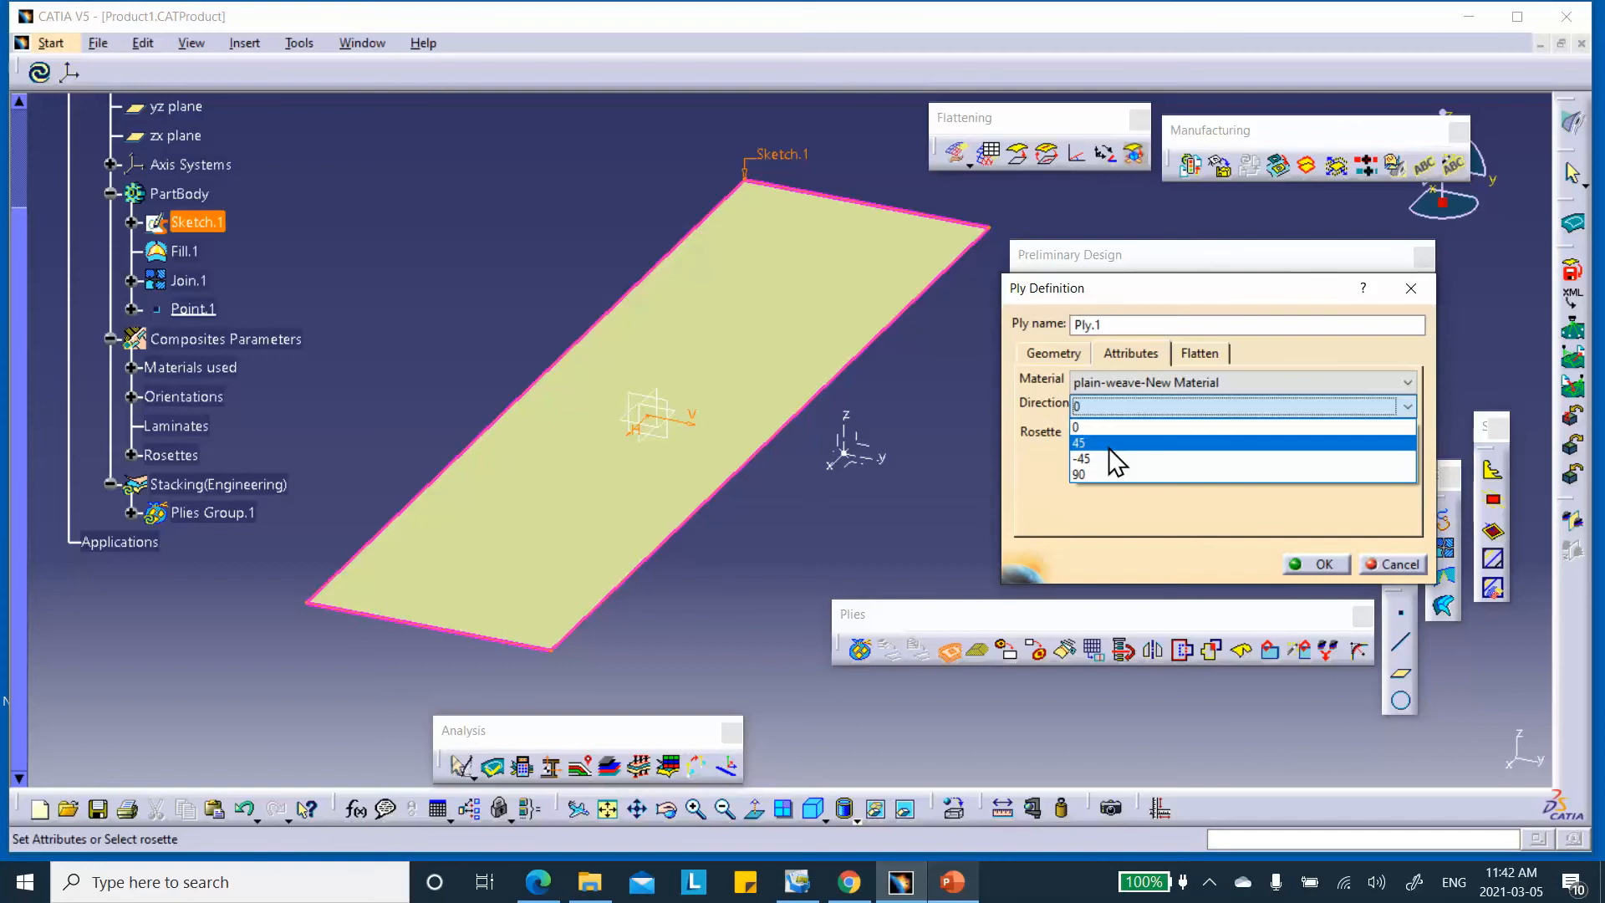
{"action": "left_click", "coordinate": [1109, 446]}
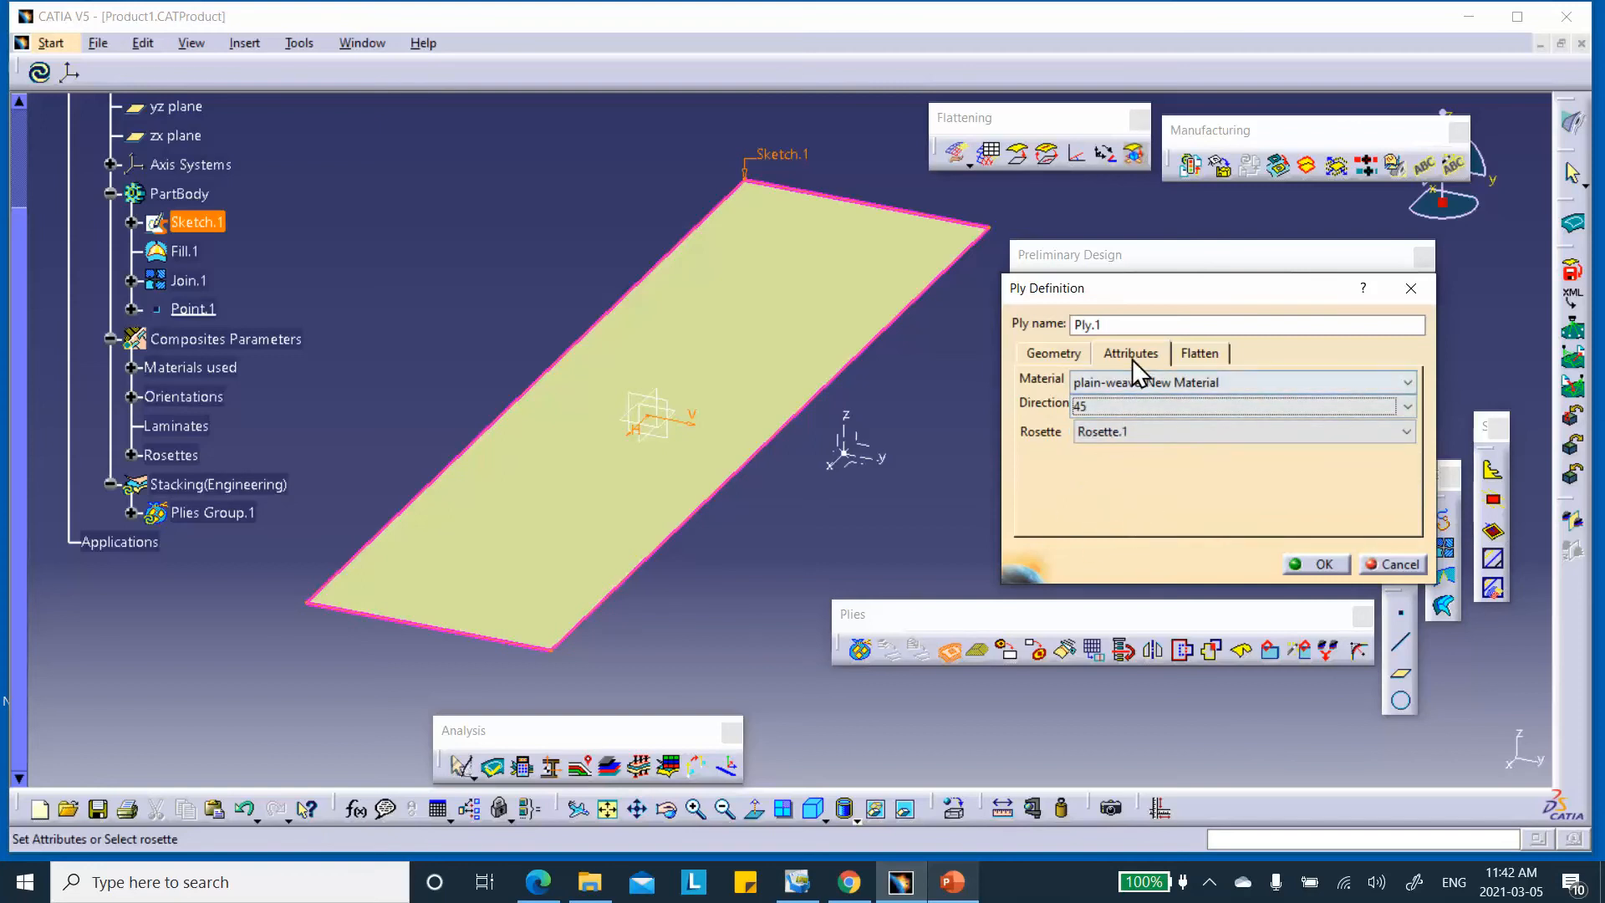
{"action": "left_click", "coordinate": [1320, 560]}
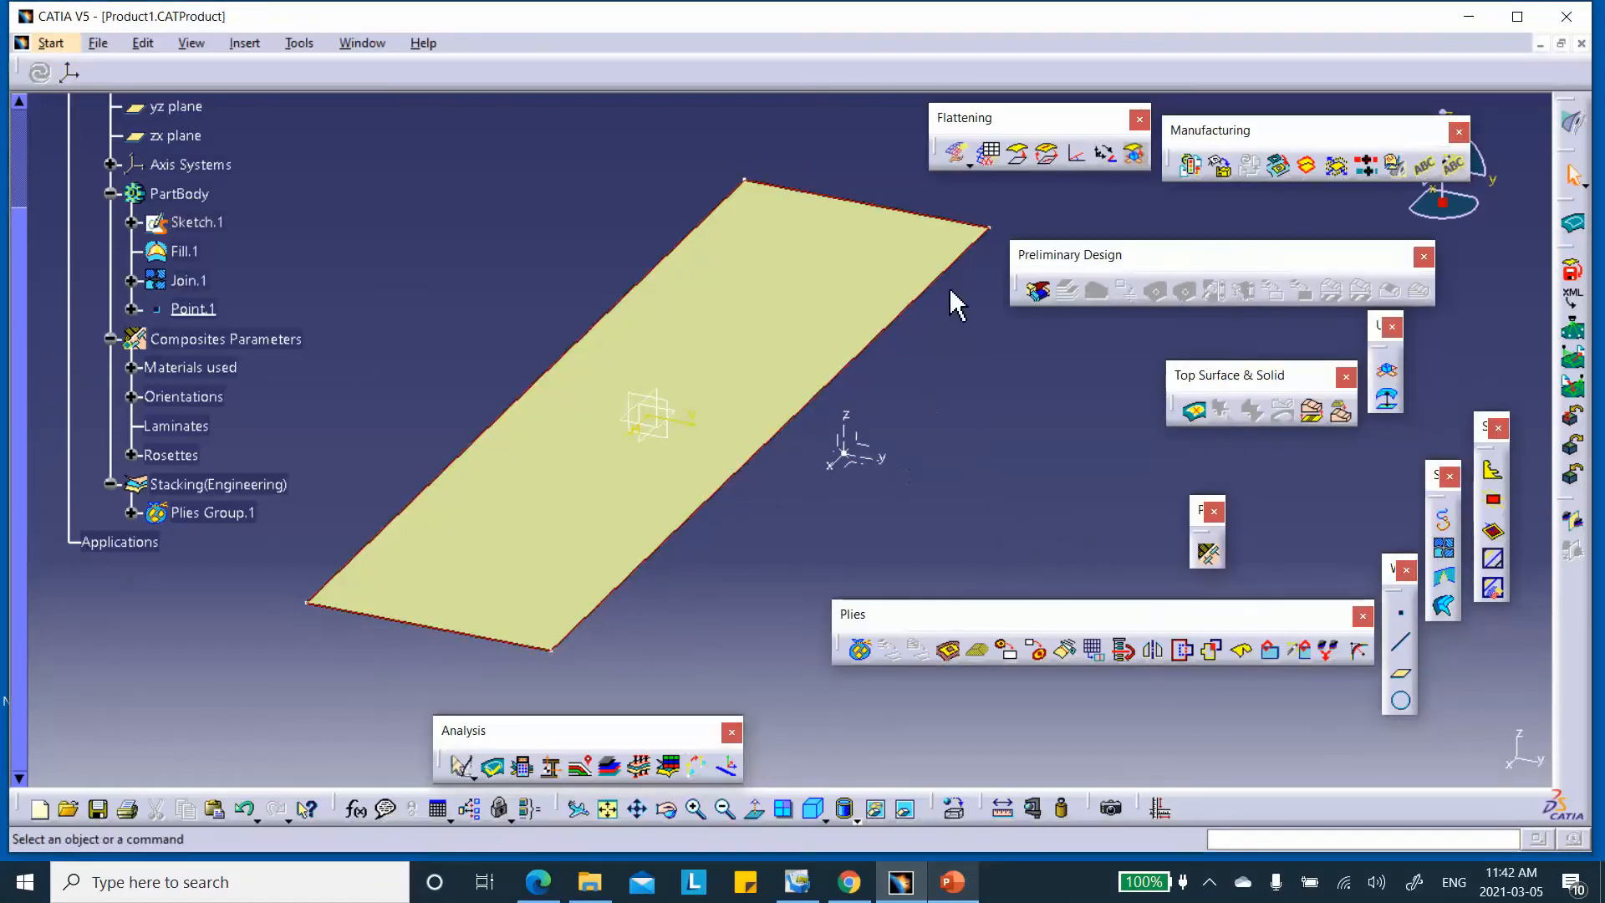
Add Ply.2 to Plies Group.1, bounded by Sketch.1, with a 0° direction
{"action": "left_click", "coordinate": [950, 653]}
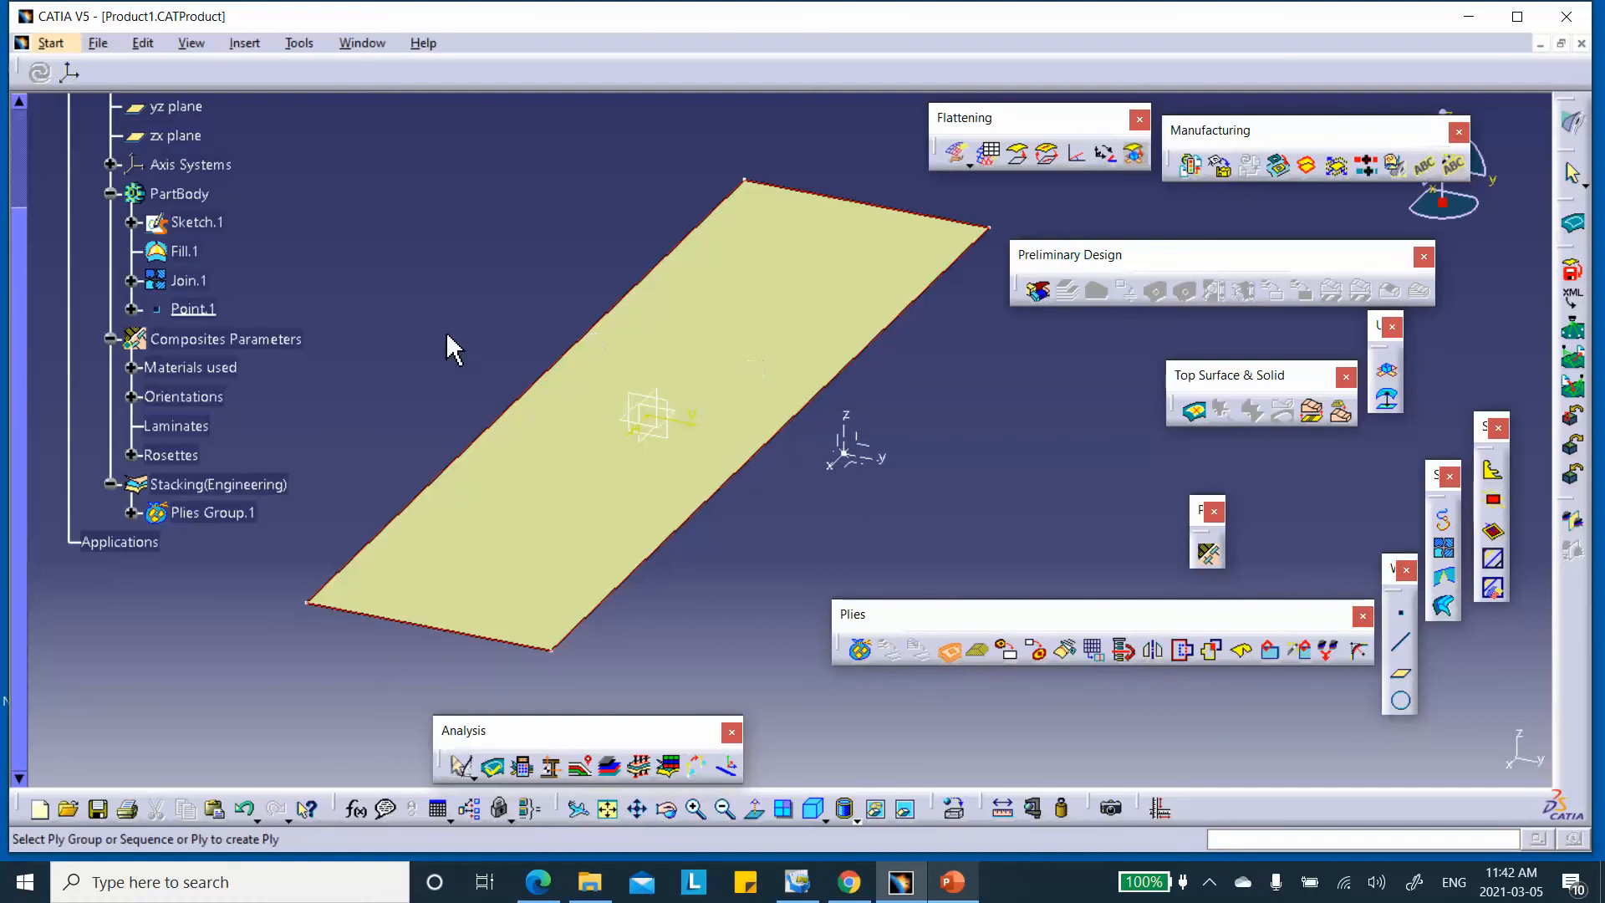
{"action": "left_click", "coordinate": [249, 513]}
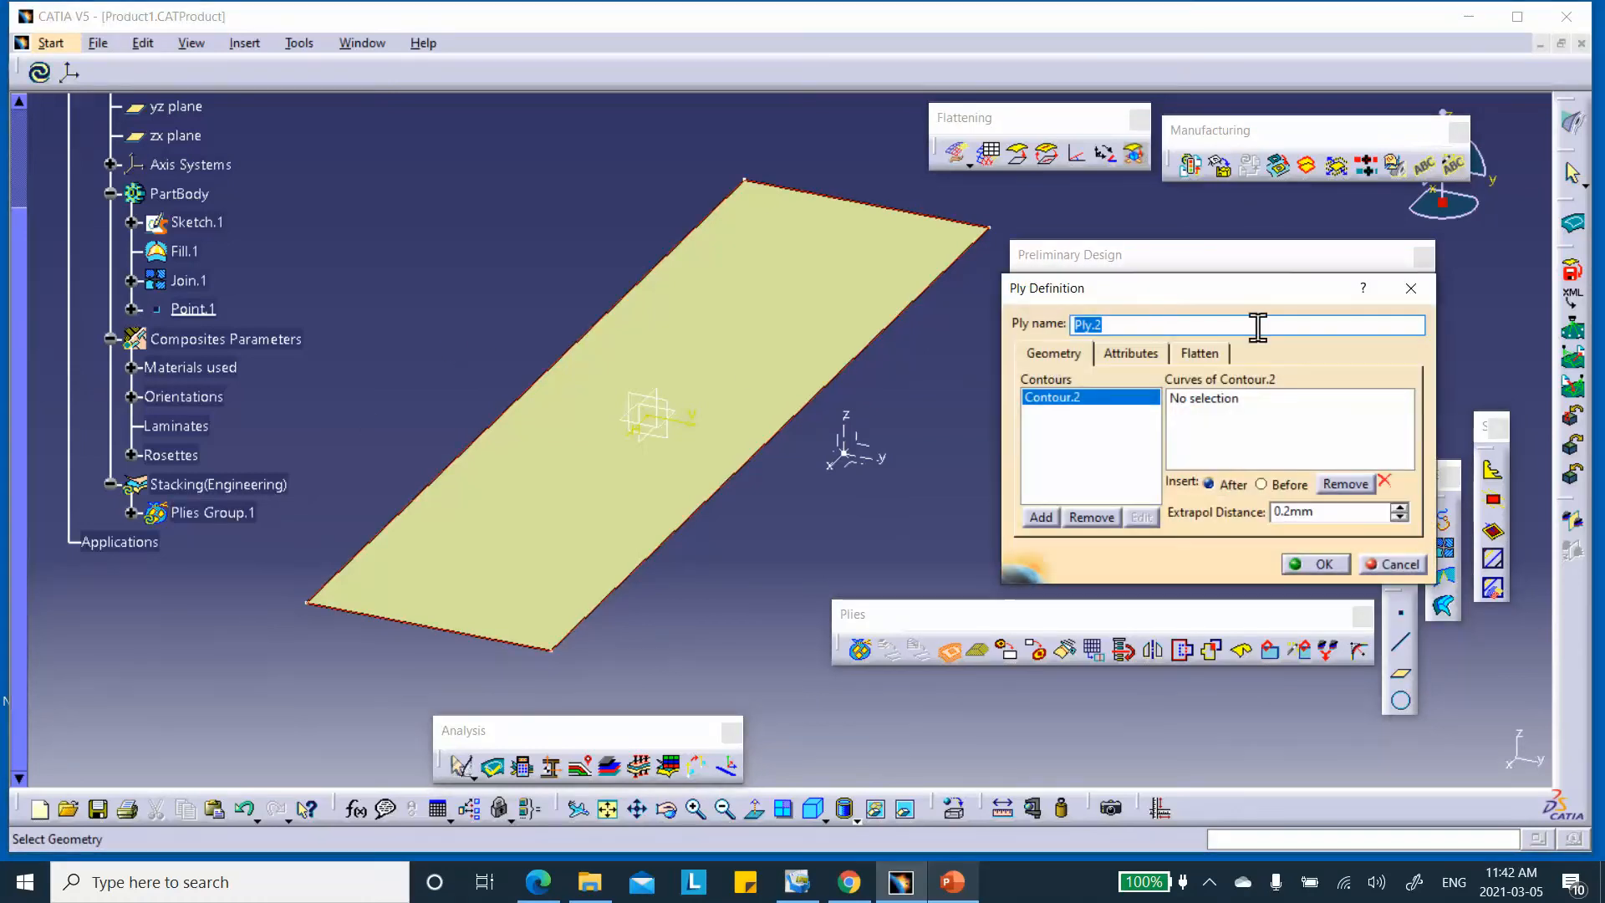
{"action": "left_click", "coordinate": [193, 222]}
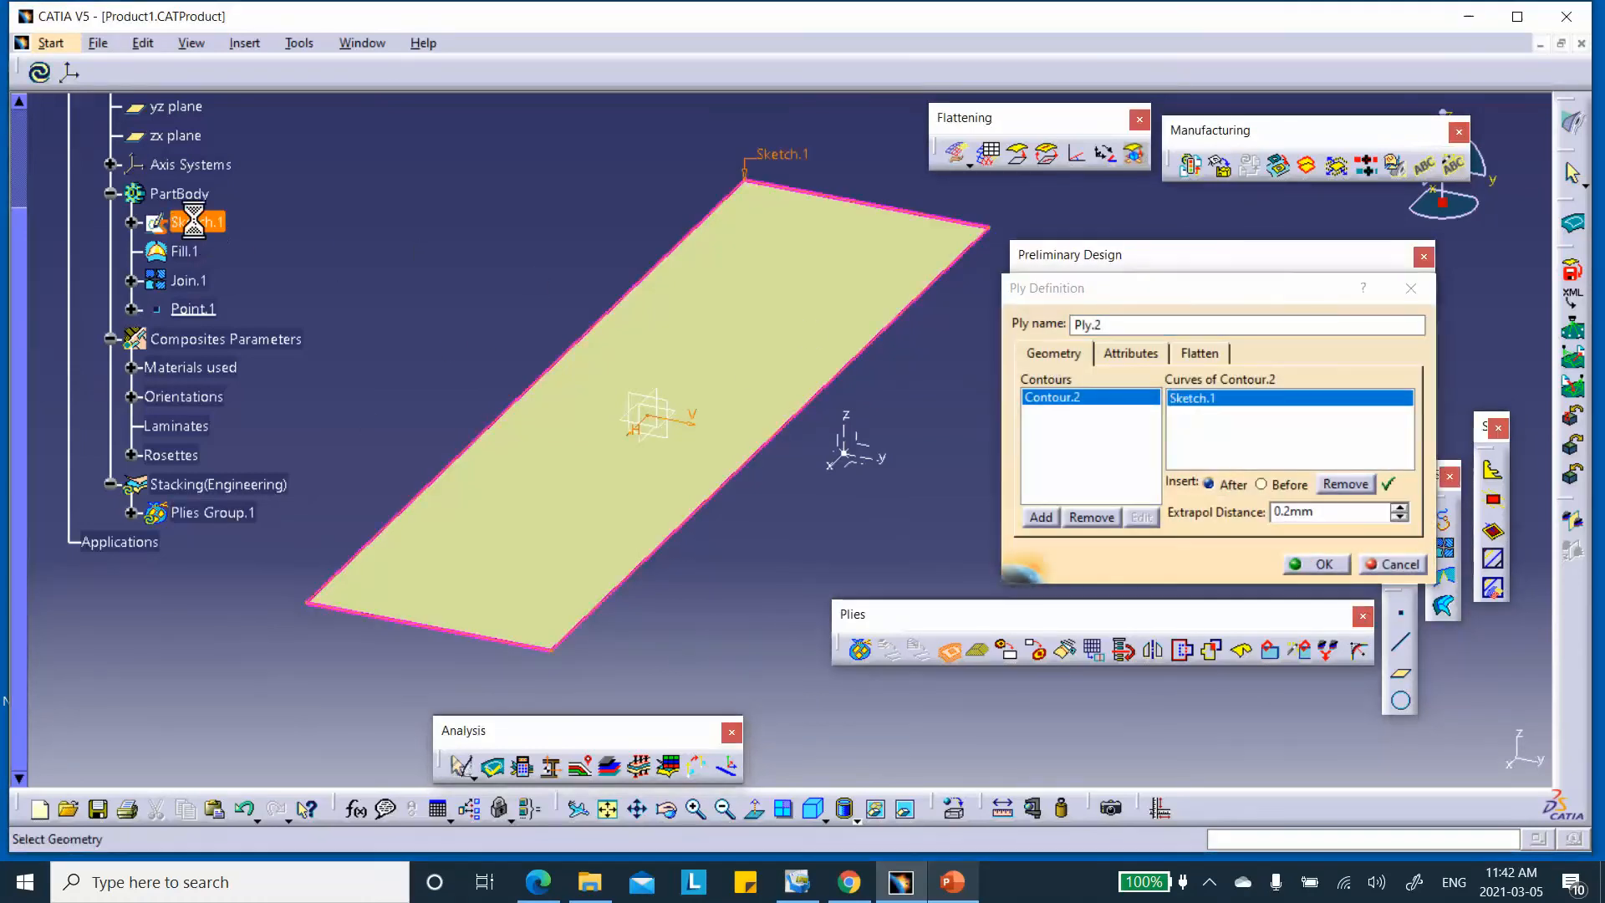
{"action": "left_click", "coordinate": [1128, 354]}
{"action": "left_click", "coordinate": [1104, 405]}
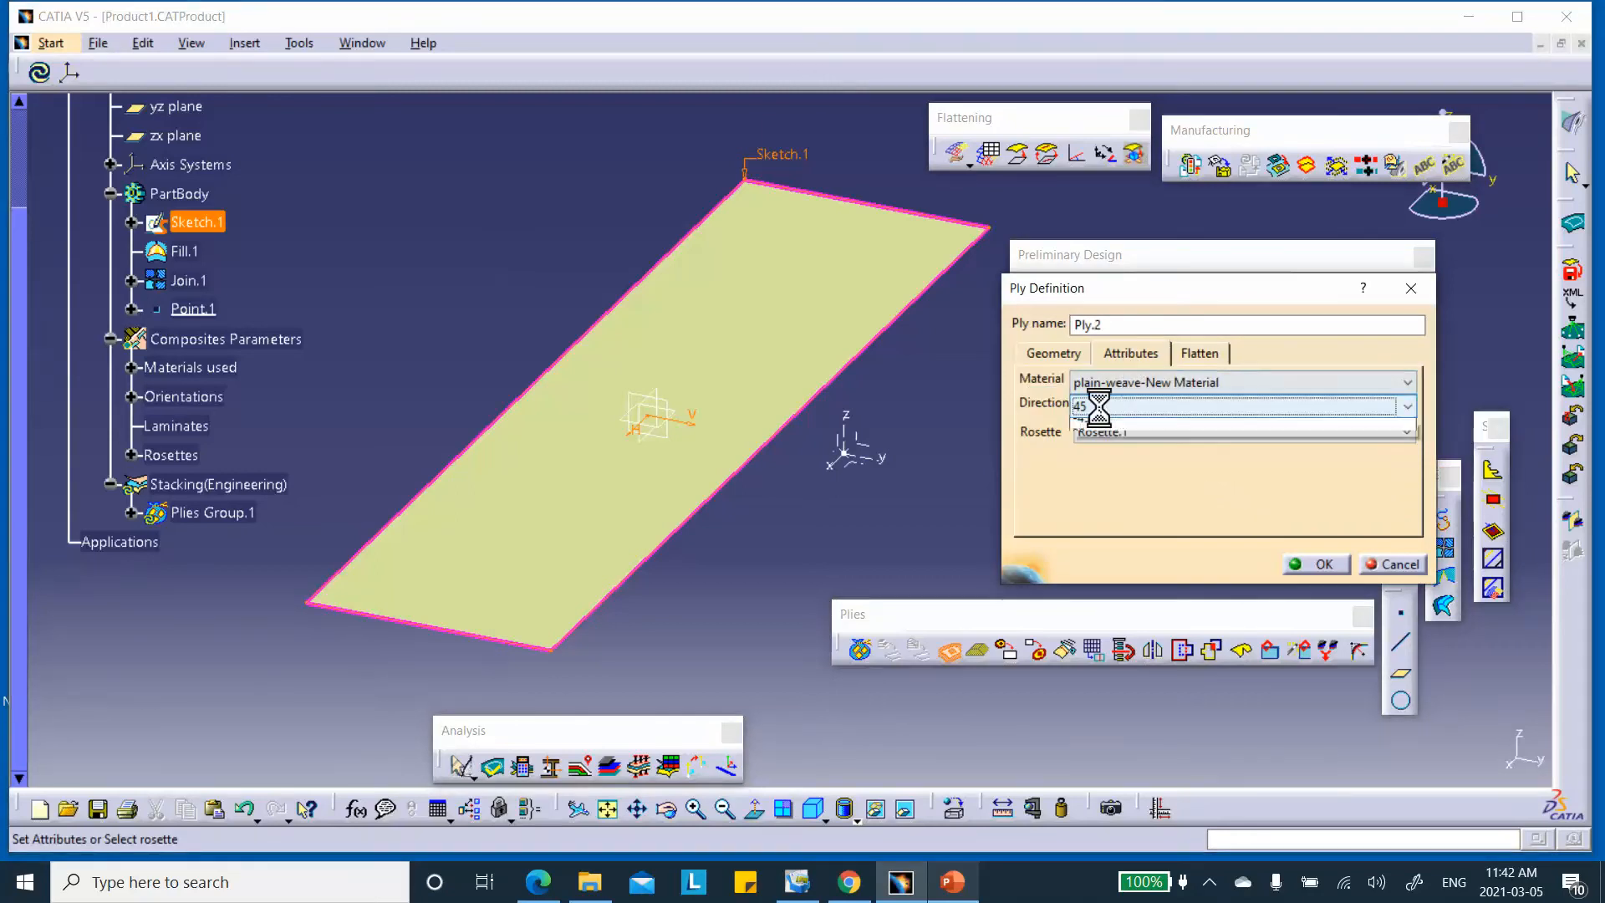
{"action": "left_click", "coordinate": [1096, 427]}
{"action": "left_click", "coordinate": [1319, 565]}
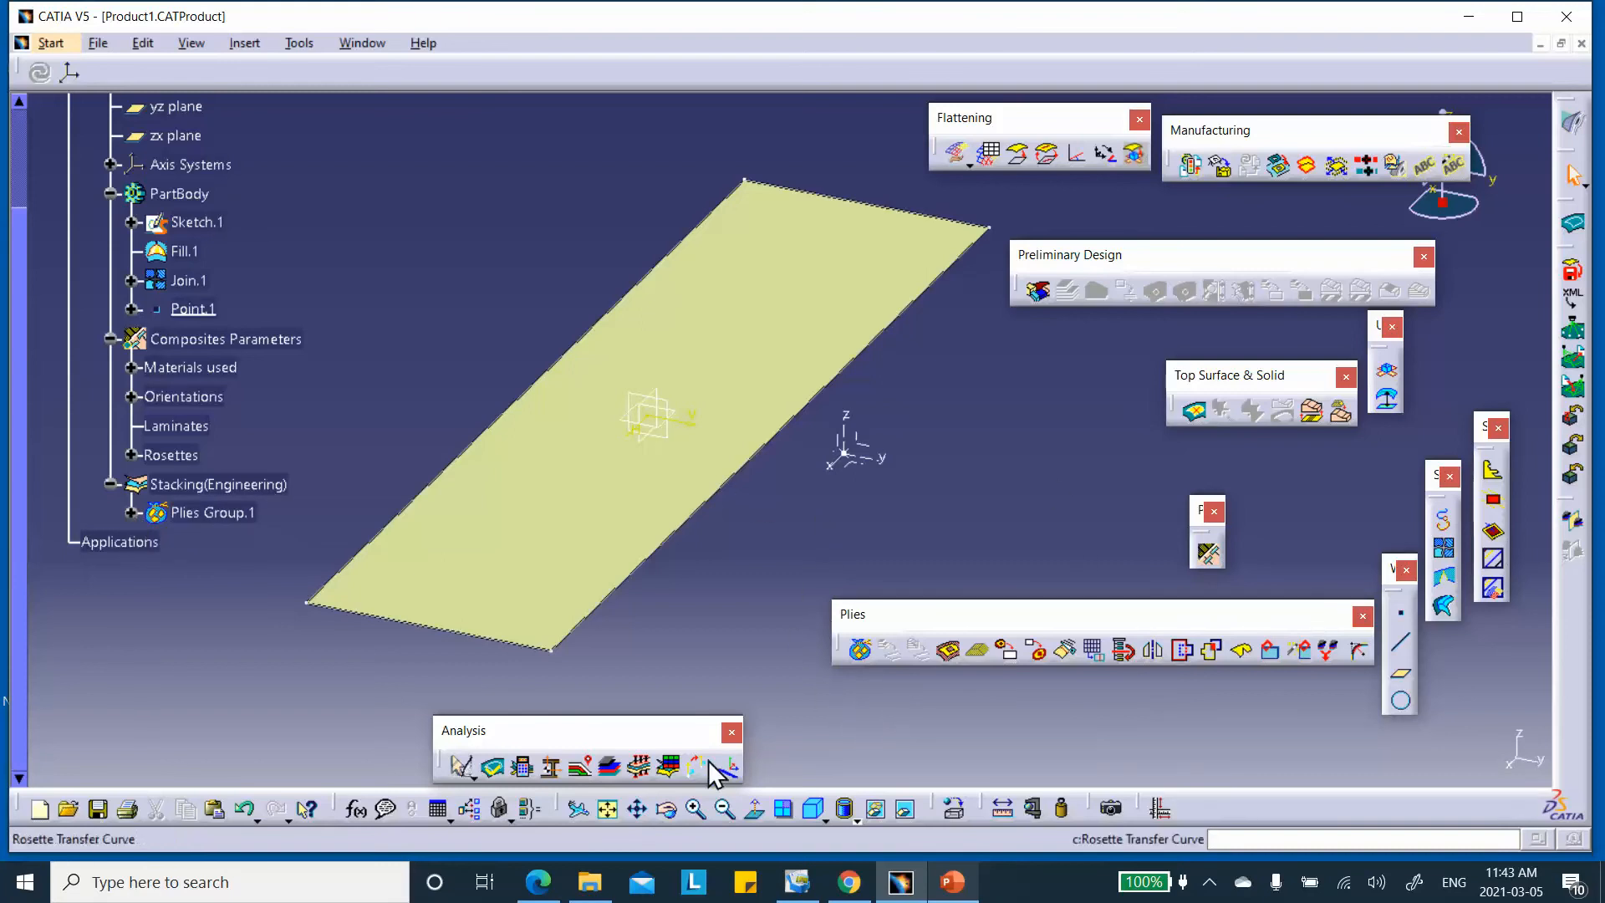
{"action": "left_click", "coordinate": [611, 769]}
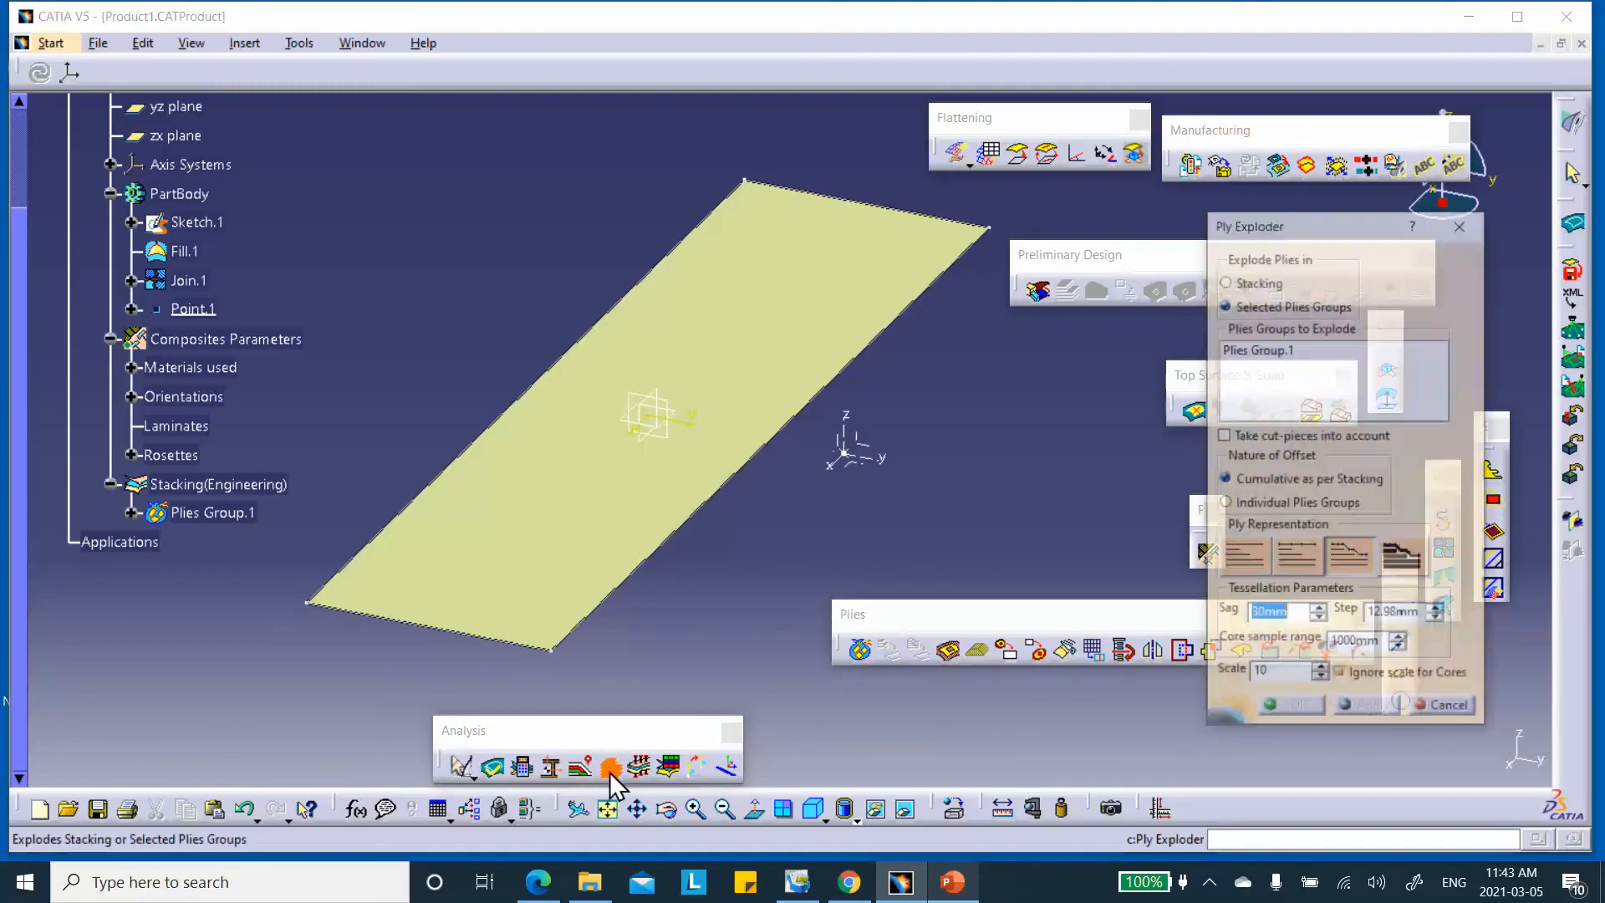
{"action": "left_click", "coordinate": [1247, 351]}
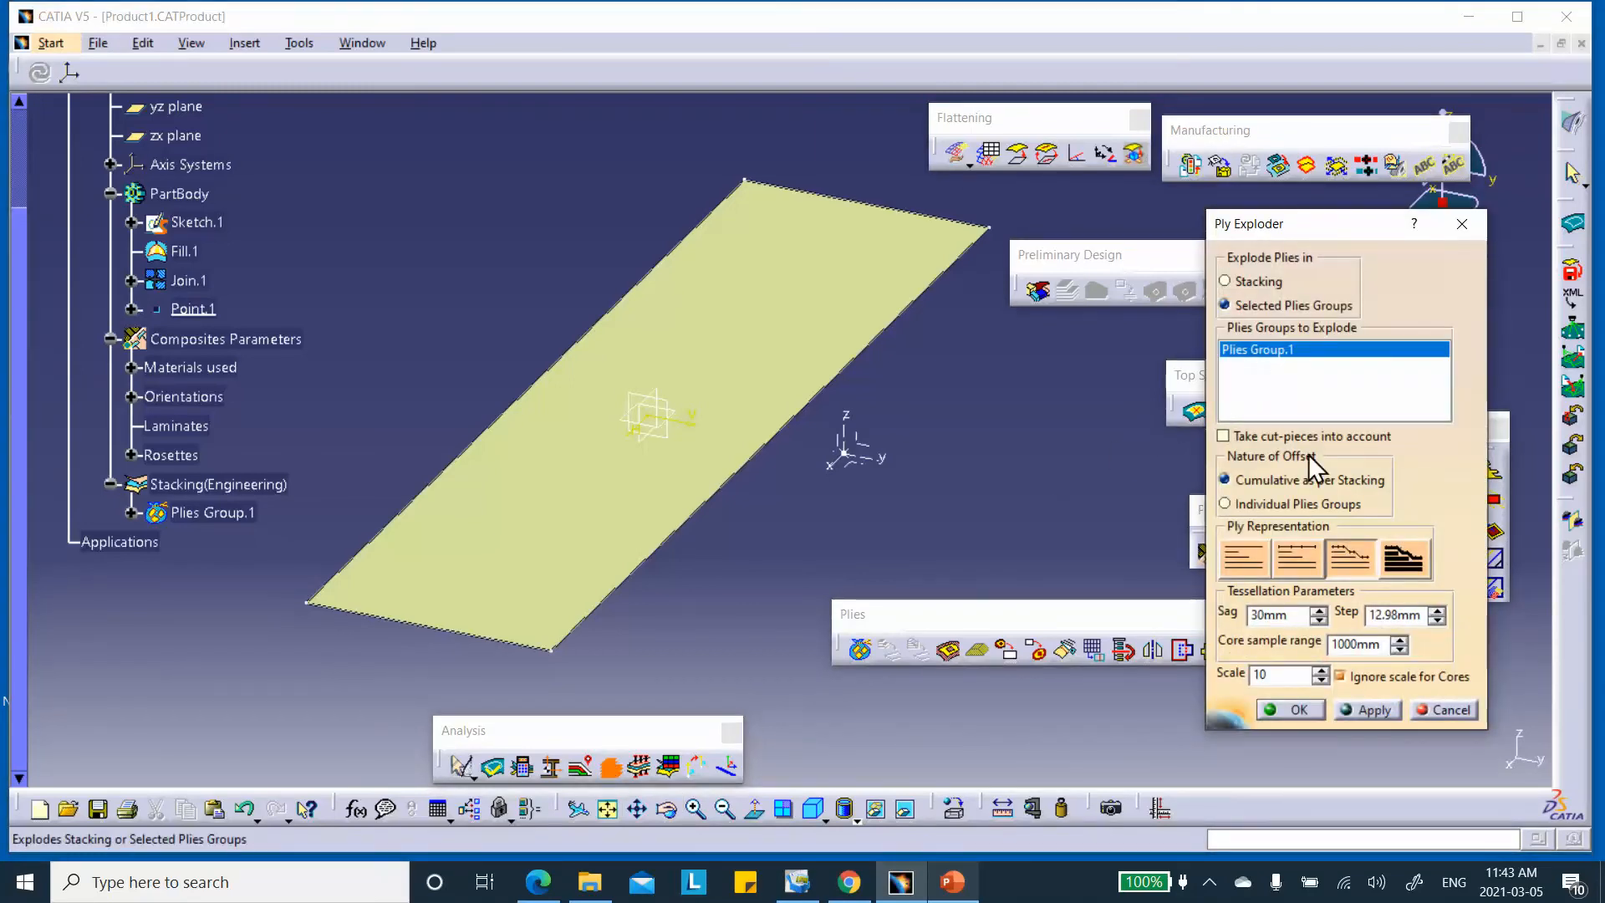
{"action": "left_click", "coordinate": [1376, 709]}
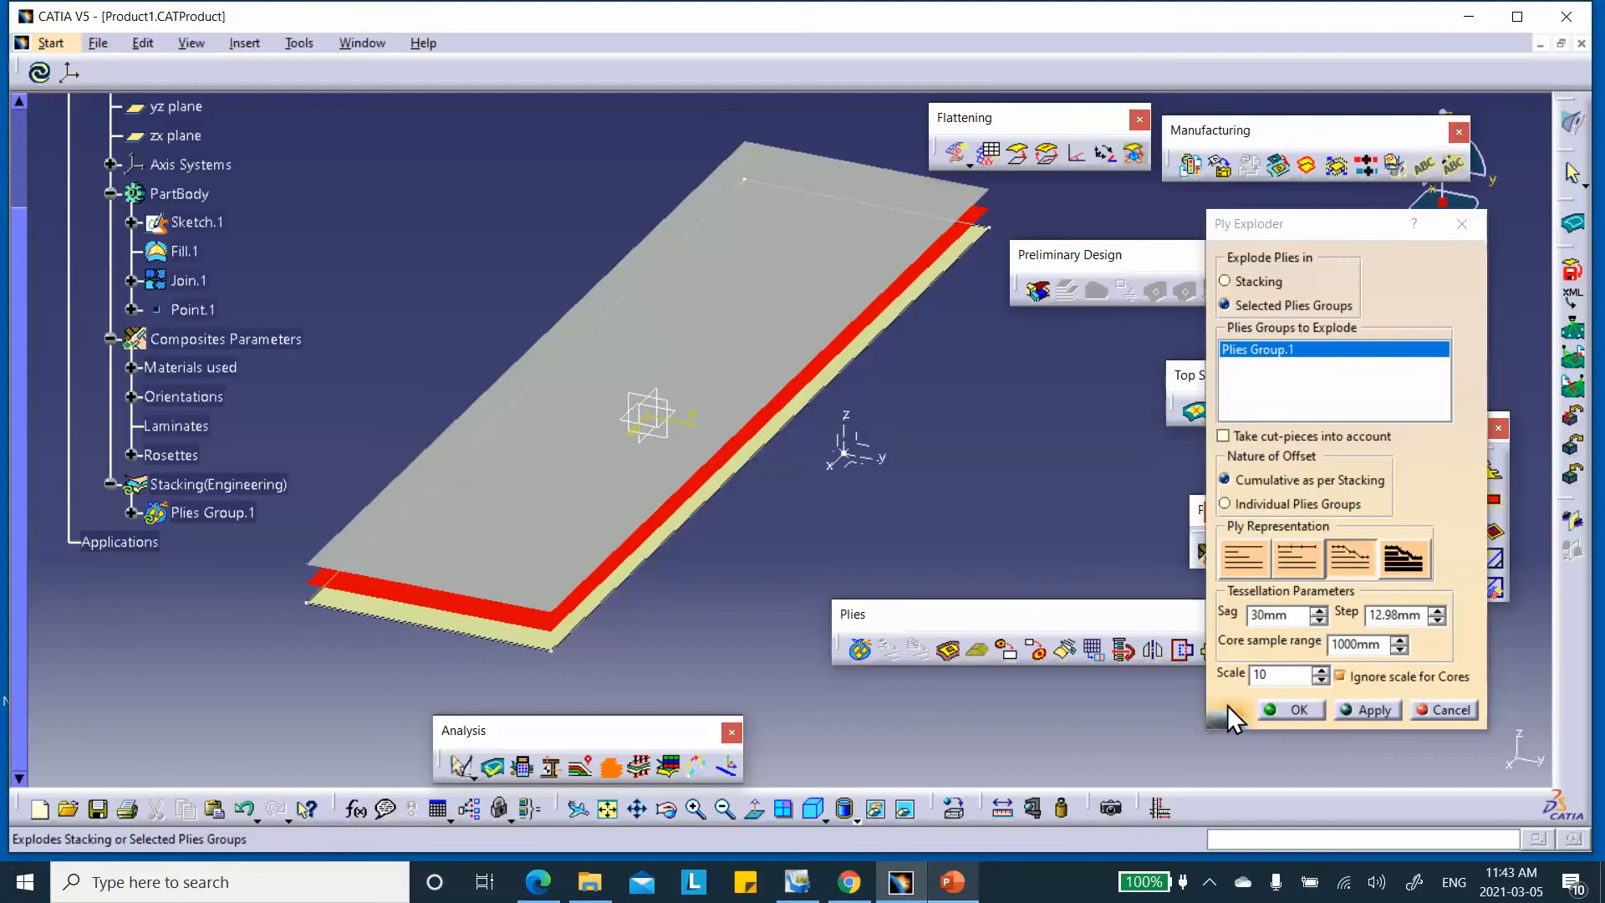
{"action": "left_click", "coordinate": [907, 811]}
{"action": "right_click", "coordinate": [865, 473]}
{"action": "left_click", "coordinate": [860, 431]}
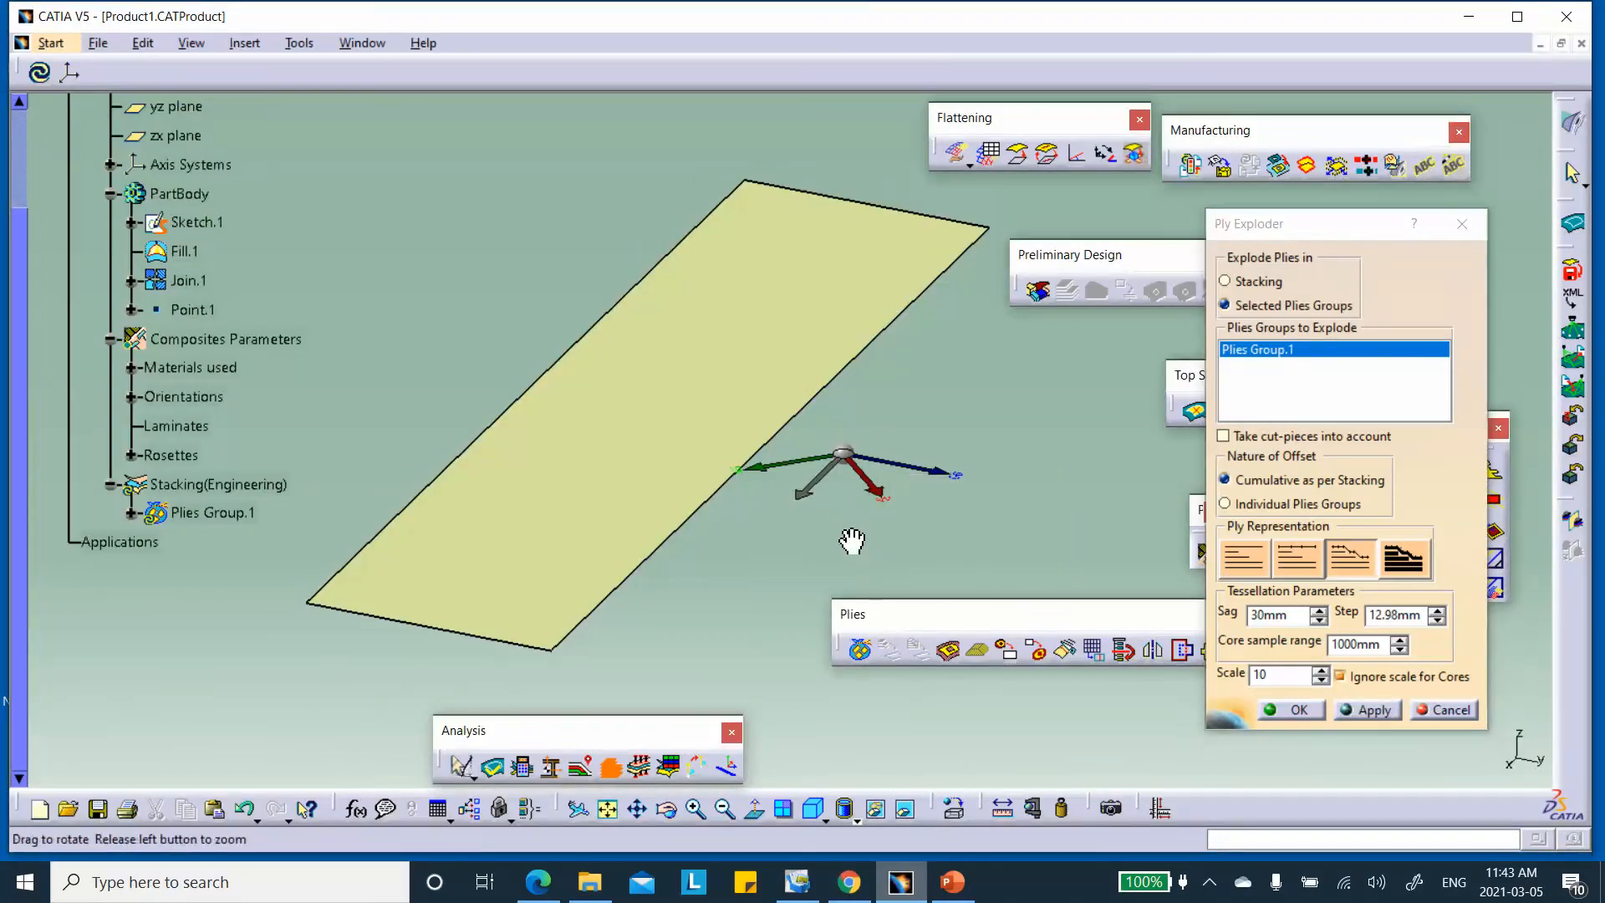
{"action": "right_click", "coordinate": [1053, 480]}
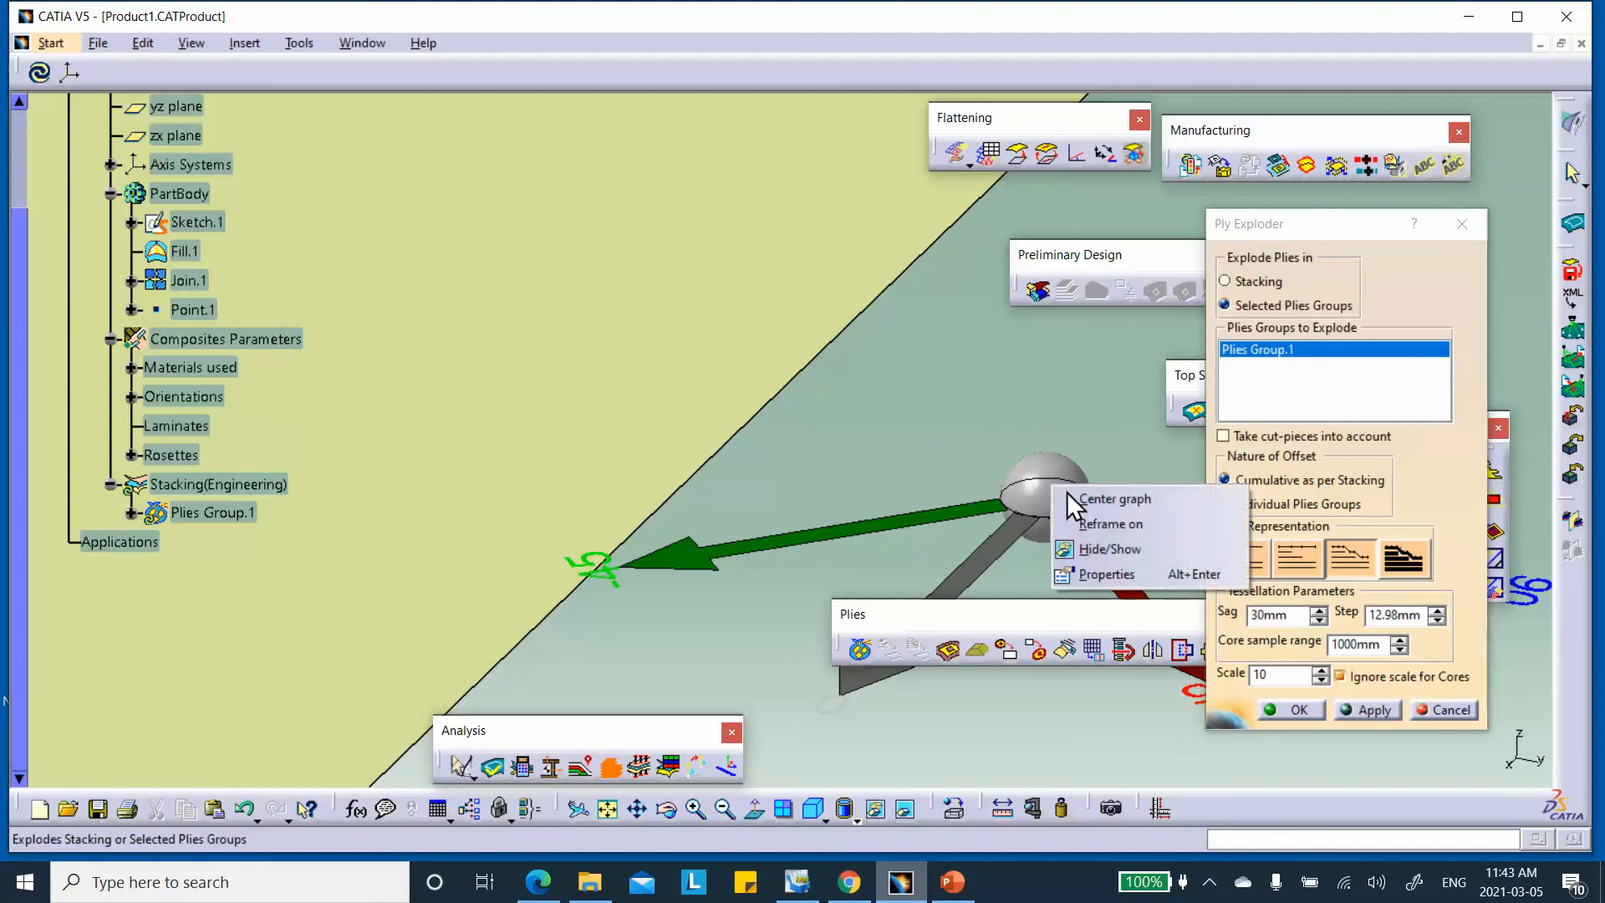
{"action": "left_click", "coordinate": [1083, 554]}
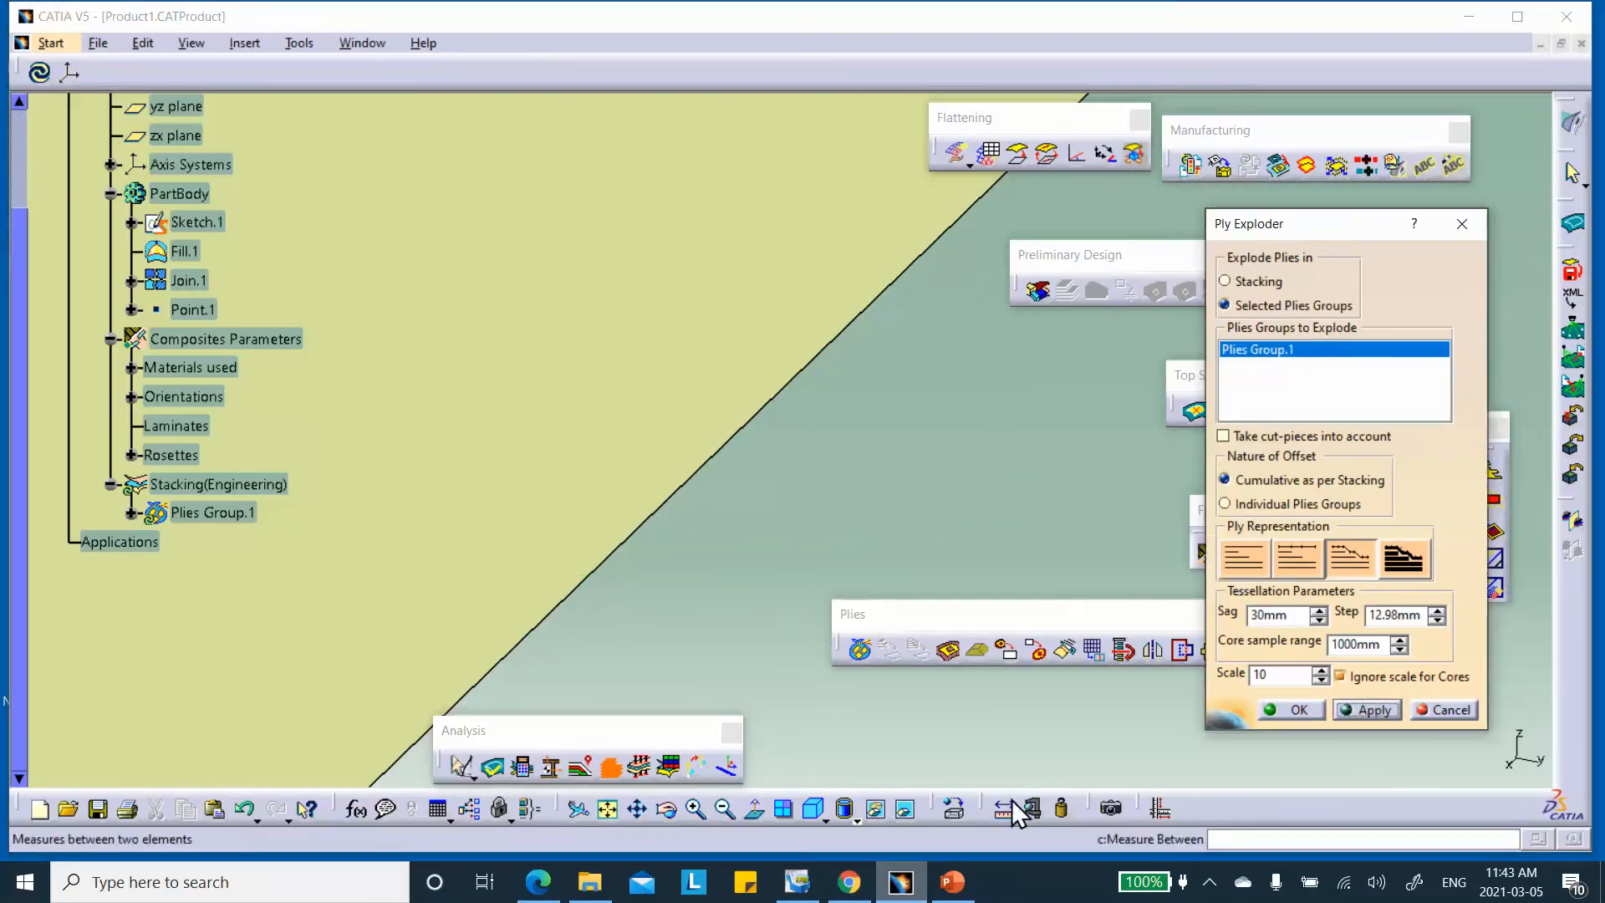
{"action": "left_click", "coordinate": [904, 809]}
{"action": "middle_click_drag", "start_coordinate": [855, 484], "coordinate": [815, 594]}
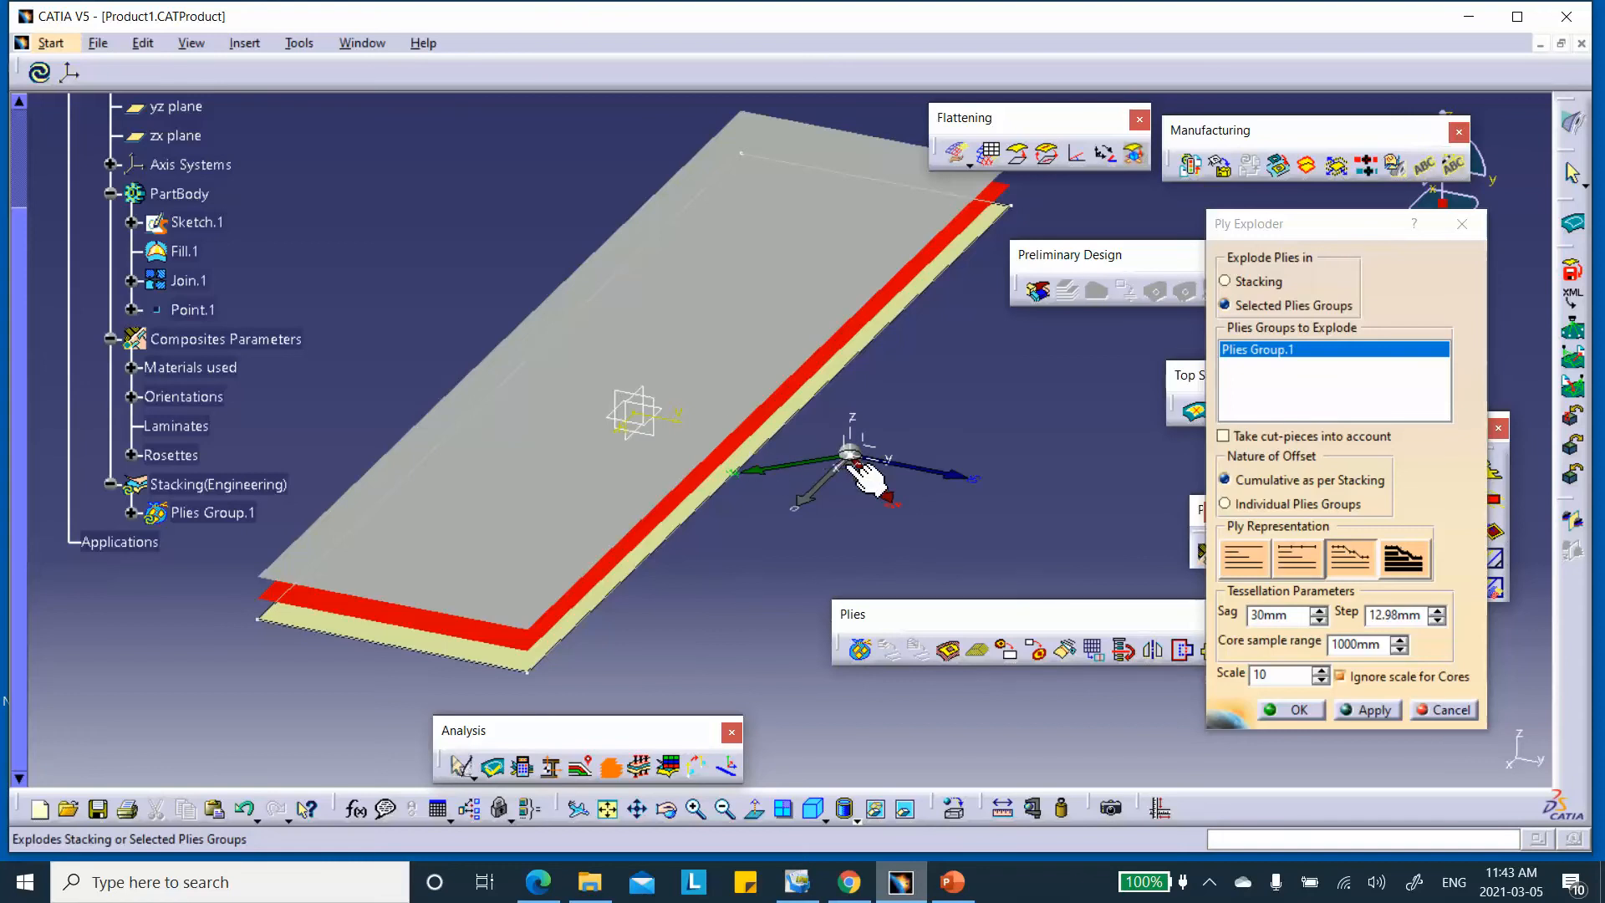
{"action": "middle_click_drag", "start_coordinate": [831, 501], "coordinate": [802, 354]}
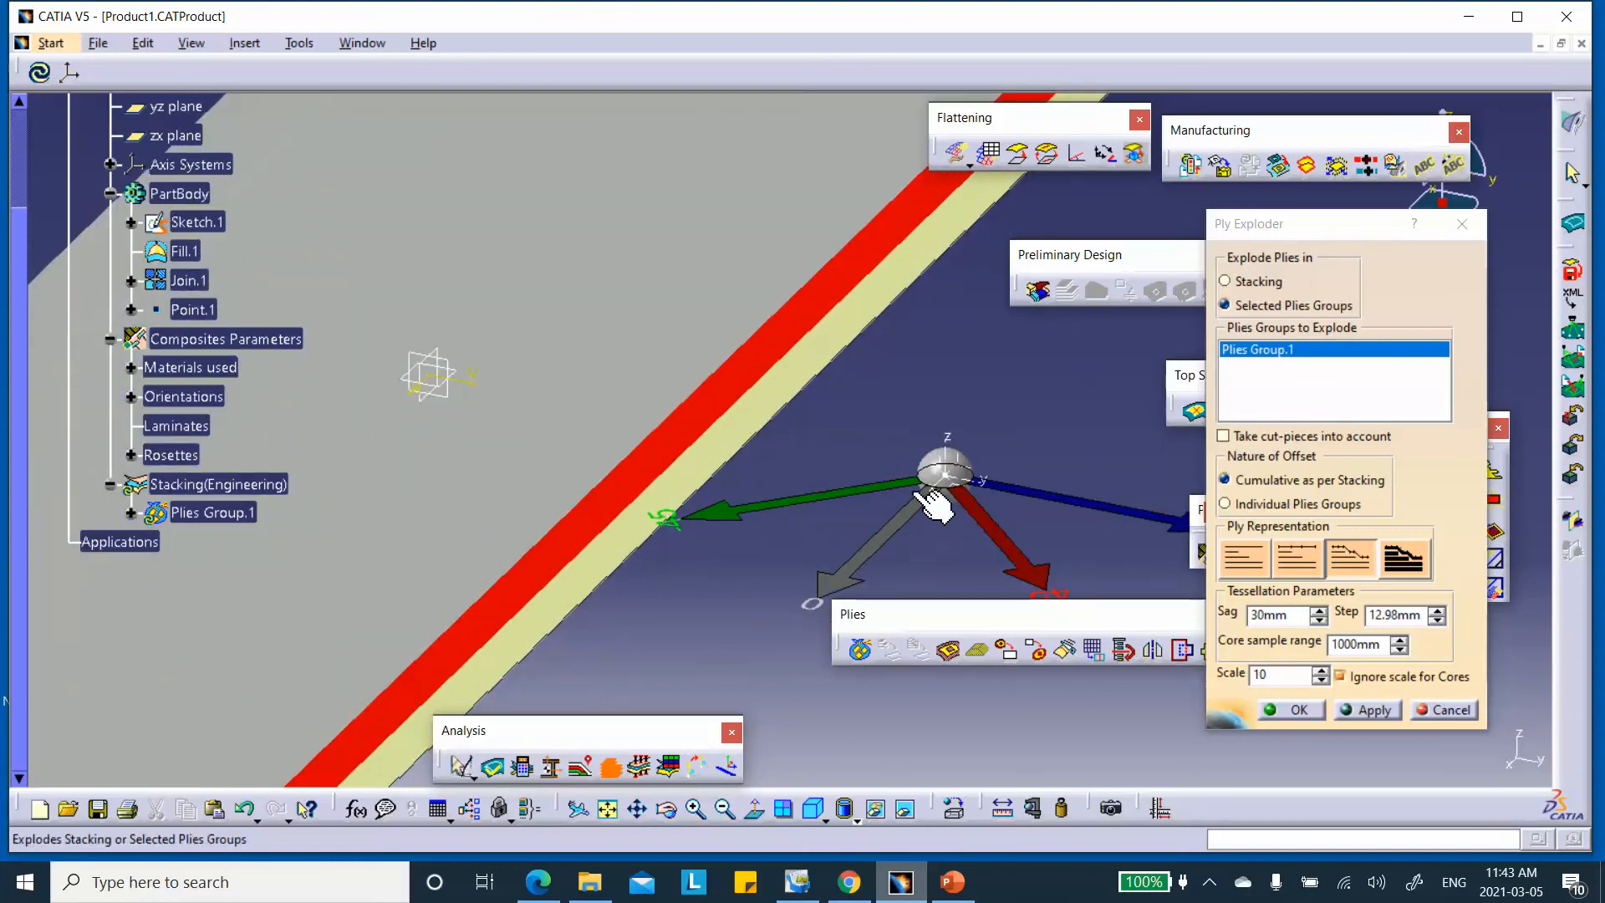
{"action": "middle_click_drag", "start_coordinate": [882, 419], "coordinate": [881, 285]}
{"action": "middle_click_drag", "start_coordinate": [882, 285], "coordinate": [880, 535]}
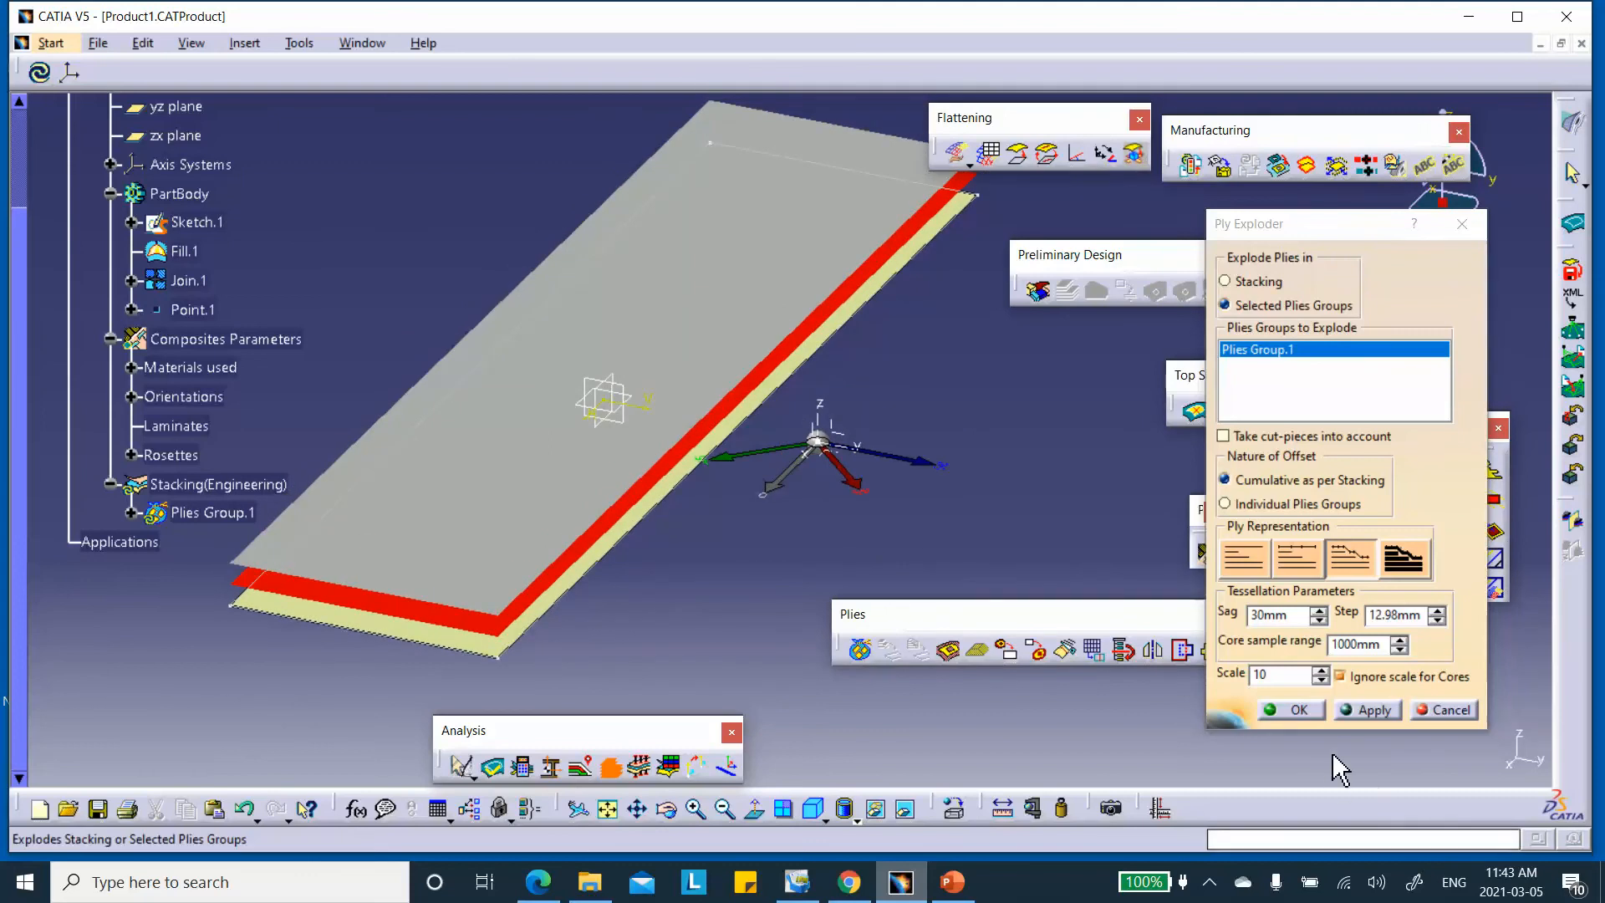
{"action": "left_click", "coordinate": [1435, 711]}
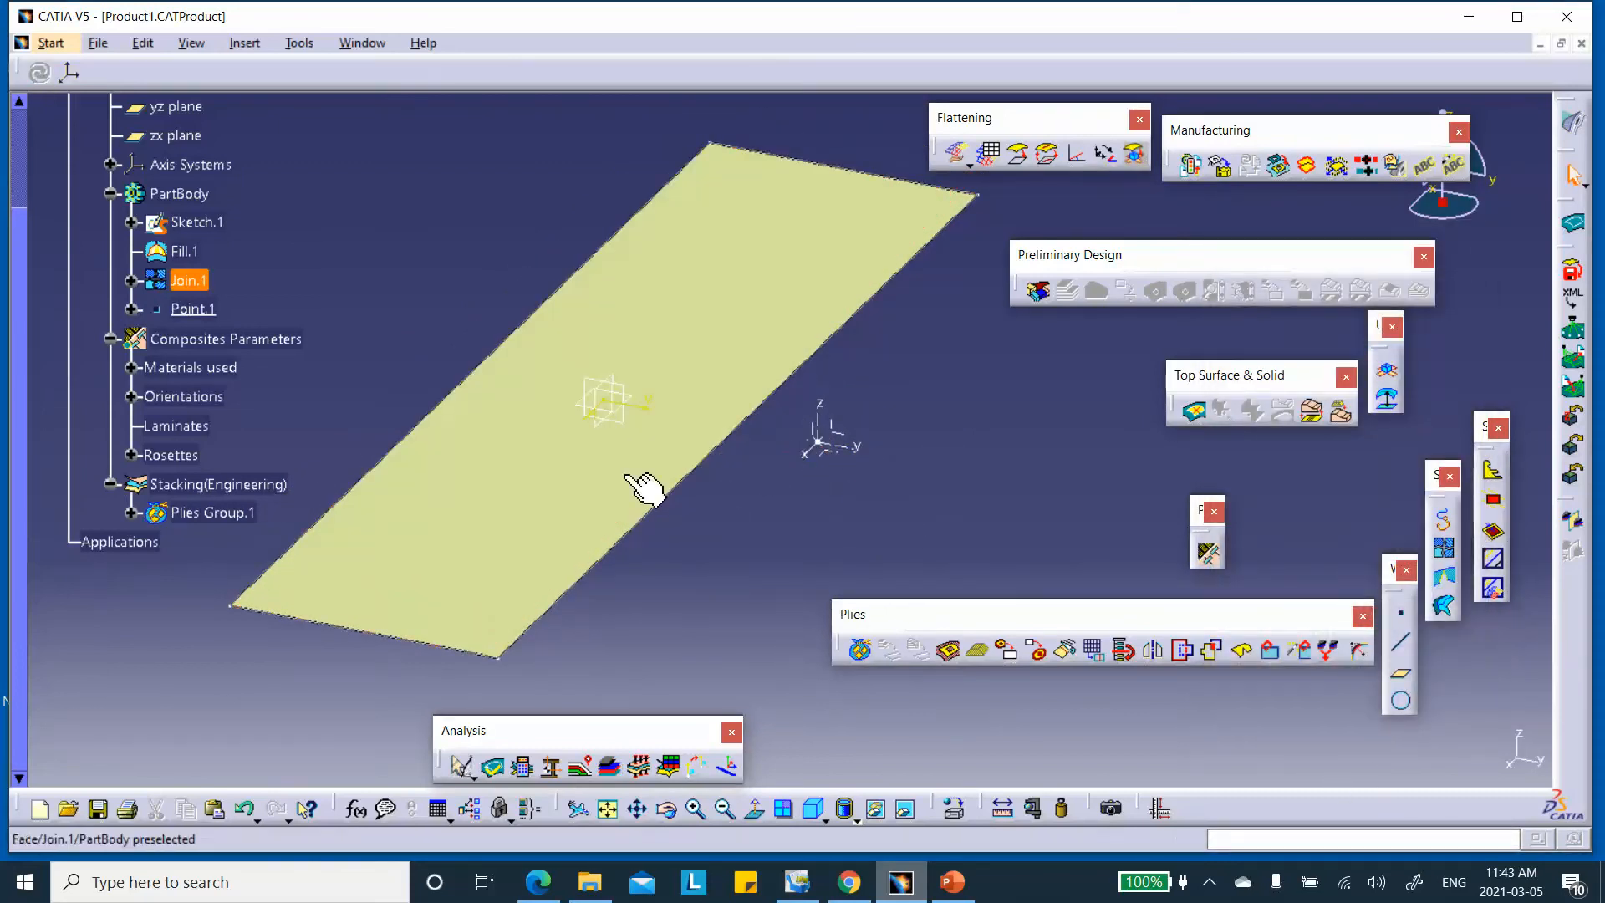
{"action": "middle_click_drag", "start_coordinate": [668, 425], "coordinate": [755, 393]}
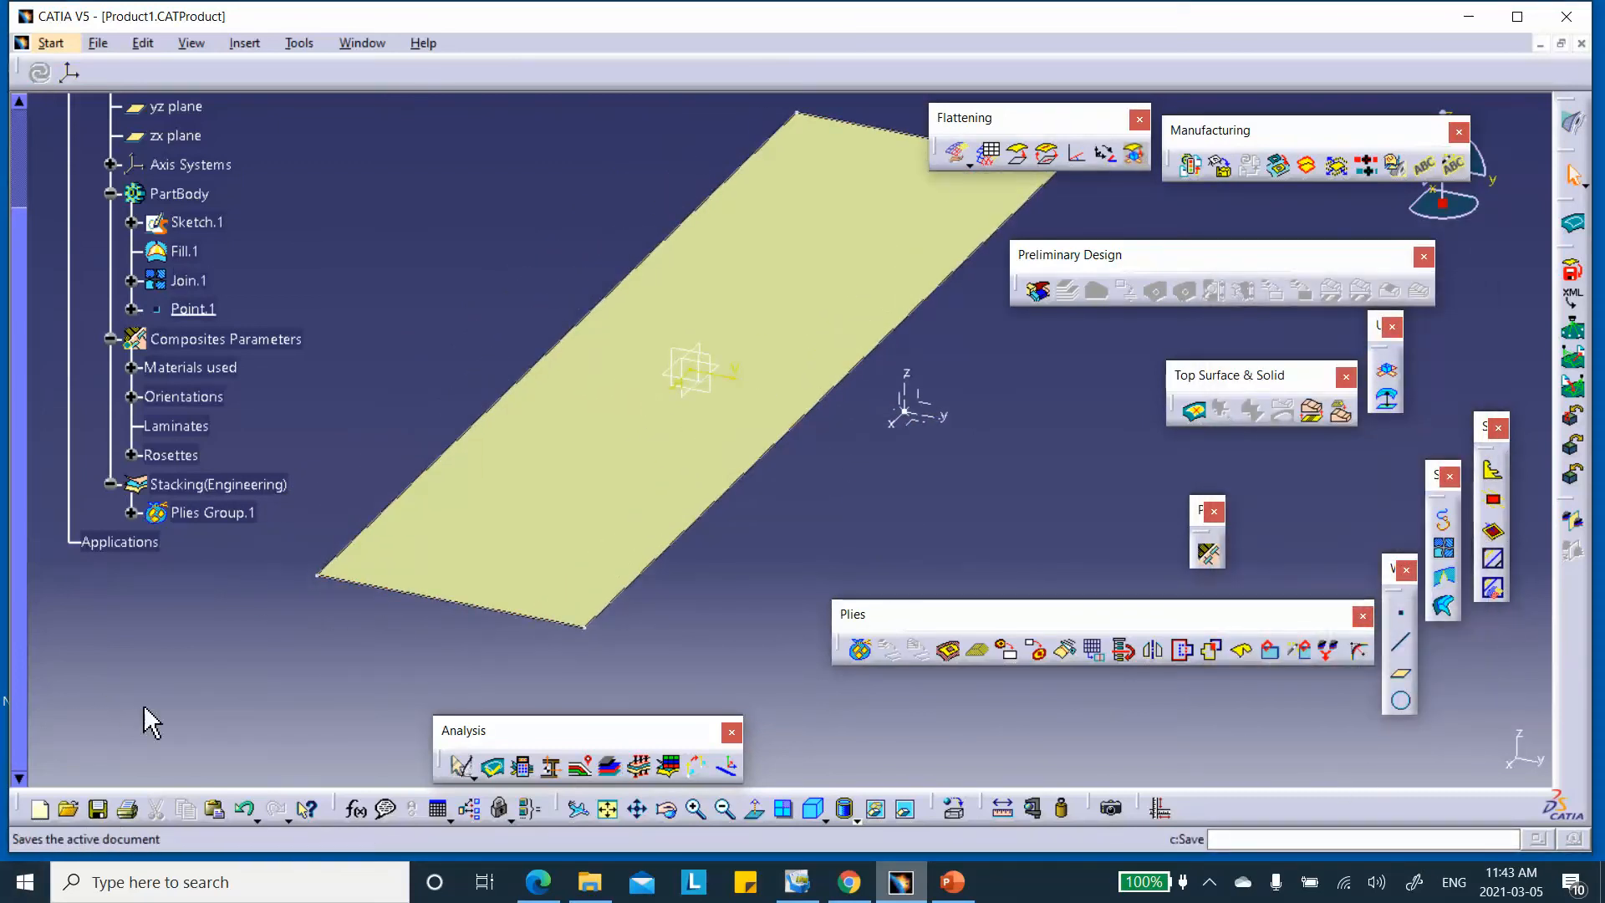
{"action": "scroll", "coordinate": [221, 607], "scroll_direction": "up", "scroll_amount": 4}
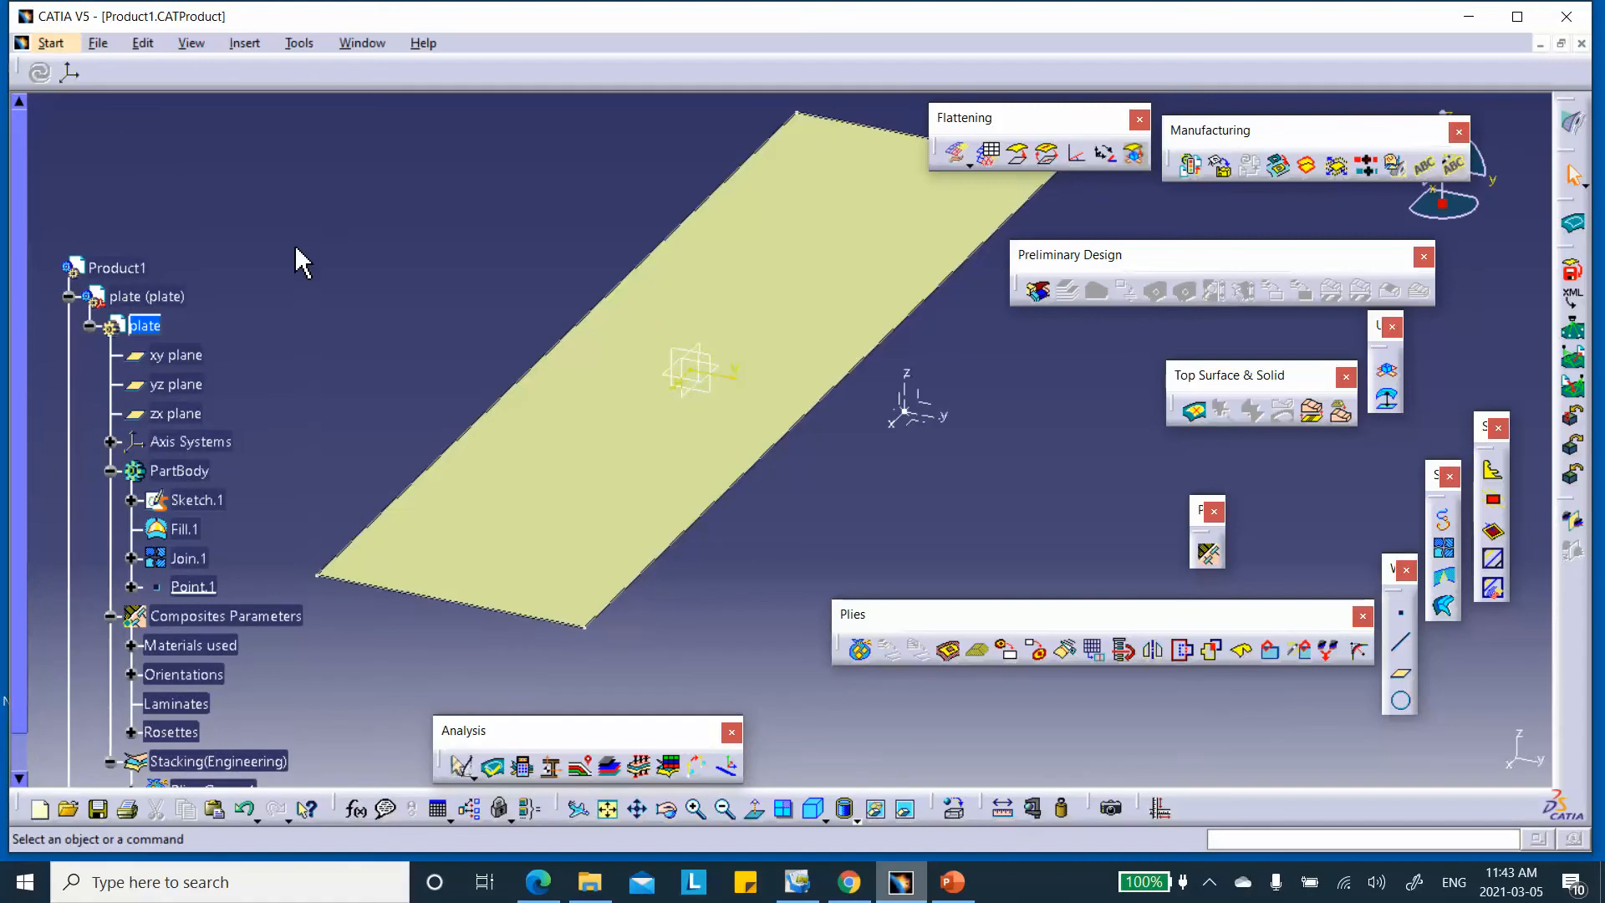
{"action": "double_click", "coordinate": [116, 268]}
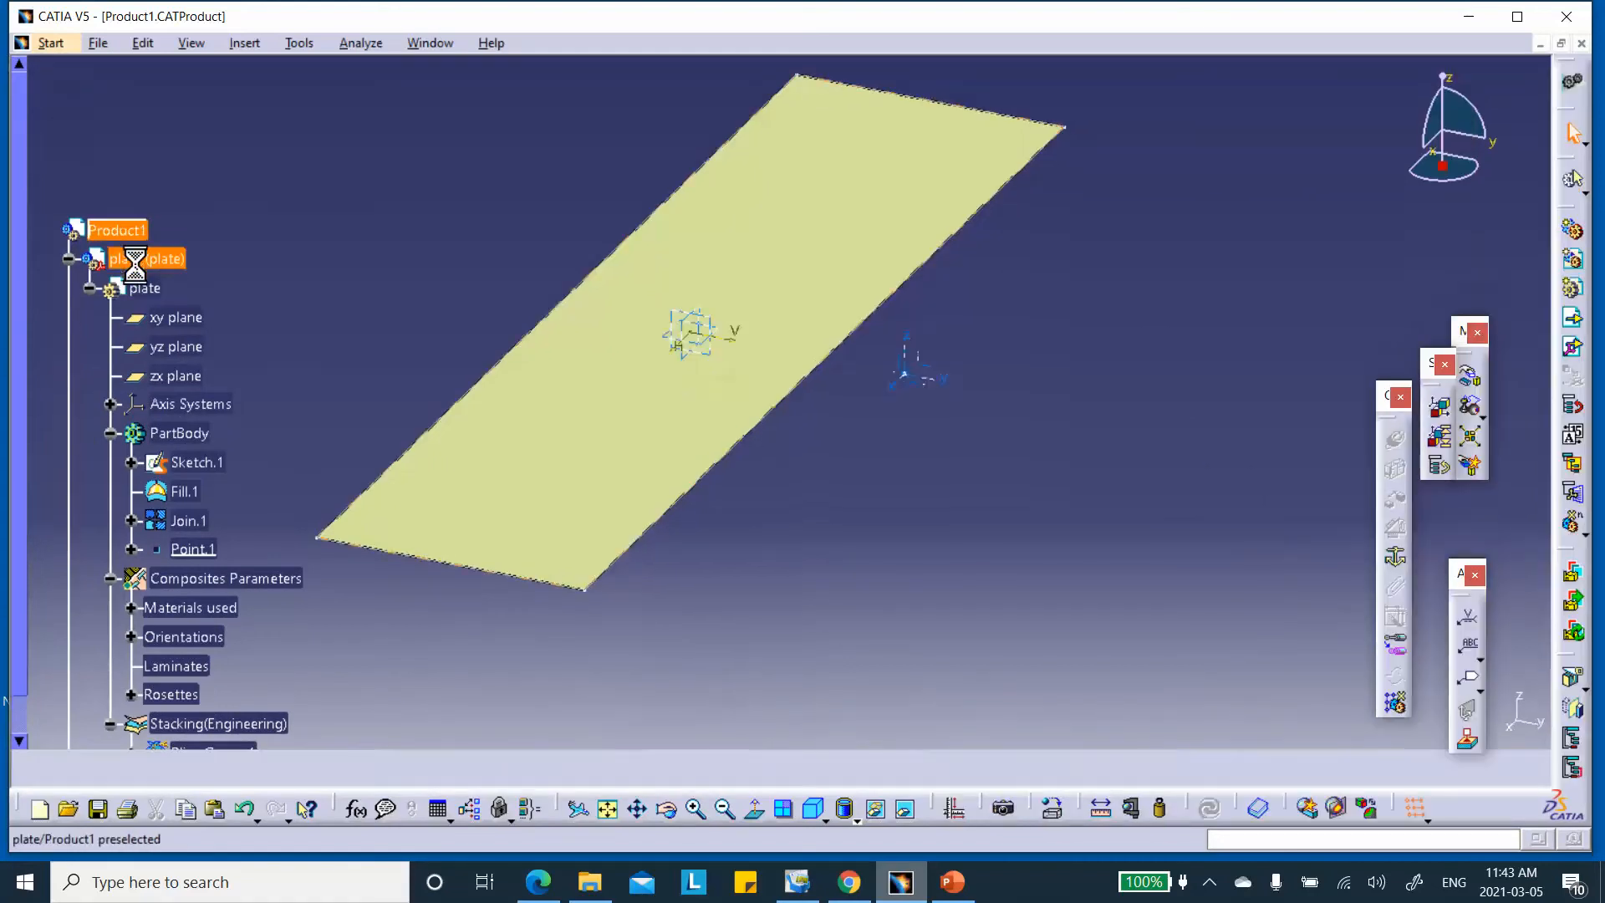
{"action": "left_click", "coordinate": [98, 809]}
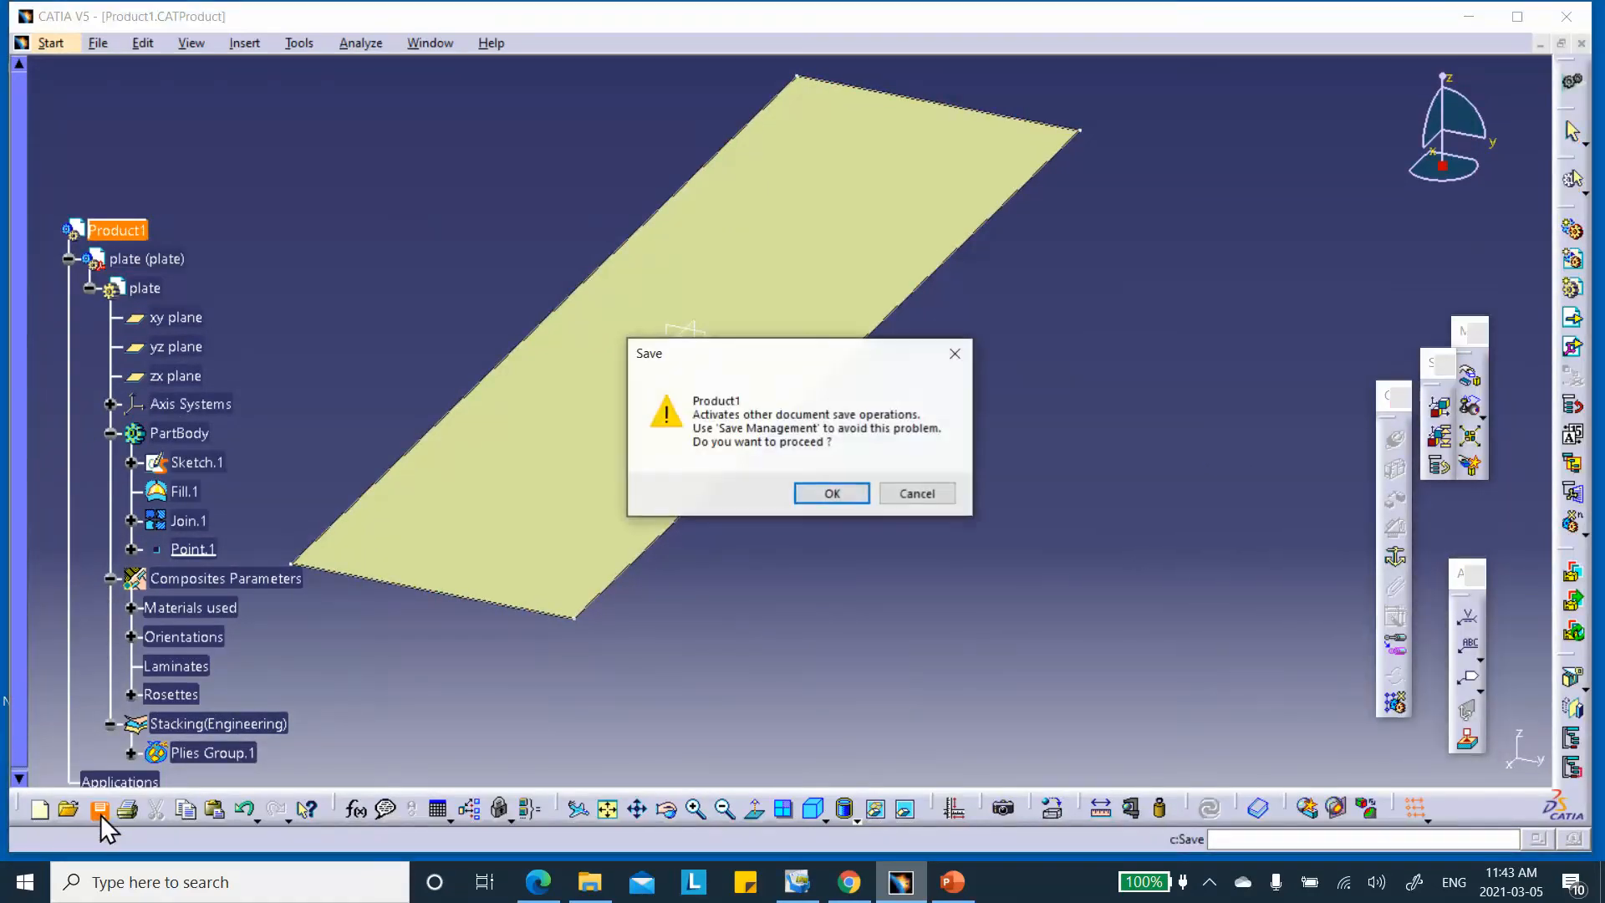
{"action": "left_click", "coordinate": [829, 495]}
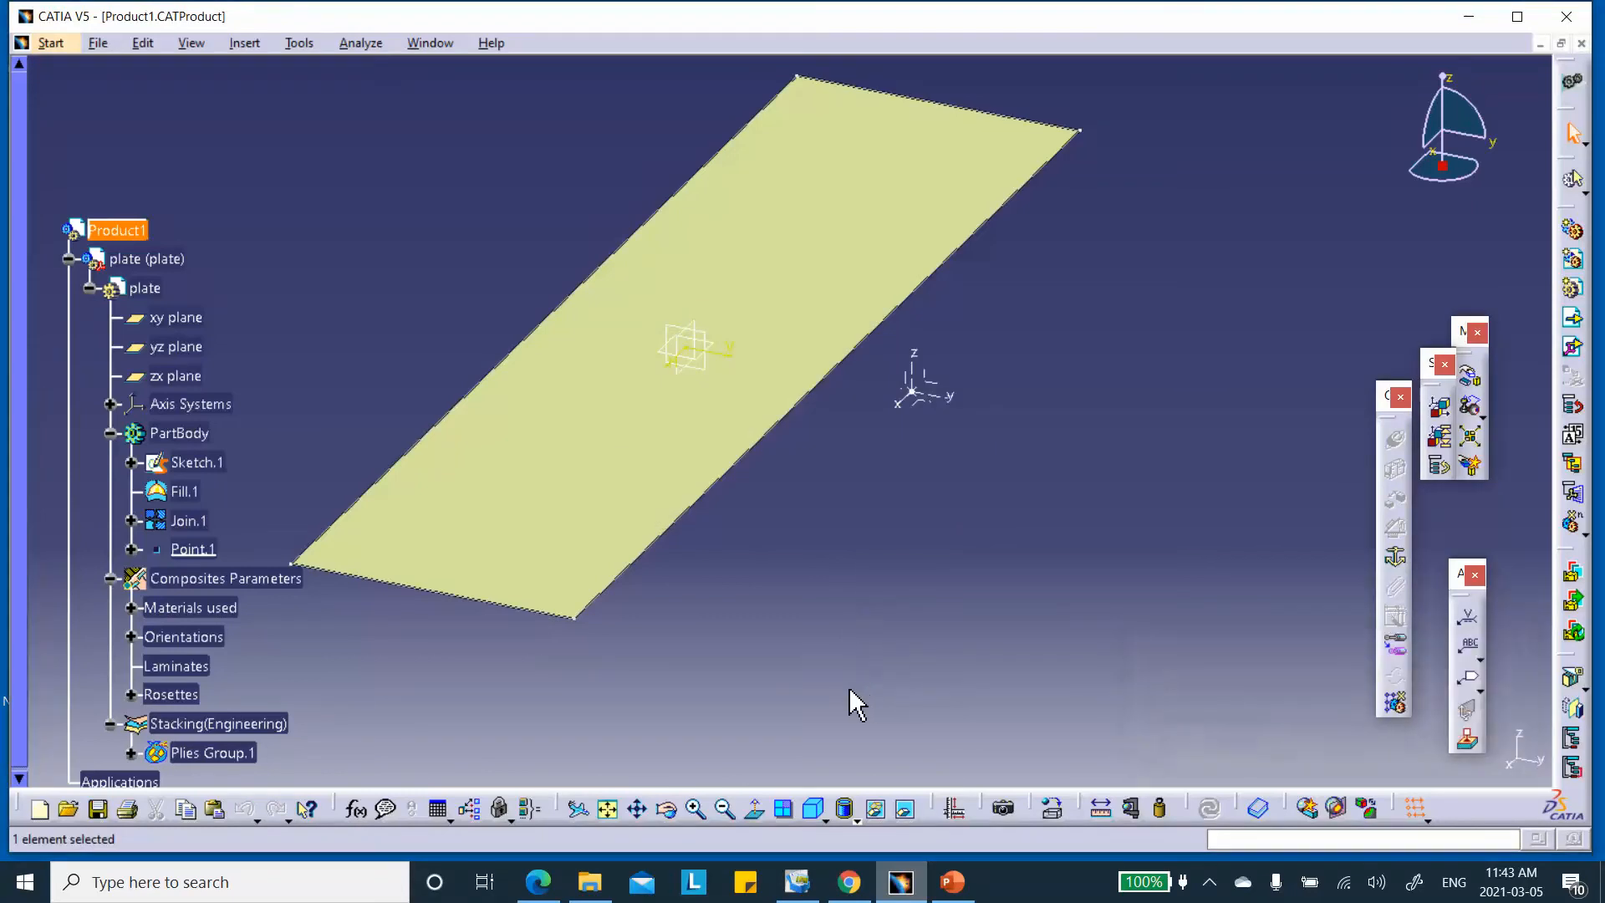
{"action": "middle_click_drag", "start_coordinate": [816, 576], "coordinate": [1011, 586]}
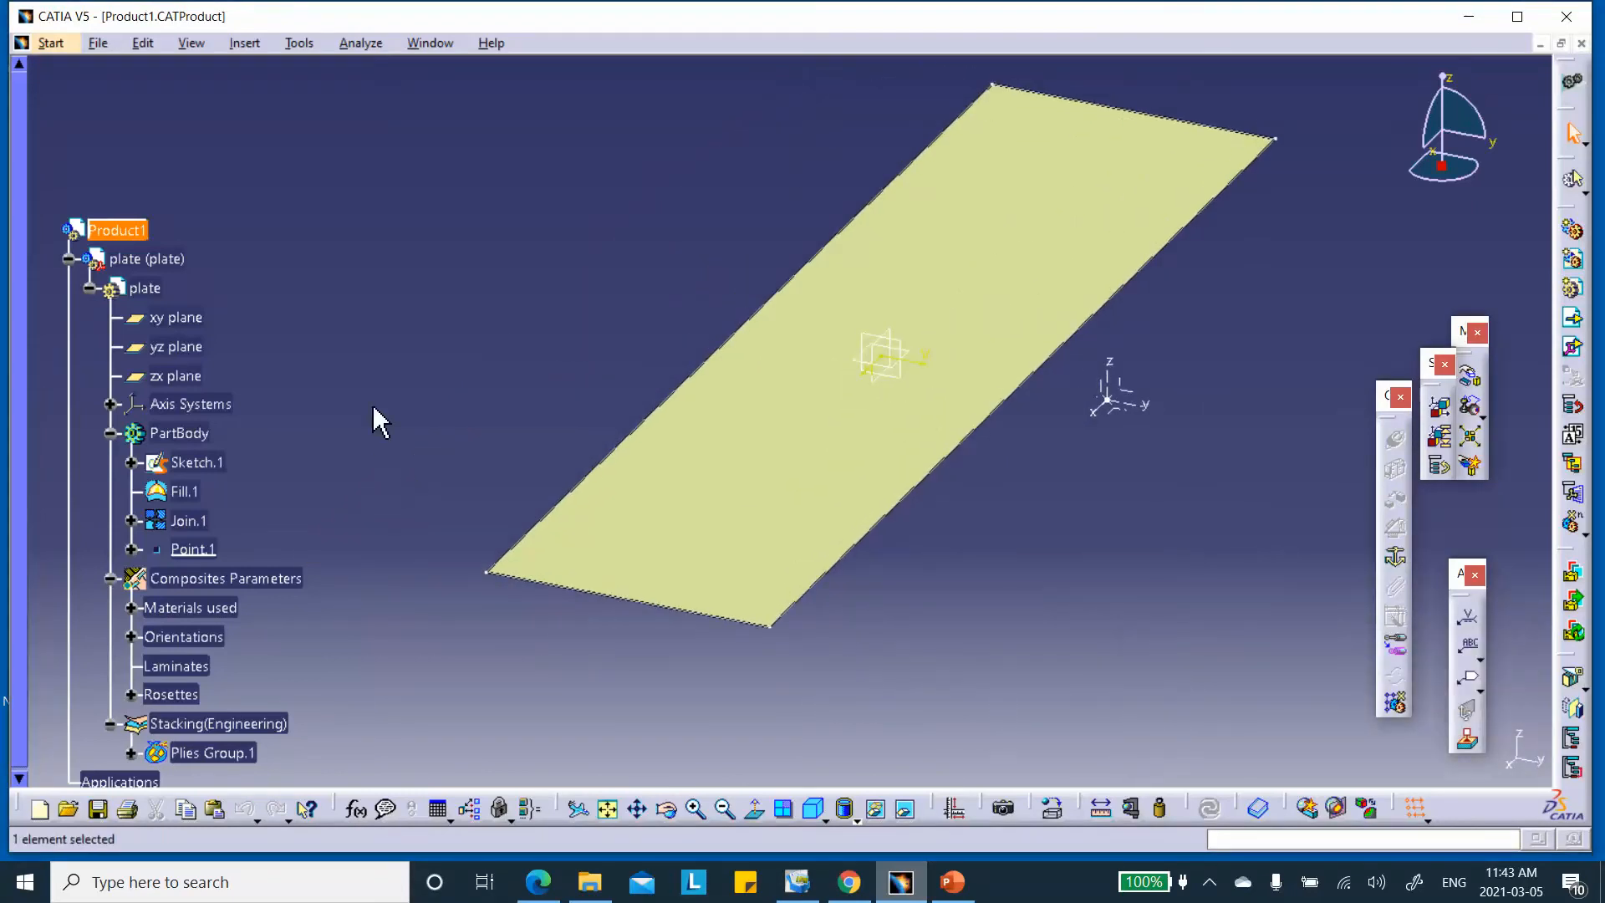
{"action": "scroll", "coordinate": [368, 408], "scroll_direction": "down", "scroll_amount": 2}
{"action": "scroll", "coordinate": [367, 408], "scroll_direction": "down", "scroll_amount": 1}
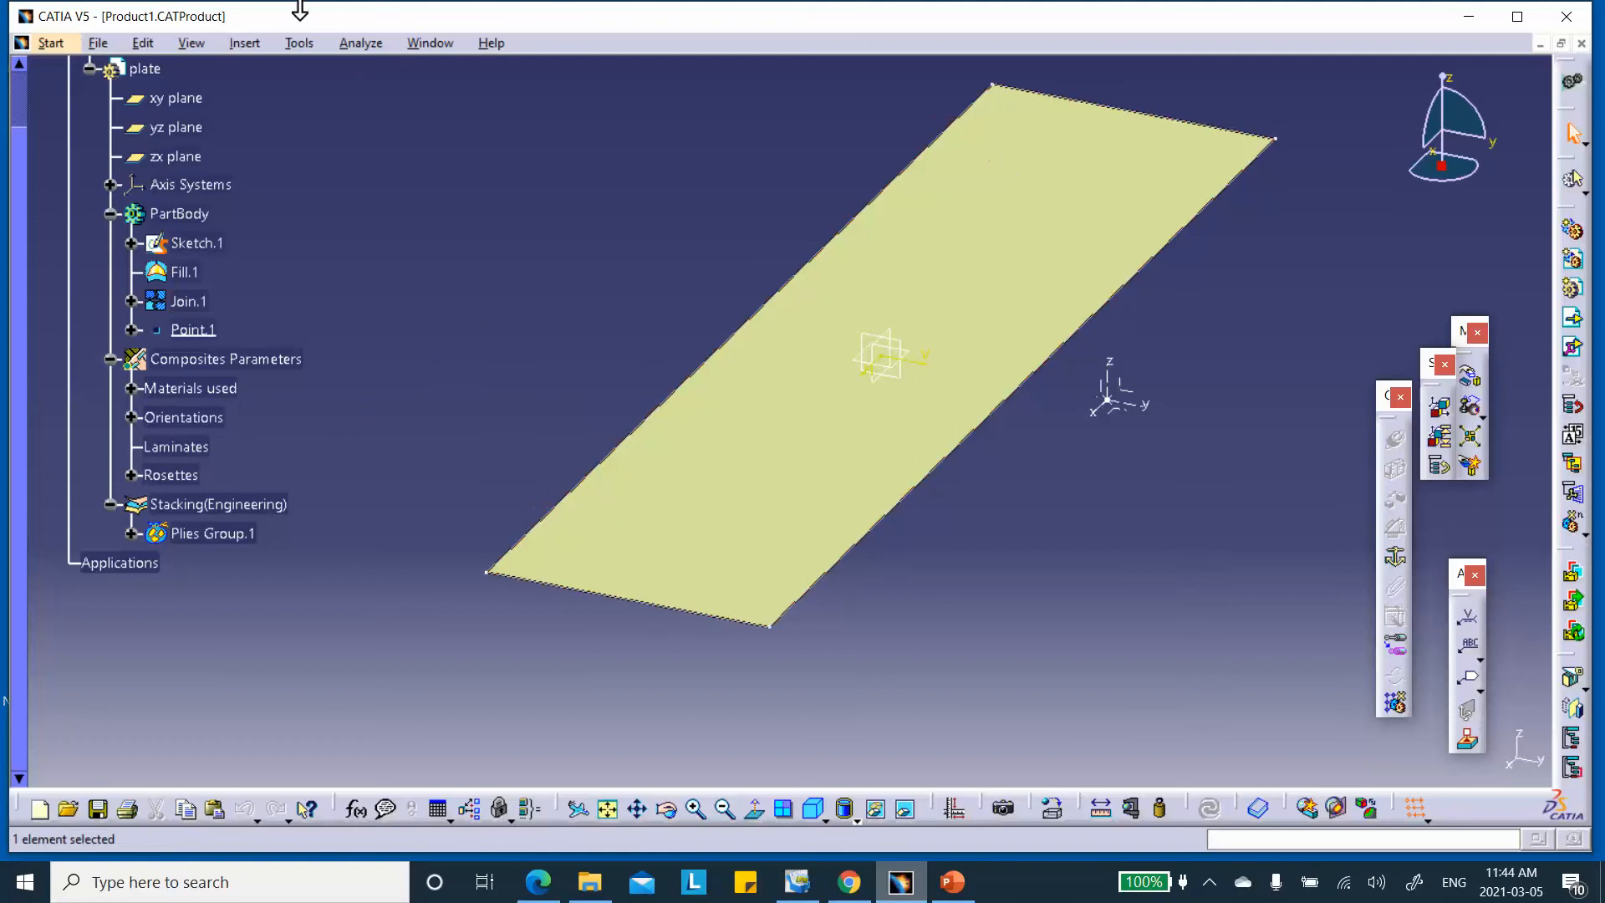
{"action": "scroll", "coordinate": [334, 218], "scroll_direction": "up", "scroll_amount": 3}
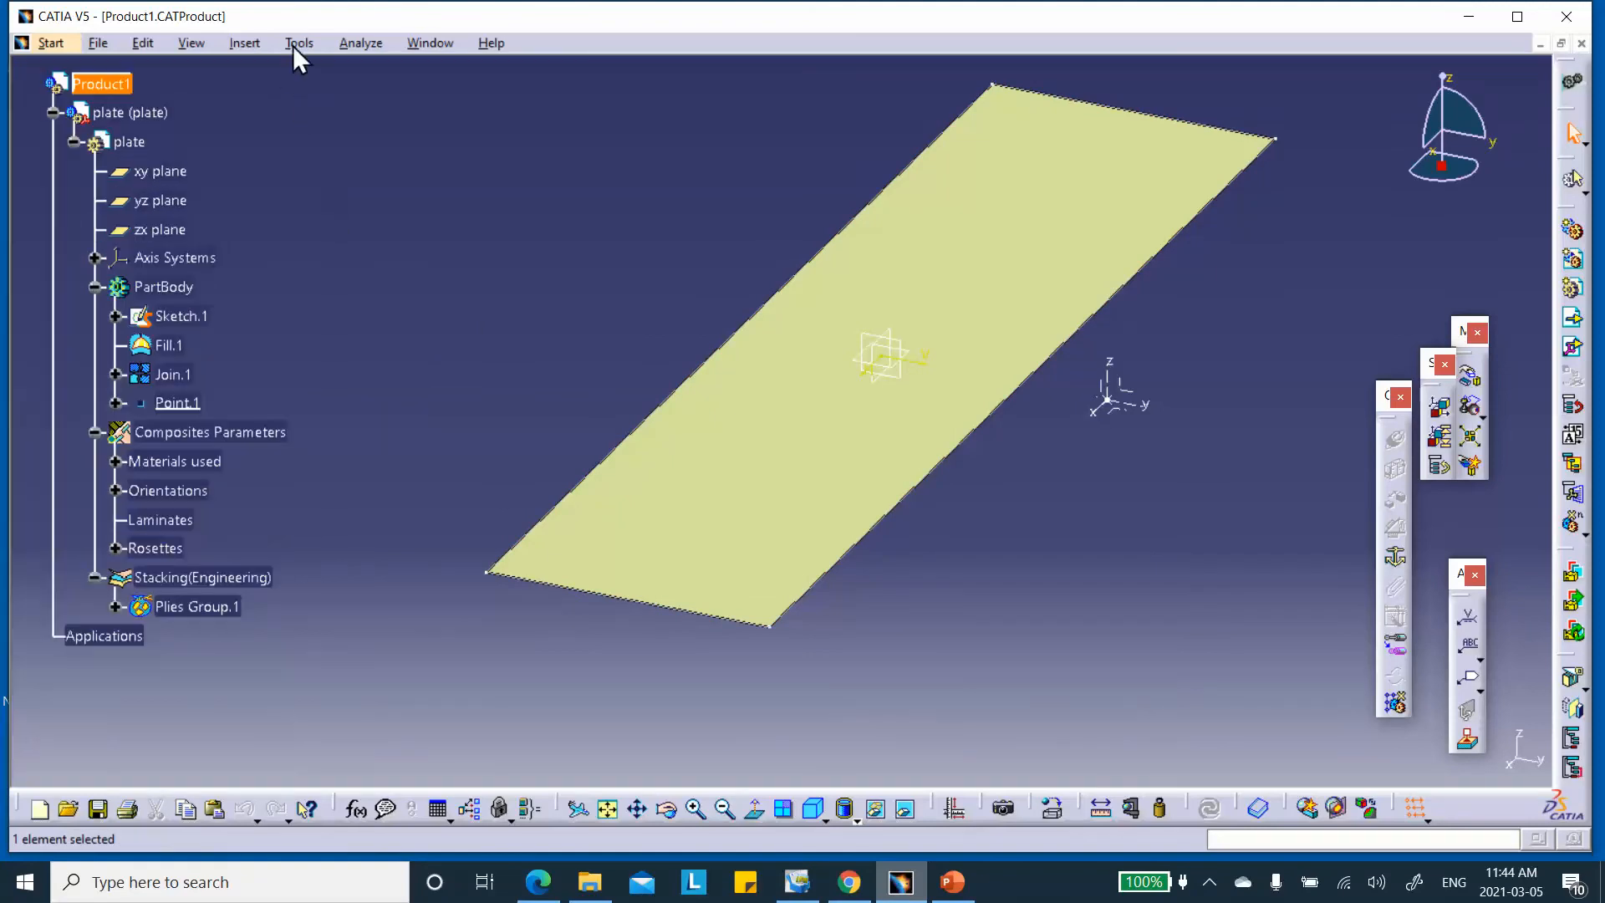
Insert a new part into Product1, keeping the assembly origin
{"action": "left_click", "coordinate": [246, 45]}
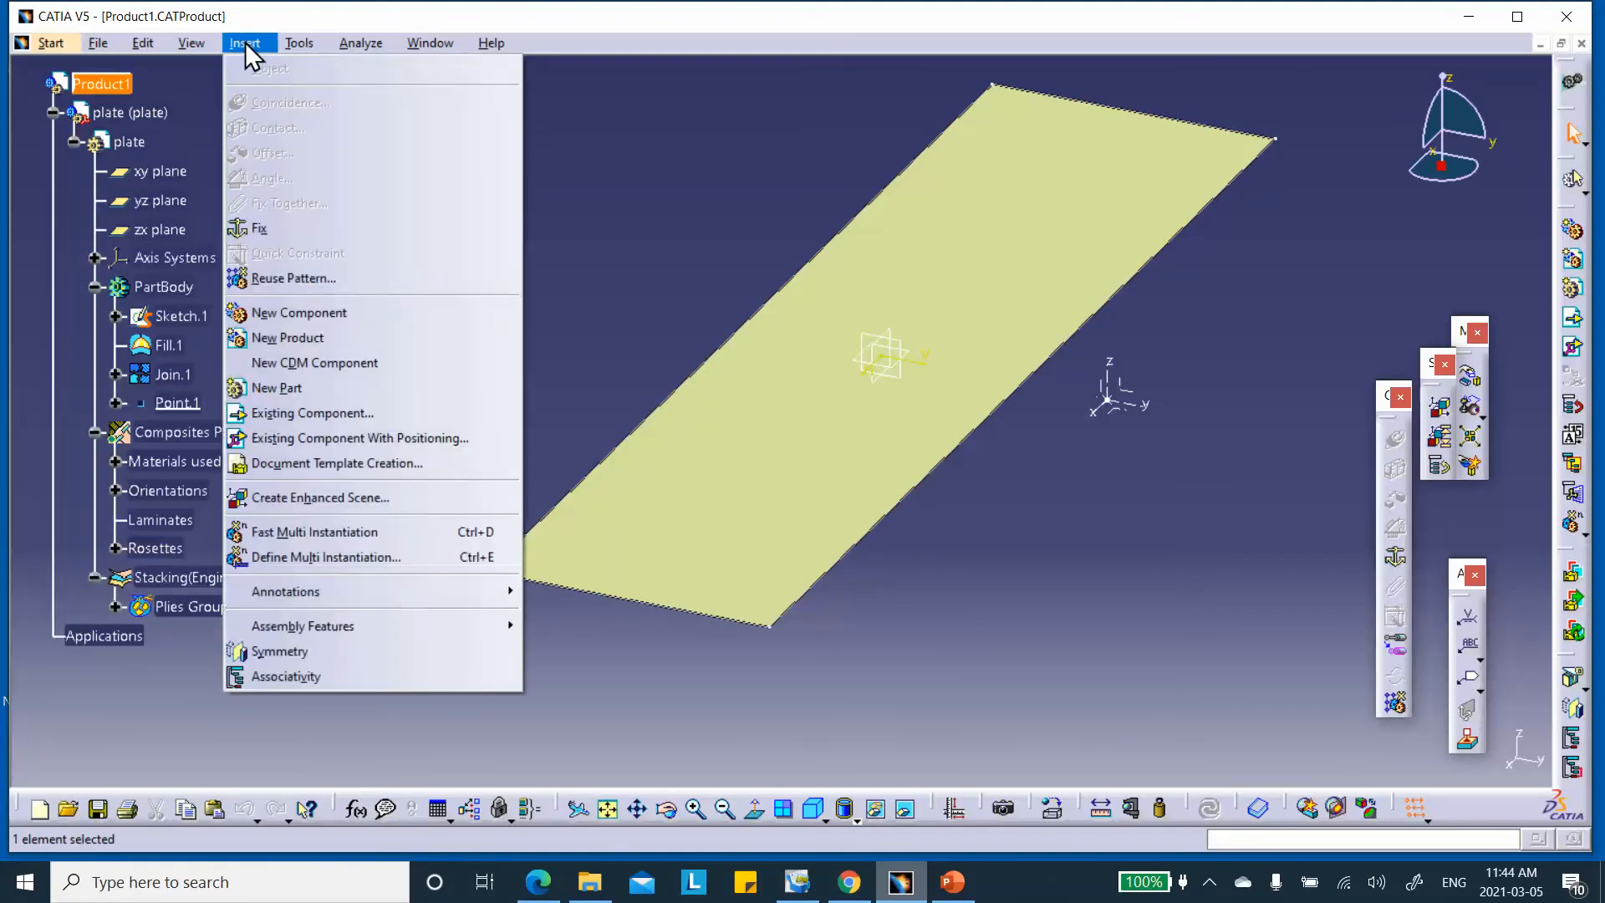
{"action": "left_click", "coordinate": [284, 388]}
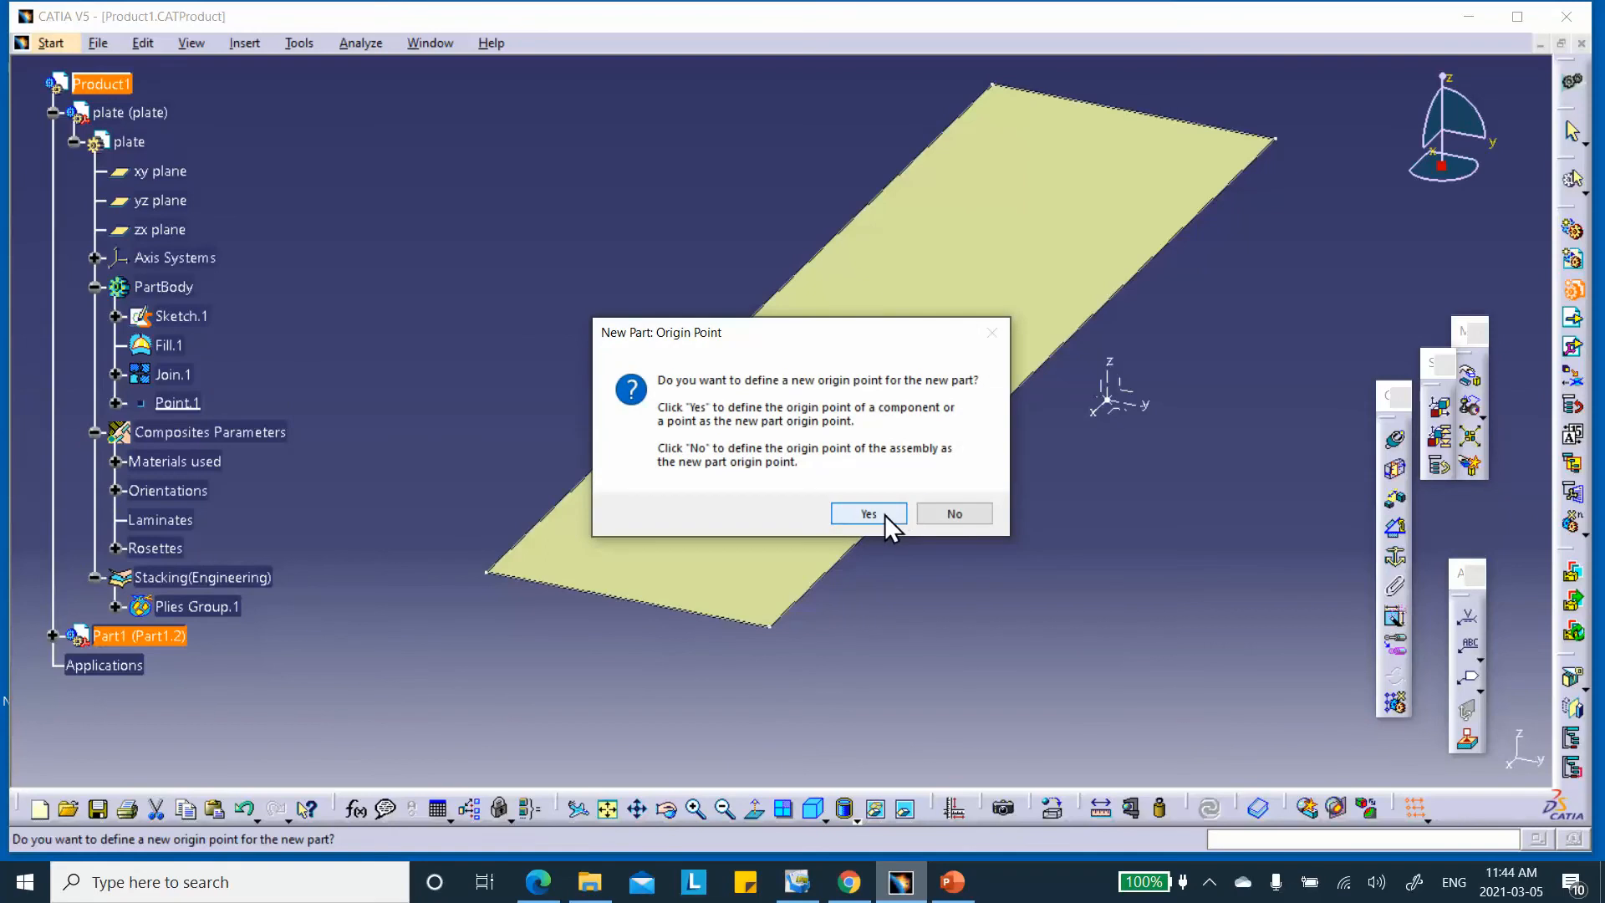
{"action": "key", "text": "Tab"}
{"action": "left_click", "coordinate": [953, 510]}
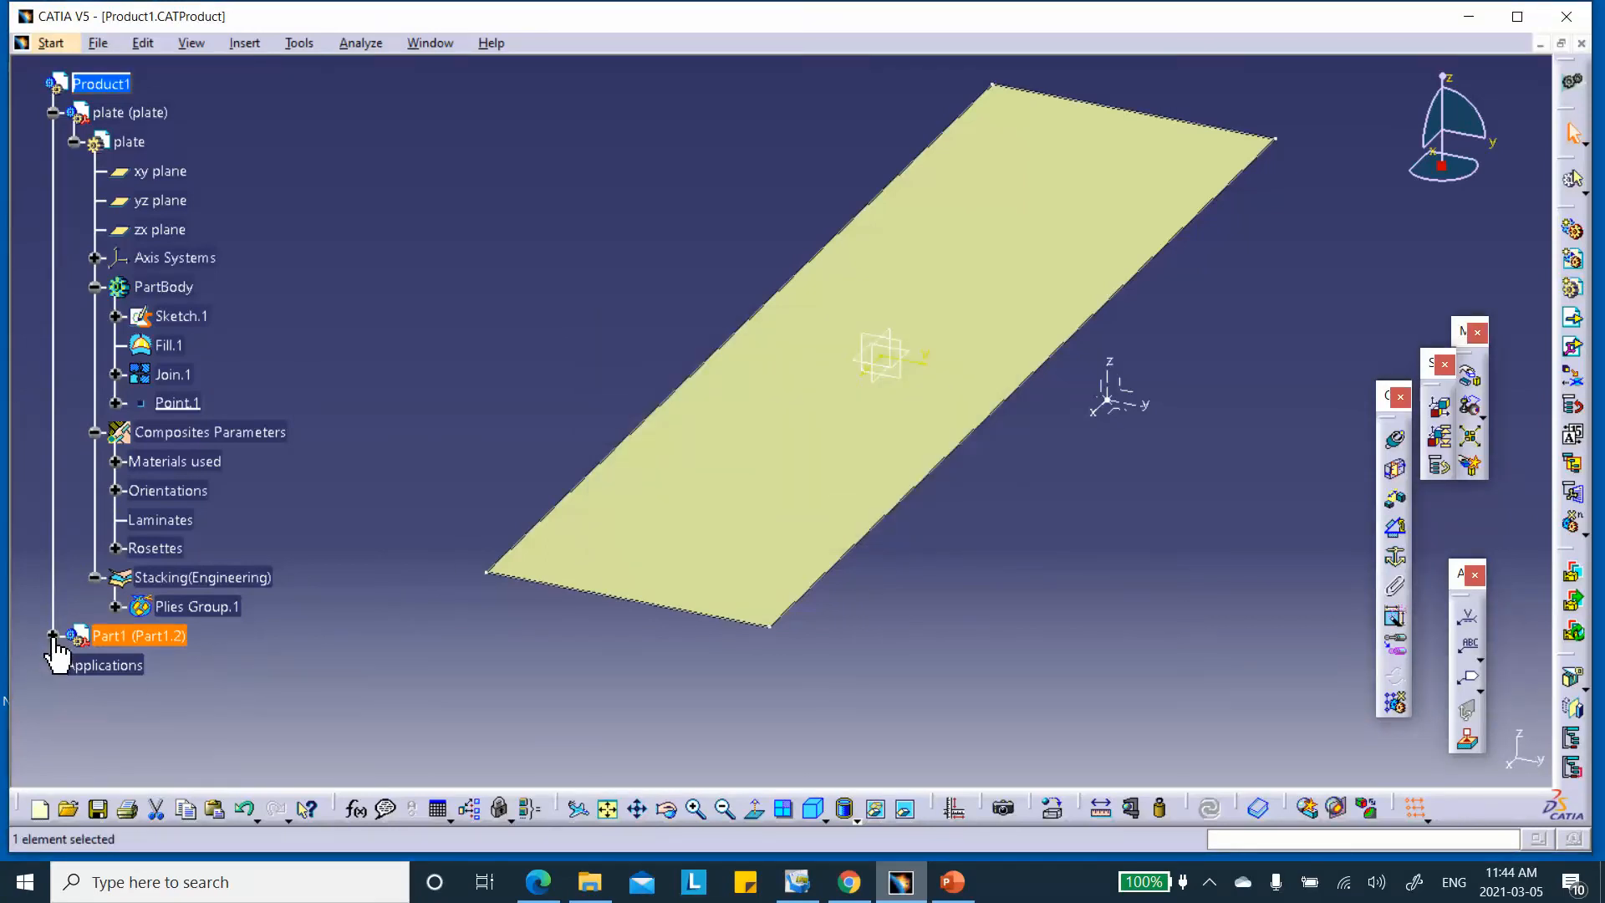
Set the new part's instance name and part number to 'punch' and open it for editing
{"action": "left_click", "coordinate": [53, 636]}
{"action": "right_click", "coordinate": [122, 635]}
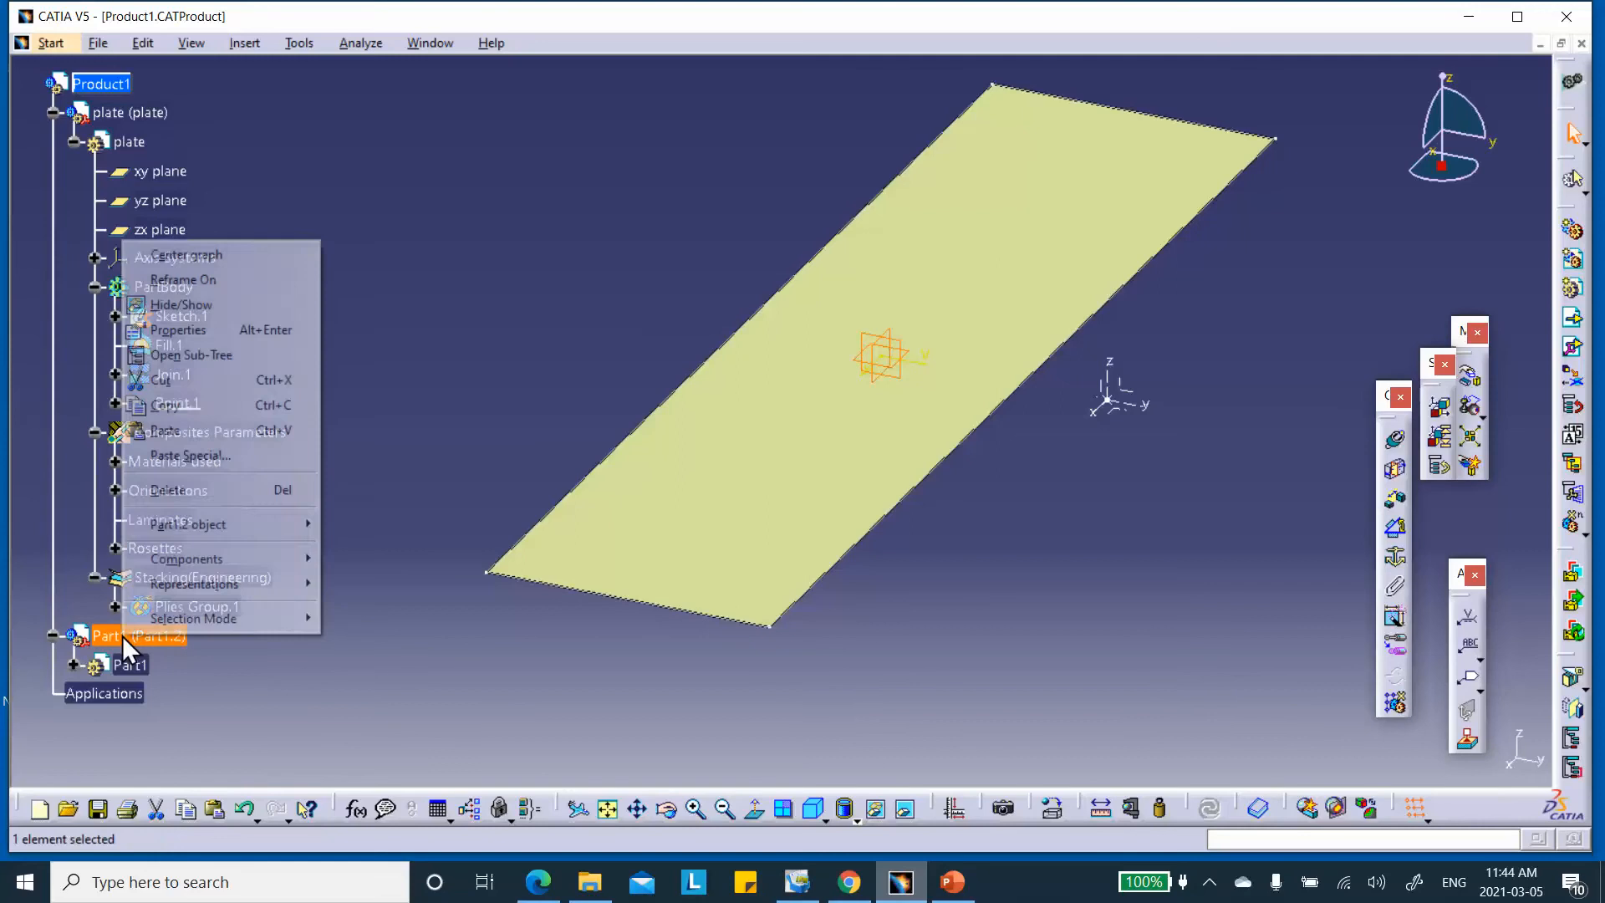
{"action": "left_click", "coordinate": [177, 328]}
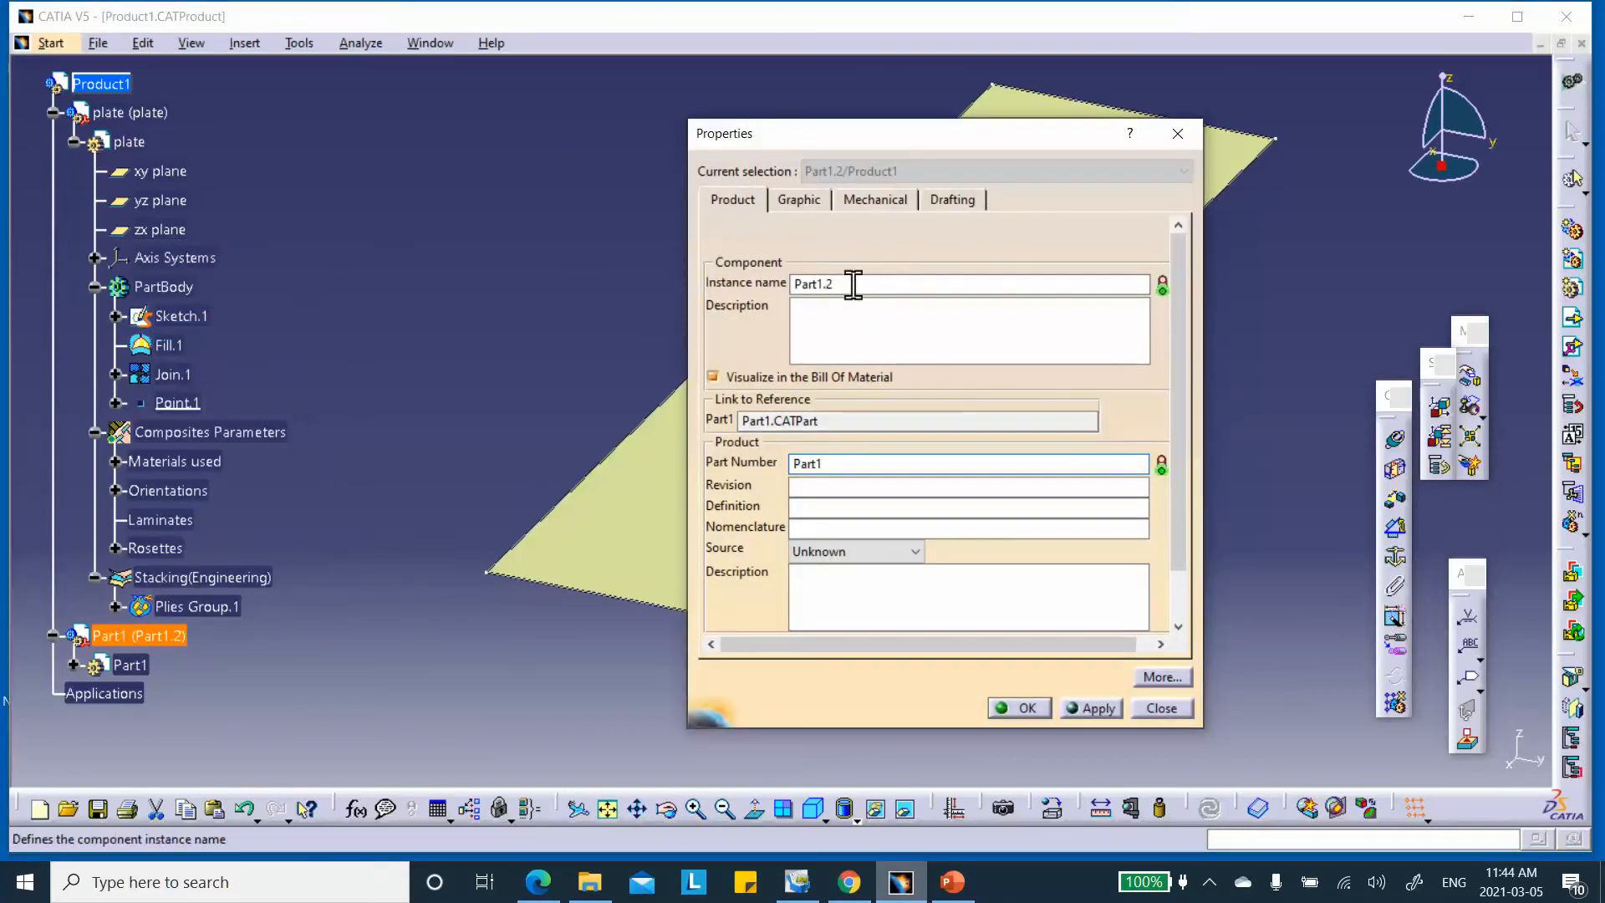
{"action": "double_click", "coordinate": [854, 284]}
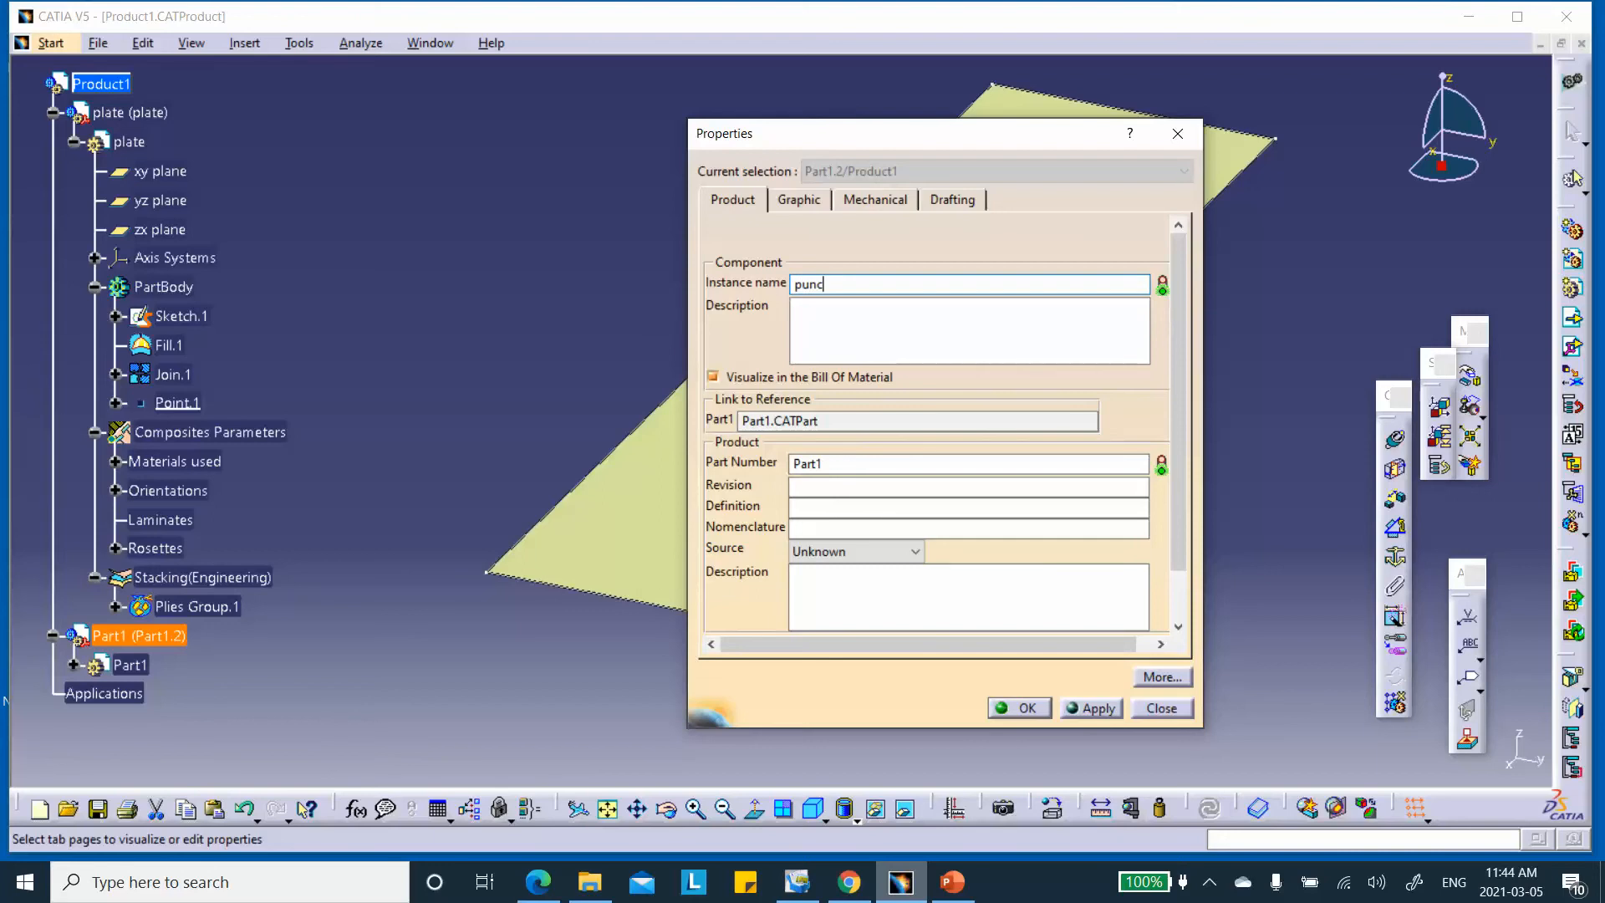
{"action": "double_click", "coordinate": [831, 464]}
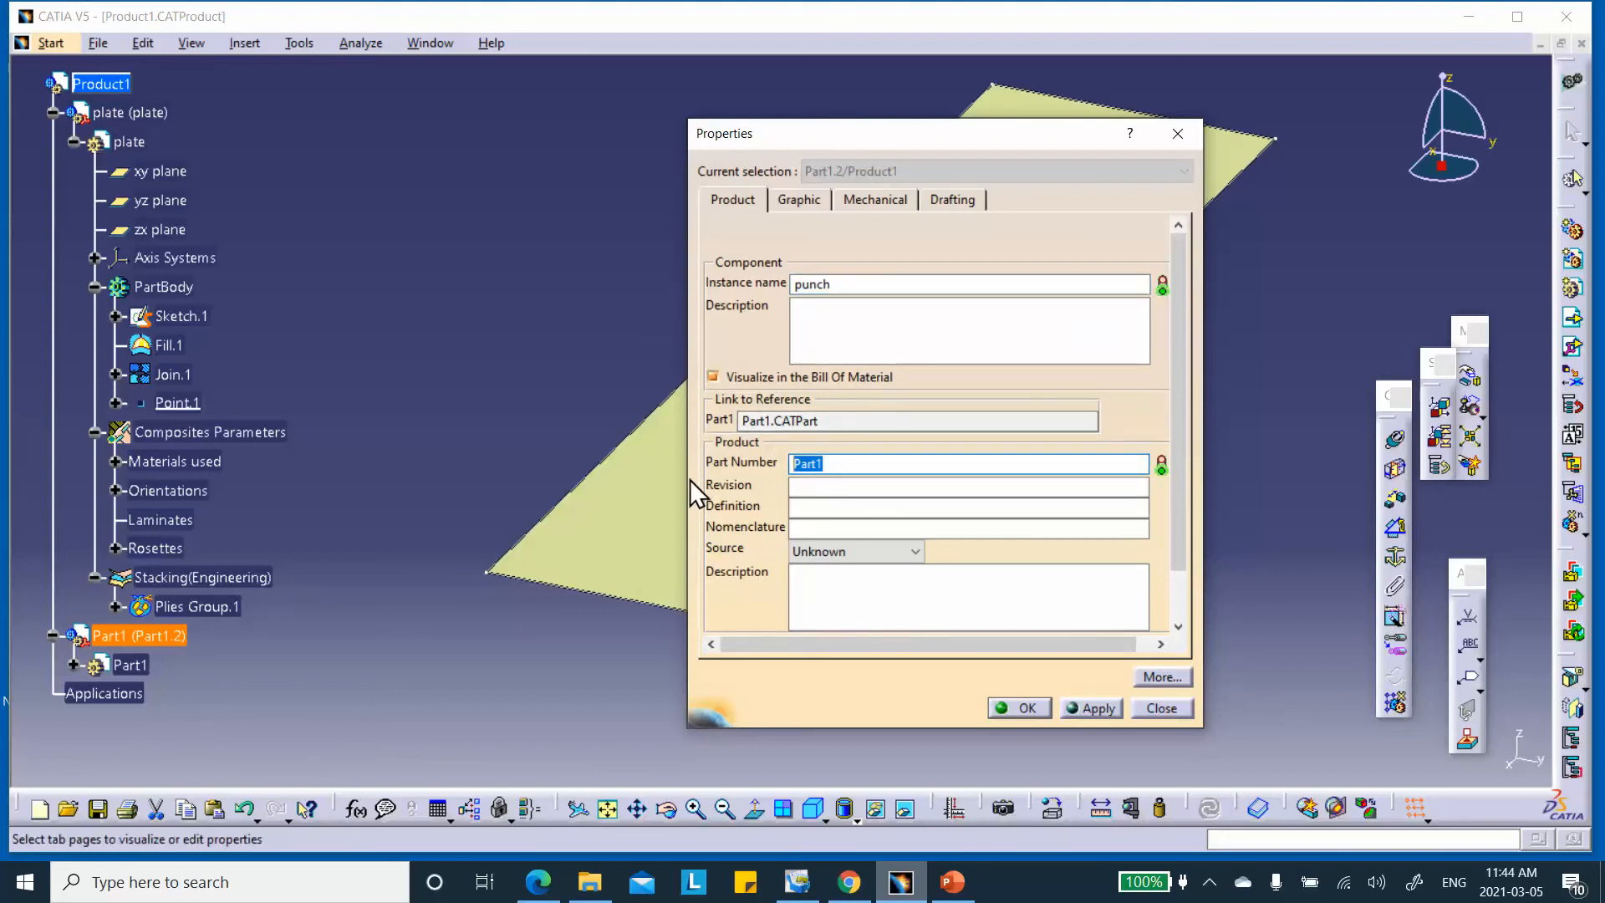
{"action": "type", "text": "punch"}
{"action": "left_click", "coordinate": [1018, 708]}
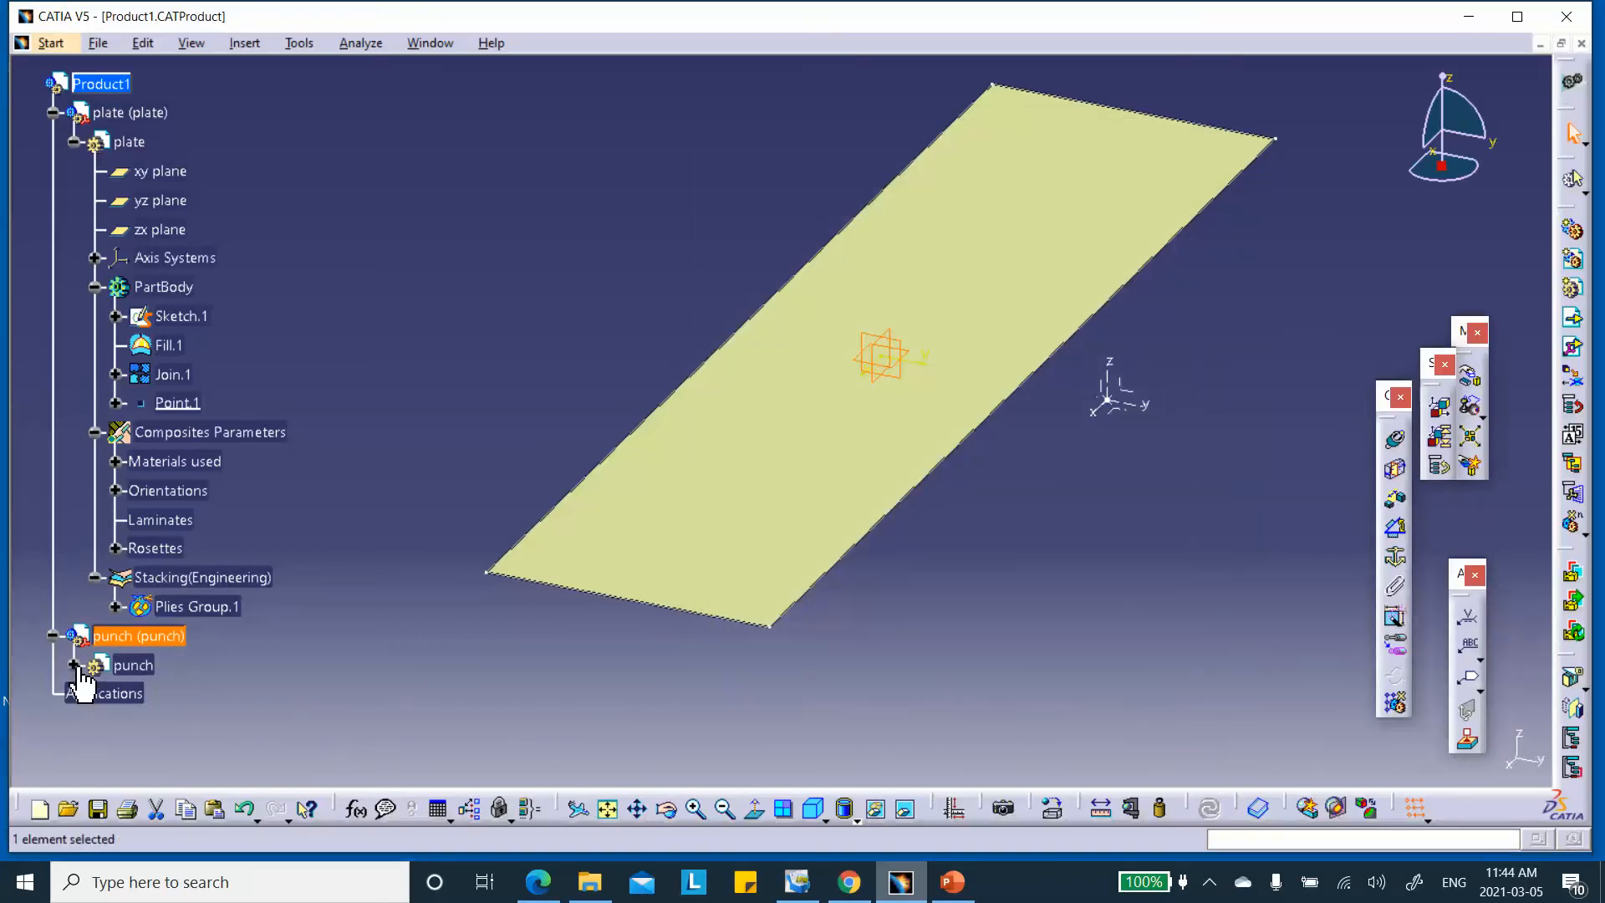
{"action": "left_click", "coordinate": [75, 664]}
{"action": "double_click", "coordinate": [144, 633]}
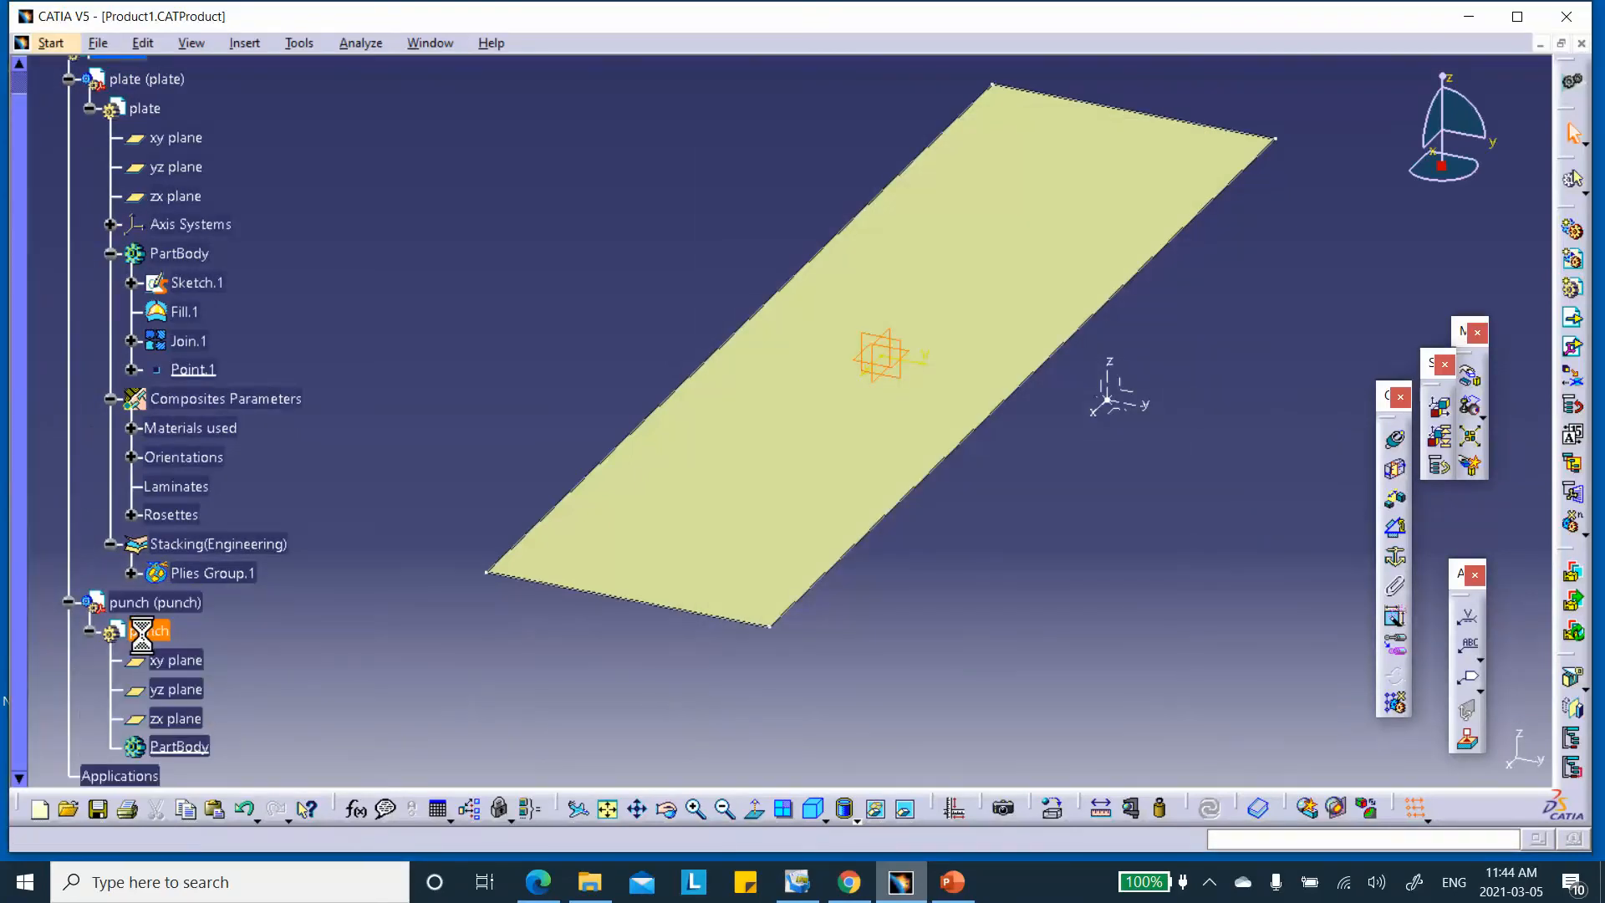
Start a sketch on the punch's zx plane and bring up the PowerPoint slide with the punch drawing
{"action": "left_click", "coordinate": [881, 369]}
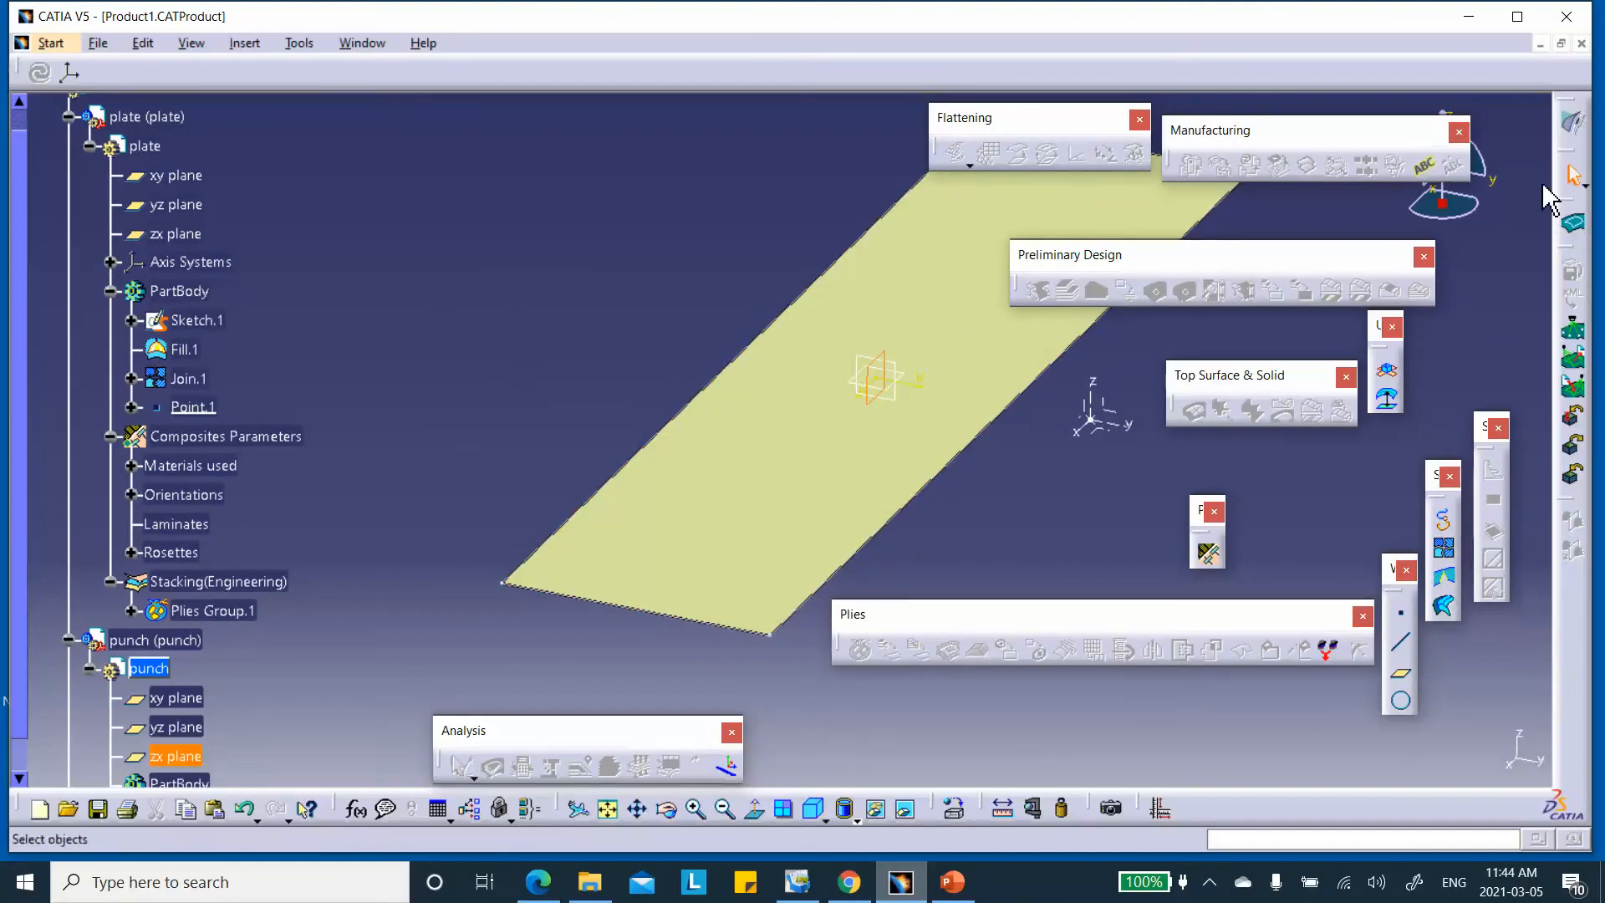
{"action": "left_click", "coordinate": [1572, 122]}
{"action": "left_click", "coordinate": [1212, 224]}
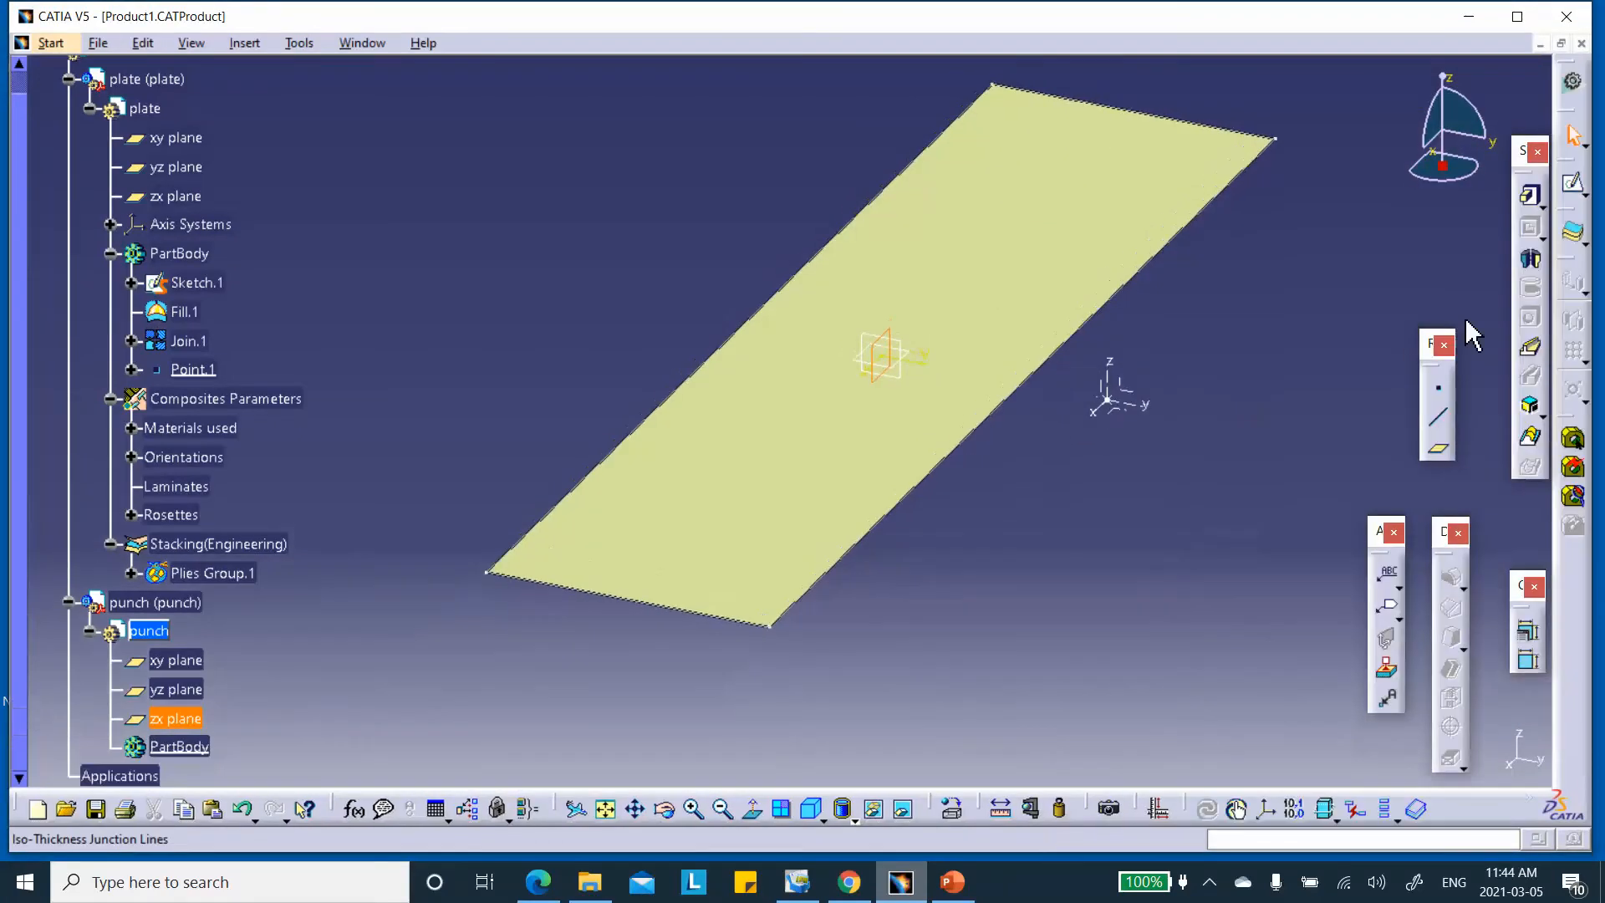
{"action": "left_click", "coordinate": [1572, 183]}
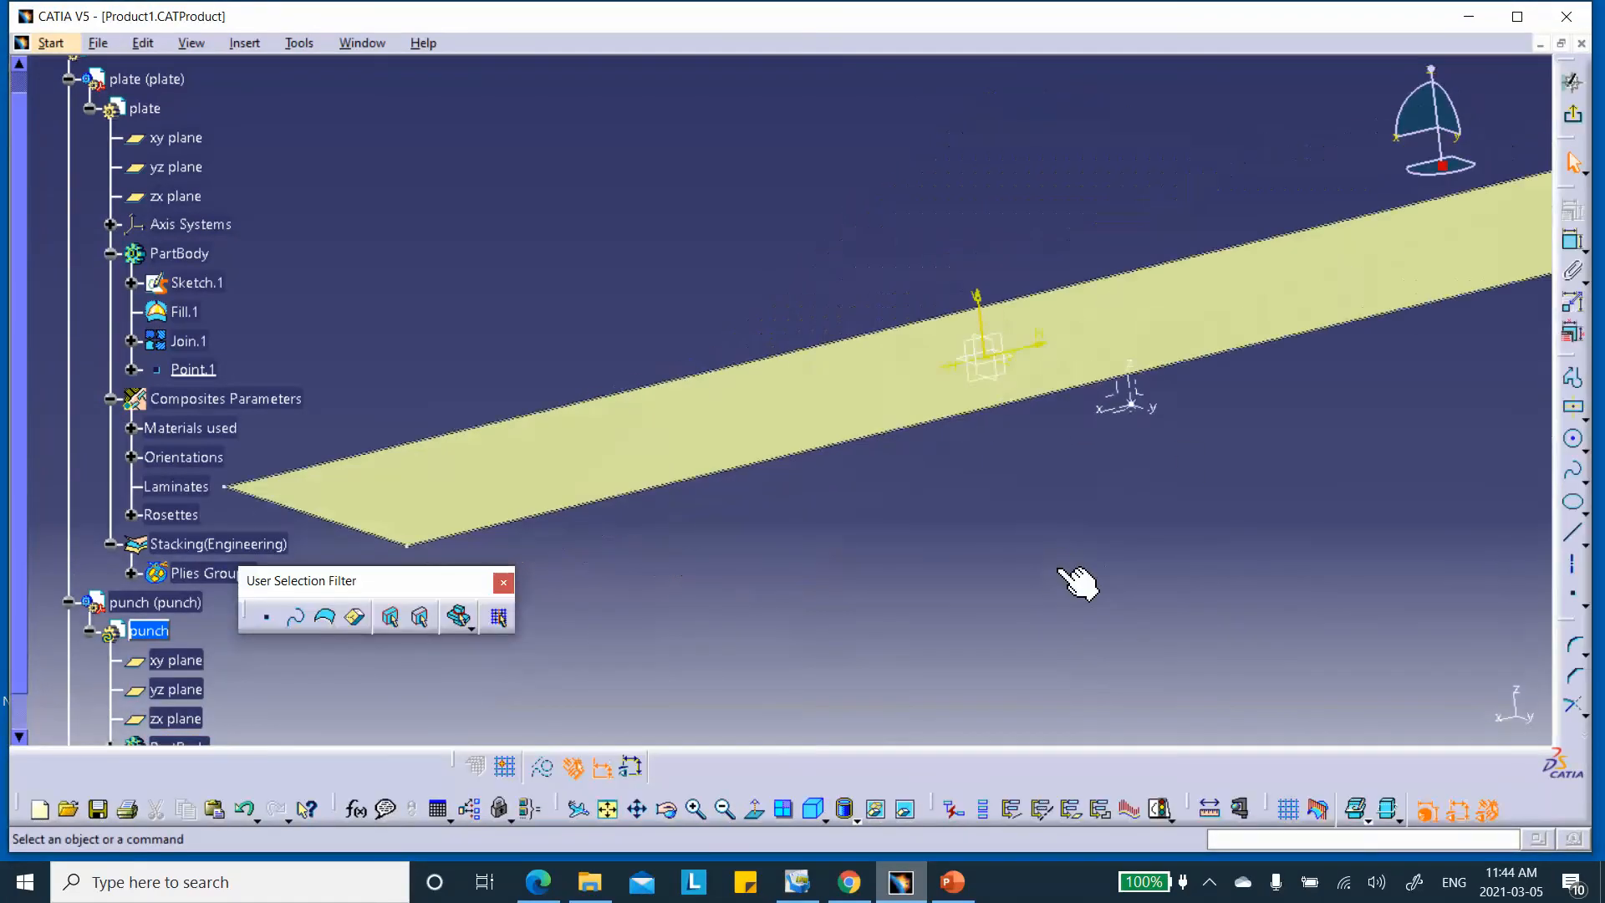
{"action": "left_click", "coordinate": [952, 881]}
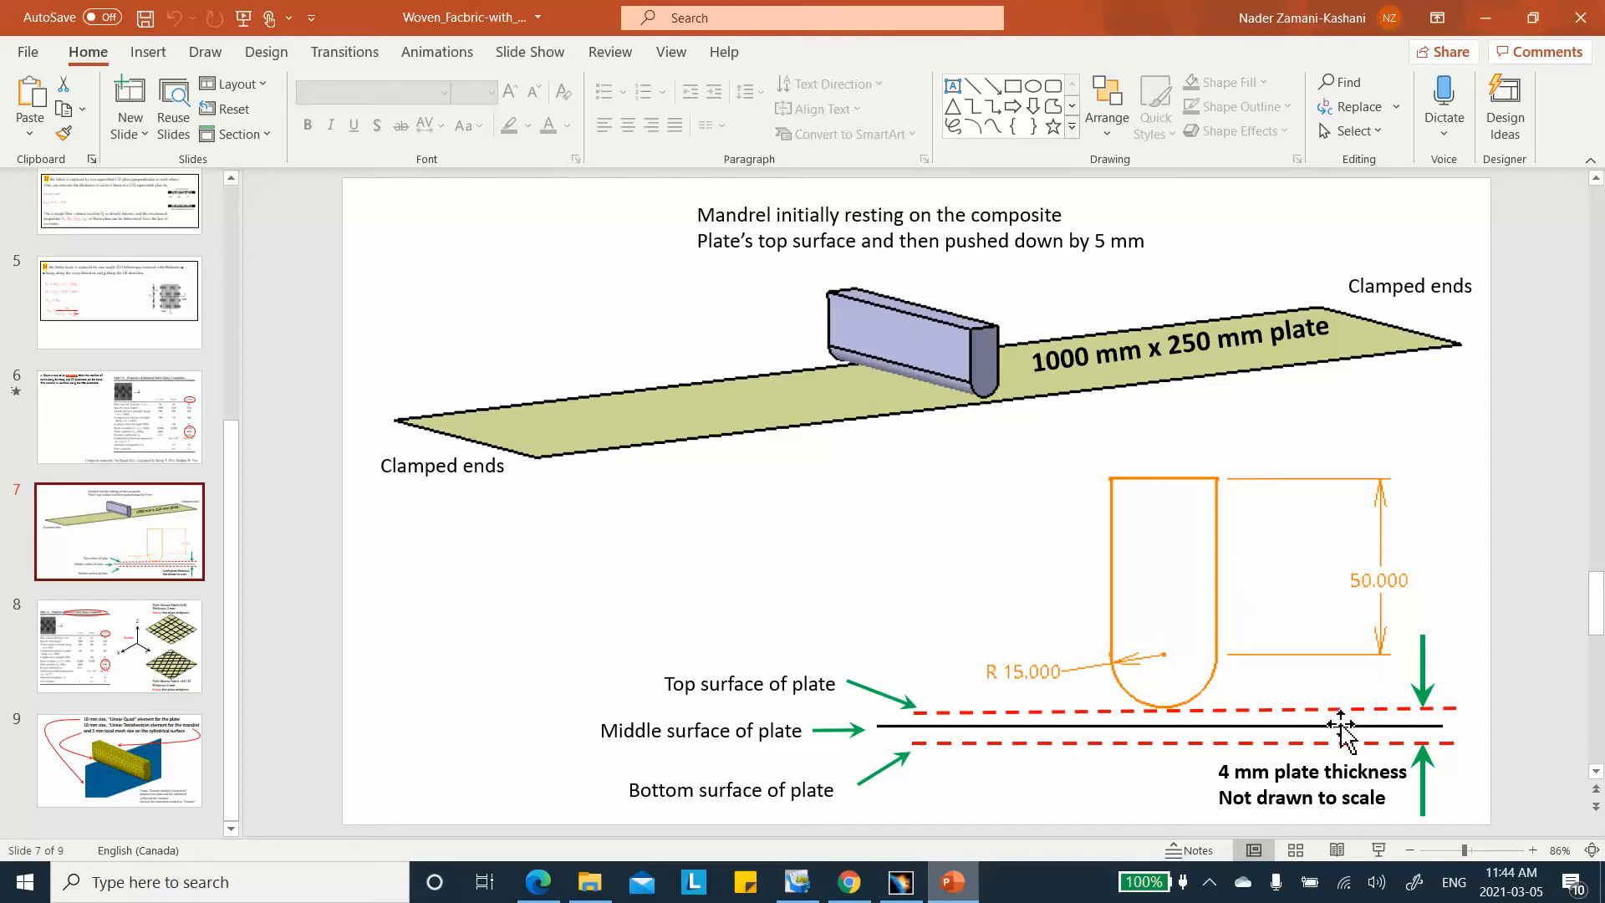
Minimize the PowerPoint slide and zoom out in CATIA to see the whole plate edge
{"action": "left_click", "coordinate": [1468, 21]}
{"action": "mouse_move", "coordinate": [1116, 436]}
{"action": "middle_mouse_down"}
{"action": "mouse_move", "coordinate": [1121, 344]}
{"action": "mouse_move", "coordinate": [1056, 340]}
{"action": "mouse_move", "coordinate": [1050, 394]}
{"action": "middle_mouse_up"}
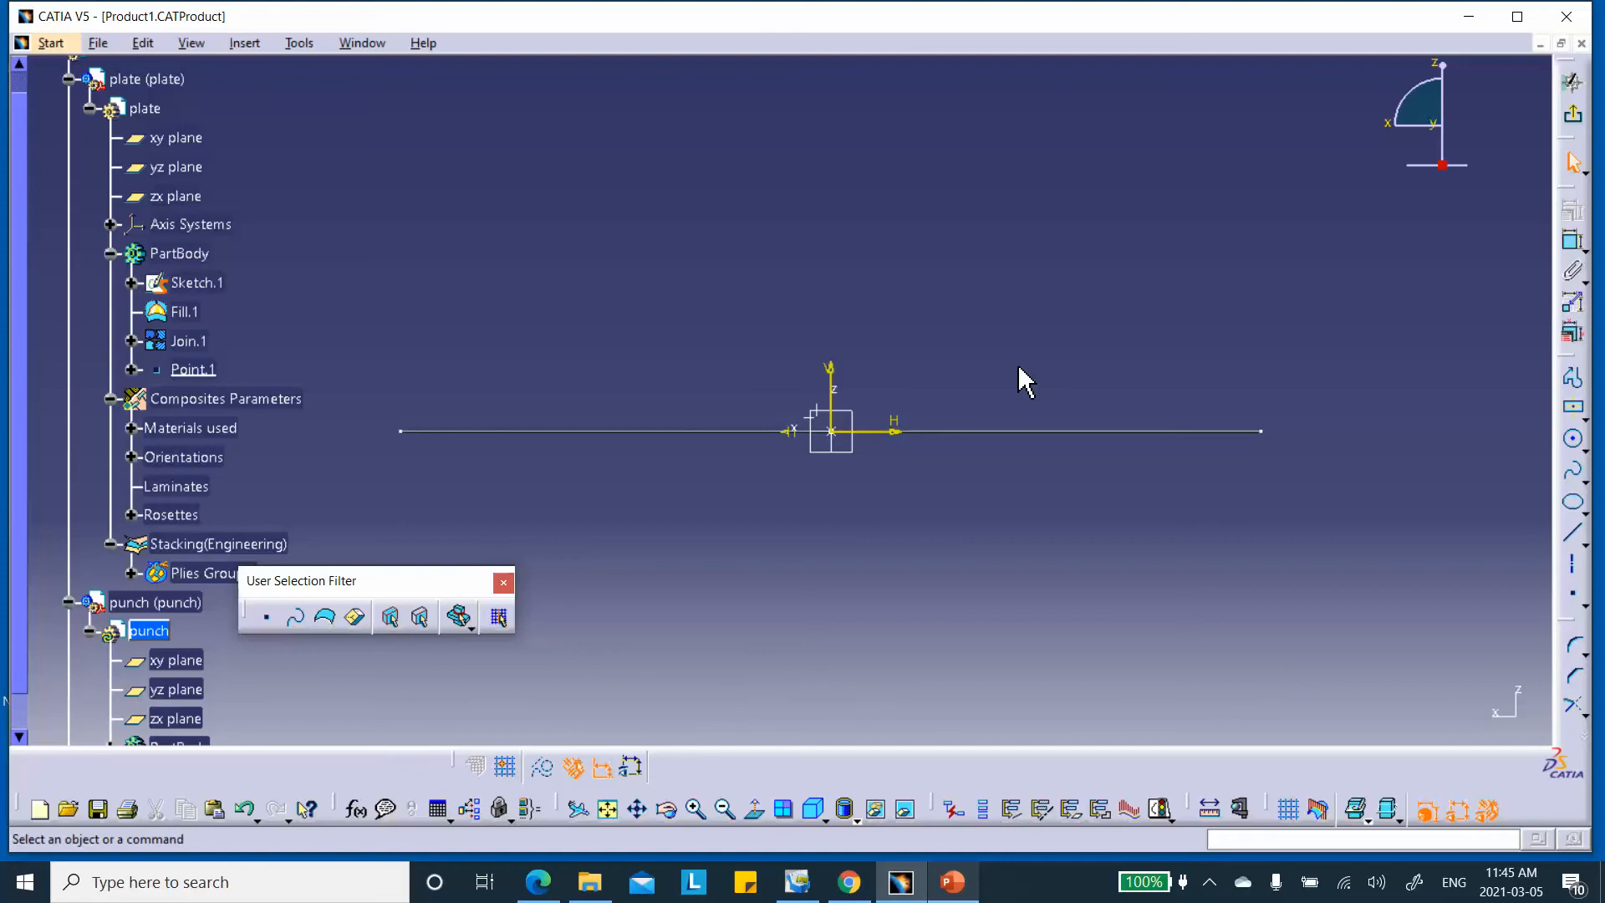
Draw a closed U-shaped line-and-arc punch profile above the plate
{"action": "middle_click_drag", "start_coordinate": [876, 324], "coordinate": [845, 287]}
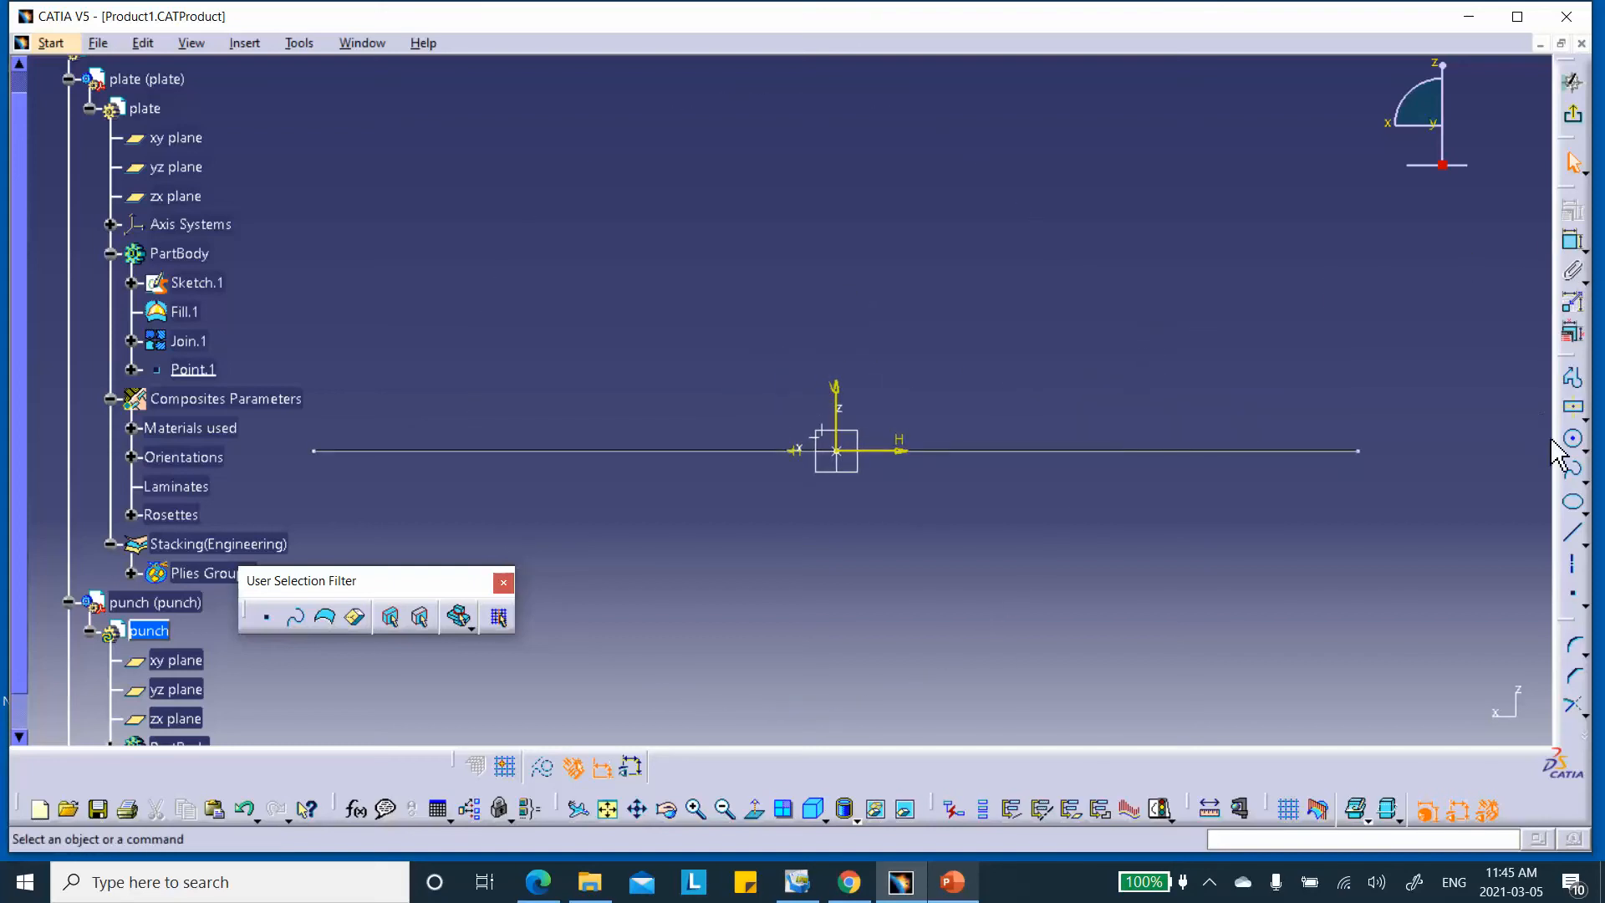
{"action": "left_click", "coordinate": [1575, 381]}
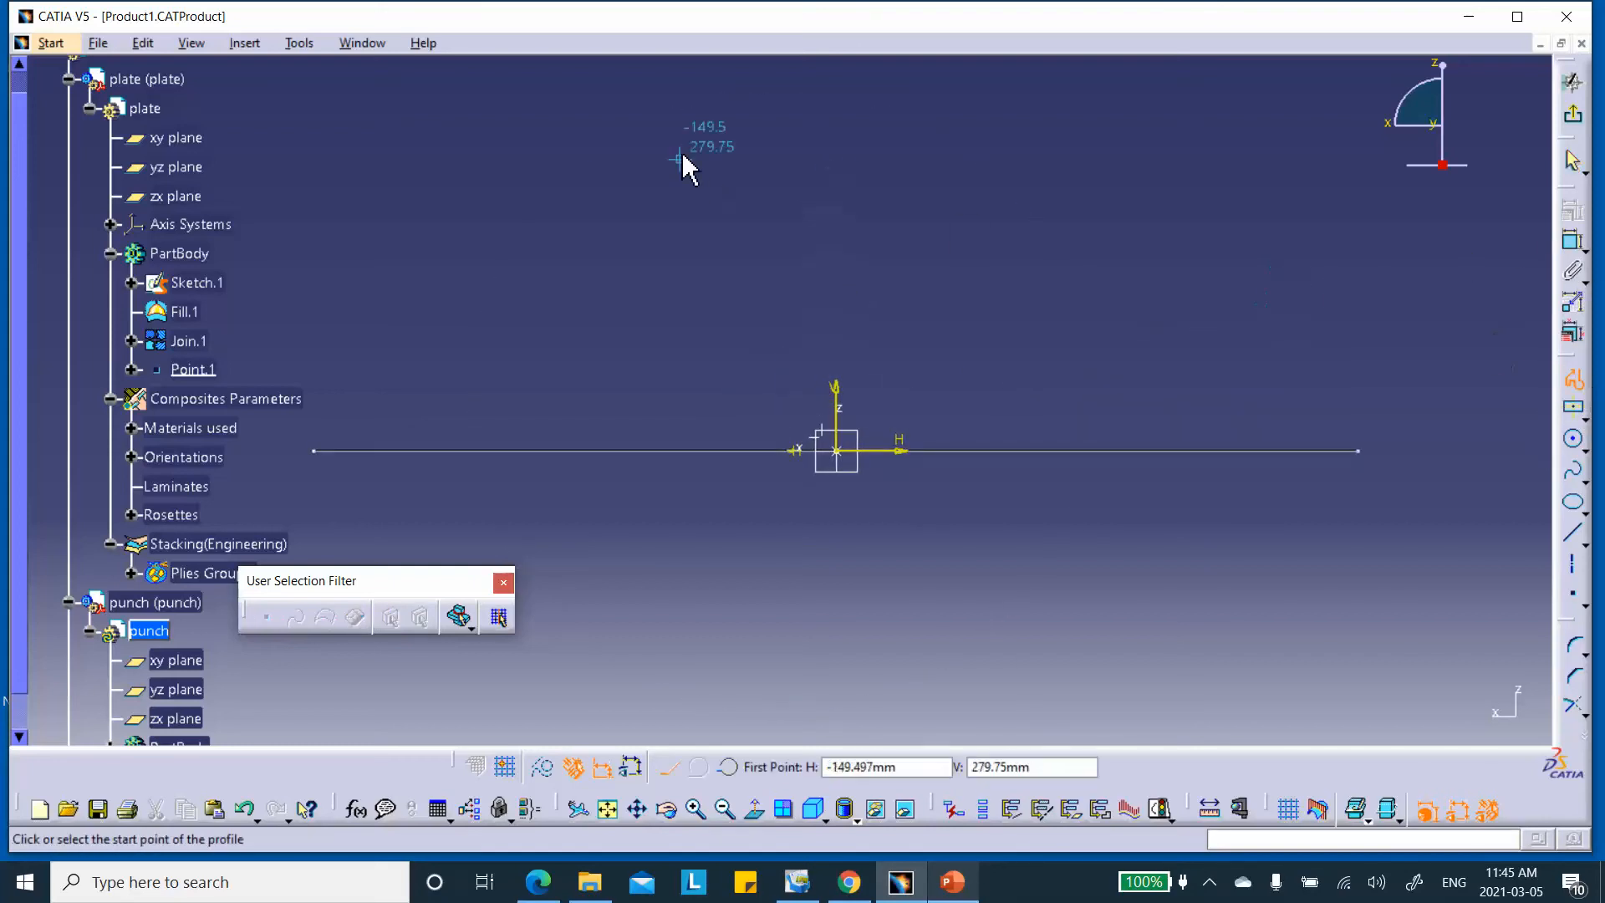
{"action": "left_click", "coordinate": [752, 129]}
{"action": "left_click", "coordinate": [886, 130]}
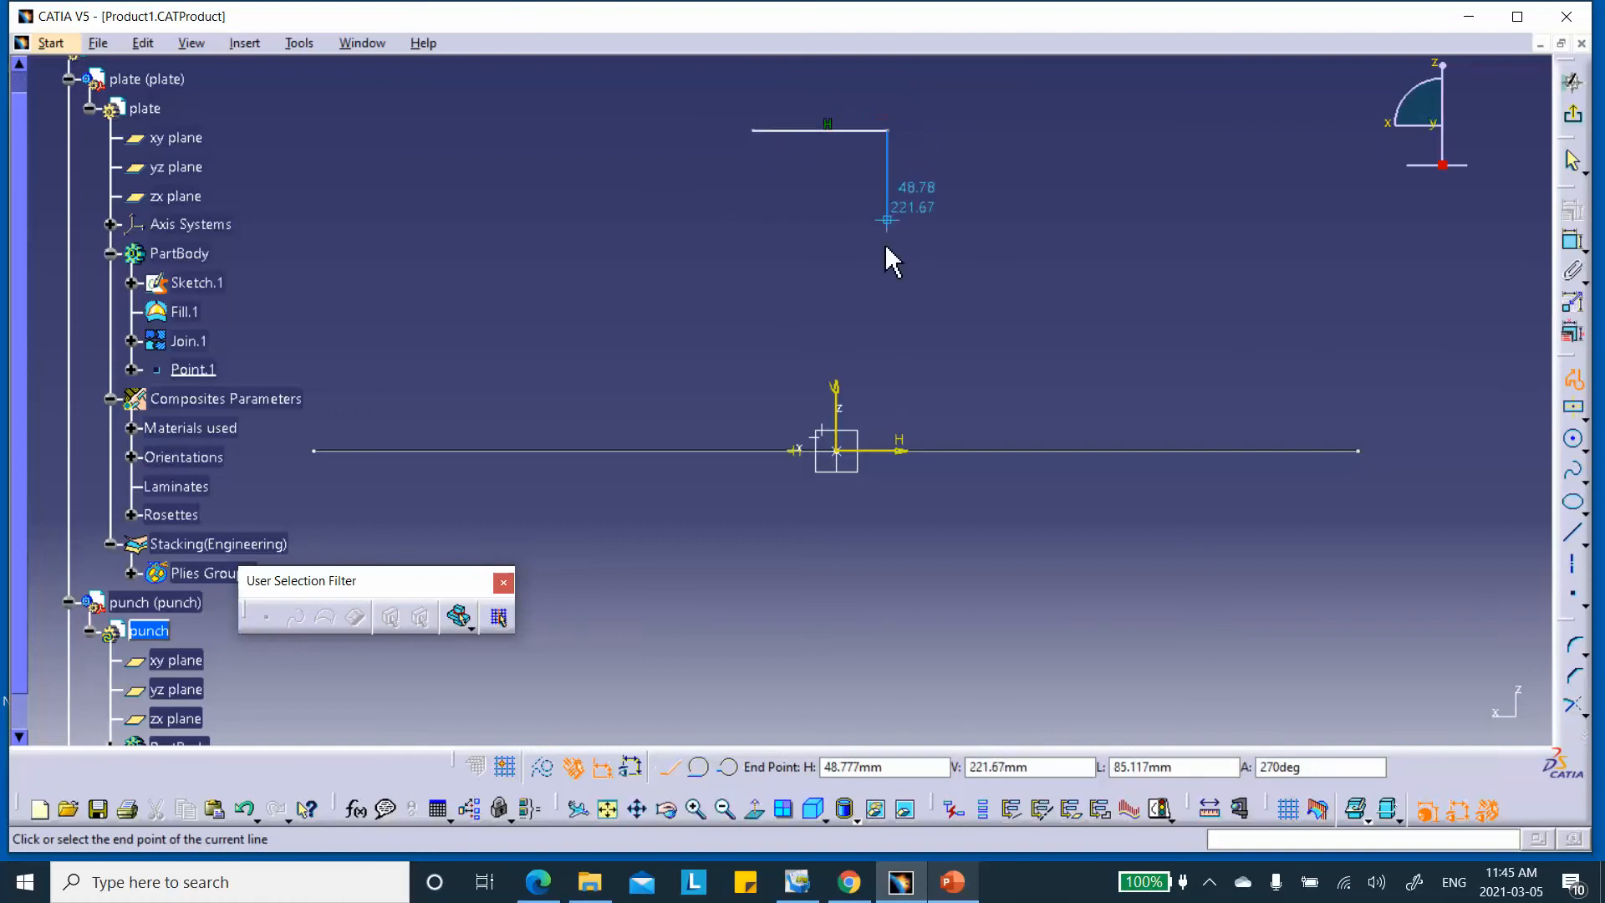
{"action": "left_click", "coordinate": [886, 340]}
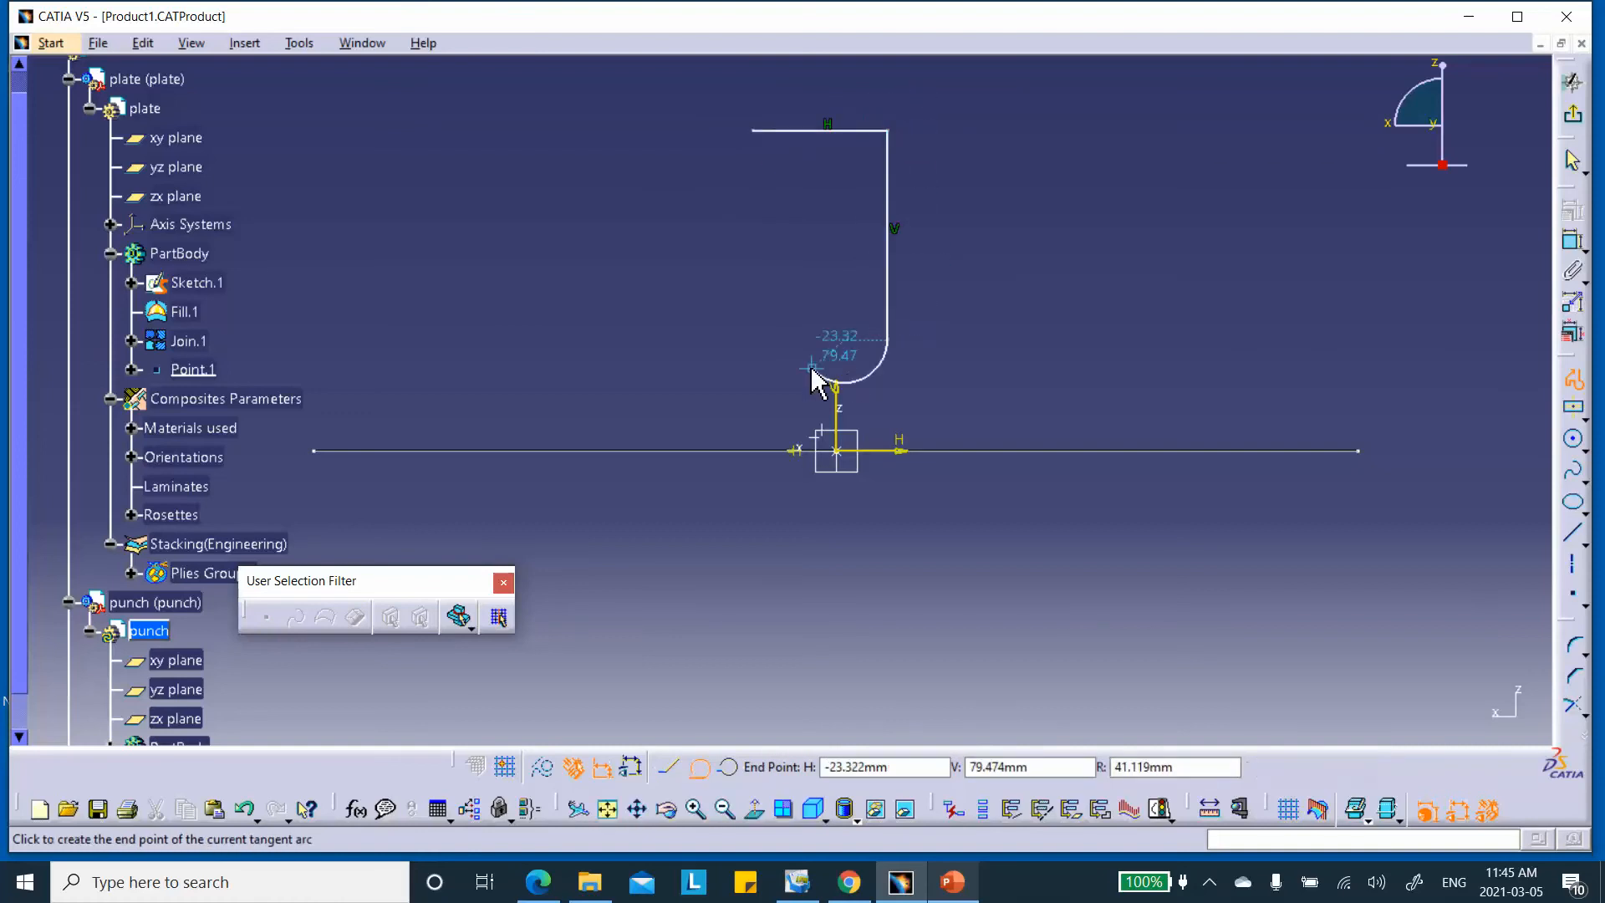
{"action": "left_click", "coordinate": [753, 339]}
{"action": "double_click", "coordinate": [751, 130]}
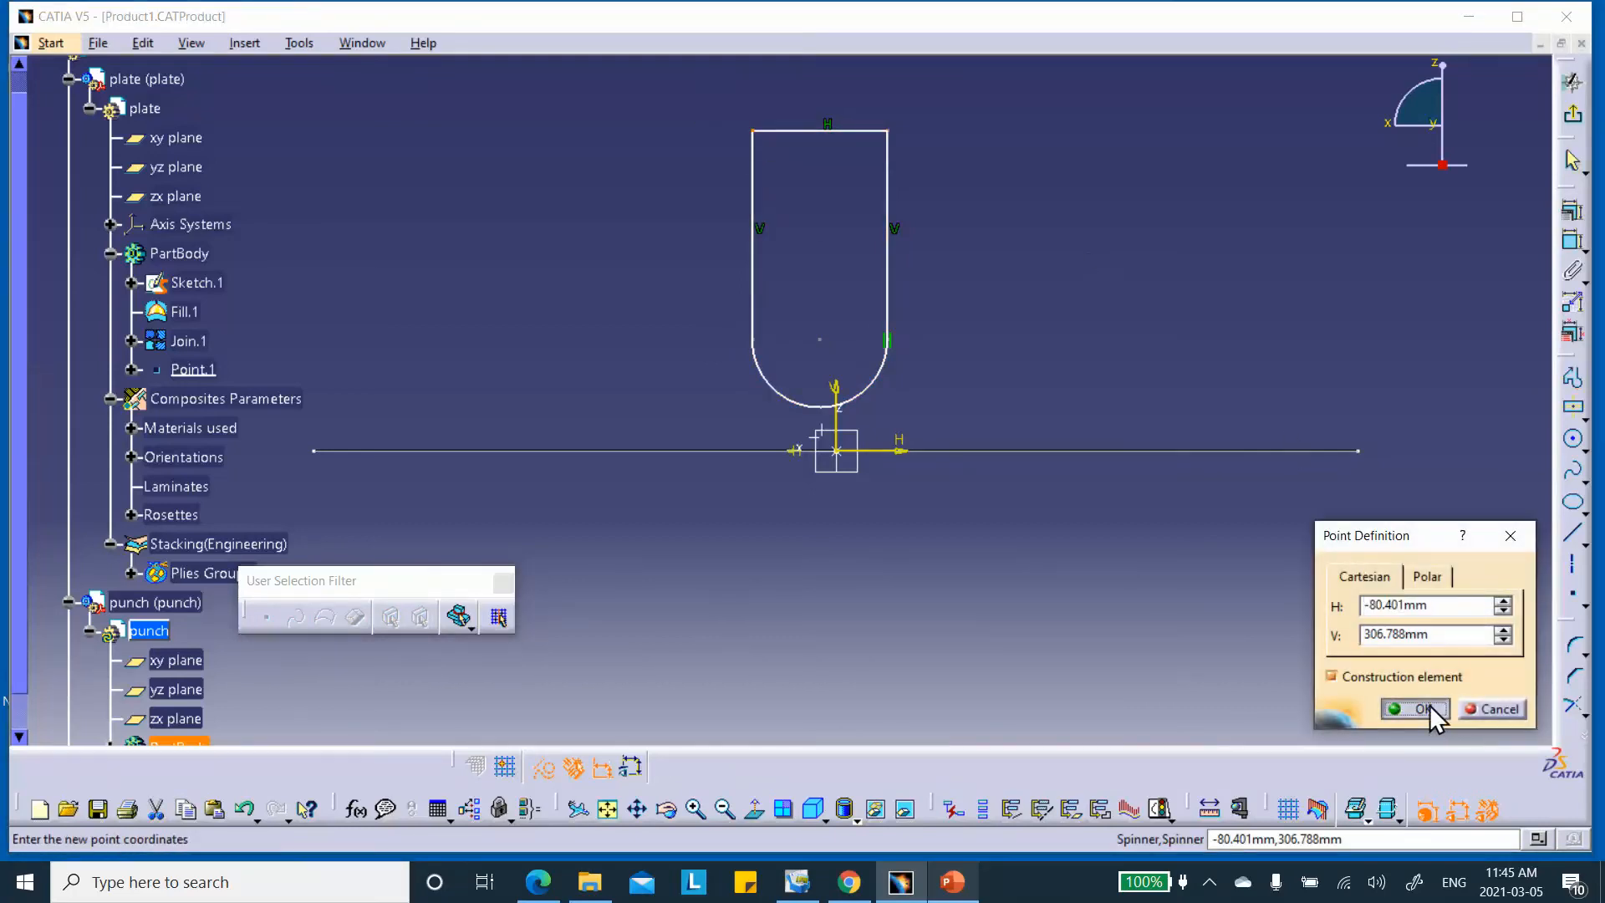
{"action": "left_click", "coordinate": [1424, 704]}
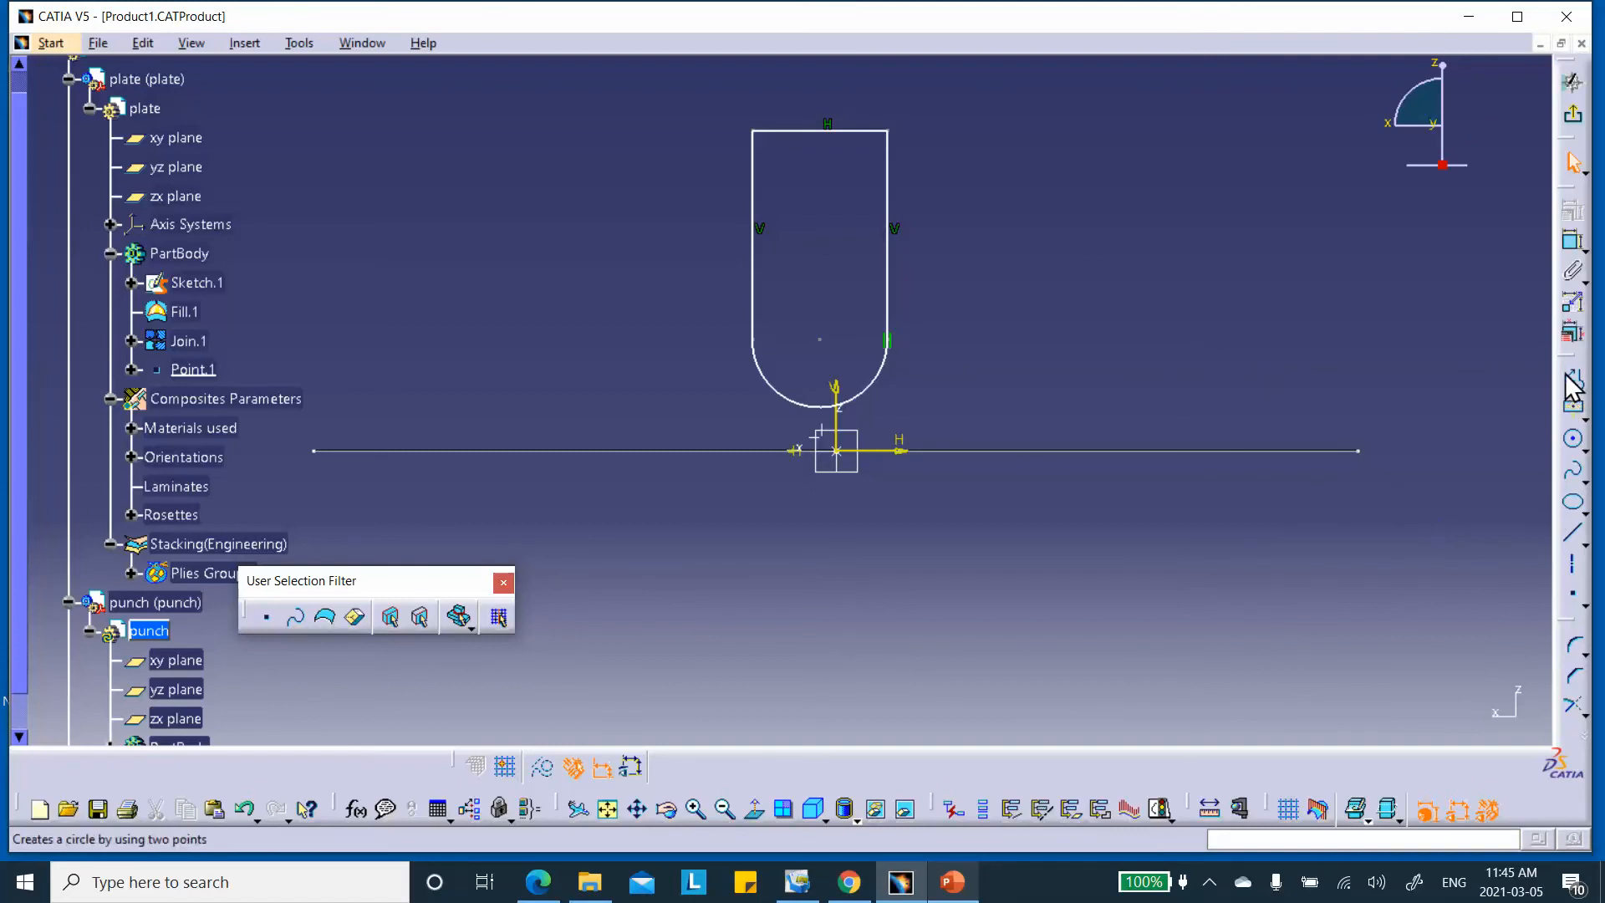
Make the profile's left side tangent to the bottom arc
{"action": "left_click", "coordinate": [752, 308]}
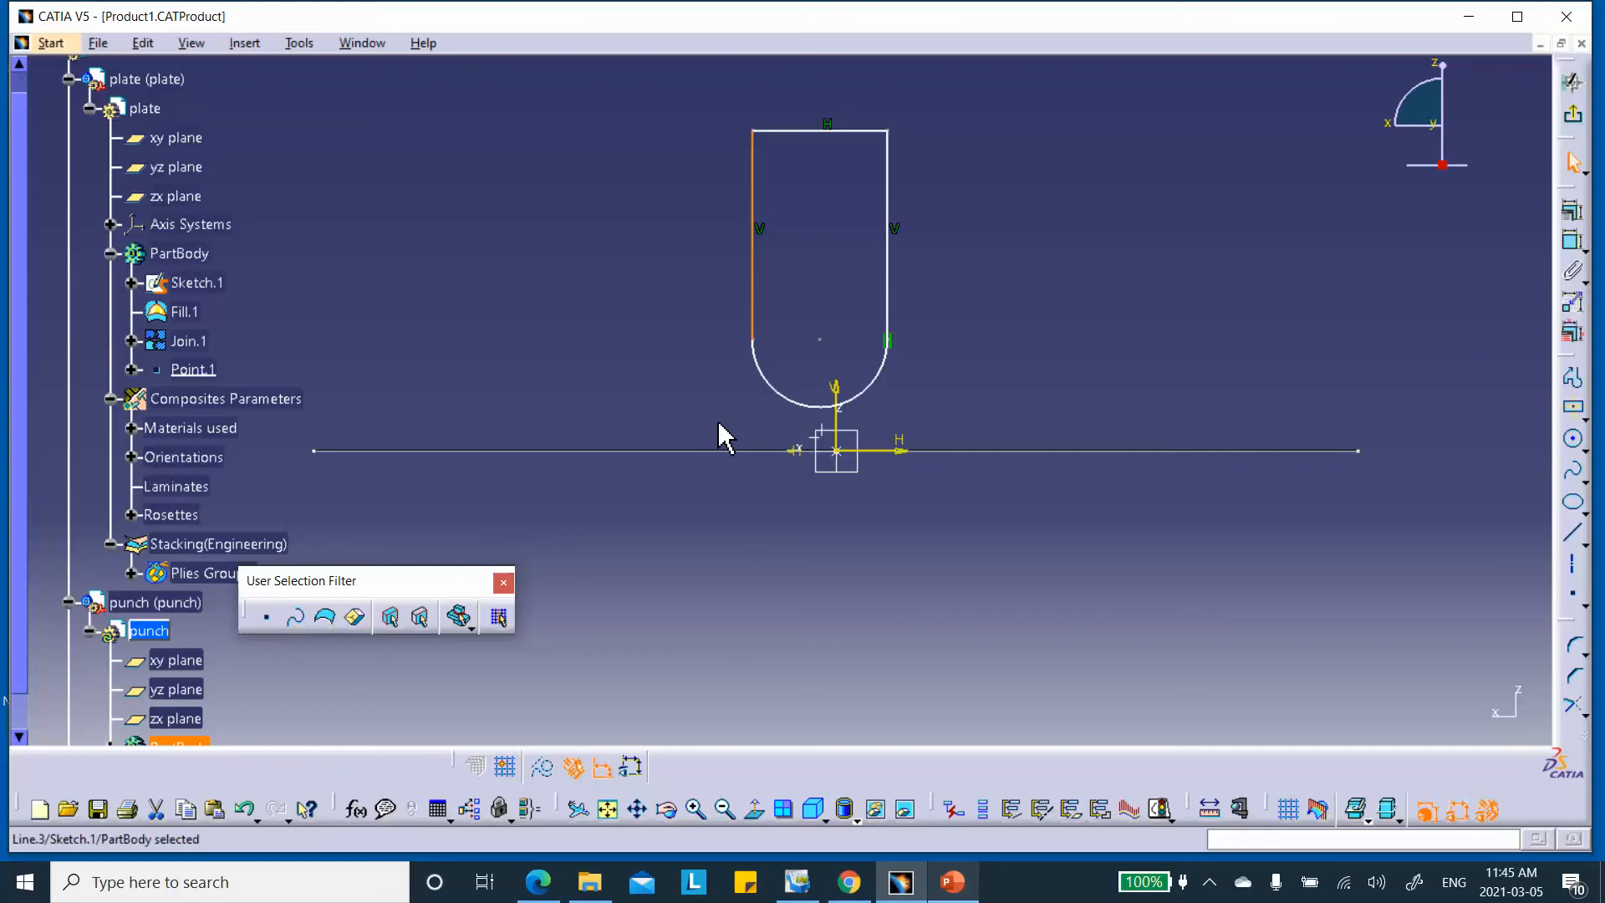
{"action": "left_click", "coordinate": [770, 382], "text": "ctrl"}
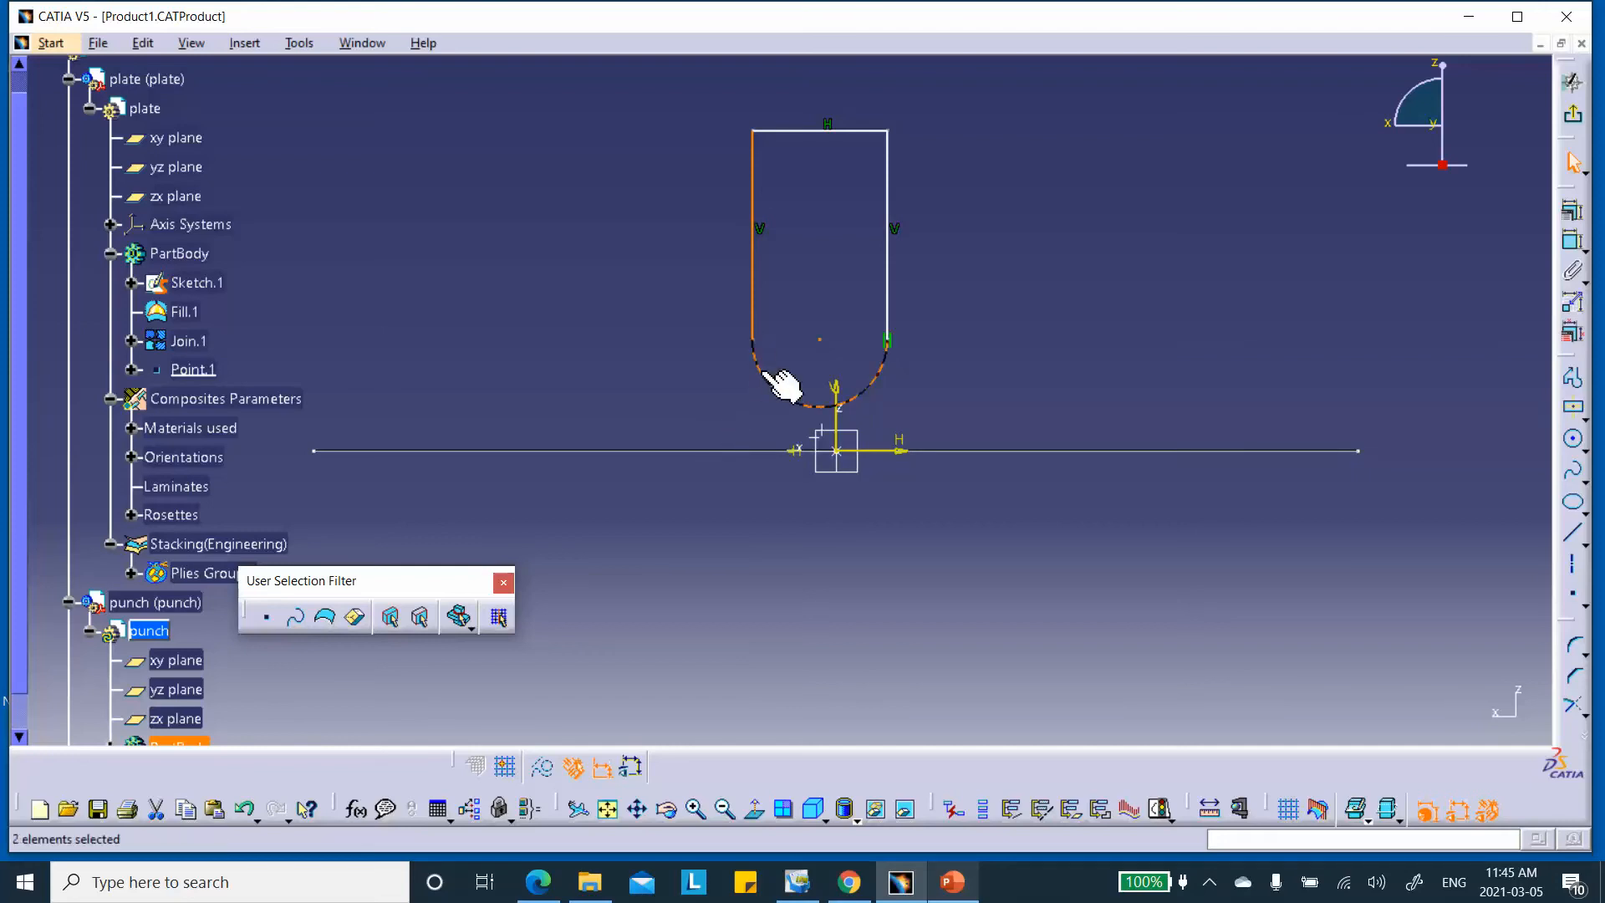
{"action": "left_click", "coordinate": [1563, 212]}
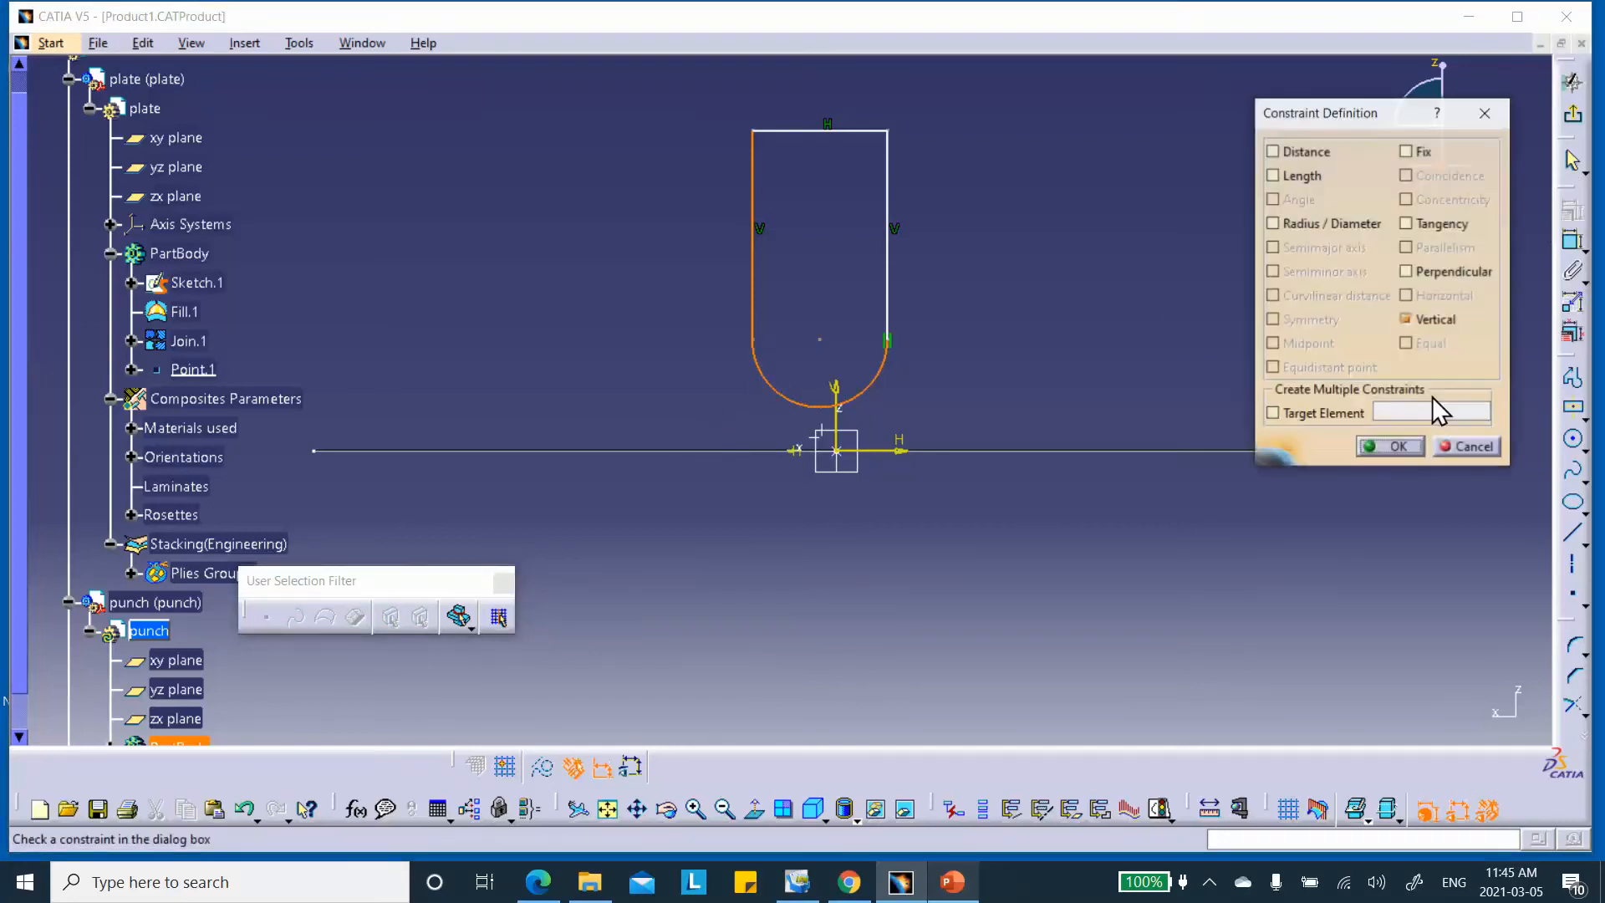
{"action": "left_click", "coordinate": [1409, 224]}
{"action": "left_click", "coordinate": [1389, 447]}
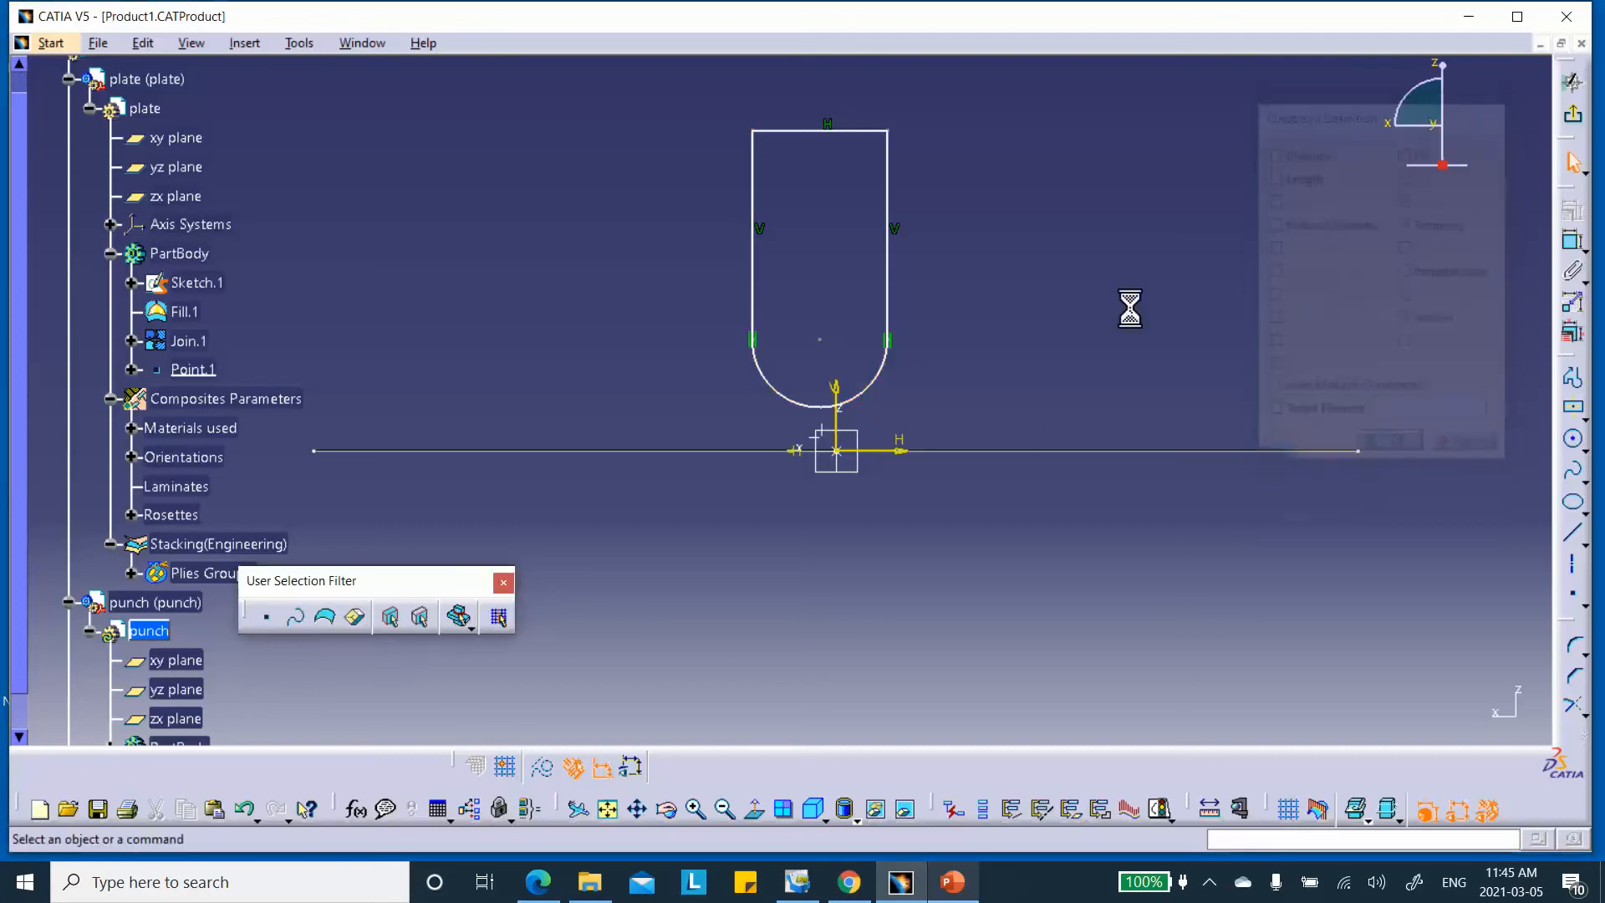
Dimension the right straight side to 50 mm
{"action": "left_click", "coordinate": [1571, 241]}
{"action": "left_click", "coordinate": [888, 278]}
{"action": "left_click", "coordinate": [1016, 271]}
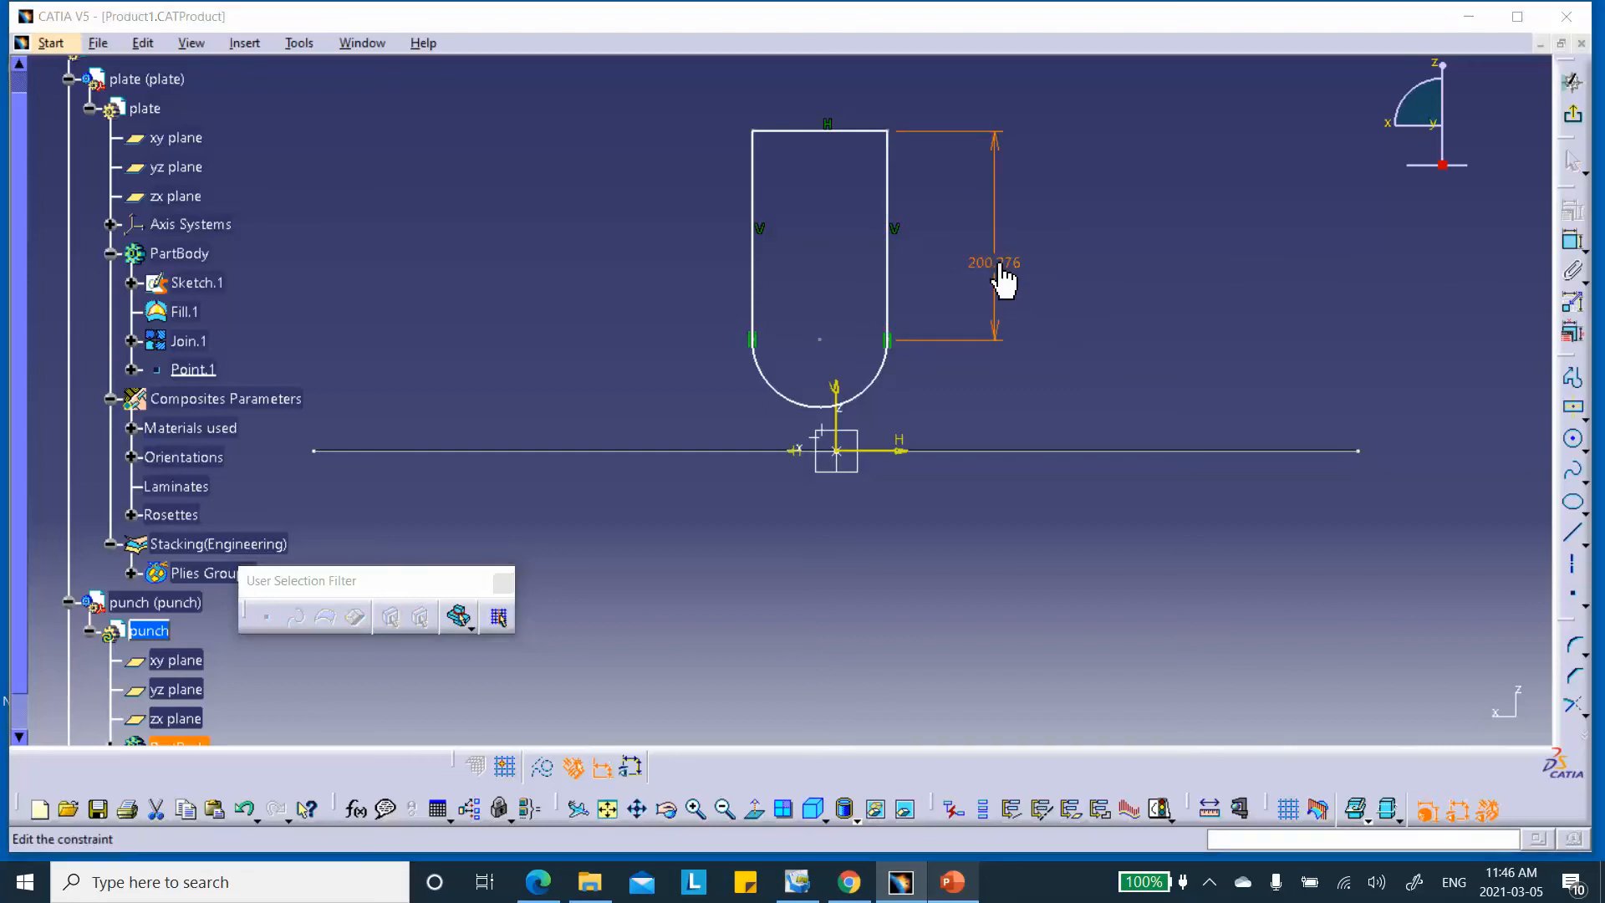
{"action": "double_click", "coordinate": [1003, 264]}
{"action": "type", "text": "5"}
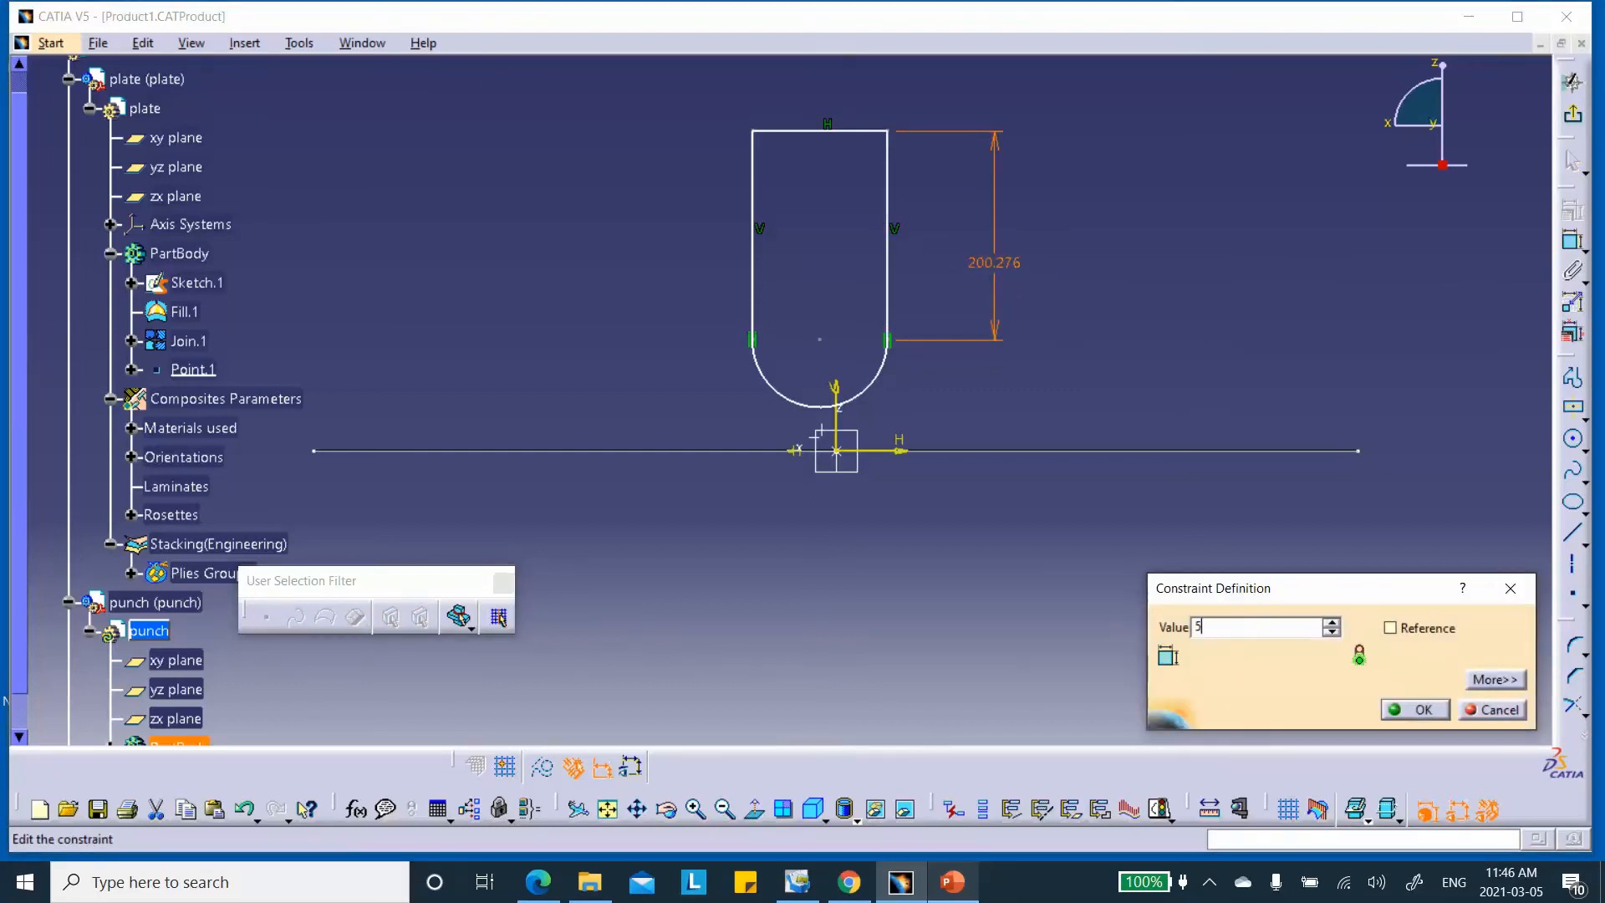
{"action": "left_click", "coordinate": [1414, 709]}
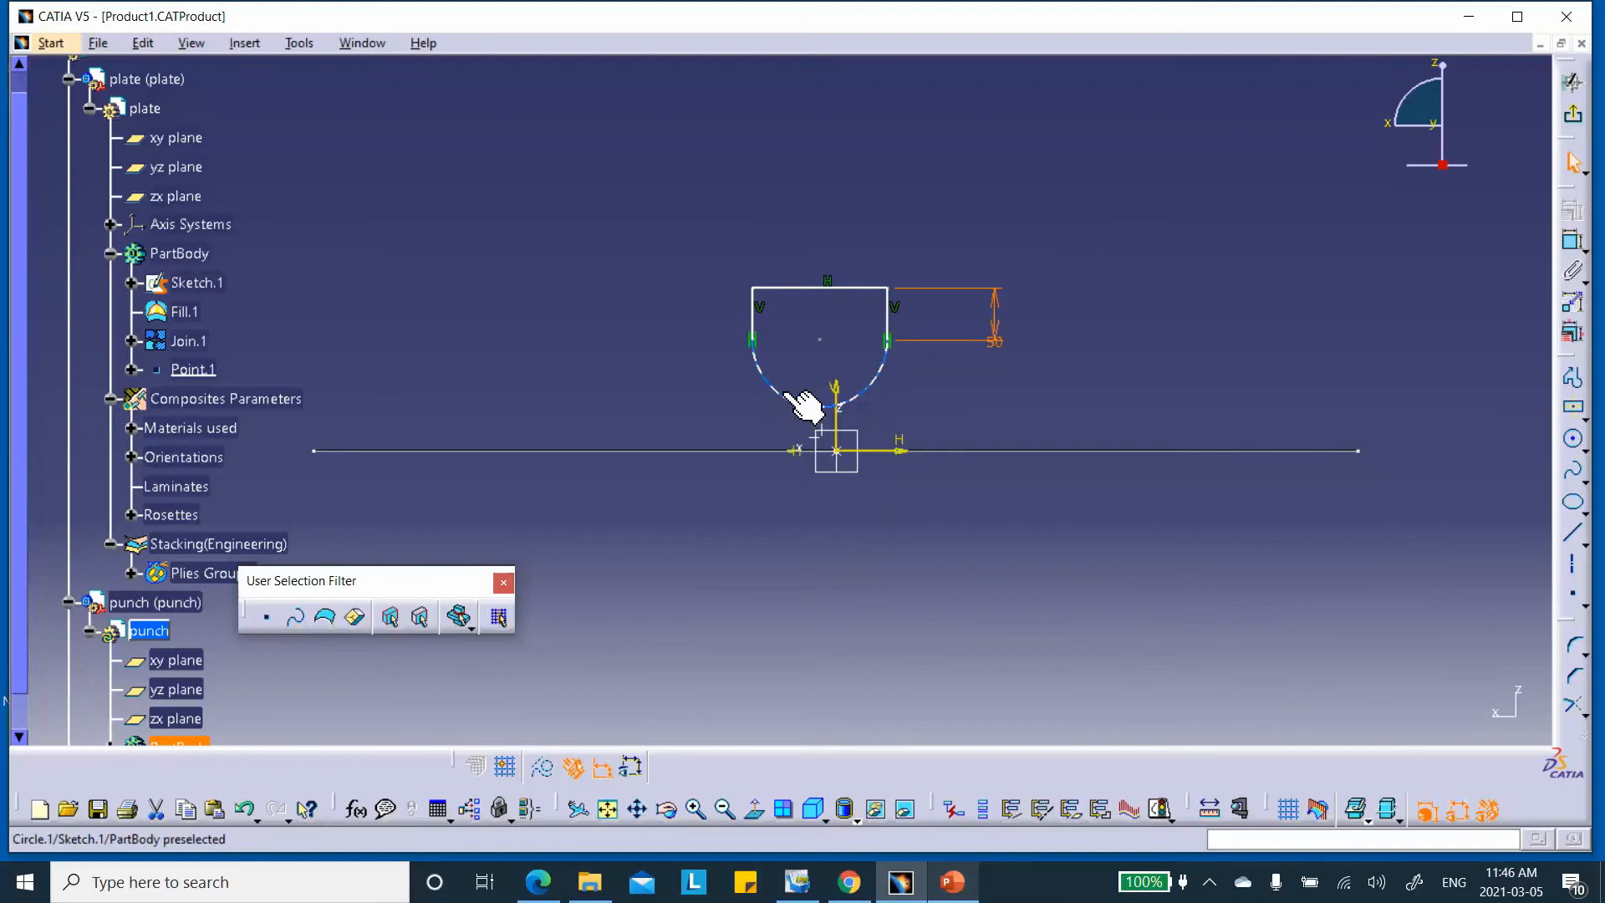
Dimension the bottom arc with a radius of 15
{"action": "left_click", "coordinate": [1570, 248]}
{"action": "left_click", "coordinate": [779, 386]}
{"action": "left_click", "coordinate": [673, 386]}
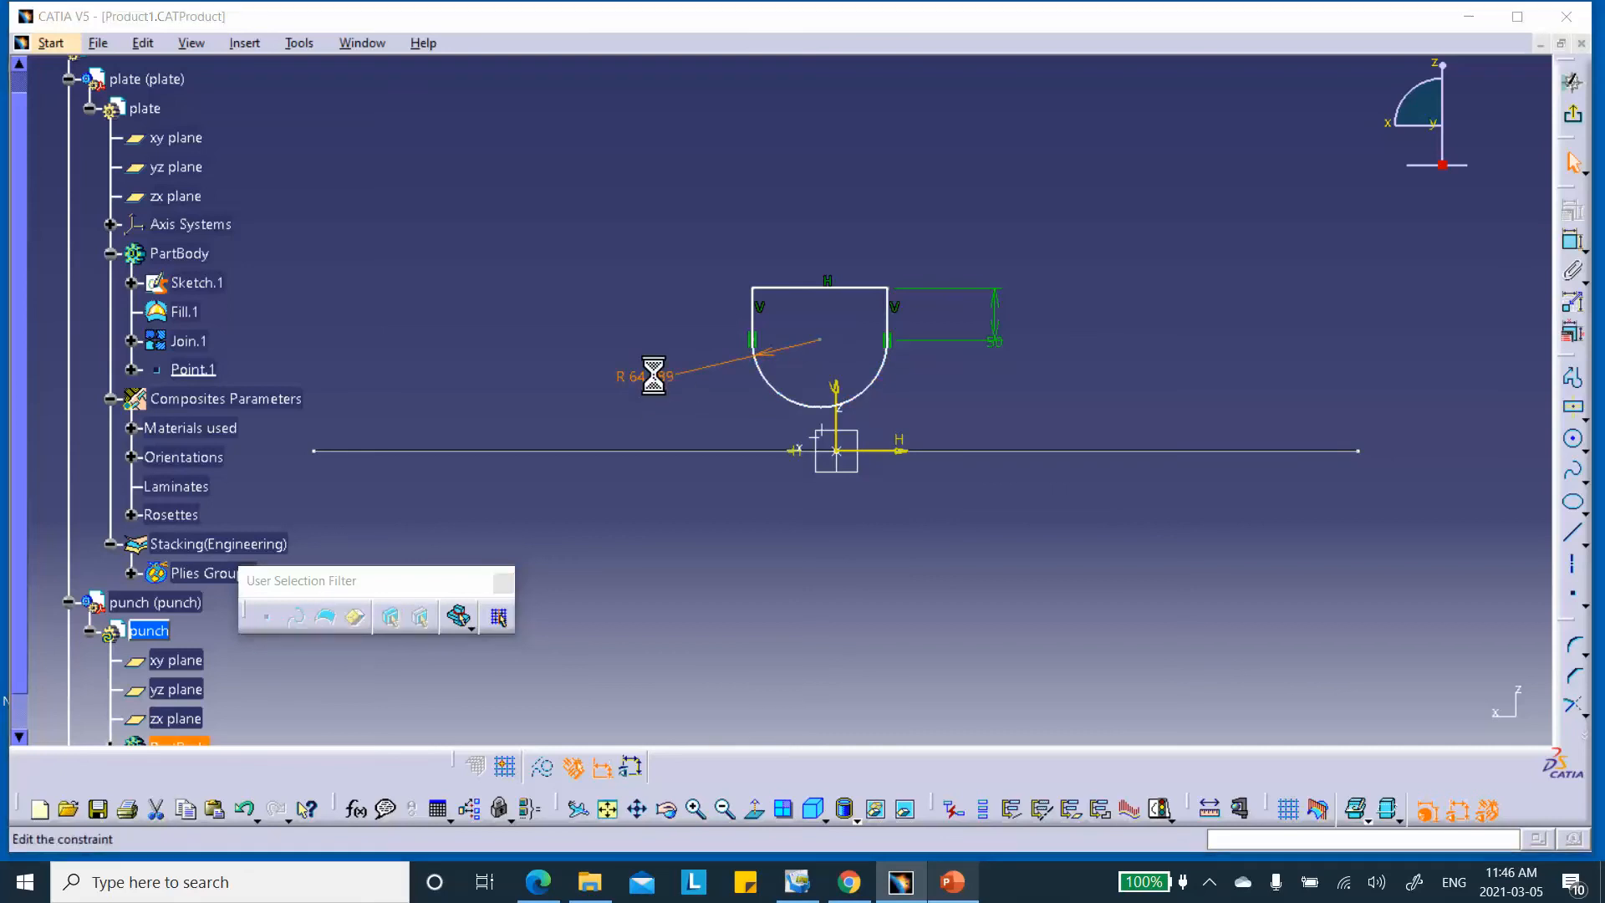
{"action": "double_click", "coordinate": [655, 376]}
{"action": "type", "text": "15"}
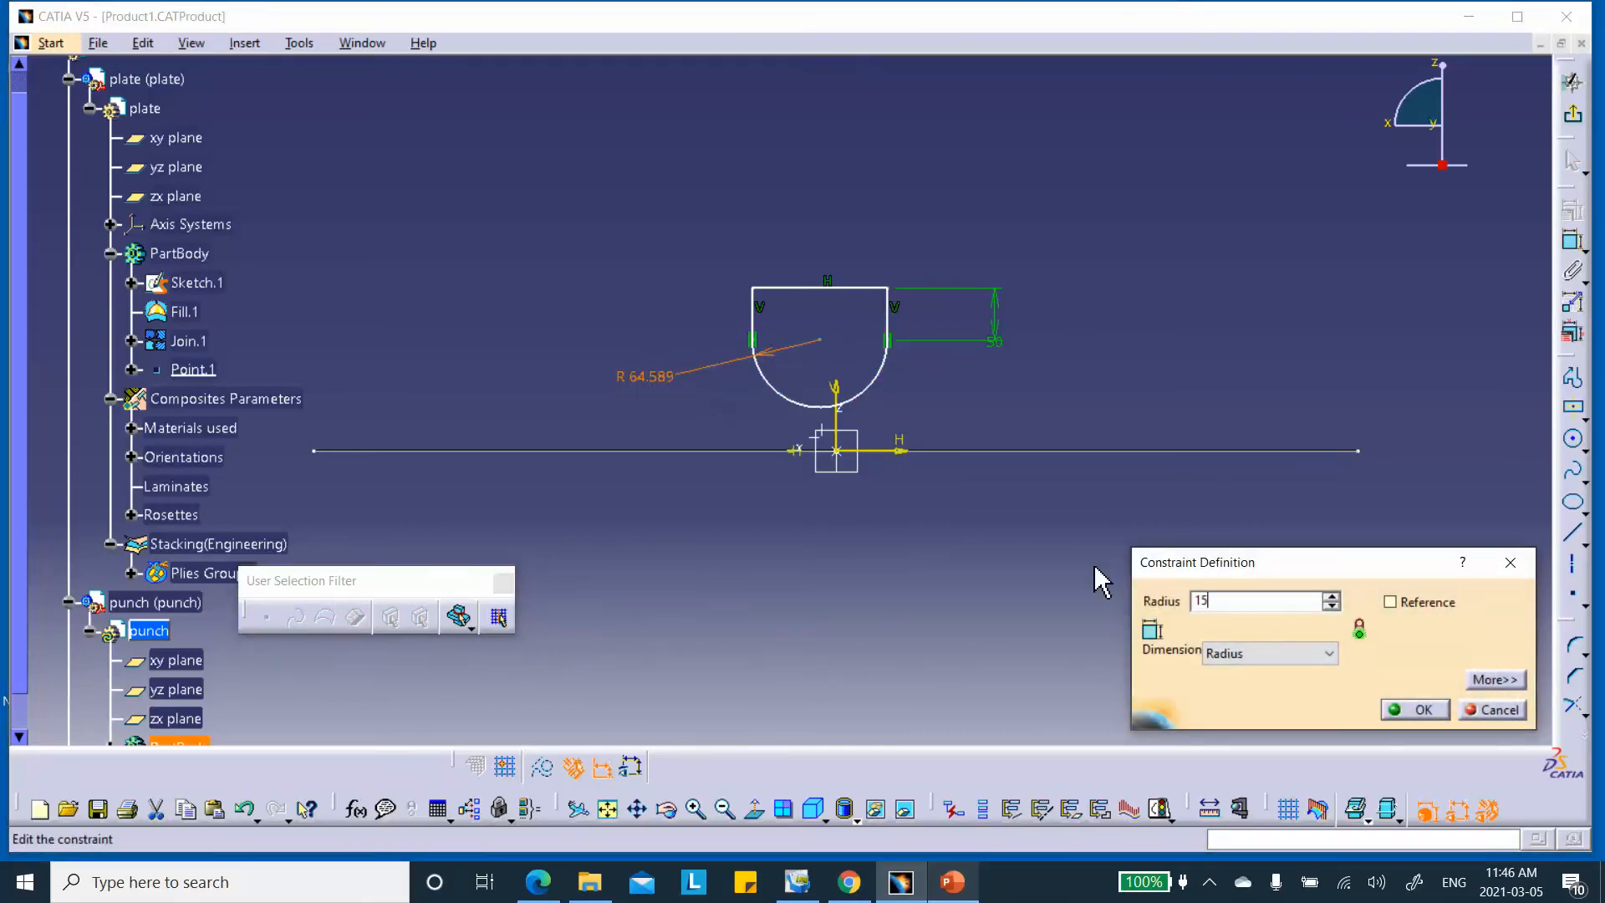
{"action": "left_click", "coordinate": [1420, 709]}
{"action": "mouse_move", "coordinate": [1118, 558]}
{"action": "middle_mouse_down"}
{"action": "mouse_move", "coordinate": [1085, 650]}
{"action": "mouse_move", "coordinate": [1100, 464]}
{"action": "middle_mouse_up"}
{"action": "left_click", "coordinate": [1118, 580]}
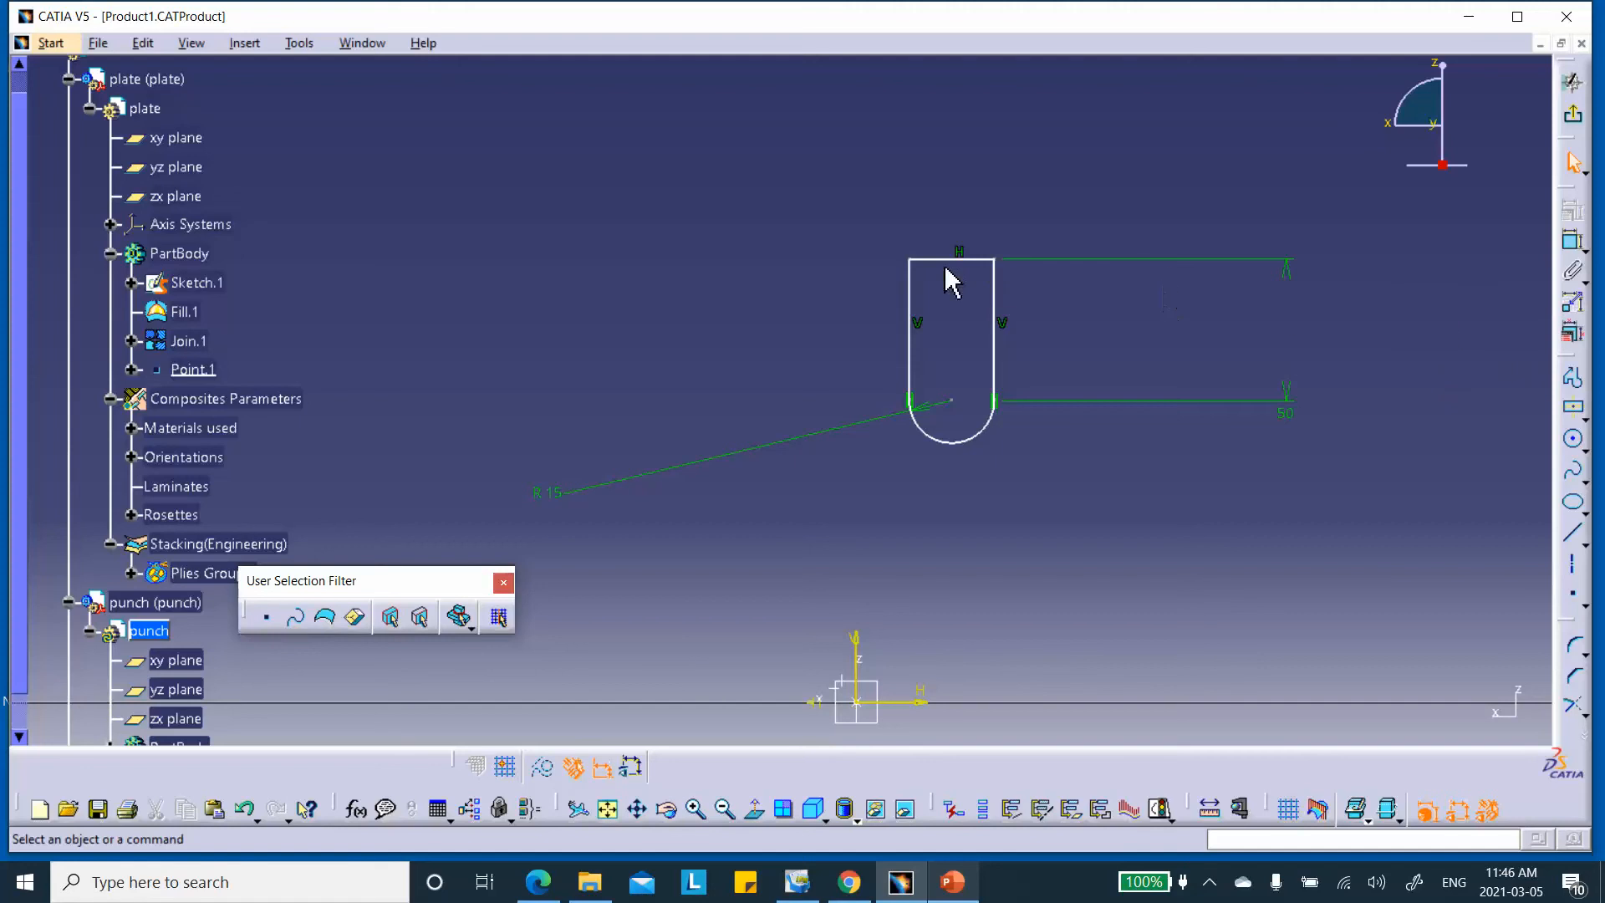
Make the two top corners symmetric about the vertical axis, then recheck the punch drawing slide
{"action": "left_click", "coordinate": [910, 261]}
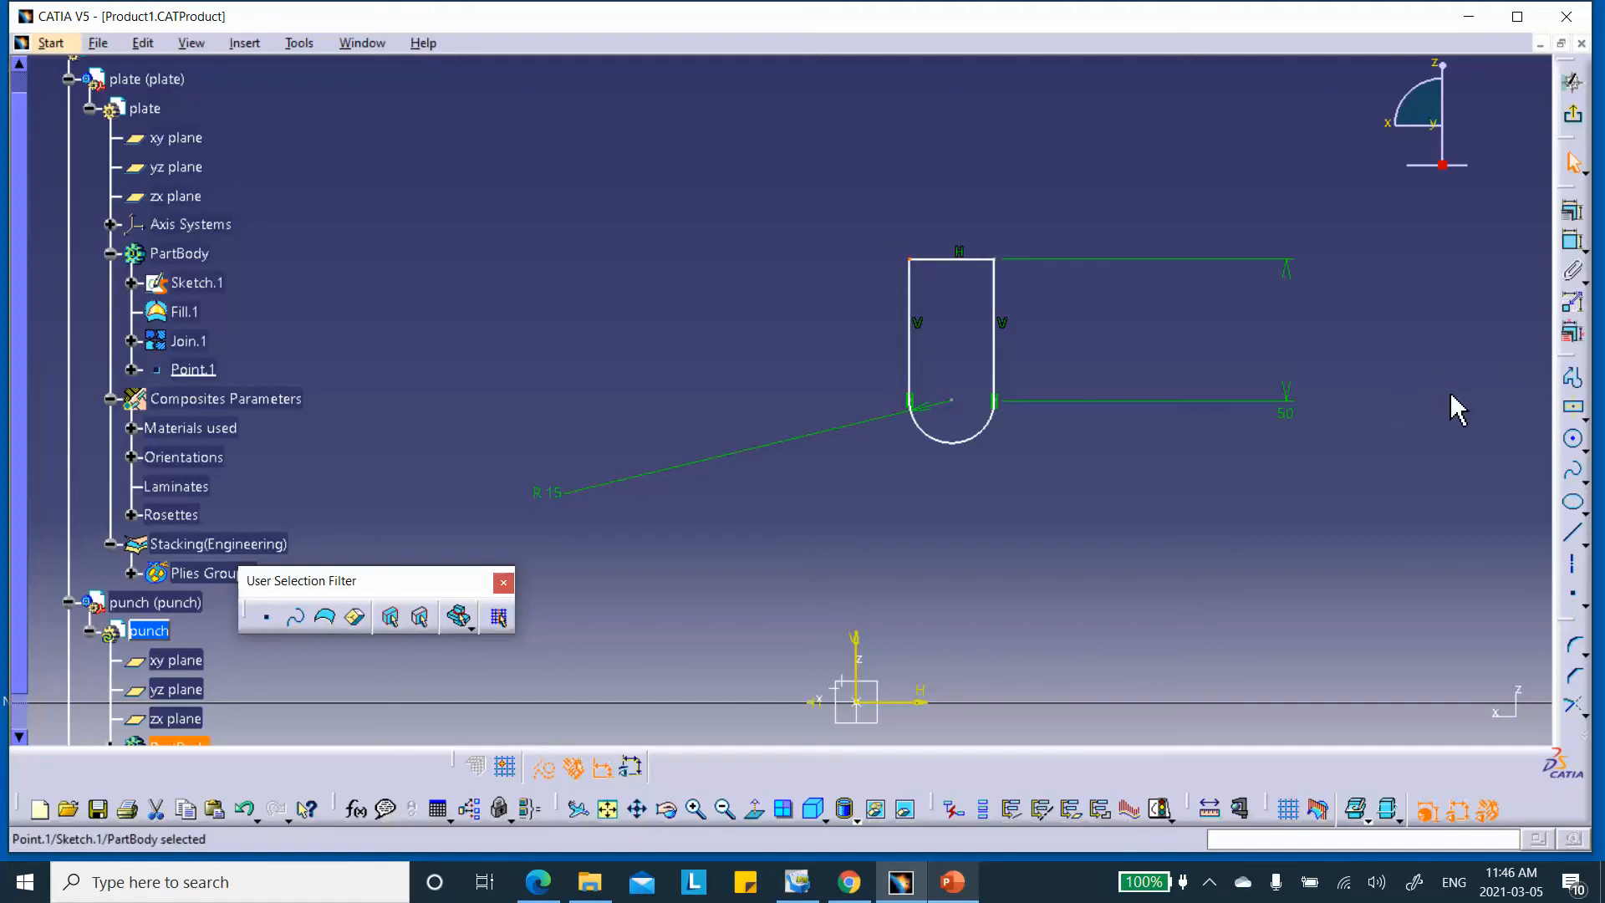
{"action": "left_click", "coordinate": [994, 261], "text": "ctrl"}
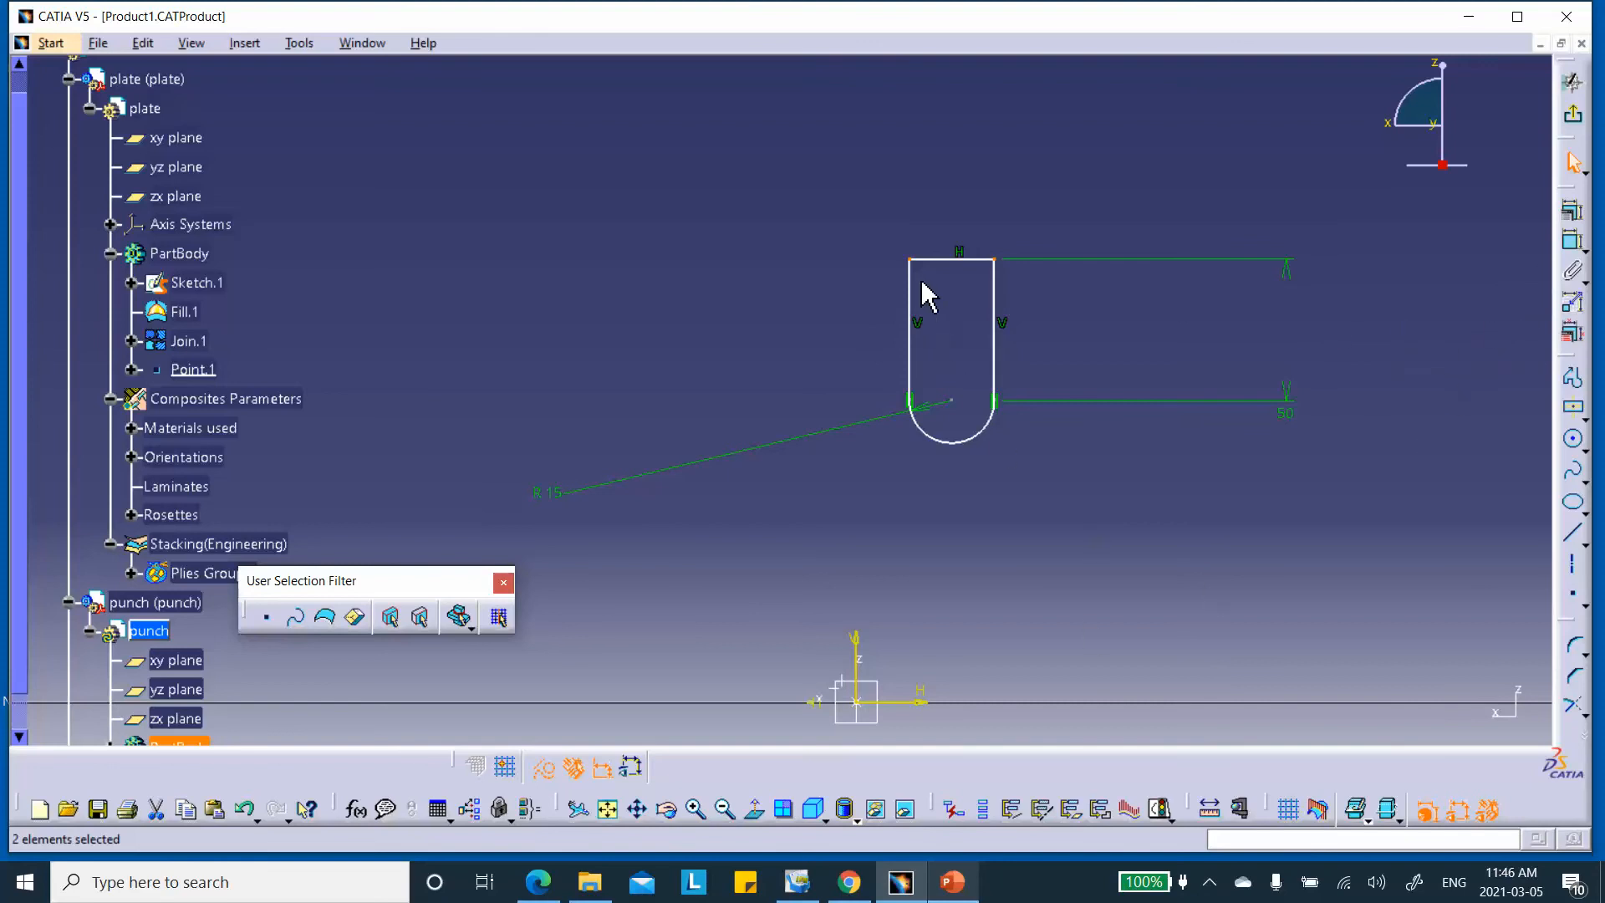
{"action": "left_click", "coordinate": [859, 647], "text": "ctrl"}
{"action": "left_click", "coordinate": [1561, 234]}
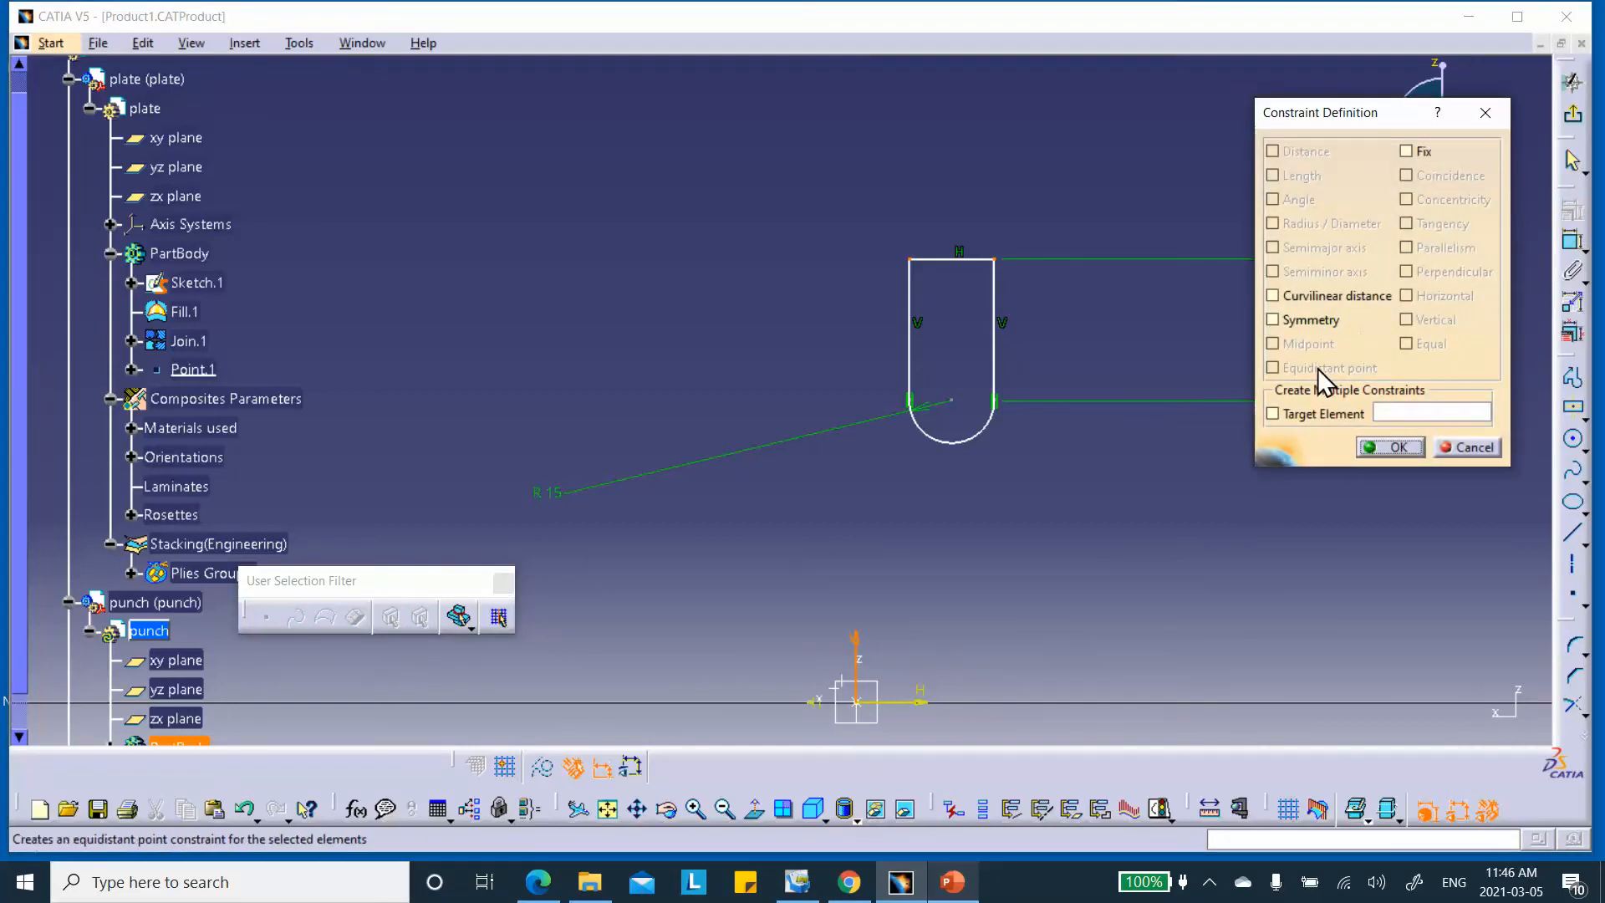
{"action": "left_click", "coordinate": [1271, 319]}
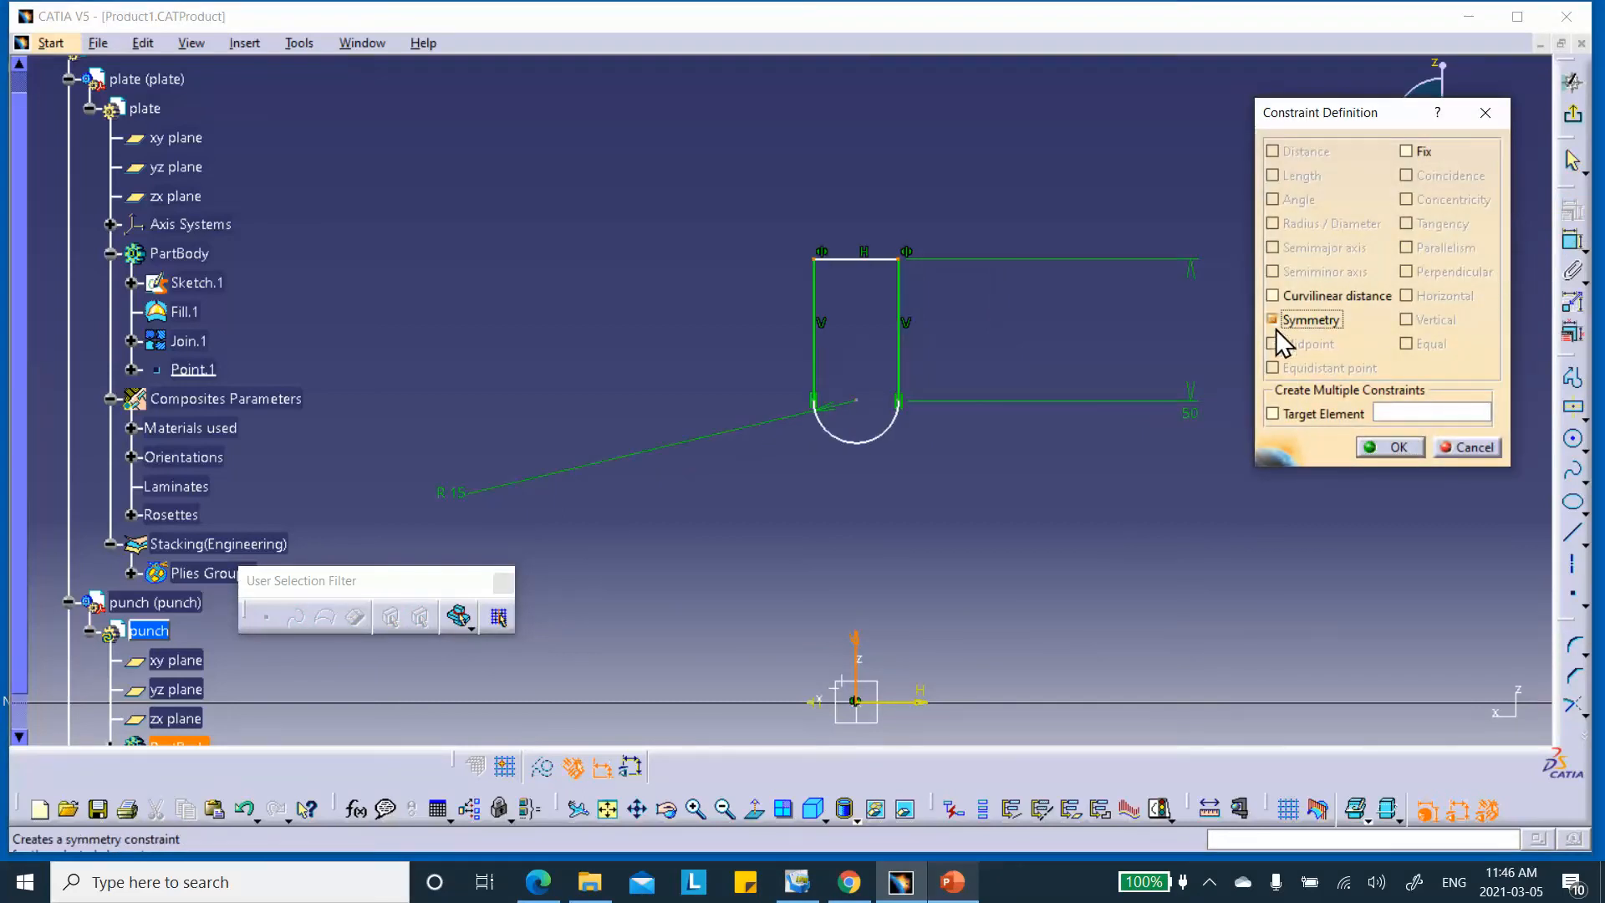
{"action": "left_click", "coordinate": [1394, 447]}
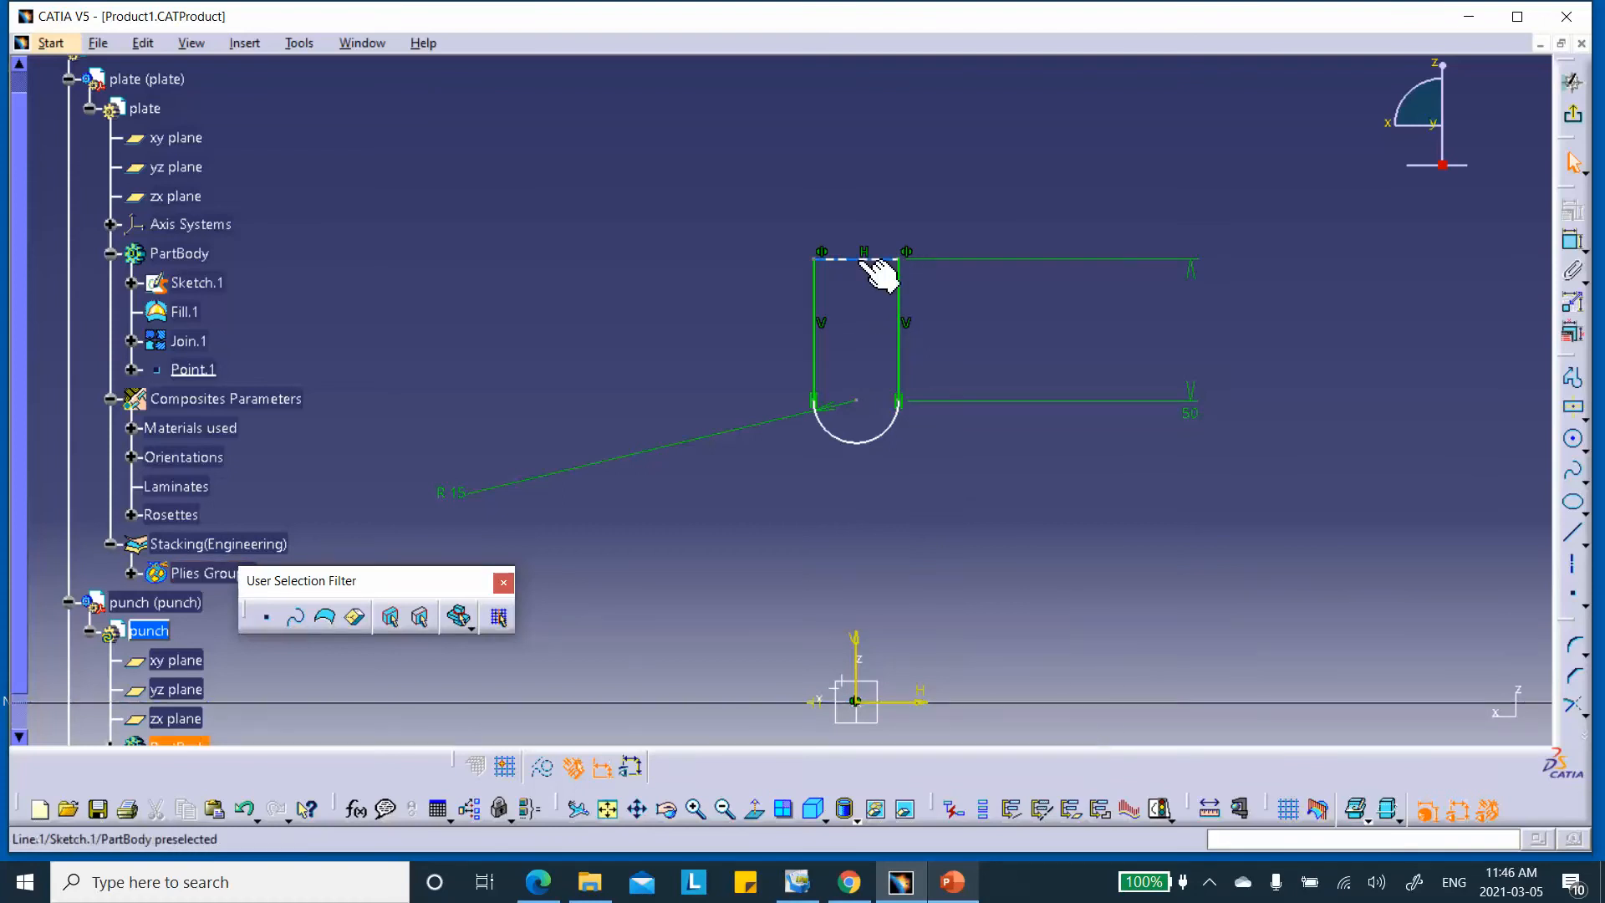
{"action": "left_click", "coordinate": [951, 884]}
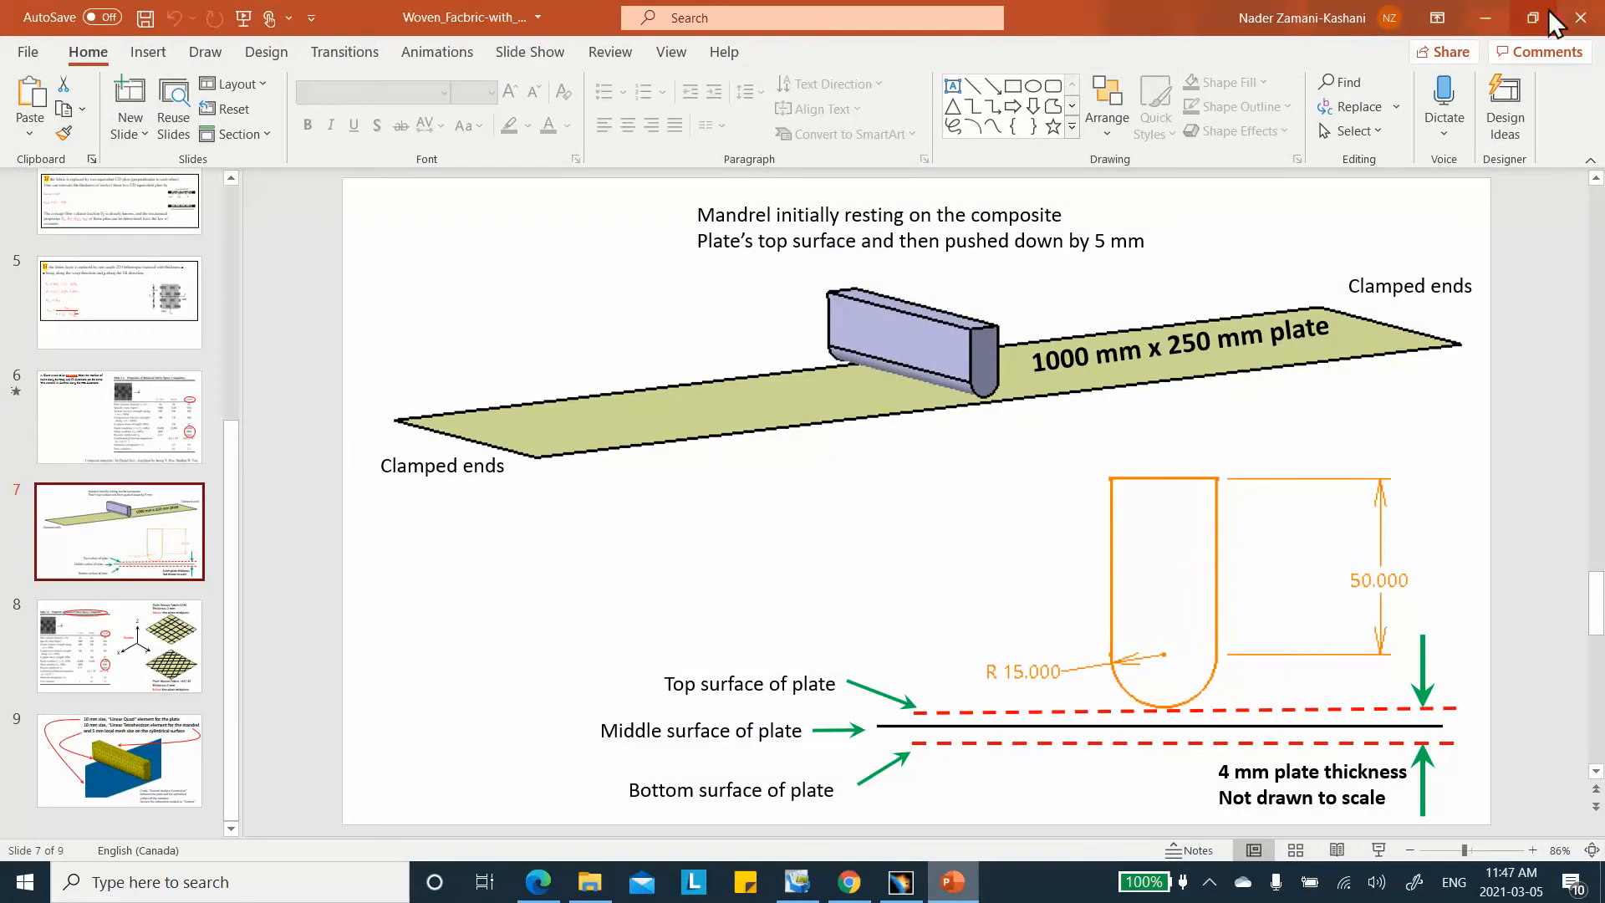
{"action": "left_click", "coordinate": [1479, 13]}
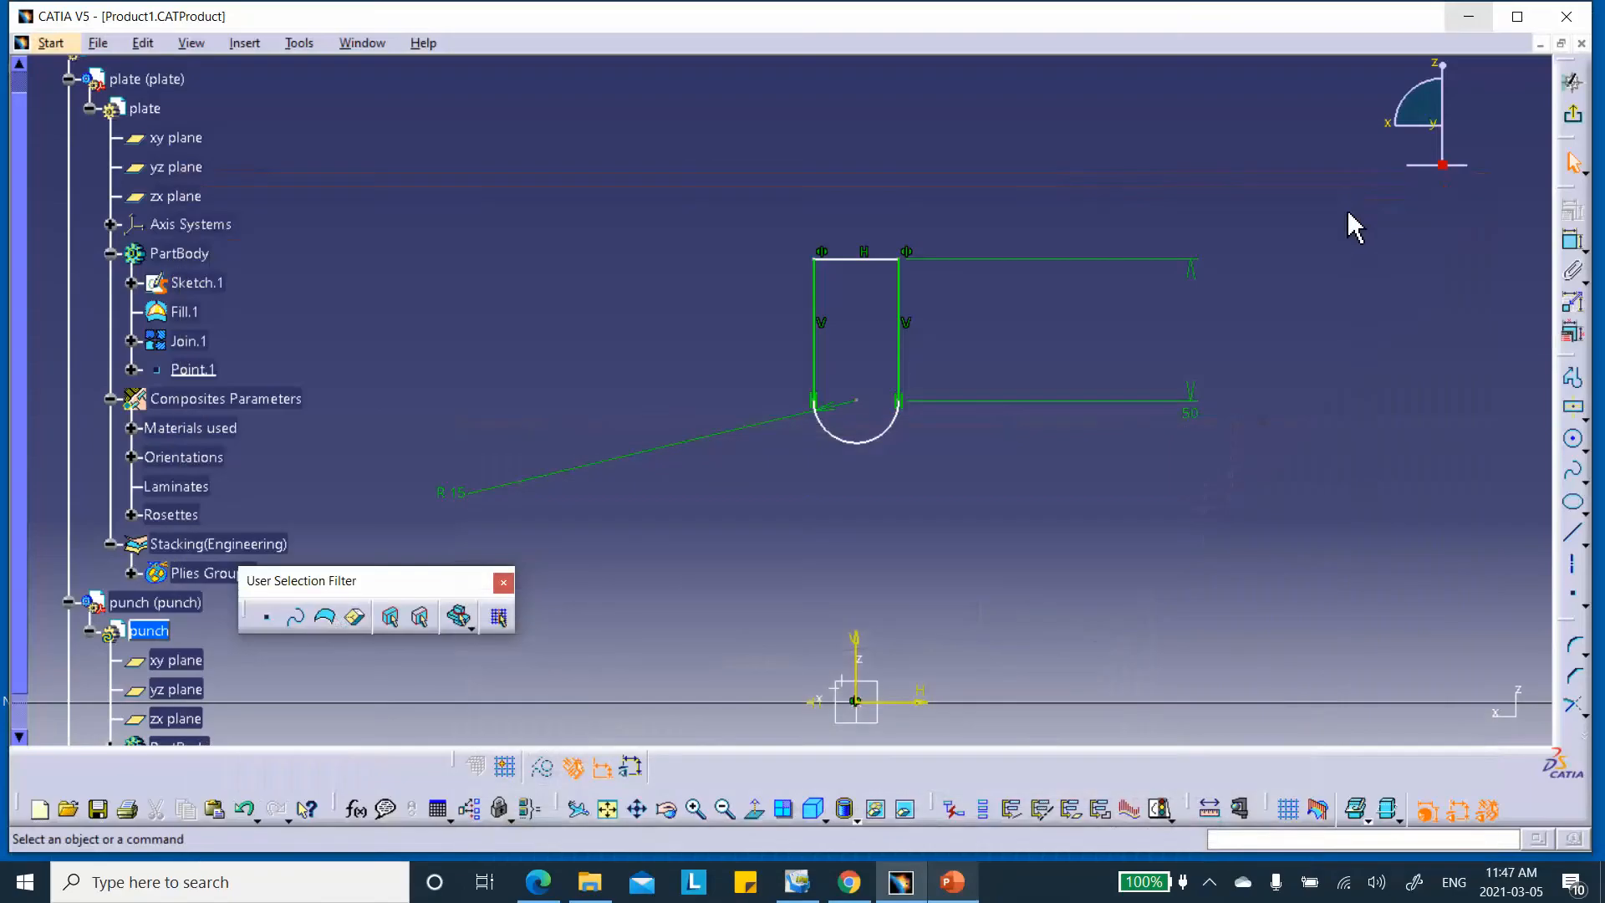
Dimension the top edge 67 mm from the horizontal axis and exit the sketch
{"action": "left_click", "coordinate": [1571, 244]}
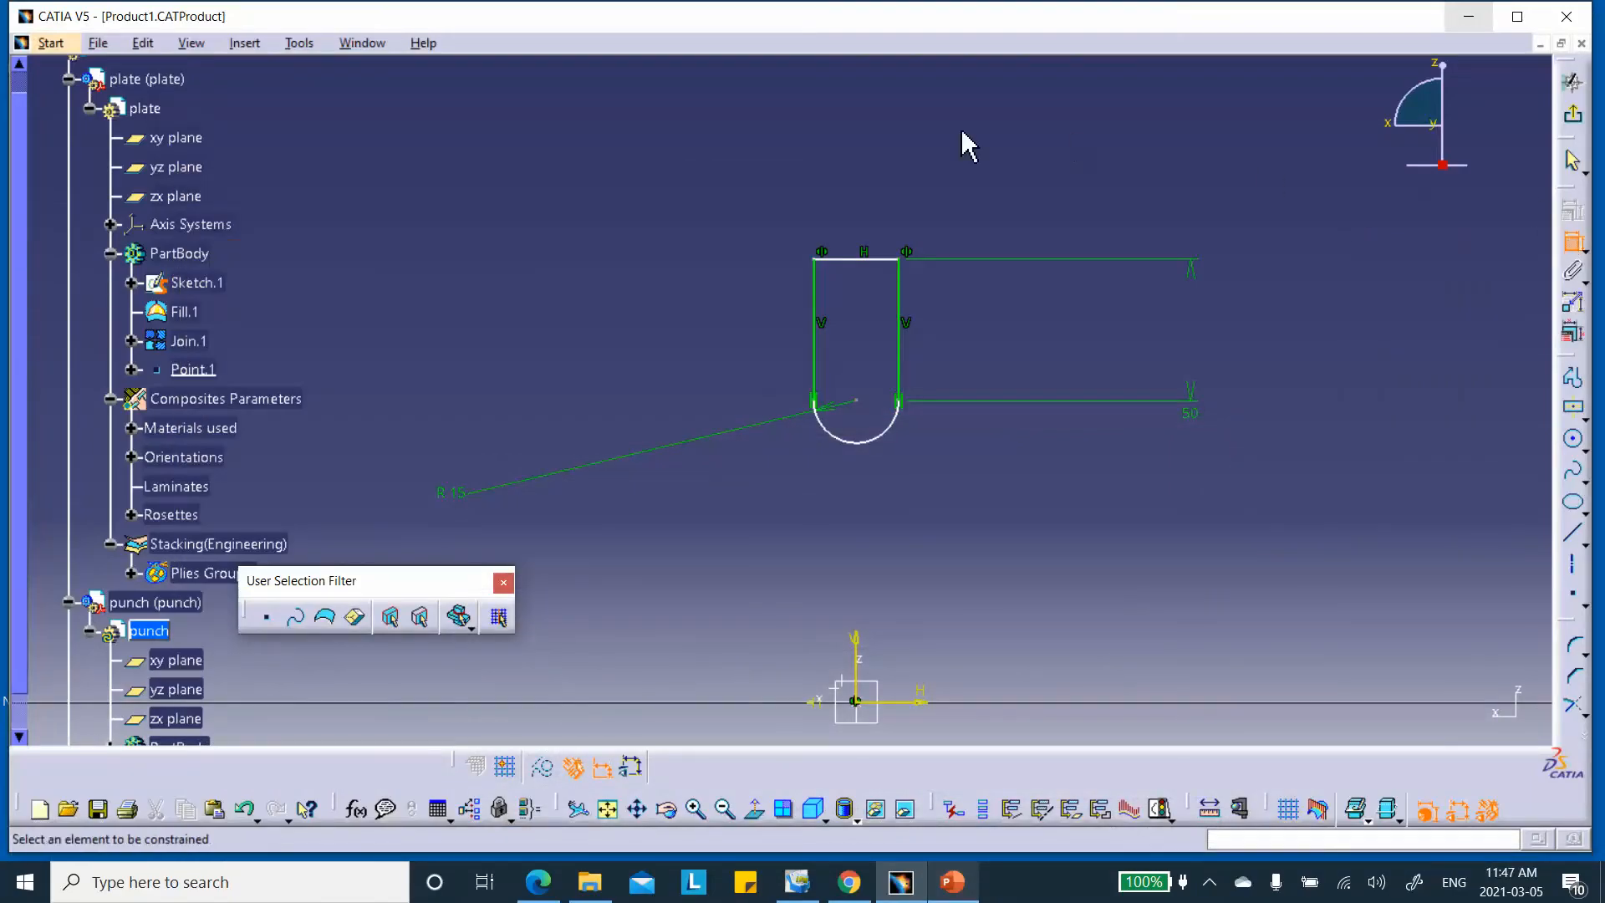
{"action": "left_click", "coordinate": [856, 260]}
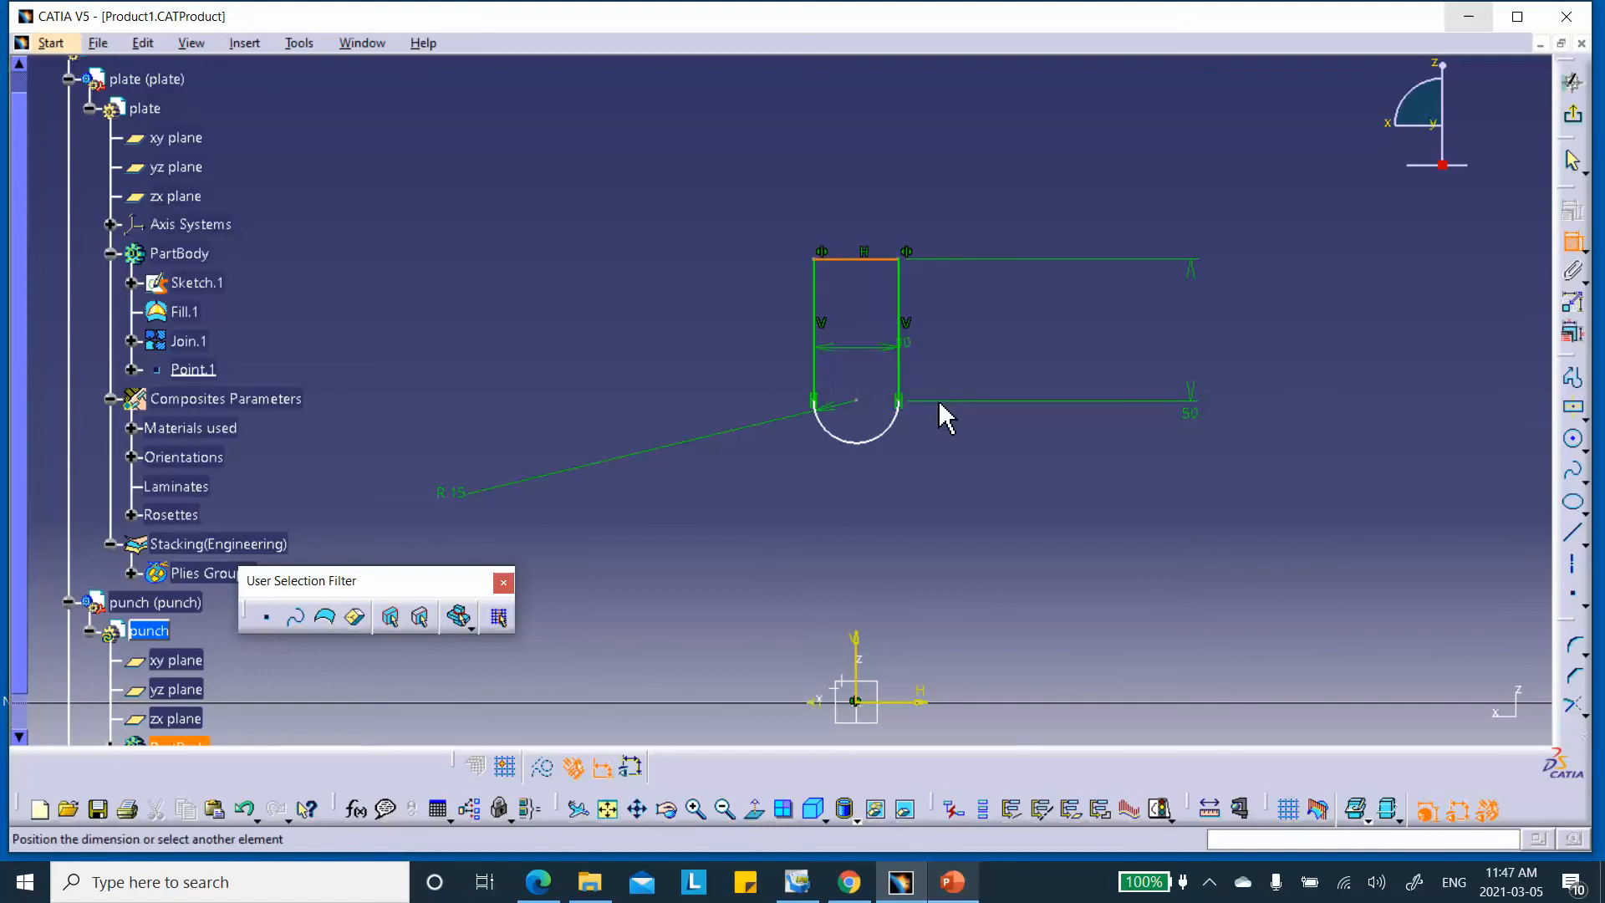
{"action": "left_click", "coordinate": [922, 702]}
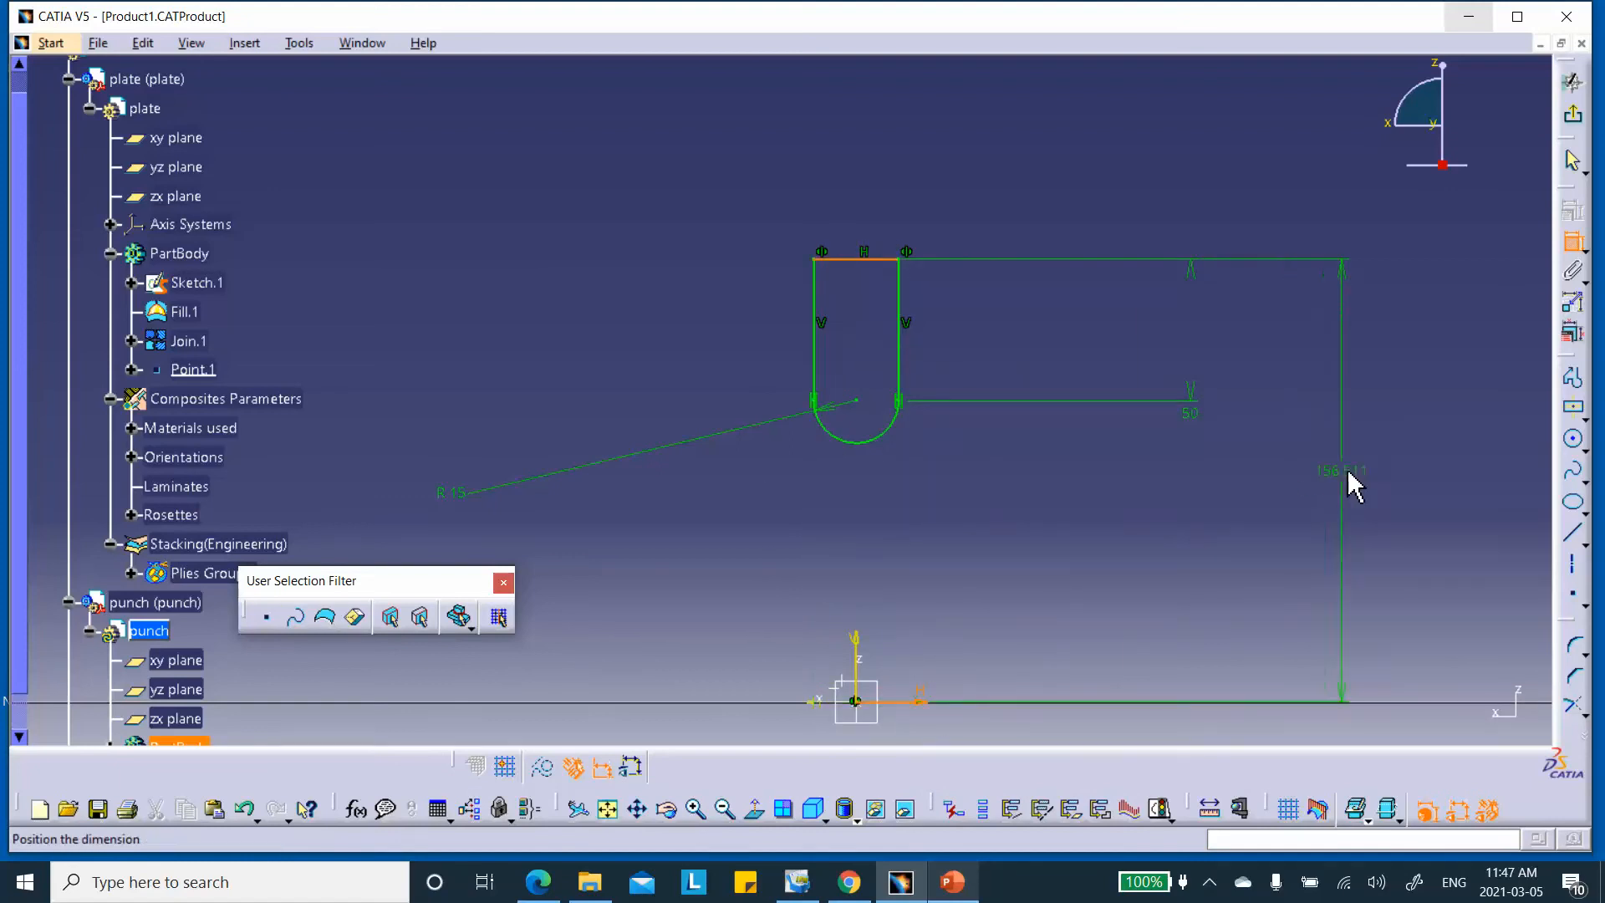
{"action": "left_click", "coordinate": [1371, 459]}
{"action": "double_click", "coordinate": [1368, 460]}
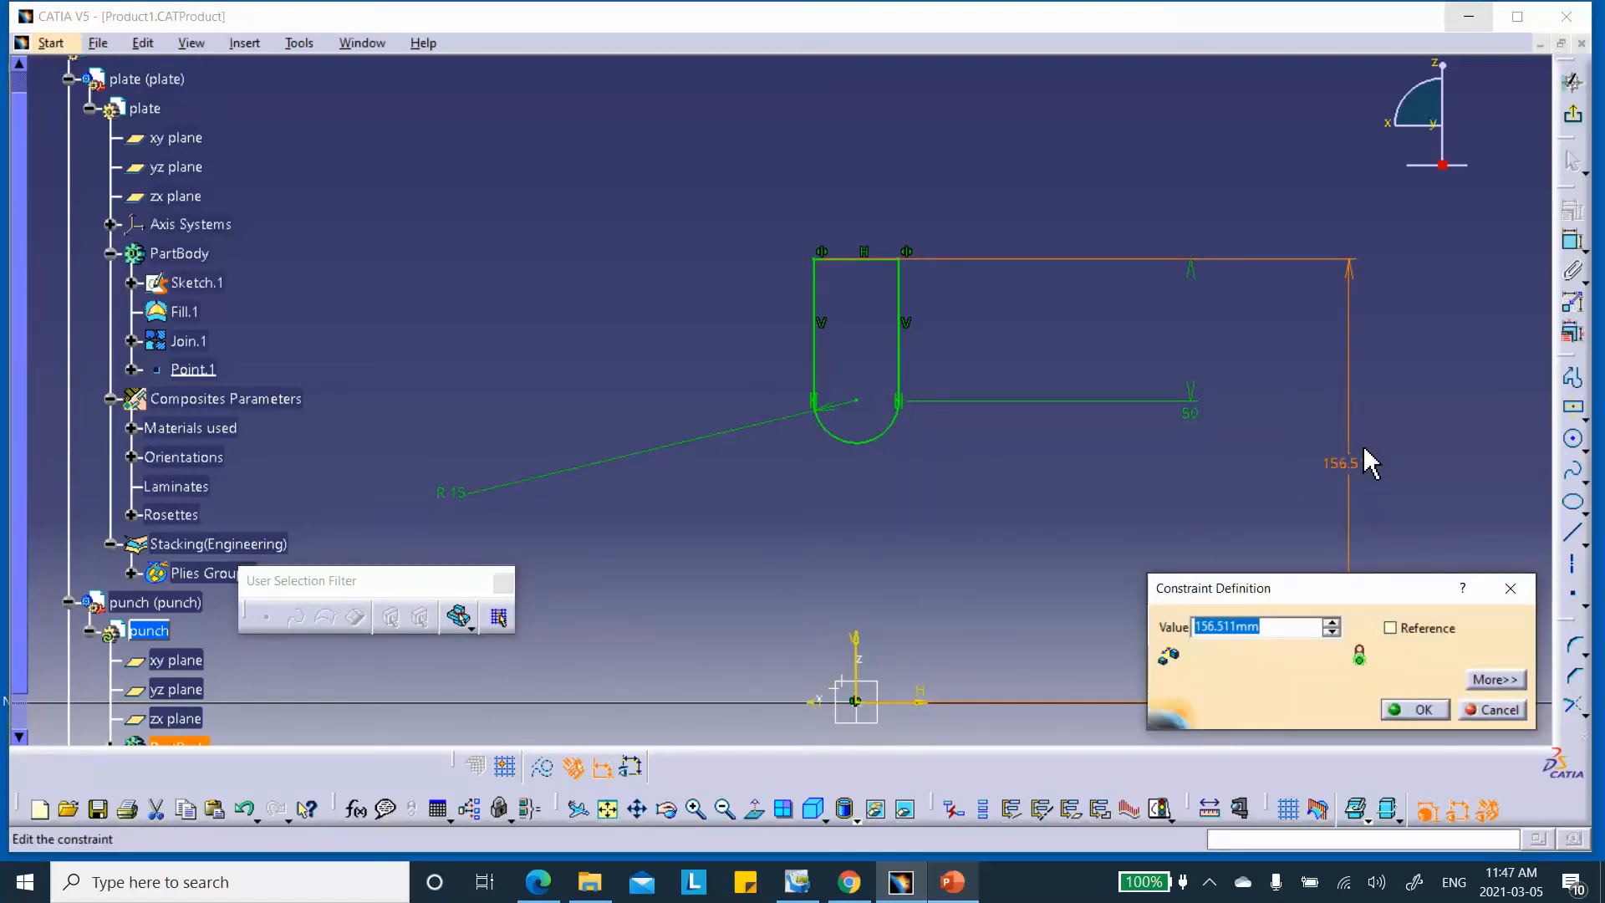
{"action": "type", "text": "67"}
{"action": "left_click", "coordinate": [1402, 707]}
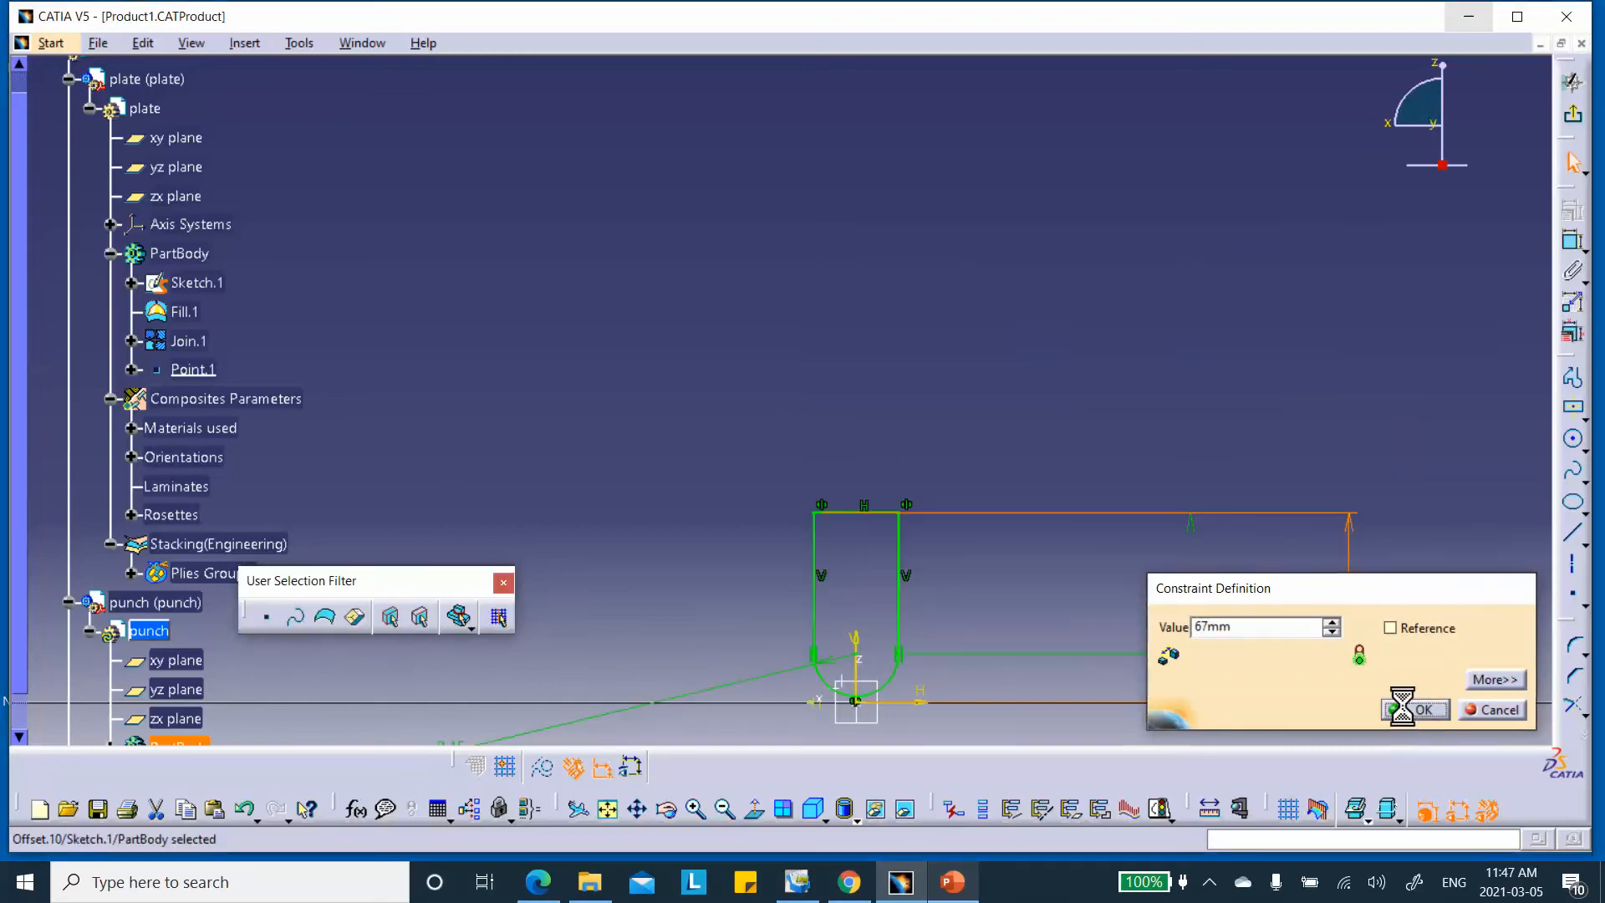
{"action": "mouse_move", "coordinate": [961, 340]}
{"action": "middle_mouse_down"}
{"action": "mouse_move", "coordinate": [939, 340]}
{"action": "mouse_move", "coordinate": [901, 298]}
{"action": "mouse_move", "coordinate": [927, 22]}
{"action": "mouse_move", "coordinate": [910, 283]}
{"action": "mouse_move", "coordinate": [886, 320]}
{"action": "mouse_move", "coordinate": [910, 372]}
{"action": "middle_mouse_up"}
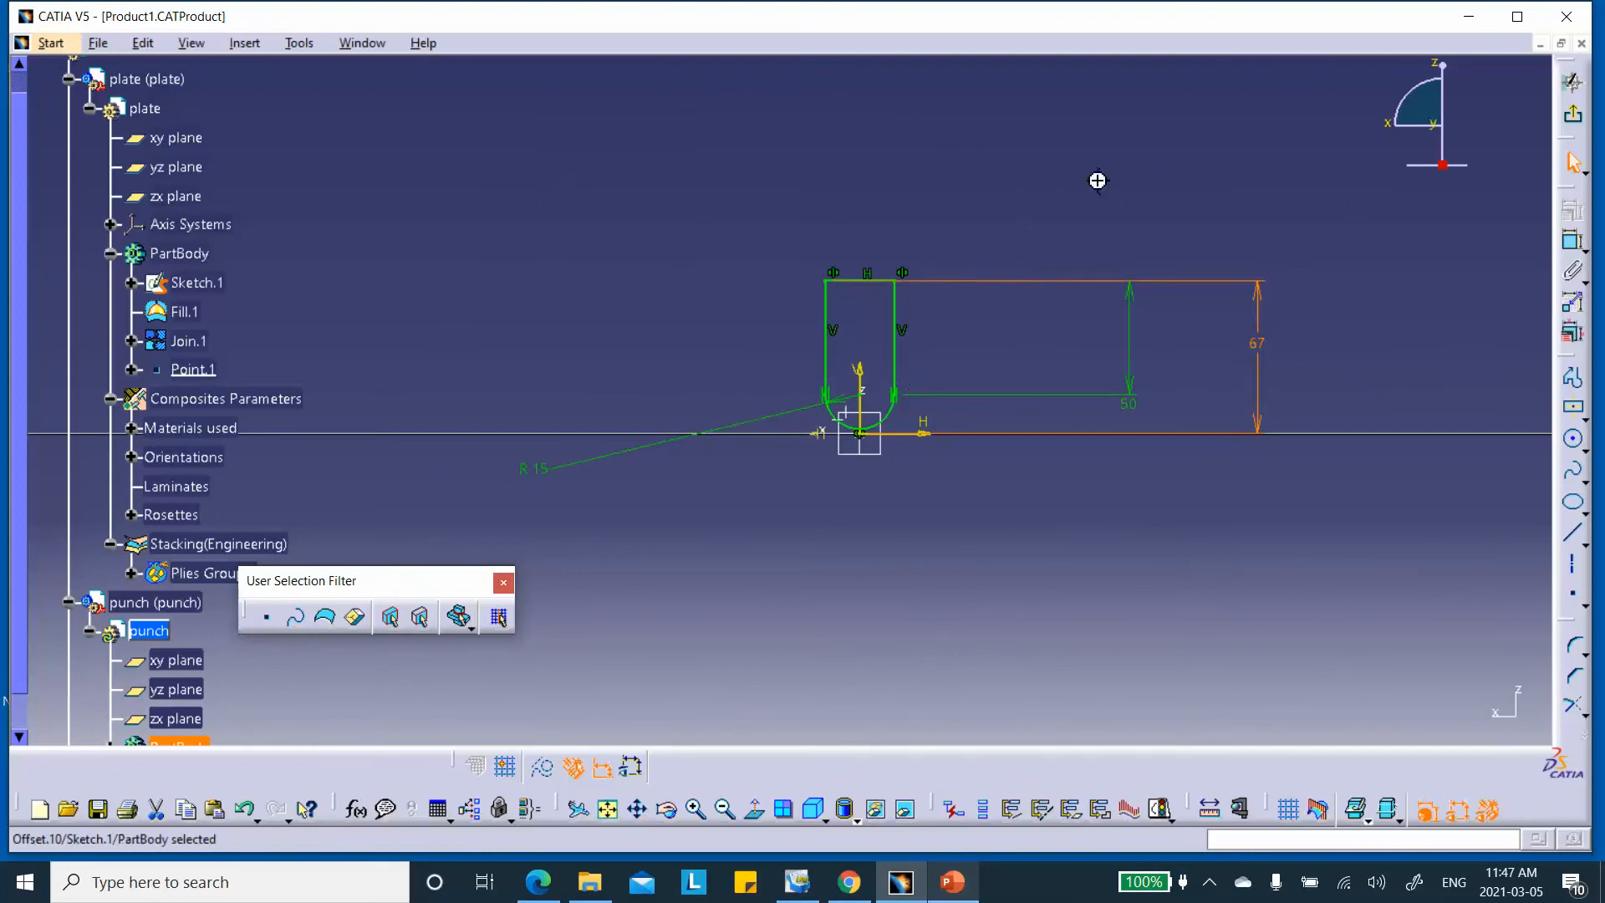
{"action": "left_click", "coordinate": [1572, 84]}
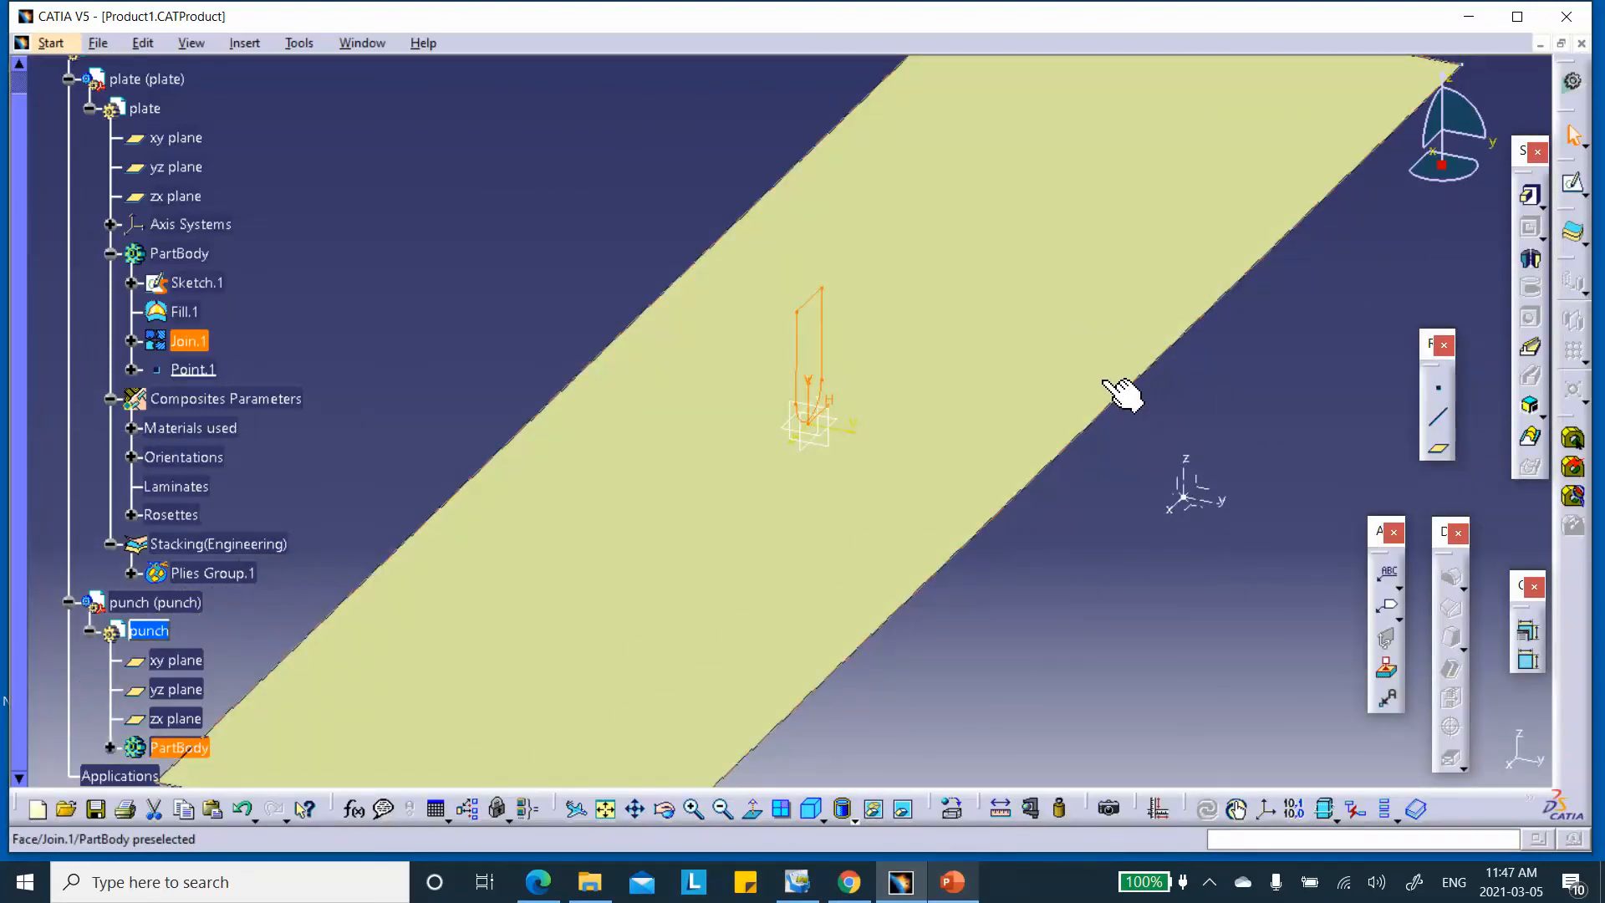
Pad the punch sketch 125 mm with mirrored extent
{"action": "middle_click_drag", "start_coordinate": [939, 215], "coordinate": [917, 300]}
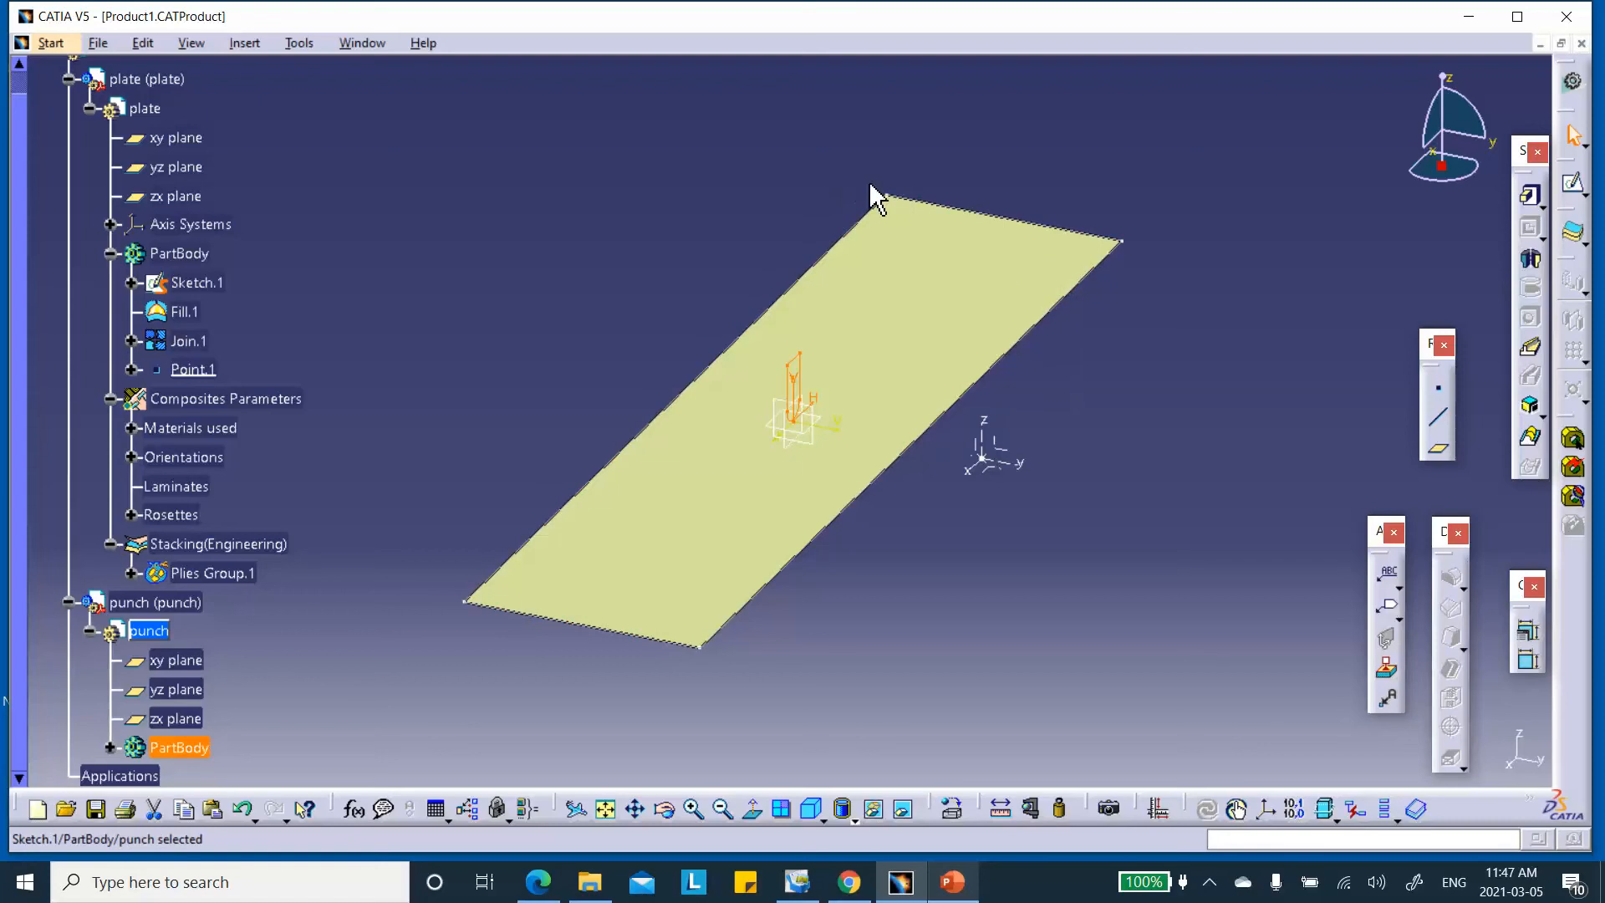
{"action": "left_click", "coordinate": [1530, 196]}
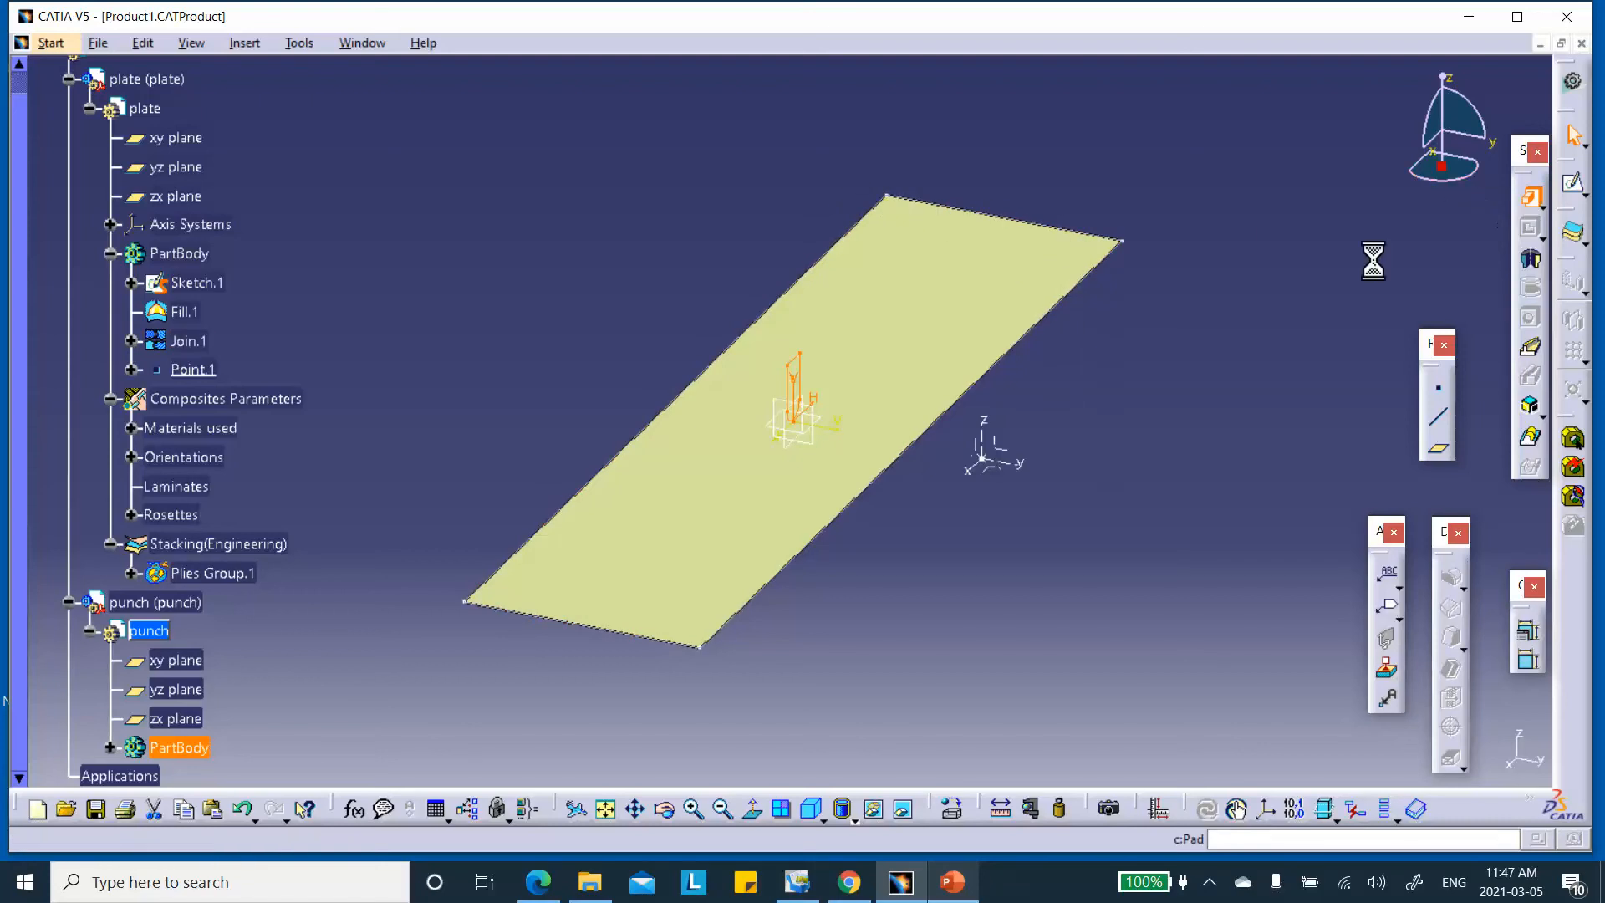
{"action": "left_click", "coordinate": [1295, 655]}
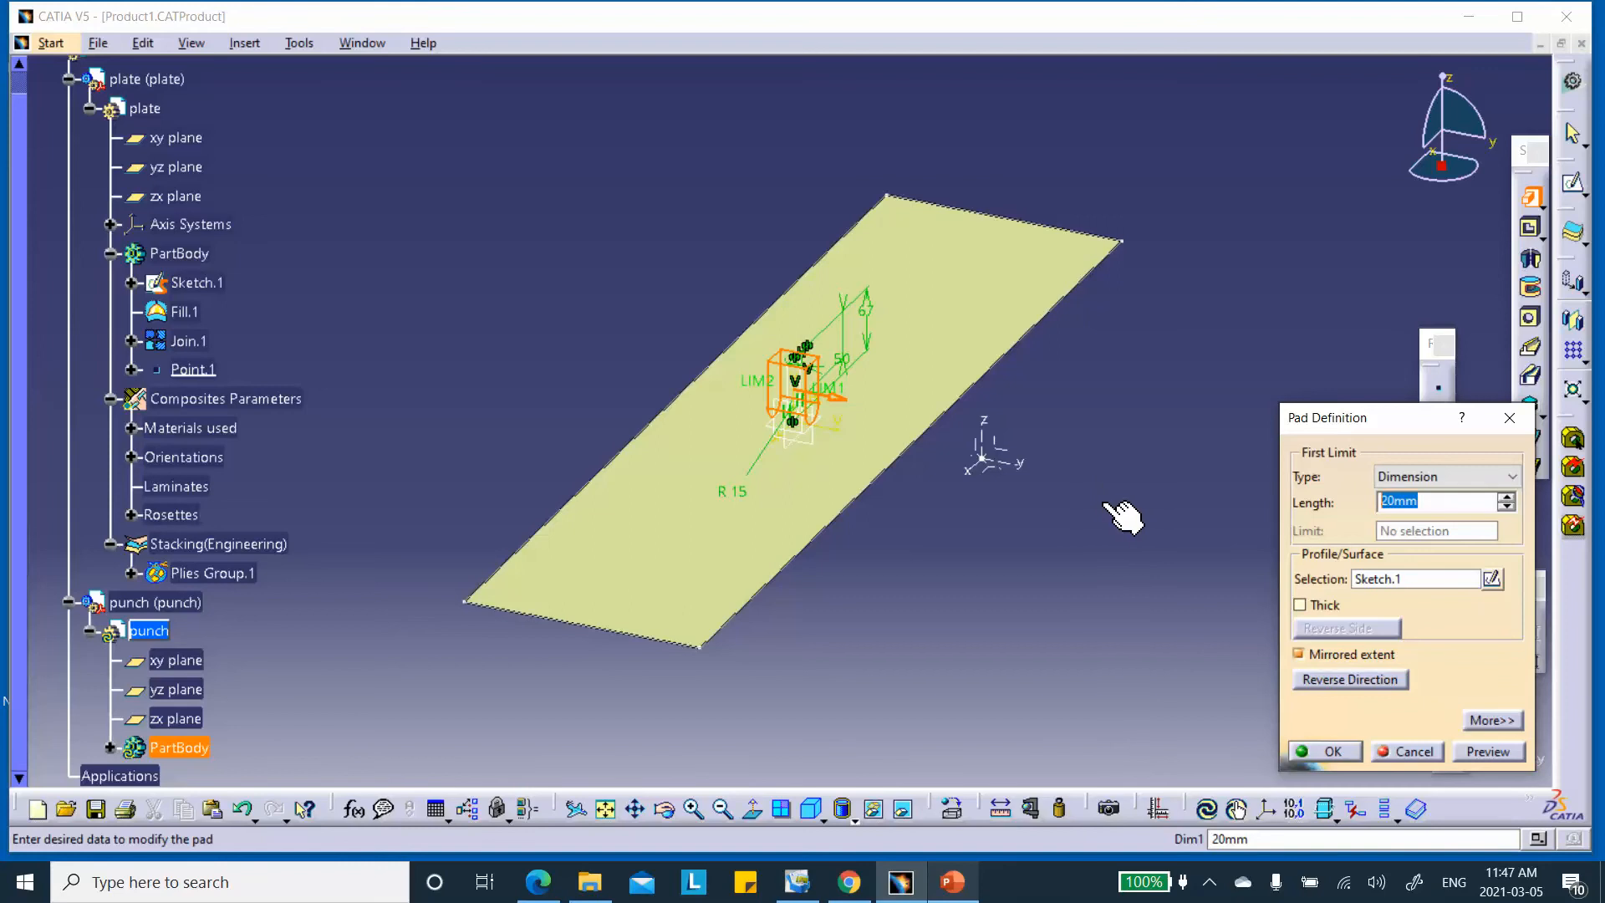
{"action": "type", "text": "125"}
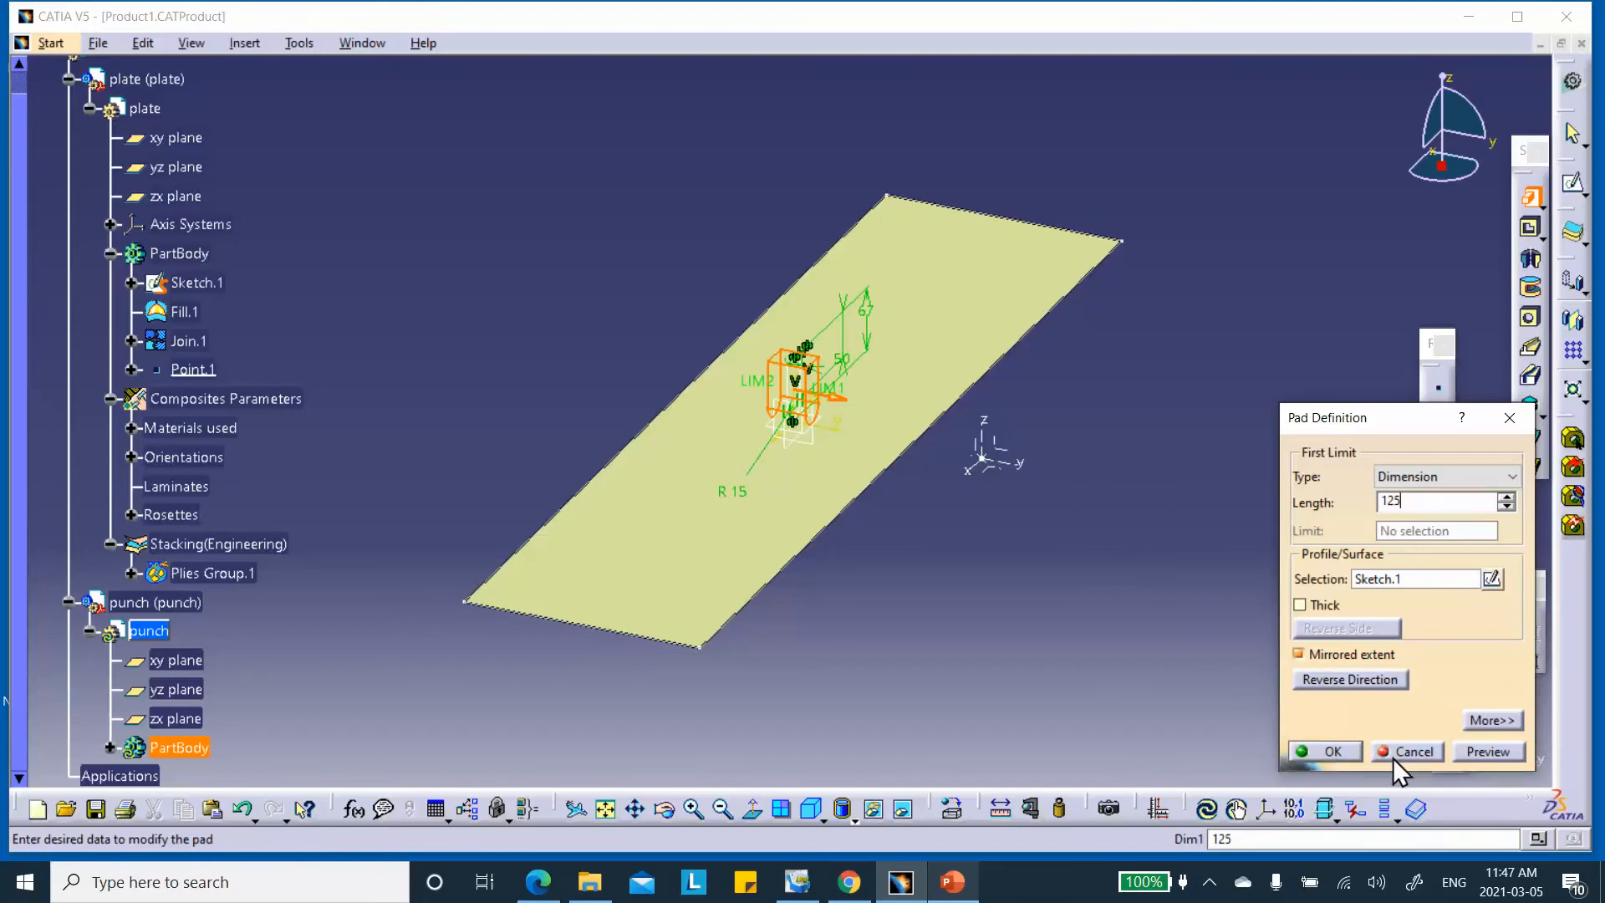
{"action": "left_click", "coordinate": [1341, 749]}
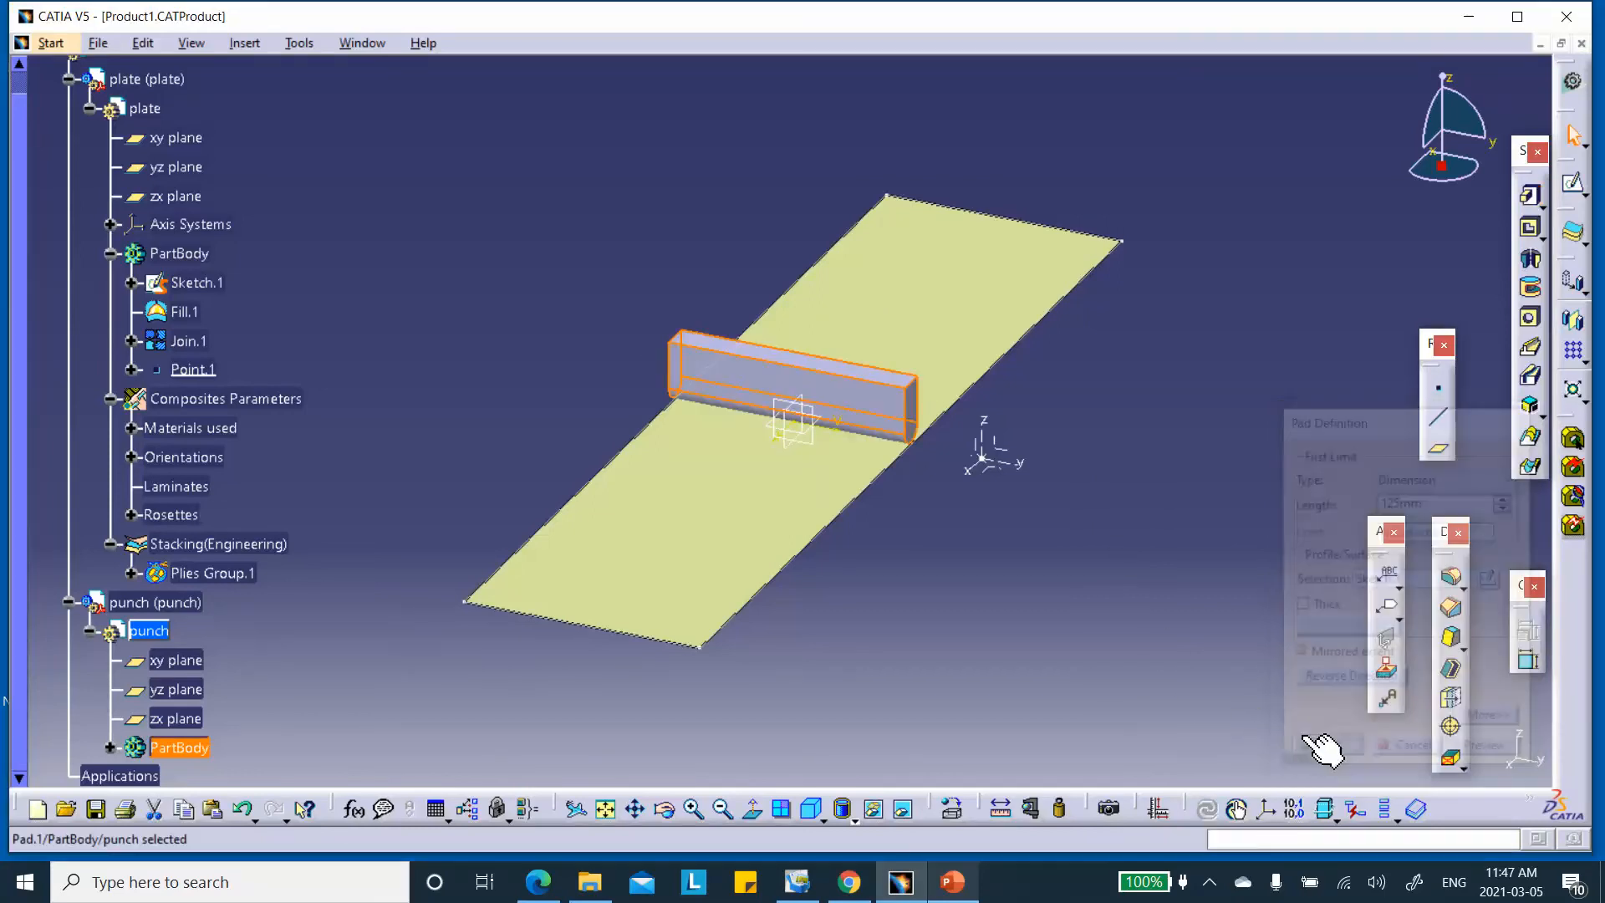
{"action": "scroll", "coordinate": [409, 389], "scroll_direction": "down", "scroll_amount": 5}
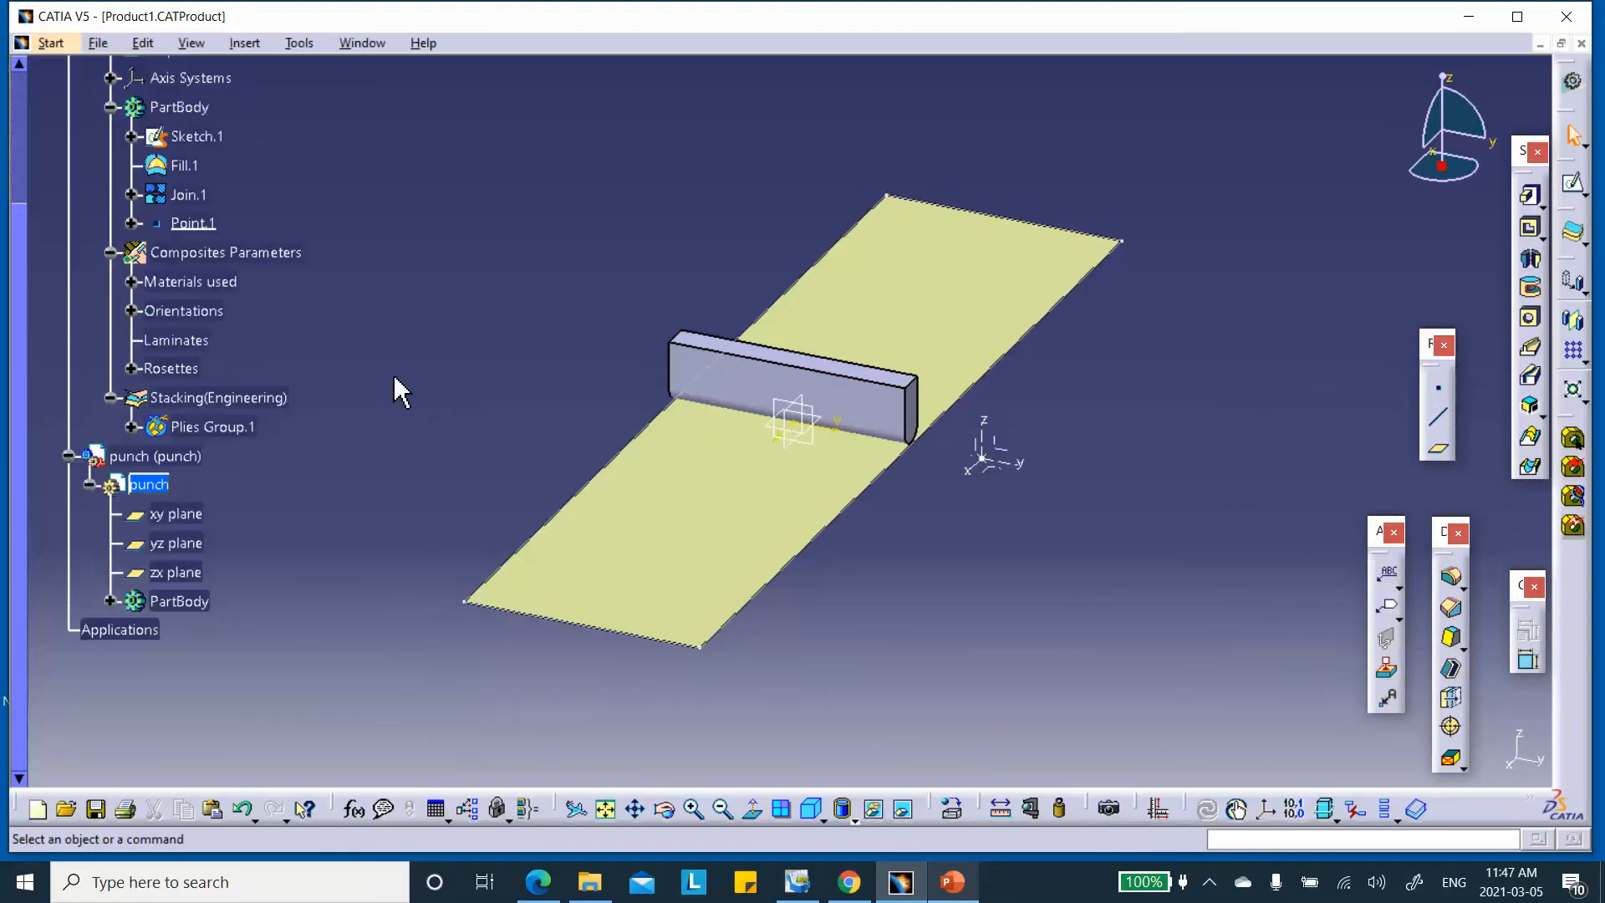
Apply Steel from the material library's Metal family to the punch part
{"action": "left_click", "coordinate": [159, 485]}
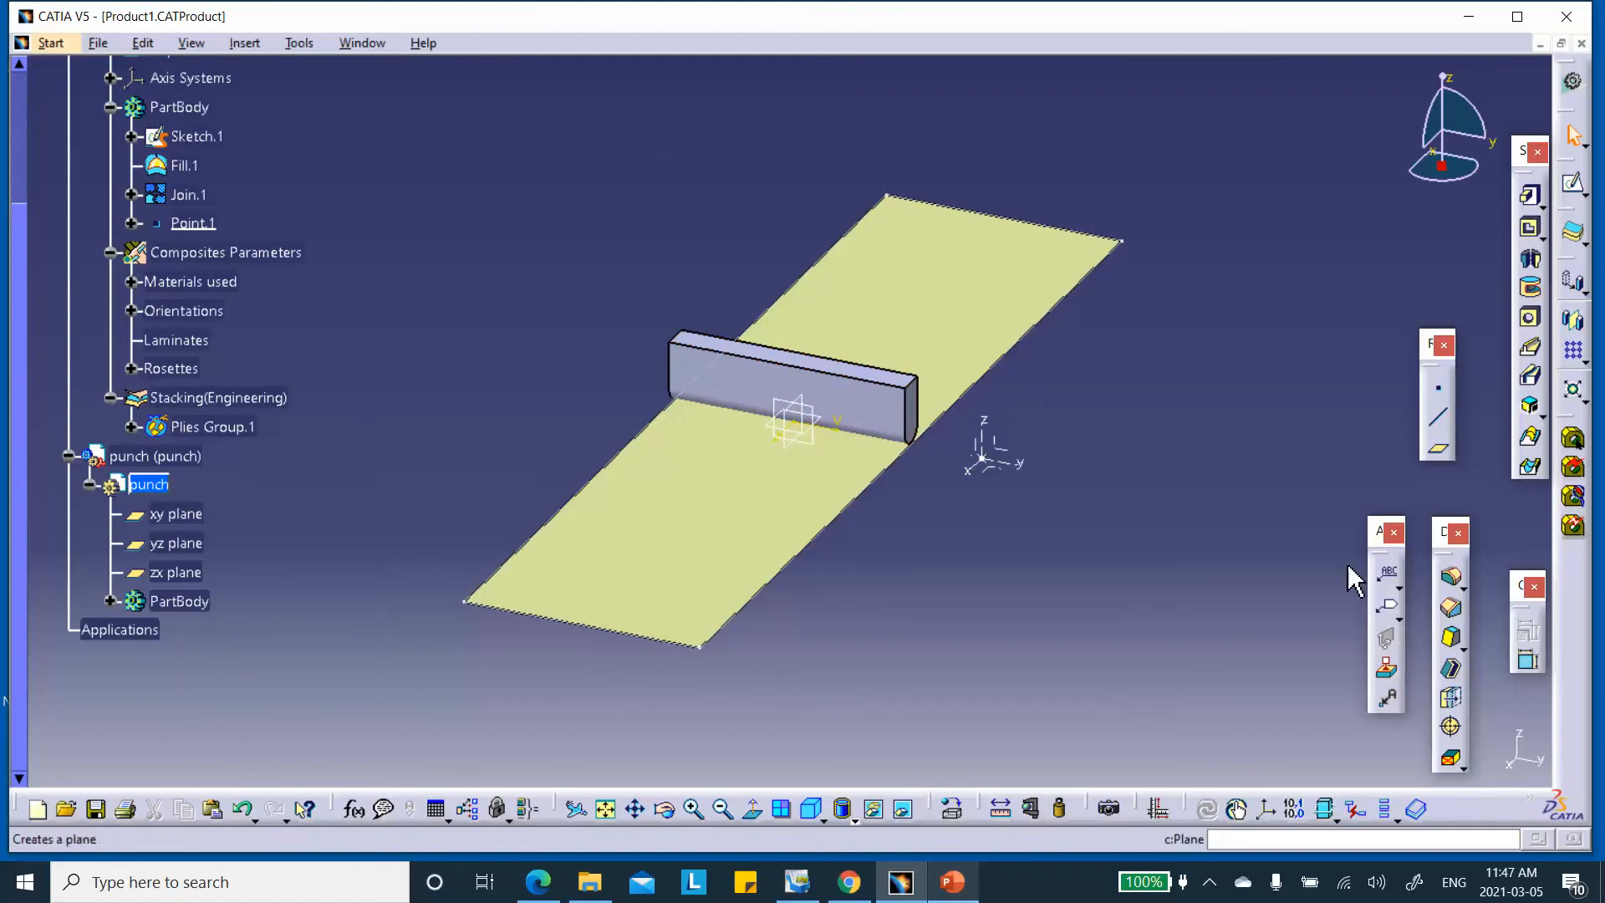
{"action": "left_click", "coordinate": [952, 811]}
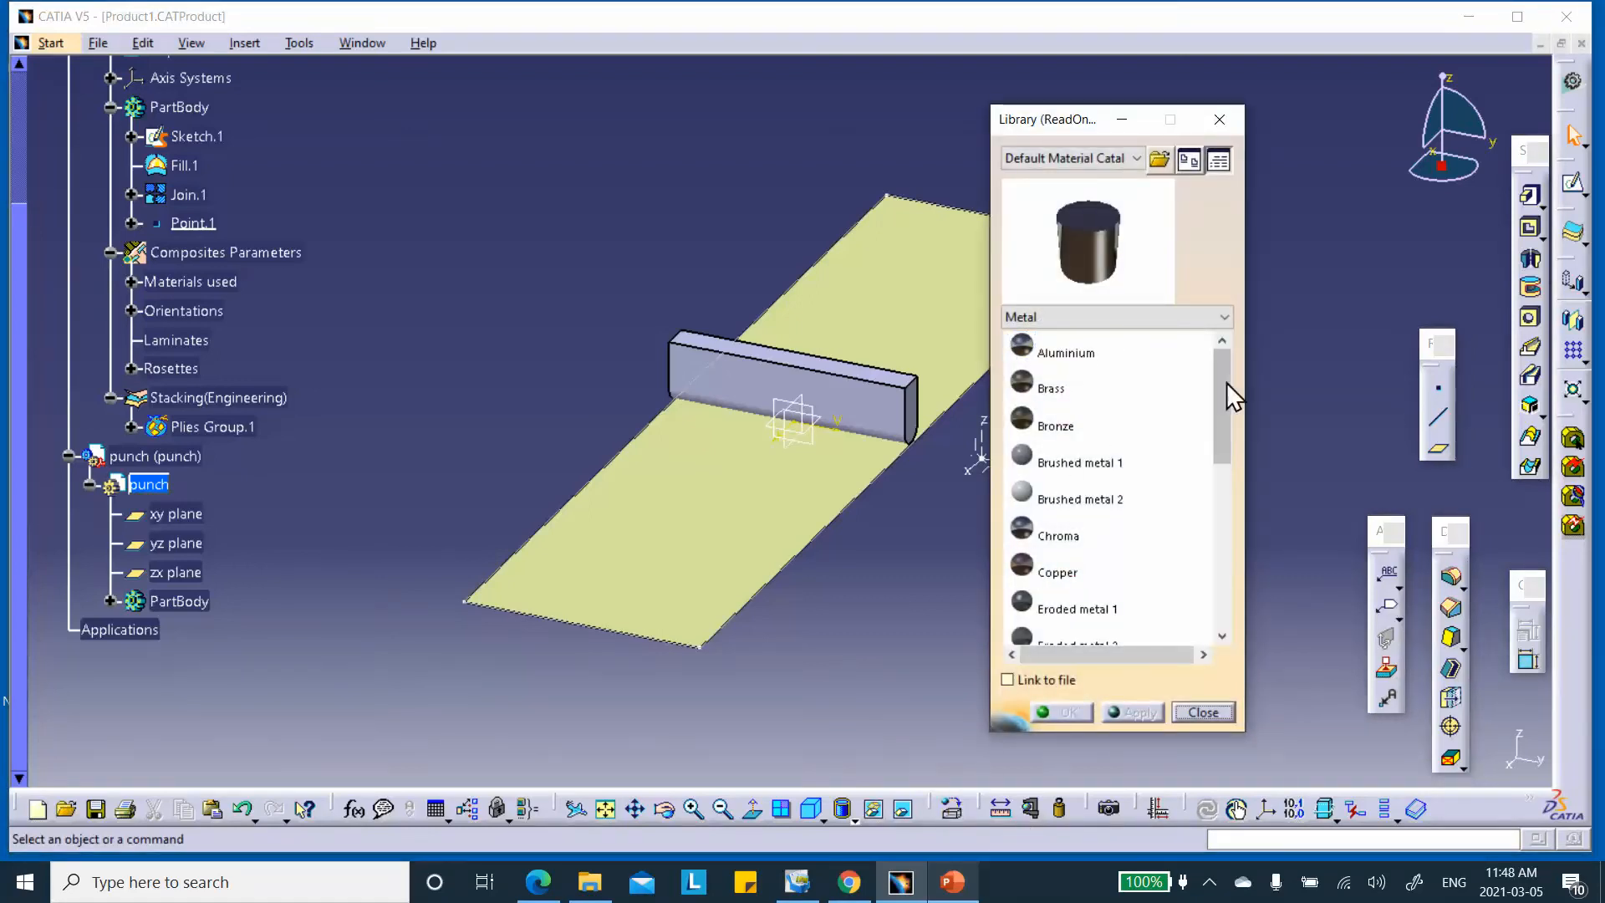
{"action": "left_click_drag", "start_coordinate": [1222, 393], "coordinate": [1222, 556]}
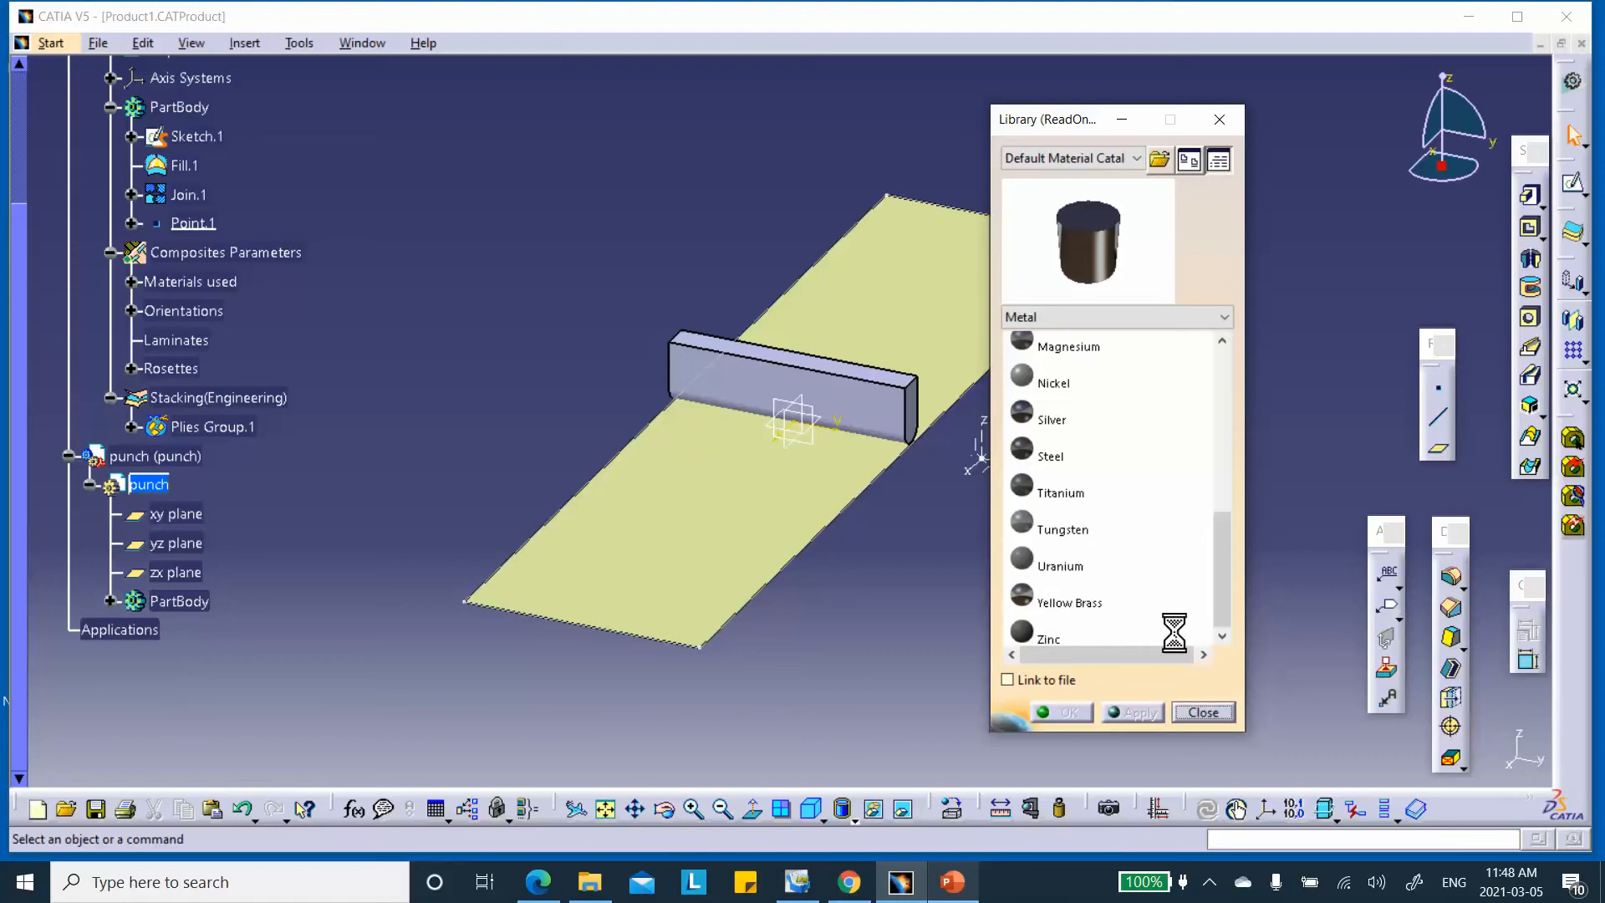
{"action": "left_click", "coordinate": [1060, 456]}
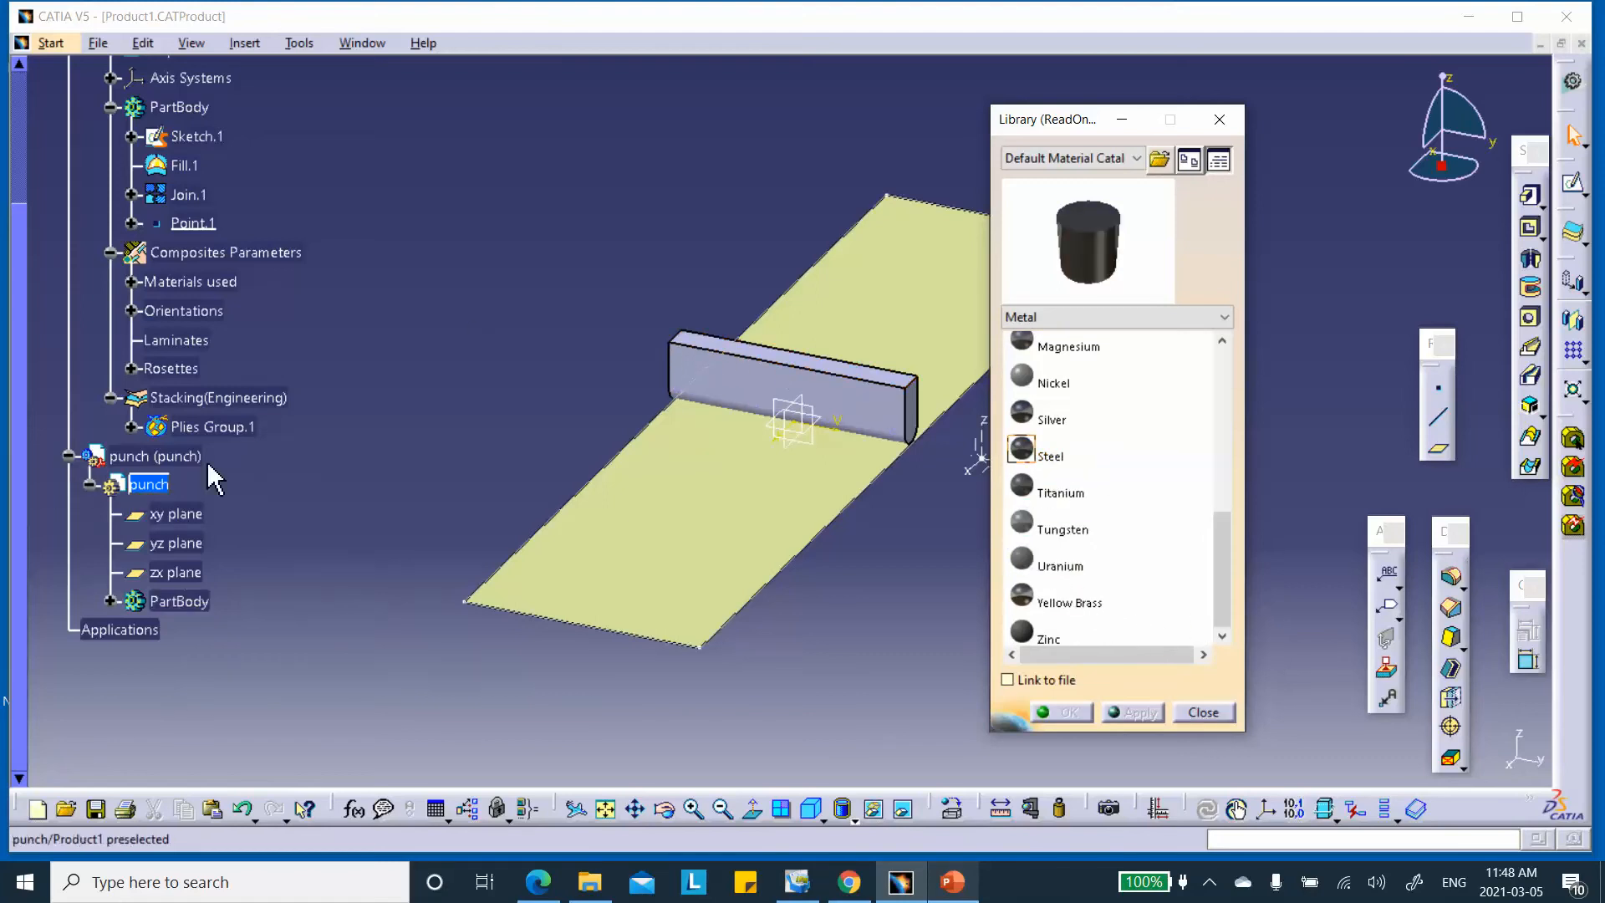
{"action": "left_click", "coordinate": [188, 455]}
{"action": "left_click", "coordinate": [1063, 712]}
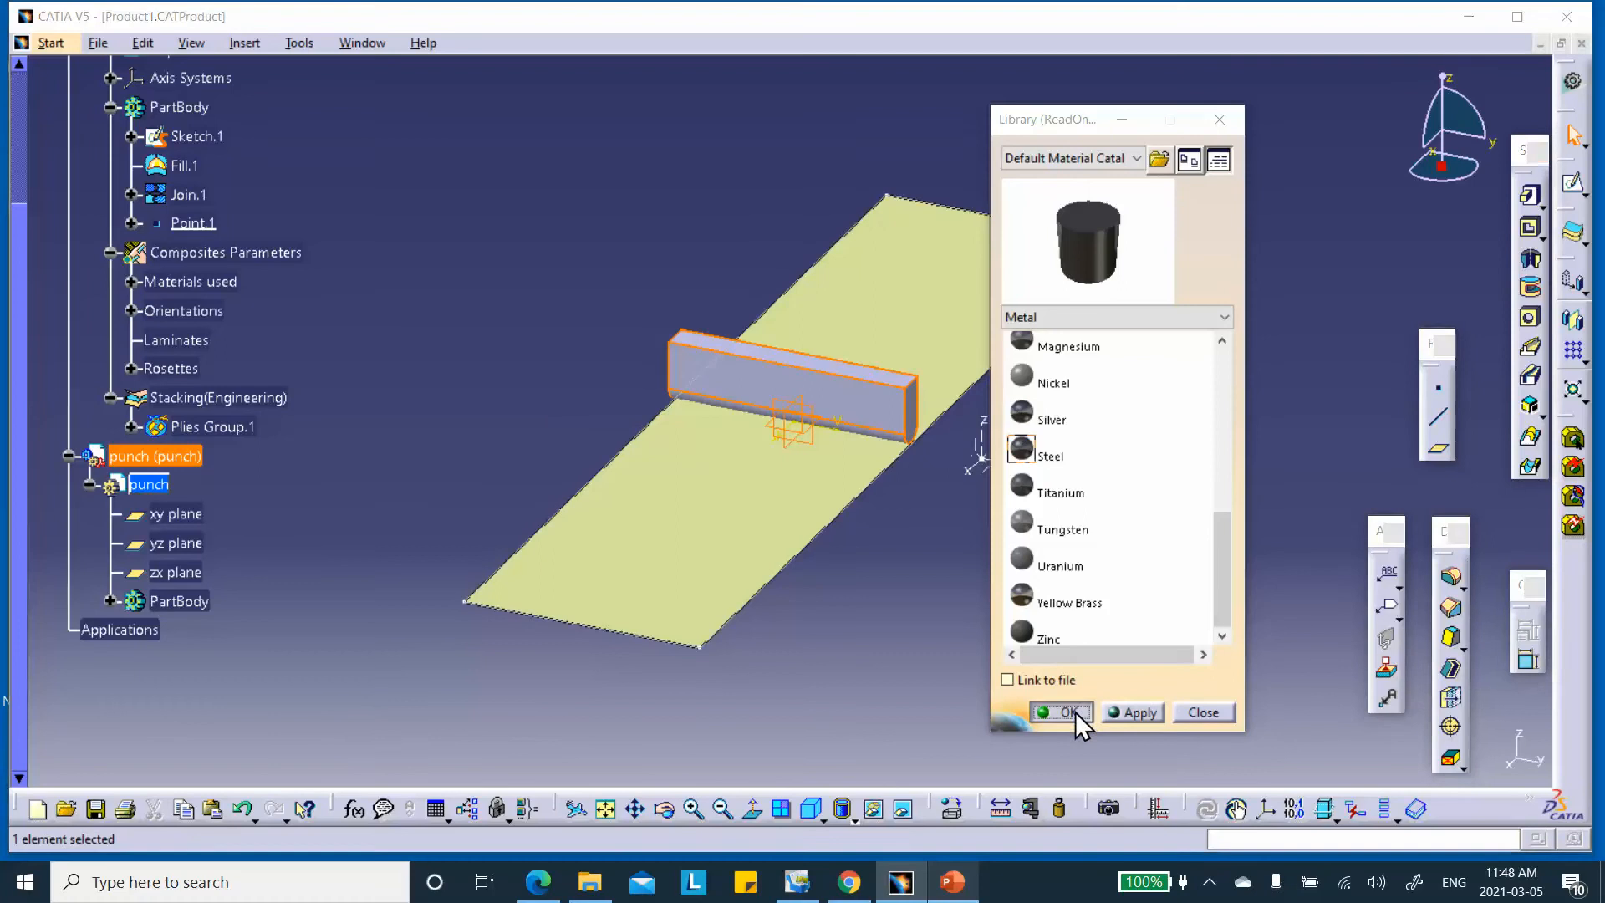
{"action": "left_click", "coordinate": [381, 545]}
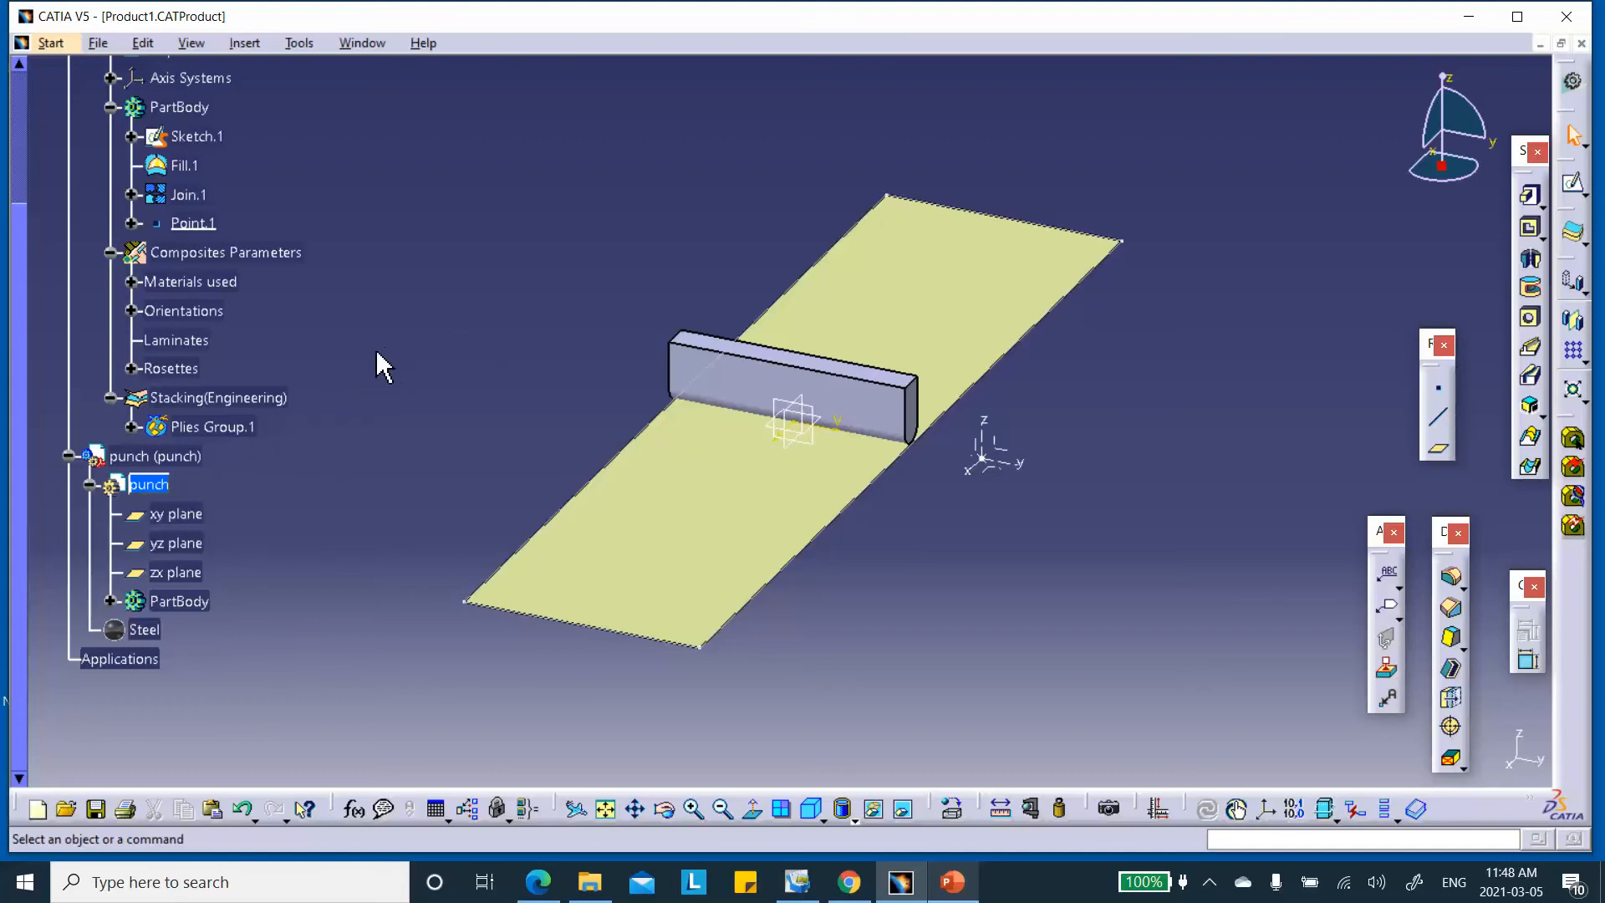
Make Product1 the active assembly and save it
{"action": "scroll", "coordinate": [312, 301], "scroll_direction": "up", "scroll_amount": 5}
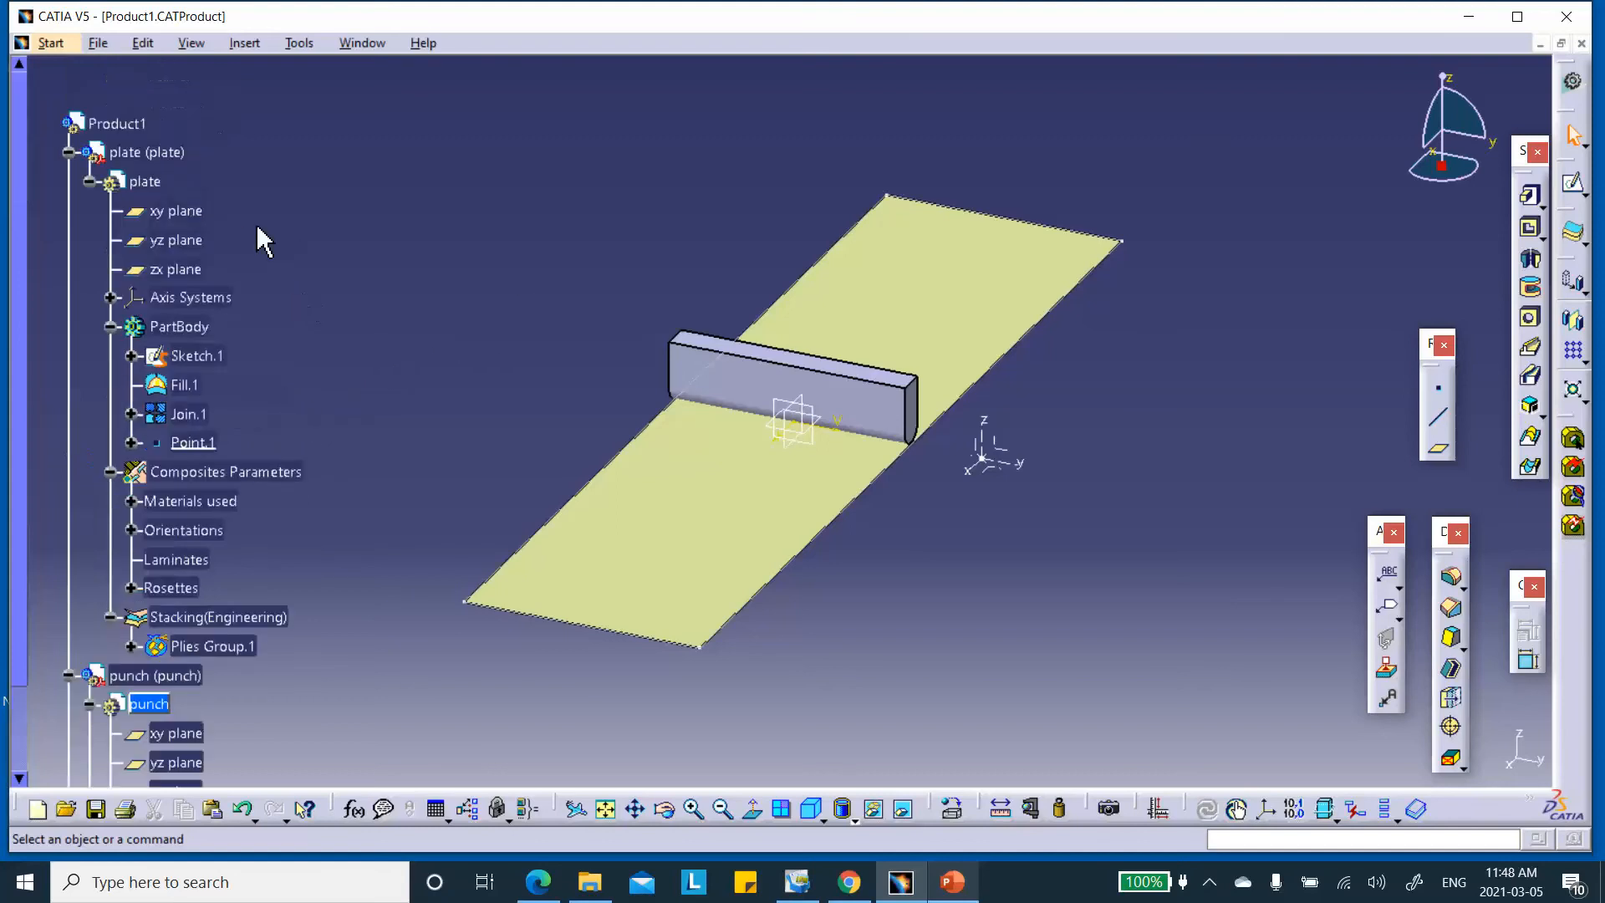
{"action": "double_click", "coordinate": [140, 123]}
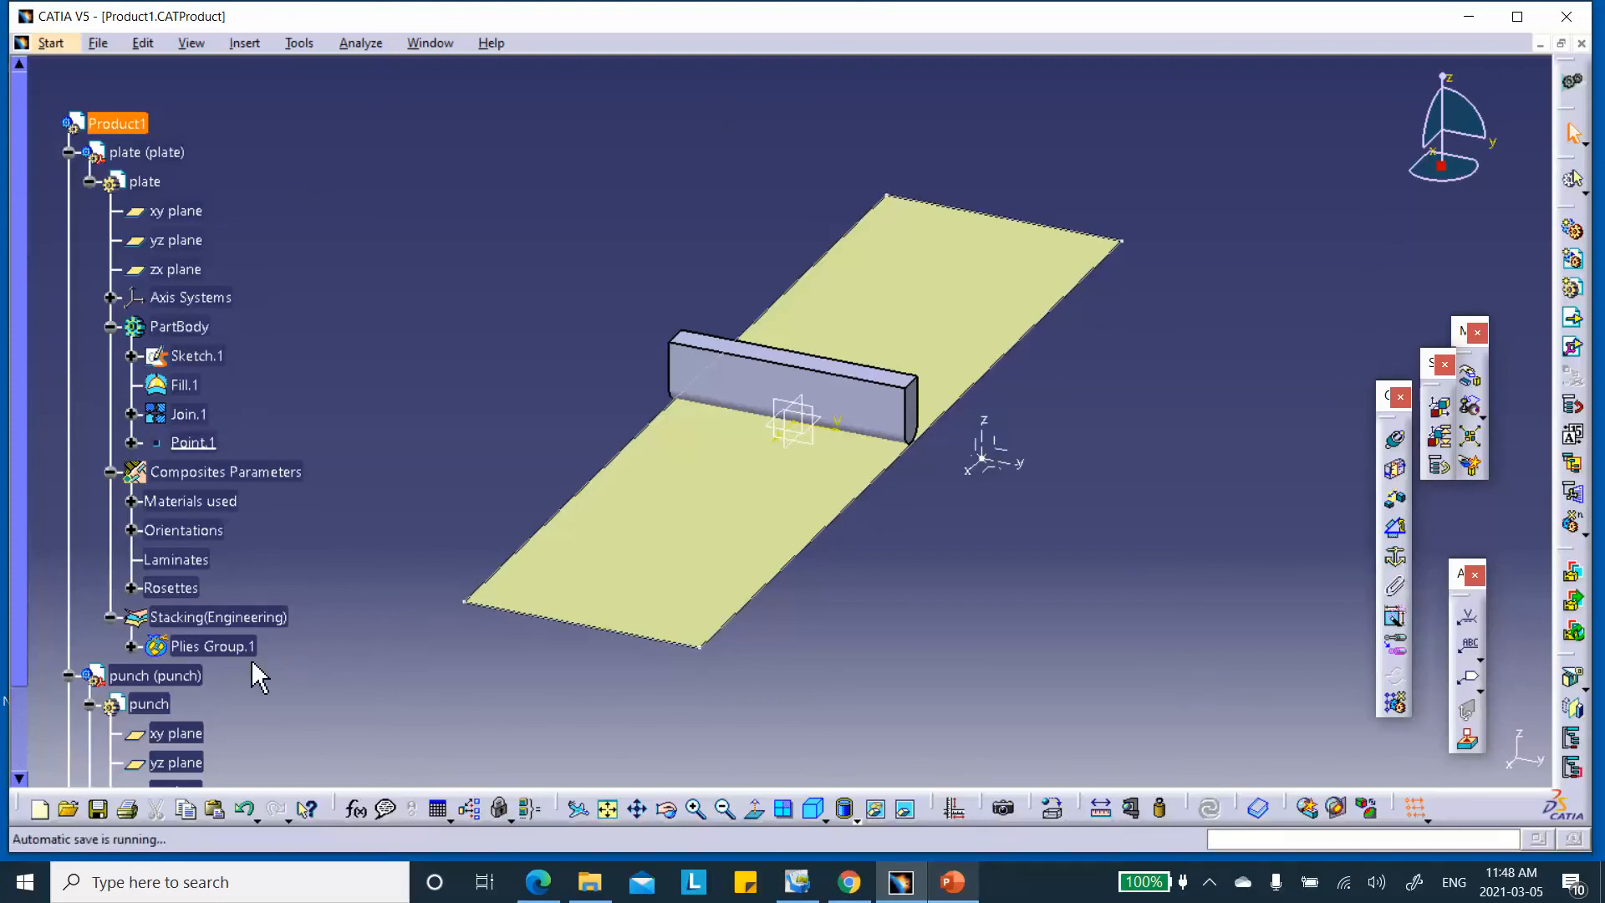
{"action": "left_click", "coordinate": [98, 809]}
{"action": "left_click", "coordinate": [850, 495]}
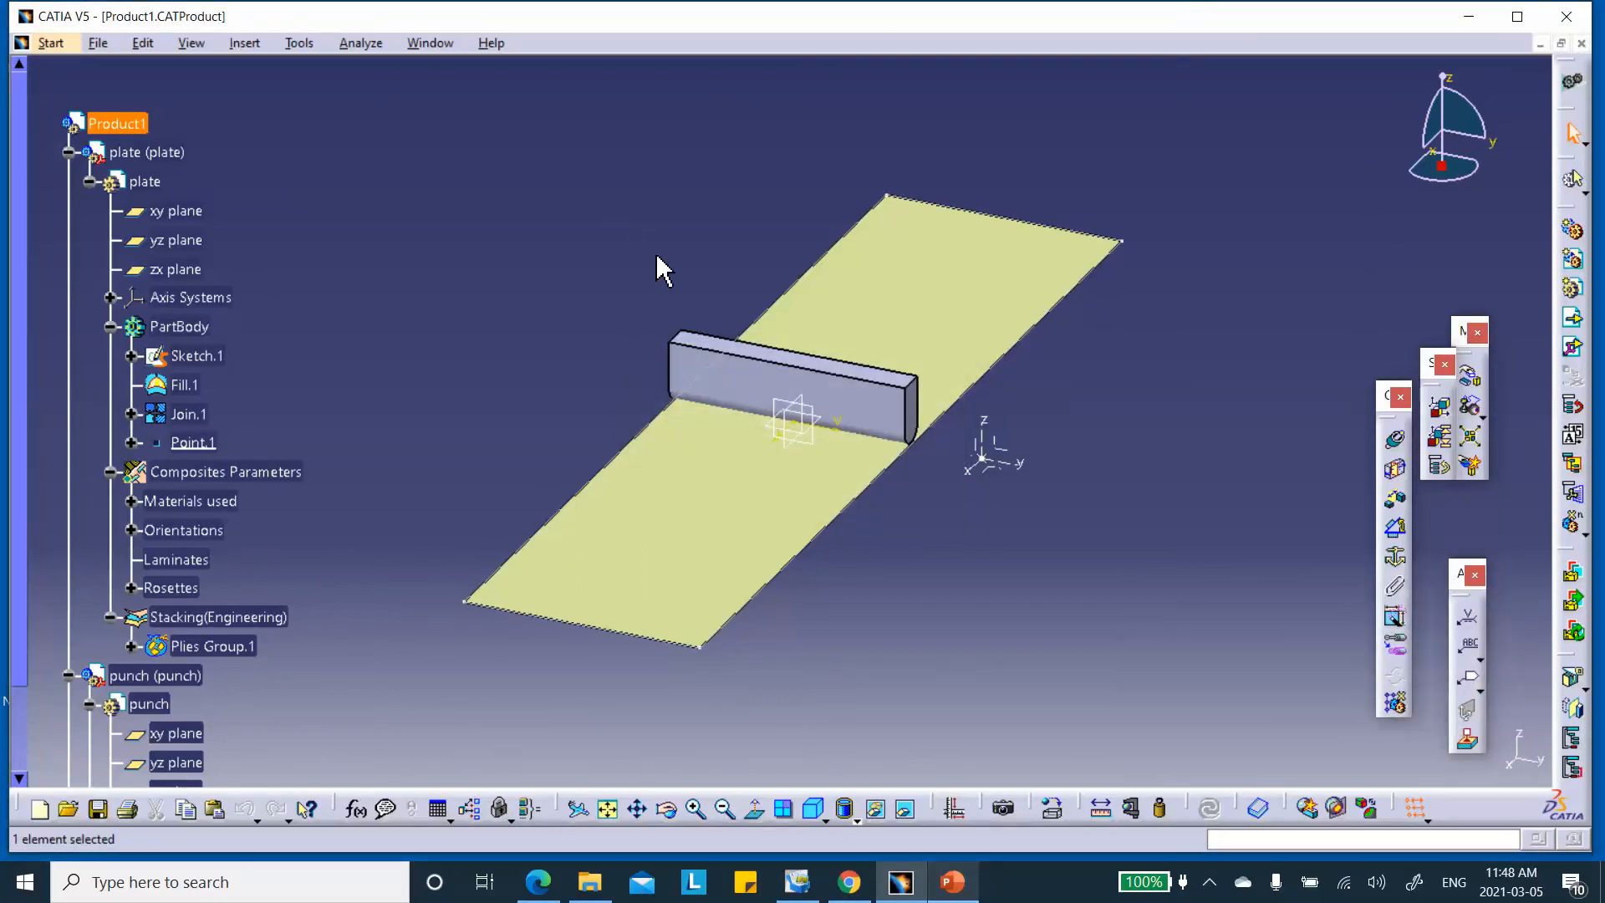
Reorient the plate and punch model and bring up the Welcome workbench chooser
{"action": "middle_click_drag", "start_coordinate": [680, 448], "coordinate": [842, 401]}
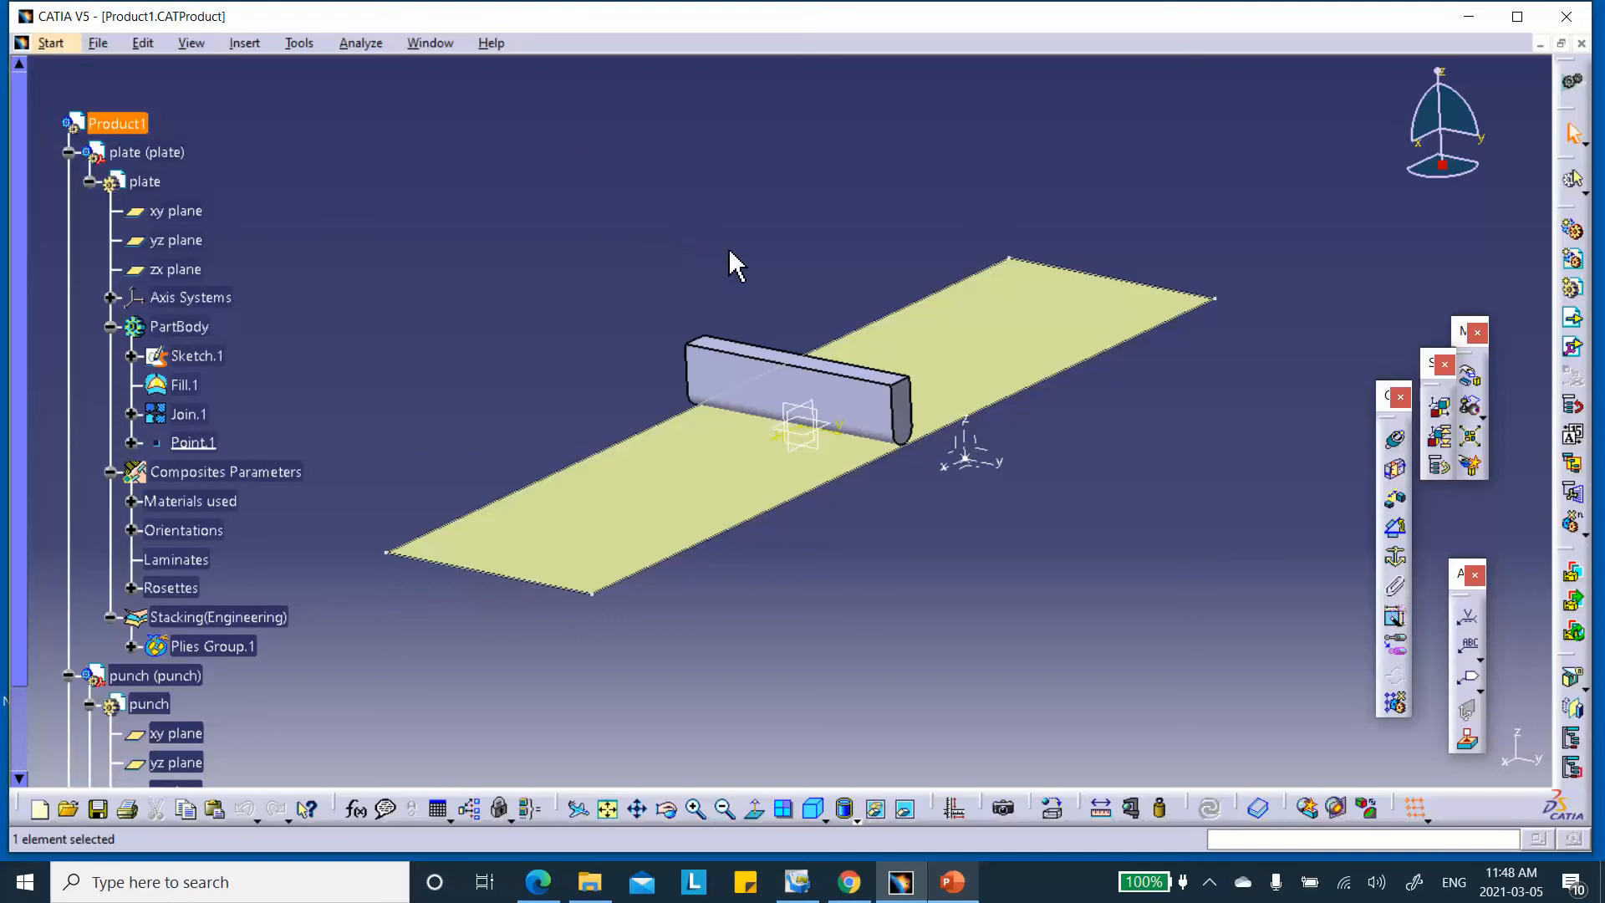
{"action": "mouse_move", "coordinate": [806, 205]}
{"action": "middle_mouse_down"}
{"action": "mouse_move", "coordinate": [817, 250]}
{"action": "mouse_move", "coordinate": [814, 219]}
{"action": "mouse_move", "coordinate": [828, 229]}
{"action": "middle_mouse_up"}
{"action": "middle_click_drag", "start_coordinate": [948, 634], "coordinate": [832, 539]}
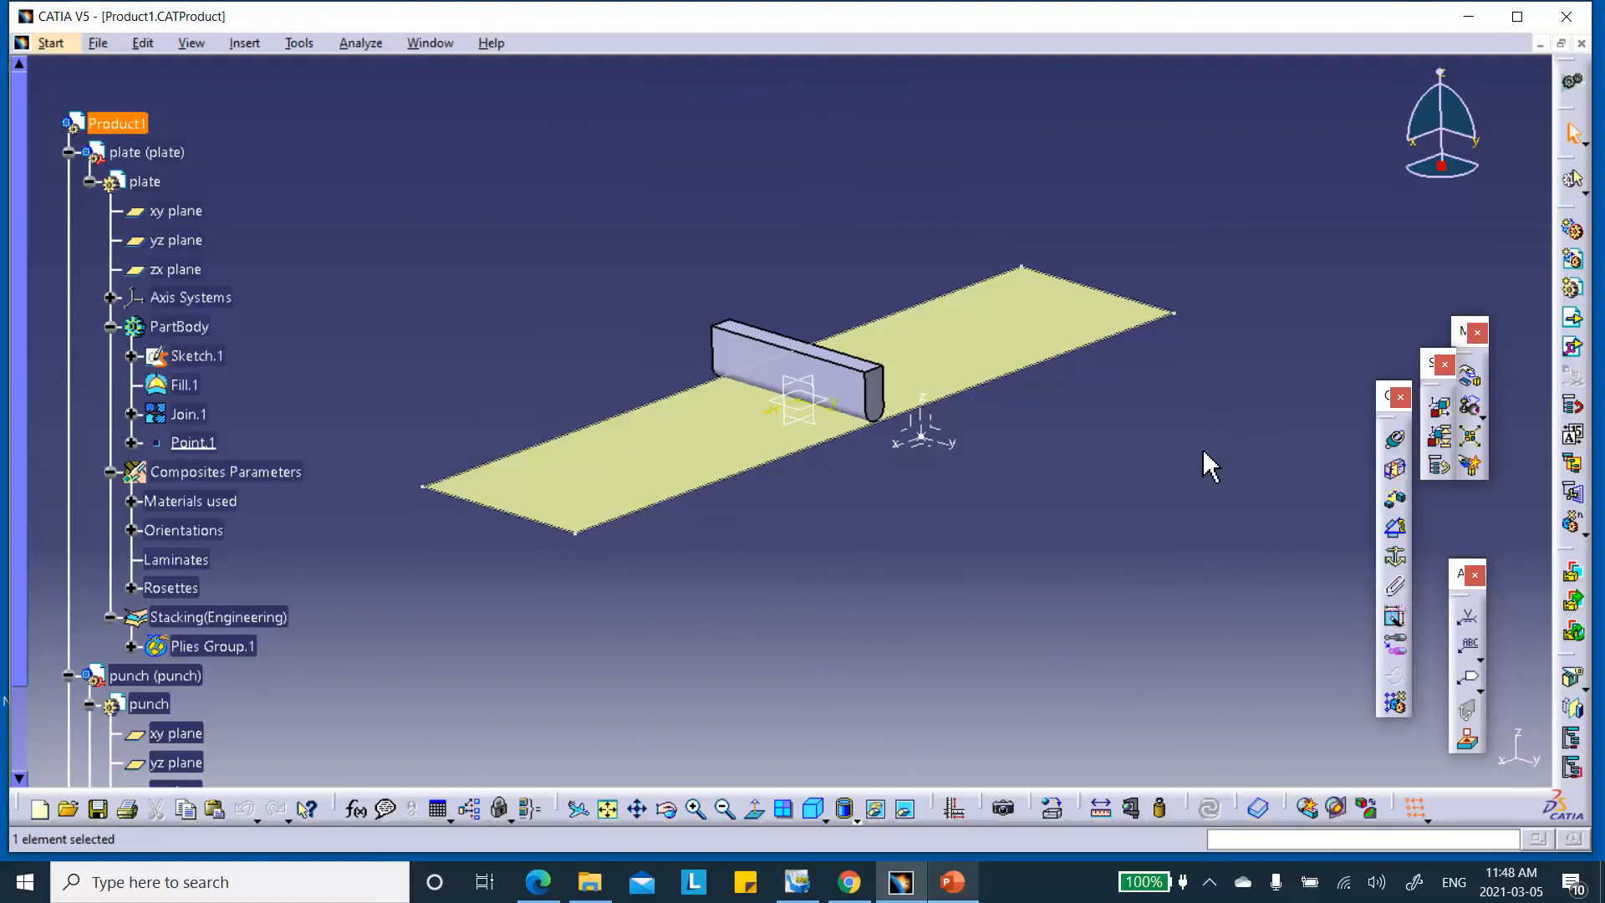
{"action": "mouse_move", "coordinate": [1199, 437]}
{"action": "middle_mouse_down"}
{"action": "mouse_move", "coordinate": [1229, 469]}
{"action": "mouse_move", "coordinate": [1212, 456]}
{"action": "middle_mouse_up"}
{"action": "middle_click_drag", "start_coordinate": [853, 233], "coordinate": [856, 233]}
{"action": "middle_click_drag", "start_coordinate": [667, 215], "coordinate": [686, 184]}
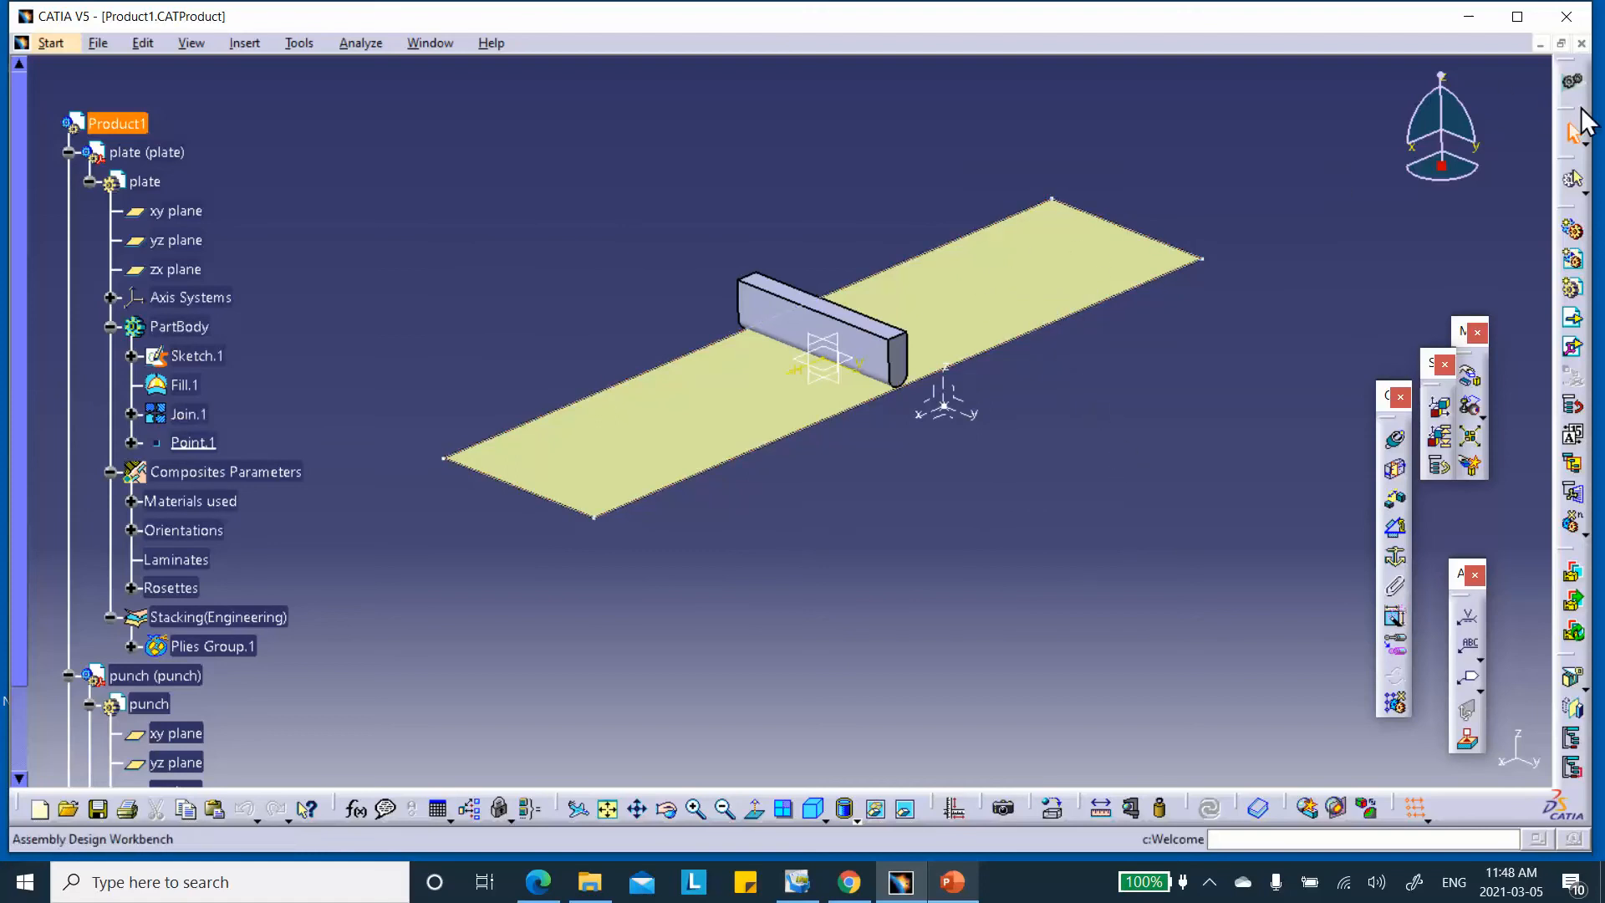
{"action": "left_click", "coordinate": [1571, 81]}
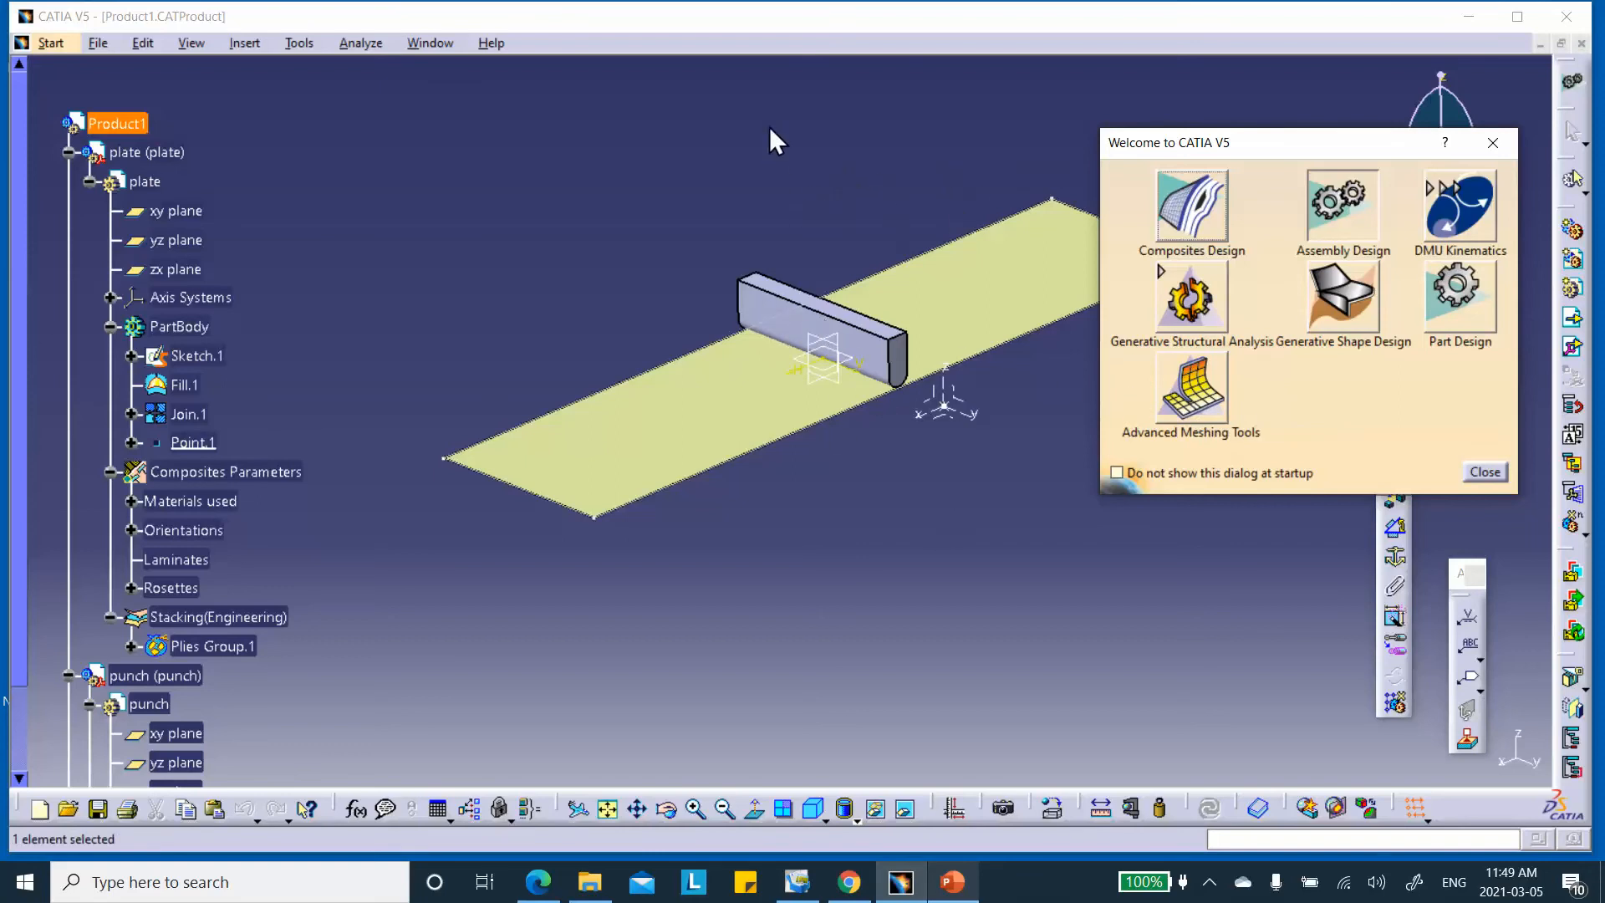
Enter Advanced Meshing Tools with a new Static Analysis case
{"action": "left_click", "coordinate": [1181, 397]}
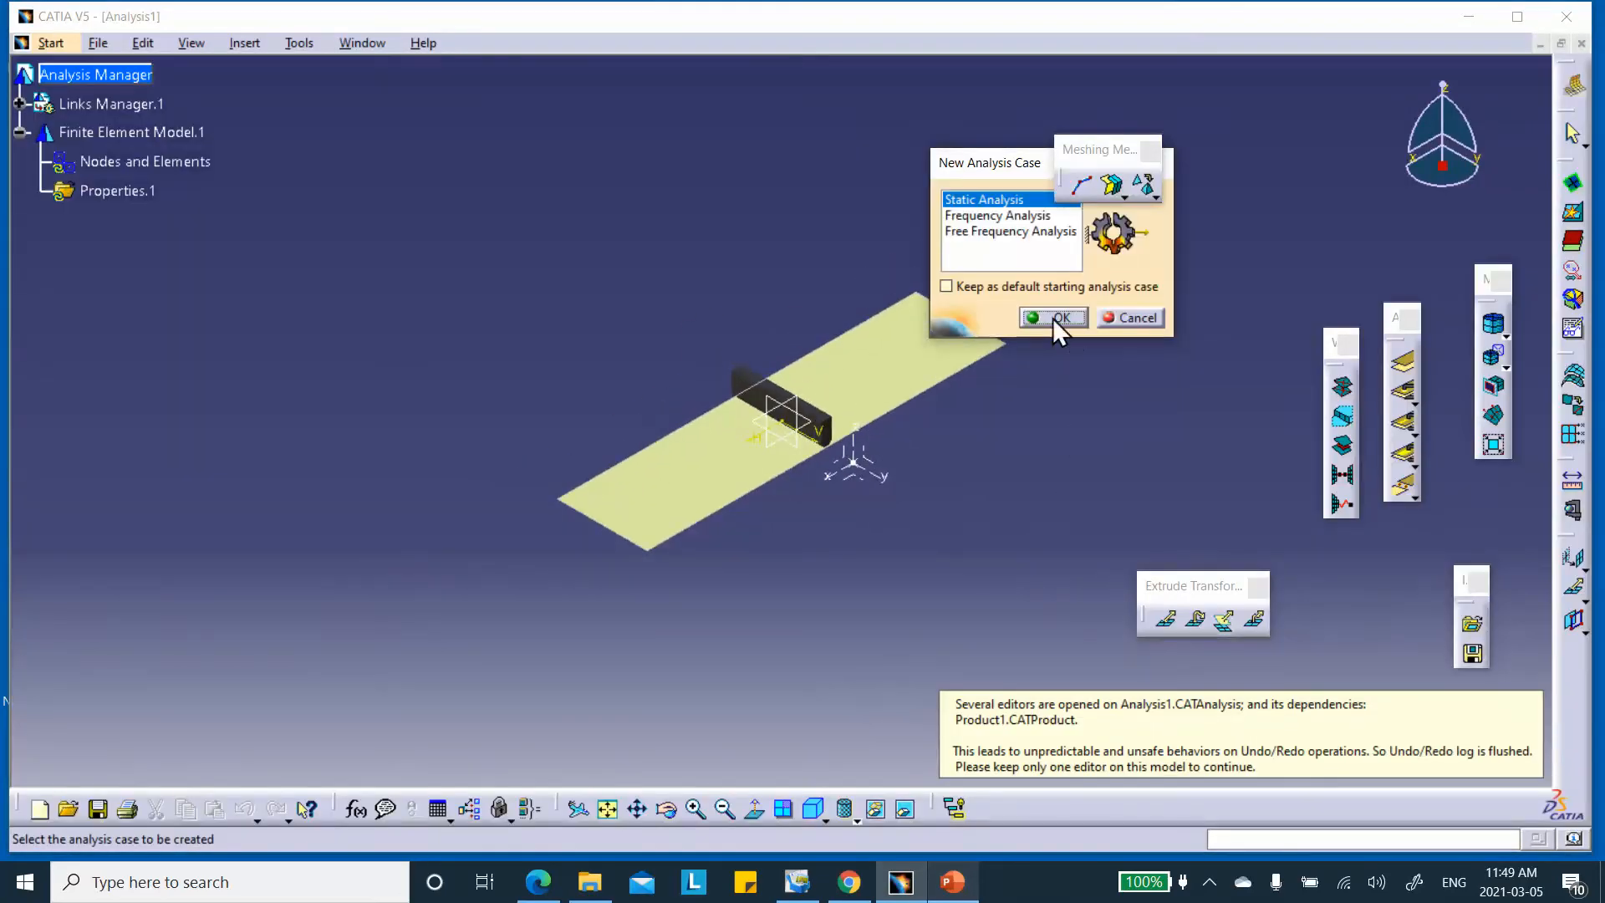
{"action": "left_click", "coordinate": [1049, 317]}
{"action": "middle_click_drag", "start_coordinate": [1047, 375], "coordinate": [1001, 299]}
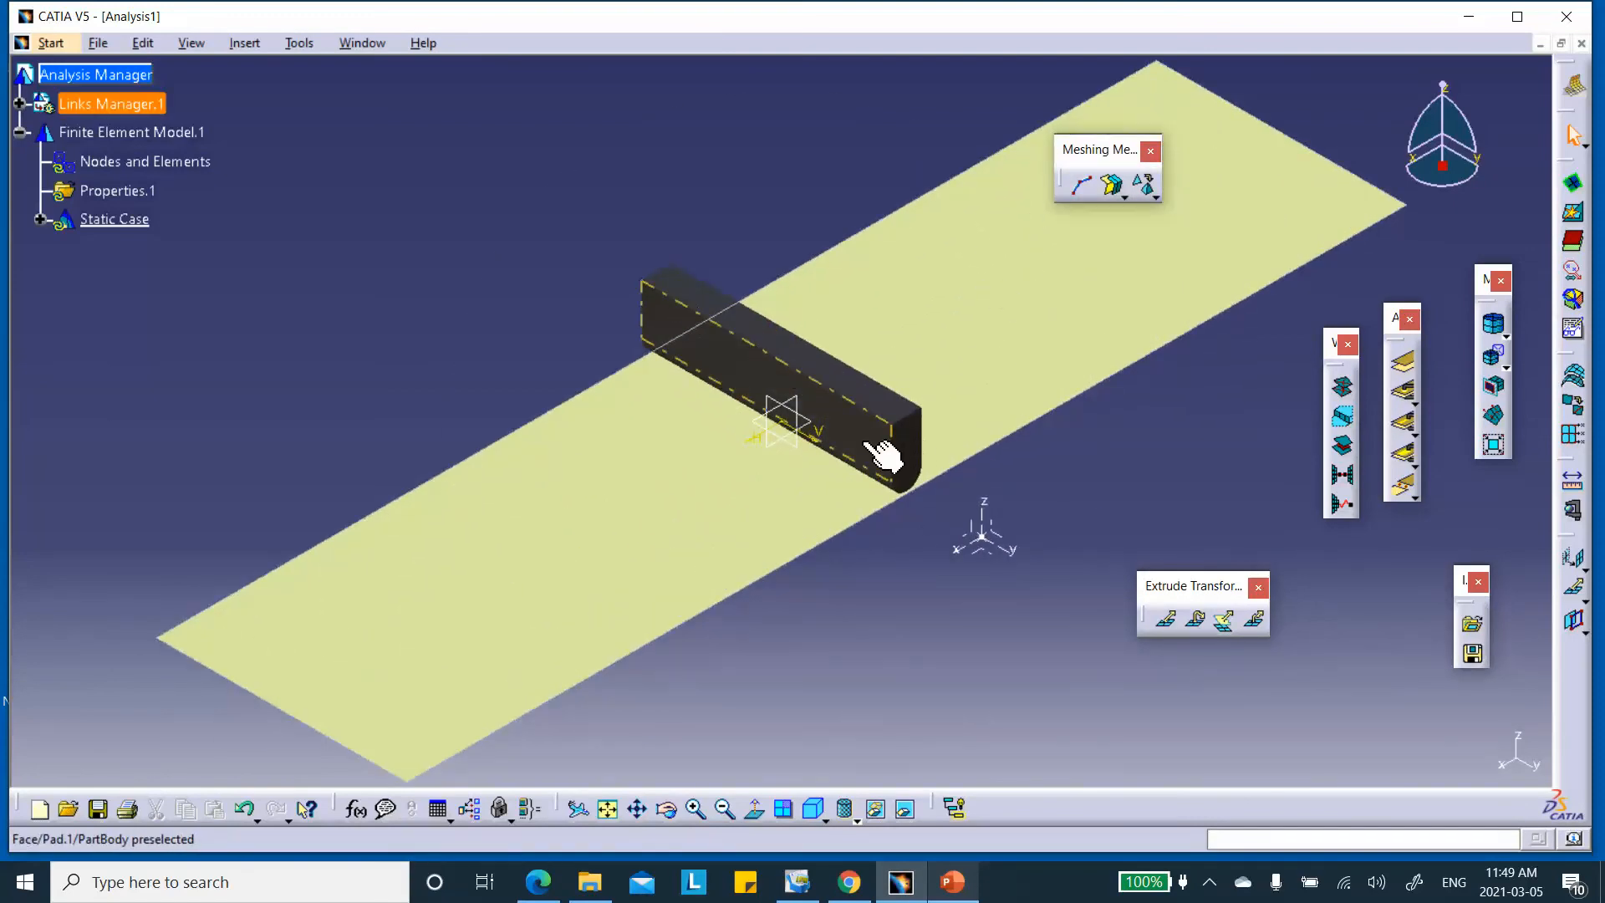
Start a Surface Mesher on the plate with 10 mm mesh size and quads only
{"action": "left_click", "coordinate": [1112, 186]}
{"action": "left_click", "coordinate": [1026, 295]}
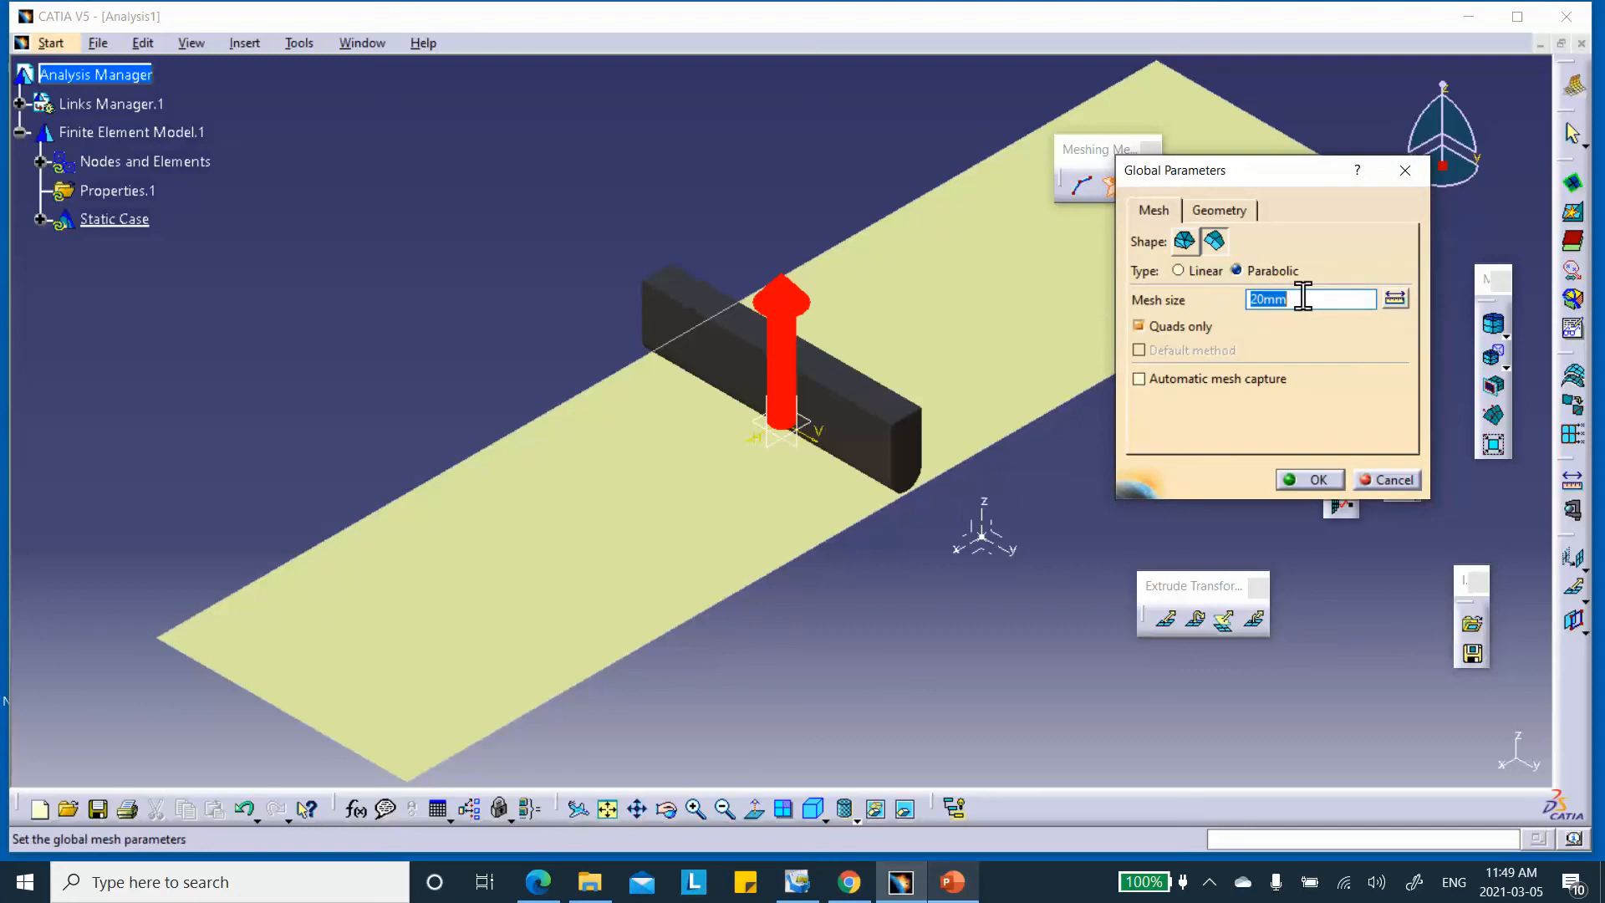
{"action": "type", "text": "1"}
{"action": "left_click", "coordinate": [955, 885]}
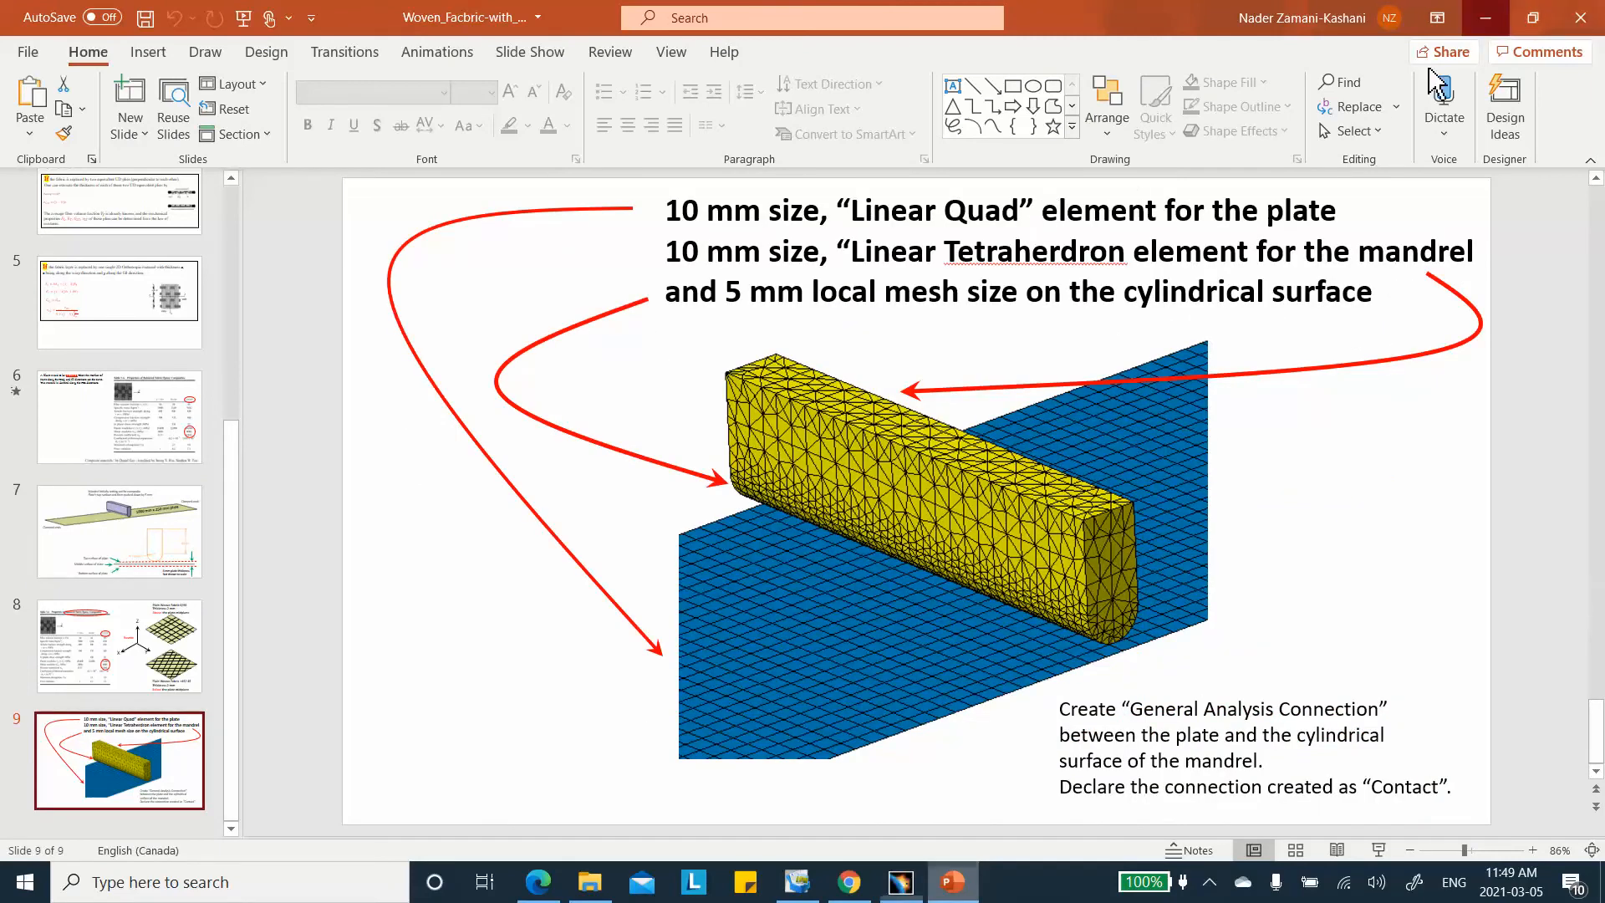
{"action": "left_click", "coordinate": [1485, 17]}
Mesh the plate with 10 mm frontal quadrangles, producing 7751 nodes and 2500 elements
{"action": "left_click", "coordinate": [1316, 479]}
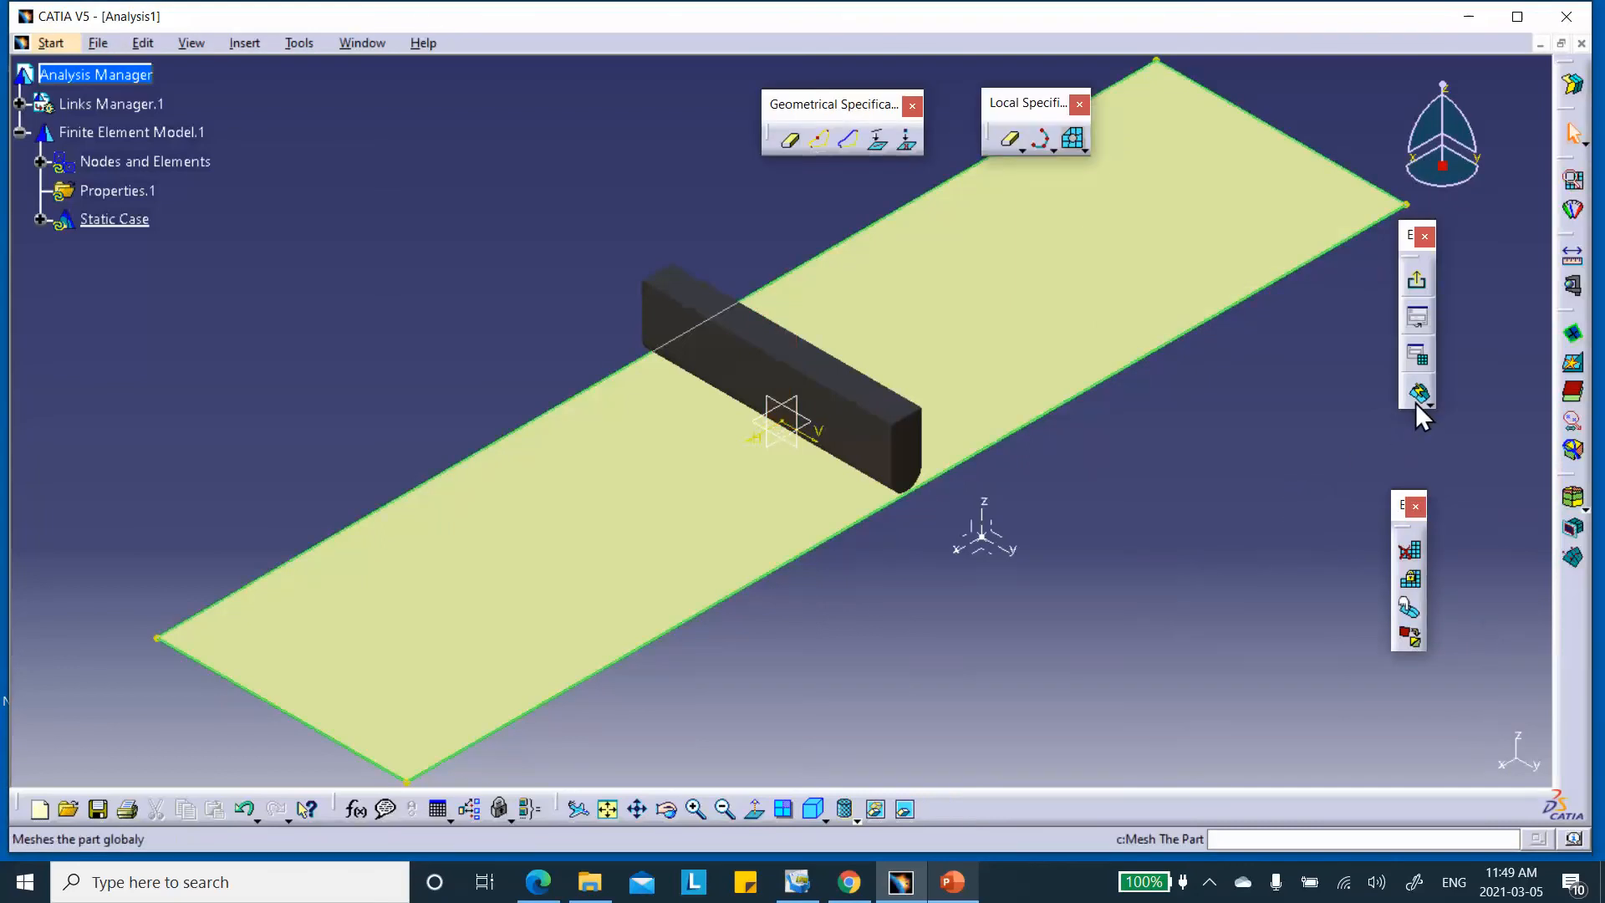
{"action": "left_click", "coordinate": [1418, 393]}
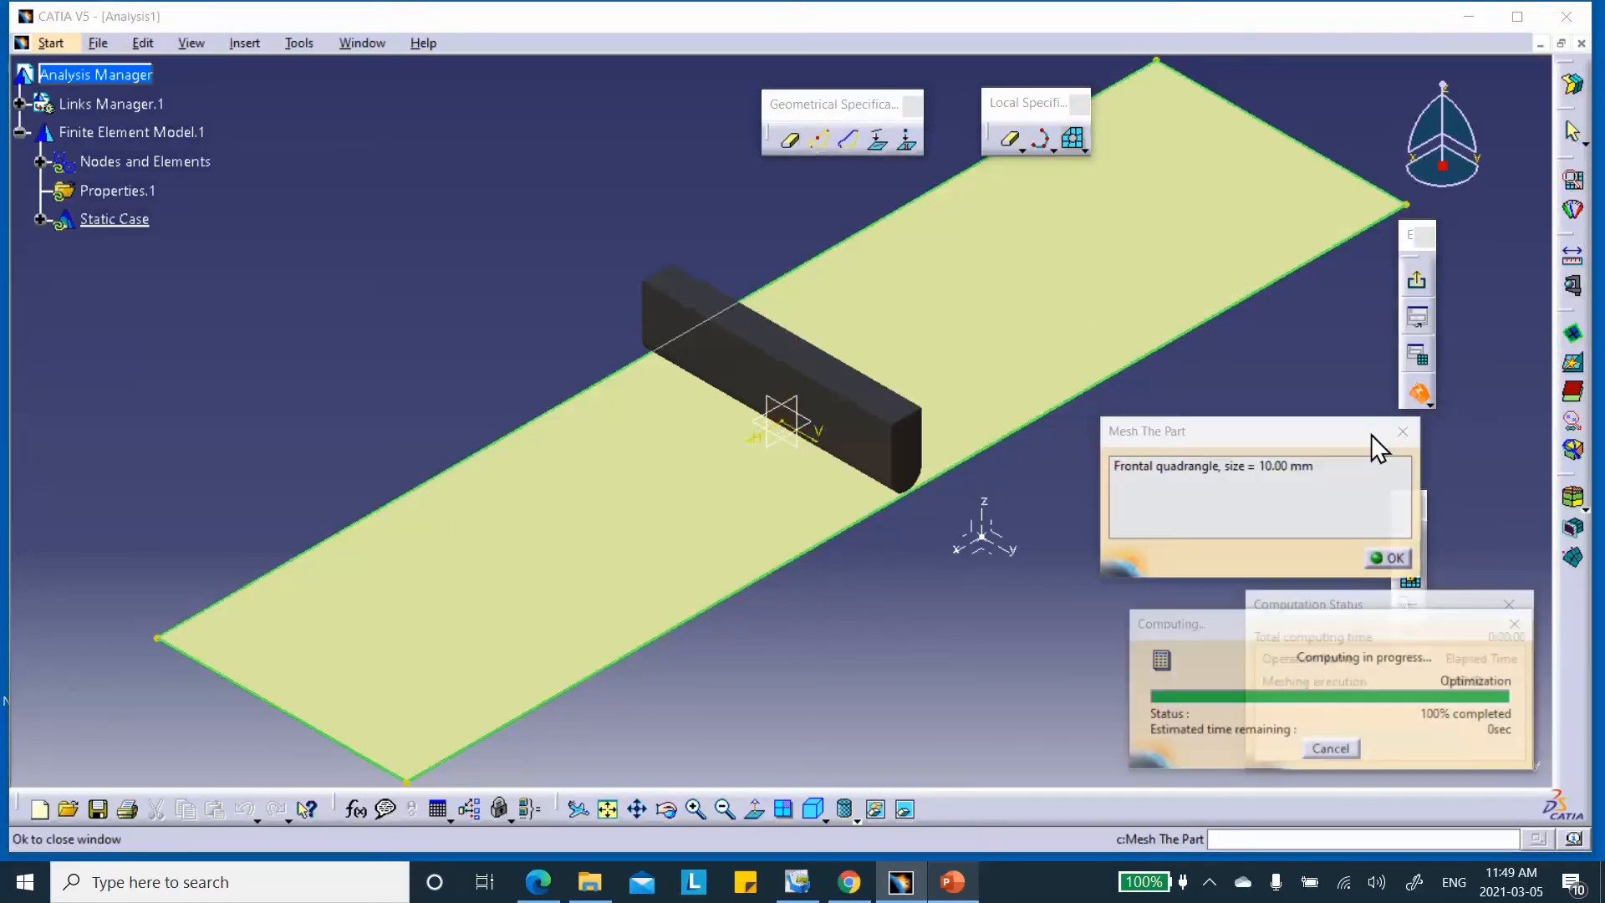
{"action": "left_click", "coordinate": [1391, 558]}
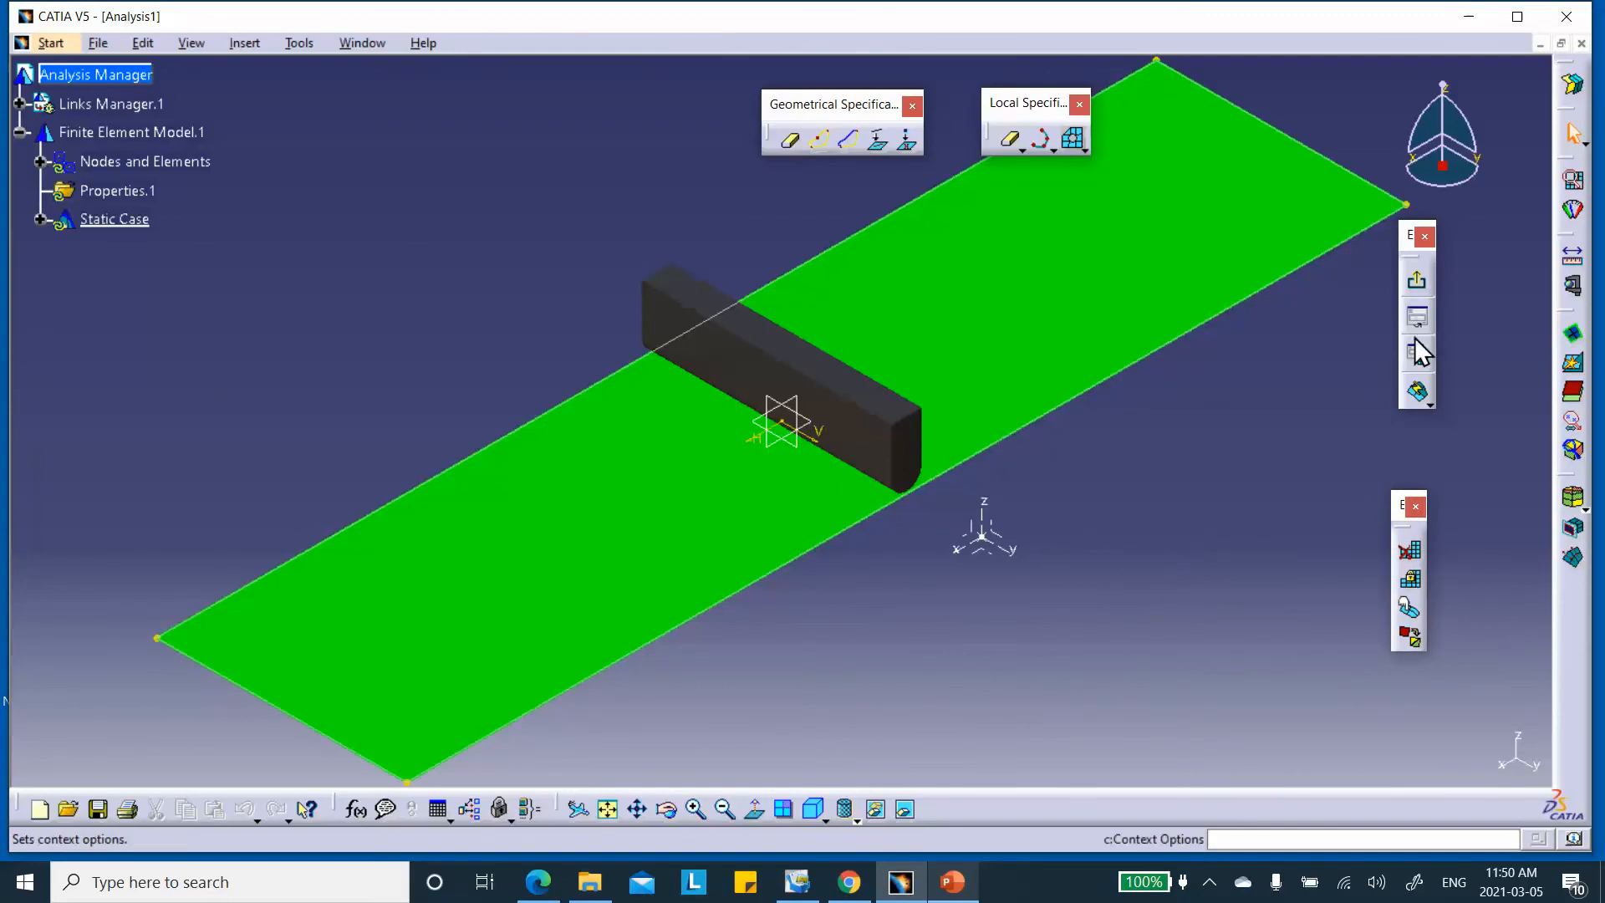
{"action": "left_click", "coordinate": [1415, 279]}
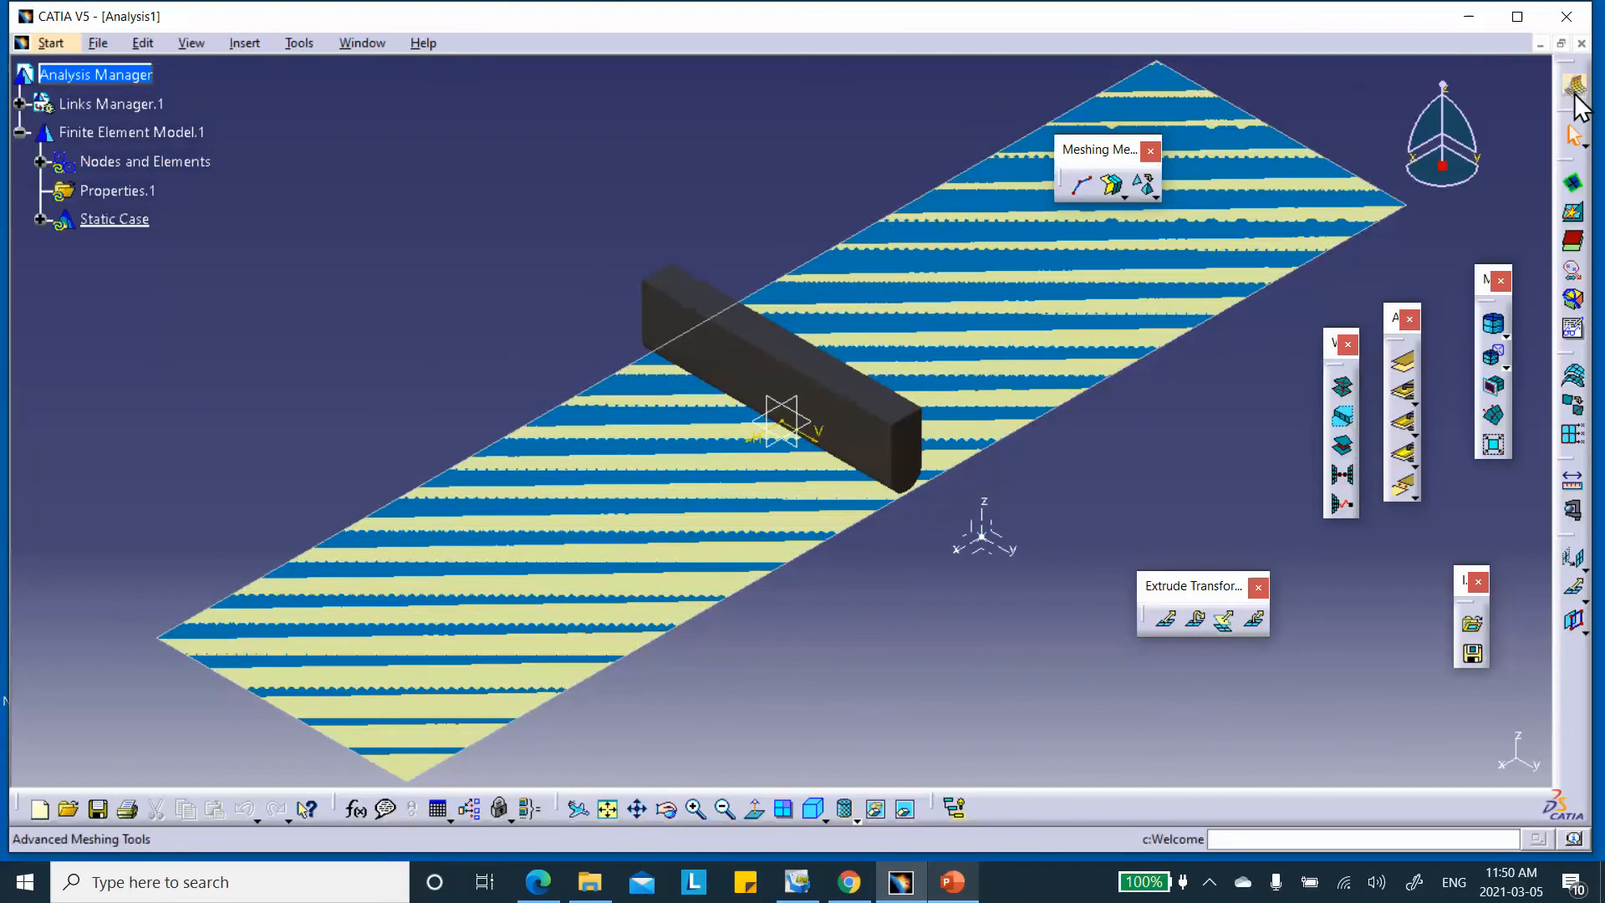
{"action": "left_click", "coordinate": [48, 43]}
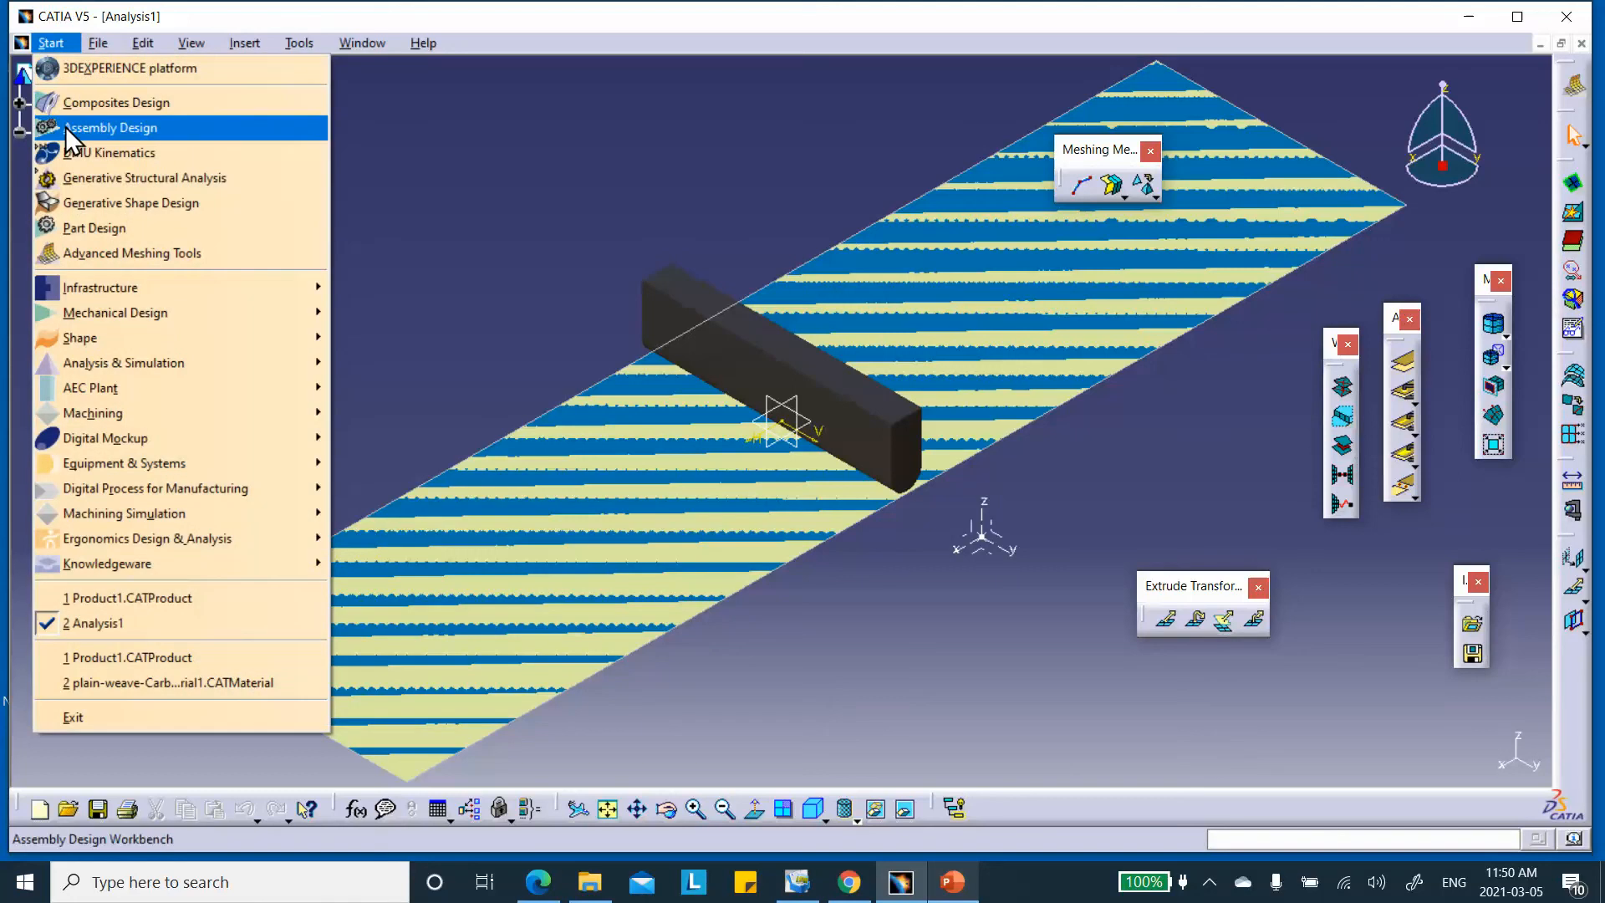
Switch to Generative Structural Analysis and launch the Octree Tetrahedron Mesher
{"action": "left_click", "coordinate": [68, 182]}
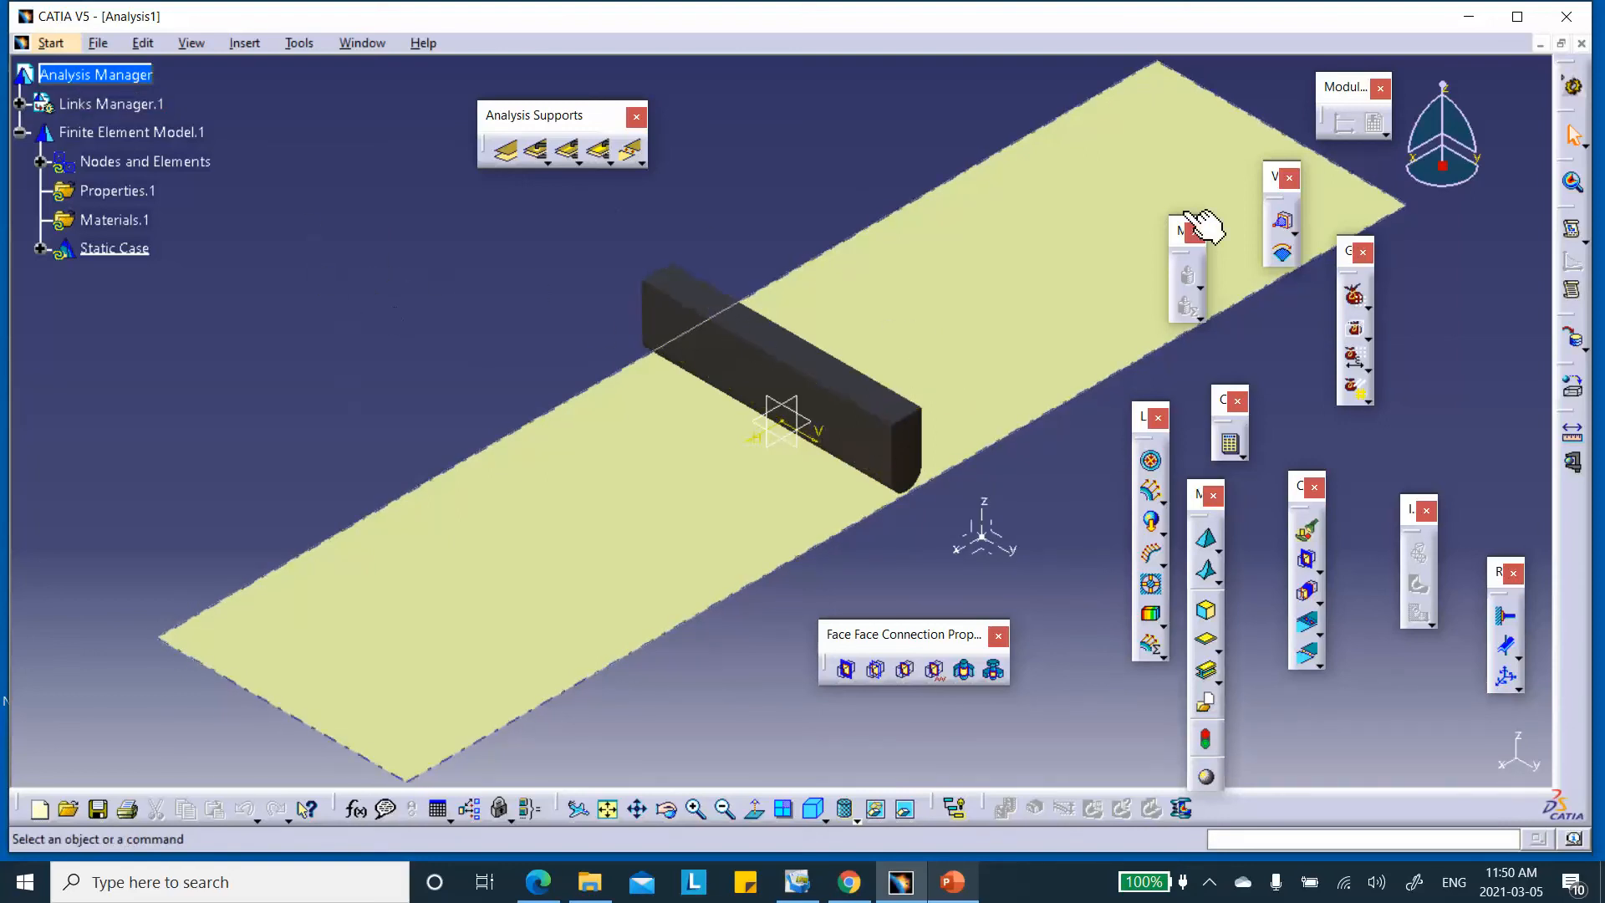
{"action": "middle_click_drag", "start_coordinate": [458, 319], "coordinate": [430, 380]}
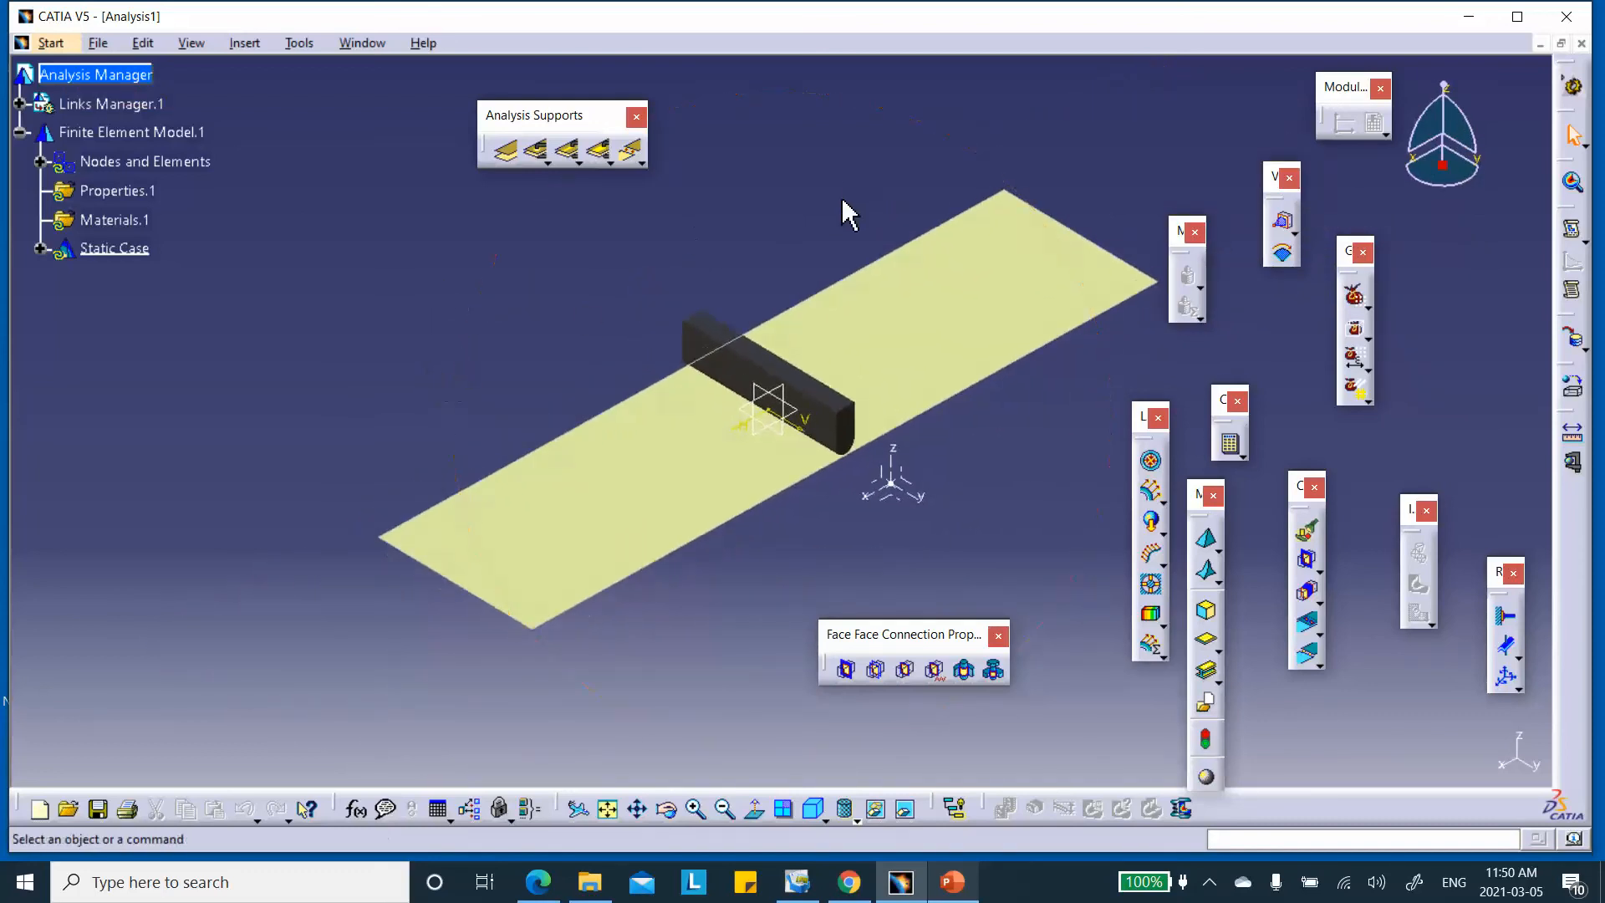
{"action": "middle_click_drag", "start_coordinate": [828, 181], "coordinate": [799, 164]}
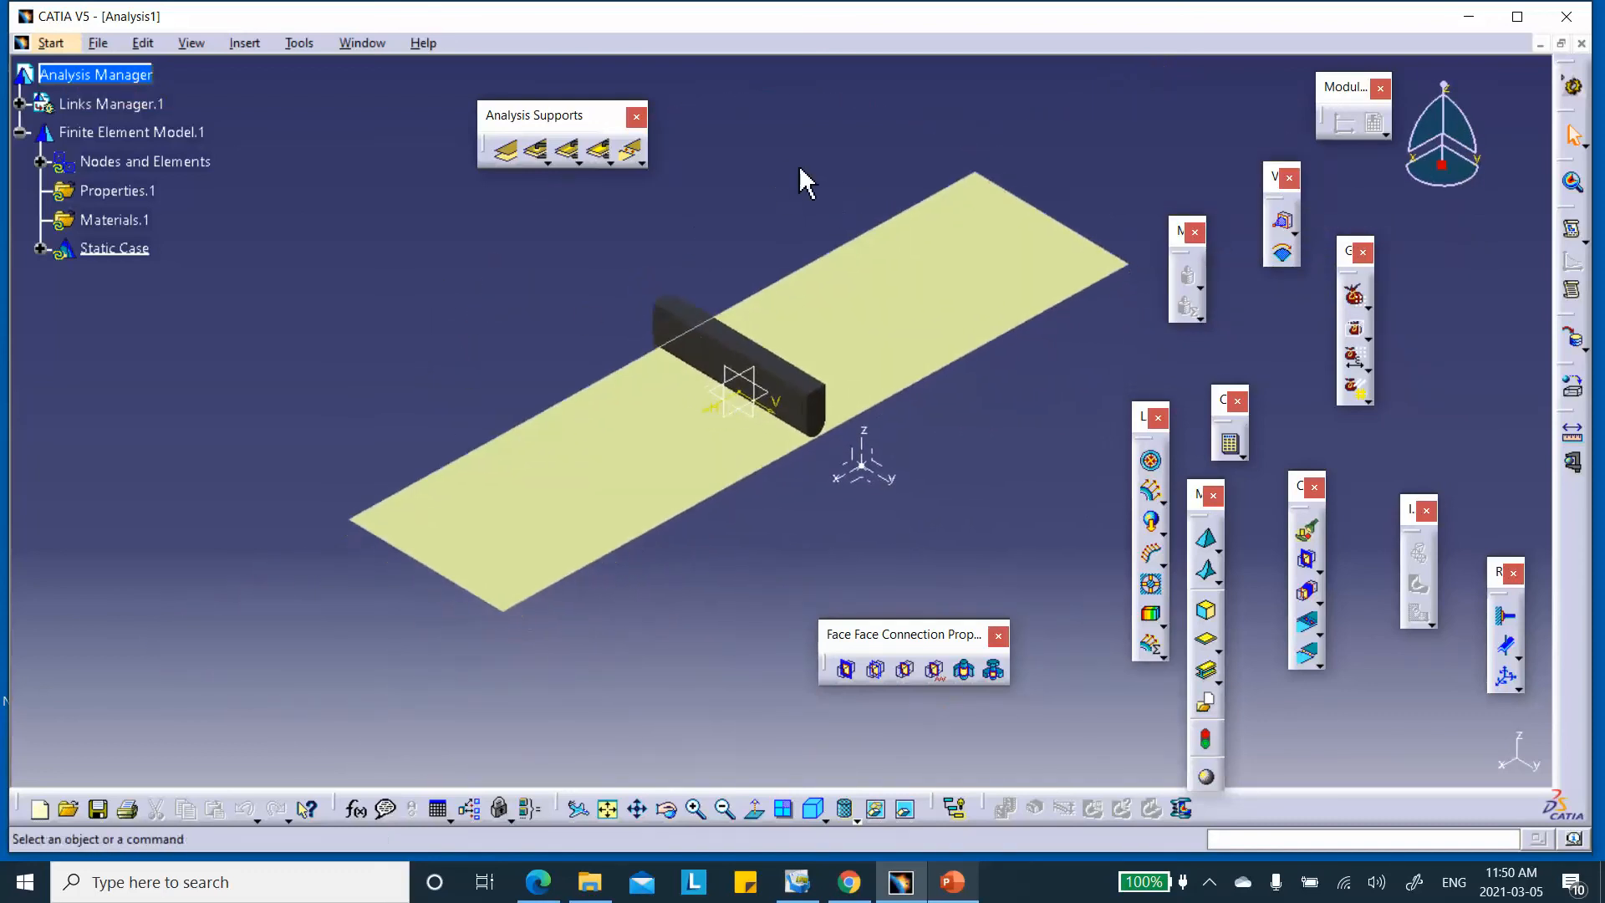
{"action": "left_click", "coordinate": [1210, 550]}
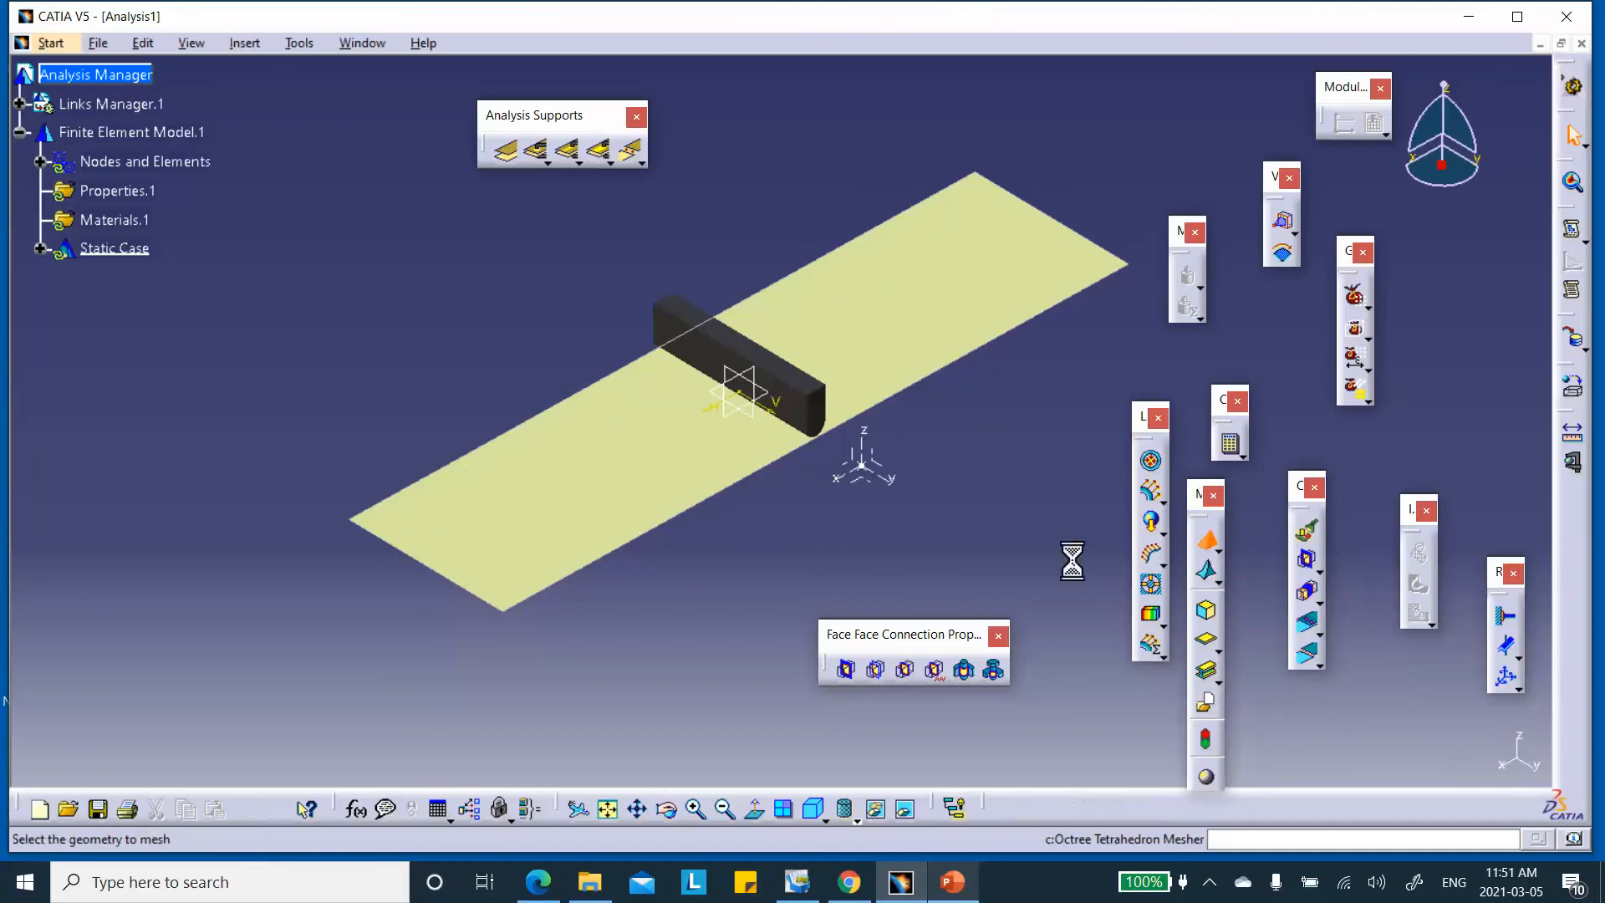
Define an OCTREE tetrahedron mesh on the punch, changing size from 25.02 mm to 10
{"action": "middle_click_drag", "start_coordinate": [1026, 455], "coordinate": [780, 268]}
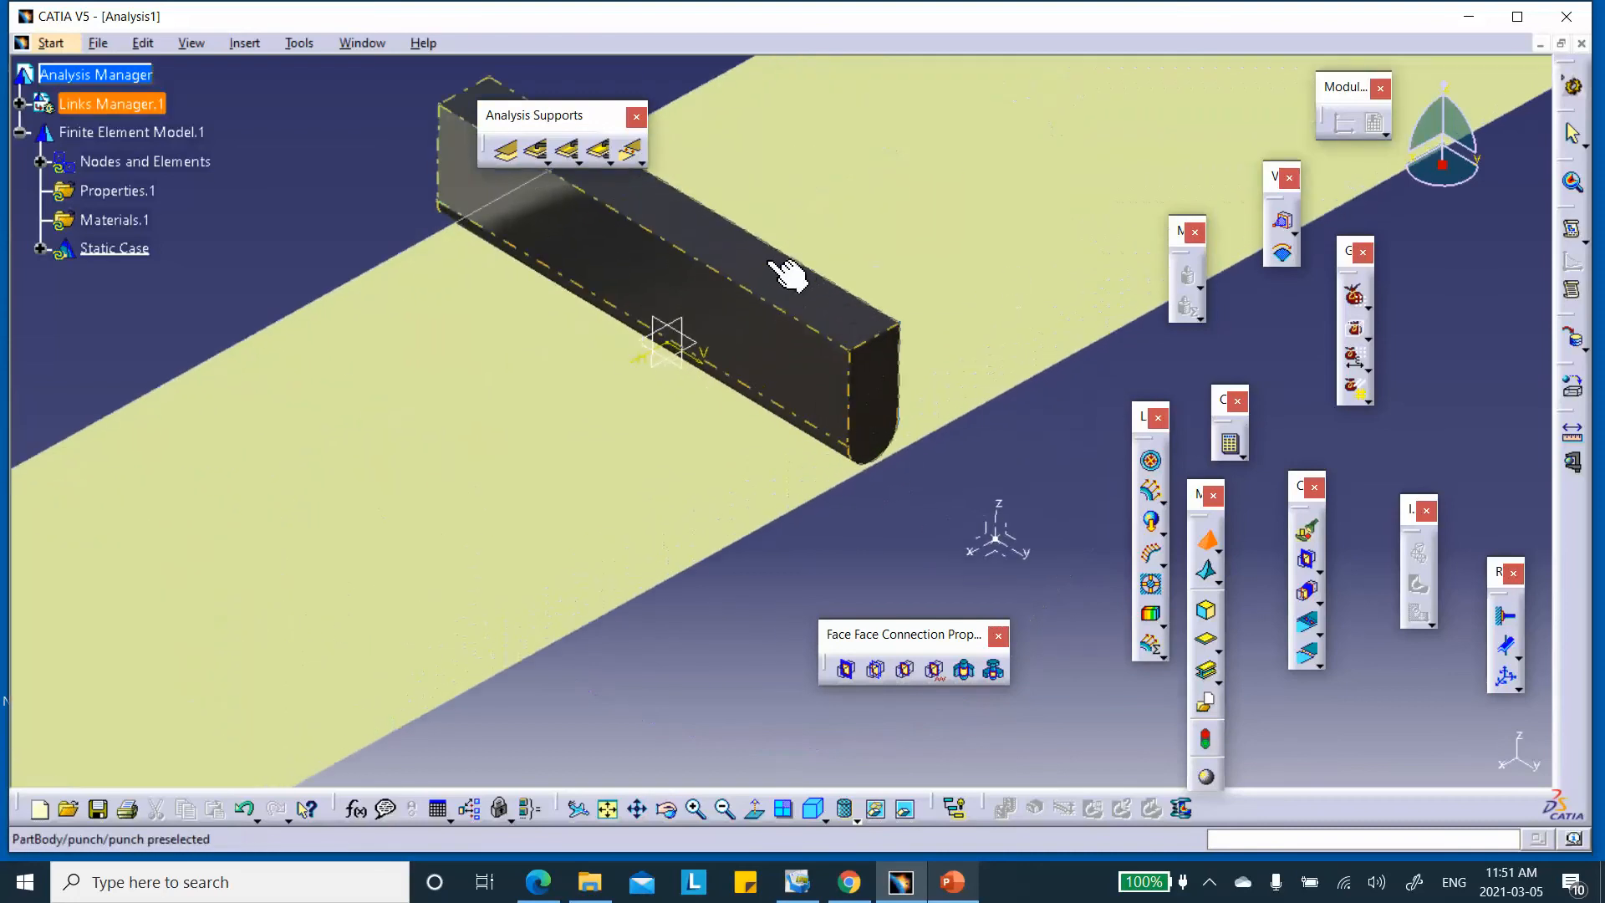
{"action": "left_click", "coordinate": [761, 274]}
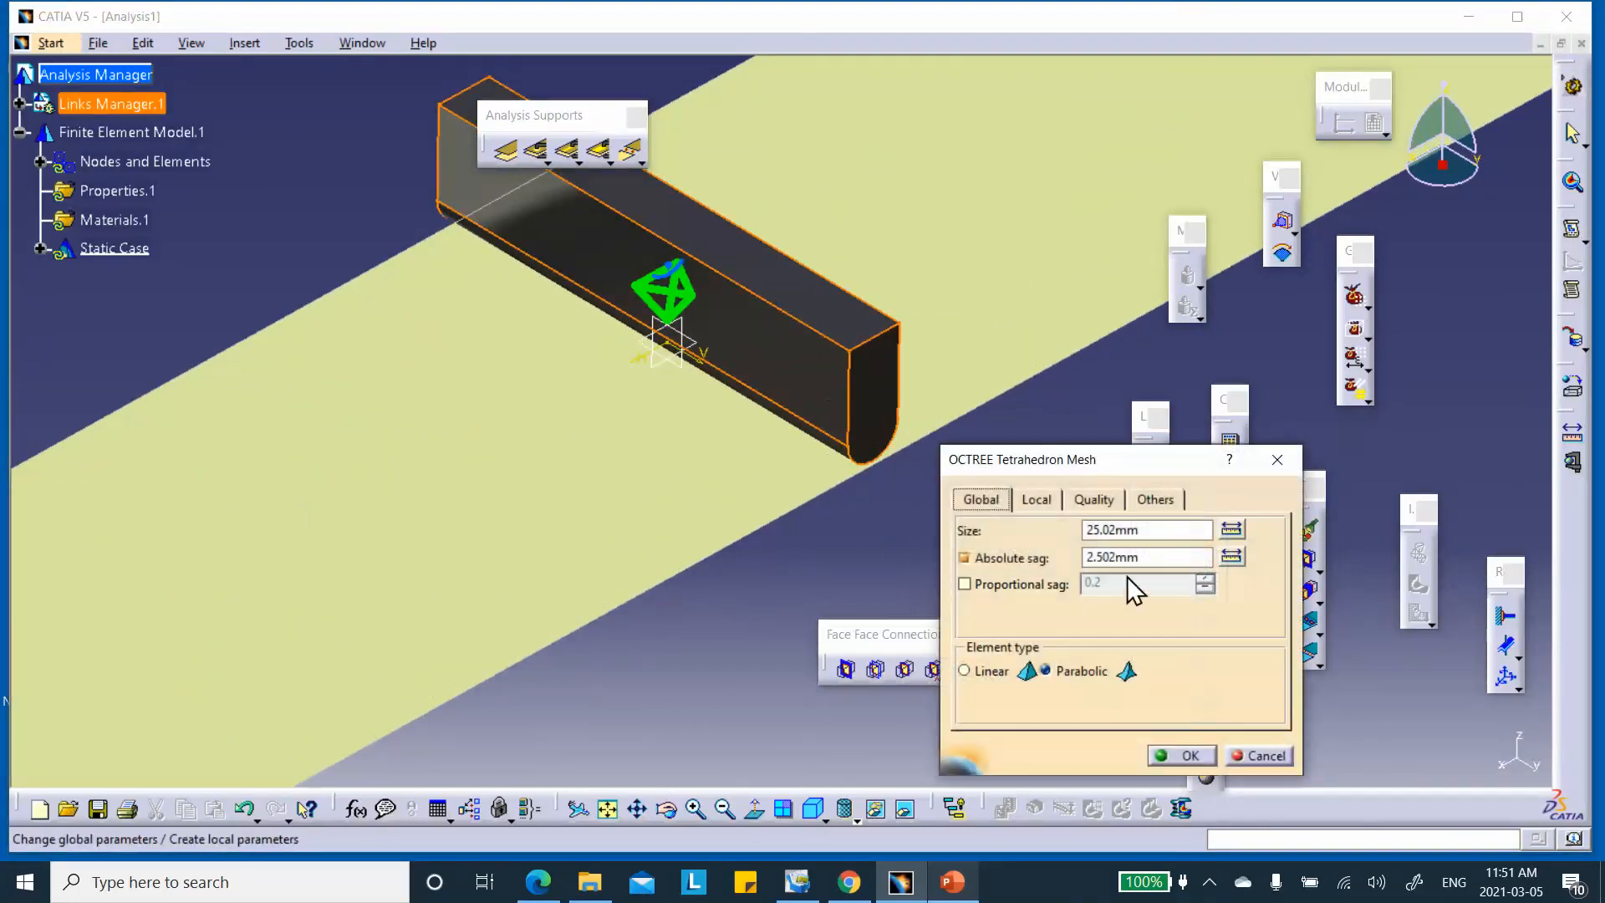
{"action": "left_click", "coordinate": [953, 884]}
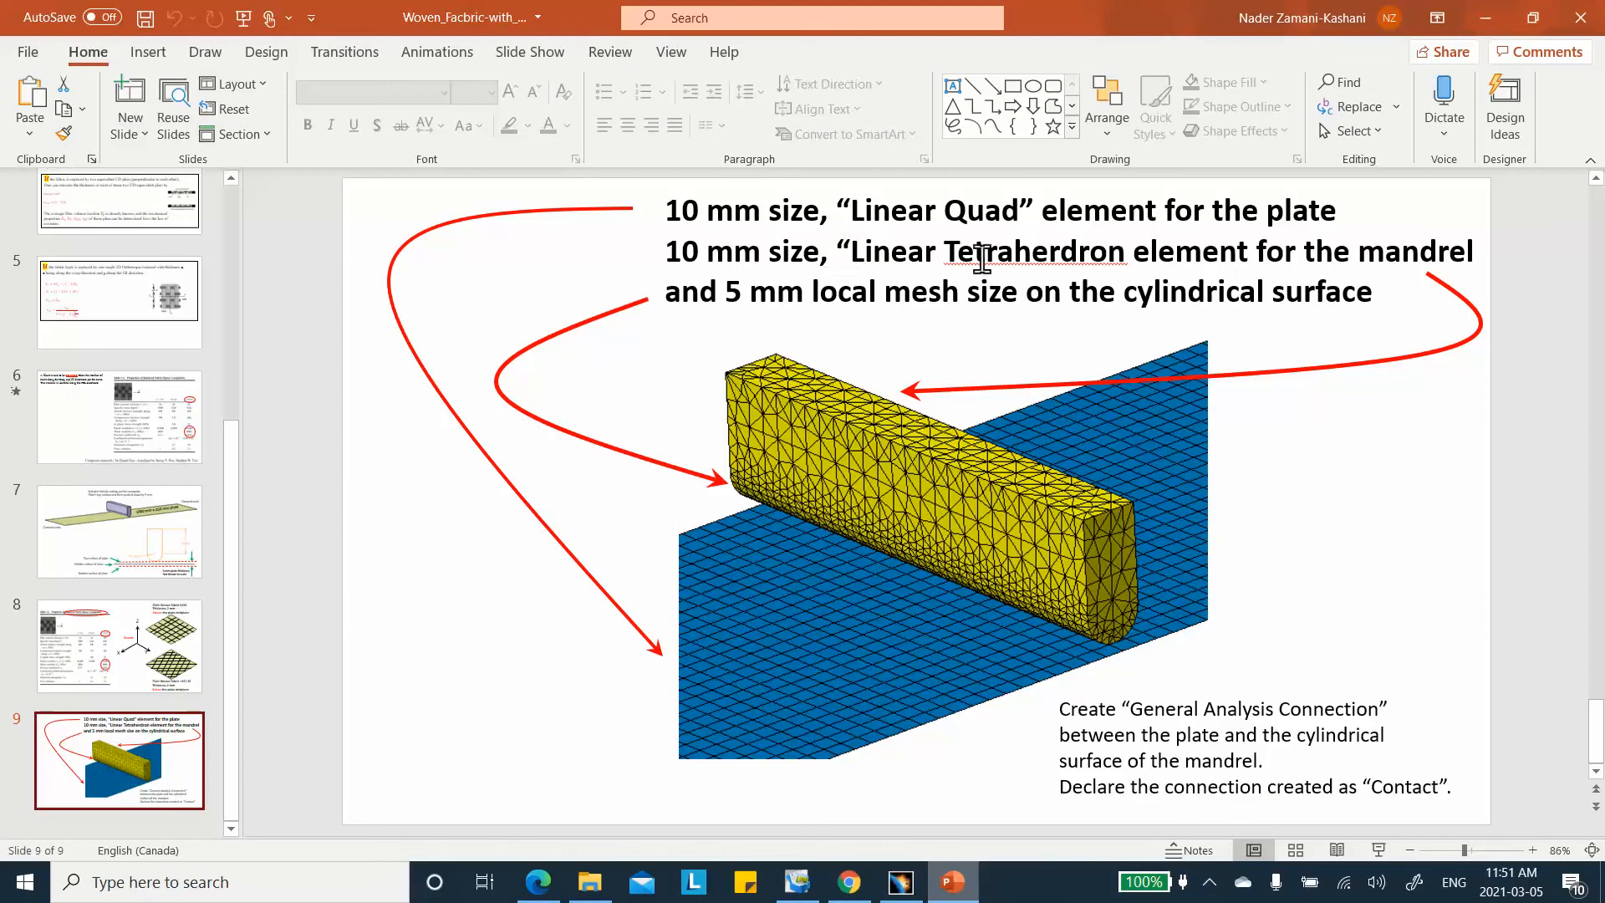
{"action": "left_click", "coordinate": [1488, 16]}
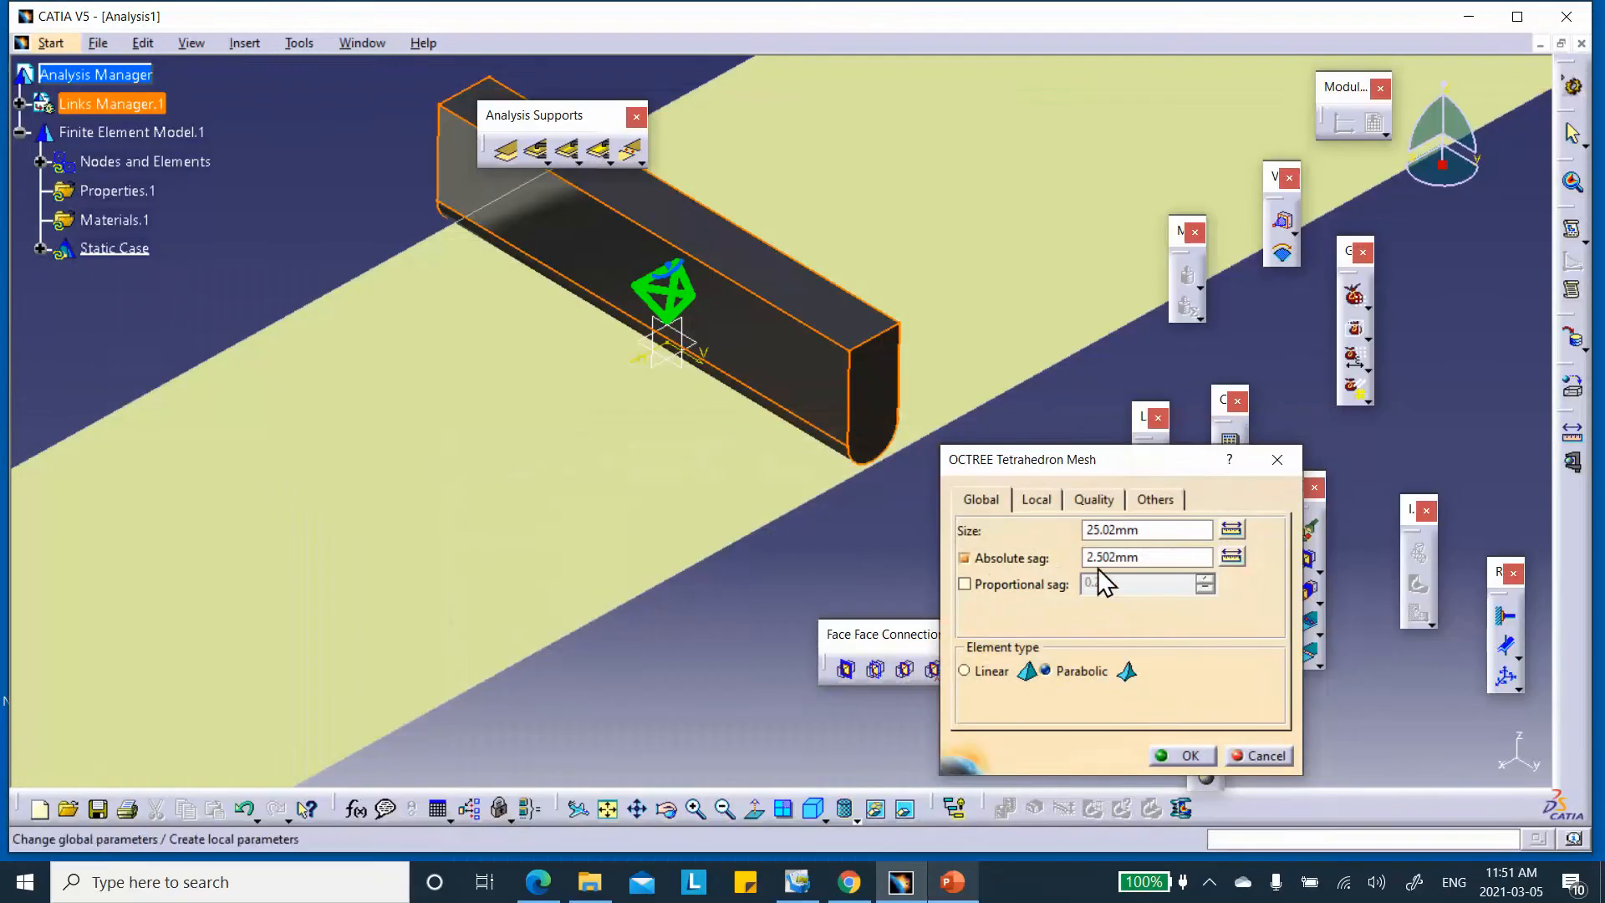
{"action": "double_click", "coordinate": [1162, 529]}
{"action": "type", "text": "1"}
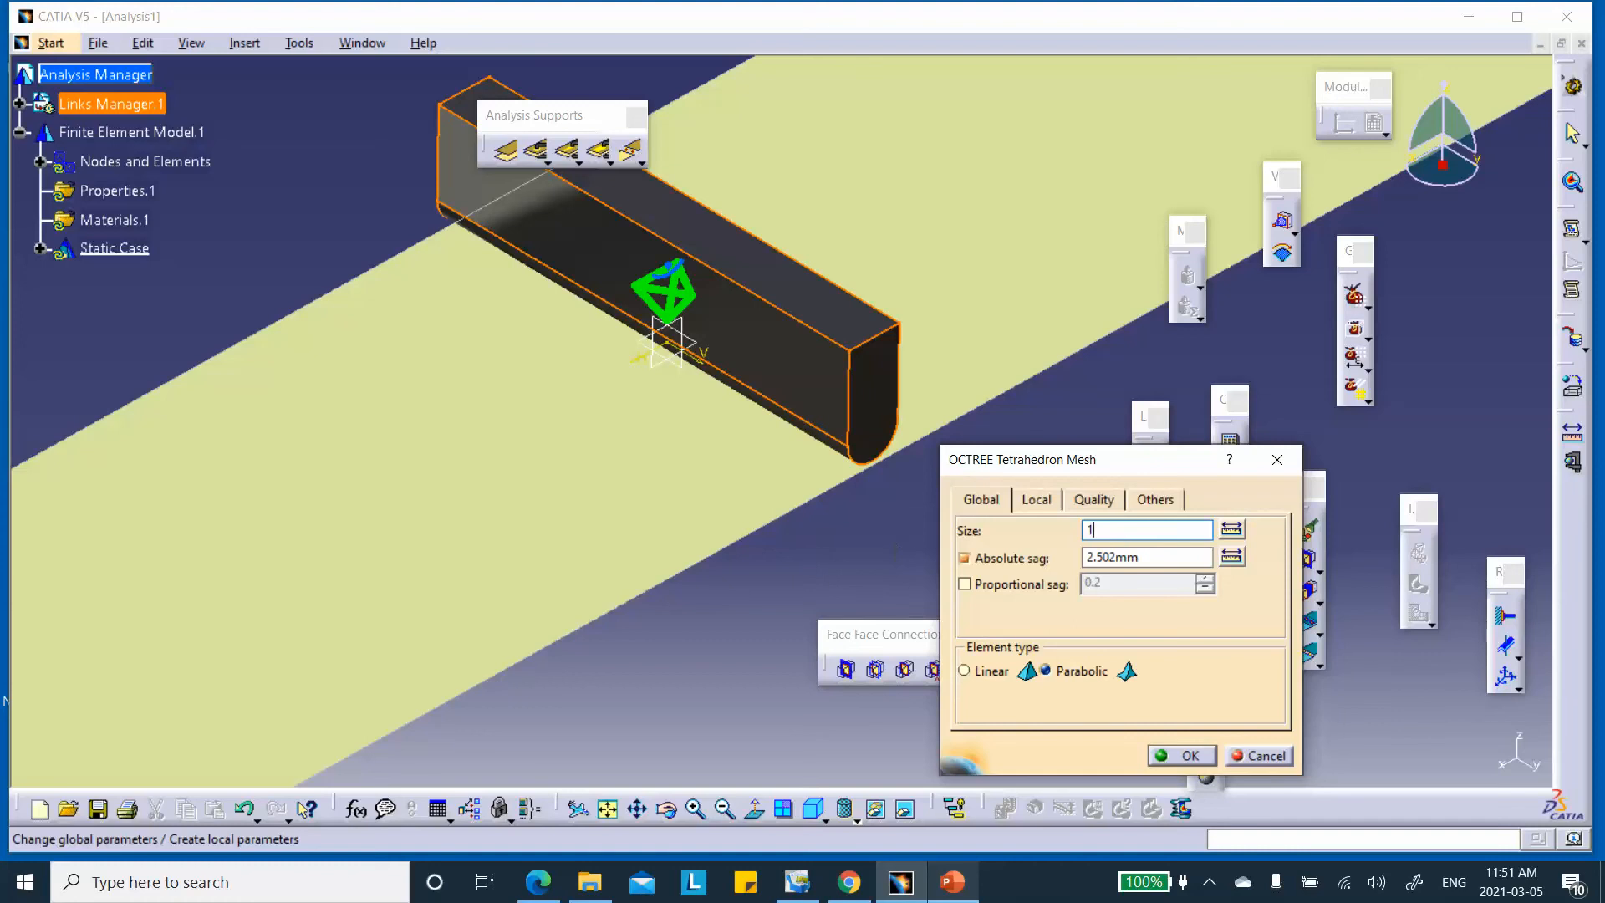
{"action": "type", "text": "0"}
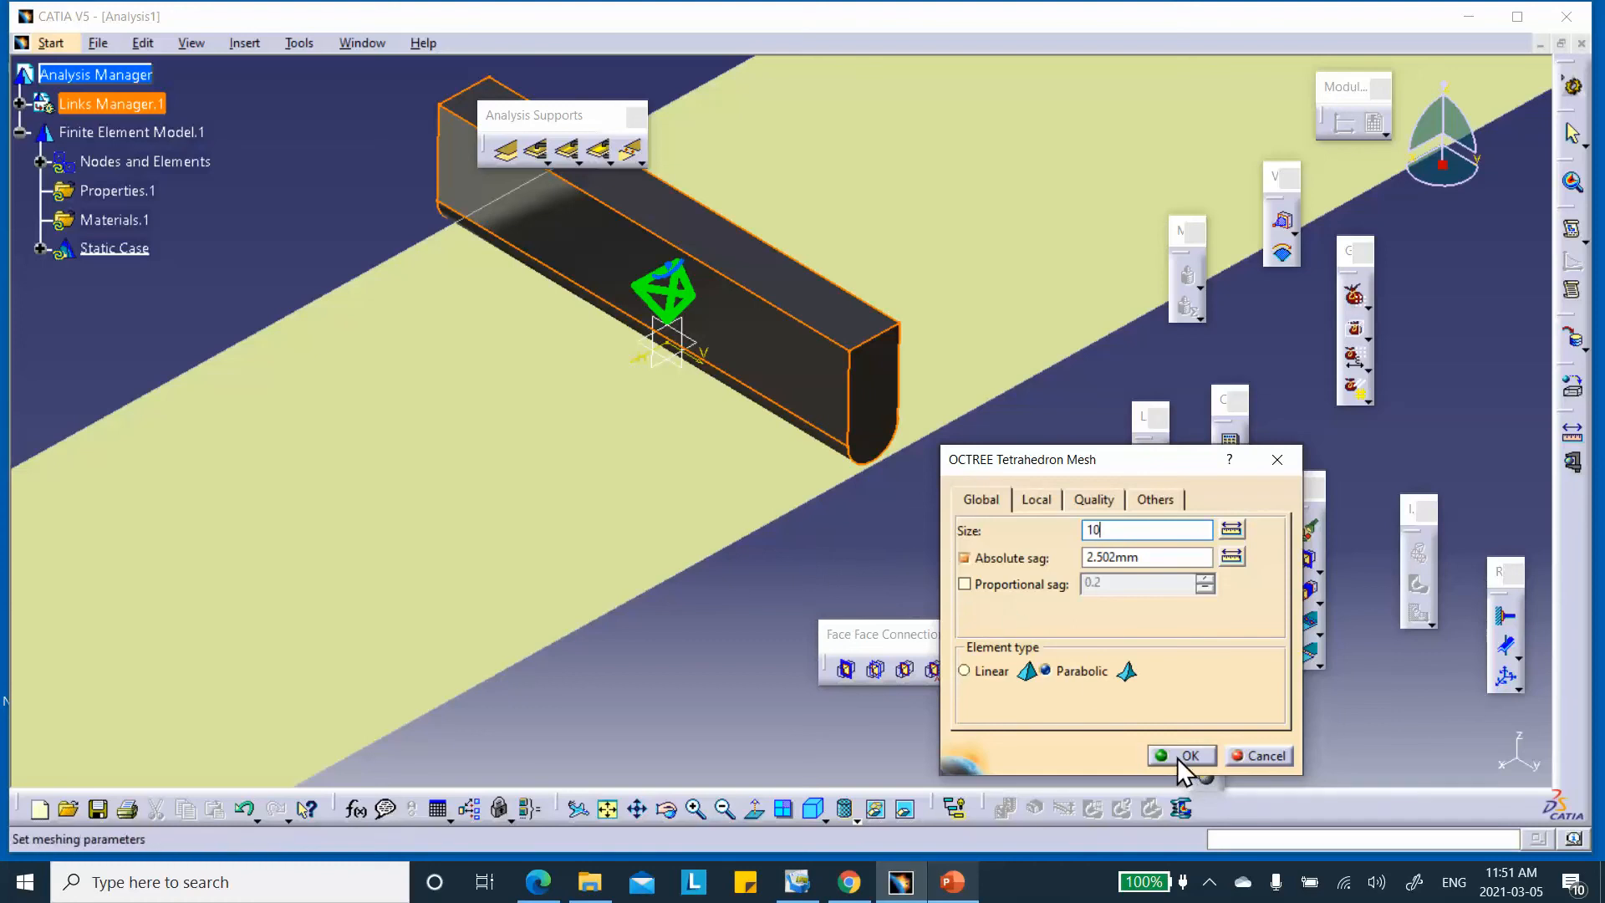
{"action": "left_click", "coordinate": [1181, 757]}
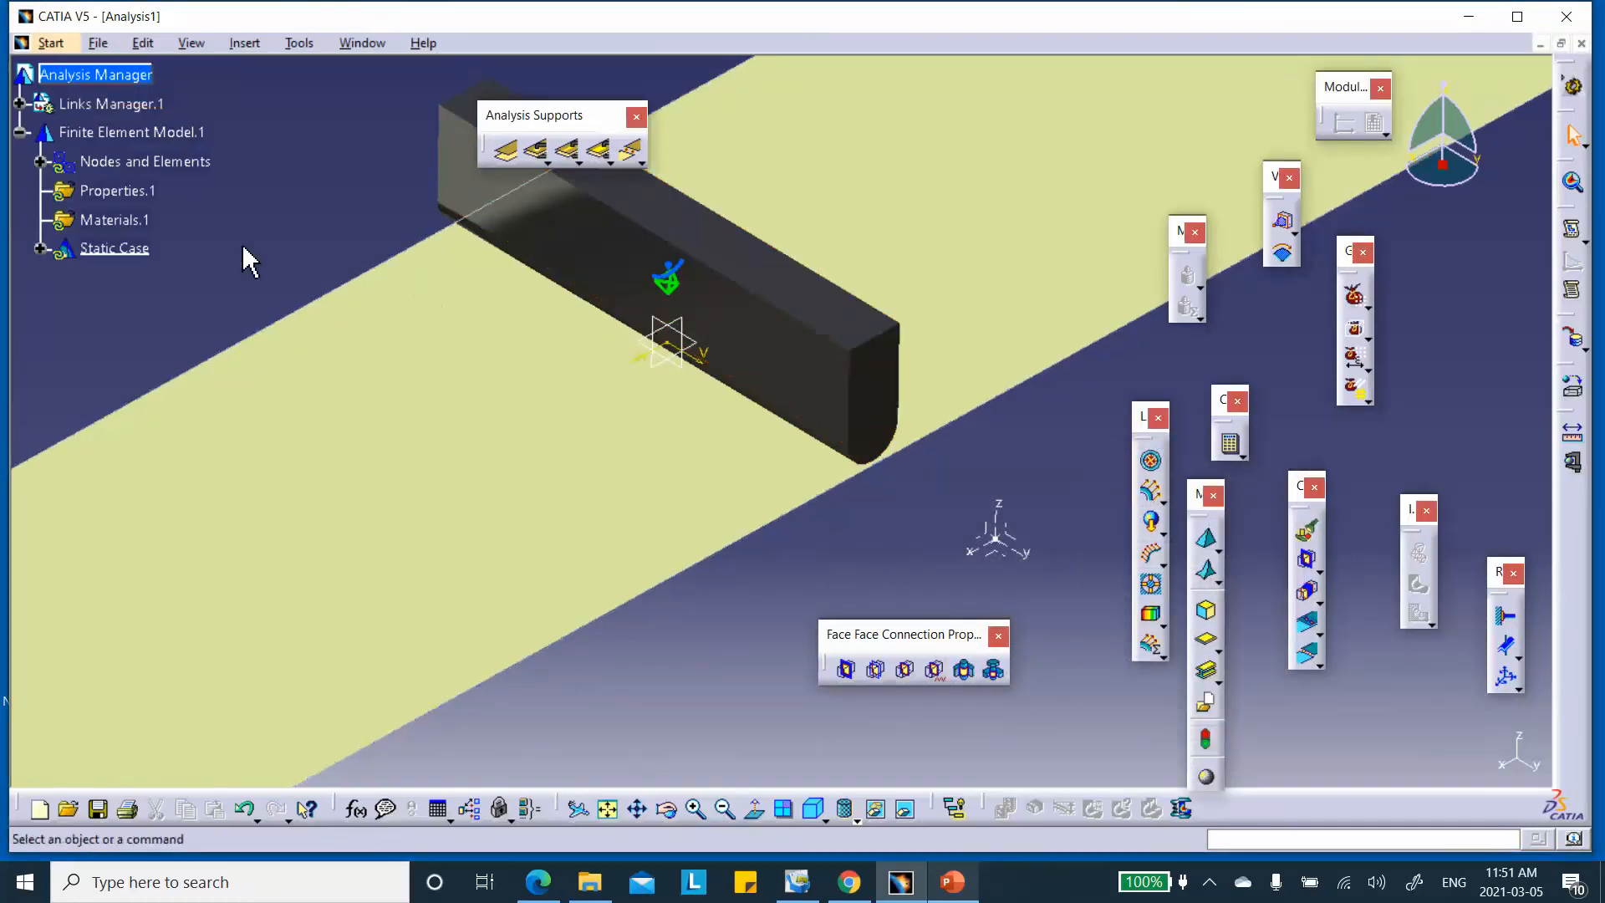
Display the computed mesh with Shading with Edges and compare it to the slide
{"action": "right_click", "coordinate": [155, 163]}
{"action": "left_click", "coordinate": [224, 469]}
{"action": "left_click", "coordinate": [801, 482]}
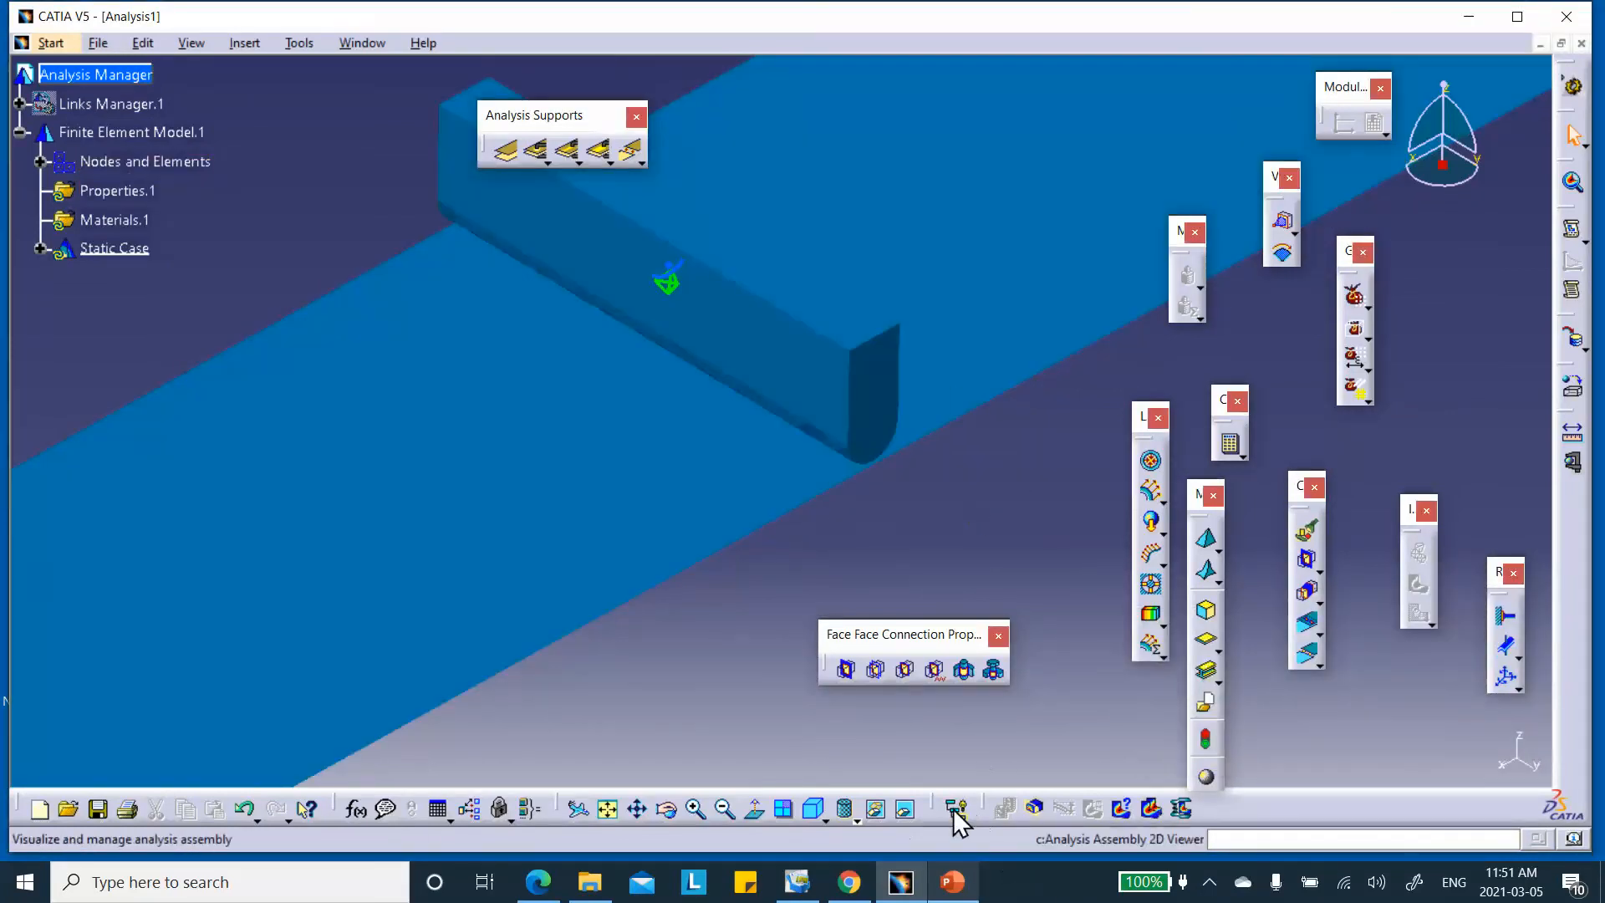
{"action": "left_click", "coordinate": [855, 821]}
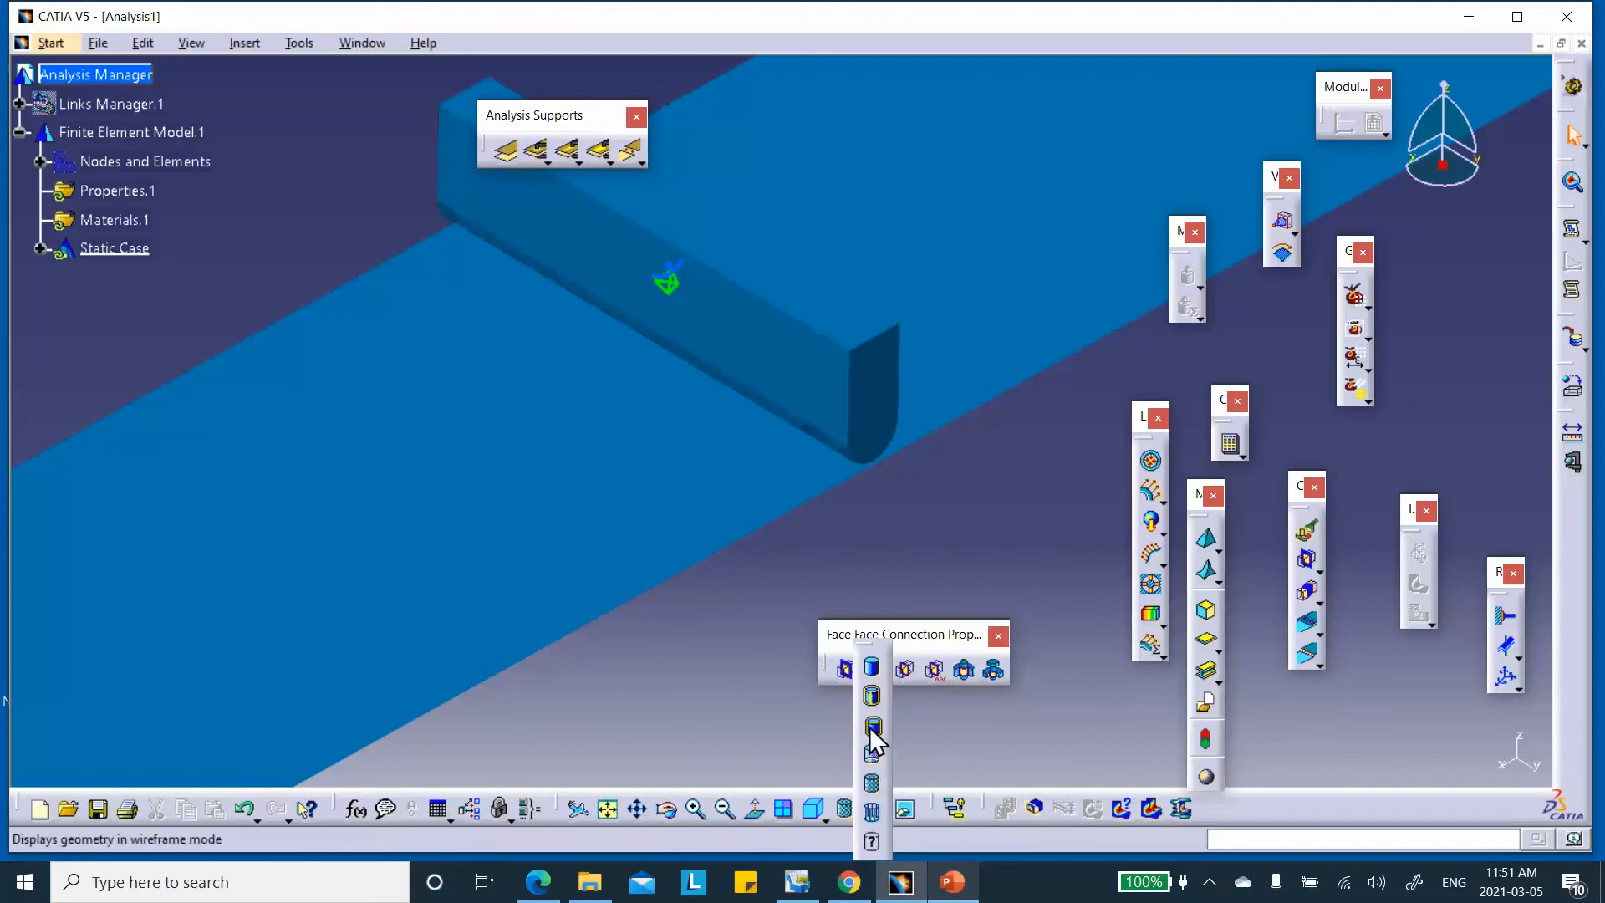
{"action": "left_click", "coordinate": [869, 727]}
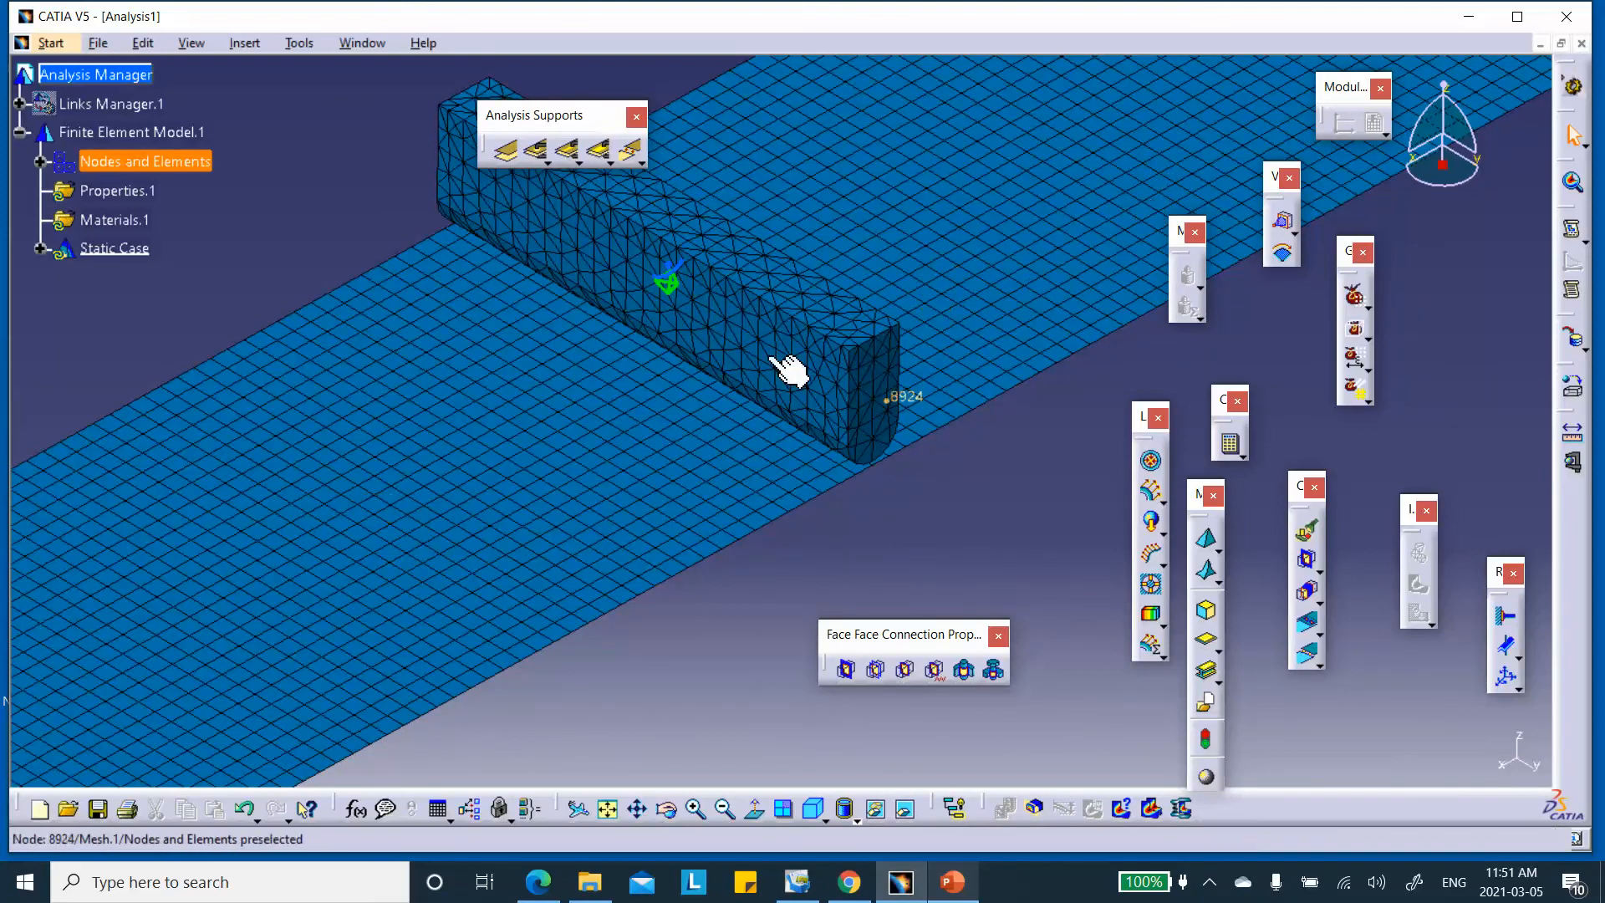
{"action": "left_click", "coordinate": [951, 883]}
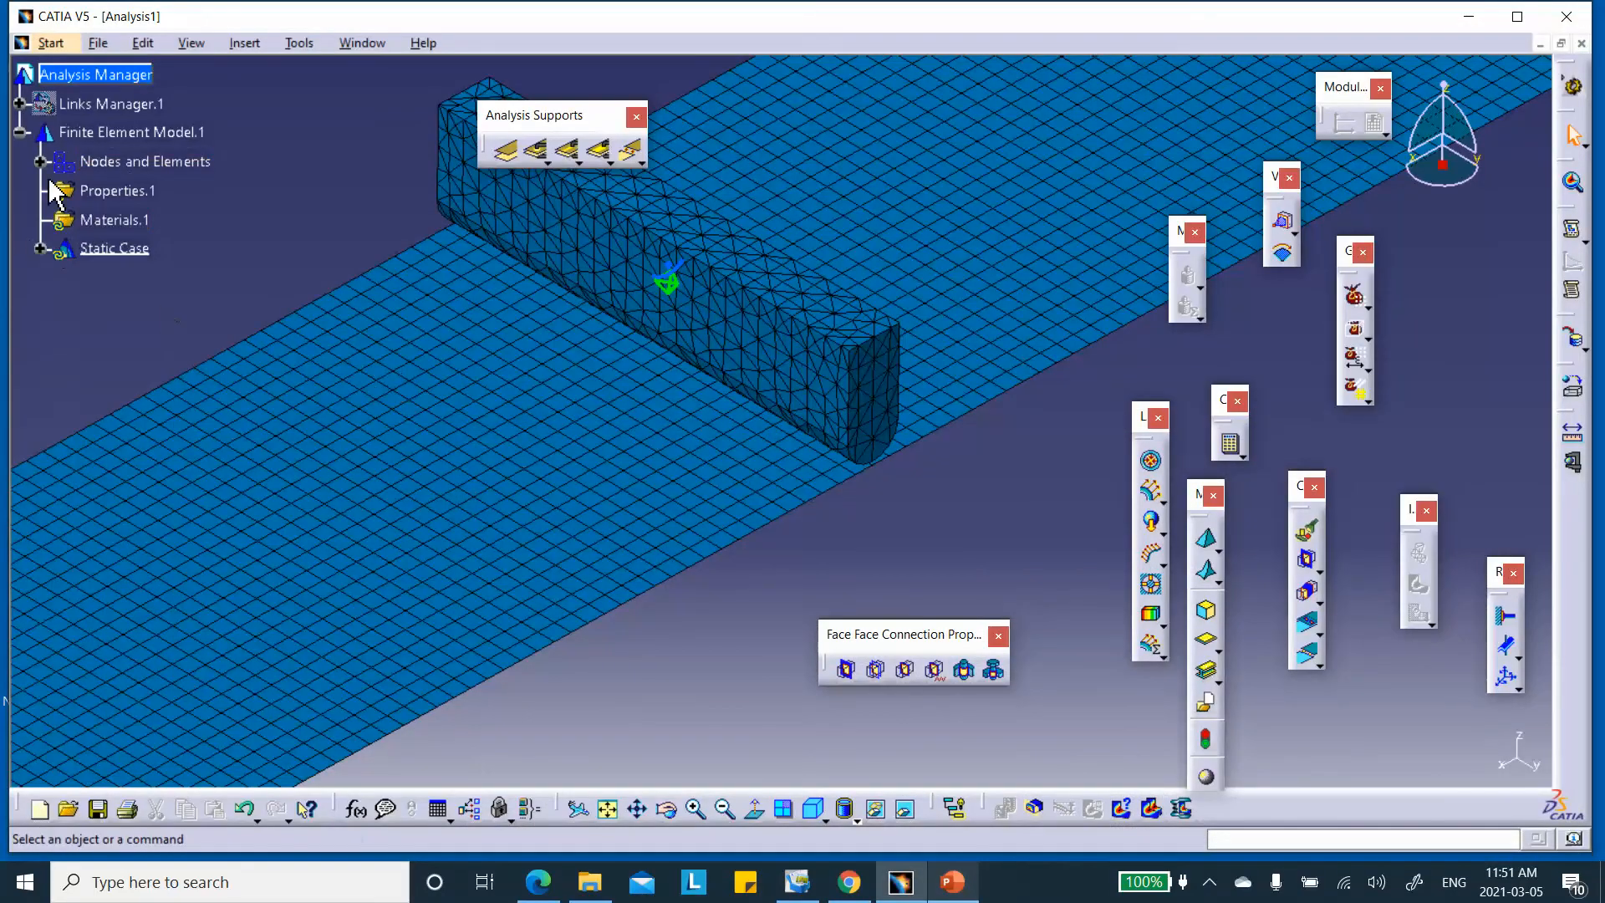
Expand Nodes and Elements and deactivate Mesh.1 to show plain geometry
{"action": "left_click", "coordinate": [40, 162]}
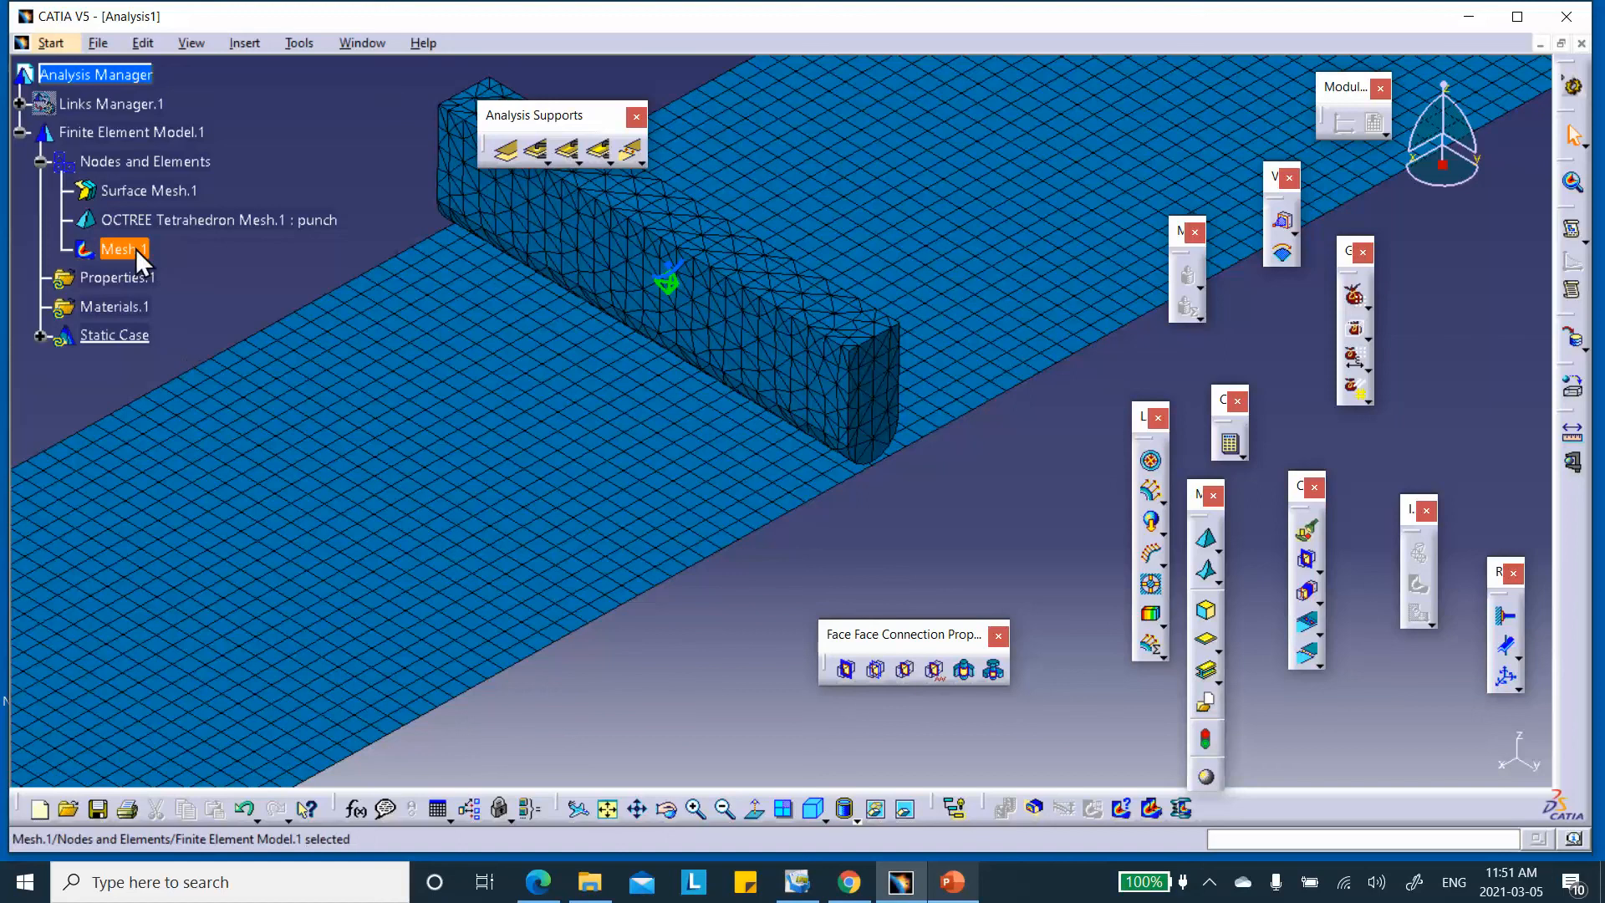
{"action": "right_click", "coordinate": [159, 251]}
{"action": "left_click", "coordinate": [200, 565]}
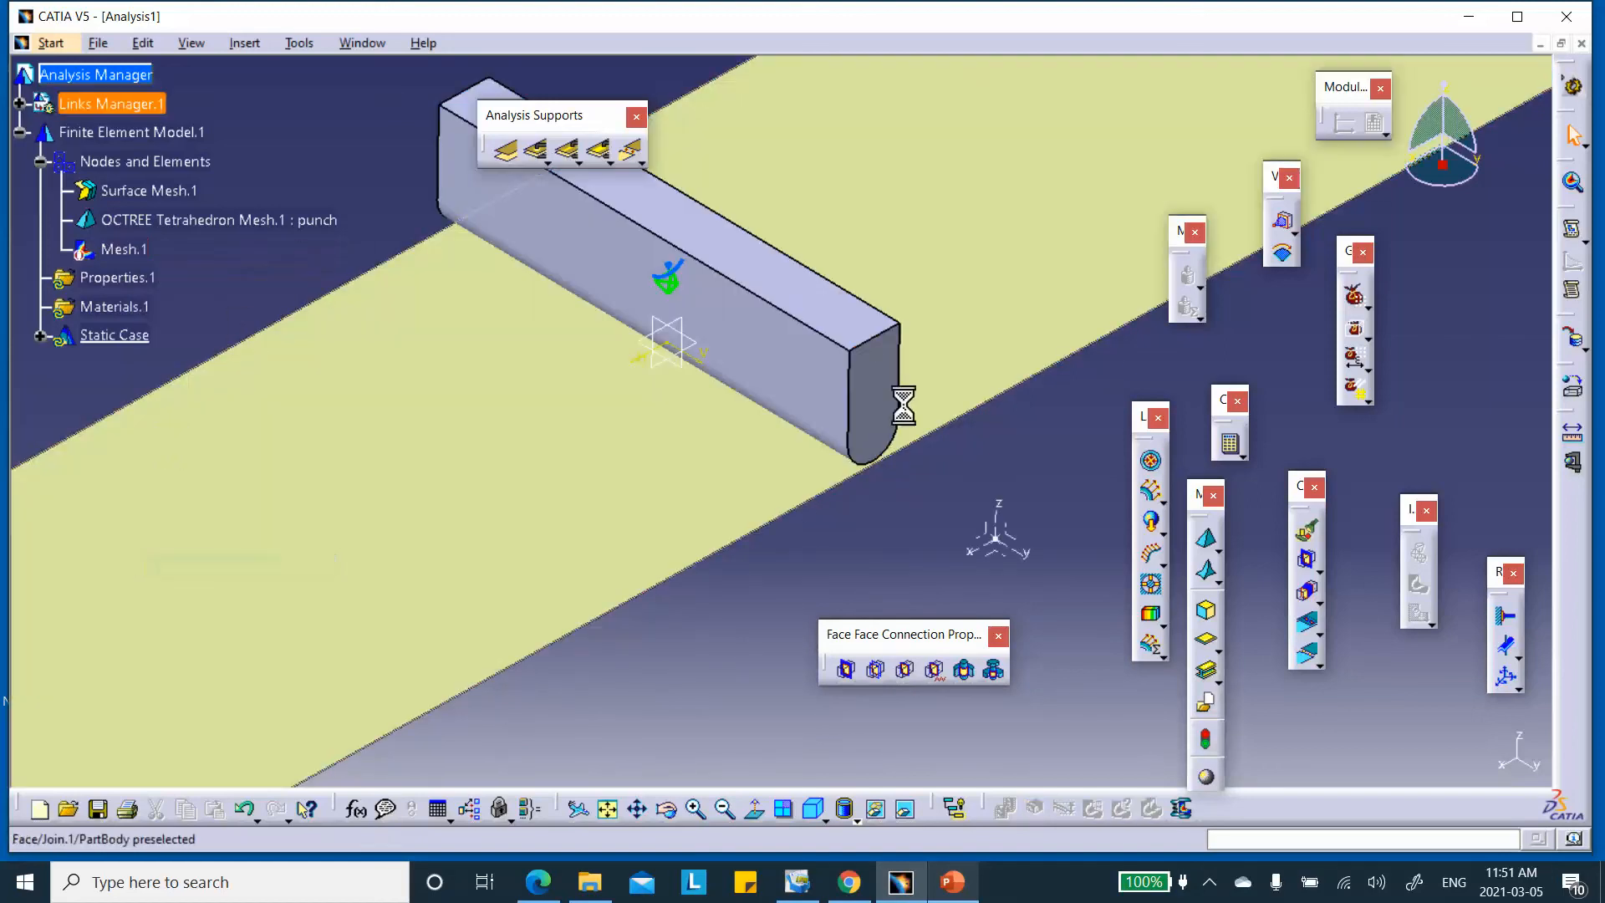
Add a 10 mm Local Mesh Size on the punch's rounded face
{"action": "middle_click_drag", "start_coordinate": [835, 442], "coordinate": [802, 312]}
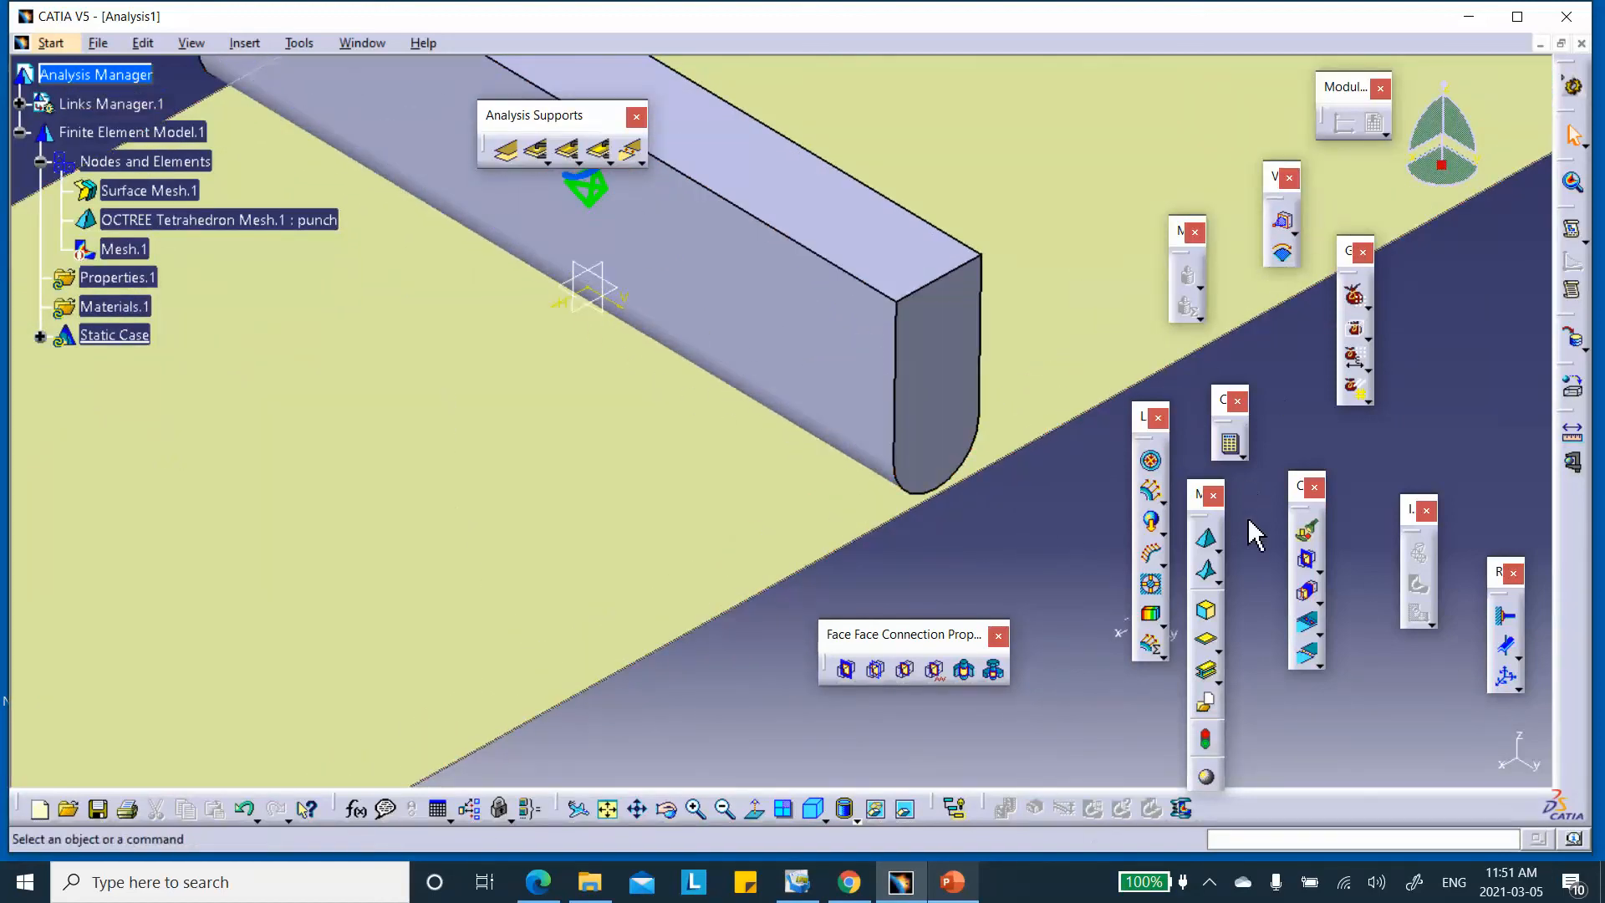
{"action": "left_click", "coordinate": [1219, 551]}
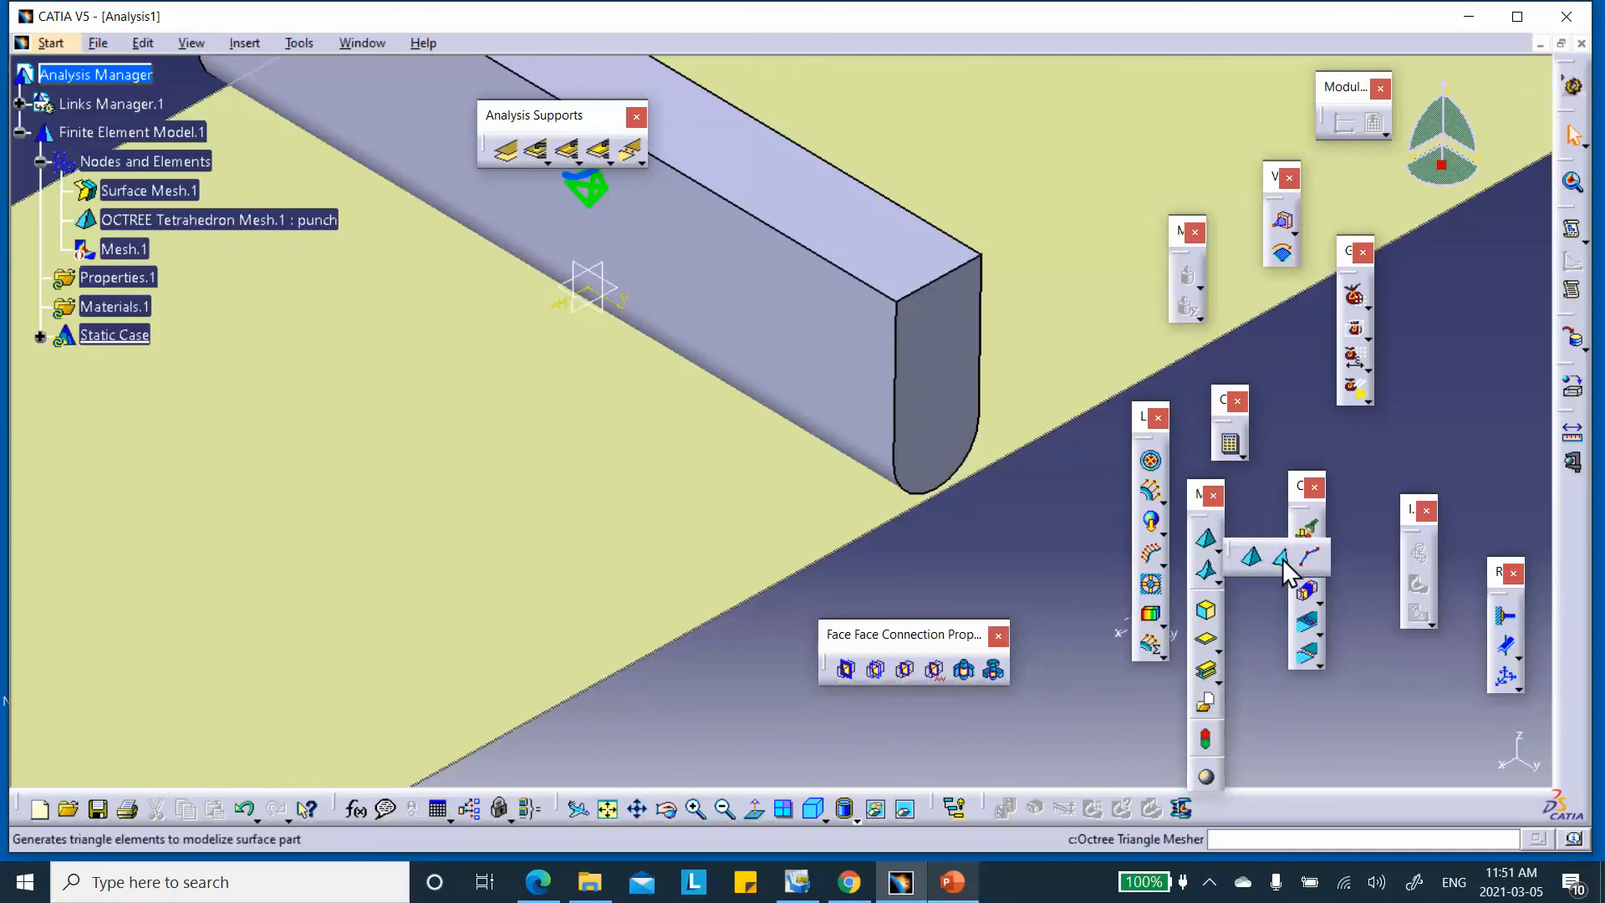
{"action": "left_click", "coordinate": [1268, 626]}
{"action": "left_click", "coordinate": [1222, 574]}
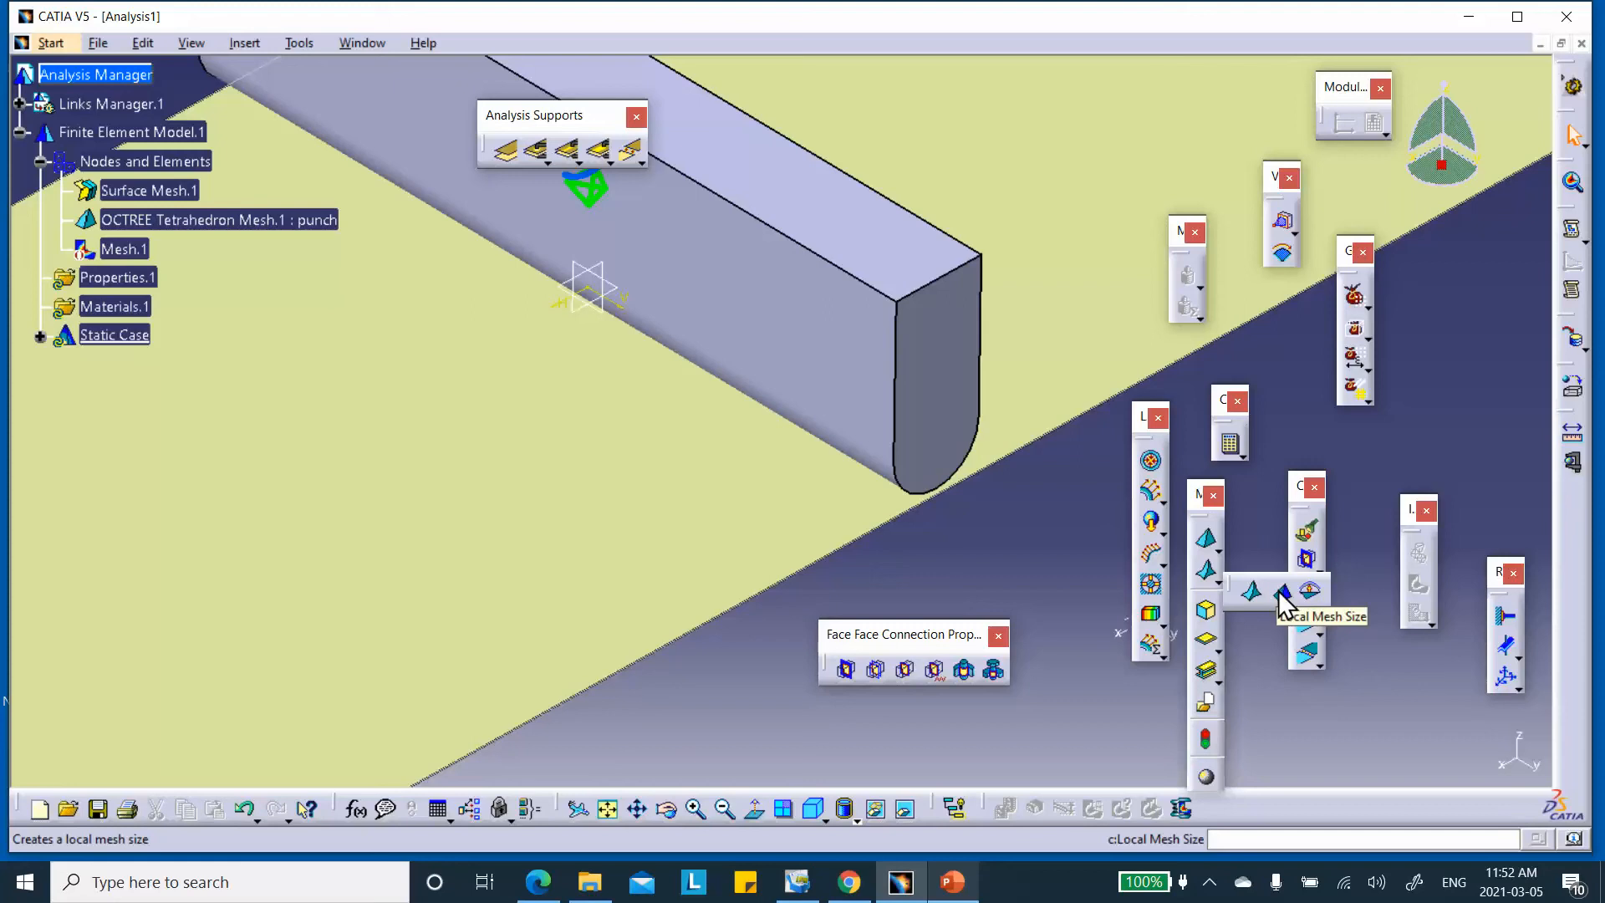
{"action": "left_click", "coordinate": [1281, 592]}
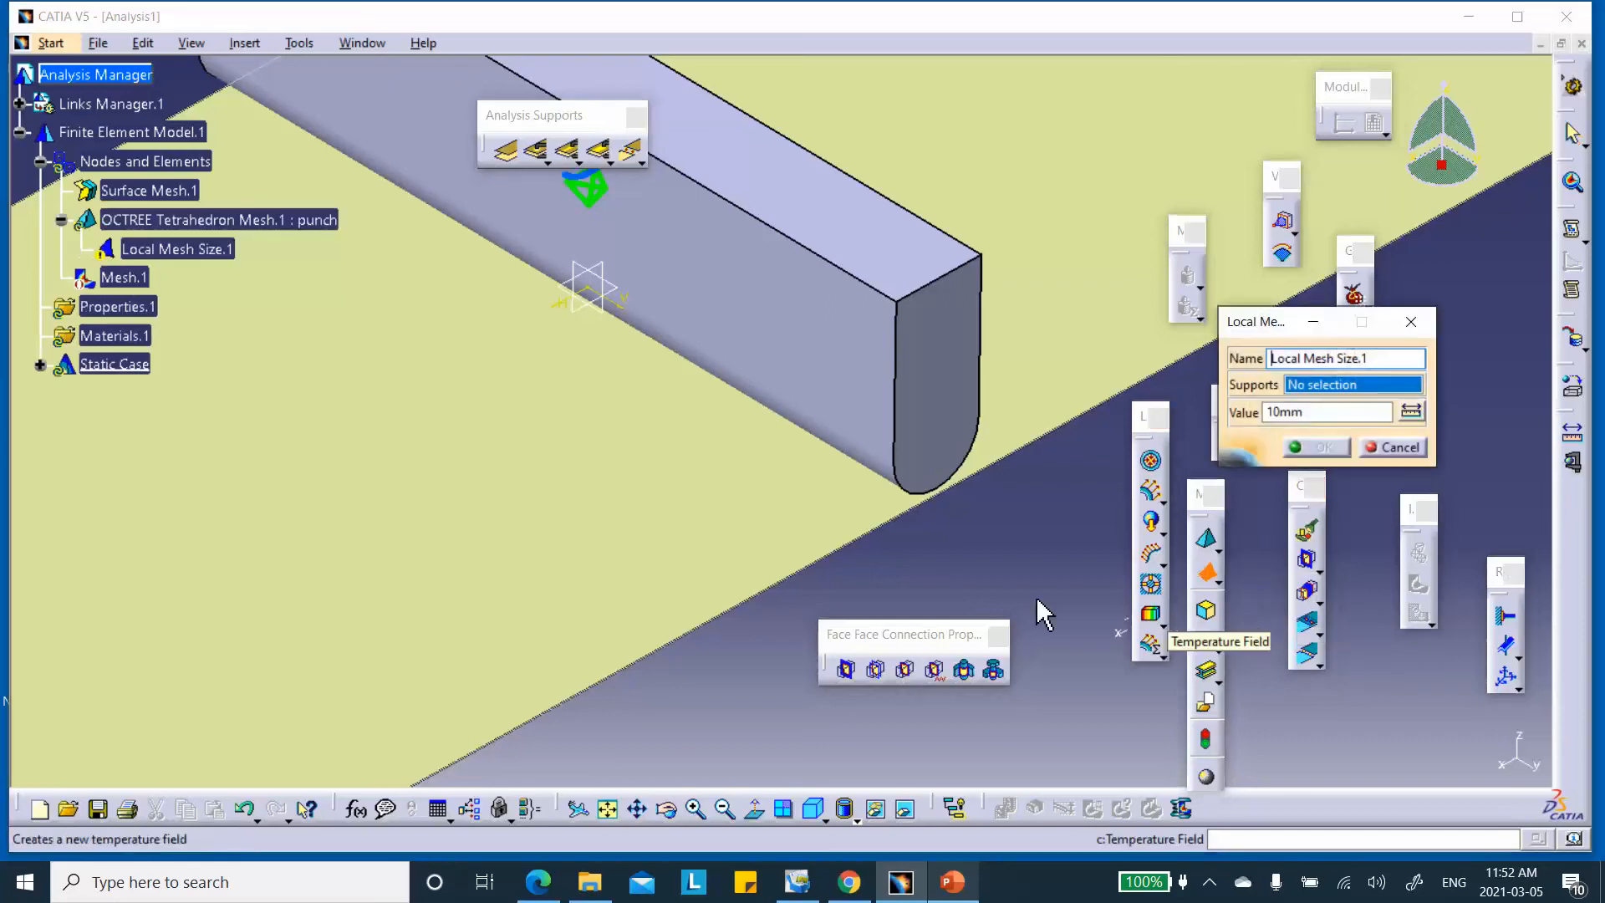
{"action": "middle_click_drag", "start_coordinate": [1084, 514], "coordinate": [919, 425]}
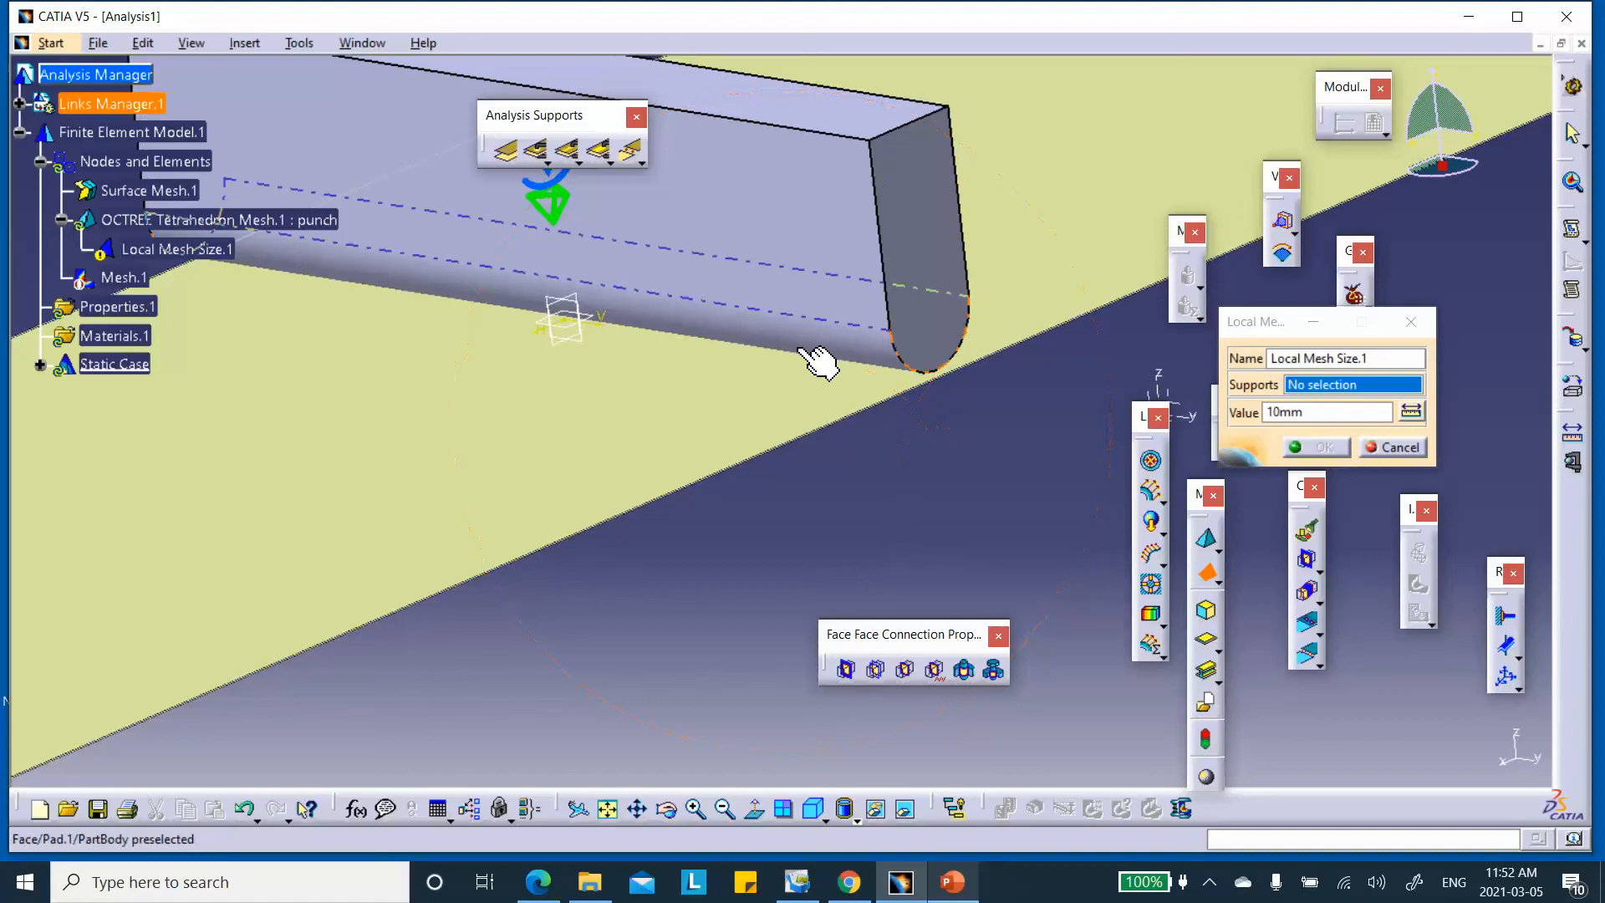
{"action": "left_click", "coordinate": [853, 348]}
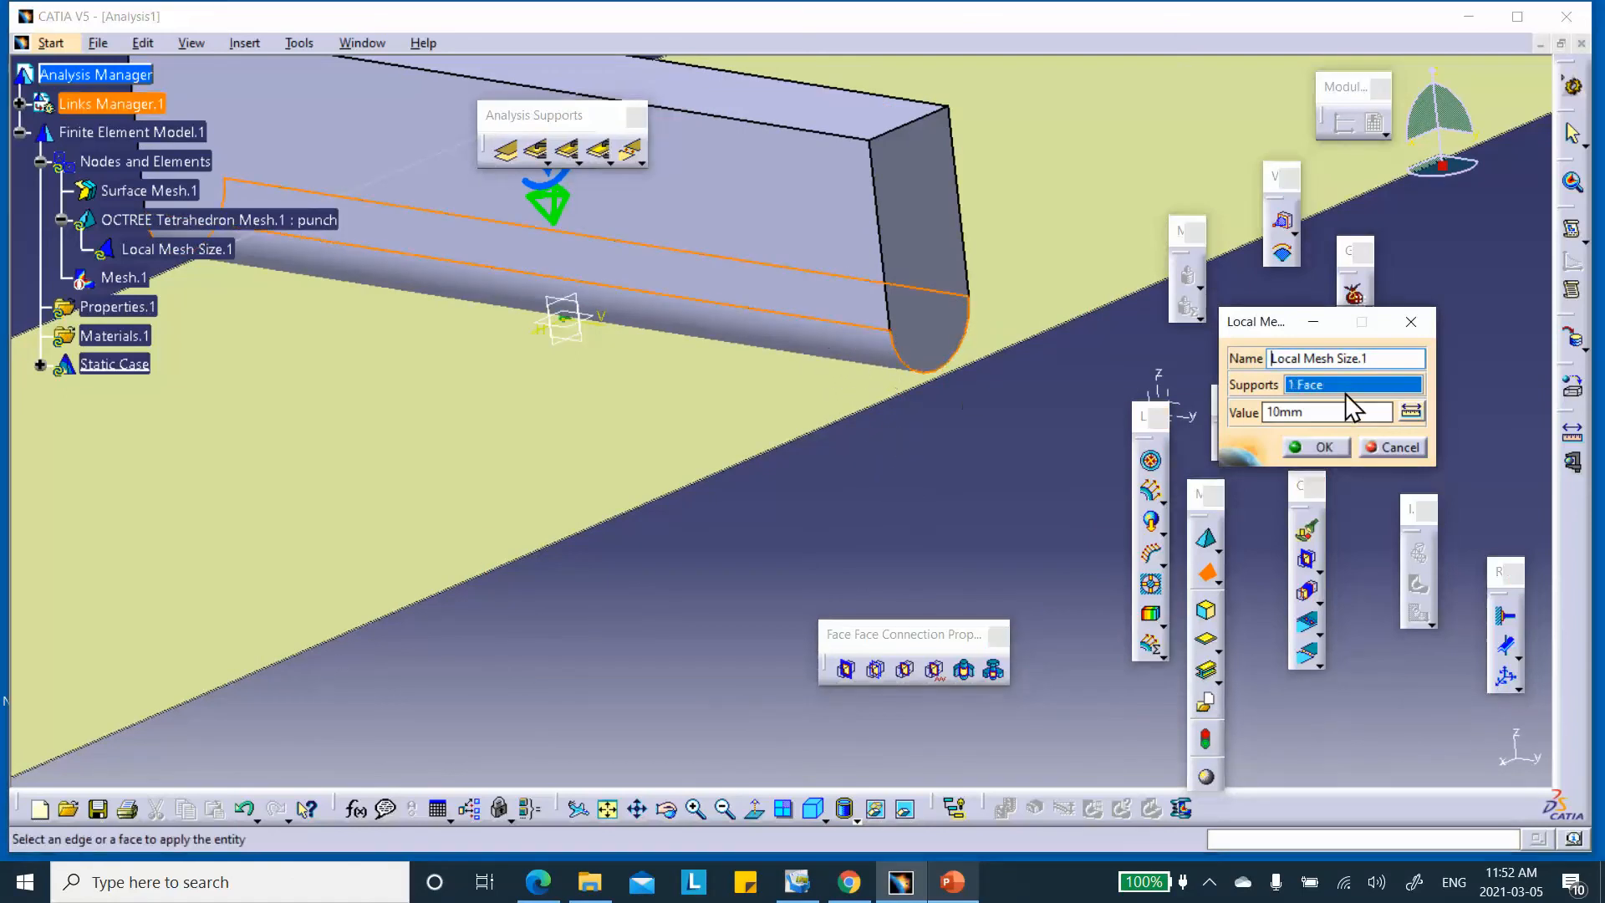
{"action": "double_click", "coordinate": [1314, 412]}
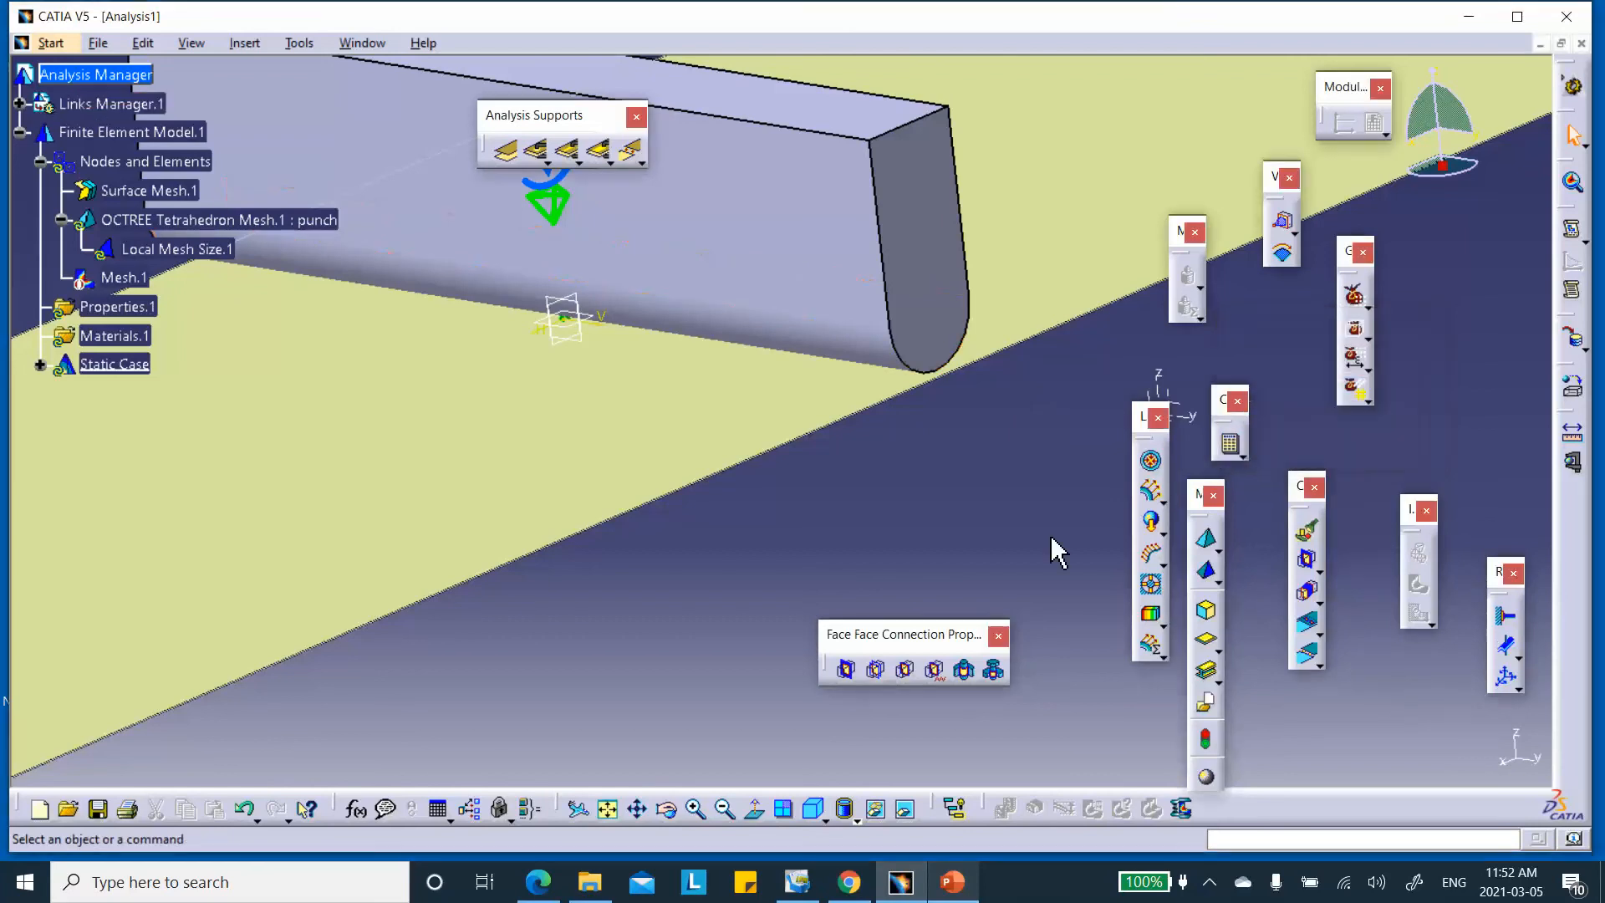
{"action": "middle_click_drag", "start_coordinate": [652, 358], "coordinate": [906, 351]}
{"action": "middle_click_drag", "start_coordinate": [680, 304], "coordinate": [739, 334]}
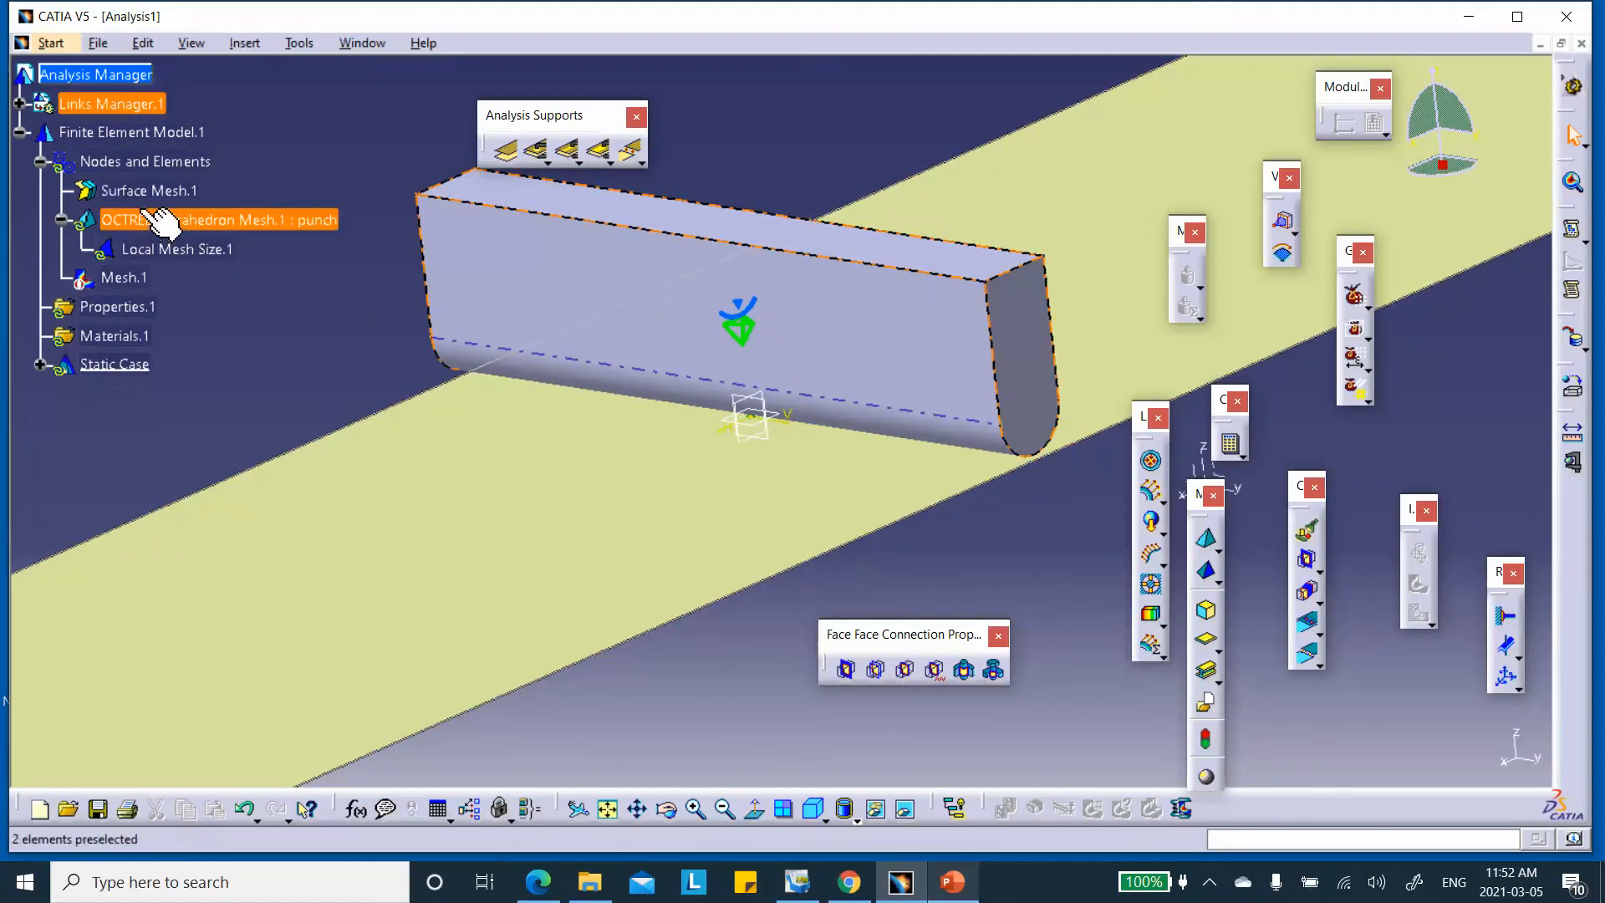
Reactivate Mesh.1 and recompute it to inspect the finer punch elements
{"action": "right_click", "coordinate": [122, 278]}
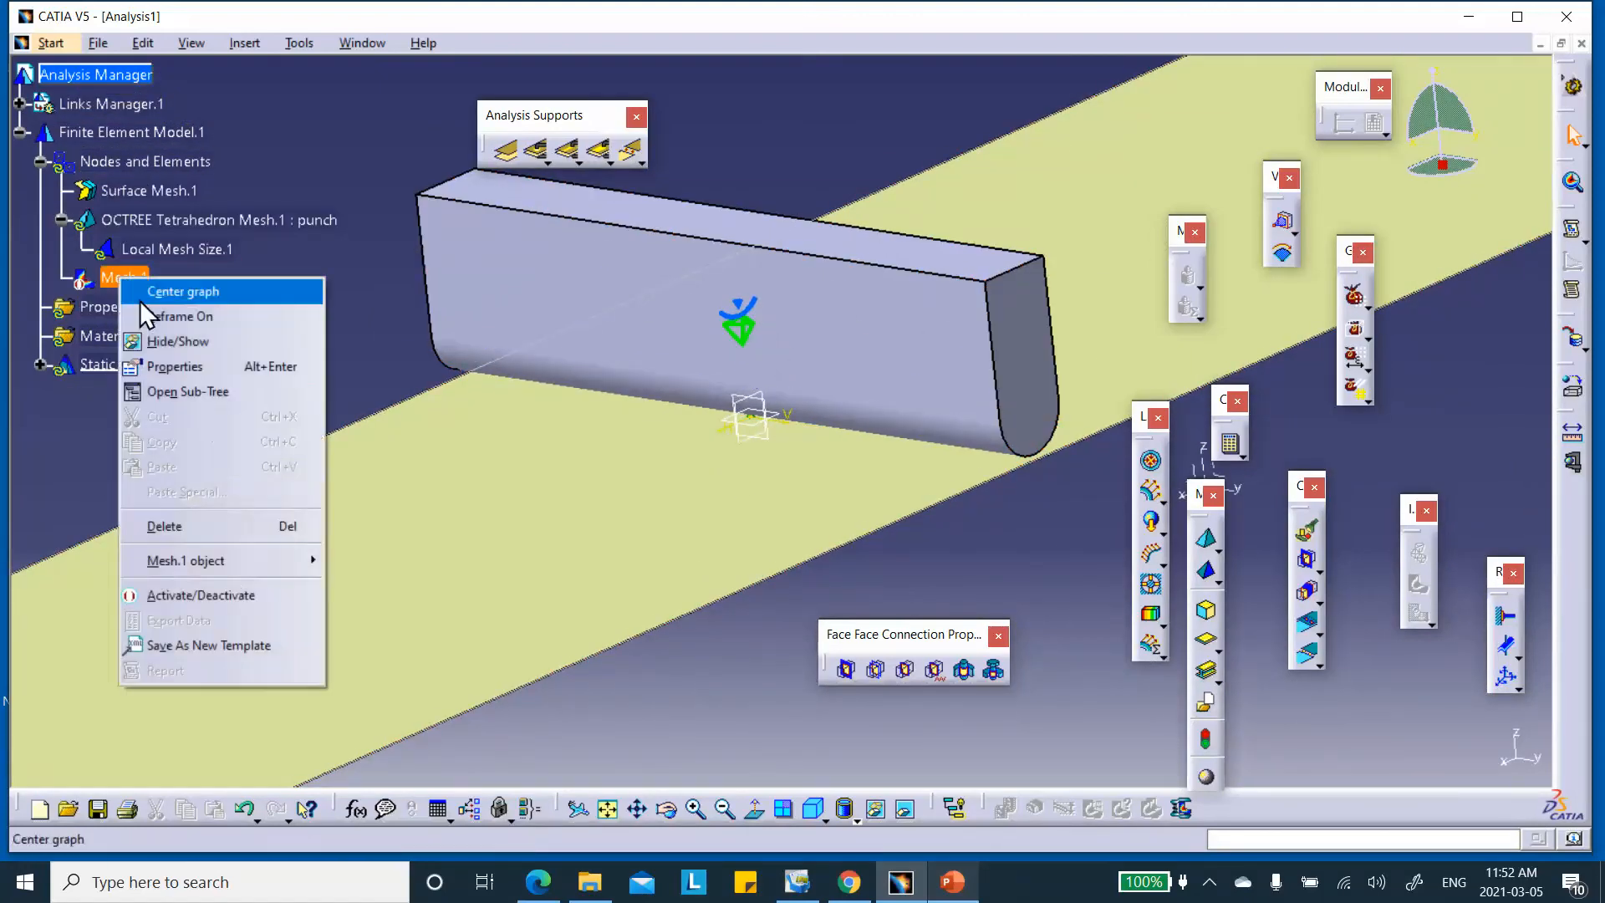
{"action": "left_click", "coordinate": [234, 593]}
{"action": "left_click", "coordinate": [806, 481]}
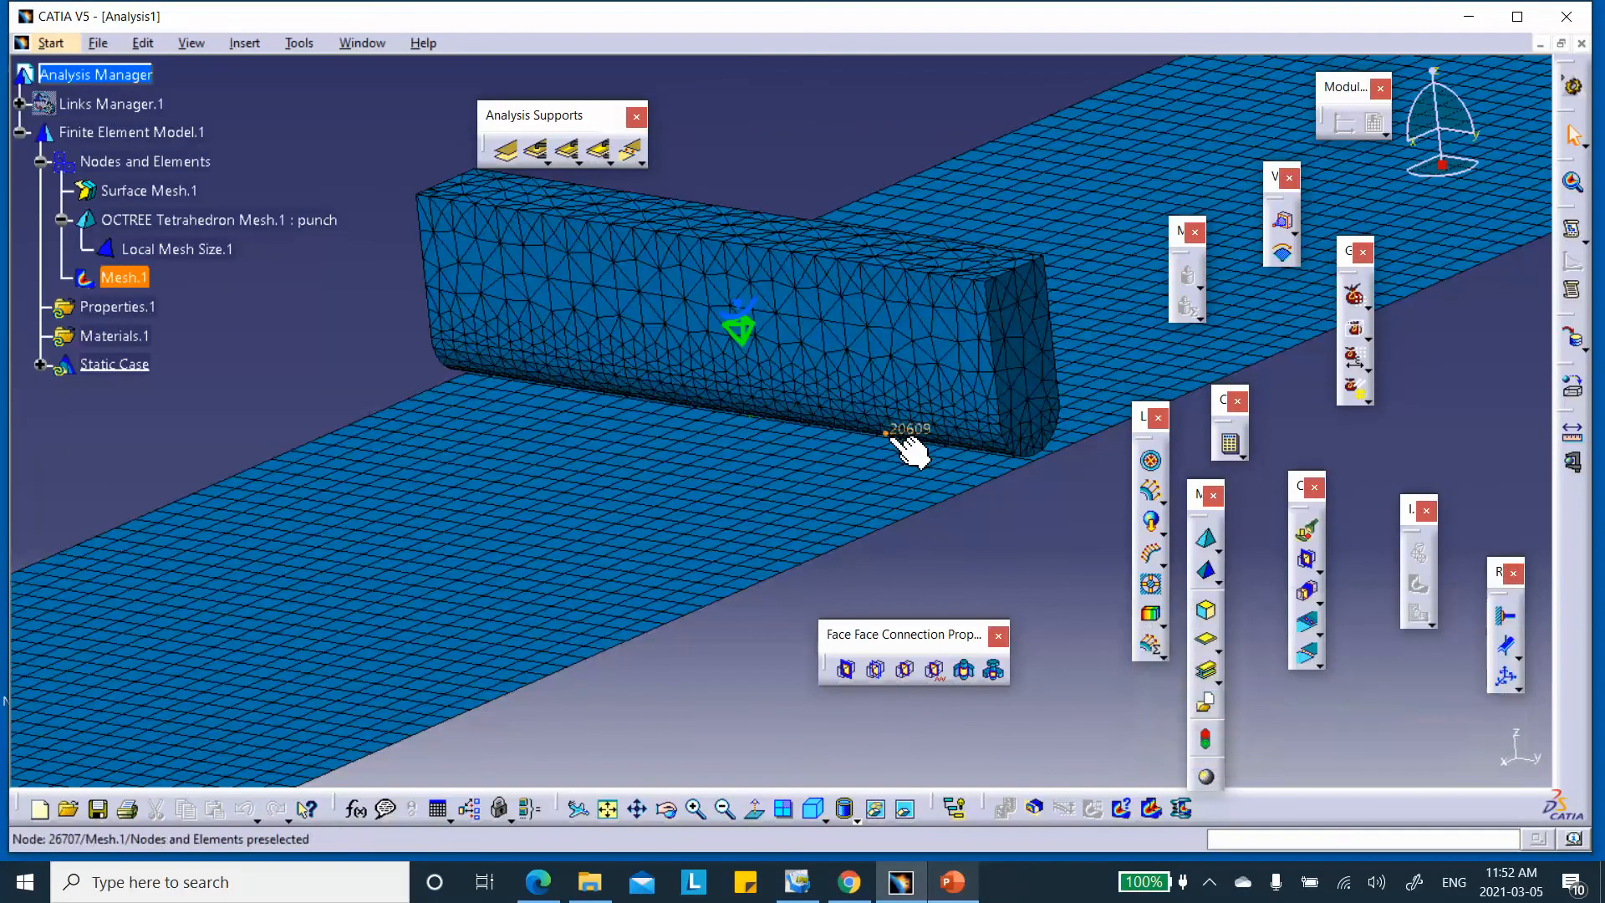
{"action": "middle_click_drag", "start_coordinate": [883, 453], "coordinate": [887, 393]}
{"action": "left_click", "coordinate": [884, 452]}
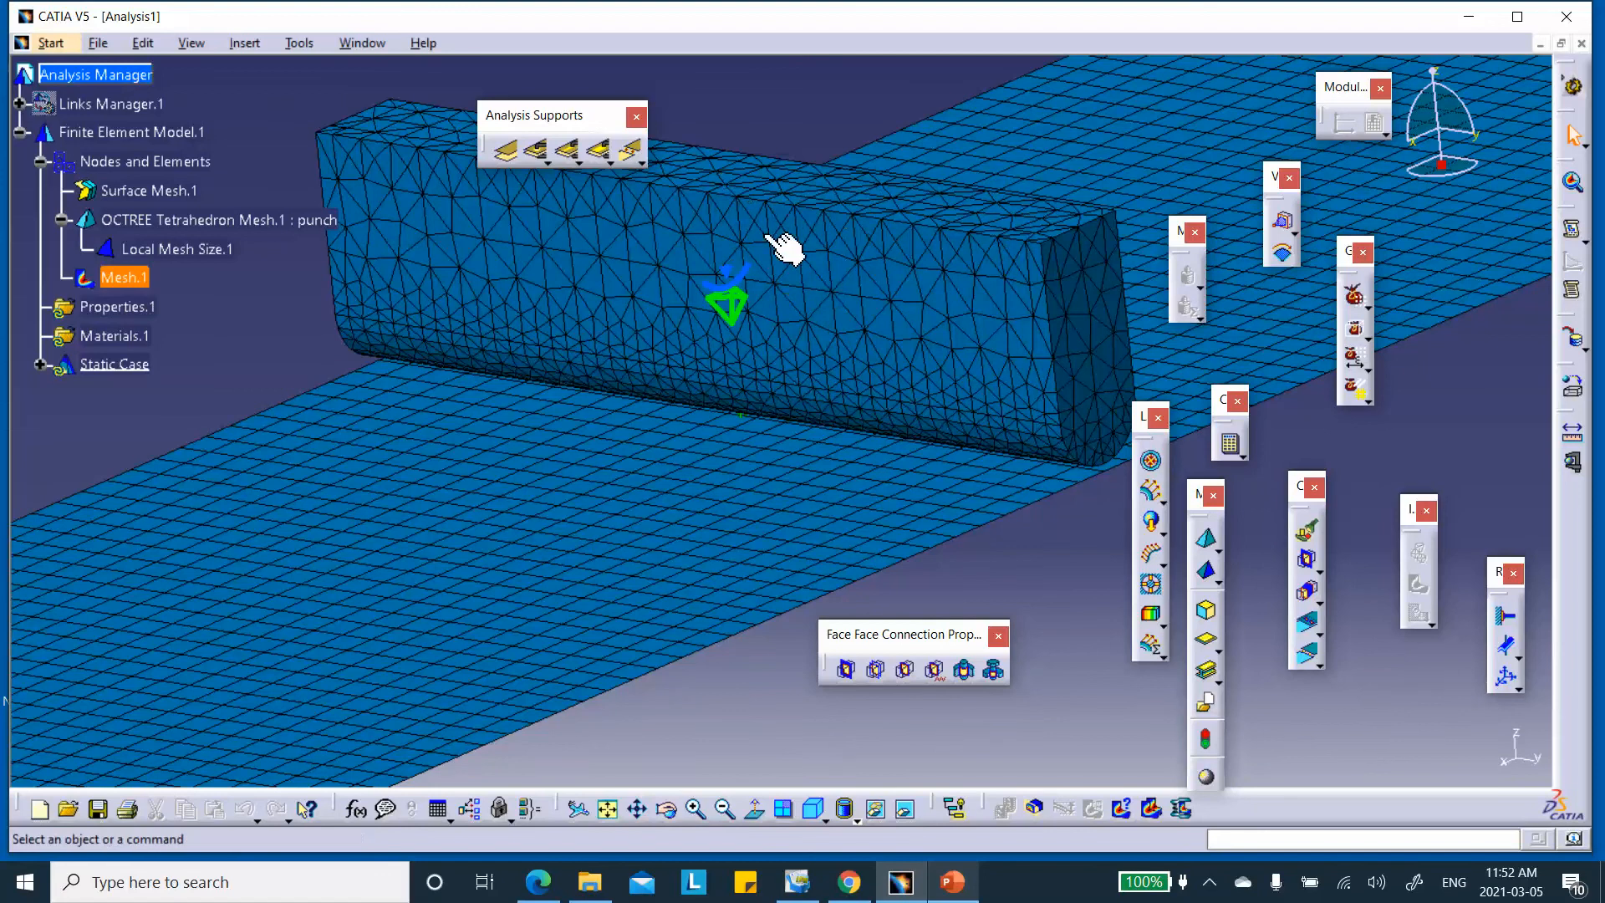
{"action": "left_click", "coordinate": [1086, 450]}
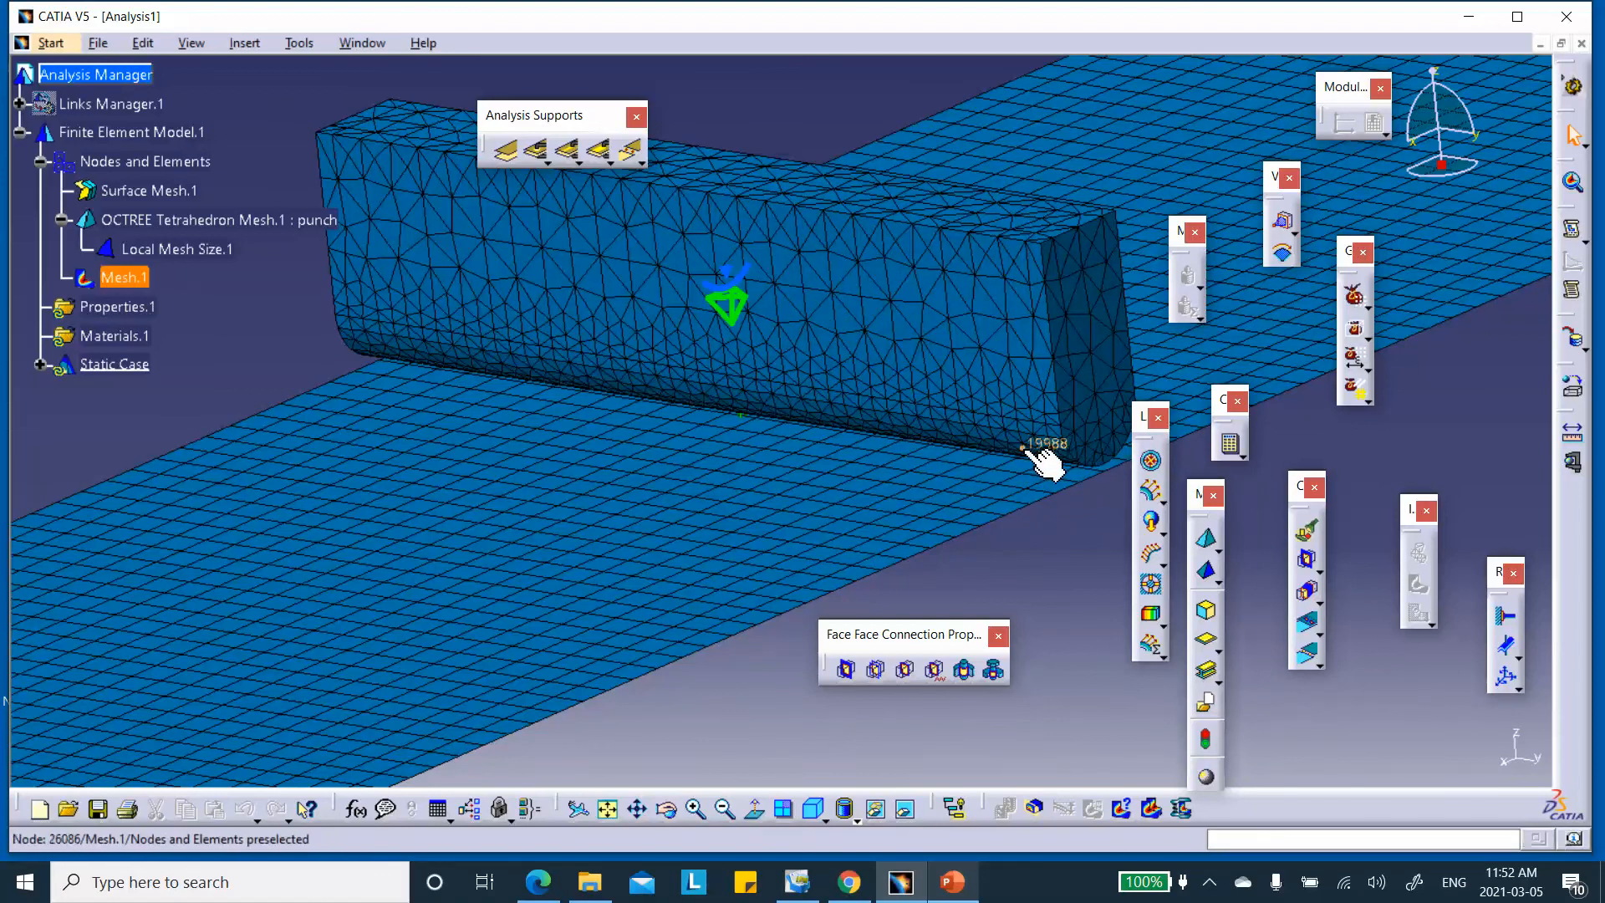
{"action": "middle_click_drag", "start_coordinate": [530, 534], "coordinate": [544, 681]}
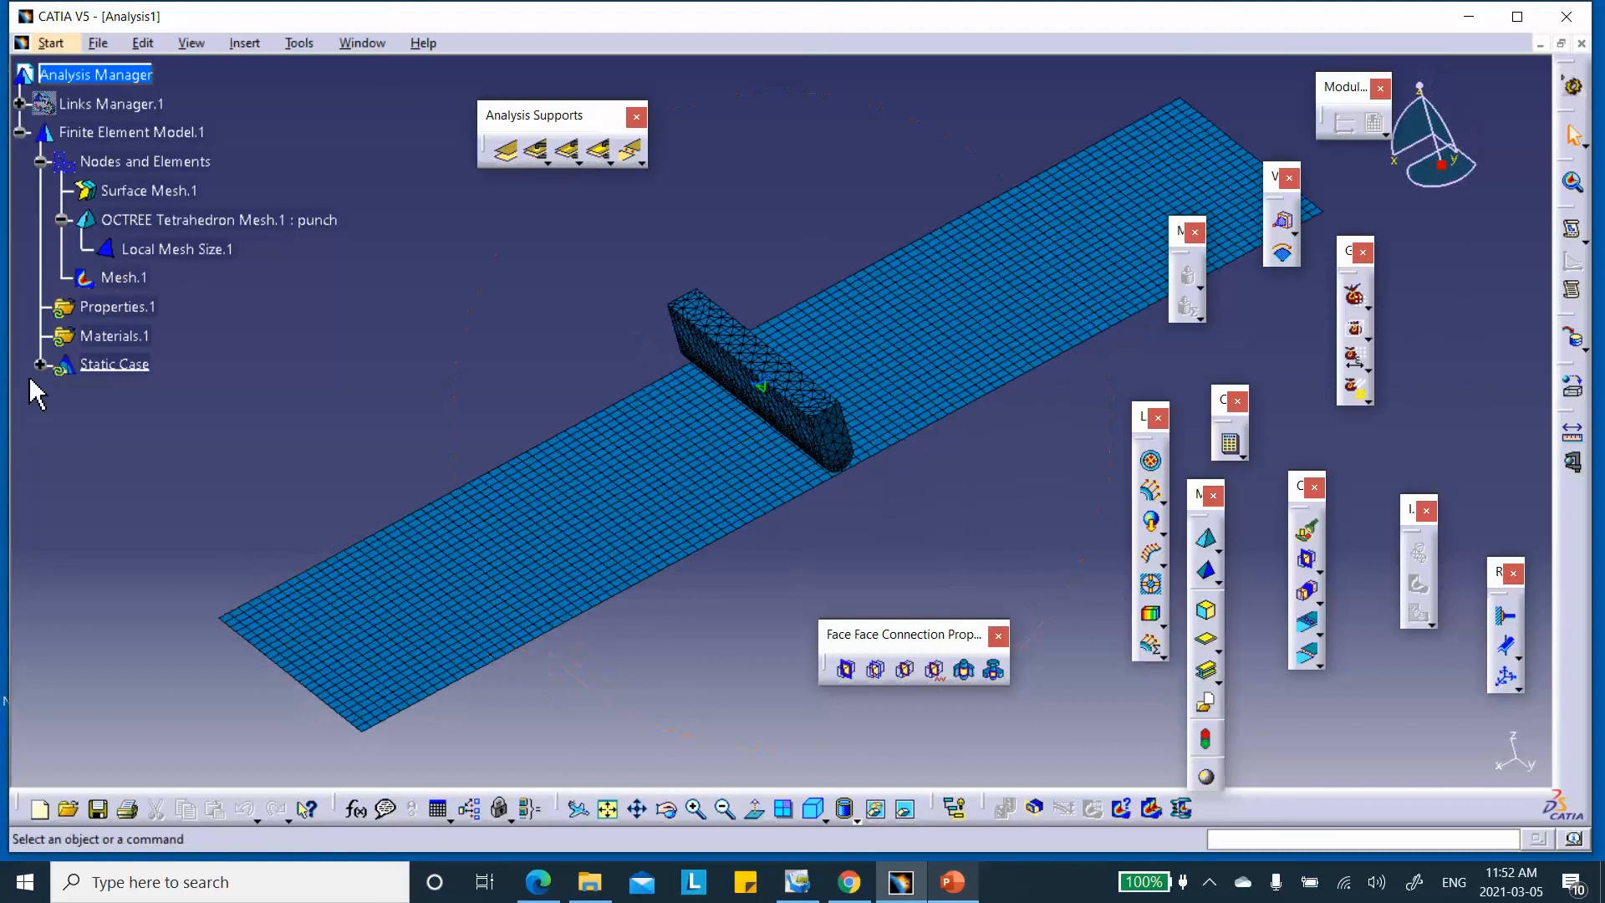
Deactivate Mesh.1 again, leaving the plate and punch as plain geometry
{"action": "right_click", "coordinate": [127, 279]}
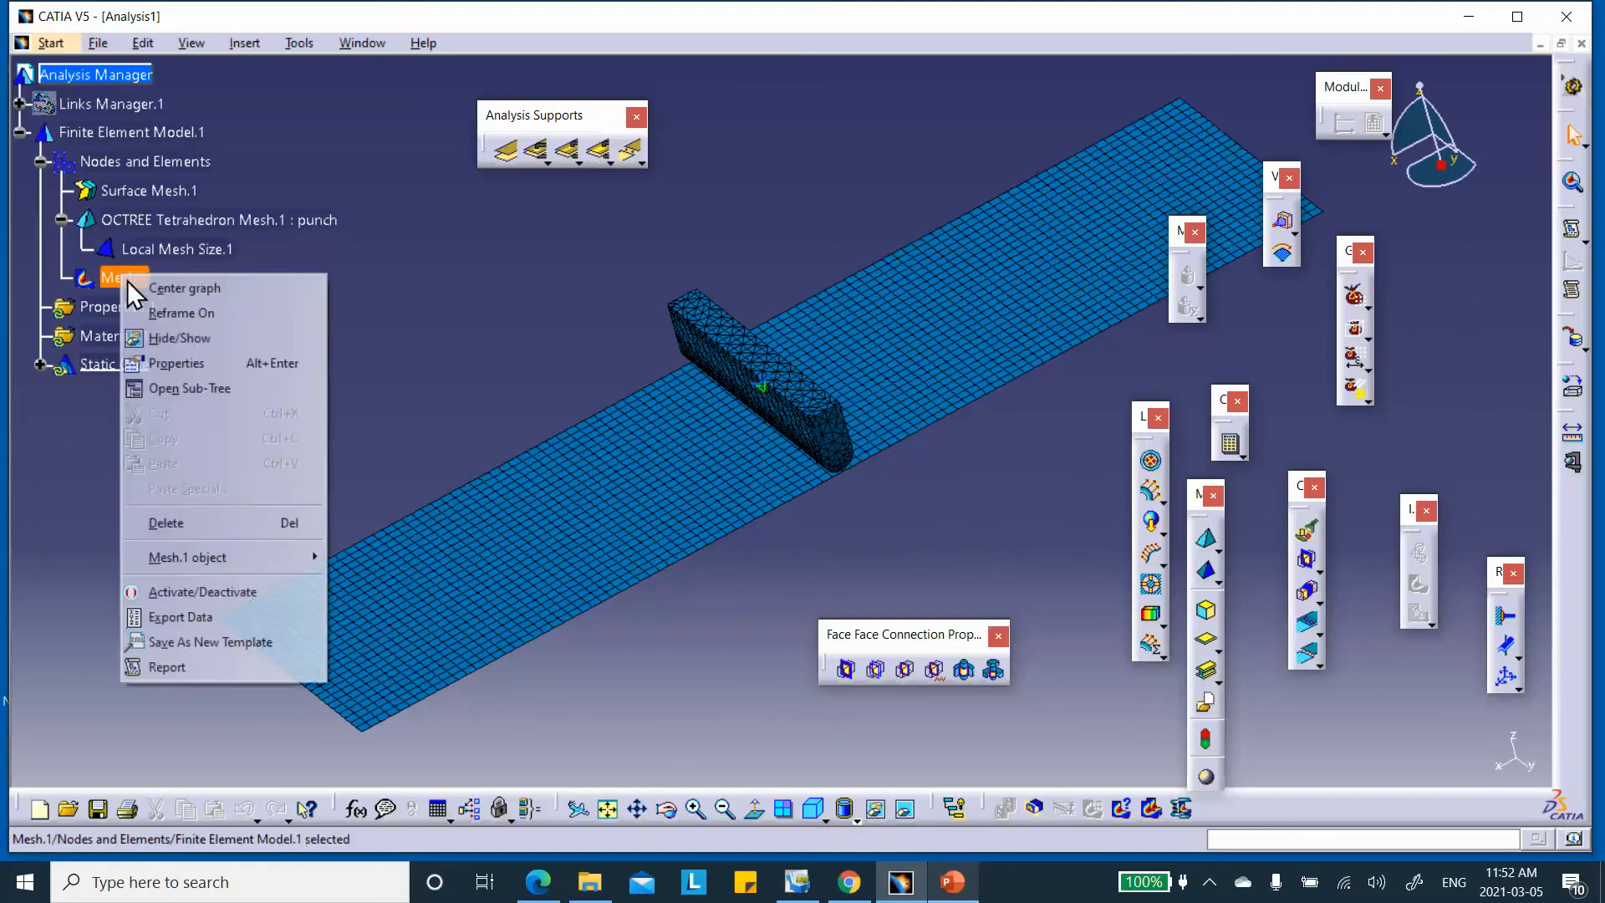
{"action": "left_click", "coordinate": [178, 592]}
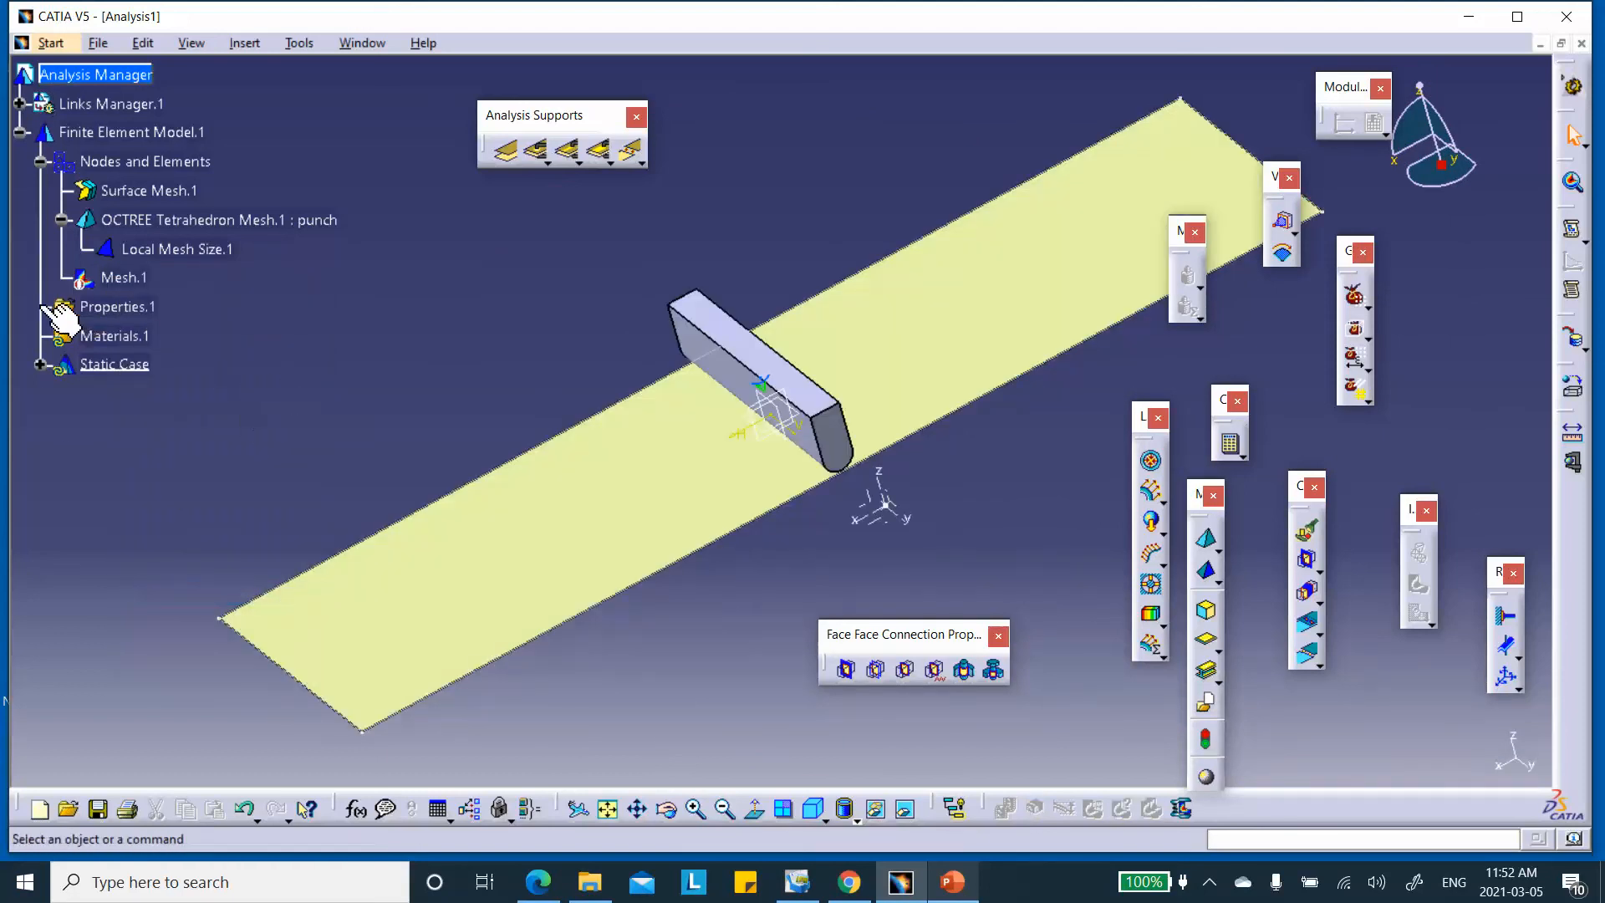
{"action": "middle_click_drag", "start_coordinate": [524, 434], "coordinate": [637, 344]}
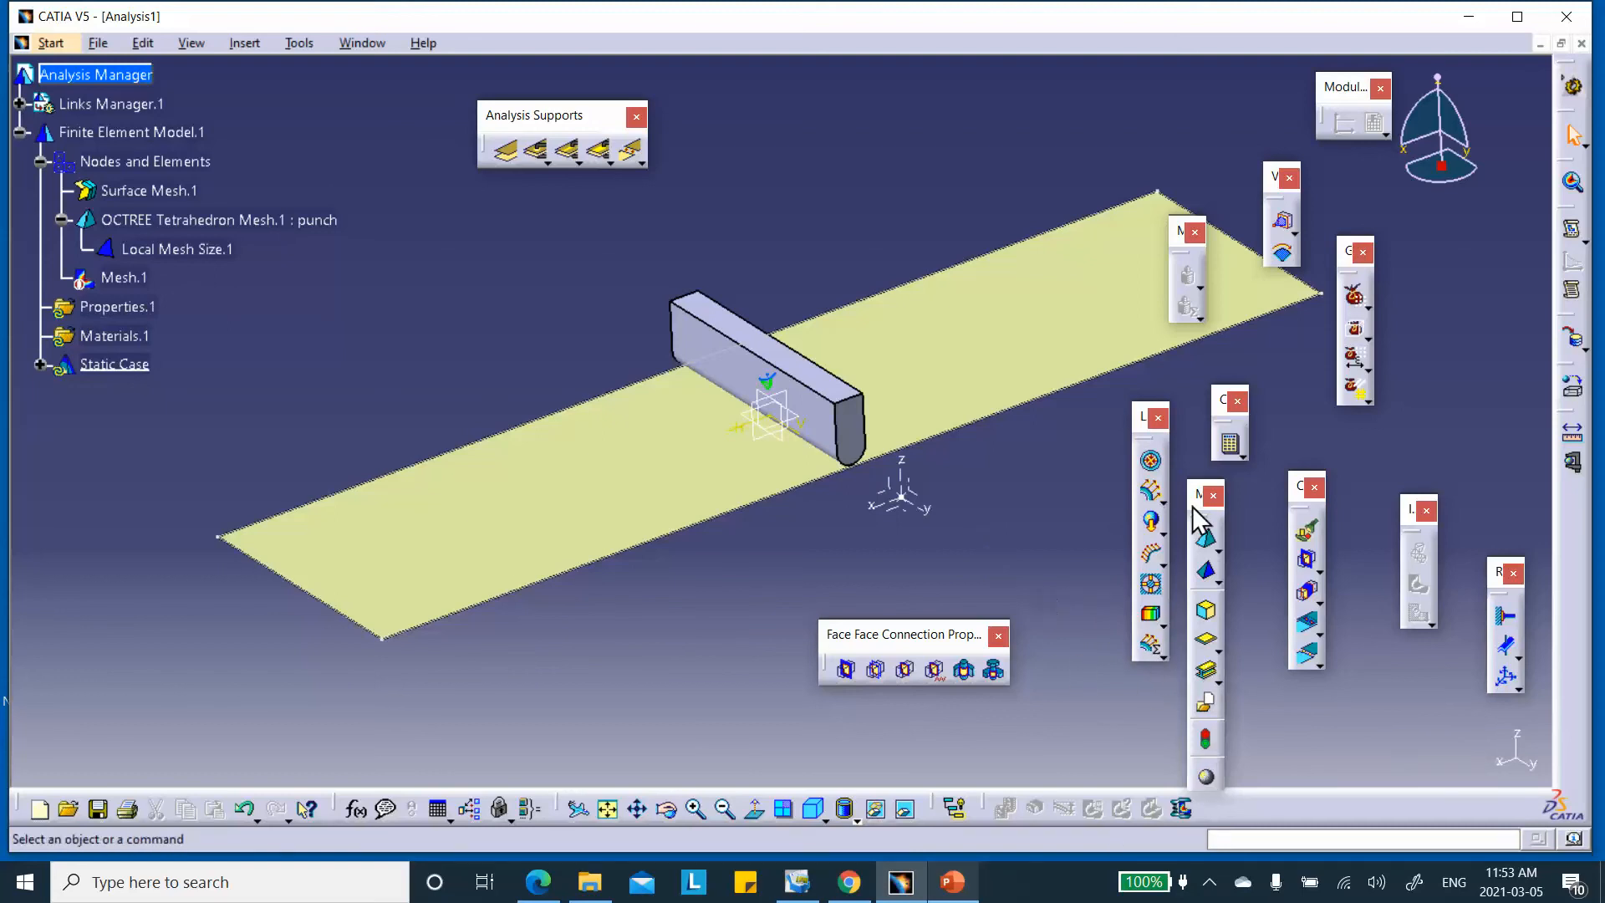
Create a Steel user material from the library's Metal family and expand Materials.1
{"action": "left_click_drag", "start_coordinate": [1200, 493], "coordinate": [1192, 451]}
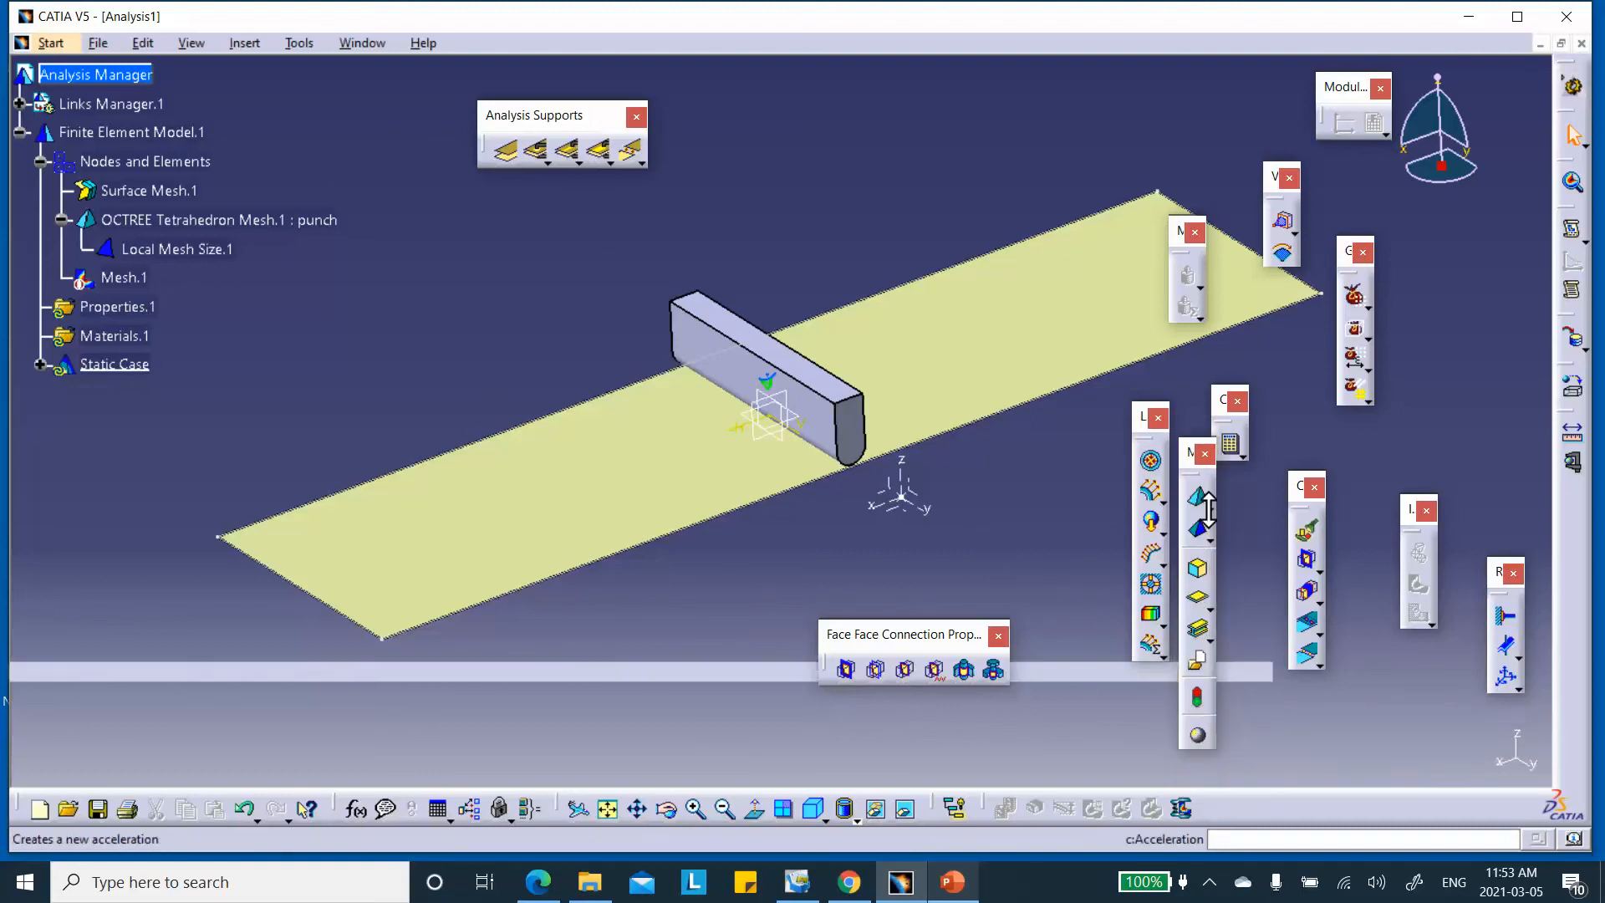
{"action": "left_click", "coordinate": [1199, 736]}
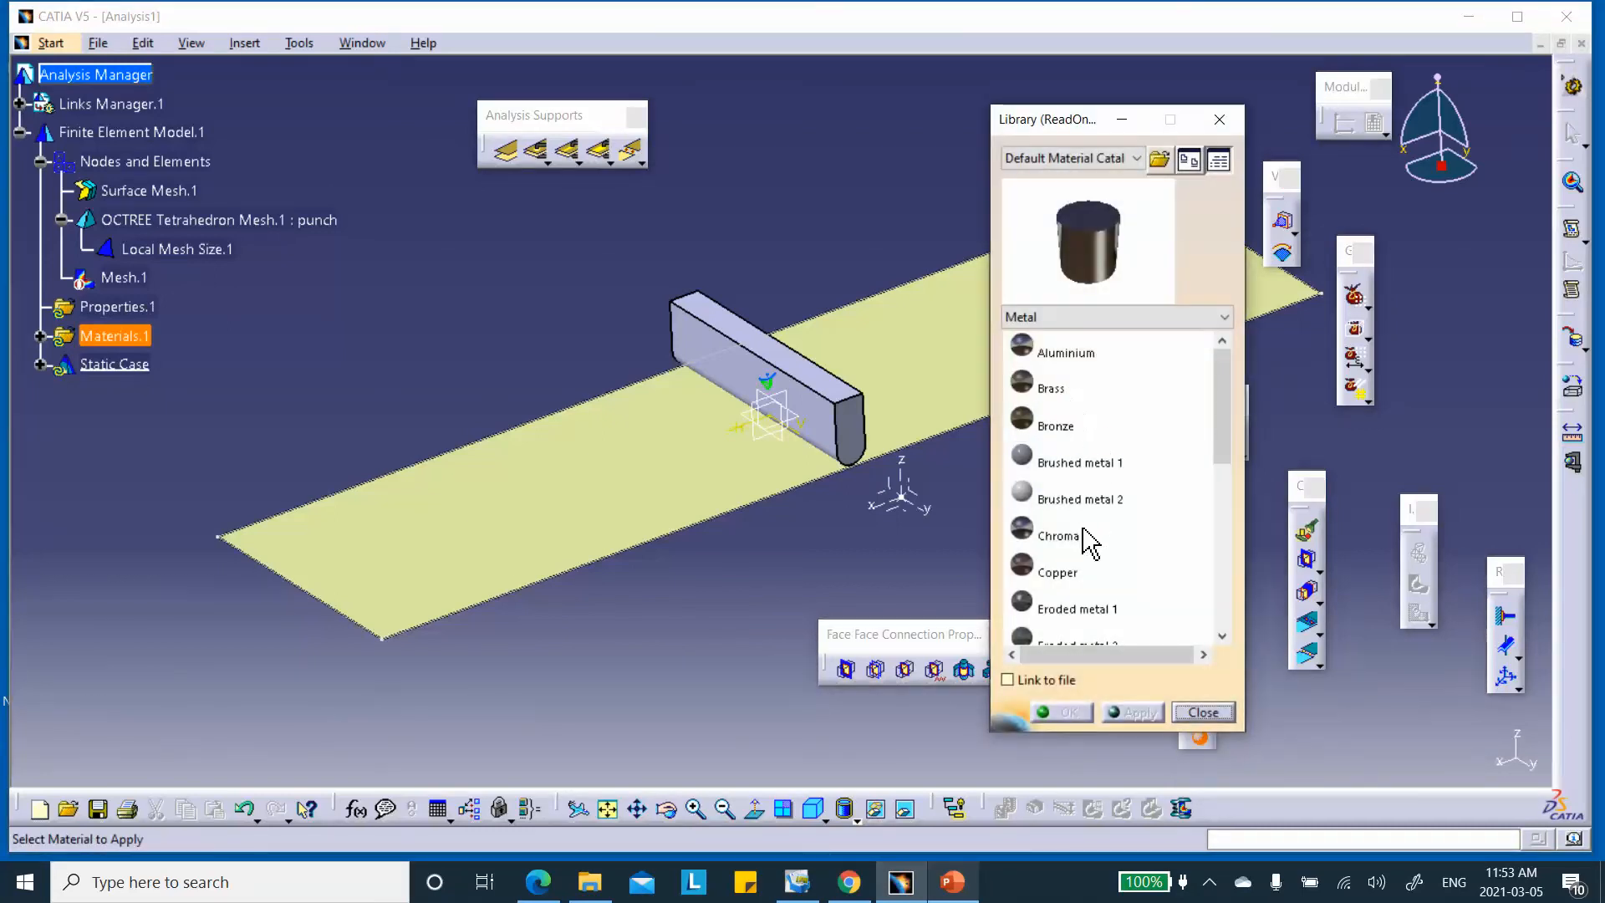
{"action": "left_click_drag", "start_coordinate": [1211, 426], "coordinate": [1229, 563]}
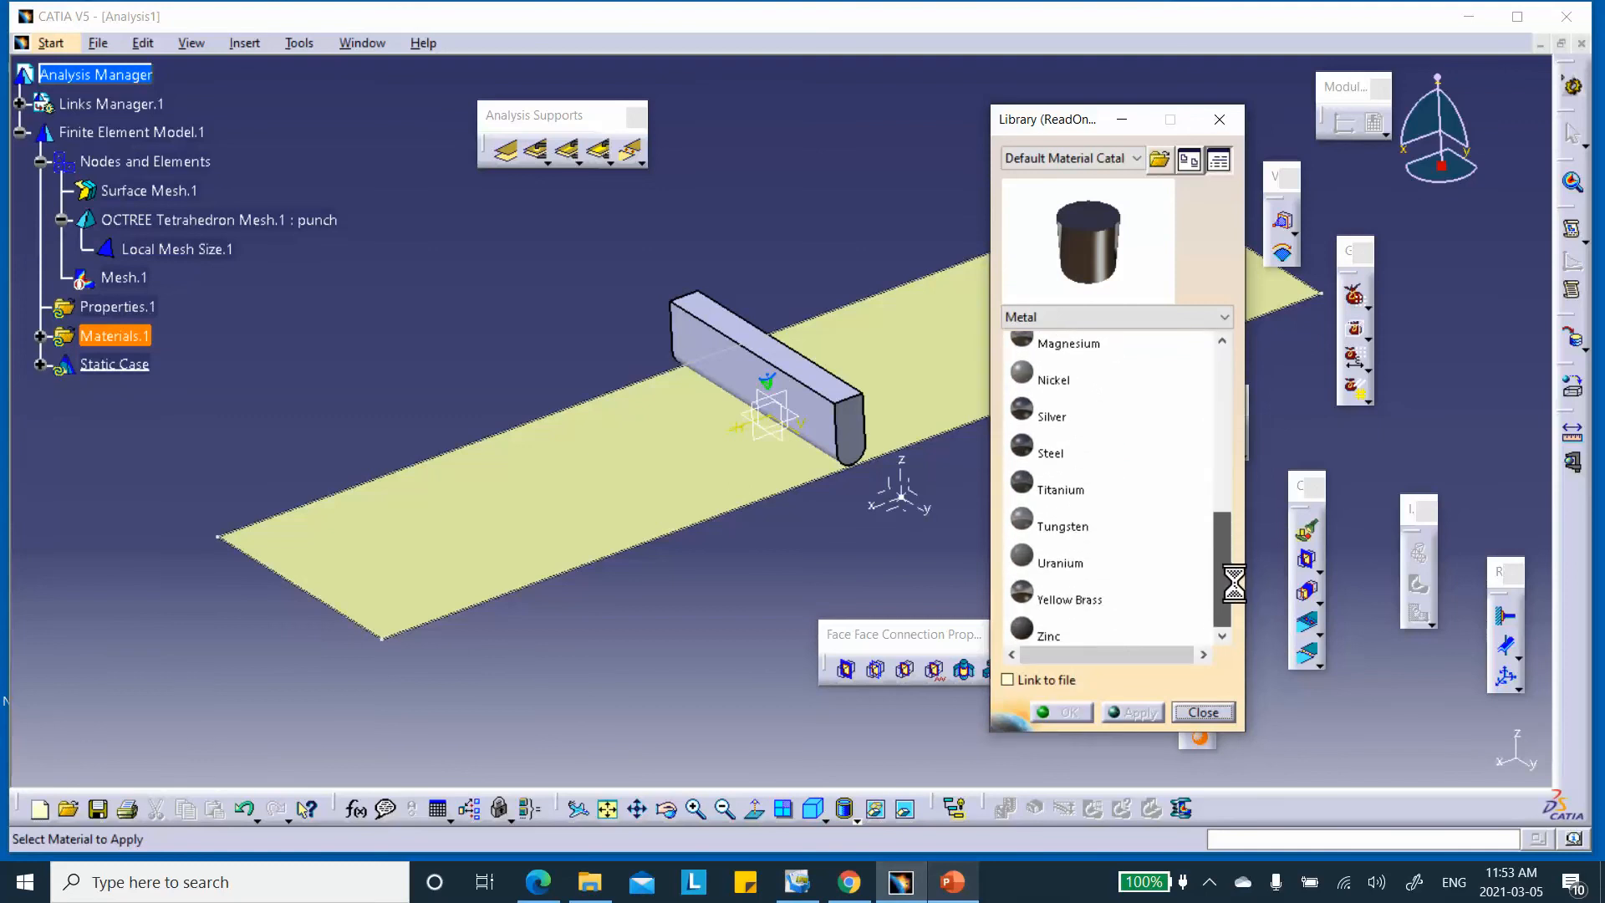
{"action": "left_click", "coordinate": [1061, 458]}
{"action": "left_click", "coordinate": [1063, 712]}
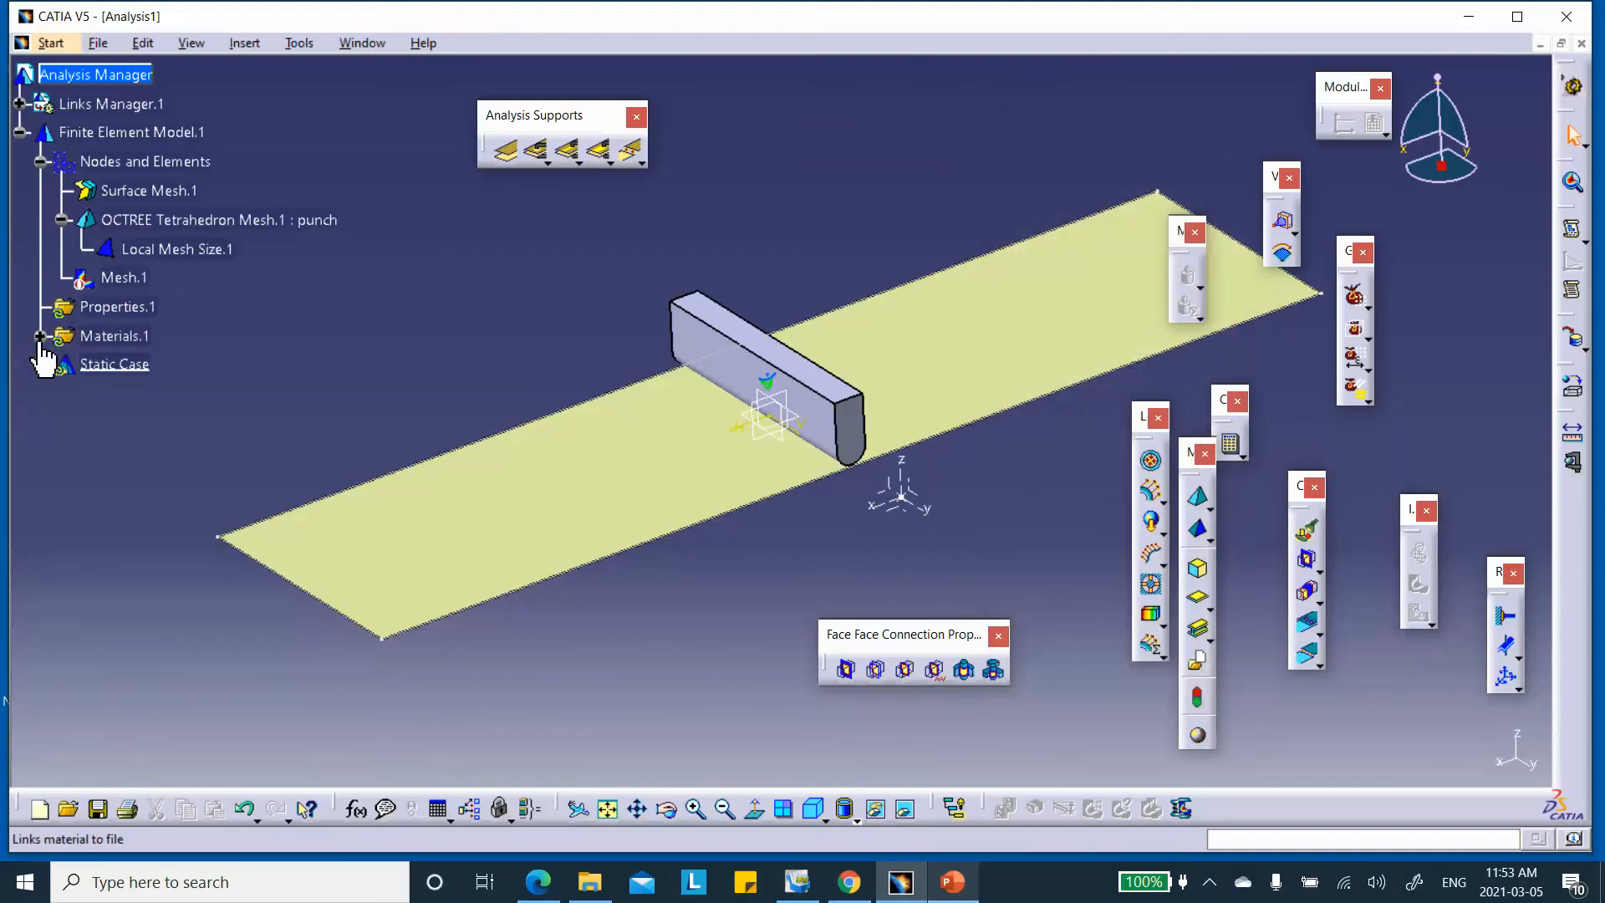
{"action": "left_click", "coordinate": [40, 336]}
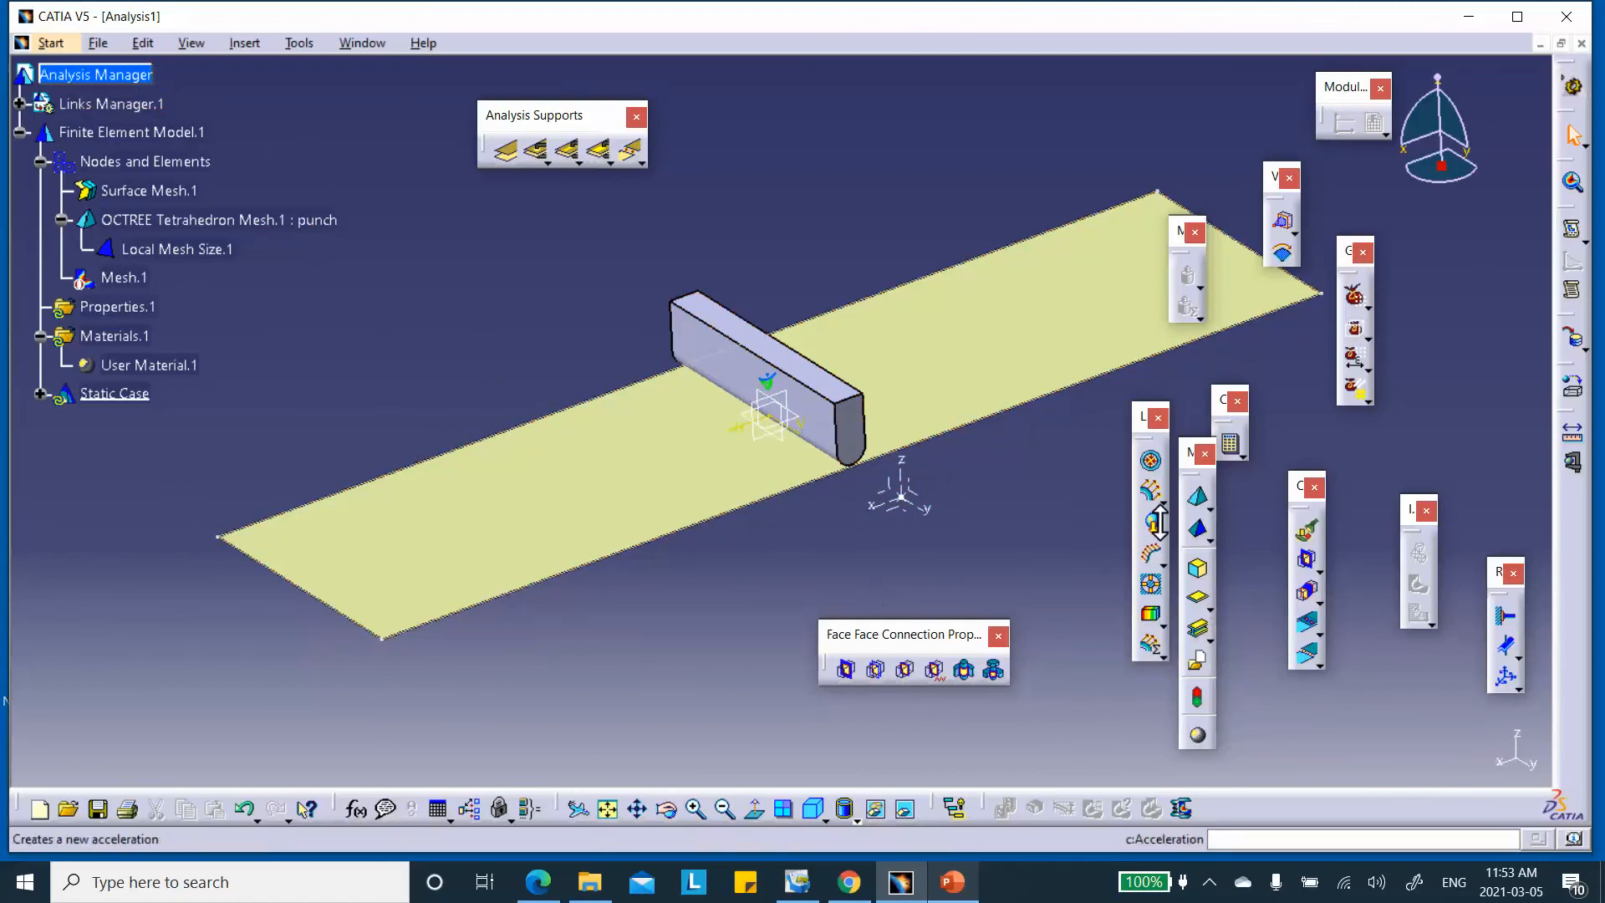
Create a 3D property on the punch's OCTREE Tetrahedron Mesh.1, picking up Steel as material
{"action": "left_click", "coordinate": [1198, 571]}
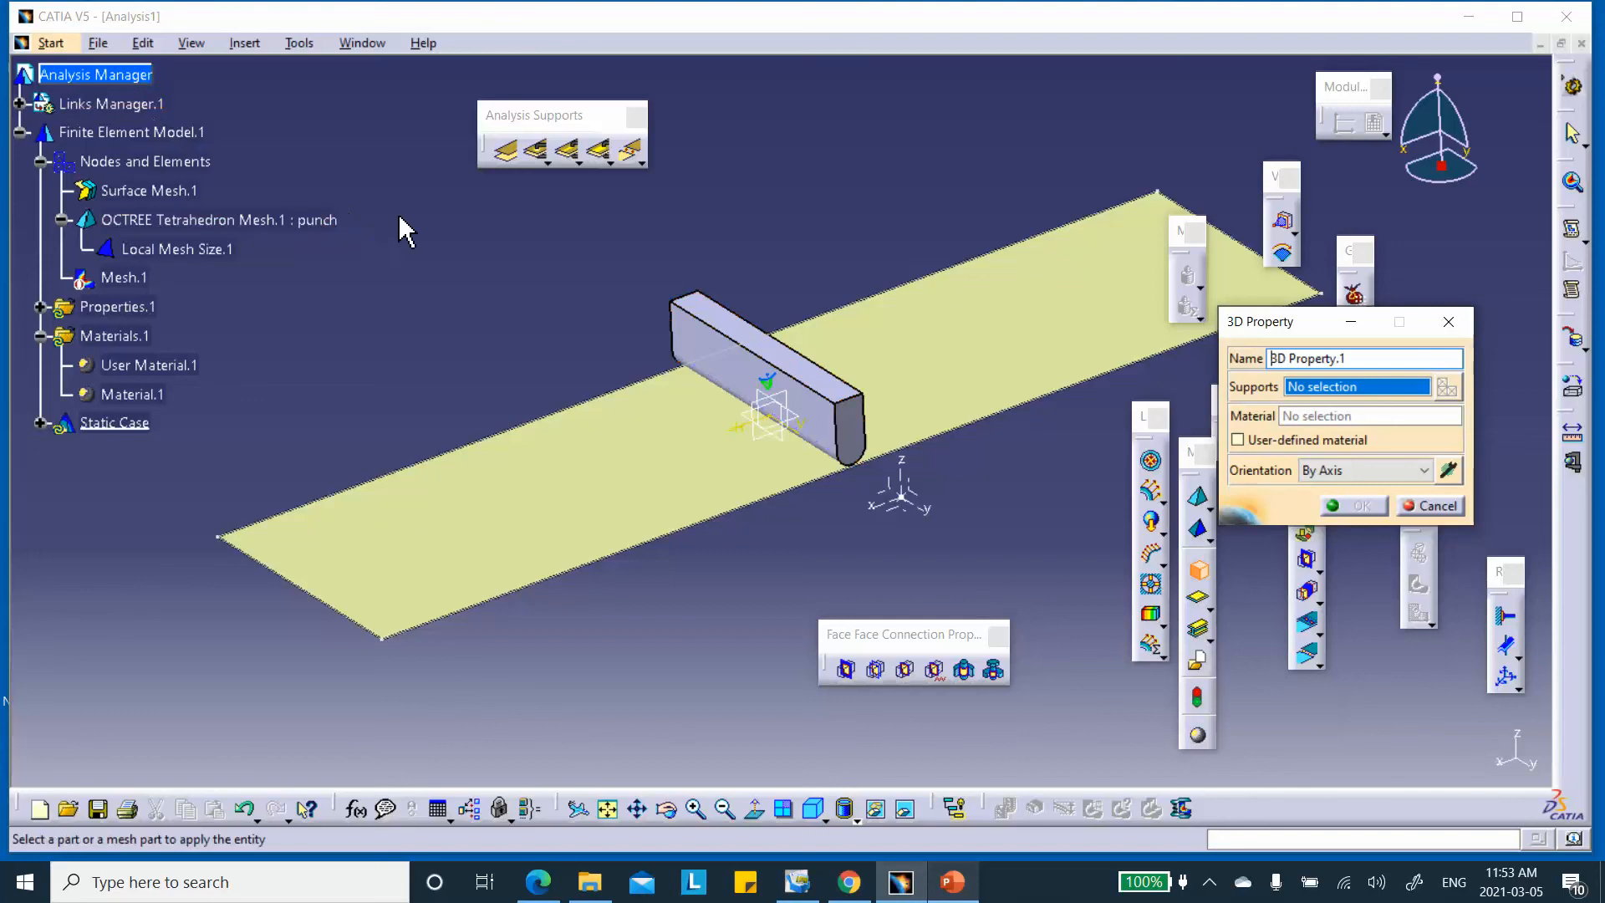
{"action": "left_click", "coordinate": [253, 219]}
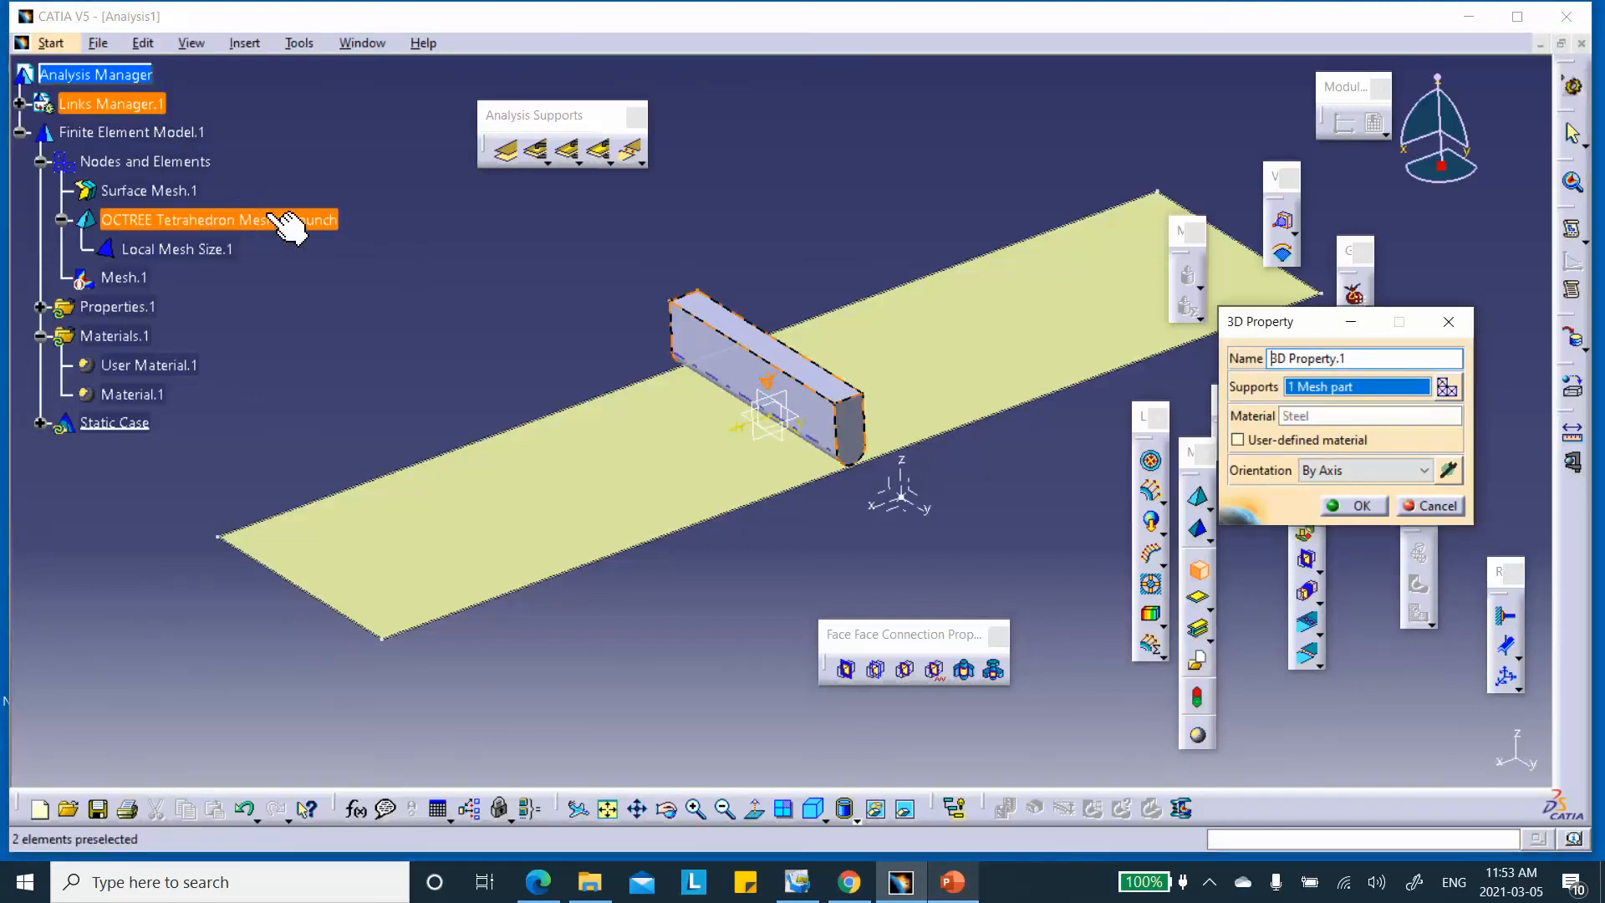
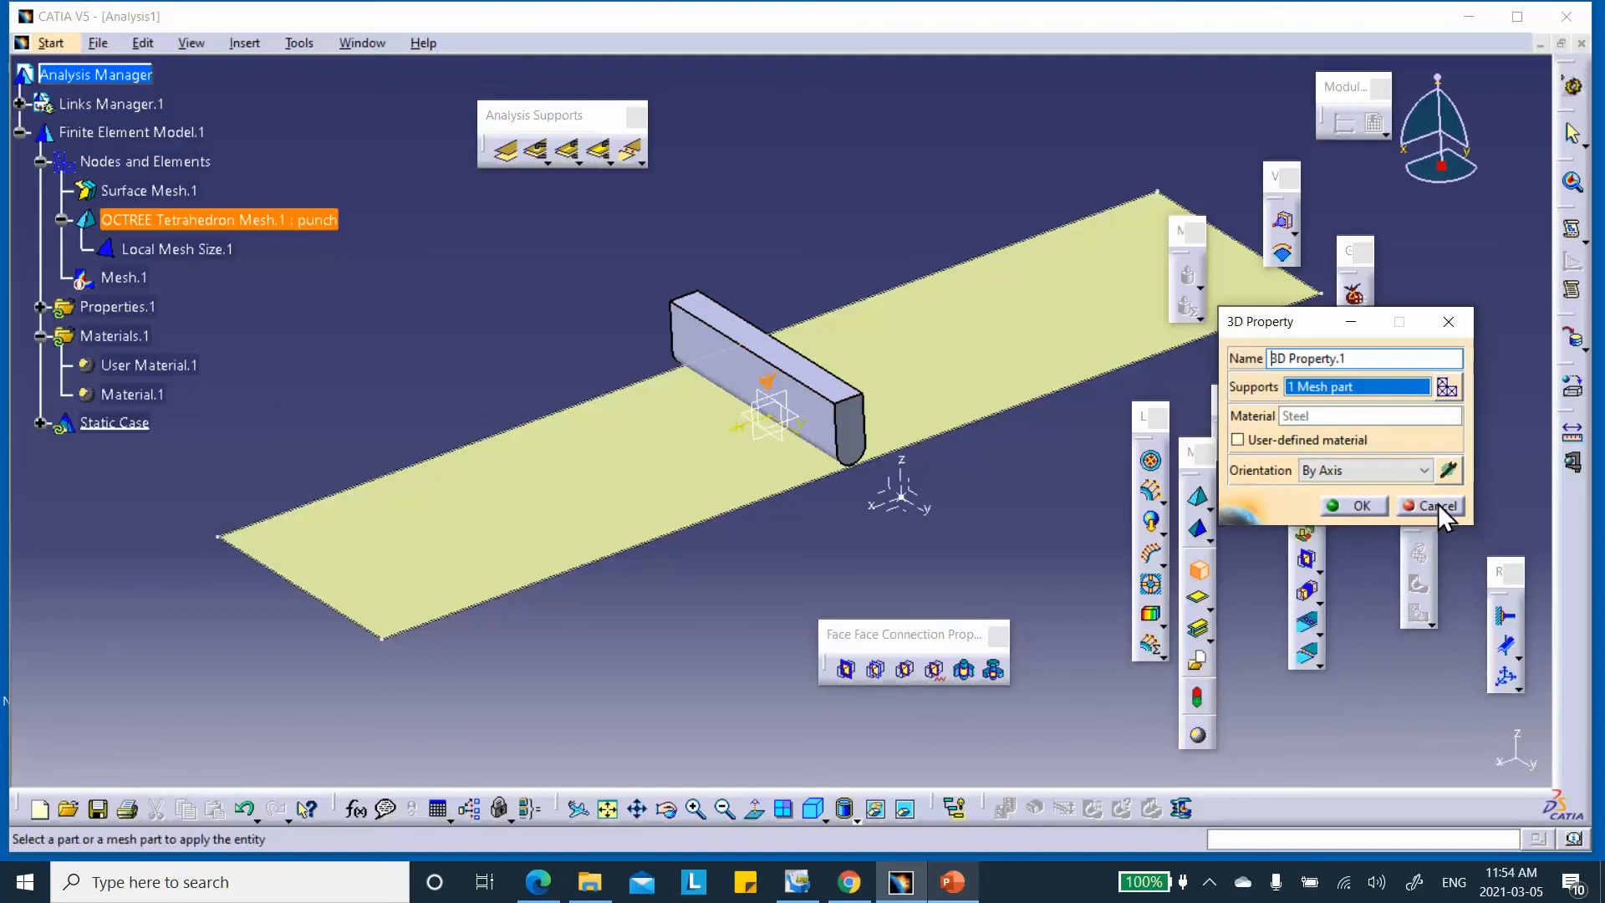
Confirm the 3D property that assigns Steel to the punch mesh part
{"action": "left_click", "coordinate": [1358, 505]}
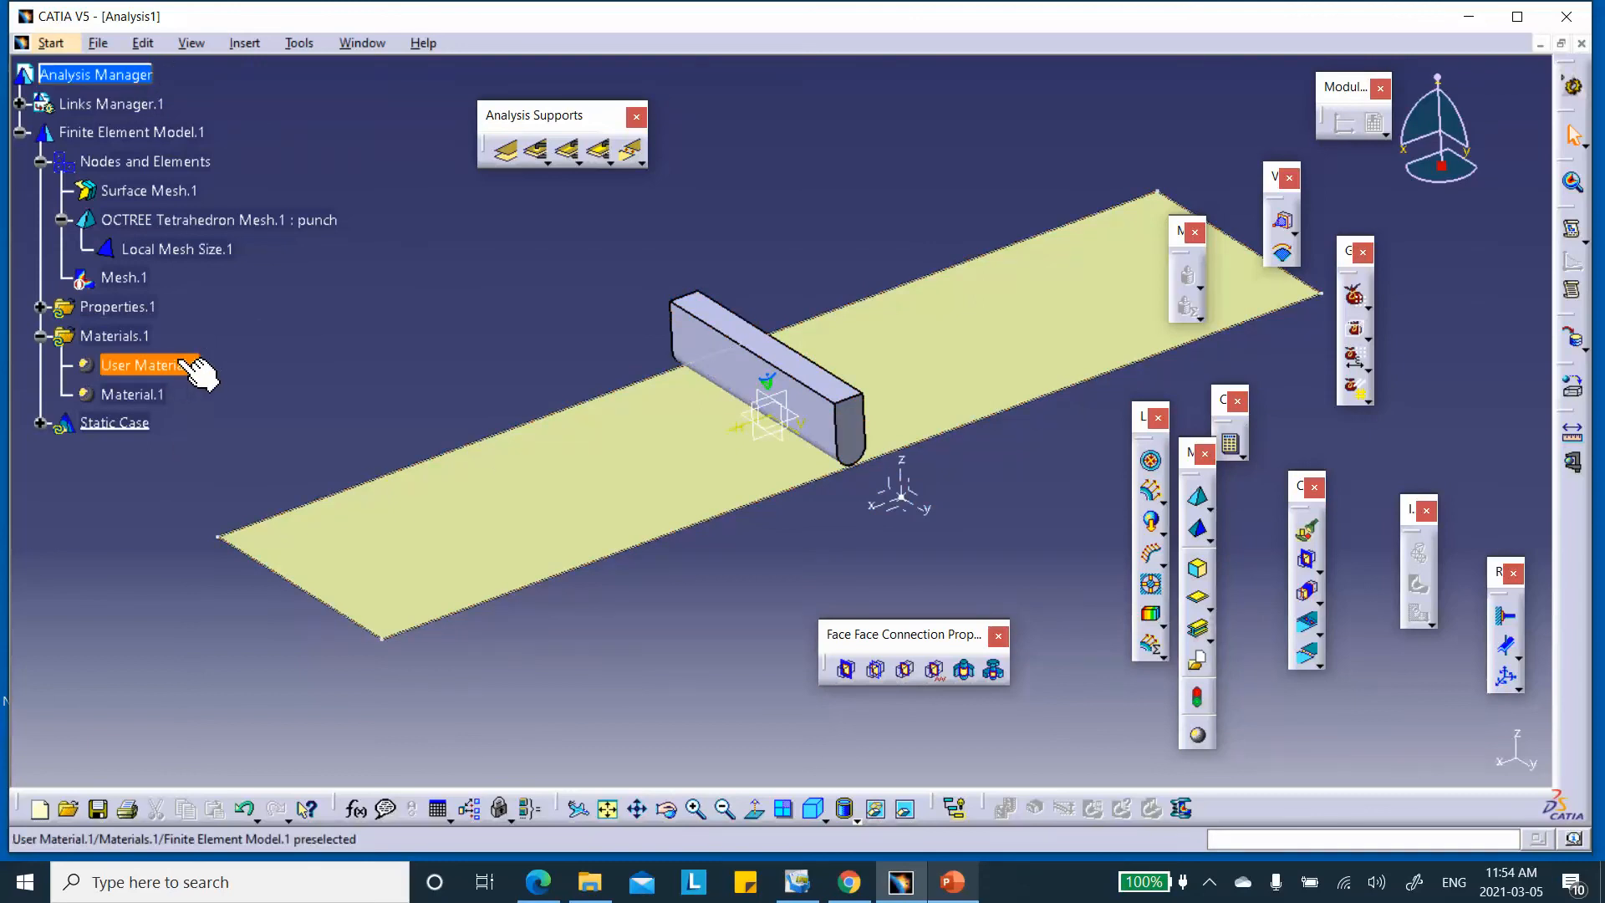
Delete the unused User Material.1 from the Materials.1 set
{"action": "left_click", "coordinate": [142, 74]}
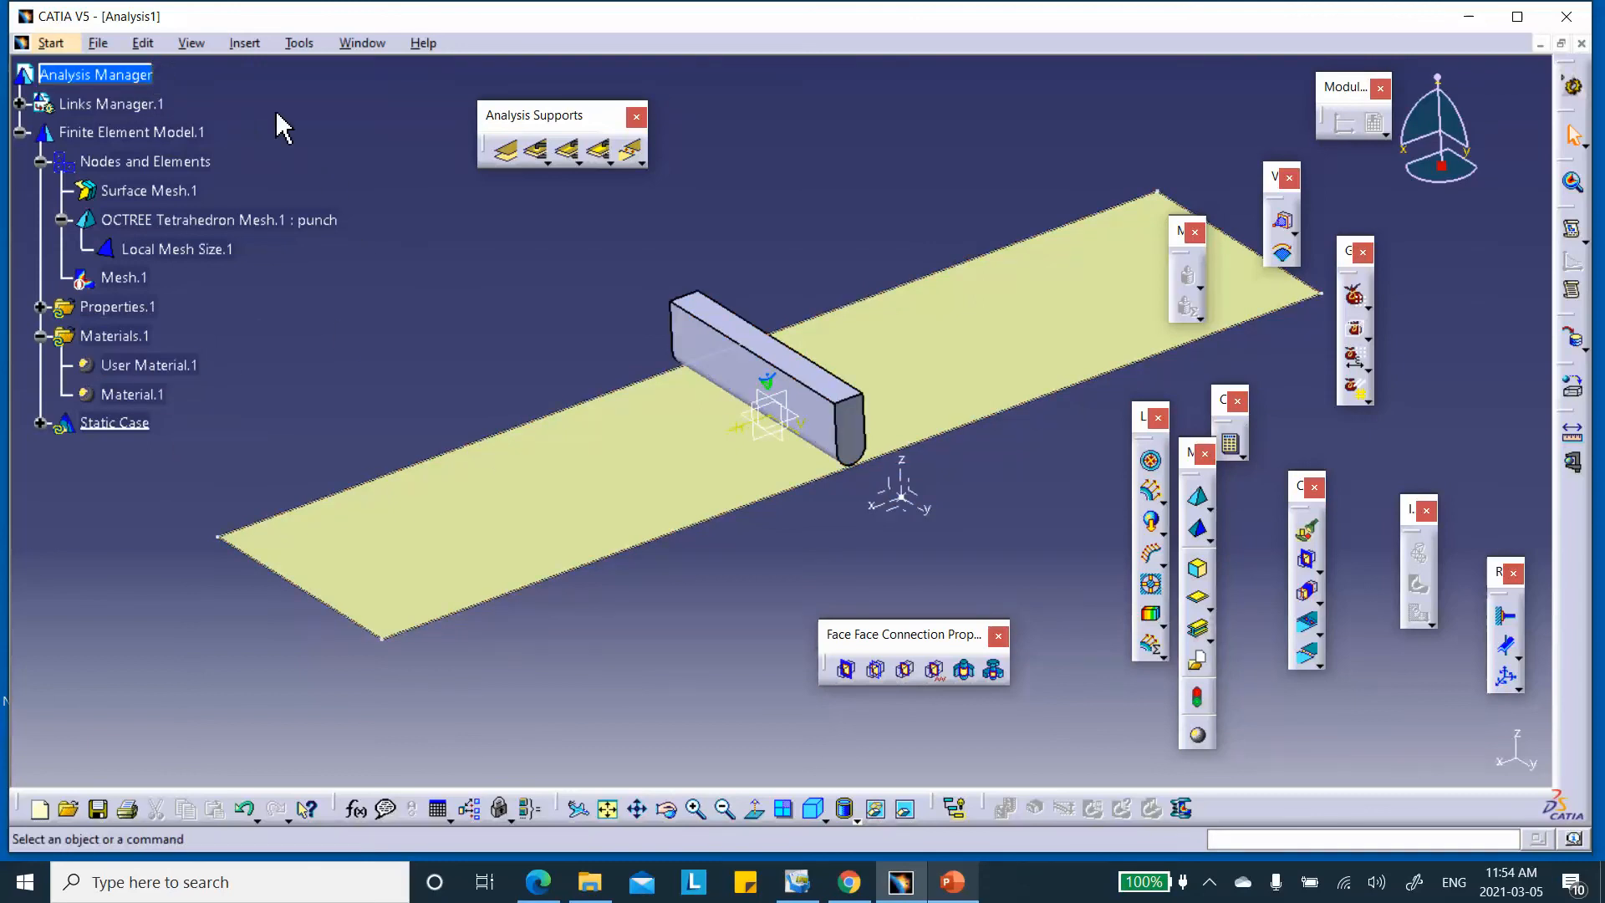
{"action": "right_click", "coordinate": [170, 368]}
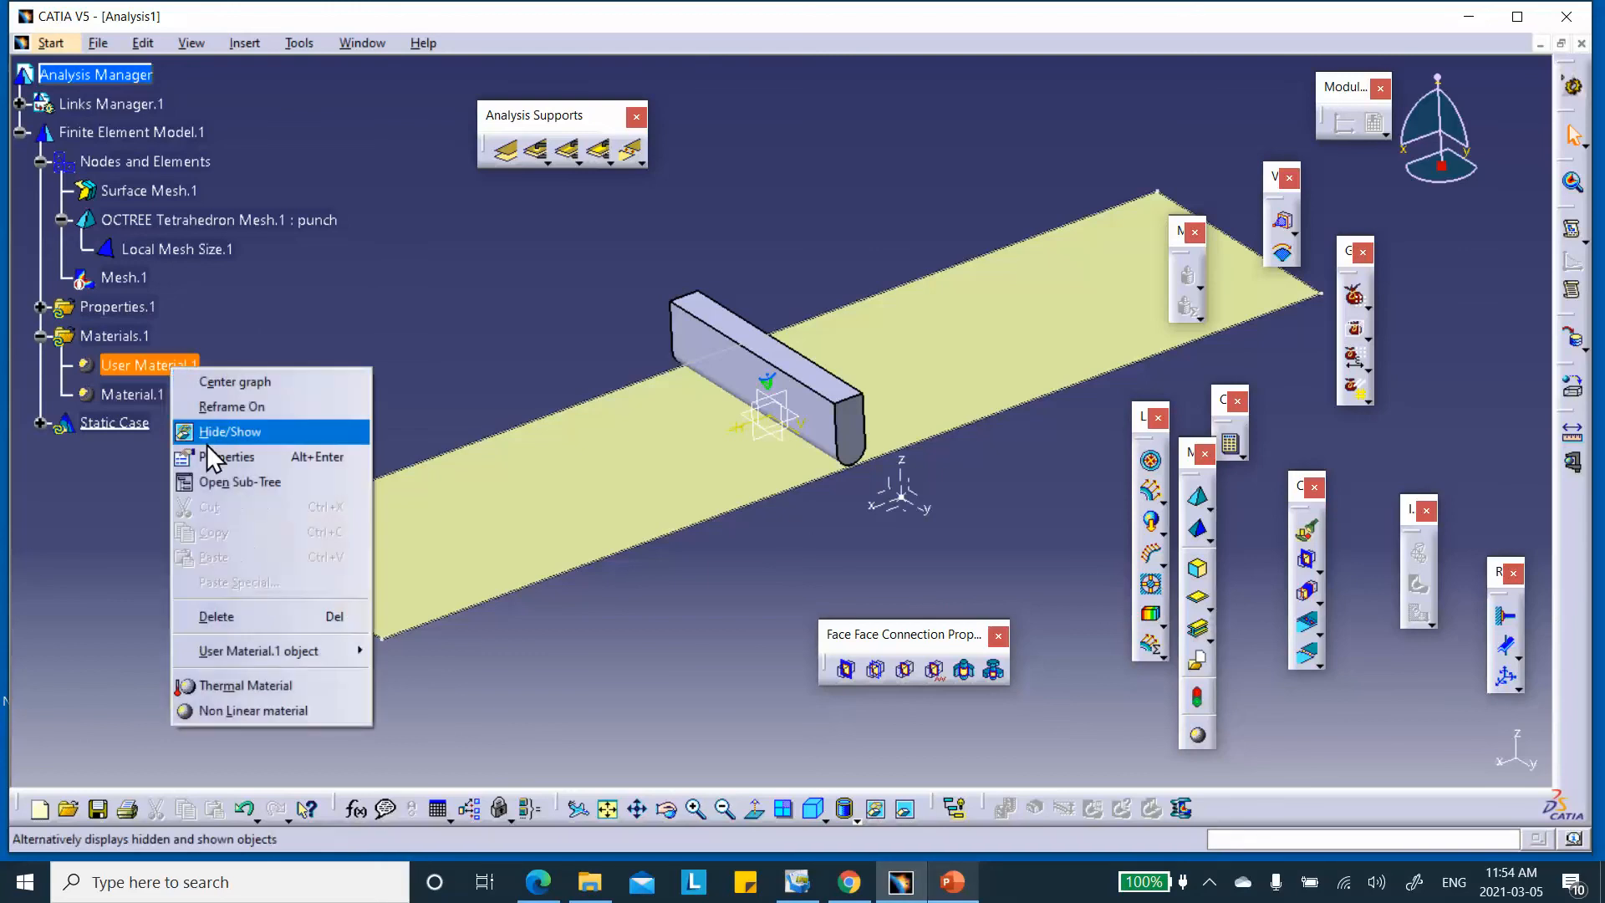
{"action": "left_click", "coordinate": [252, 613]}
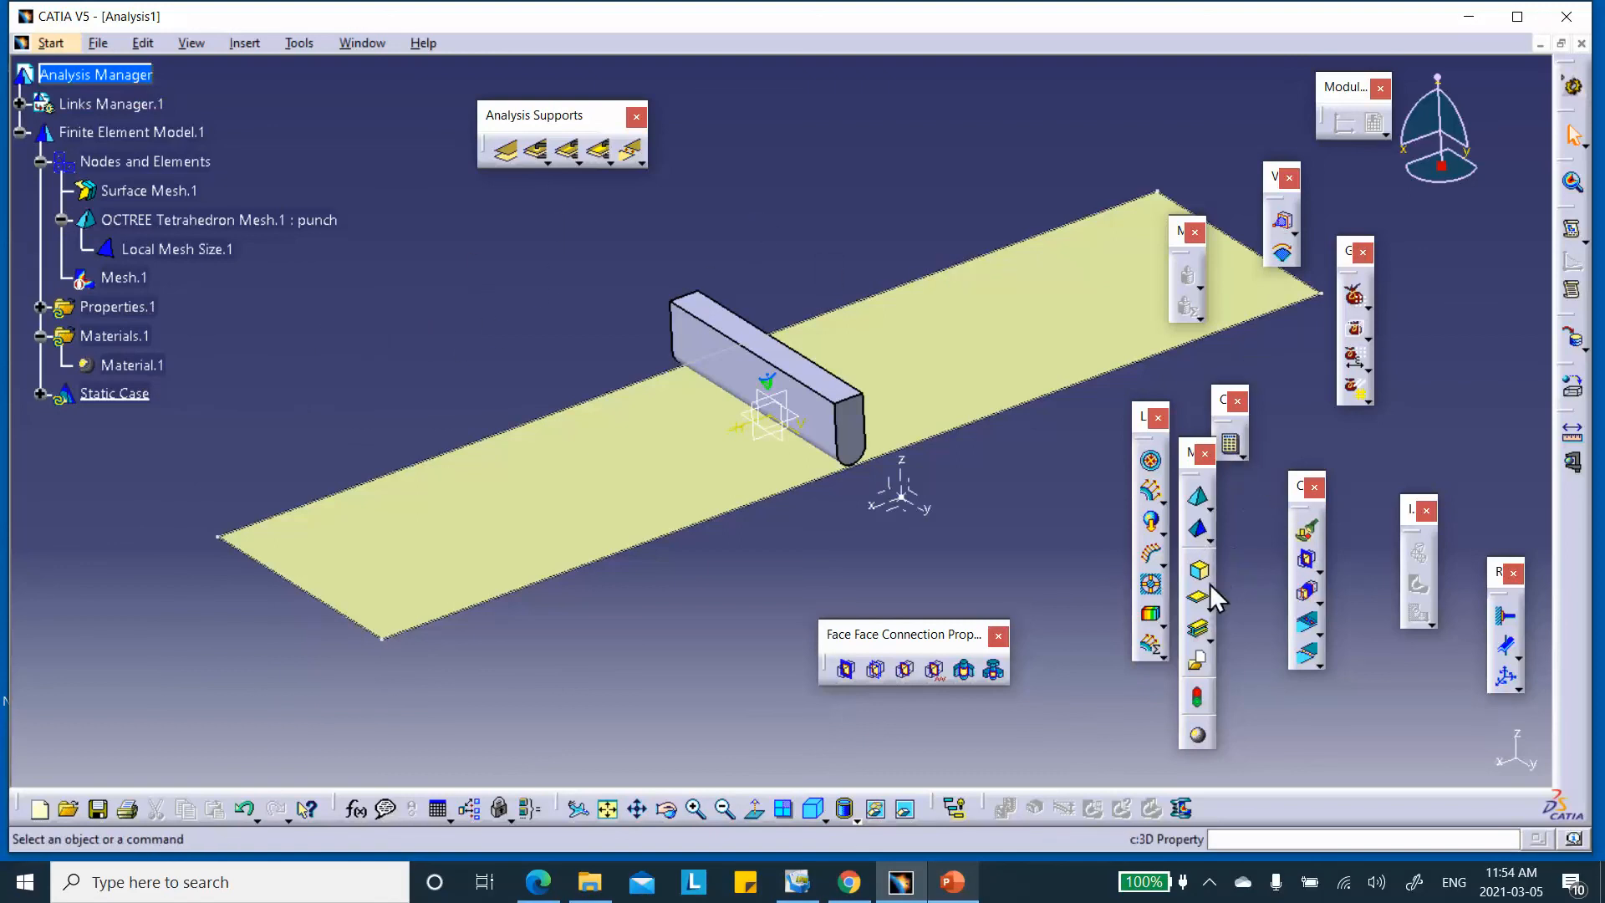
{"action": "left_click", "coordinate": [1209, 636]}
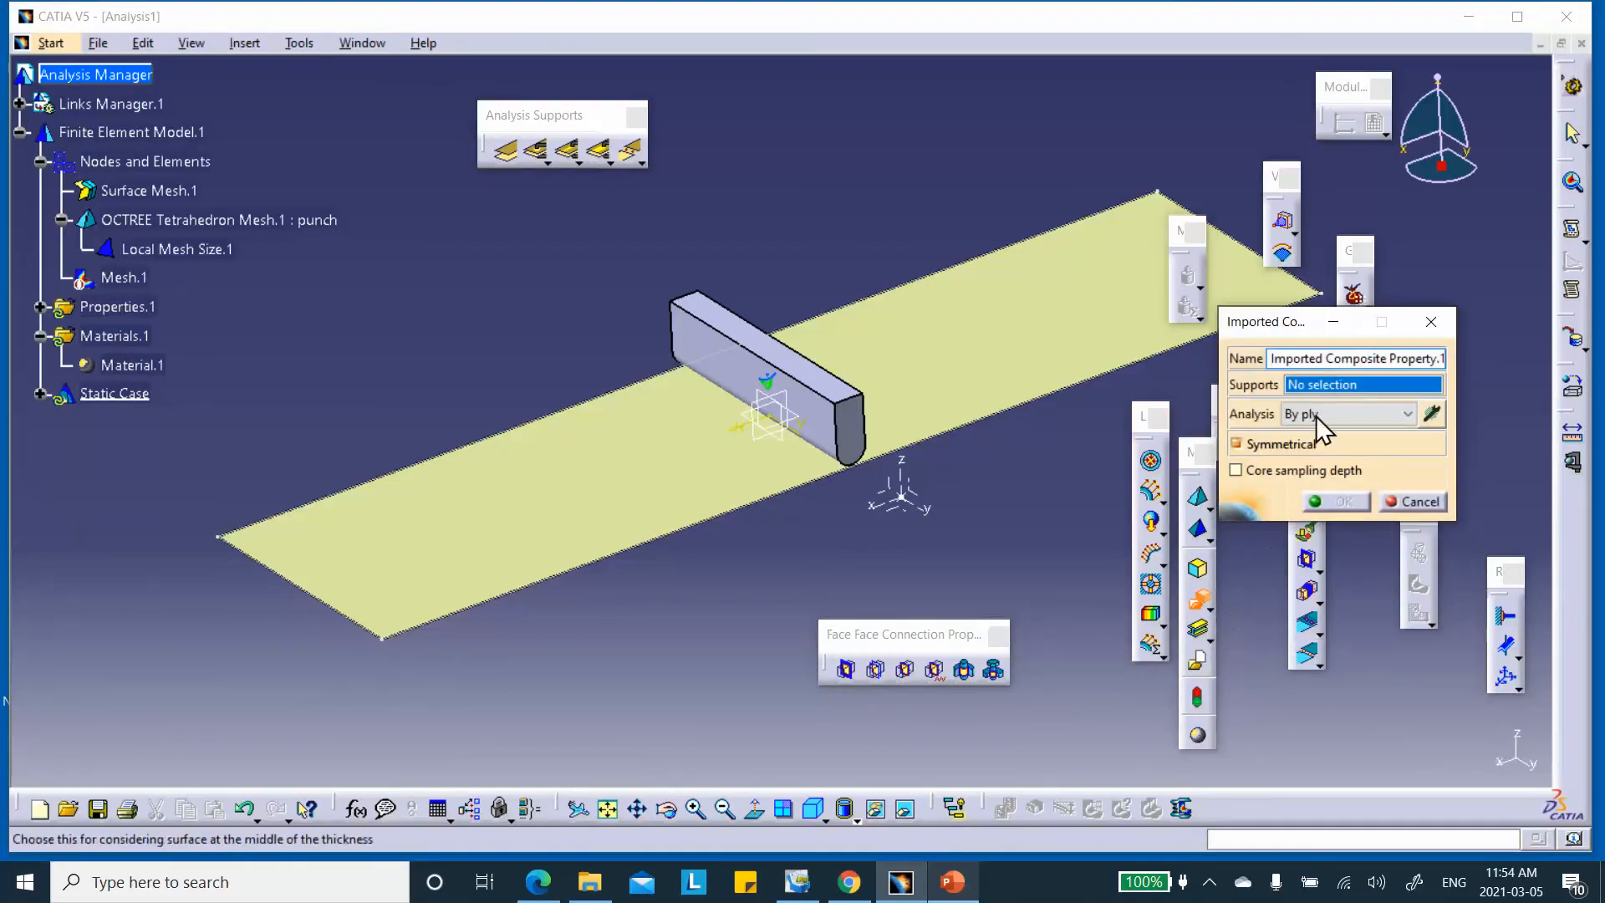
Apply the imported composite property to the plate face and browse the linked parts for plies
{"action": "left_click", "coordinate": [915, 360]}
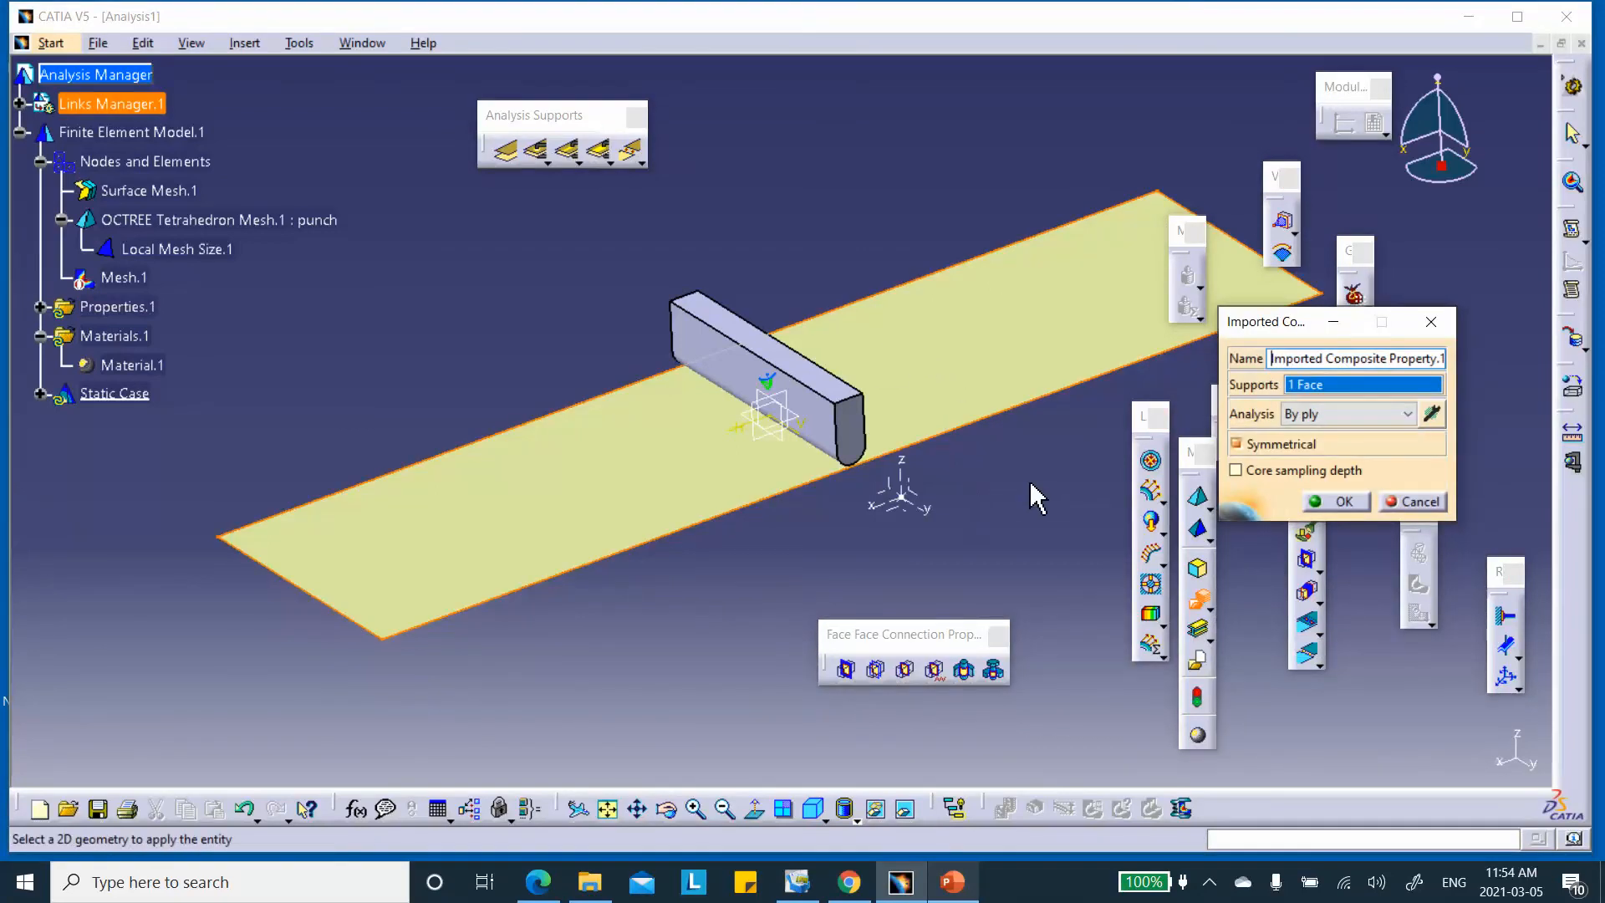
{"action": "left_click", "coordinate": [1430, 413]}
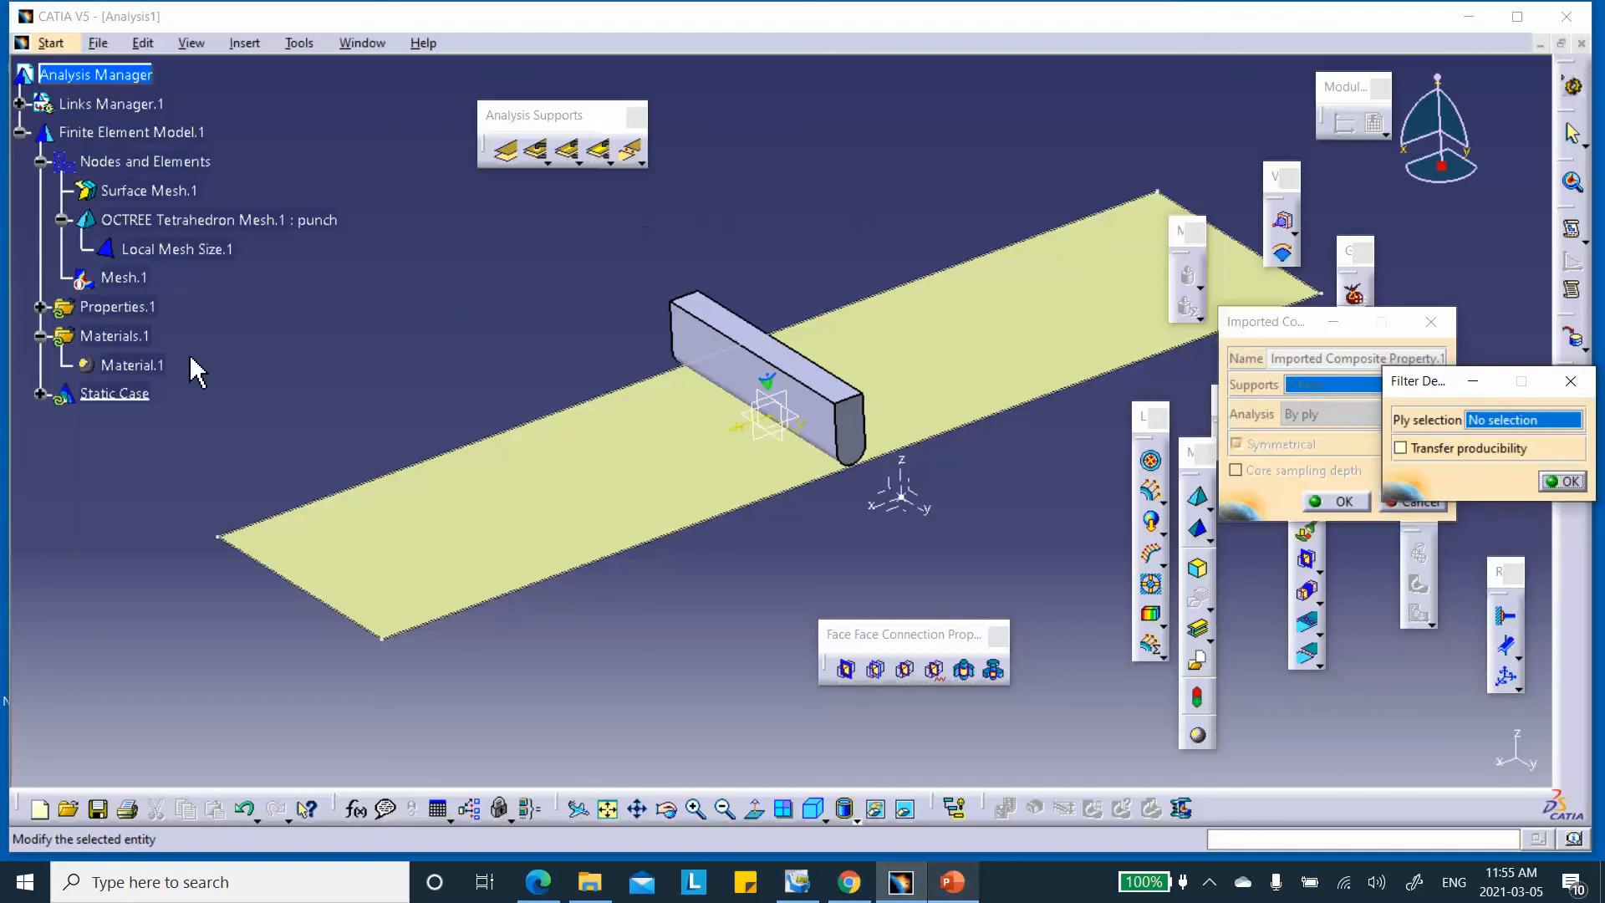
{"action": "left_click", "coordinate": [18, 103]}
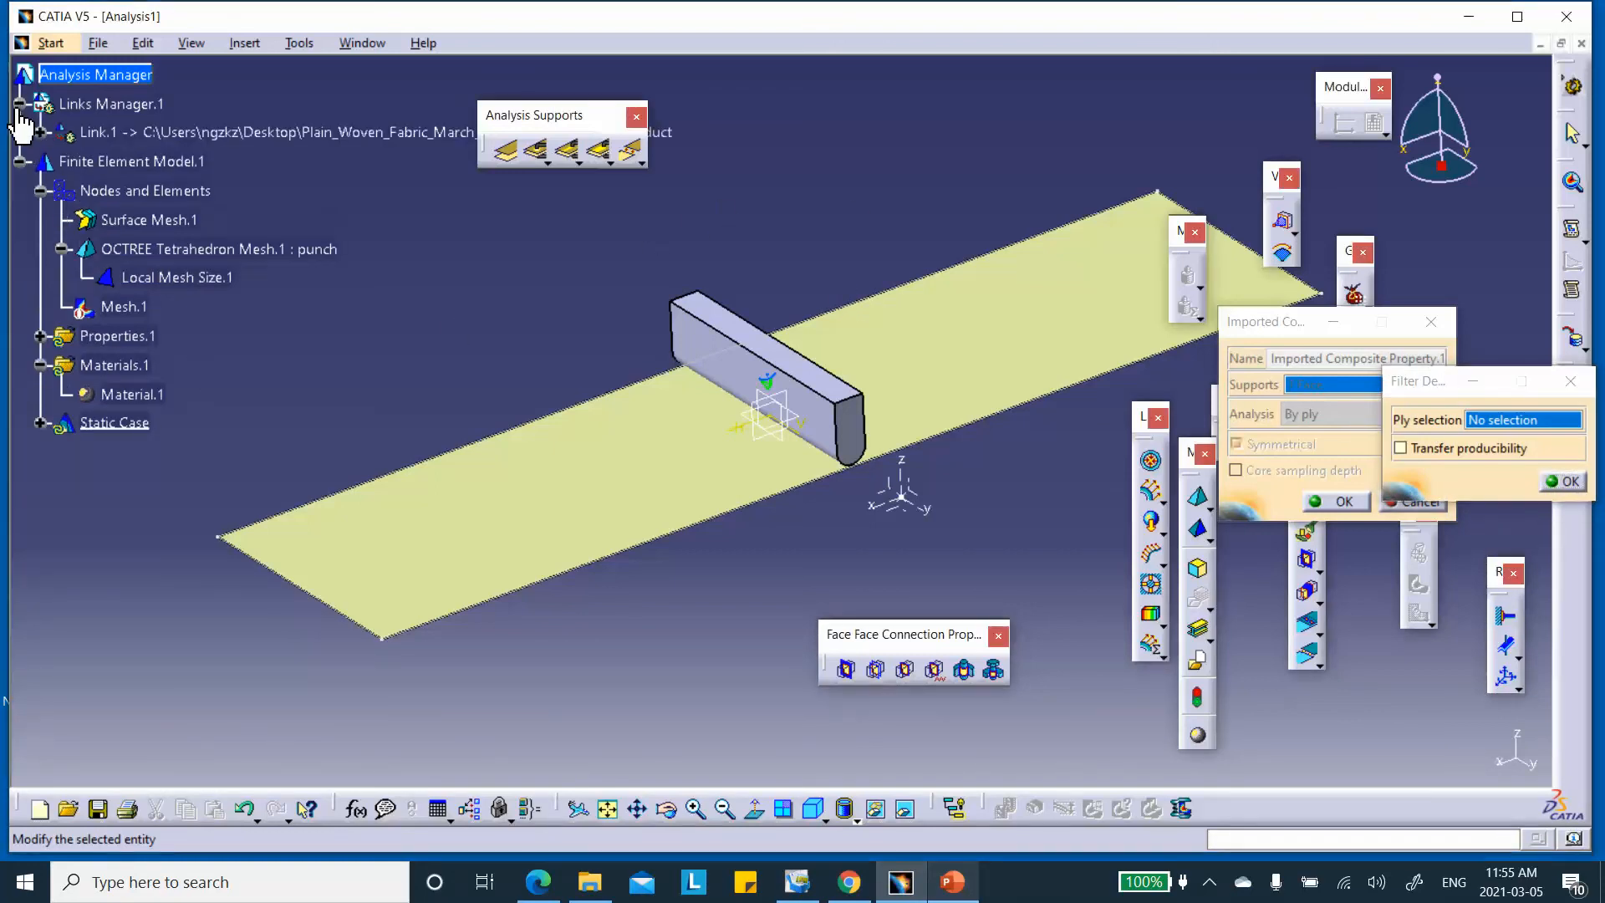
{"action": "left_click", "coordinate": [40, 132]}
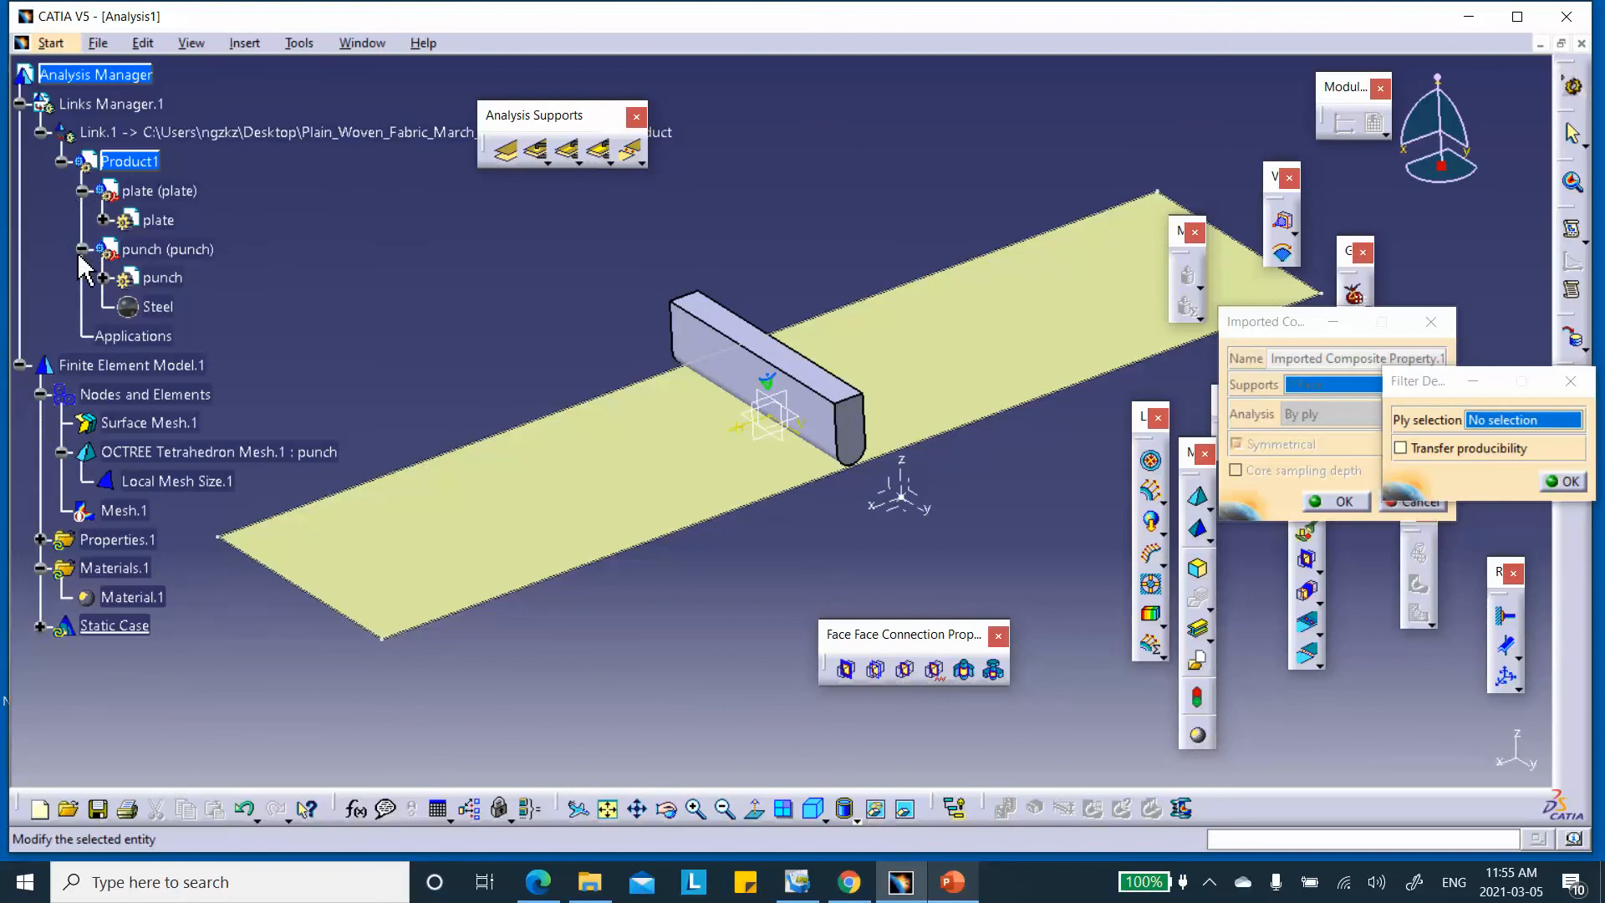
{"action": "left_click", "coordinate": [82, 191]}
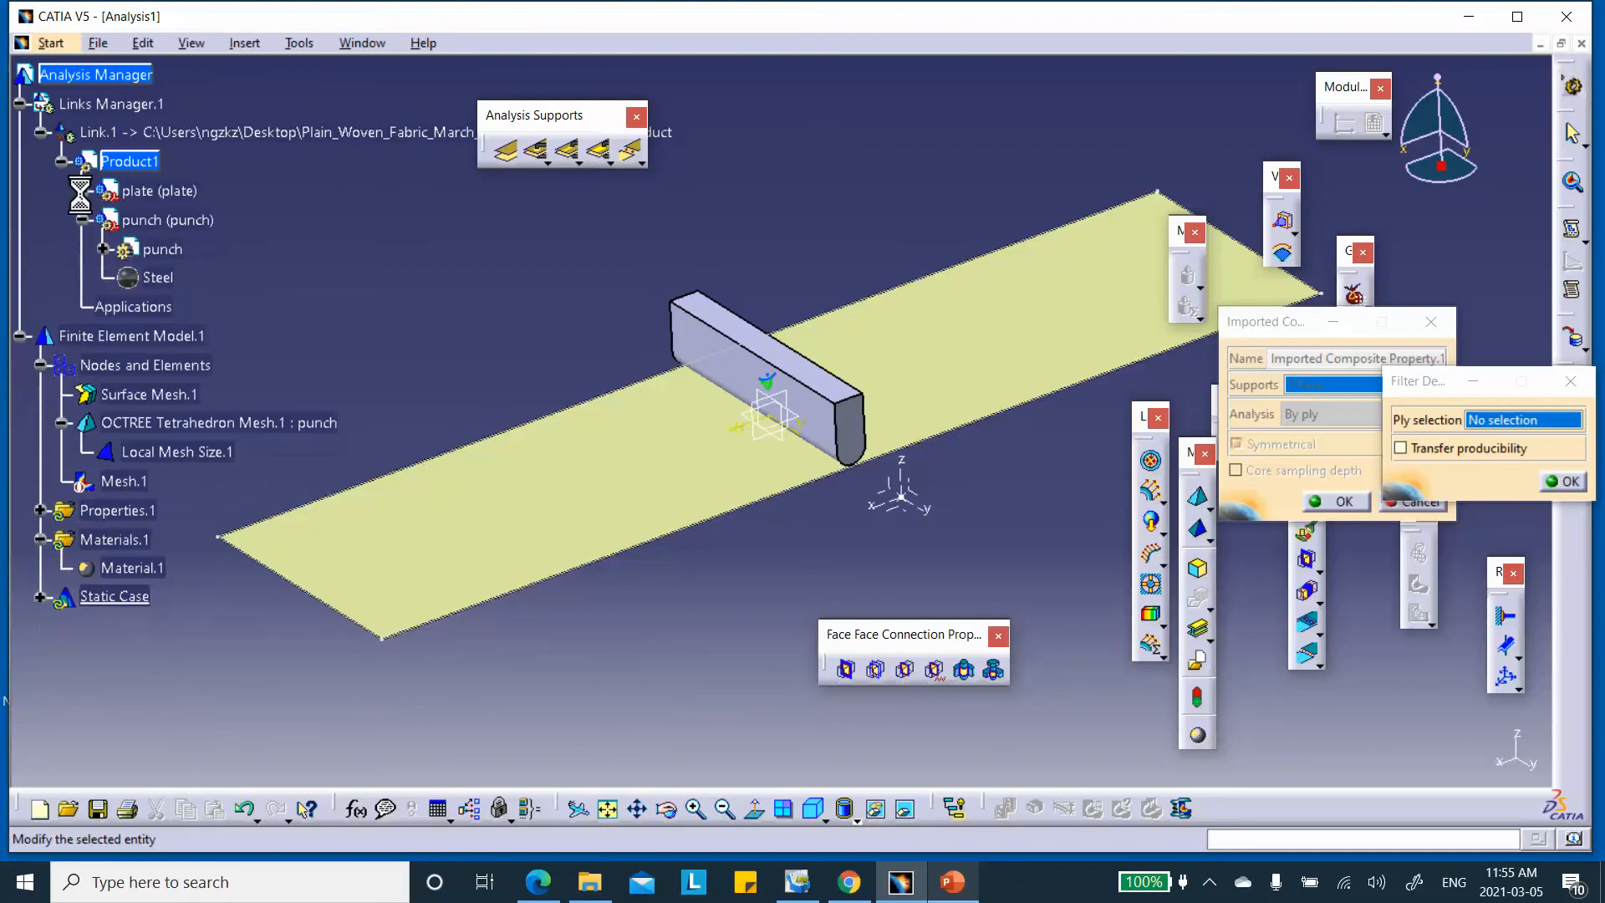
{"action": "left_click", "coordinate": [102, 249]}
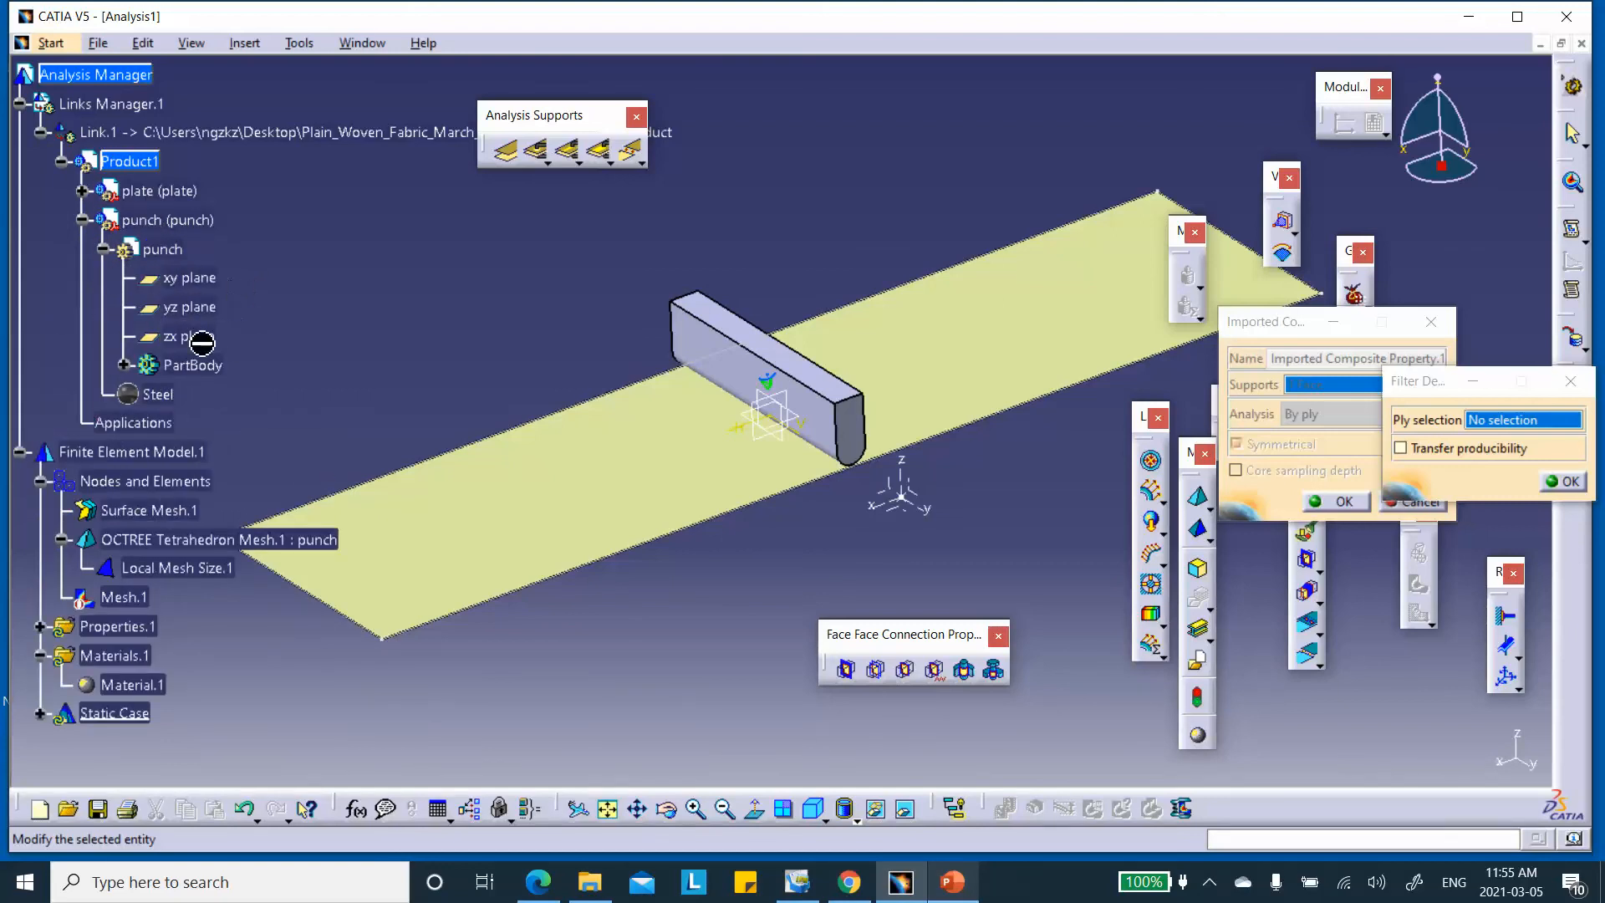
{"action": "left_click", "coordinate": [124, 365]}
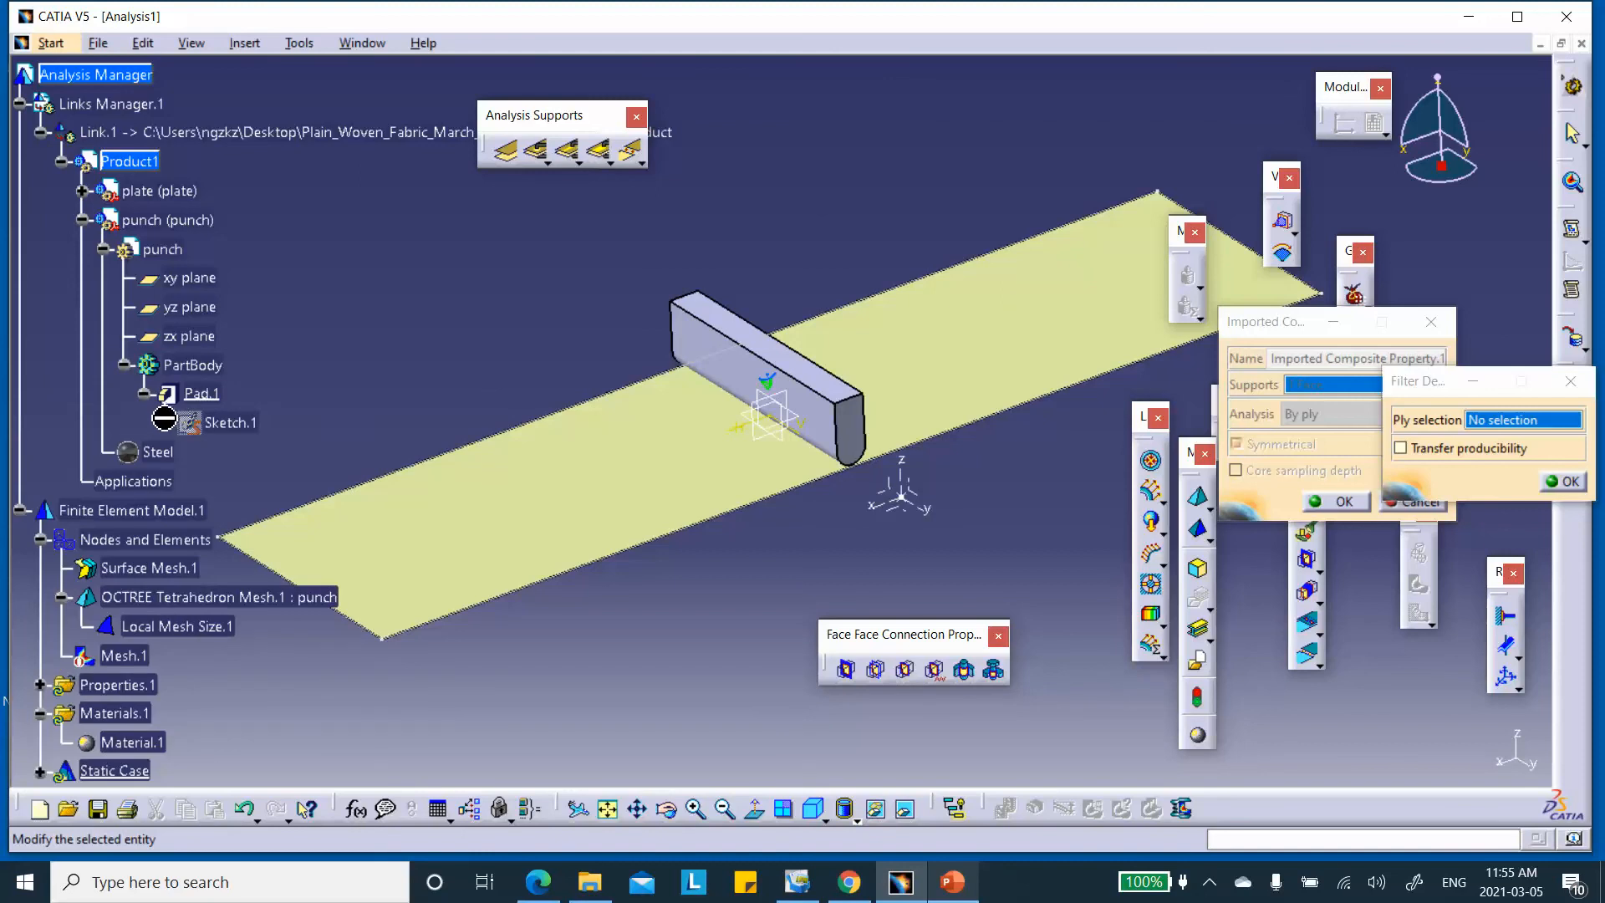
{"action": "left_click", "coordinate": [103, 250]}
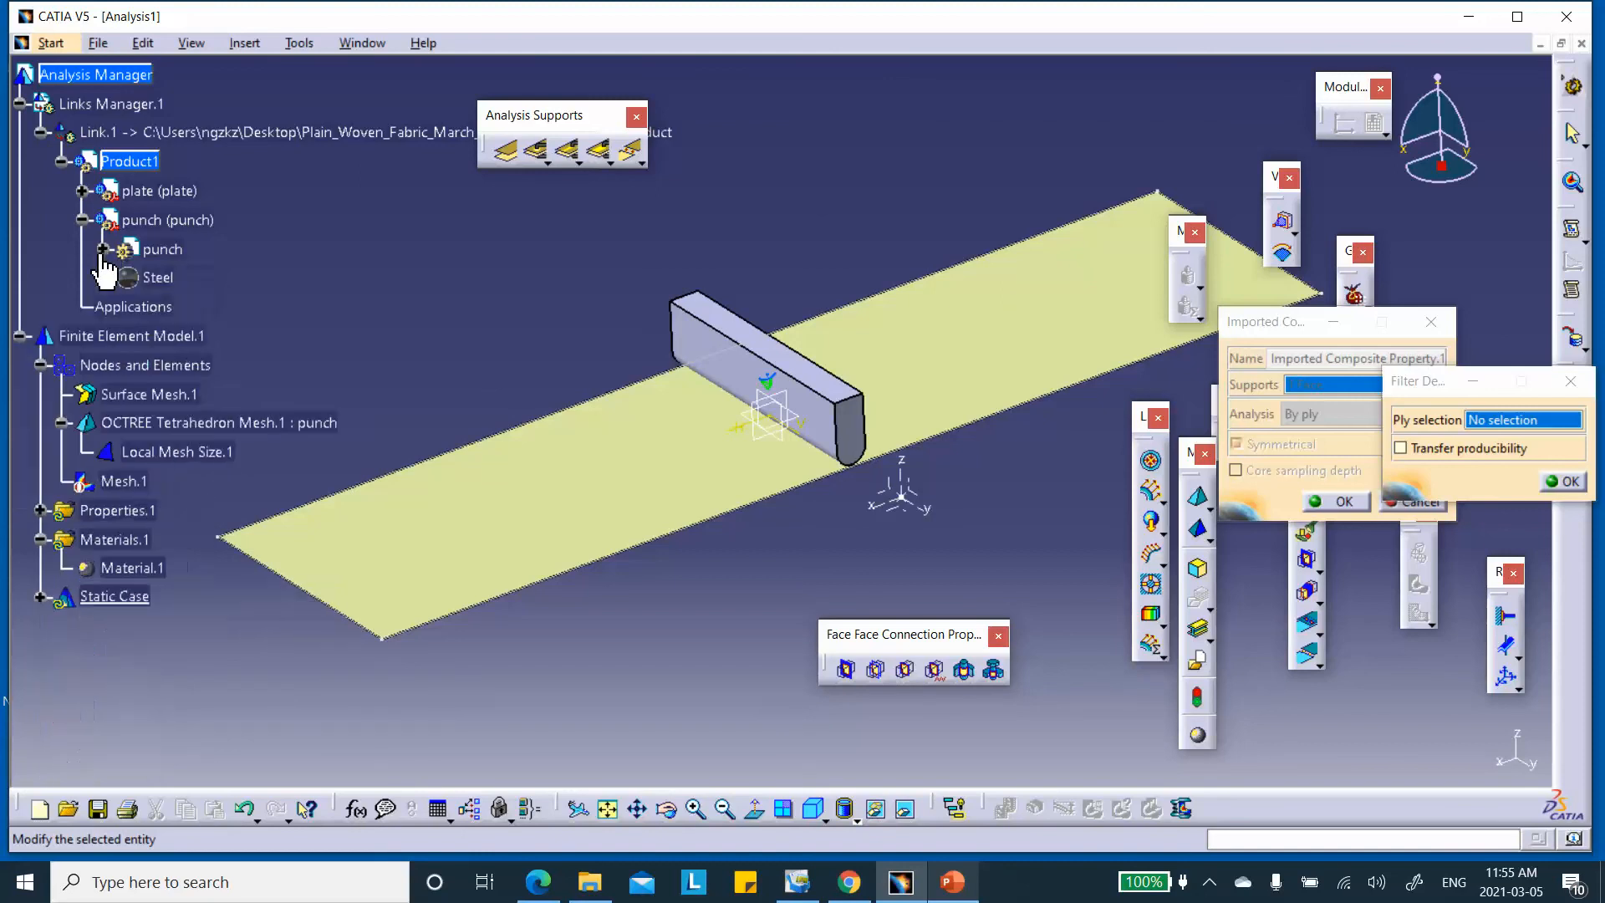
{"action": "left_click", "coordinate": [81, 219]}
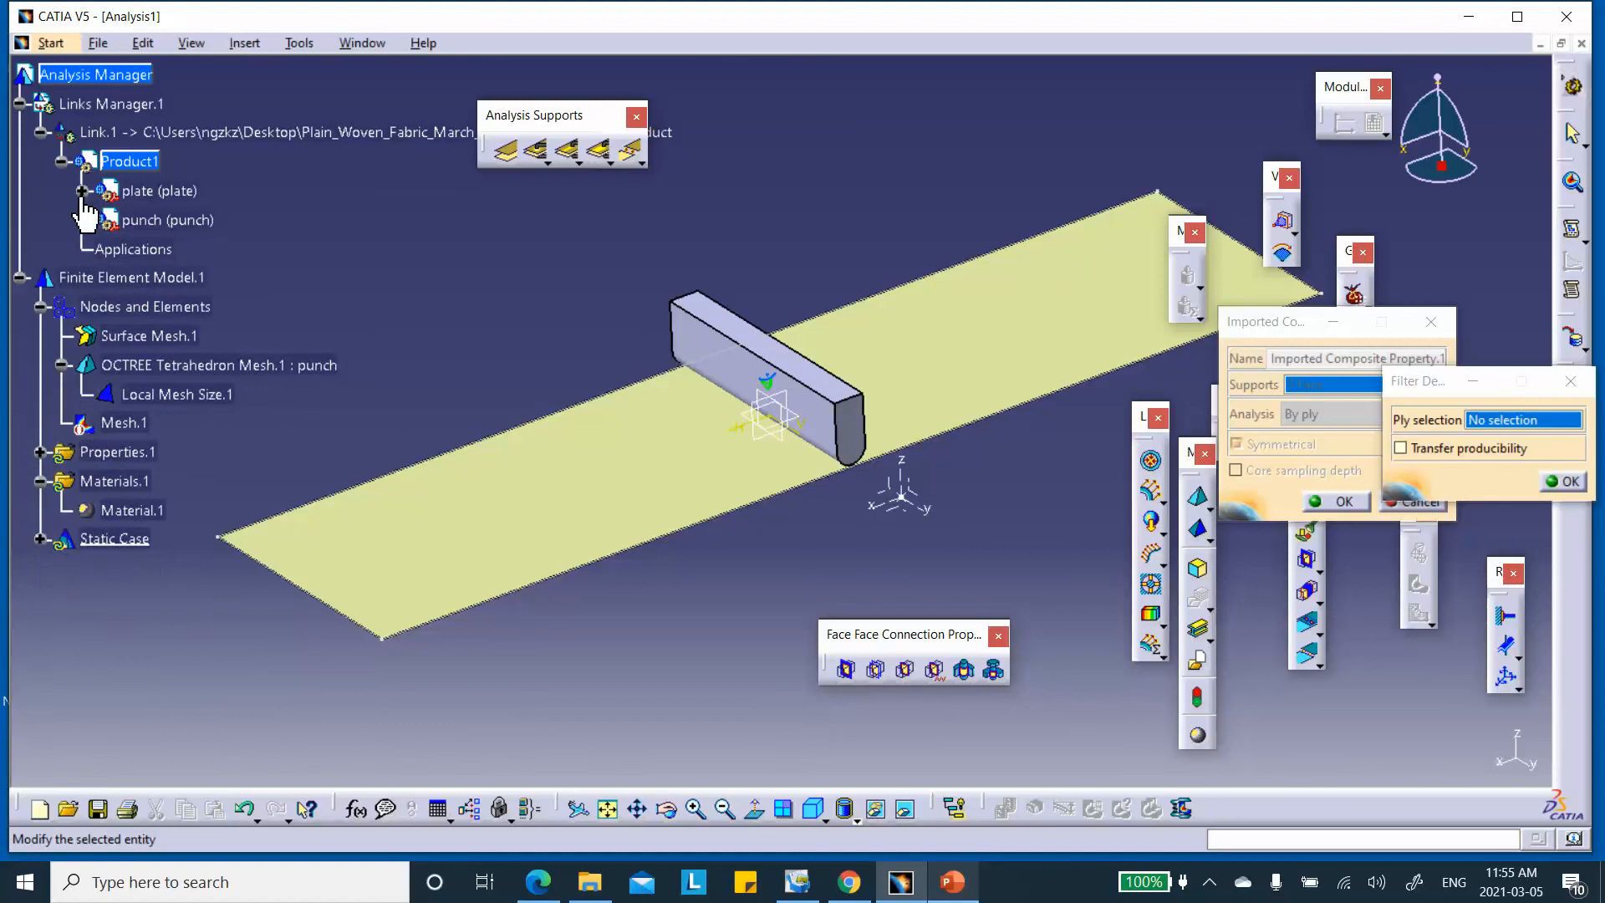
Choose Plies Group.1 under the plate's Stacking(Engineering) as the ply source and confirm the property
{"action": "left_click", "coordinate": [81, 191]}
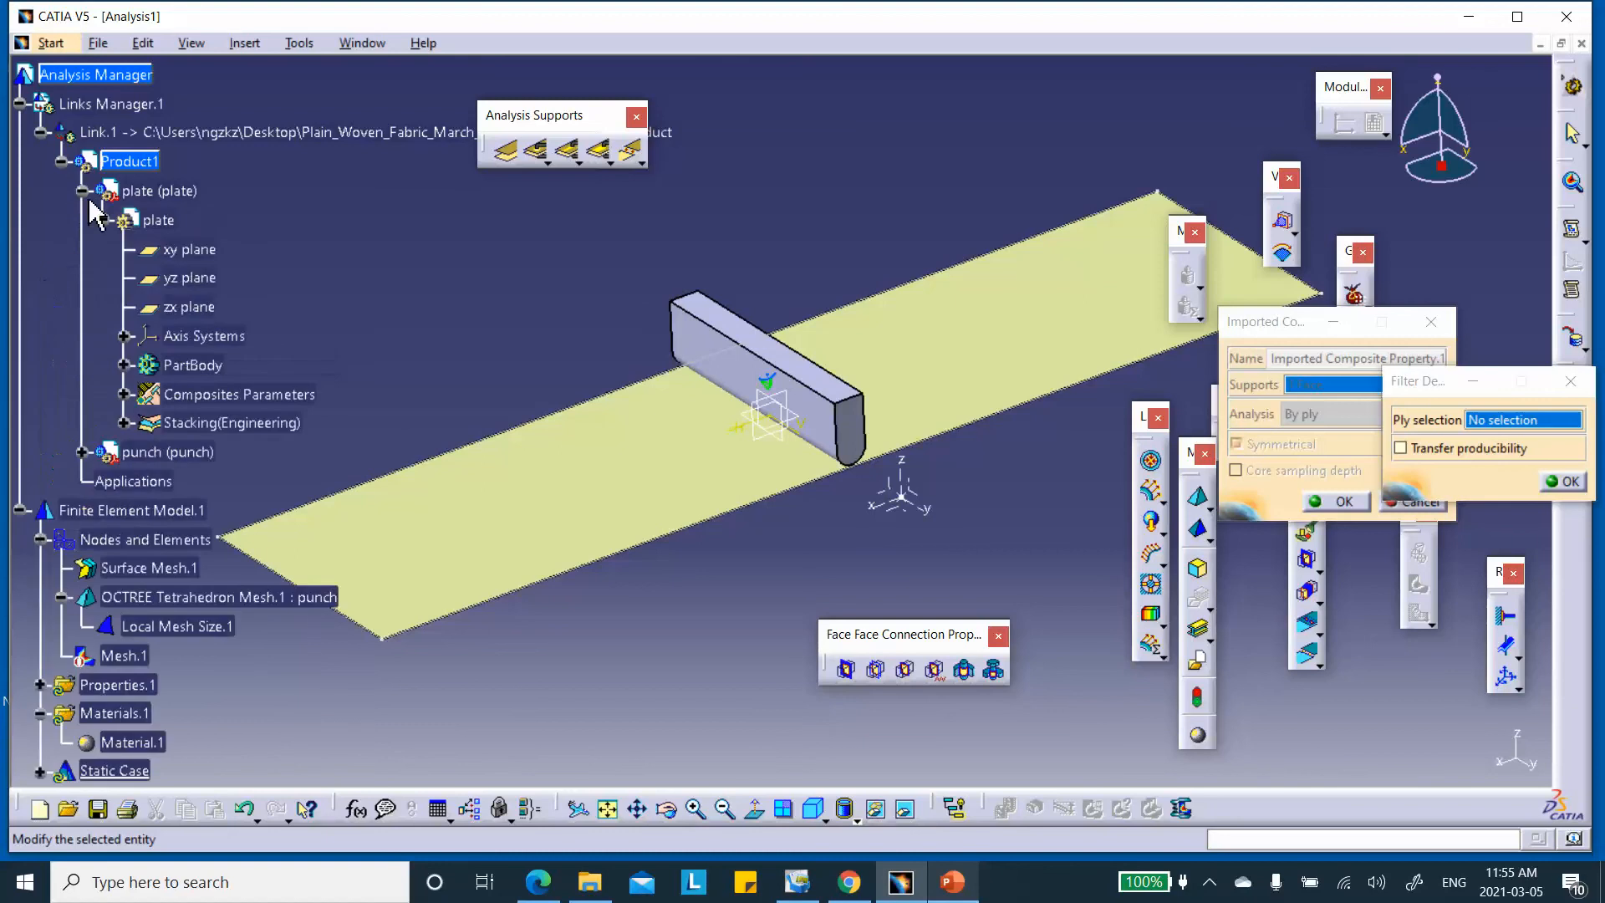
{"action": "left_click", "coordinate": [126, 426]}
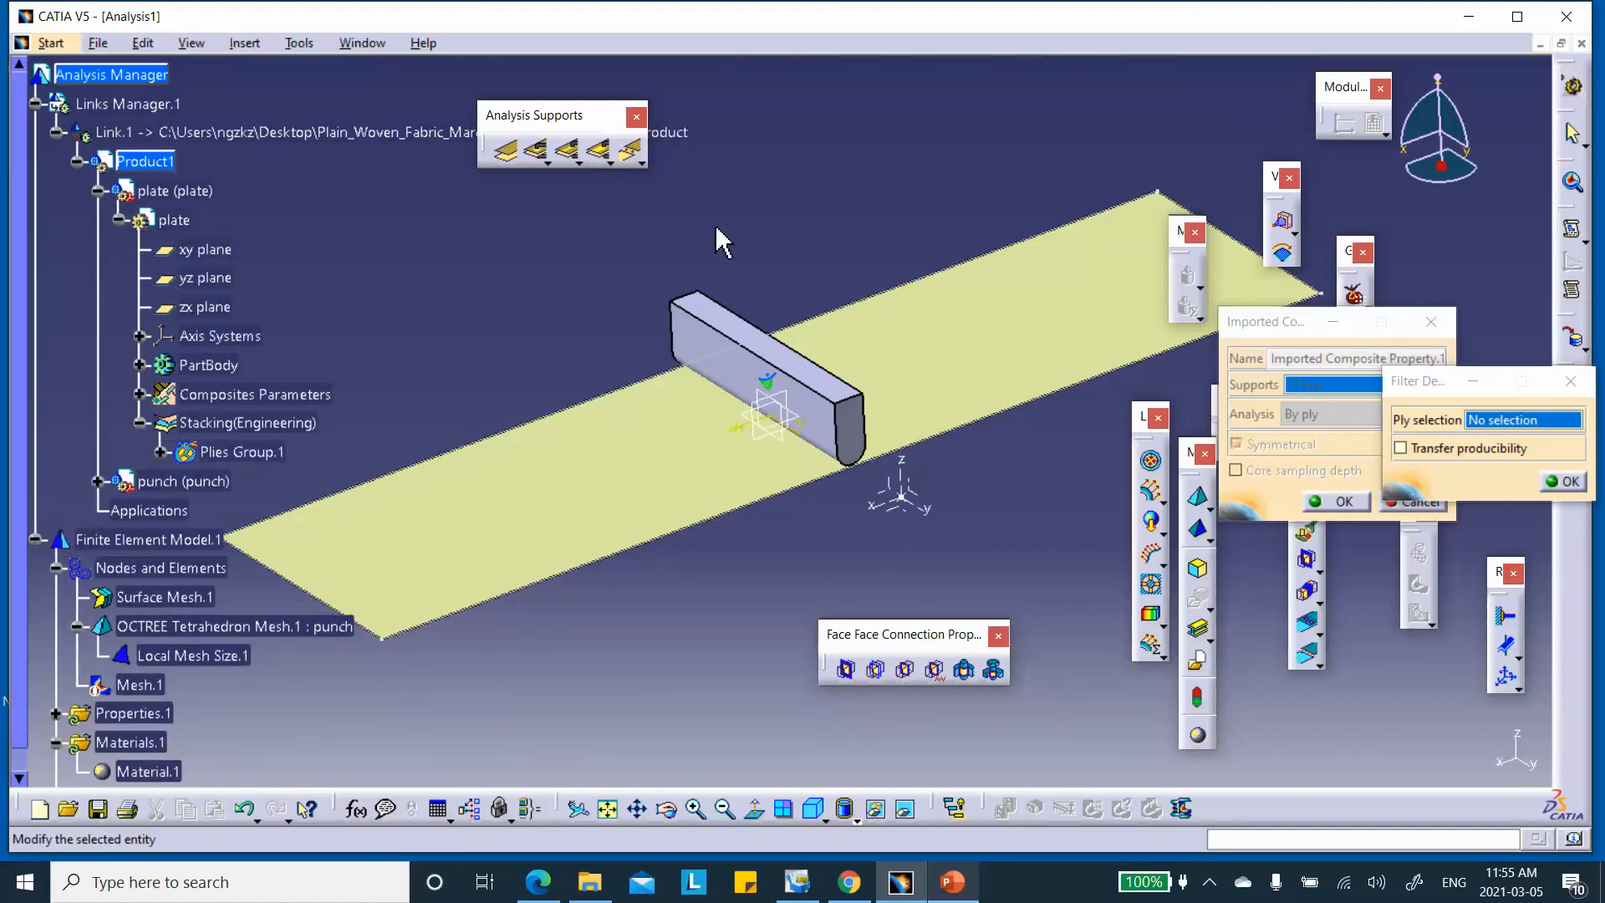
{"action": "left_click", "coordinate": [242, 451]}
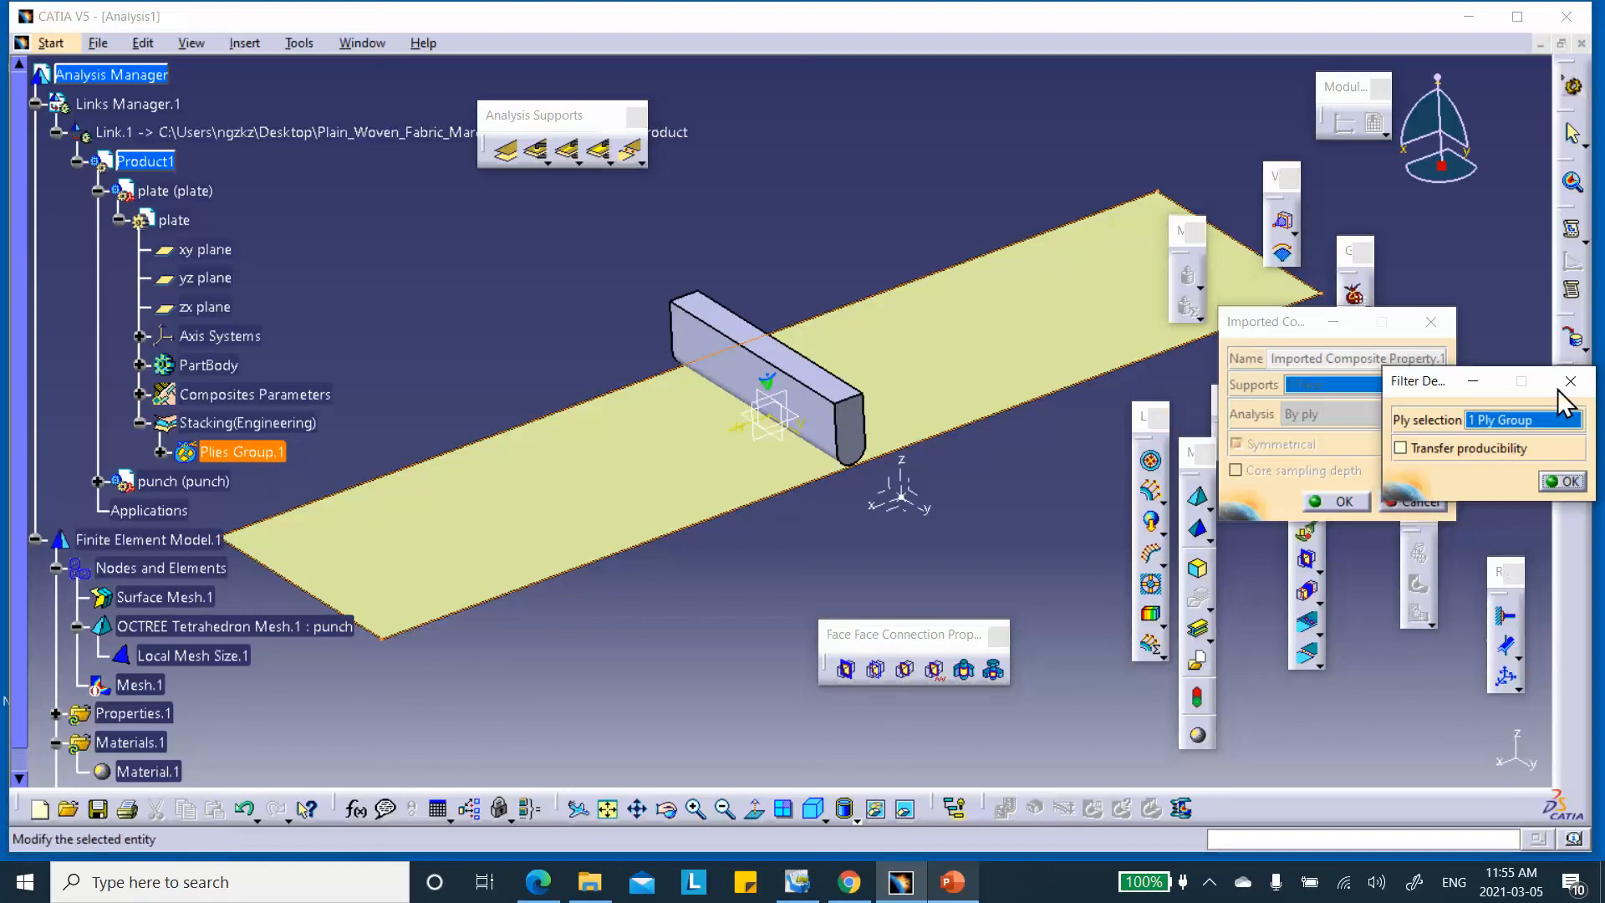
{"action": "left_click", "coordinate": [1561, 481]}
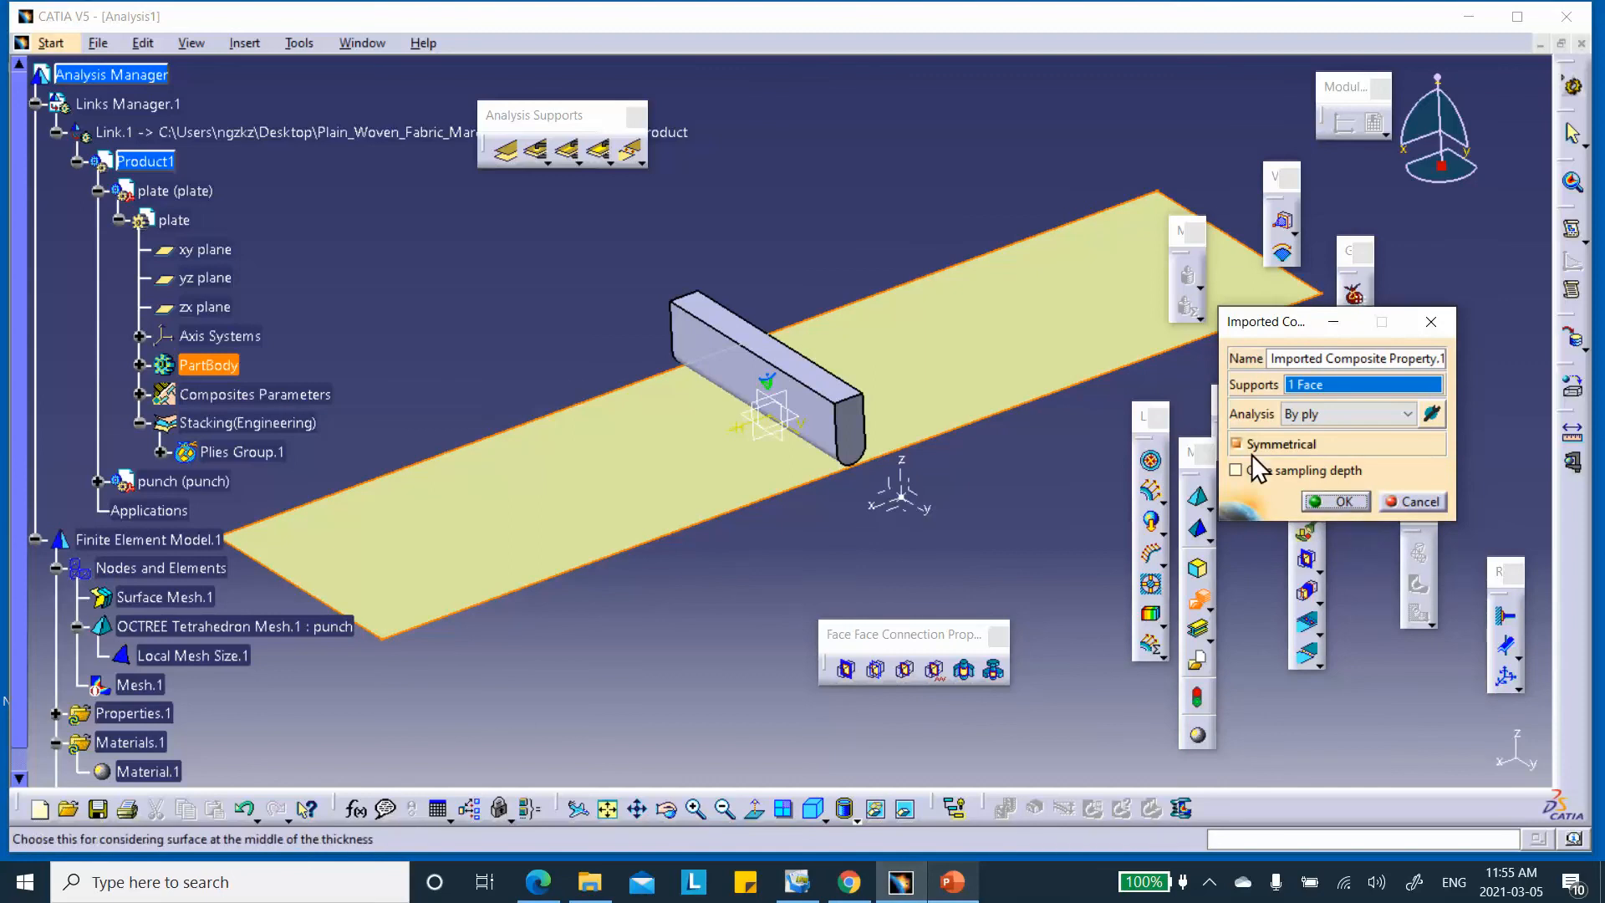
{"action": "left_click", "coordinate": [1354, 498]}
{"action": "middle_click_drag", "start_coordinate": [917, 243], "coordinate": [929, 167]}
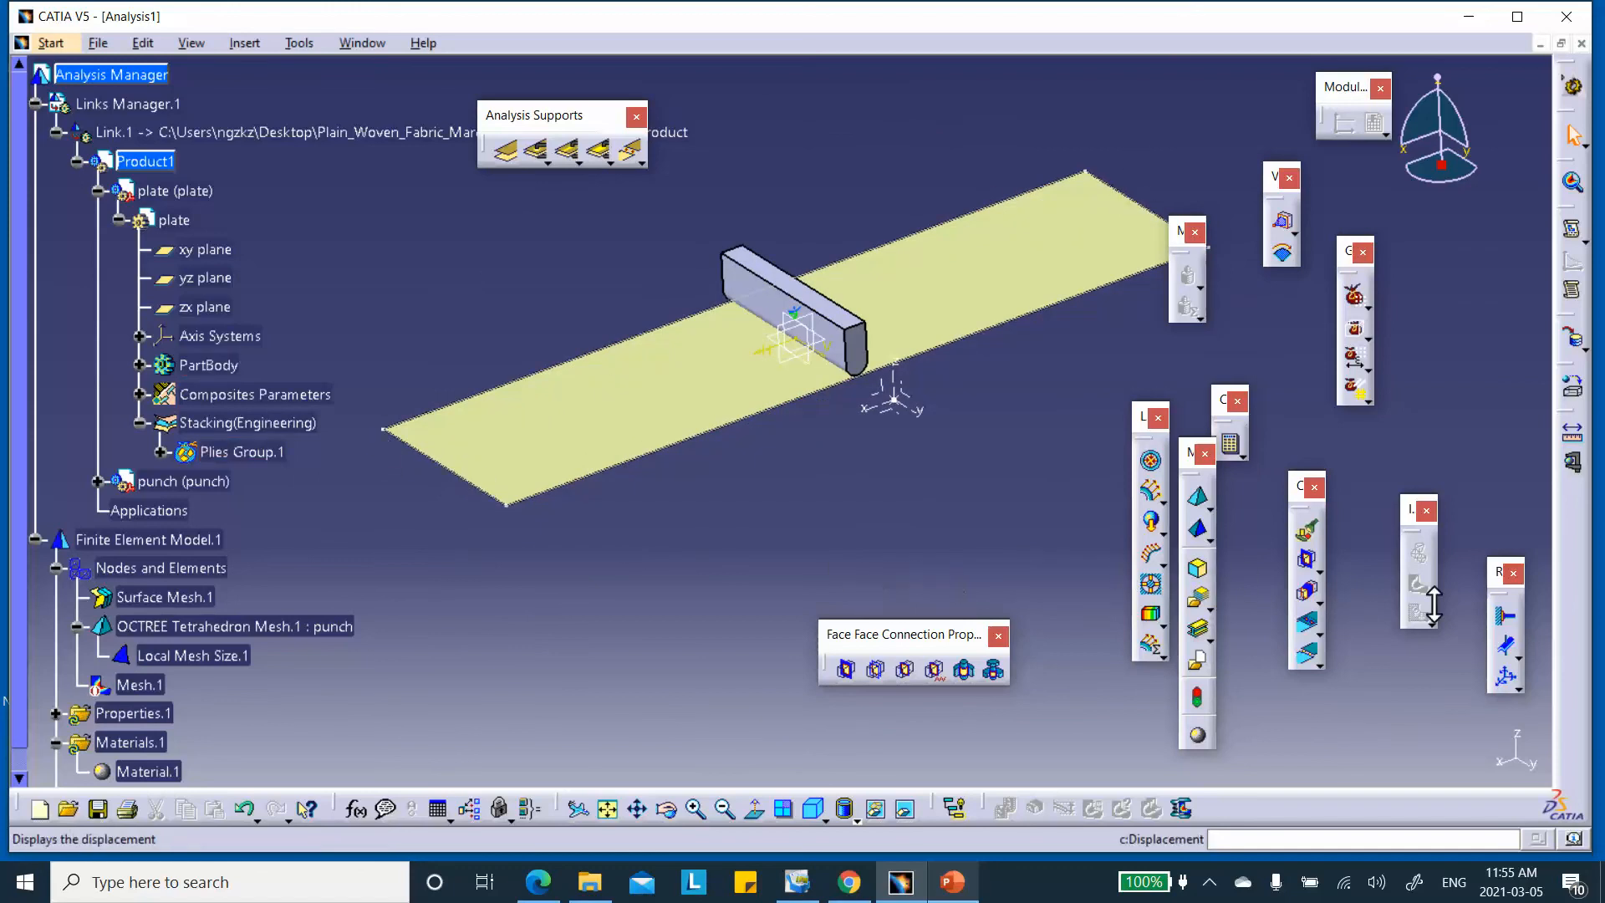
Hide the Stacking(Engineering) geometry and the plate's Sketch.1 from the view
{"action": "left_click", "coordinate": [1505, 616]}
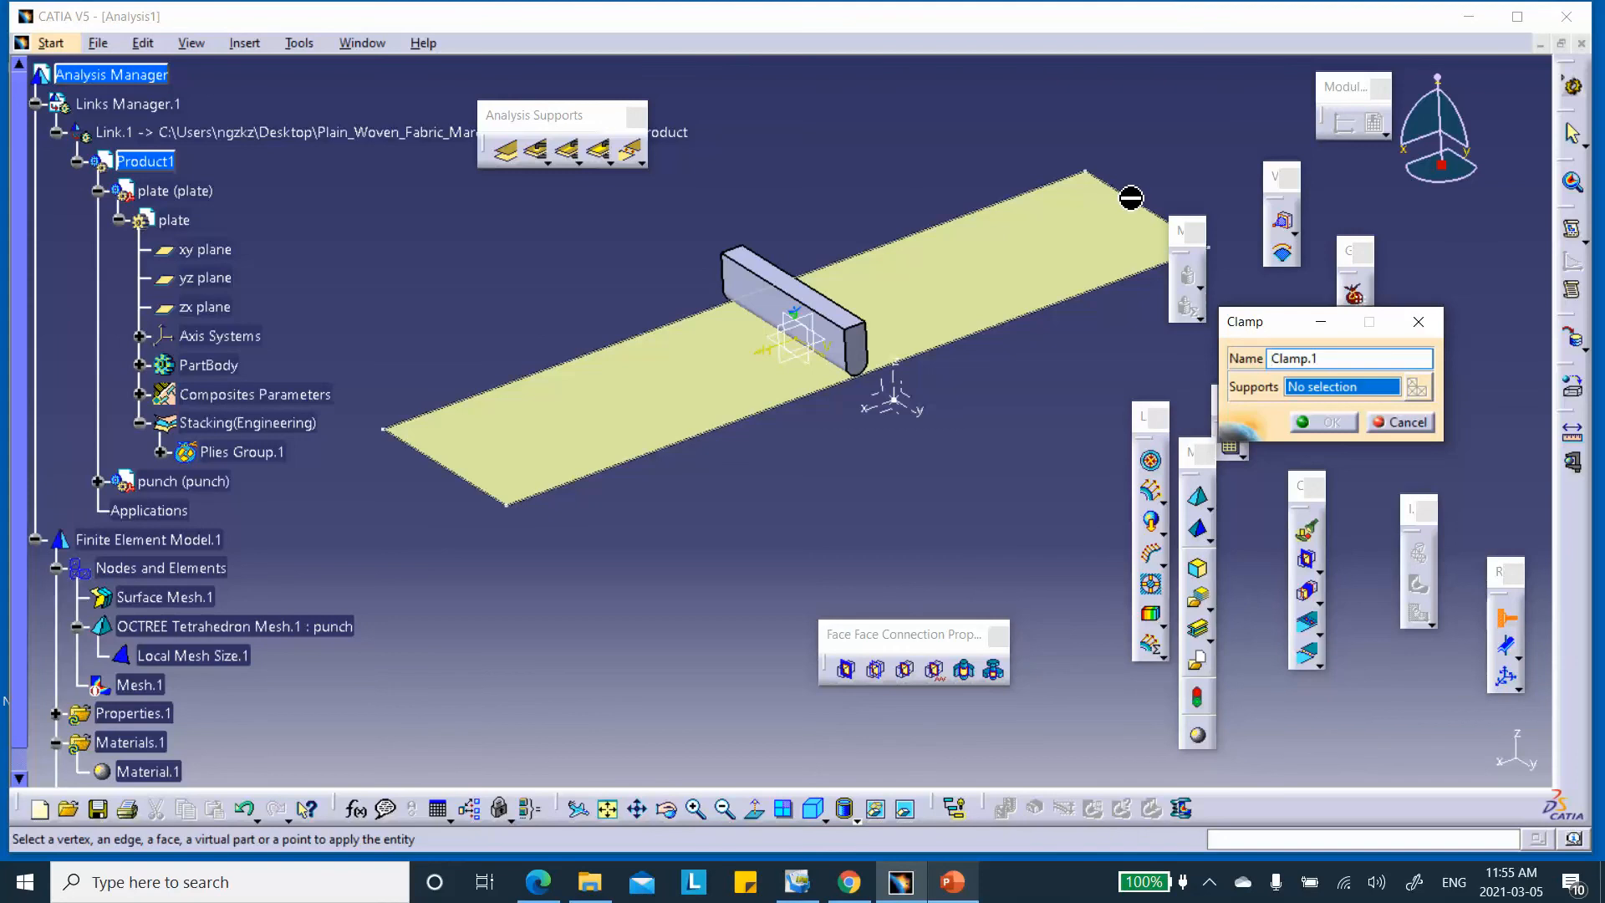
{"action": "right_click", "coordinate": [253, 422]}
{"action": "left_click", "coordinate": [291, 483]}
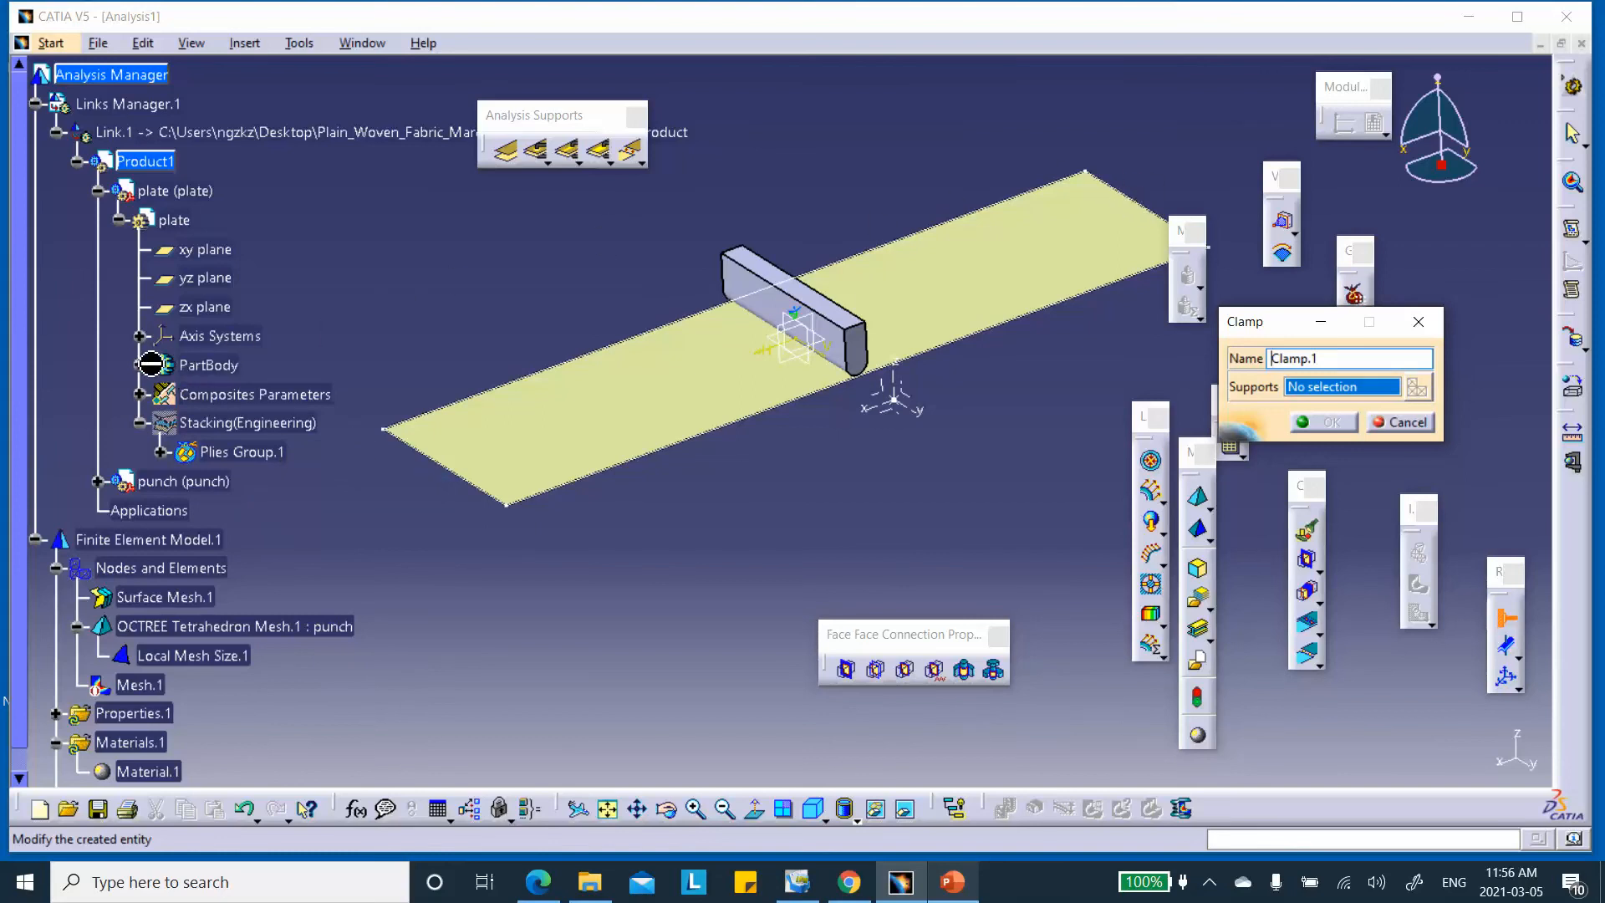
{"action": "left_click", "coordinate": [138, 365]}
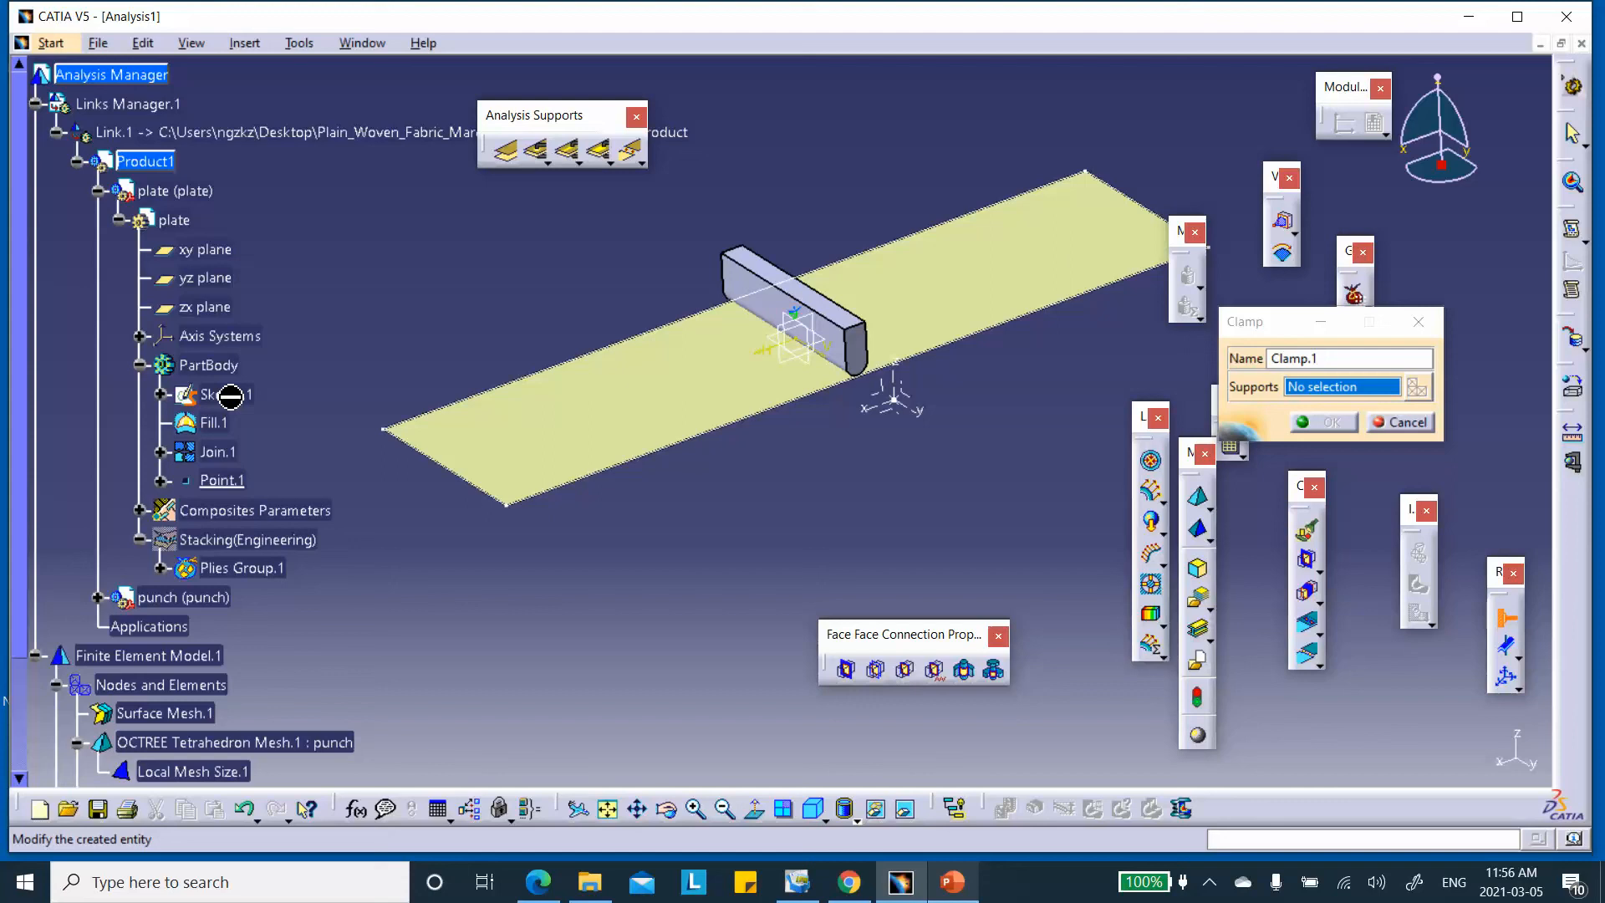
{"action": "right_click", "coordinate": [230, 396]}
{"action": "left_click", "coordinate": [289, 458]}
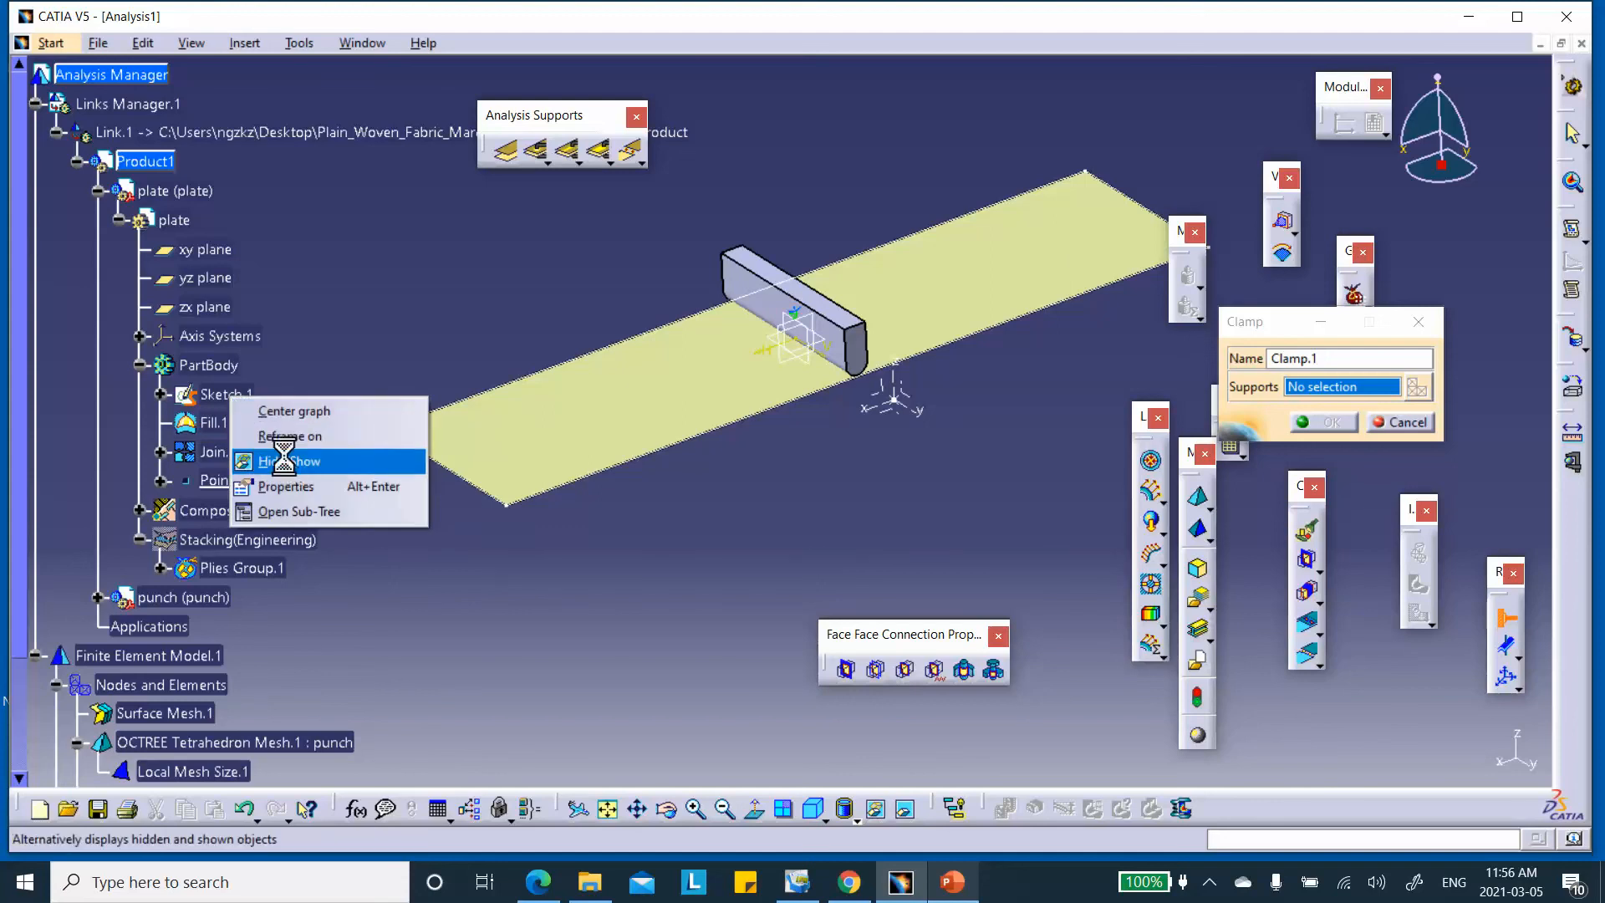
Clamp the plate's far and near short end edges
{"action": "left_click", "coordinate": [1143, 207]}
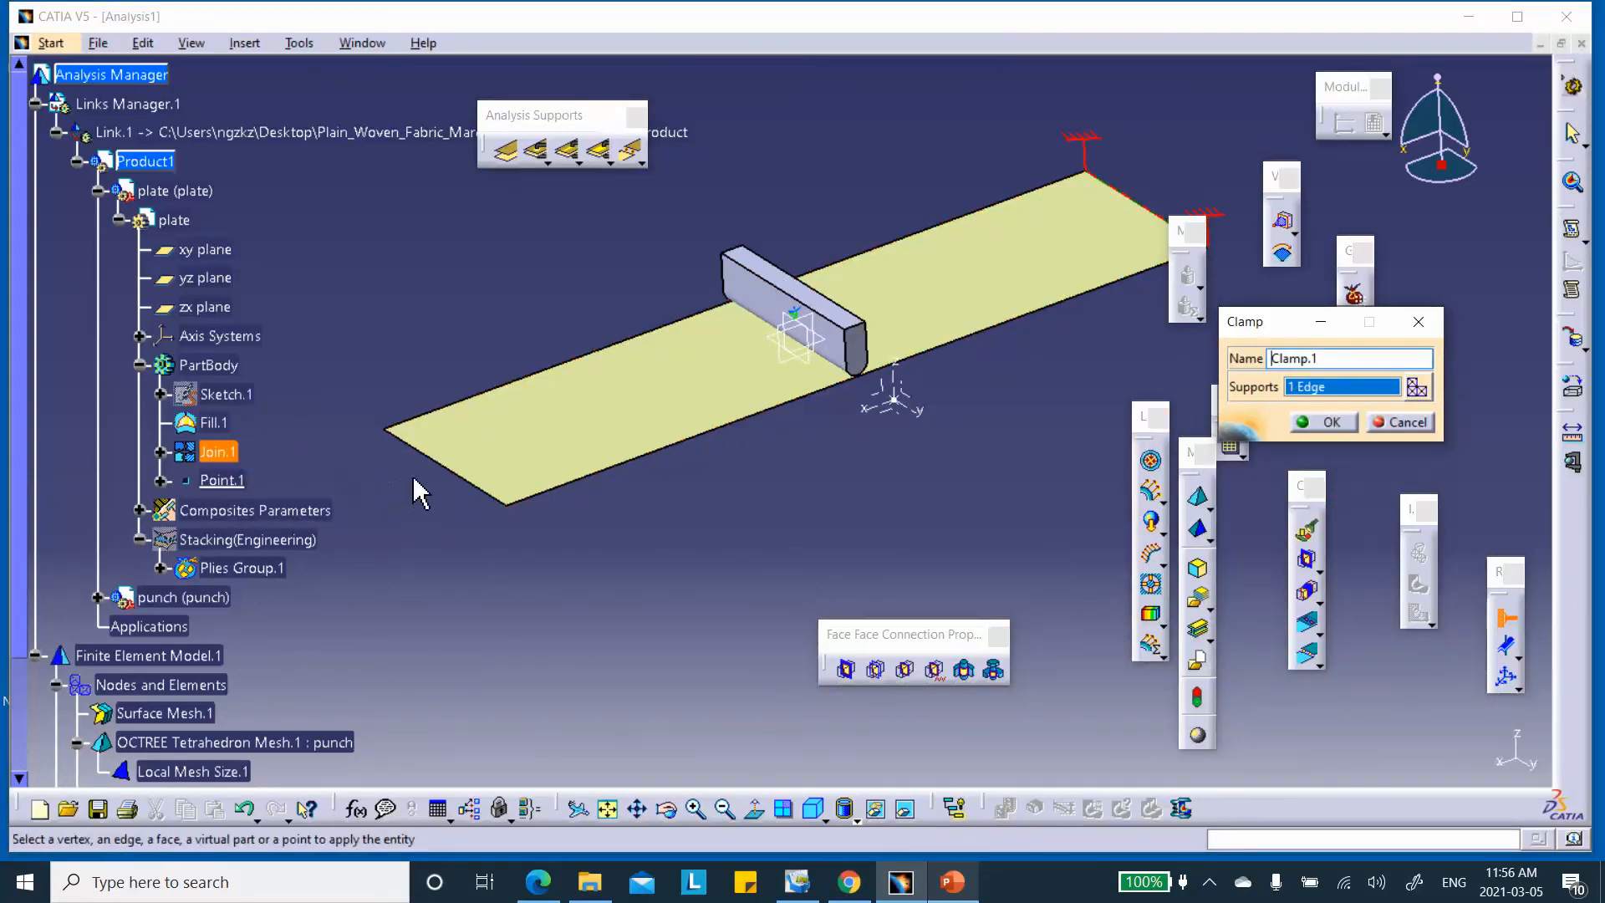
{"action": "left_click", "coordinate": [443, 467]}
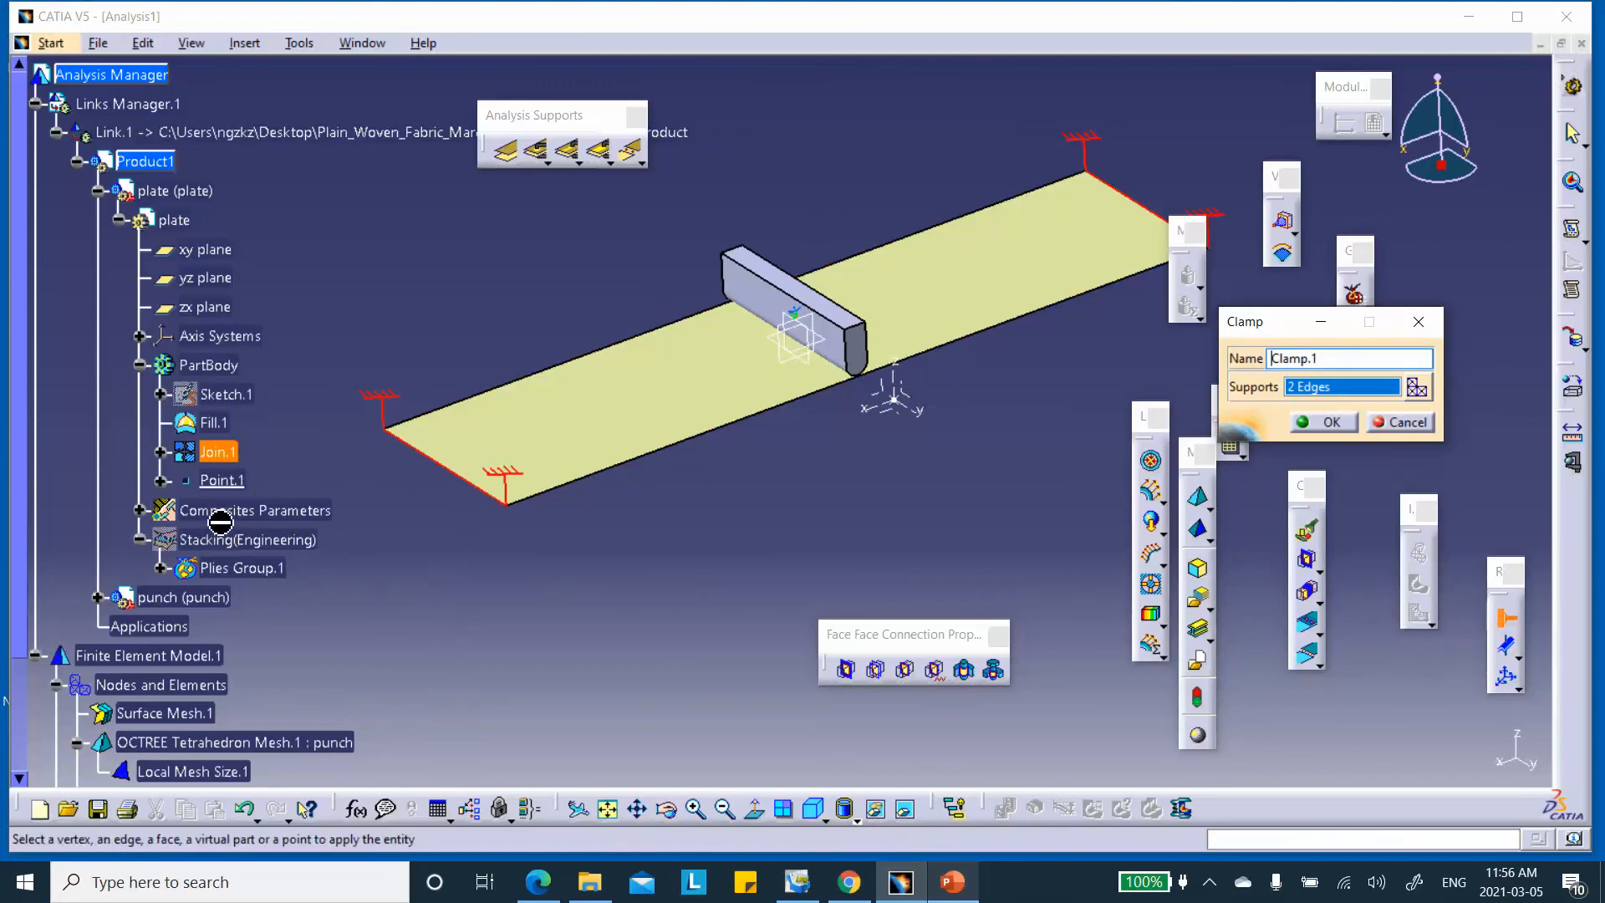
{"action": "left_click", "coordinate": [1327, 422]}
Restrain translations 1, 2 and 3 on the punch's top face with a user-defined restraint
{"action": "middle_click_drag", "start_coordinate": [827, 505], "coordinate": [792, 186]}
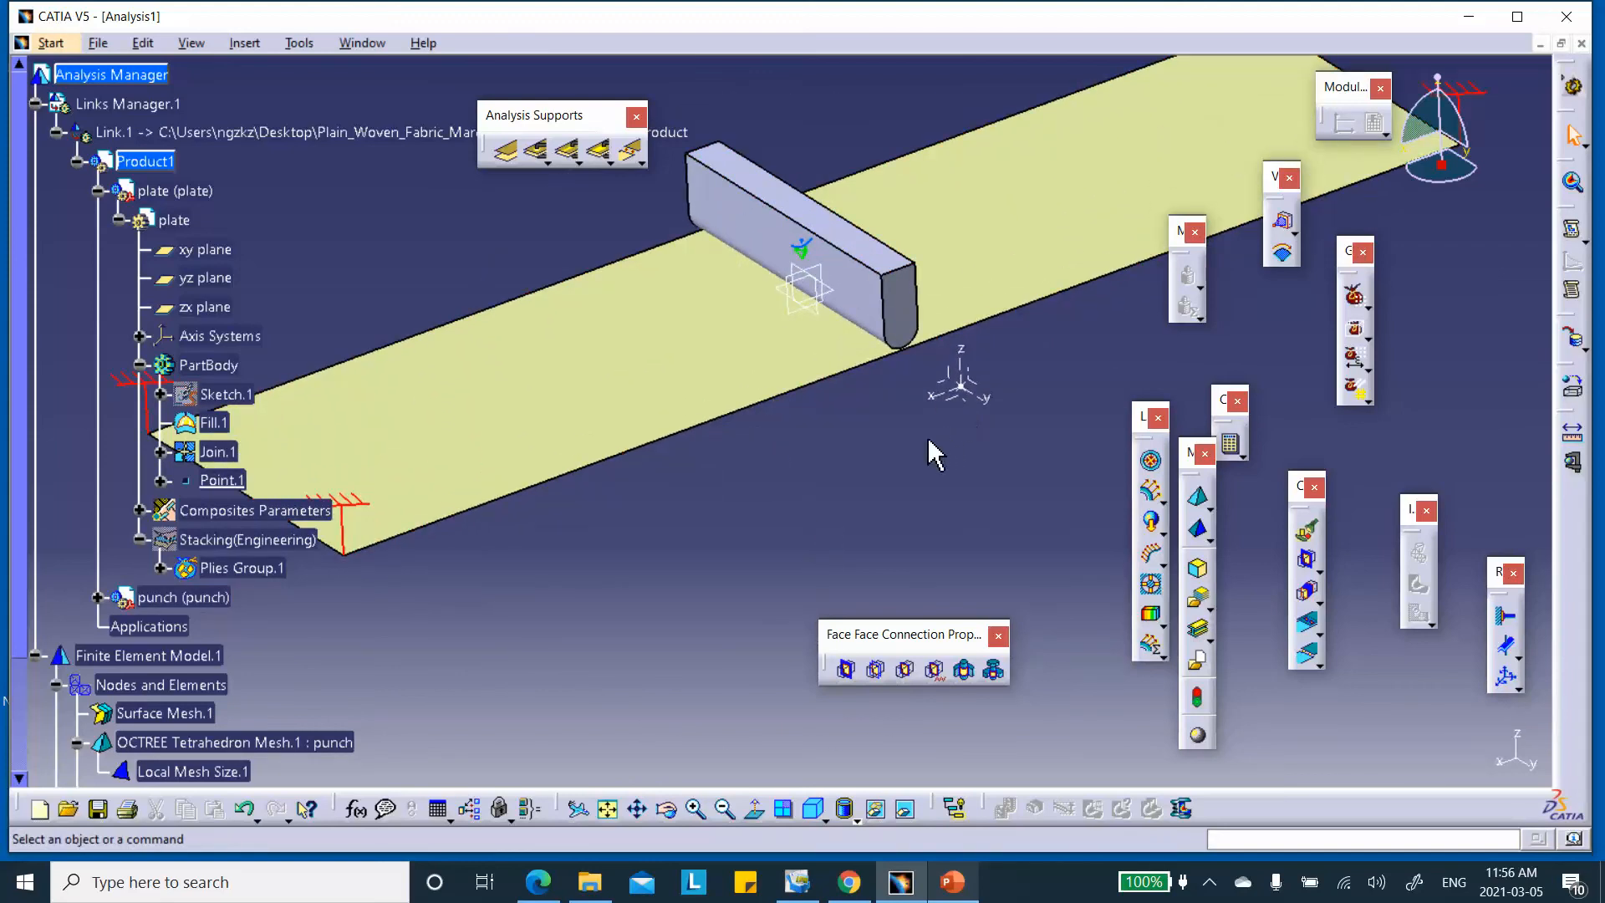
{"action": "middle_click_drag", "start_coordinate": [922, 451], "coordinate": [899, 476]}
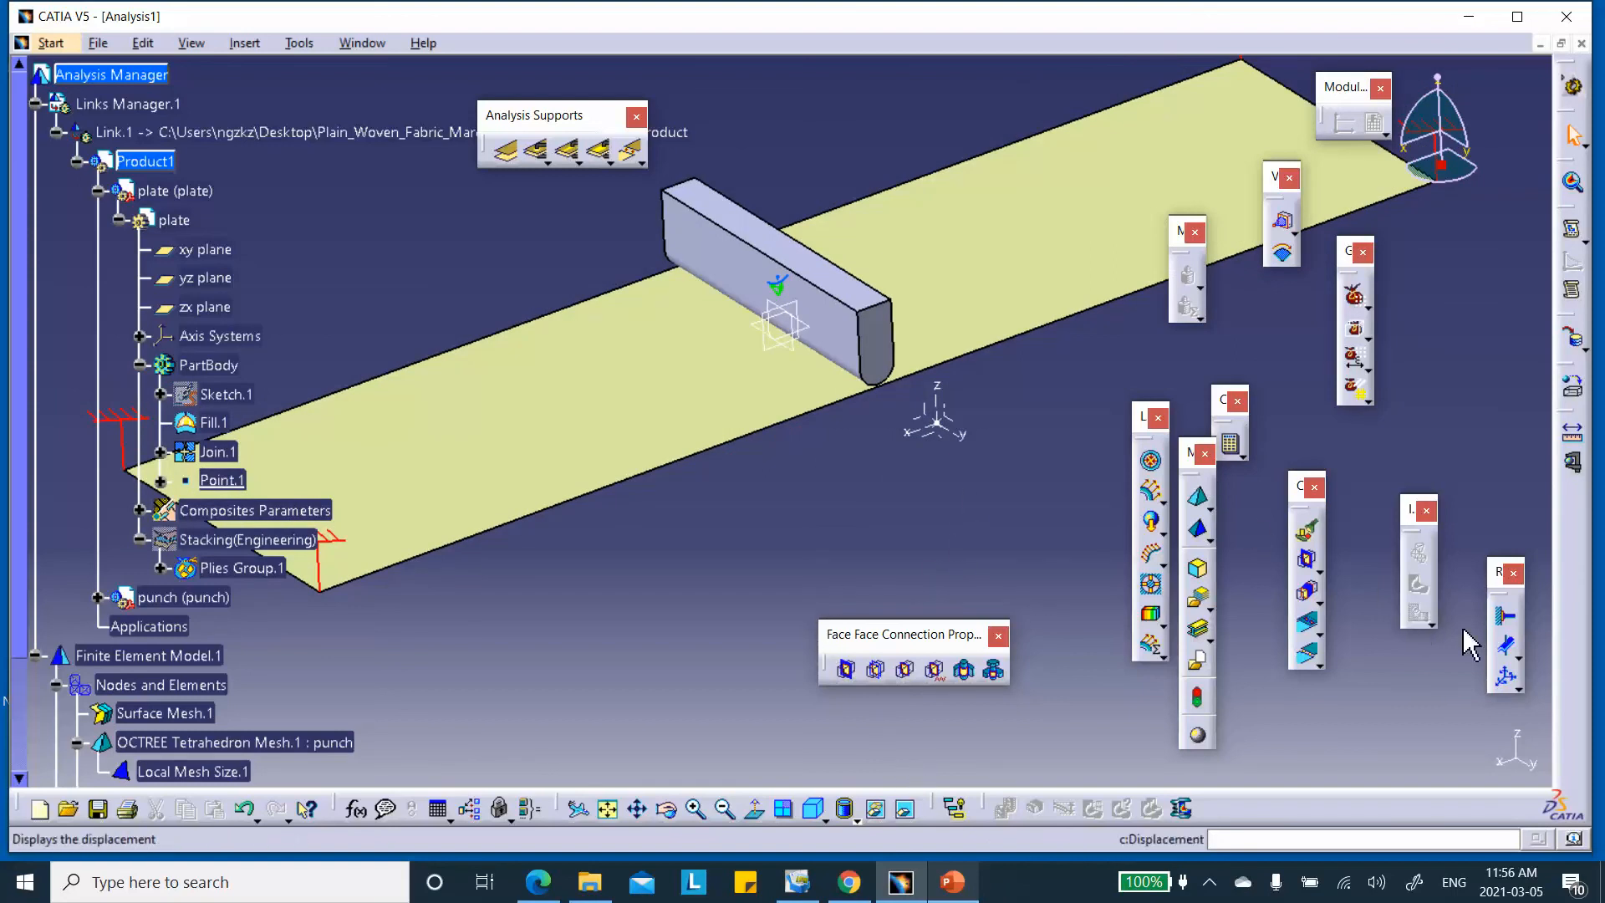
{"action": "left_click", "coordinate": [1507, 679]}
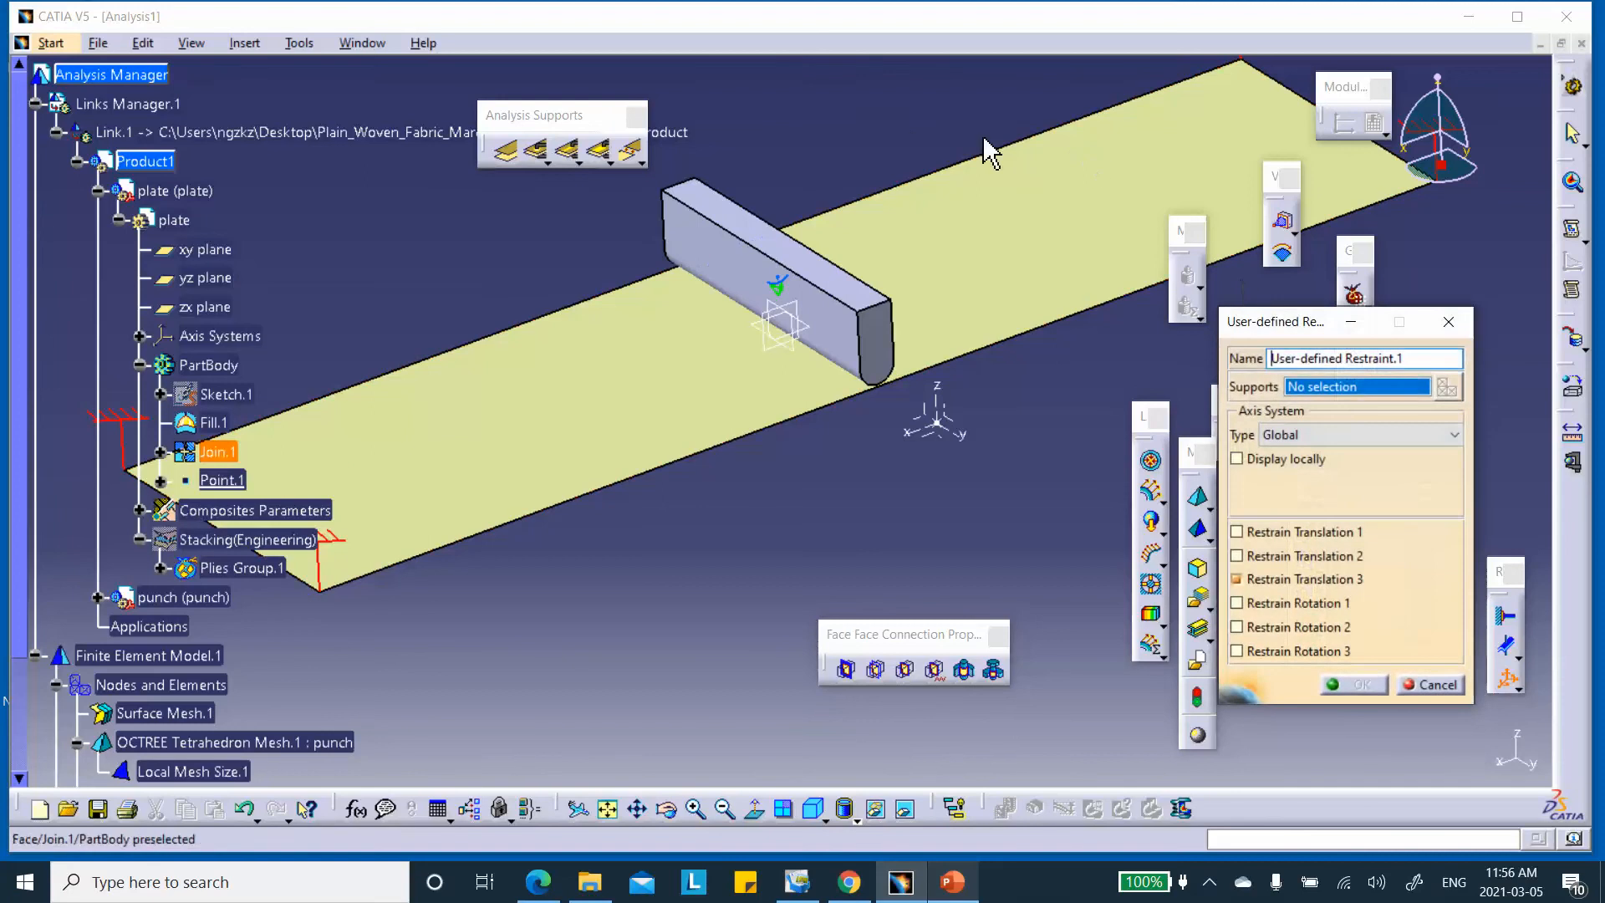
{"action": "left_click", "coordinate": [790, 253]}
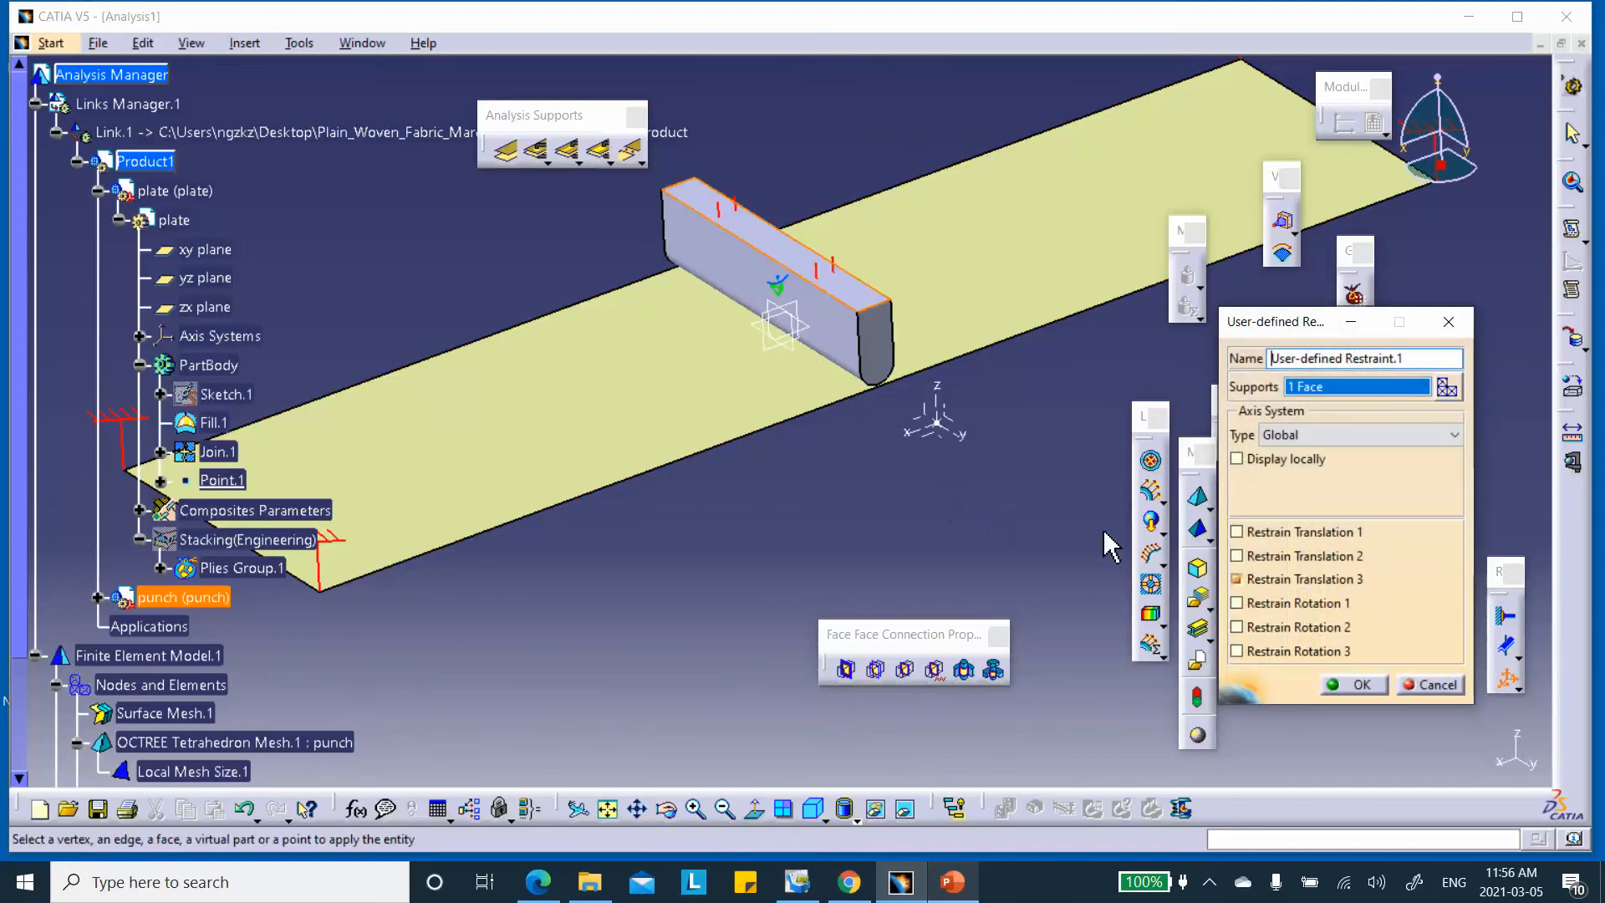
{"action": "left_click", "coordinate": [1240, 580]}
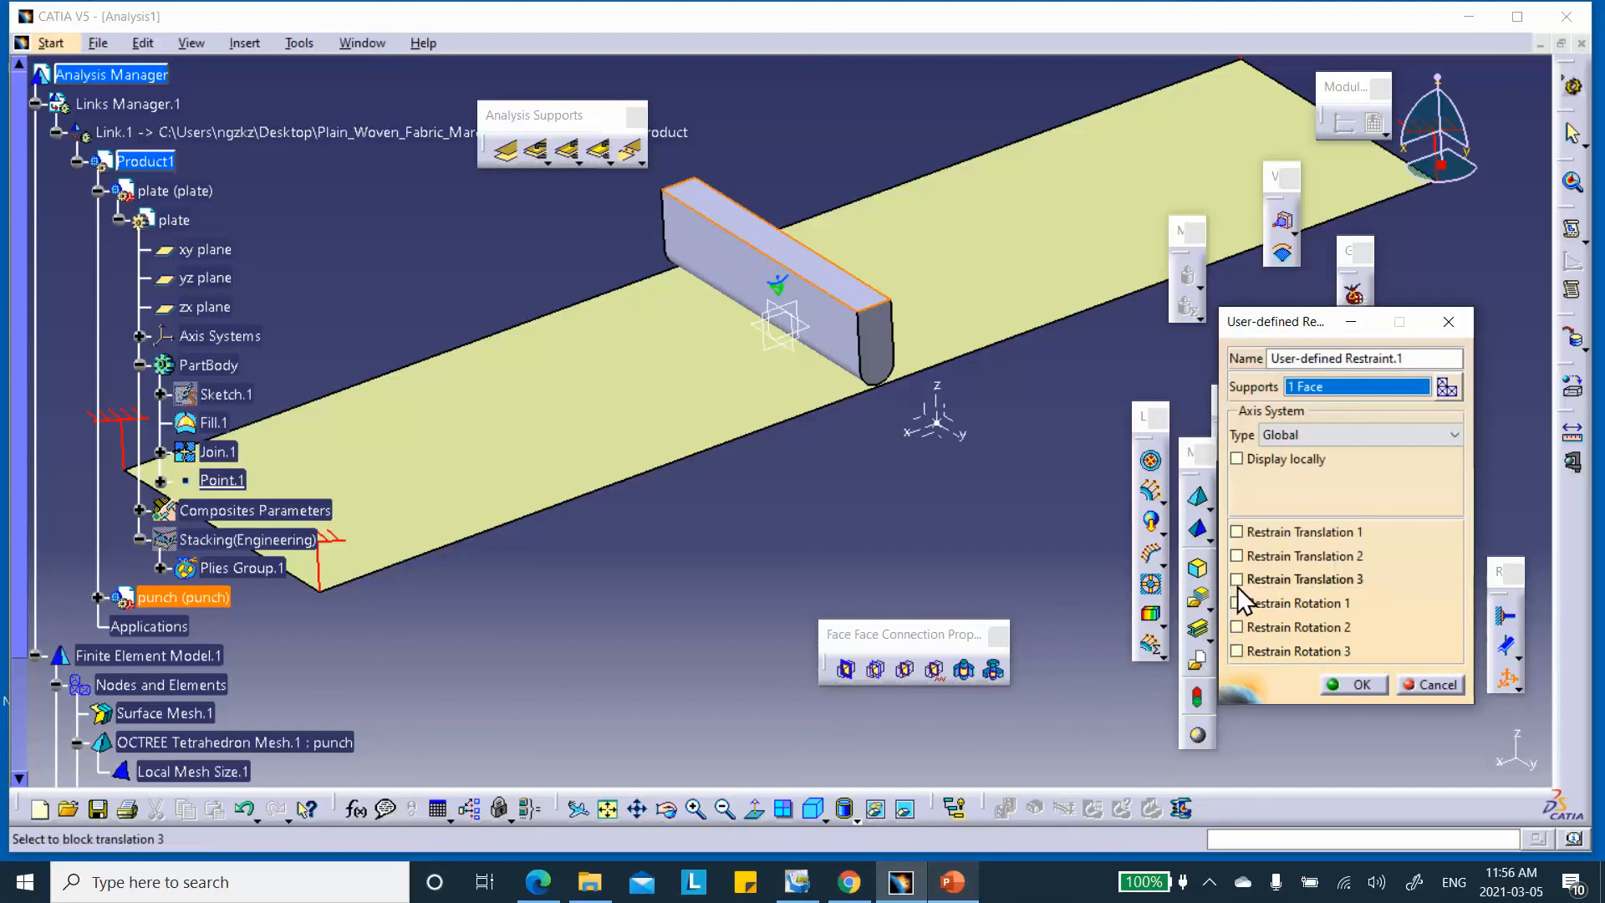
{"action": "left_click", "coordinate": [1237, 533]}
{"action": "left_click", "coordinate": [1236, 556]}
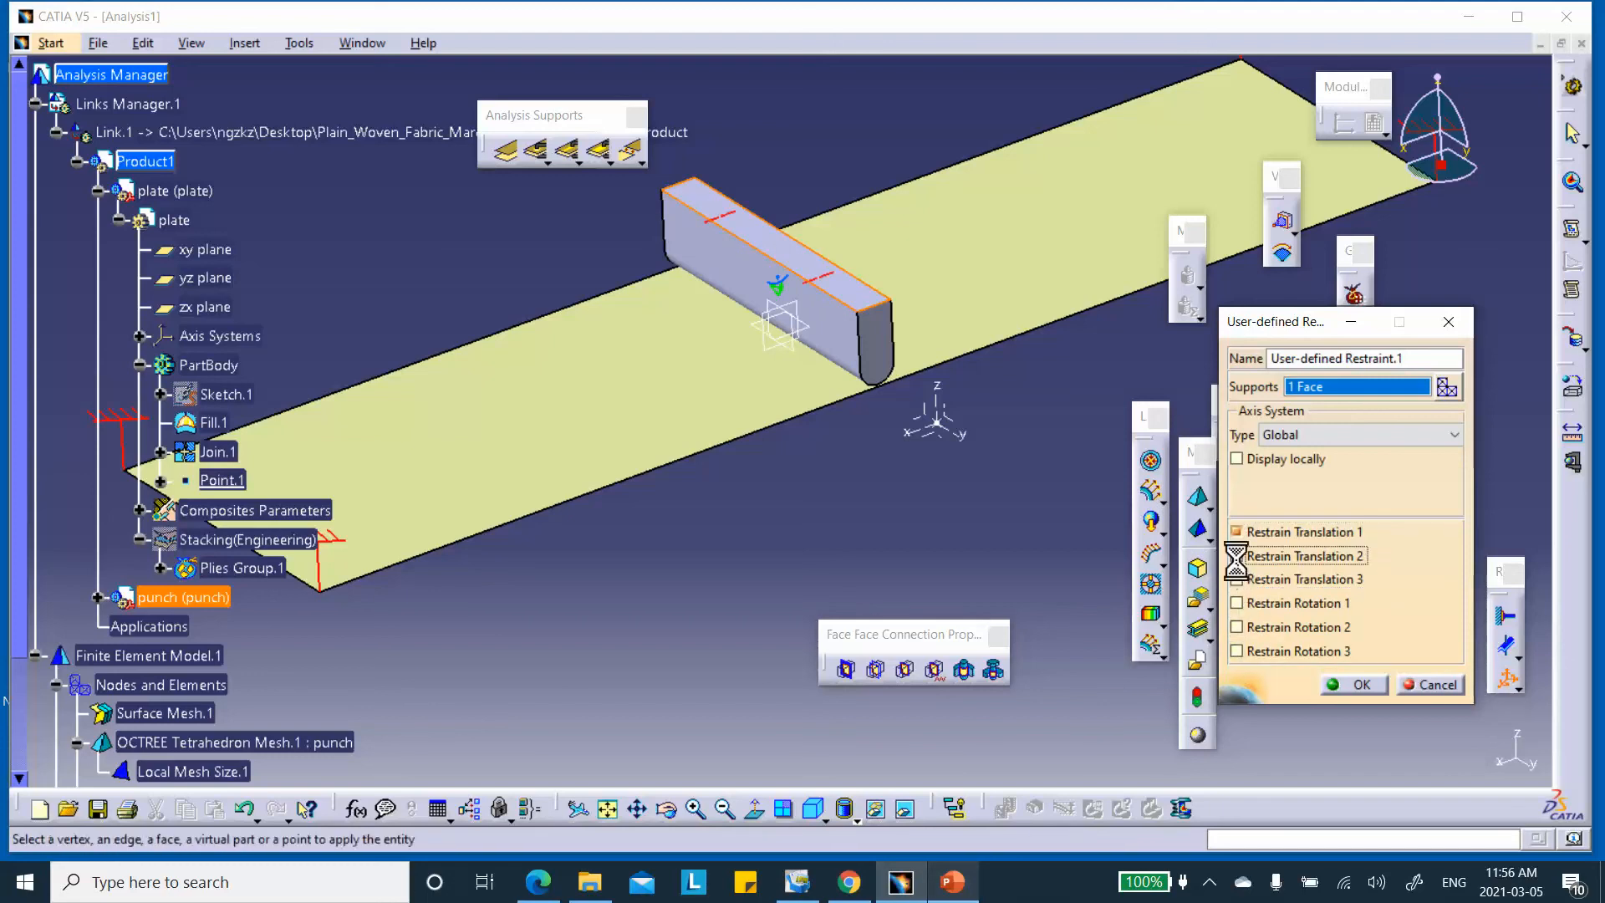
{"action": "left_click", "coordinate": [1237, 580]}
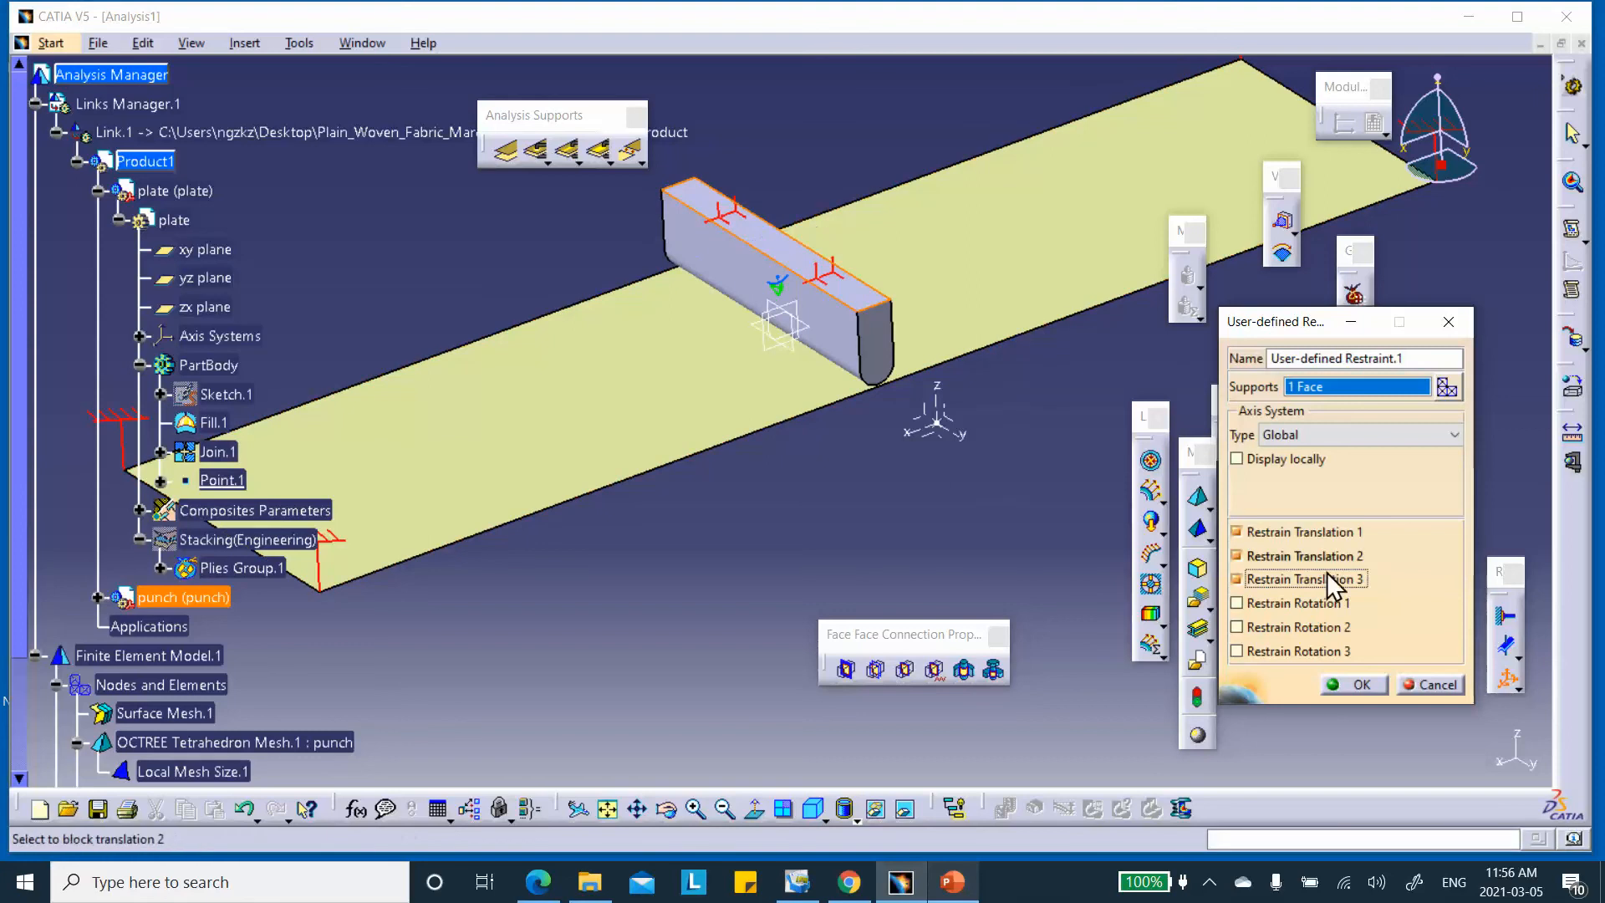
{"action": "left_click", "coordinate": [1362, 686]}
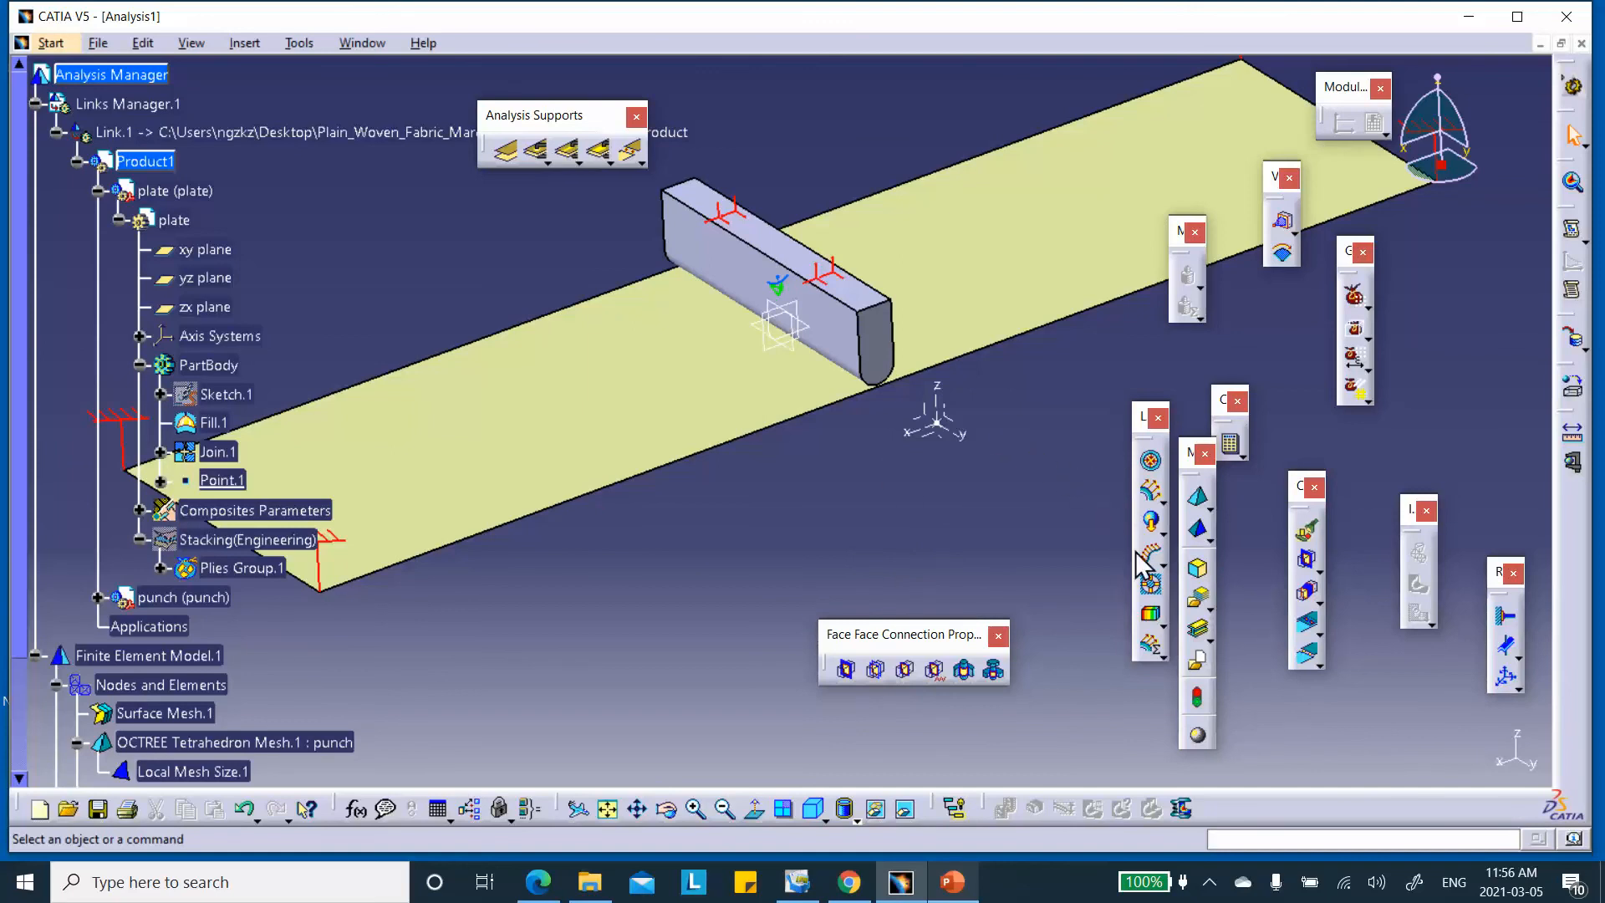
Apply a -5mm Translation 3 enforced displacement to User-defined Restraint.1
{"action": "left_click_drag", "start_coordinate": [1145, 427], "coordinate": [1120, 437]}
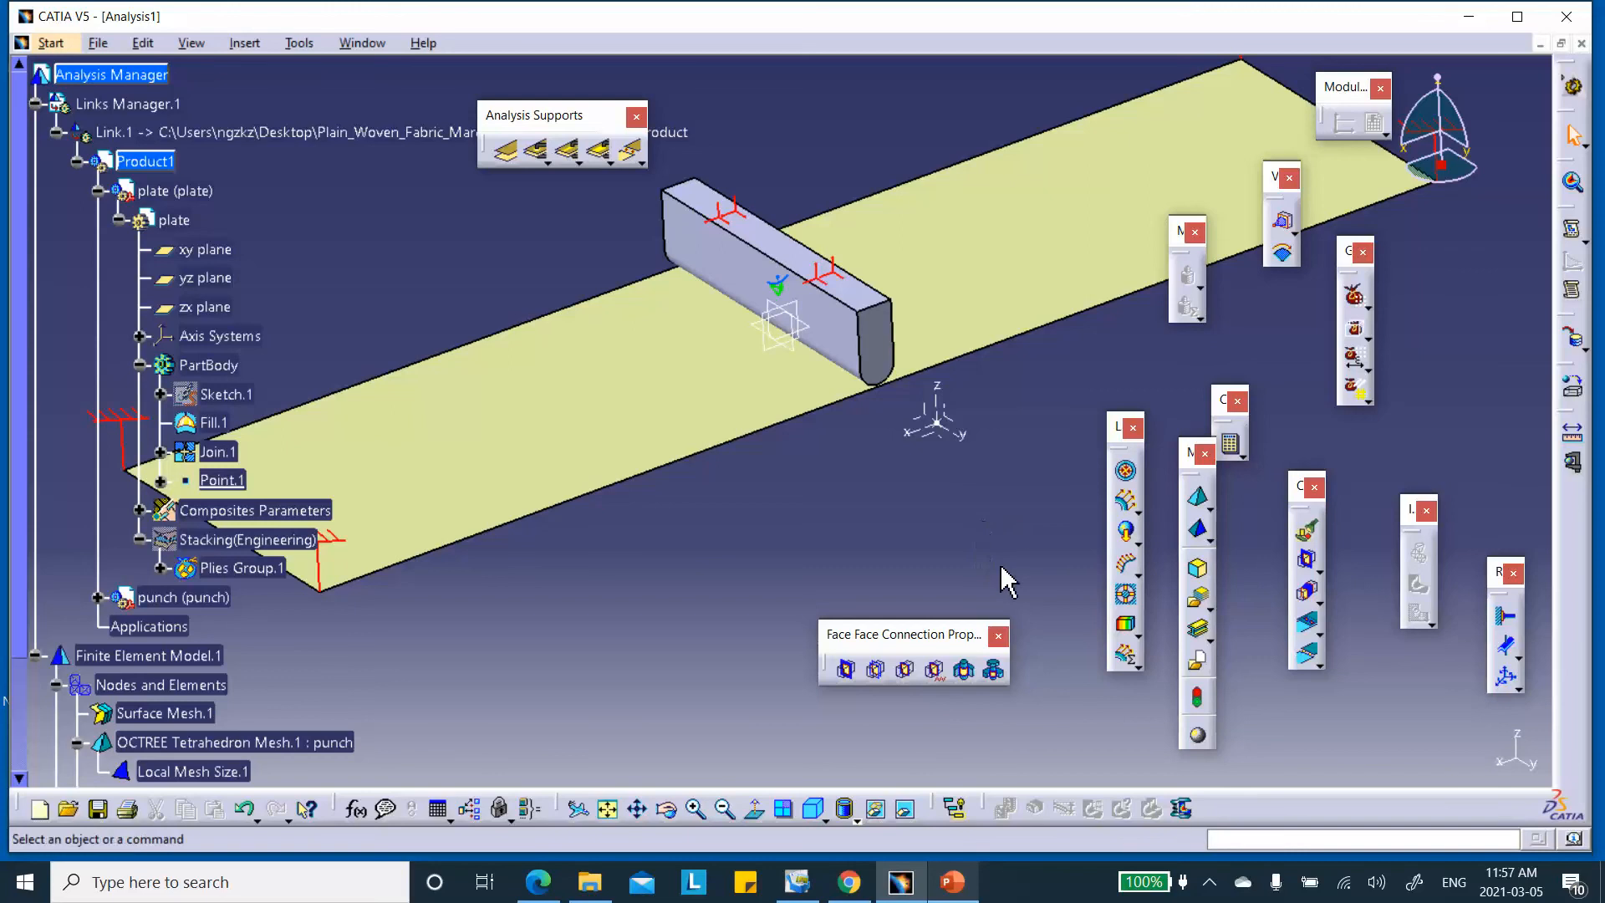
{"action": "left_click", "coordinate": [1127, 597]}
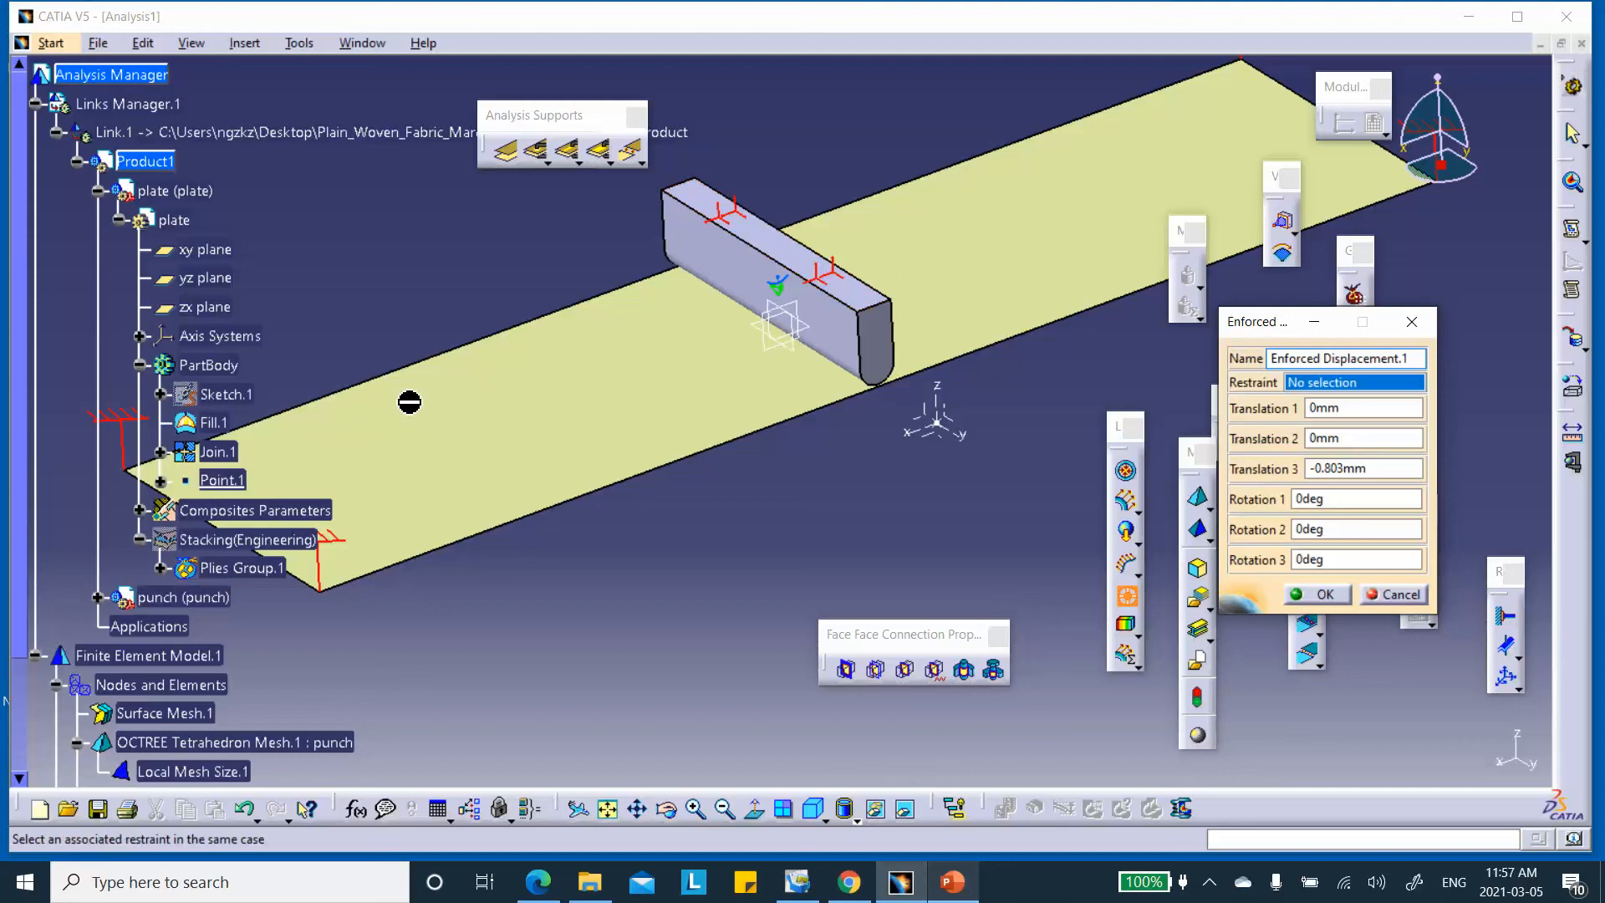
{"action": "scroll", "coordinate": [186, 651], "scroll_direction": "down", "scroll_amount": 3}
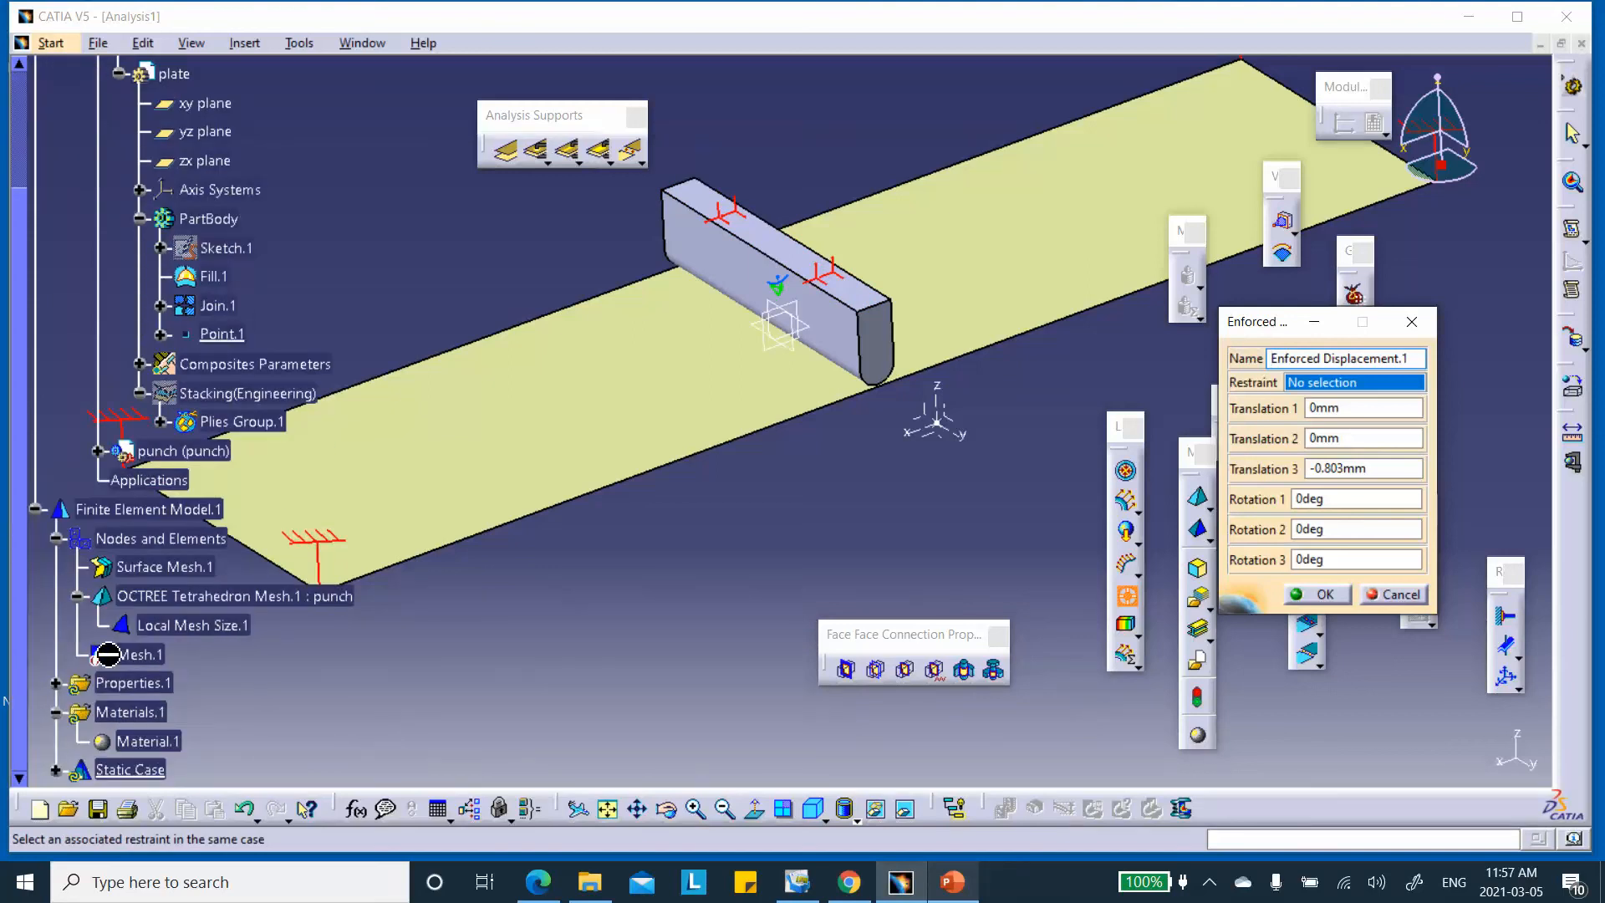
{"action": "scroll", "coordinate": [131, 625], "scroll_direction": "down", "scroll_amount": 2}
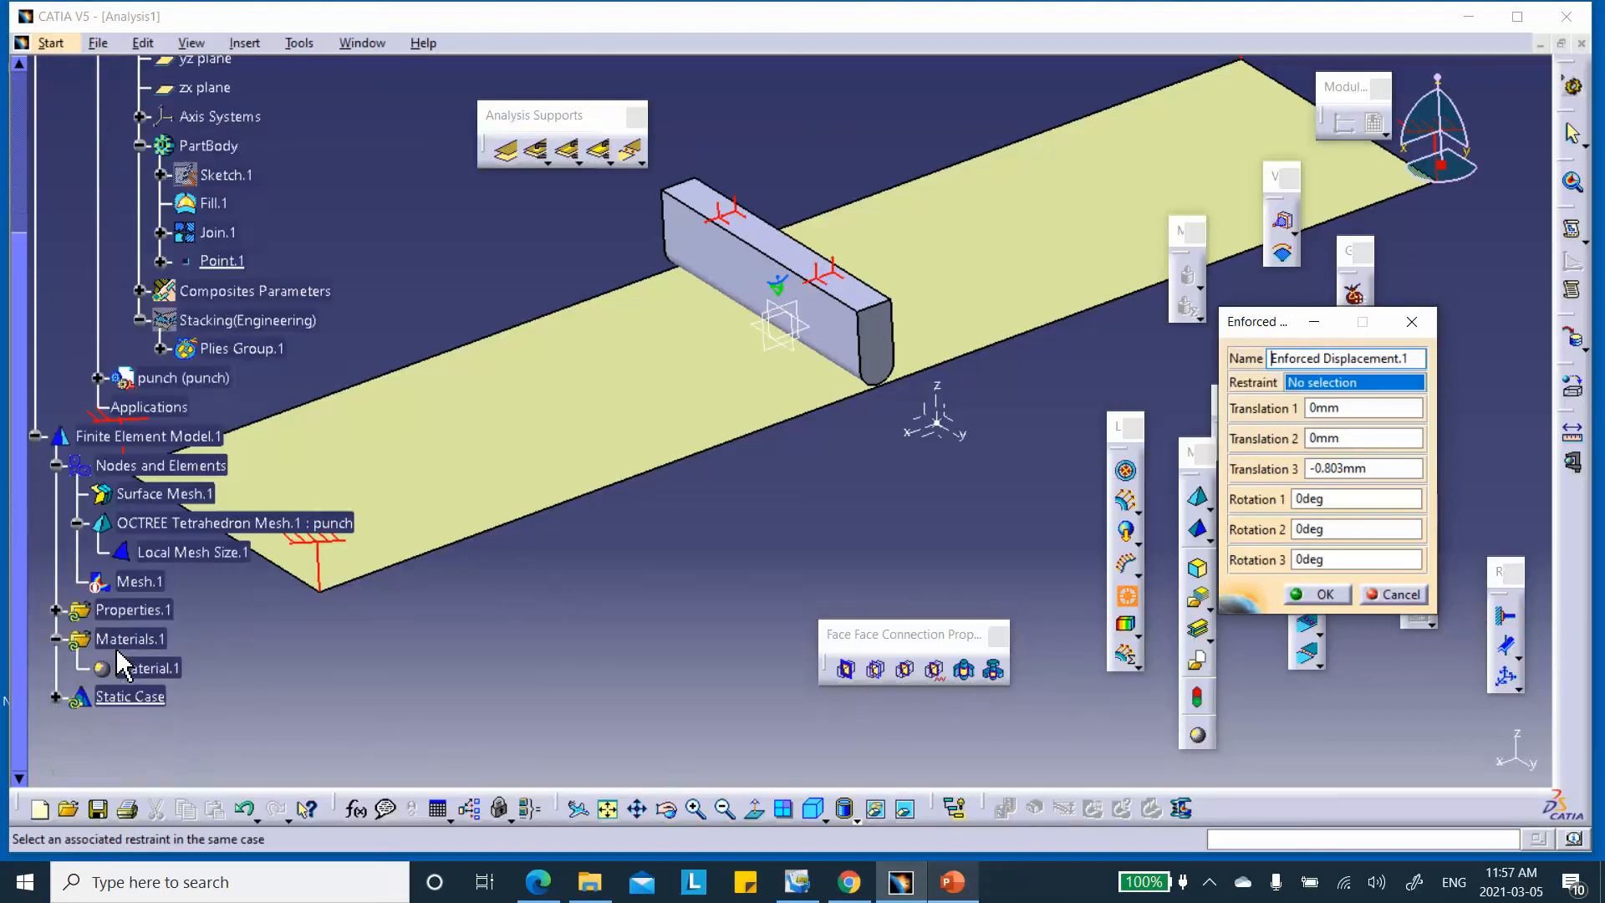
{"action": "left_click", "coordinate": [55, 697]}
{"action": "left_click", "coordinate": [81, 690]}
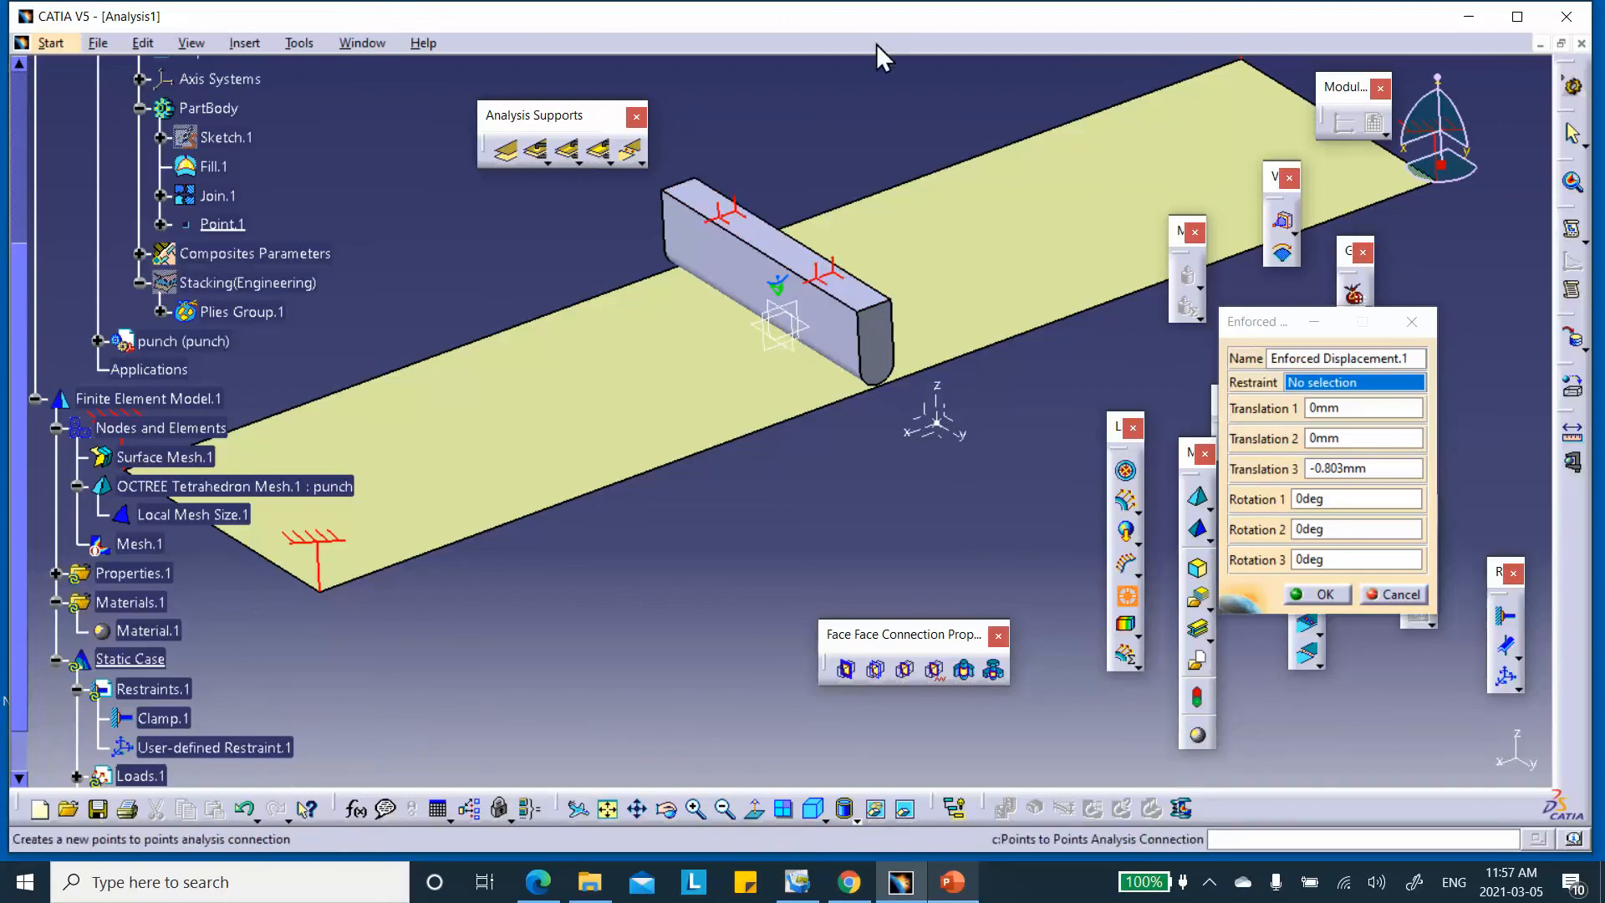
{"action": "left_click", "coordinate": [230, 746]}
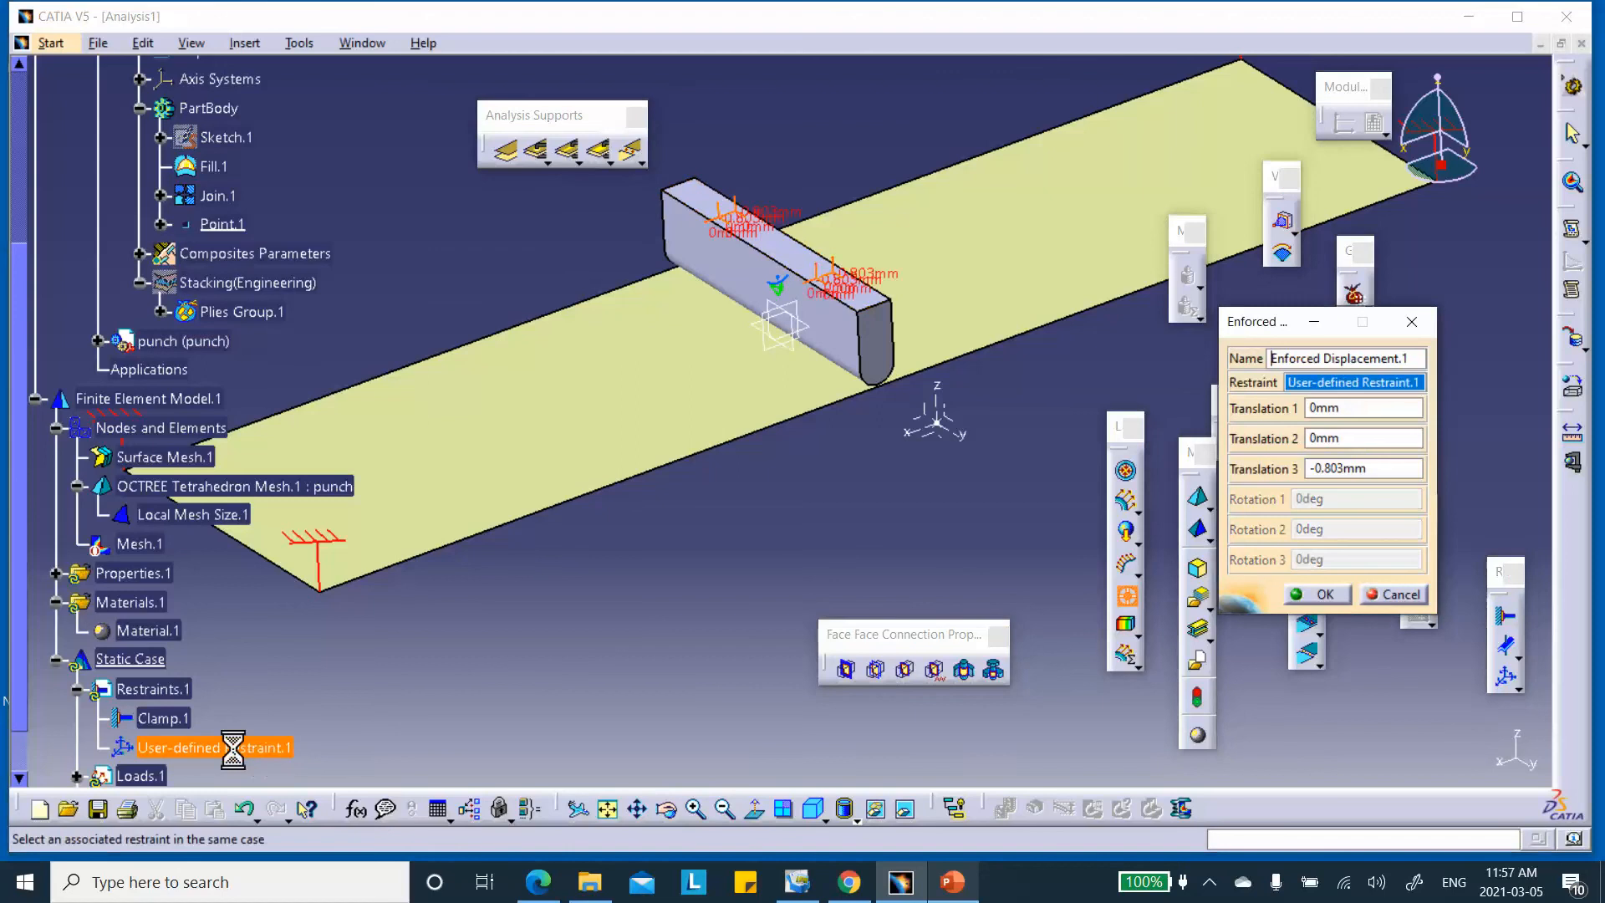
{"action": "double_click", "coordinate": [1370, 468]}
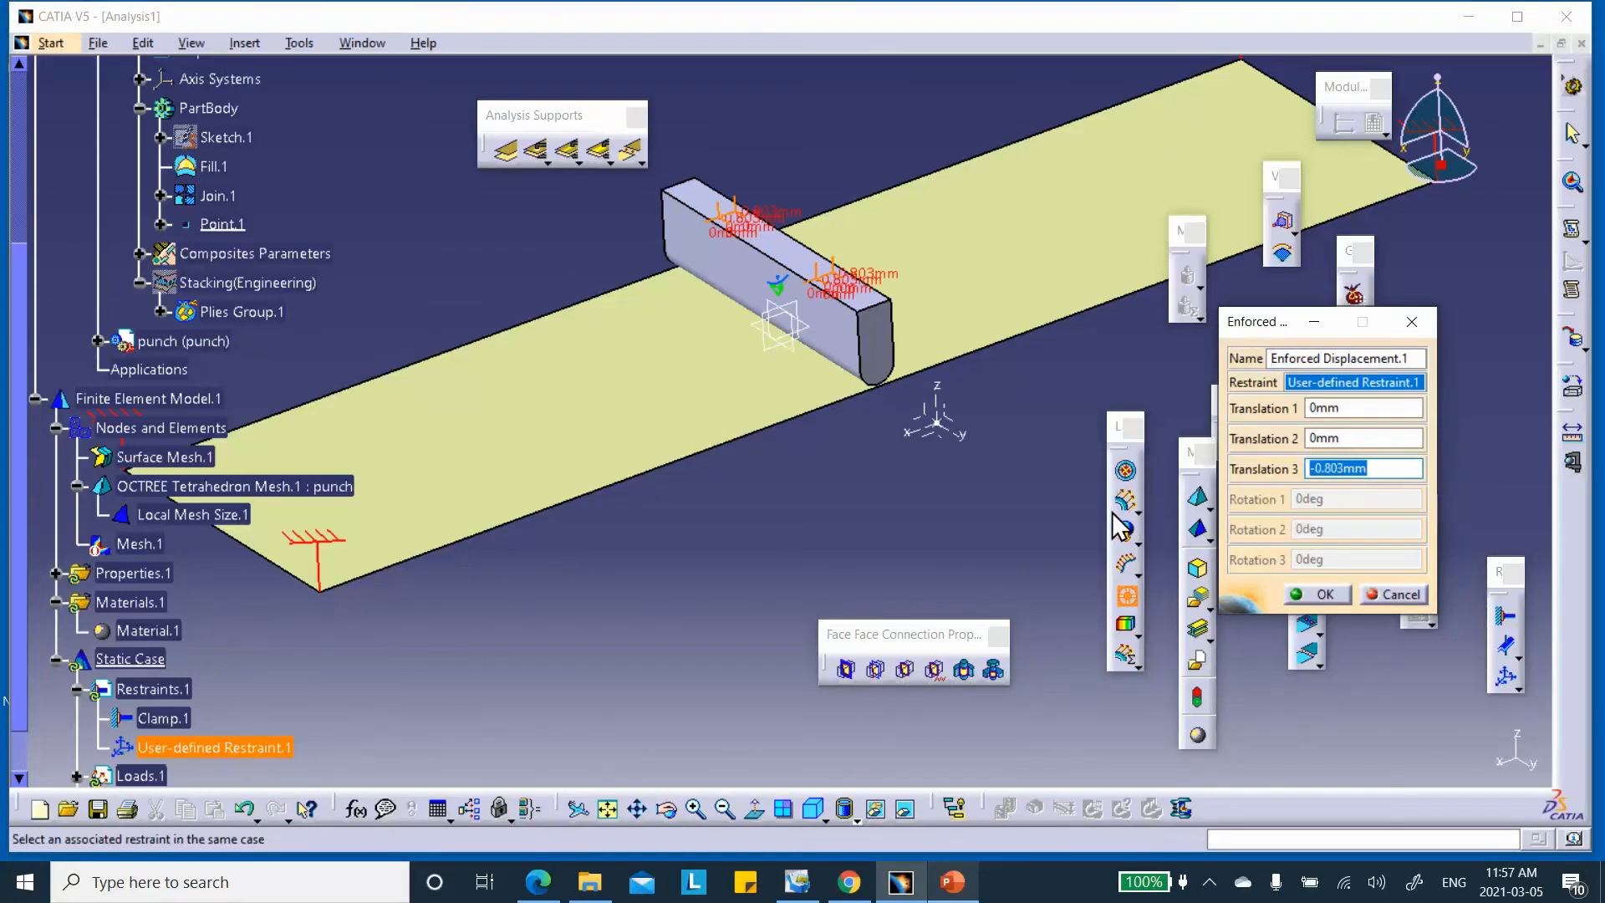
{"action": "type", "text": "="}
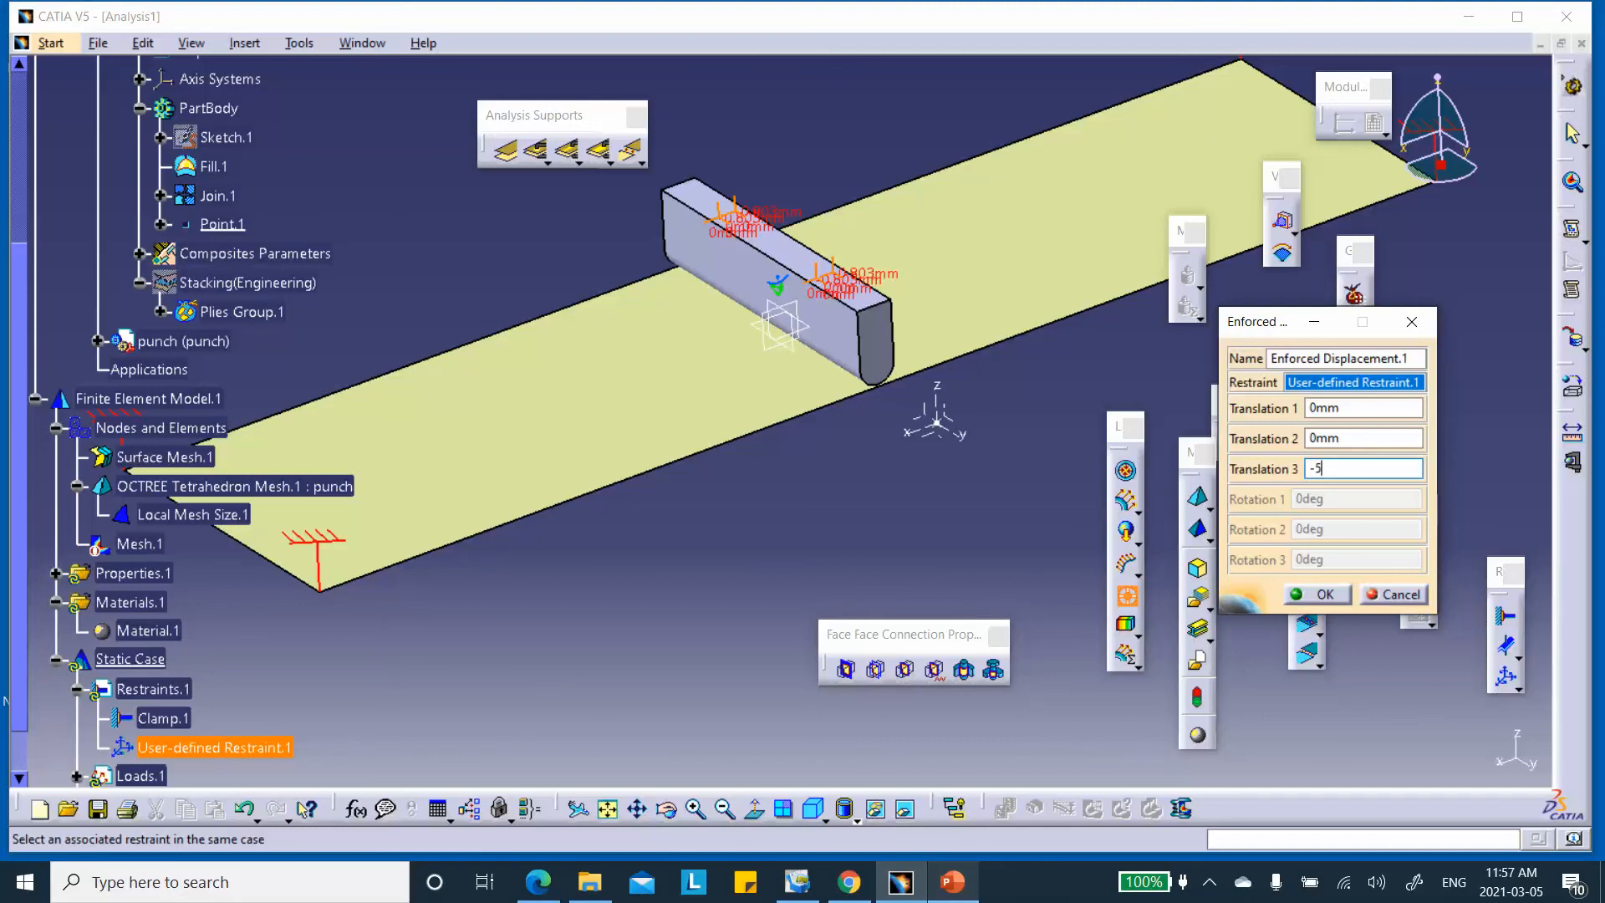
{"action": "left_click", "coordinate": [1404, 435]}
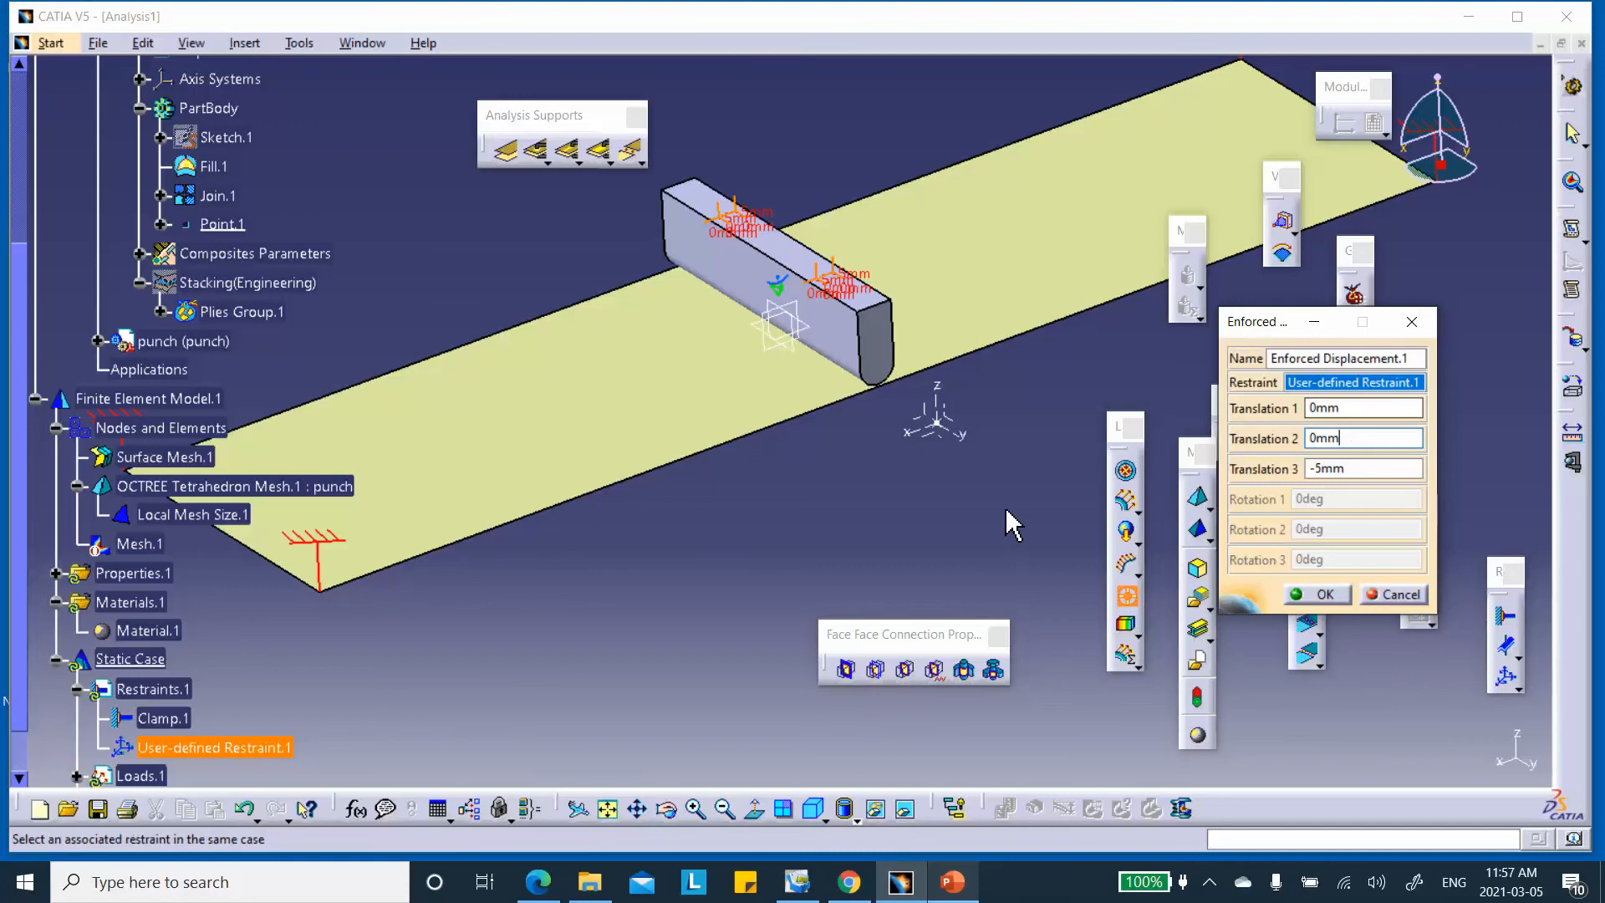
{"action": "left_click", "coordinate": [1328, 593]}
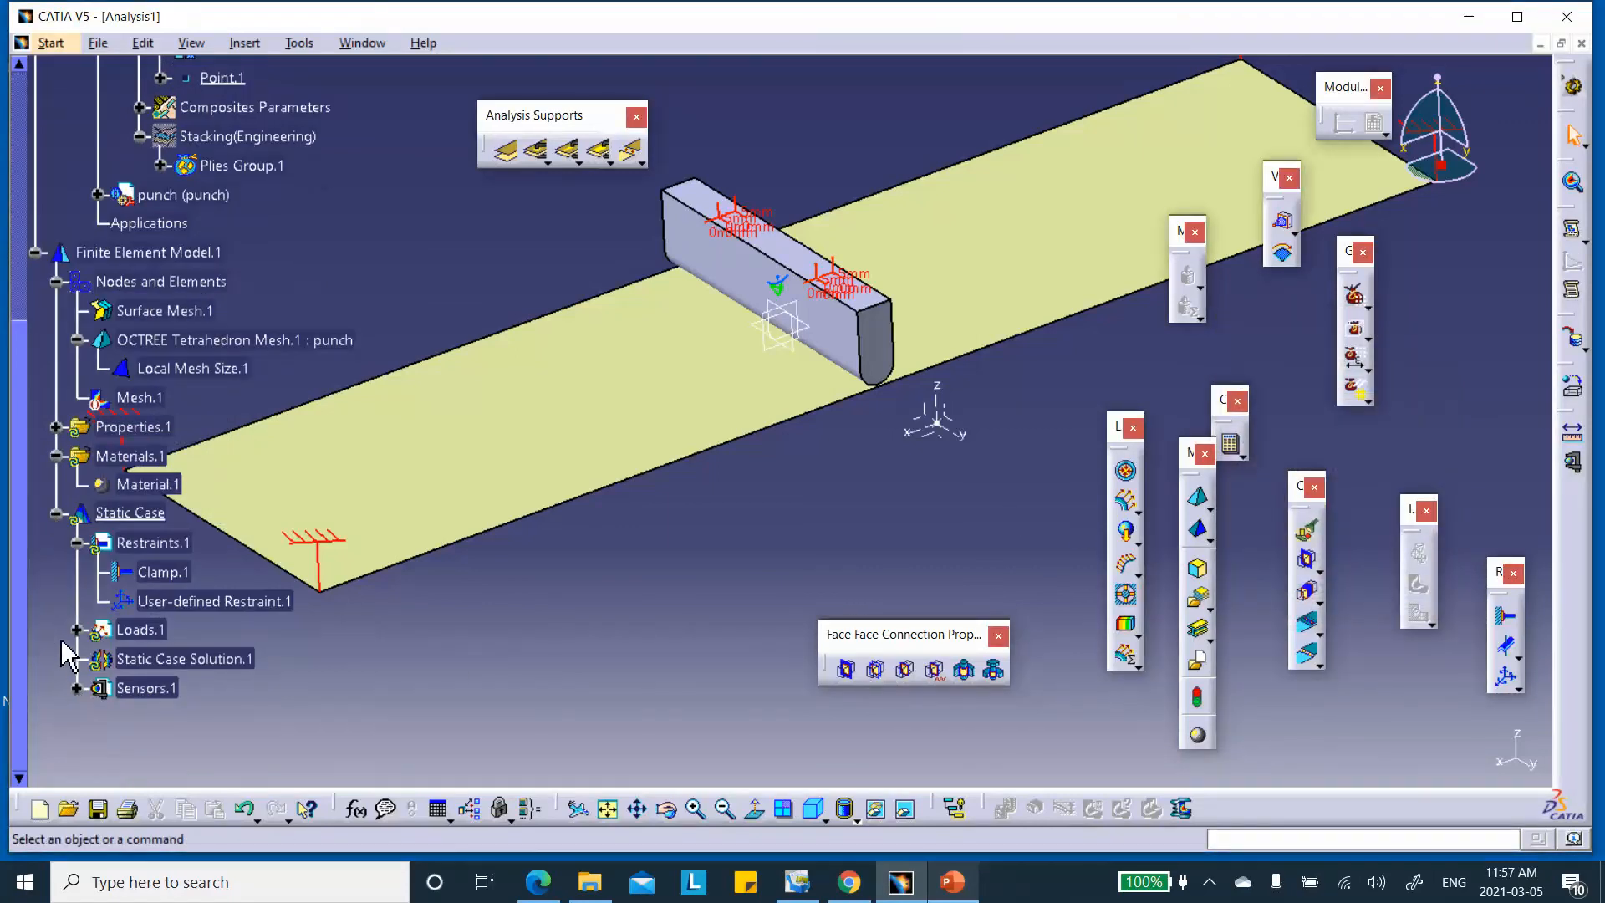
{"action": "left_click", "coordinate": [76, 630]}
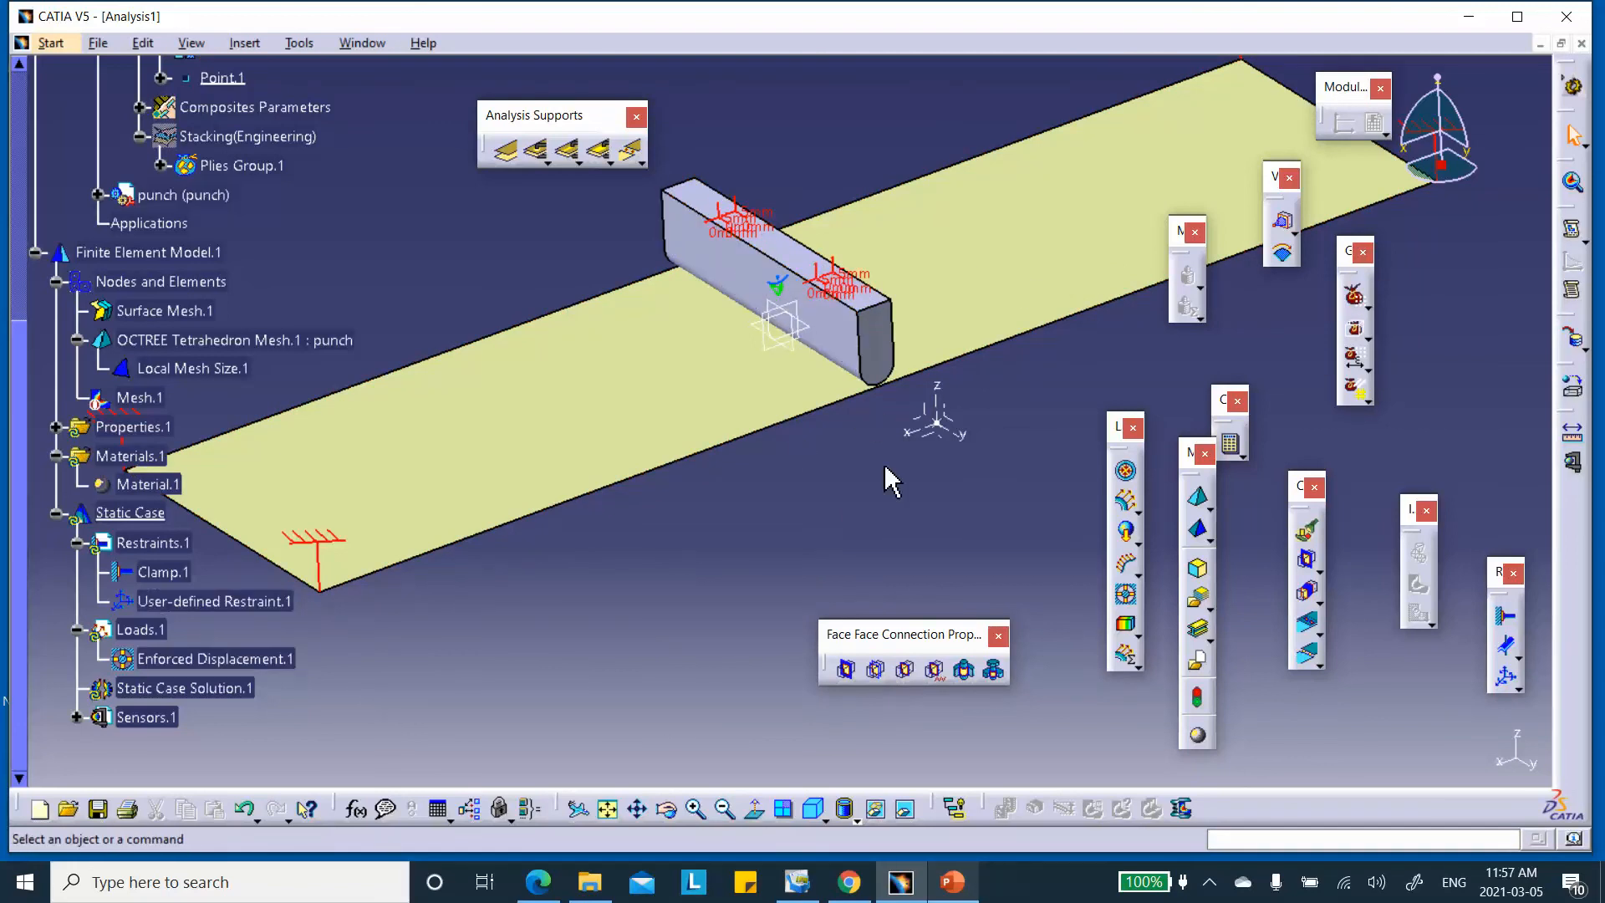
Connect the punch's underside face to the plate surface with a general analysis connection
{"action": "left_click", "coordinate": [509, 159]}
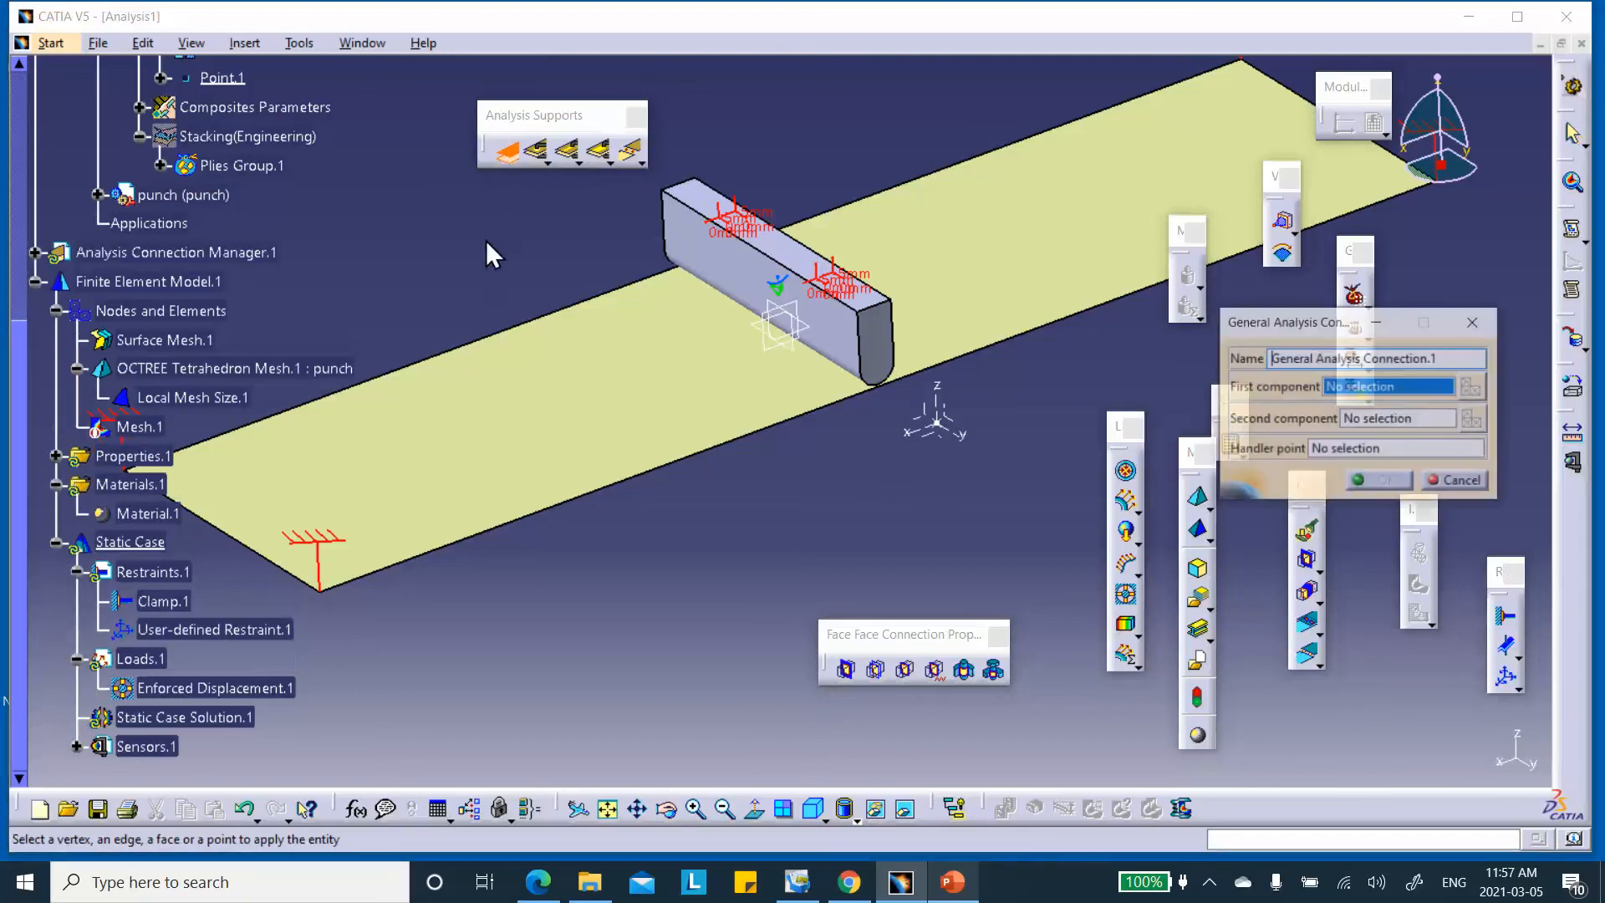
{"action": "middle_click_drag", "start_coordinate": [702, 347], "coordinate": [692, 111]}
{"action": "left_click", "coordinate": [756, 169]}
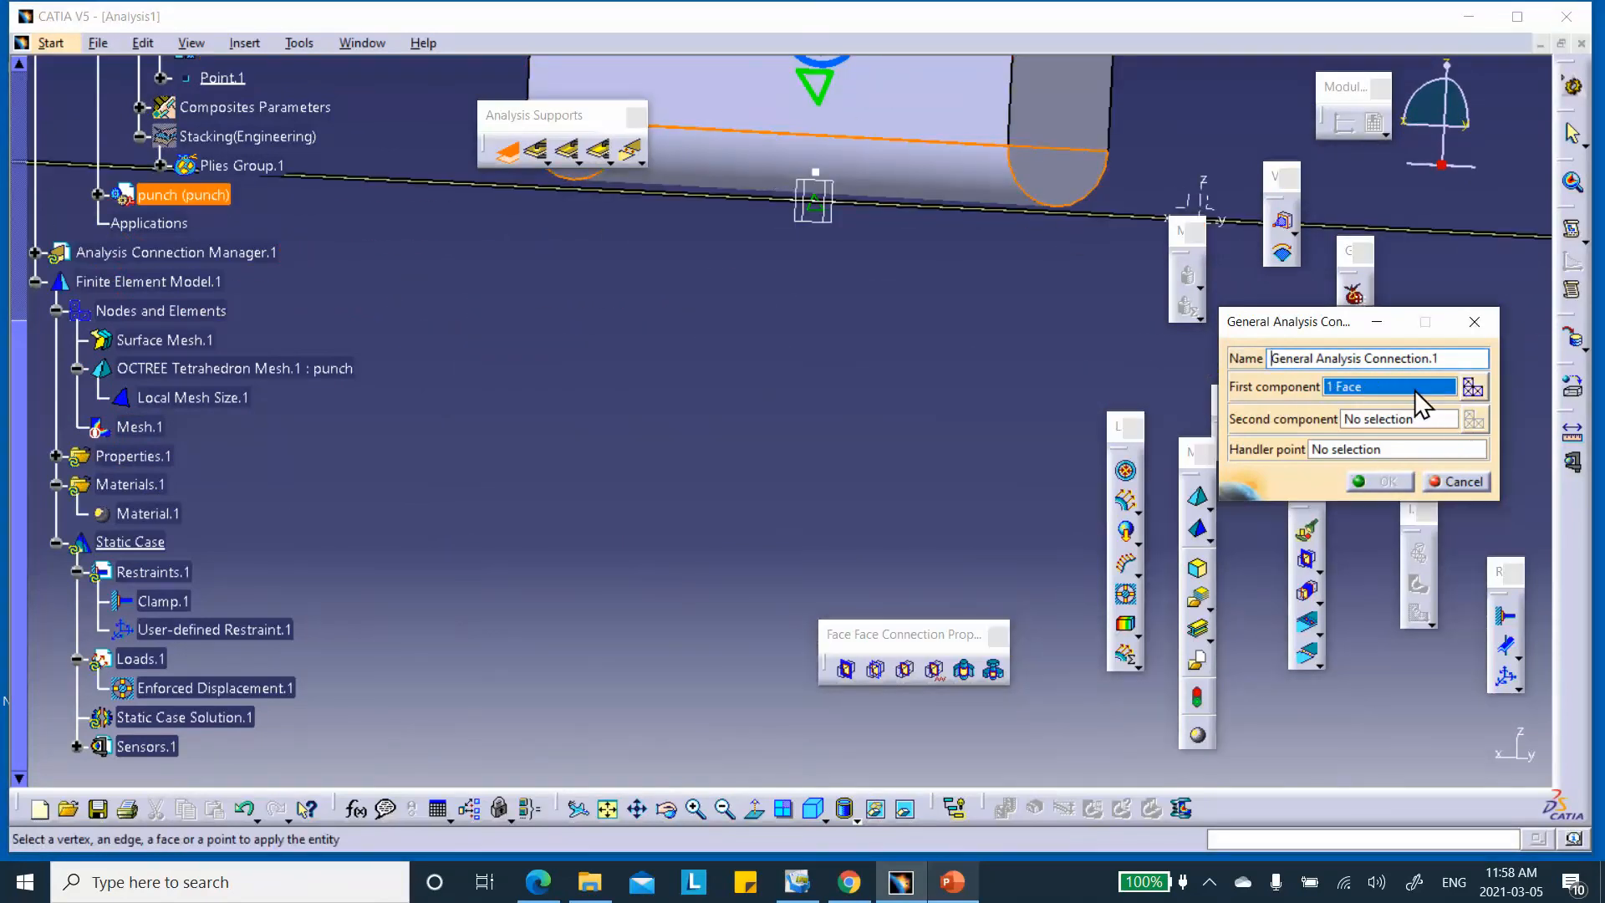
{"action": "middle_click_drag", "start_coordinate": [937, 148], "coordinate": [926, 227]}
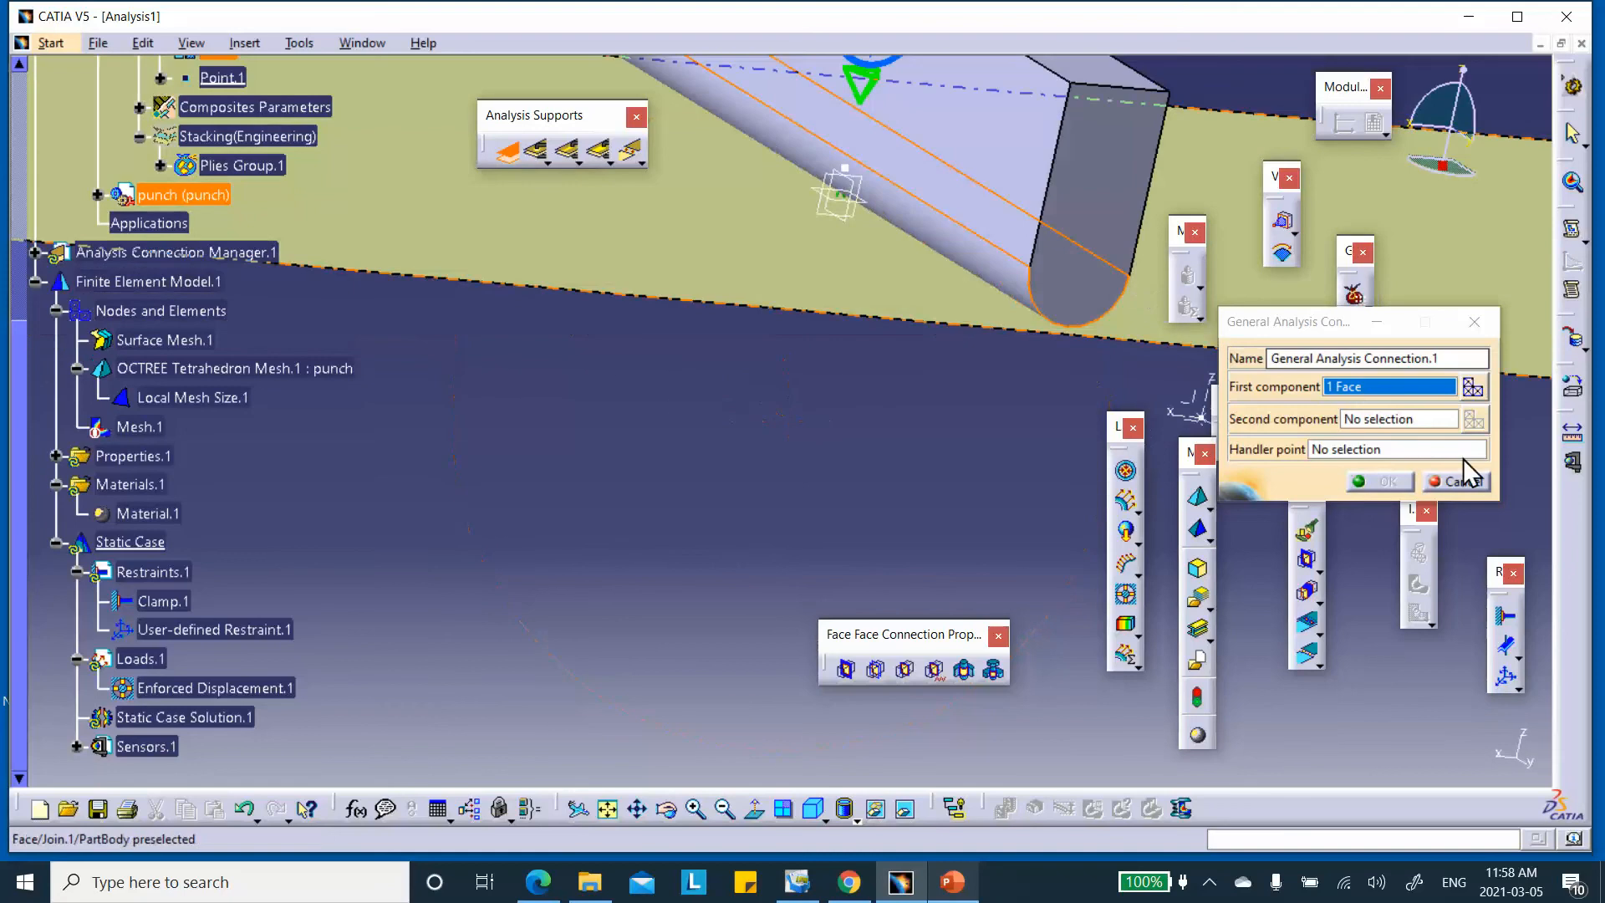
{"action": "left_click", "coordinate": [1390, 421]}
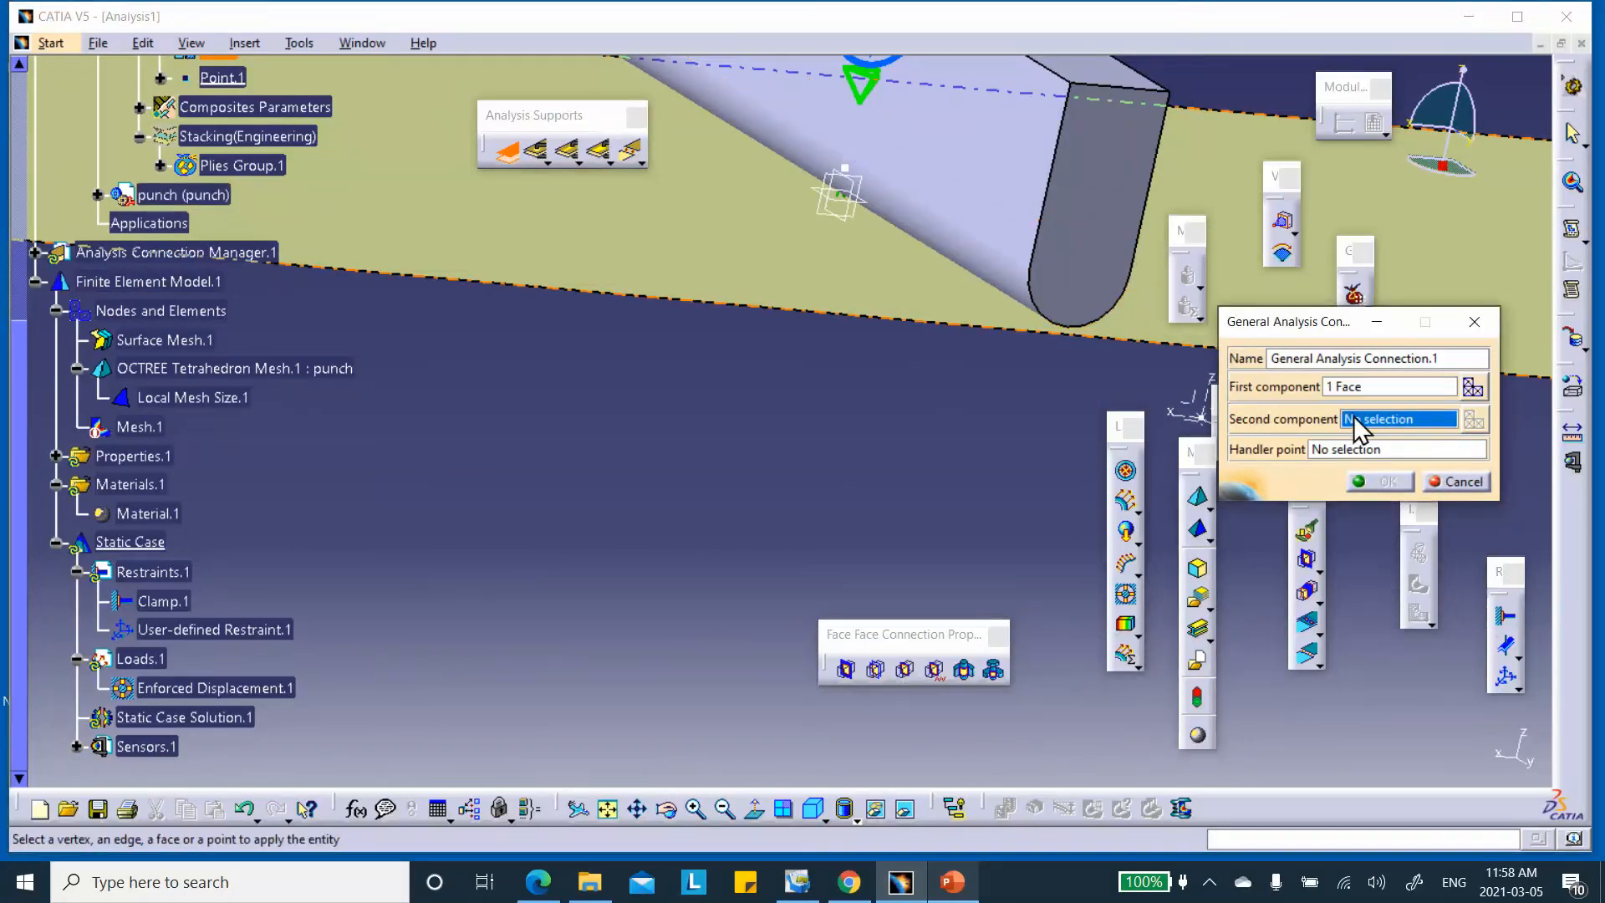
{"action": "left_click", "coordinate": [595, 239]}
{"action": "mouse_move", "coordinate": [752, 236]}
{"action": "middle_mouse_down"}
{"action": "mouse_move", "coordinate": [710, 236]}
{"action": "mouse_move", "coordinate": [730, 287]}
{"action": "mouse_move", "coordinate": [791, 273]}
{"action": "mouse_move", "coordinate": [603, 232]}
{"action": "mouse_move", "coordinate": [616, 275]}
{"action": "mouse_move", "coordinate": [752, 267]}
{"action": "middle_mouse_up"}
{"action": "left_click", "coordinate": [1390, 485]}
{"action": "middle_click_drag", "start_coordinate": [860, 289], "coordinate": [868, 359]}
{"action": "middle_click_drag", "start_coordinate": [752, 230], "coordinate": [581, 266]}
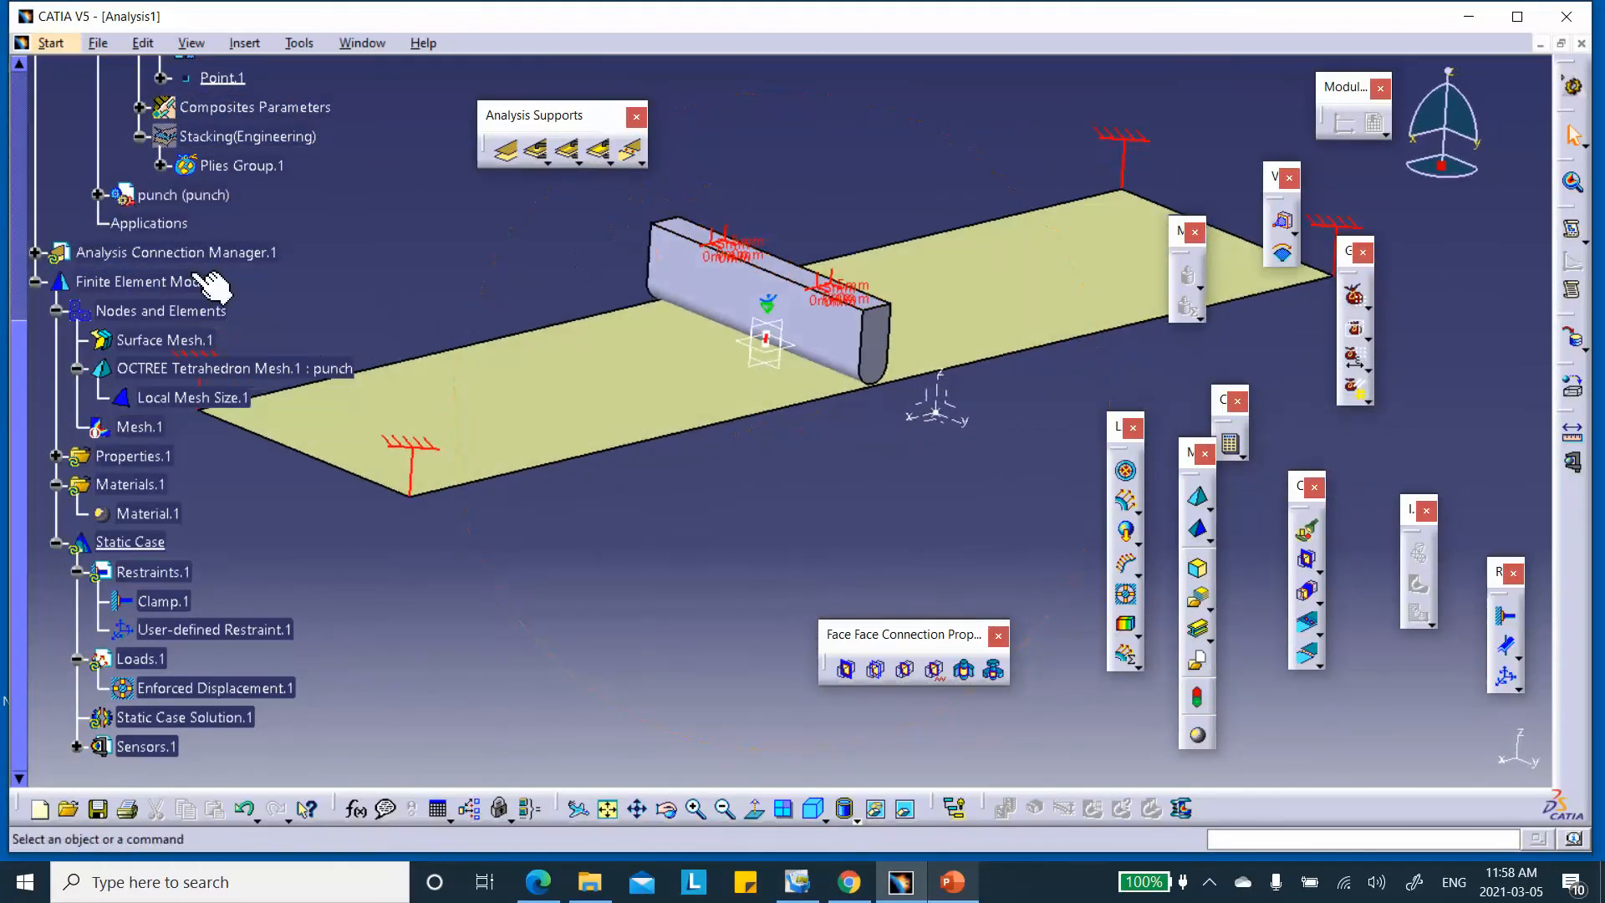
{"action": "left_click", "coordinate": [34, 252]}
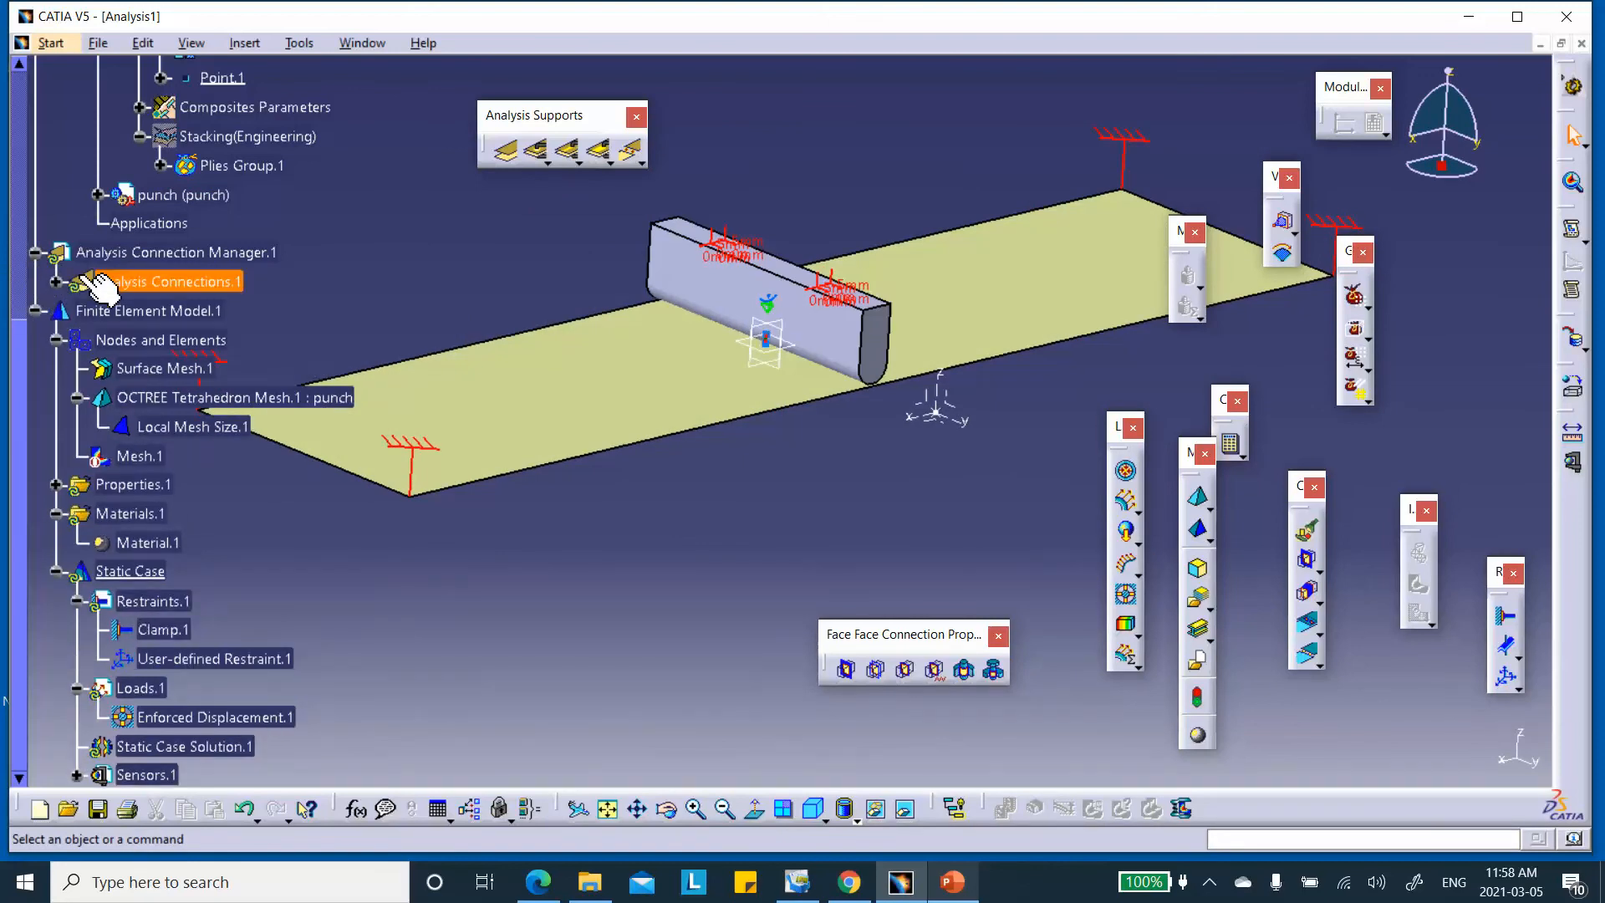
{"action": "left_click", "coordinate": [55, 282]}
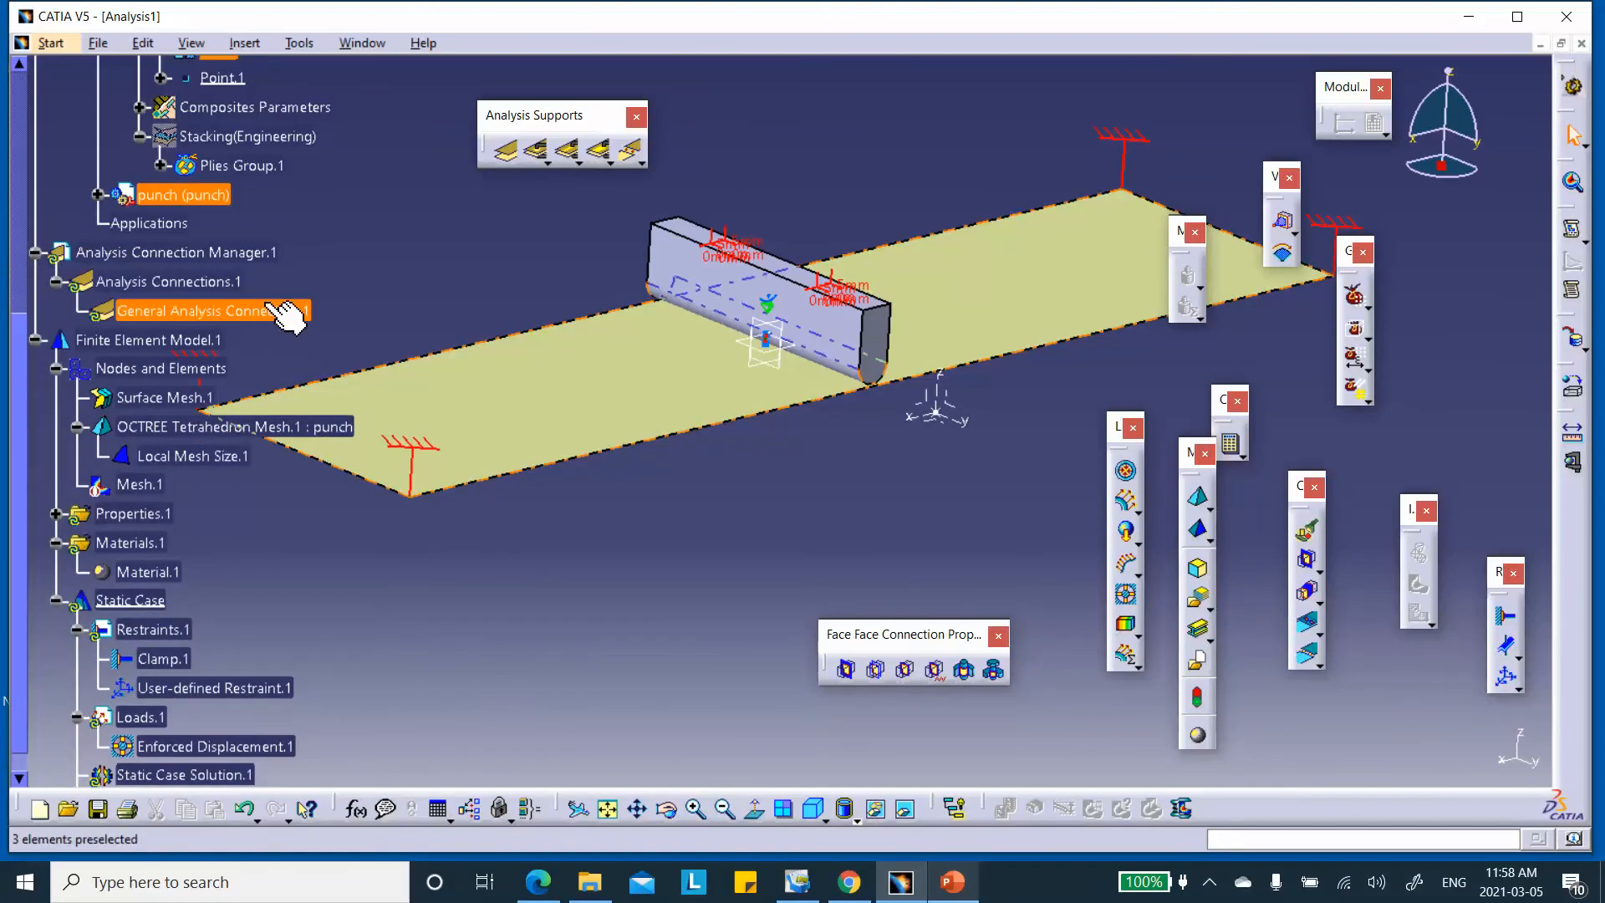
{"action": "middle_click_drag", "start_coordinate": [513, 324], "coordinate": [675, 335]}
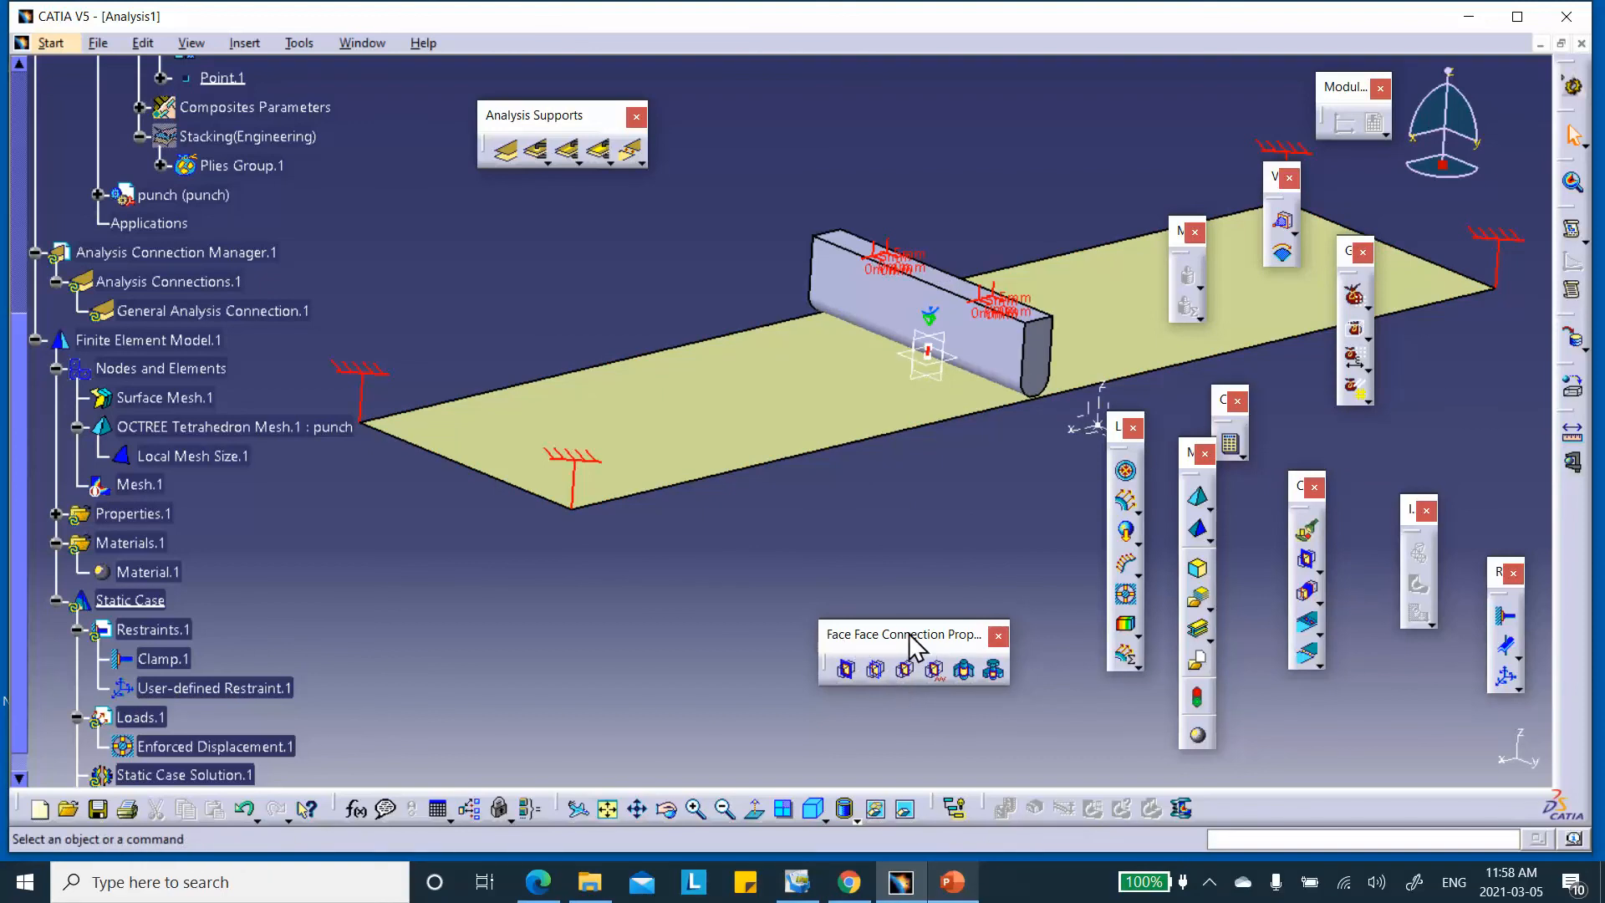
Add a contact connection property to General Analysis Connection.1 between punch and plate
{"action": "left_click", "coordinate": [1311, 558]}
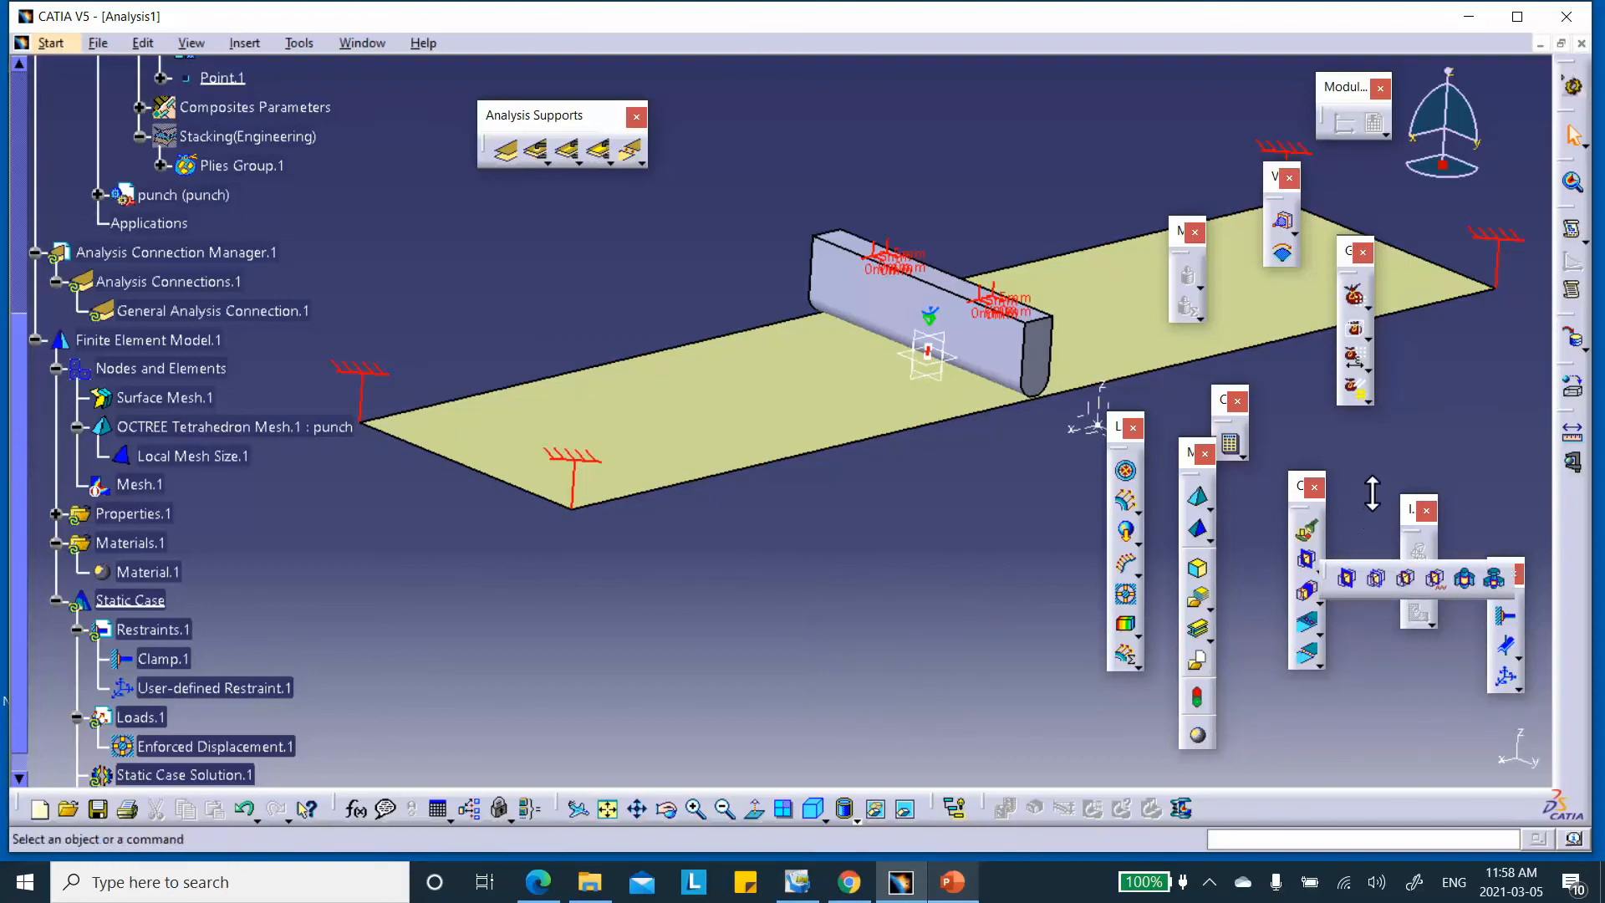
{"action": "left_click_drag", "start_coordinate": [1311, 493], "coordinate": [937, 106]}
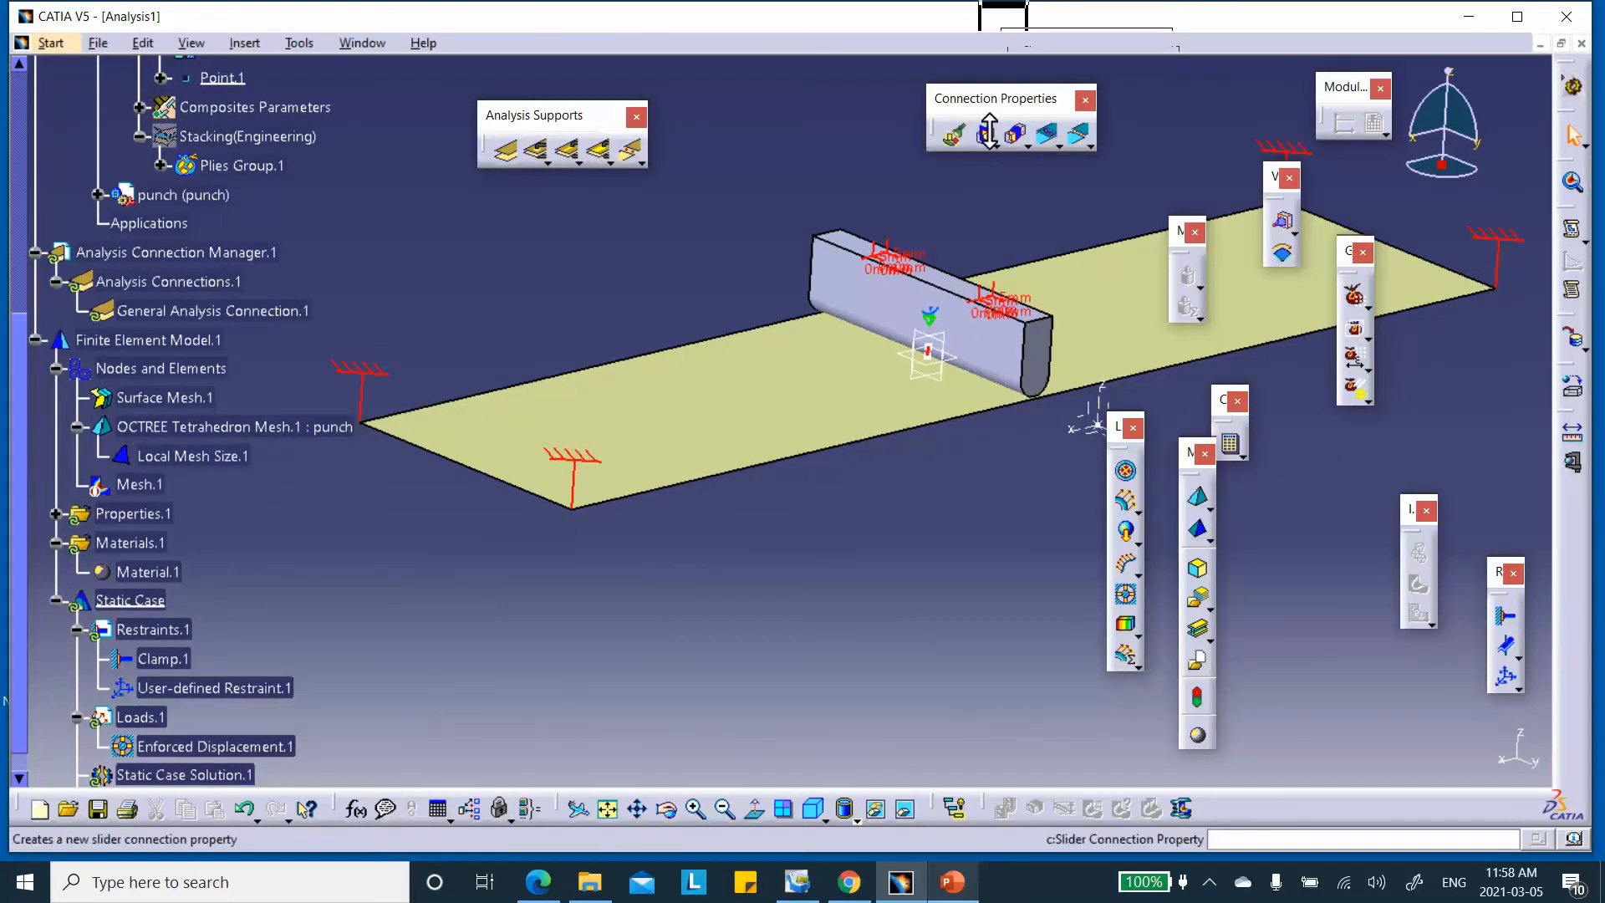
{"action": "left_click", "coordinate": [1028, 147]}
{"action": "left_click_drag", "start_coordinate": [1011, 153], "coordinate": [741, 170]}
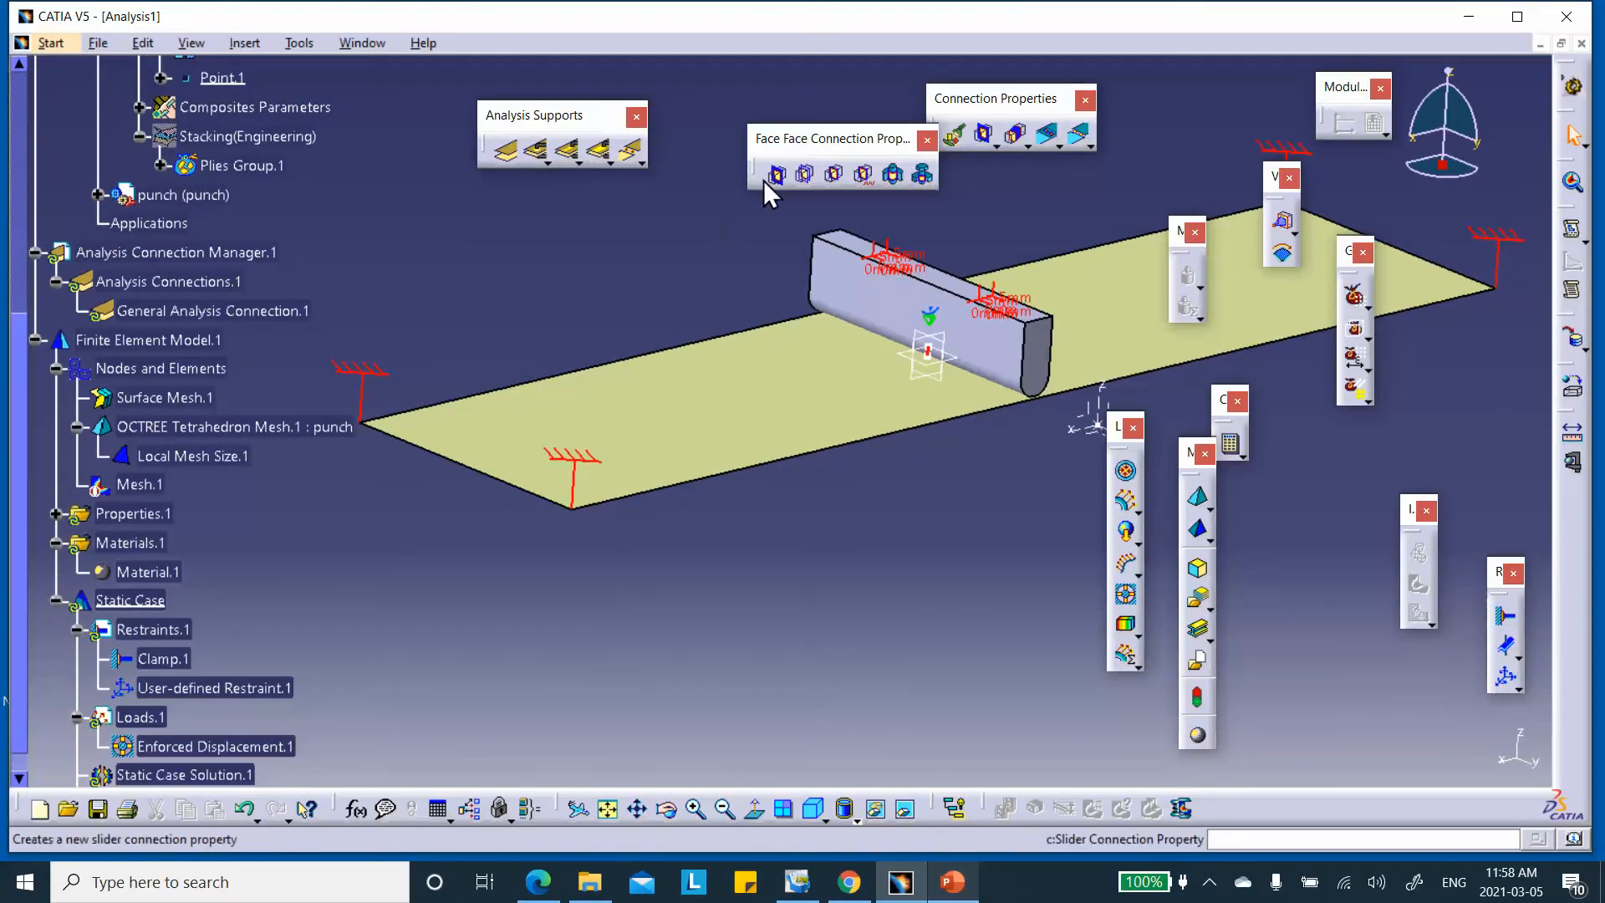
{"action": "left_click", "coordinate": [806, 173]}
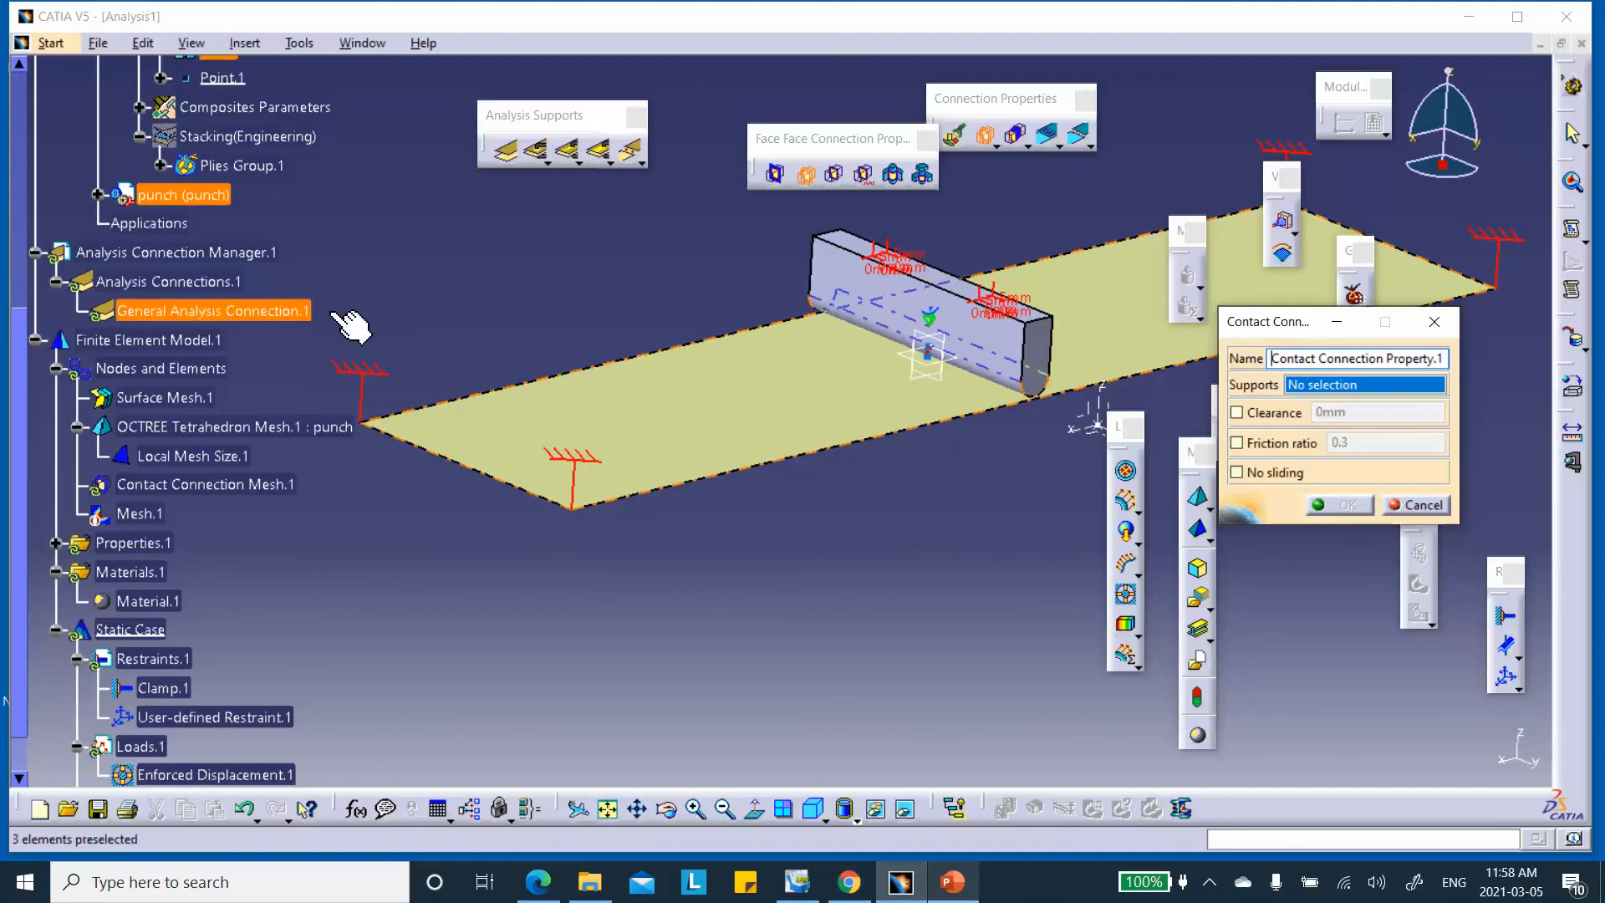
{"action": "left_click", "coordinate": [274, 313]}
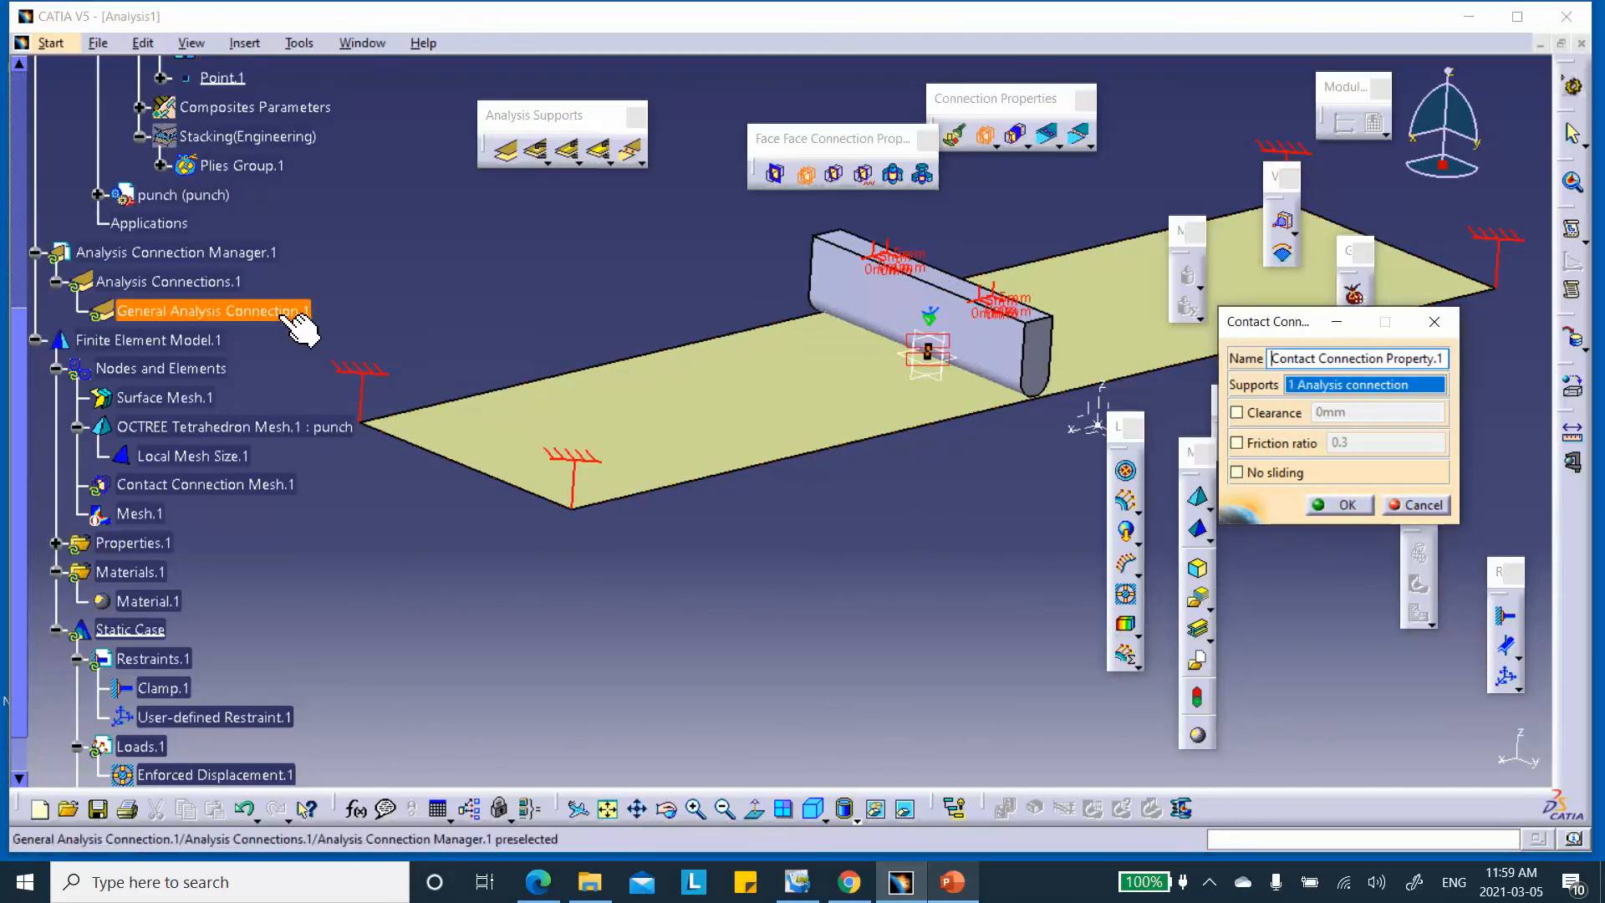
{"action": "middle_click_drag", "start_coordinate": [750, 314], "coordinate": [758, 222]}
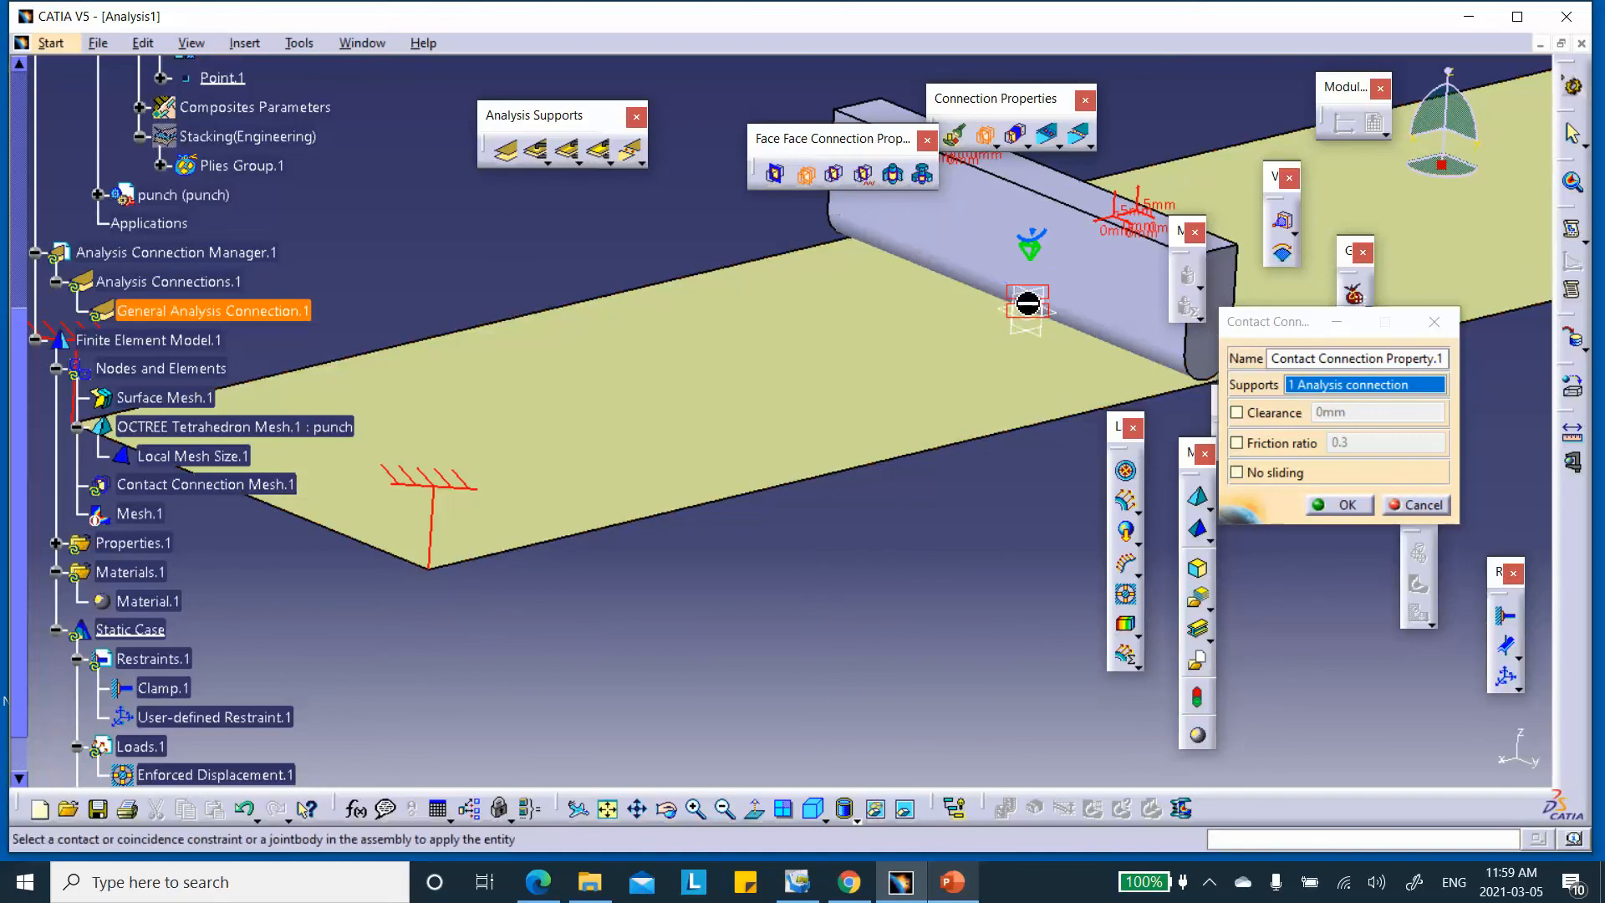
{"action": "middle_click_drag", "start_coordinate": [548, 267], "coordinate": [555, 348]}
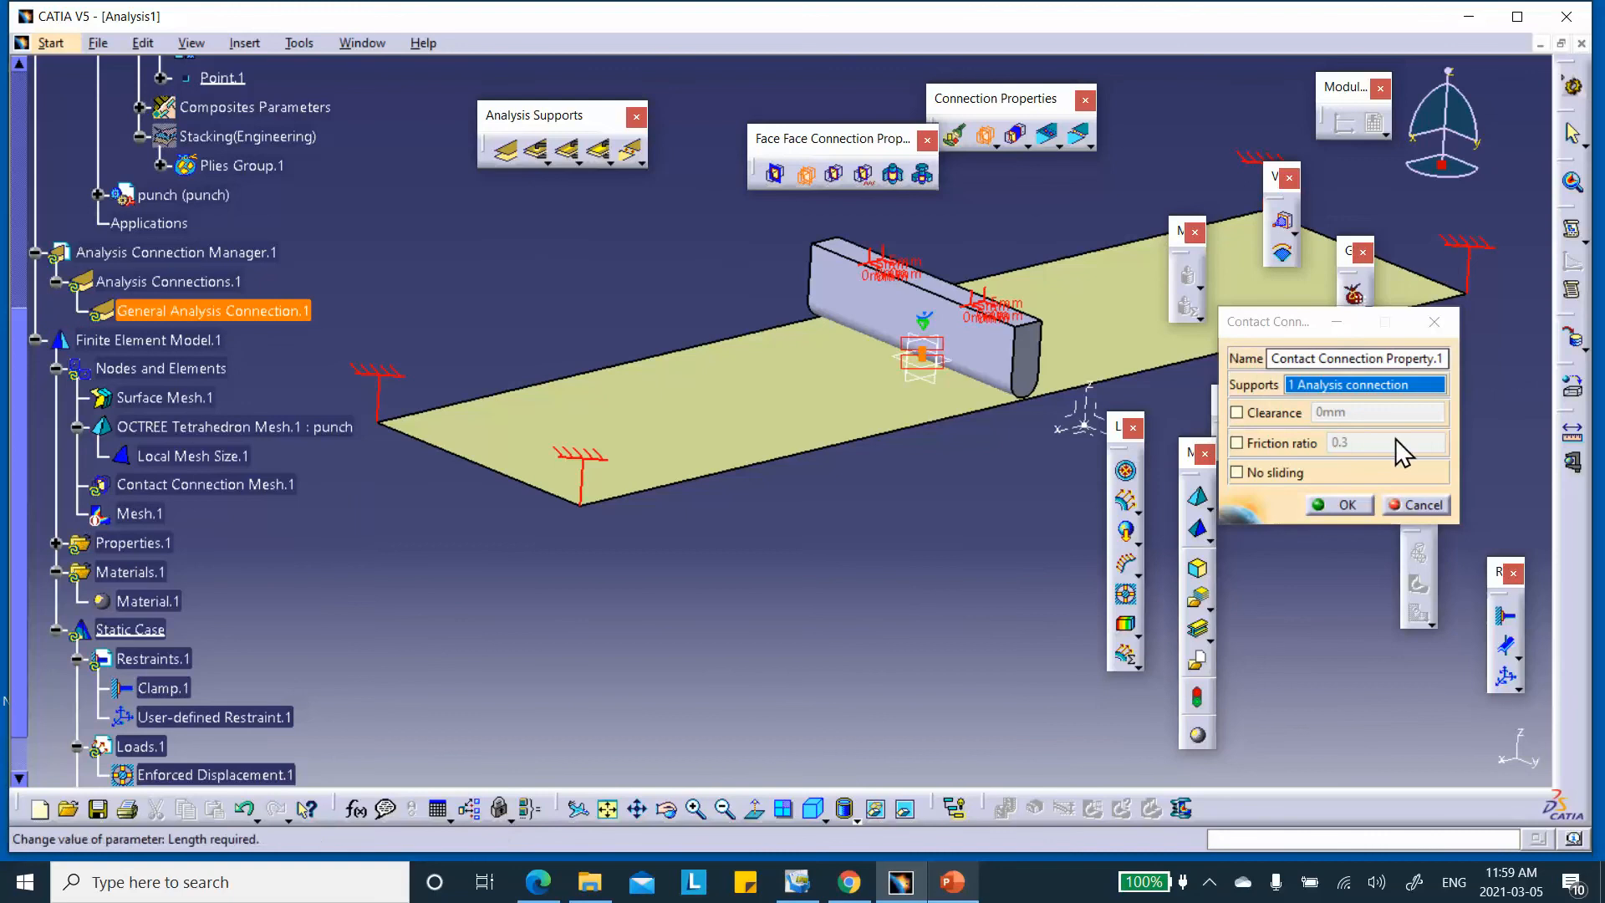
{"action": "left_click", "coordinate": [1341, 504]}
{"action": "middle_click_drag", "start_coordinate": [583, 289], "coordinate": [585, 332]}
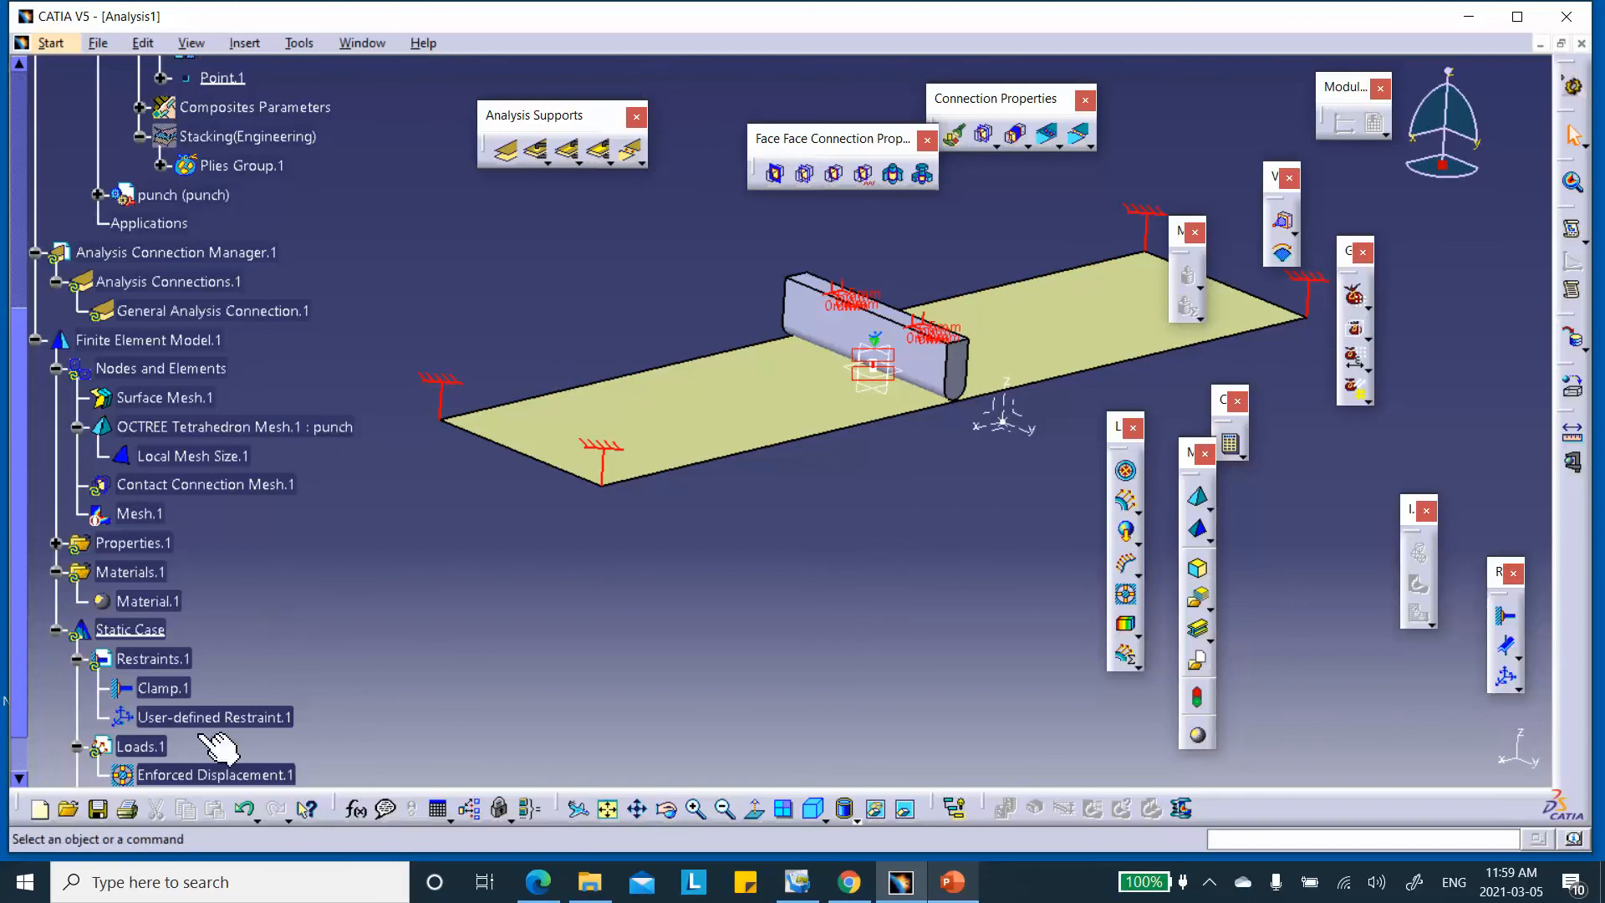
Save the analysis as Analysis1 in the Plain_Woven_Fabric_March_5_2021 folder via Save Management
{"action": "left_click", "coordinate": [99, 810]}
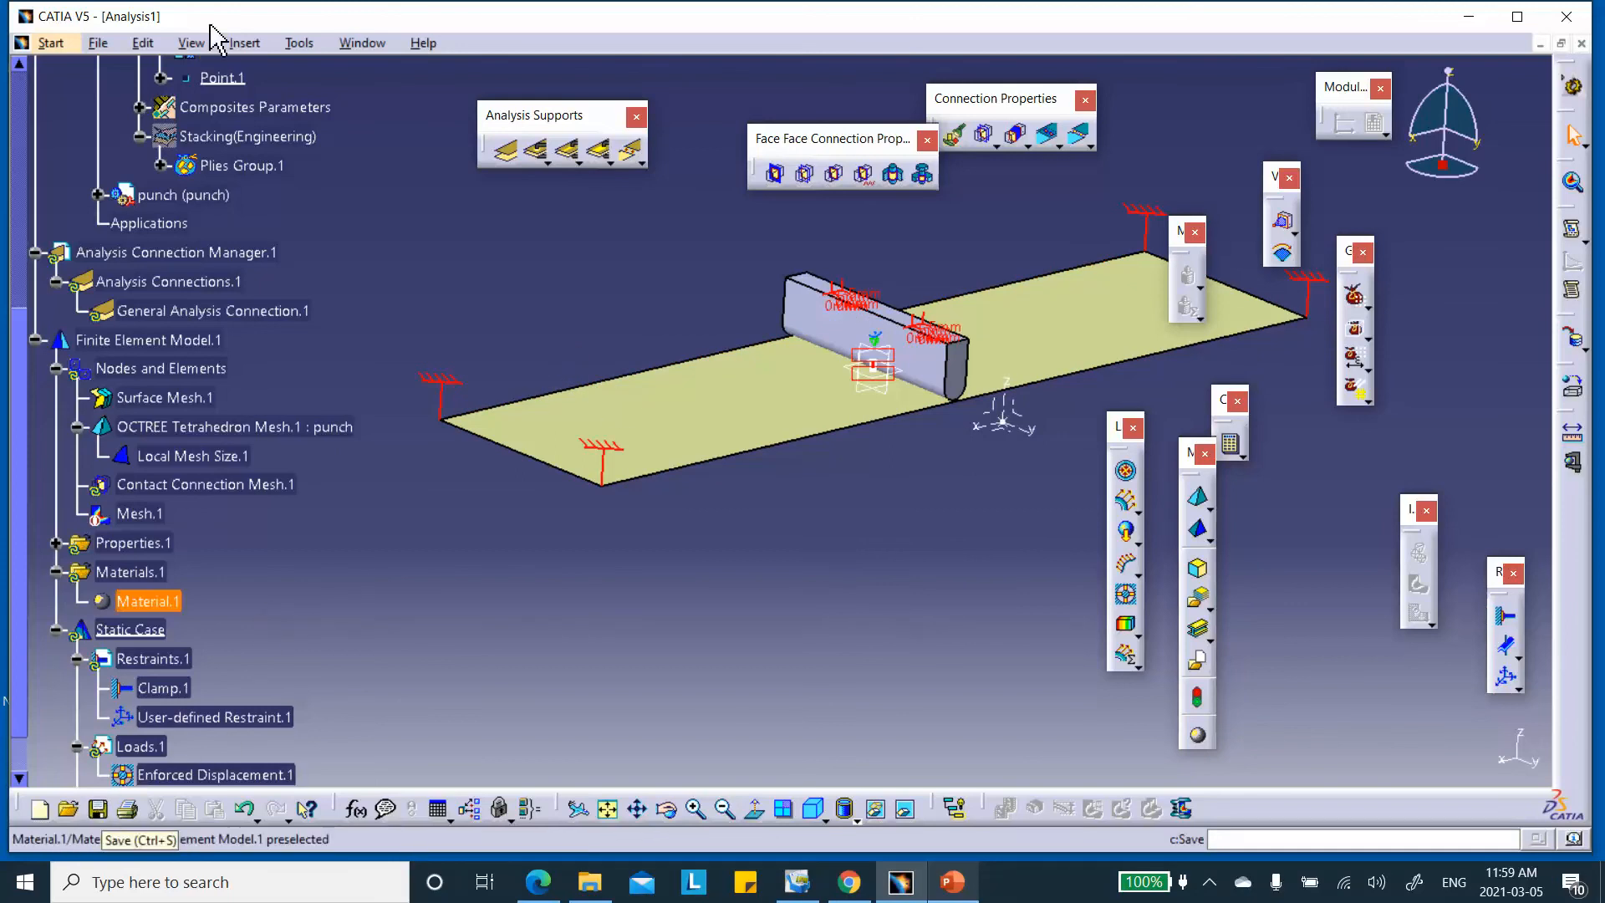
{"action": "left_click", "coordinate": [97, 42]}
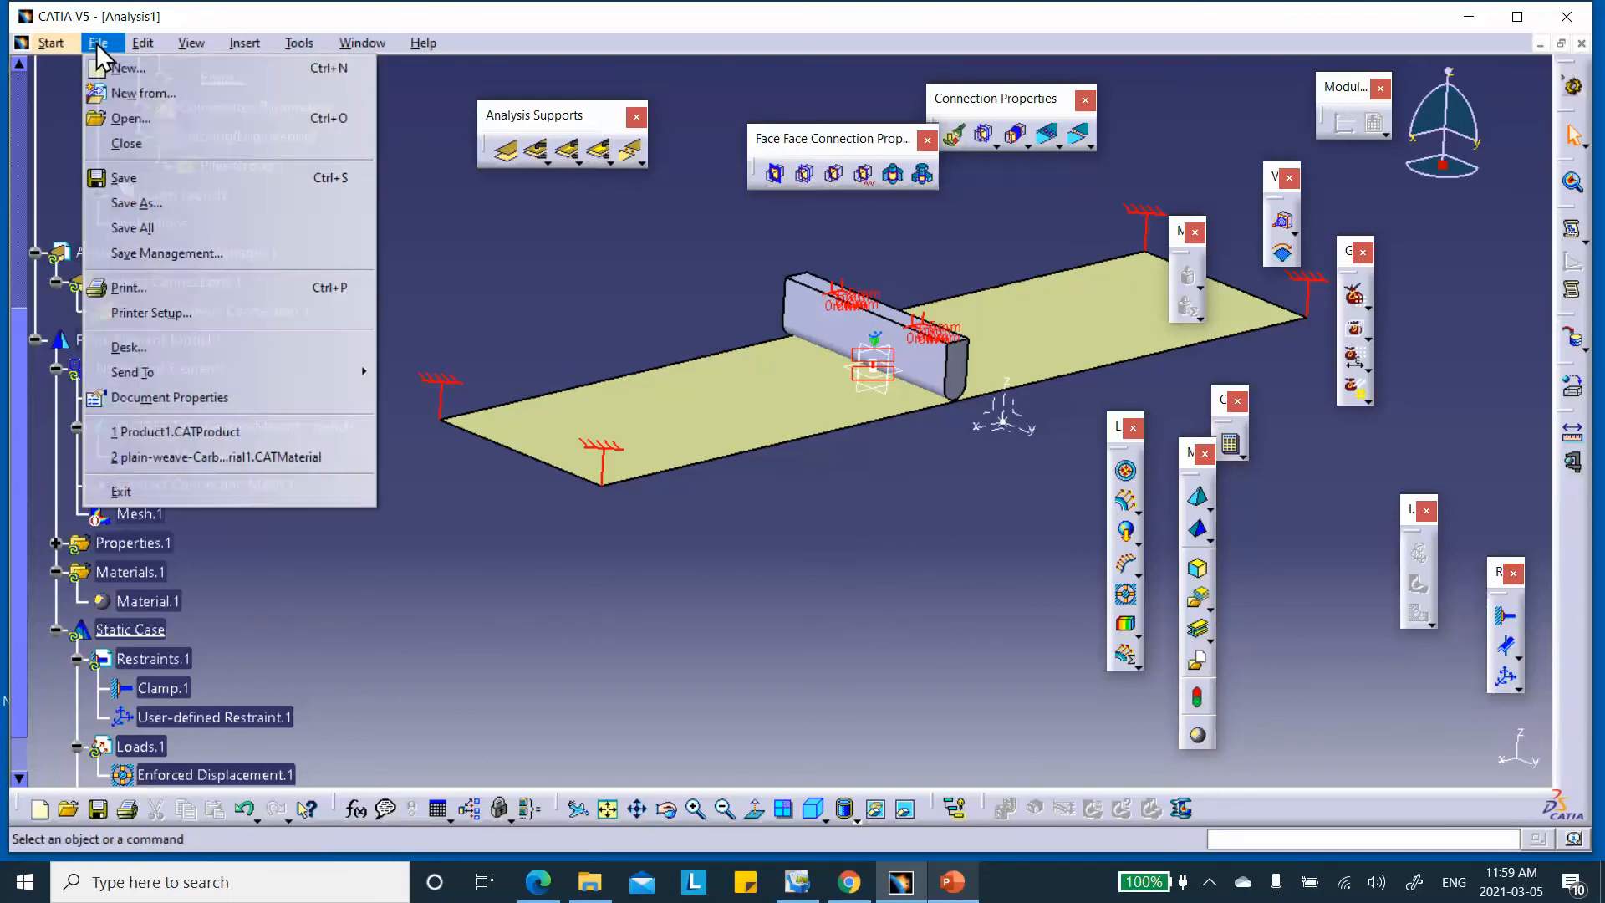
{"action": "left_click", "coordinate": [173, 254]}
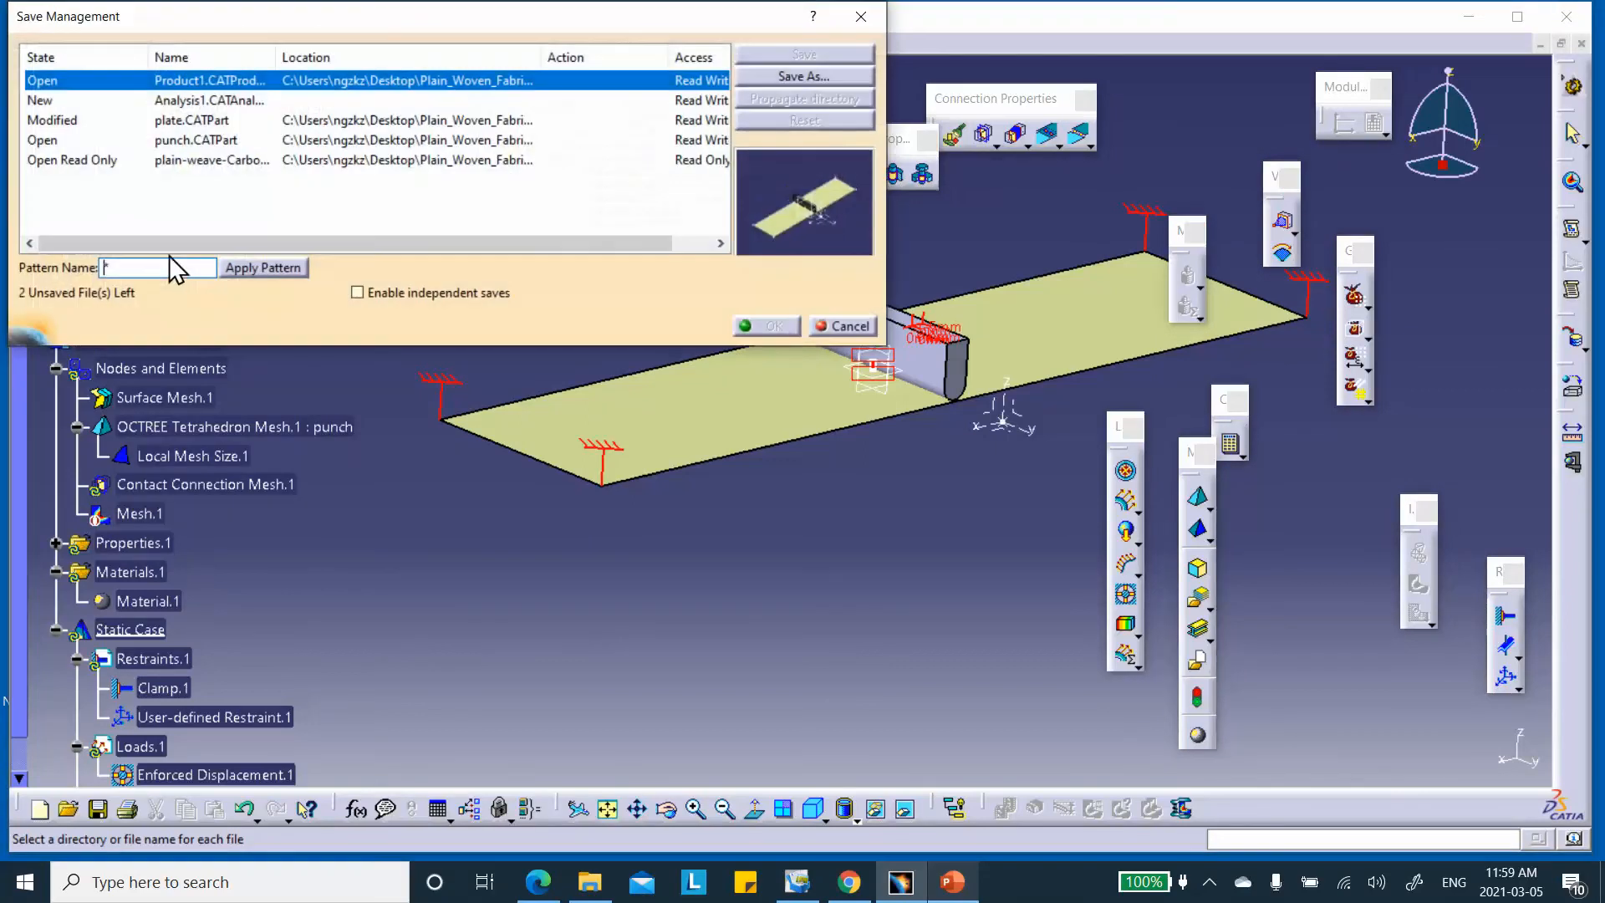
{"action": "left_click", "coordinate": [167, 101]}
{"action": "left_click", "coordinate": [785, 84]}
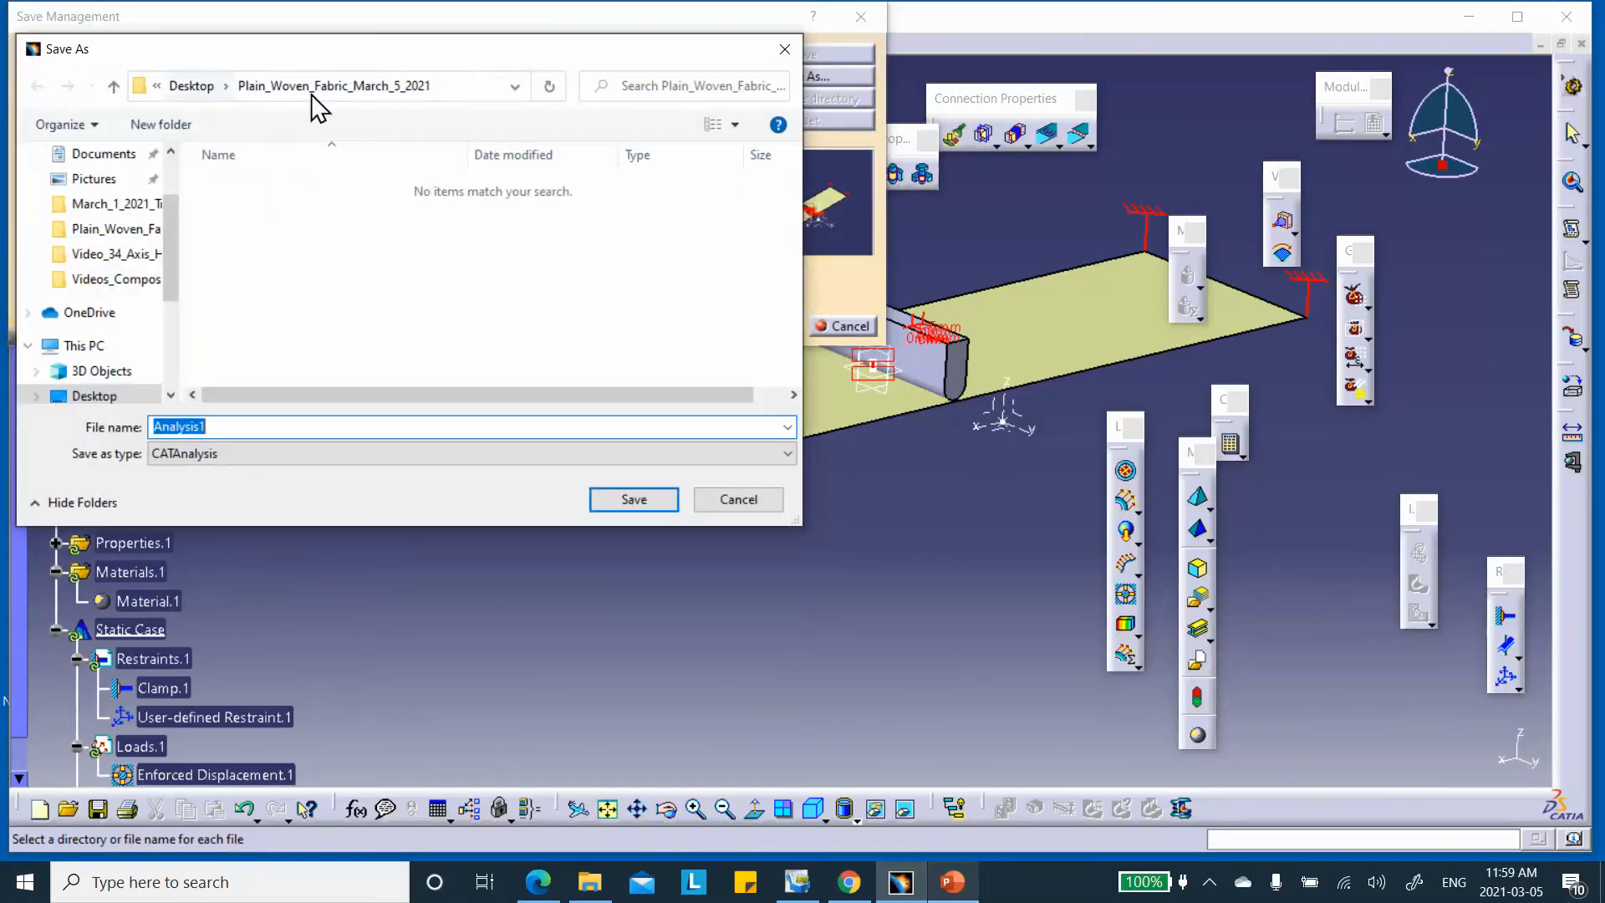
{"action": "left_click", "coordinate": [659, 502]}
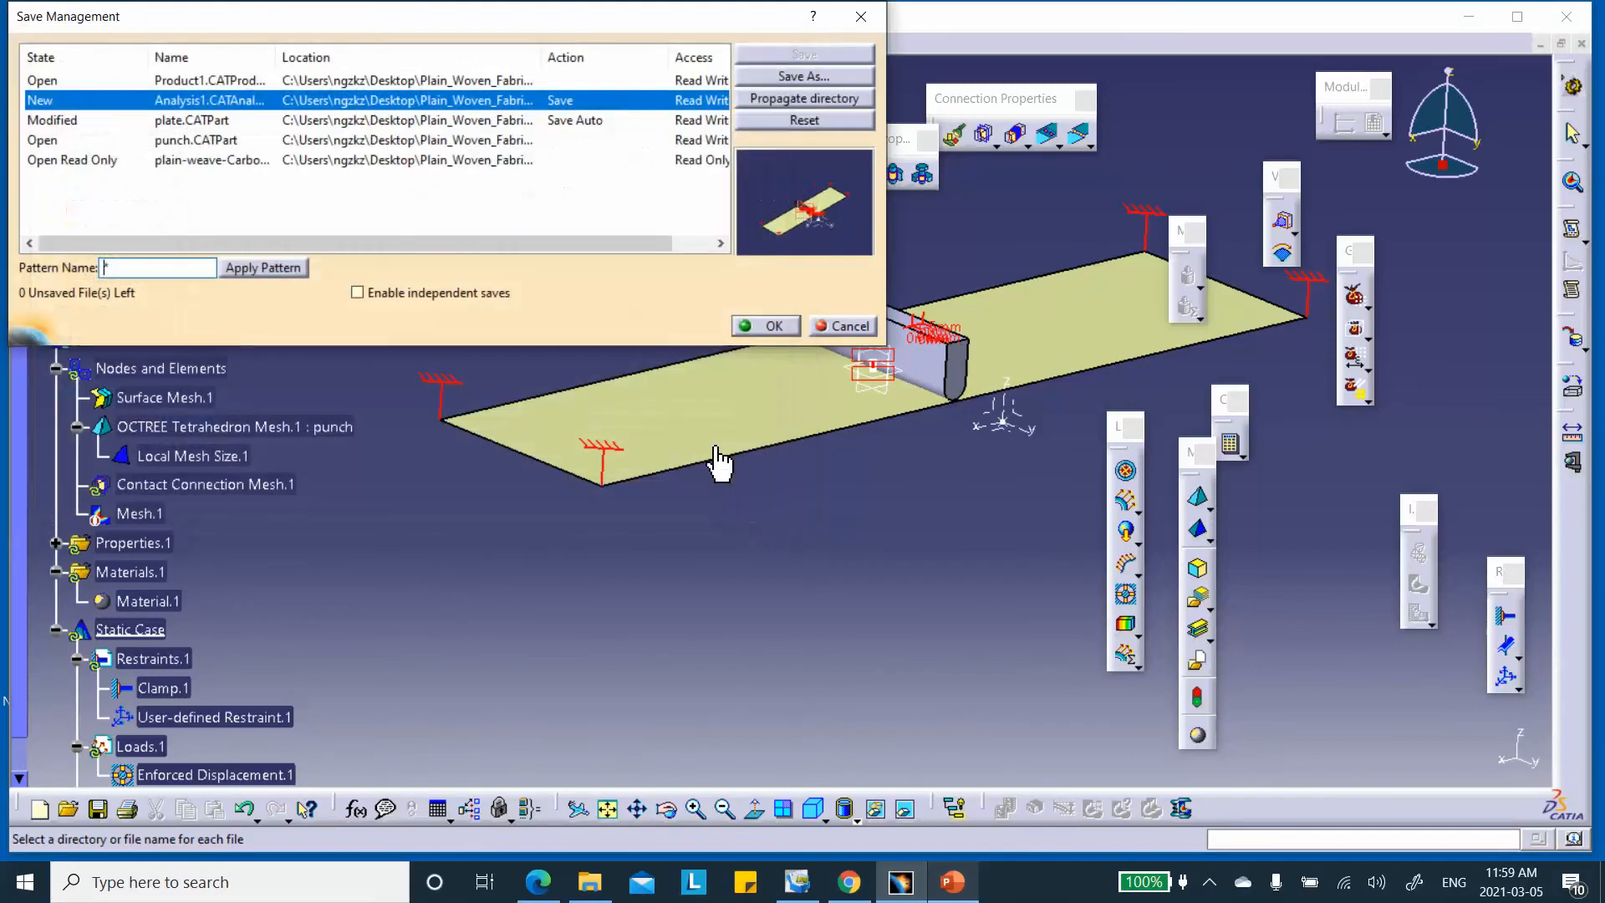
{"action": "left_click", "coordinate": [764, 326]}
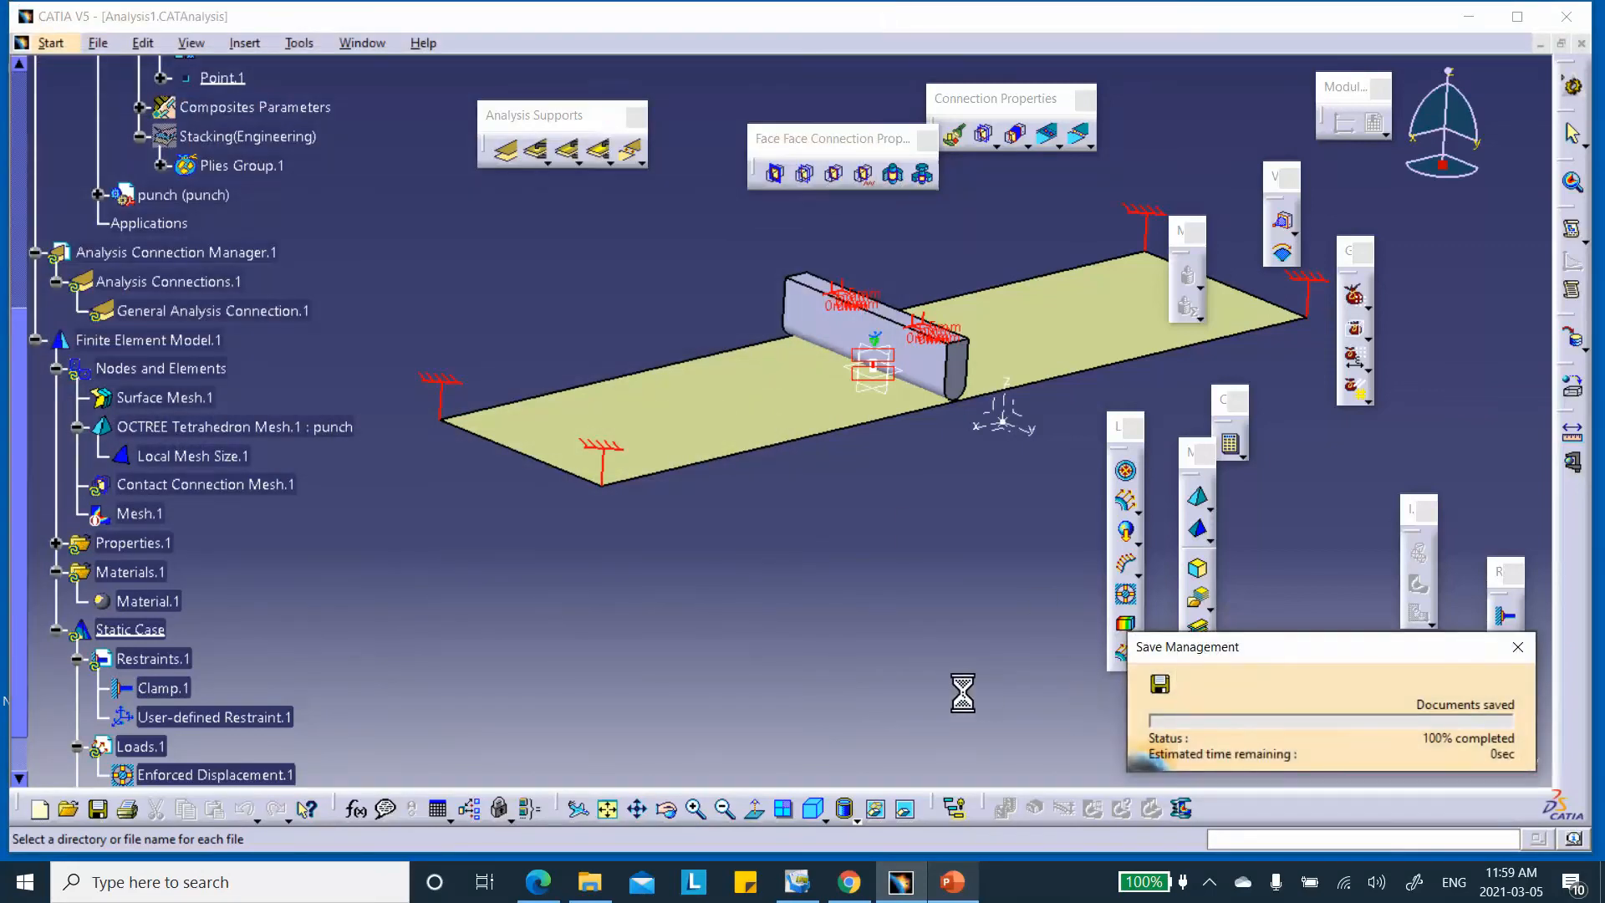
{"action": "middle_click_drag", "start_coordinate": [720, 402], "coordinate": [683, 339]}
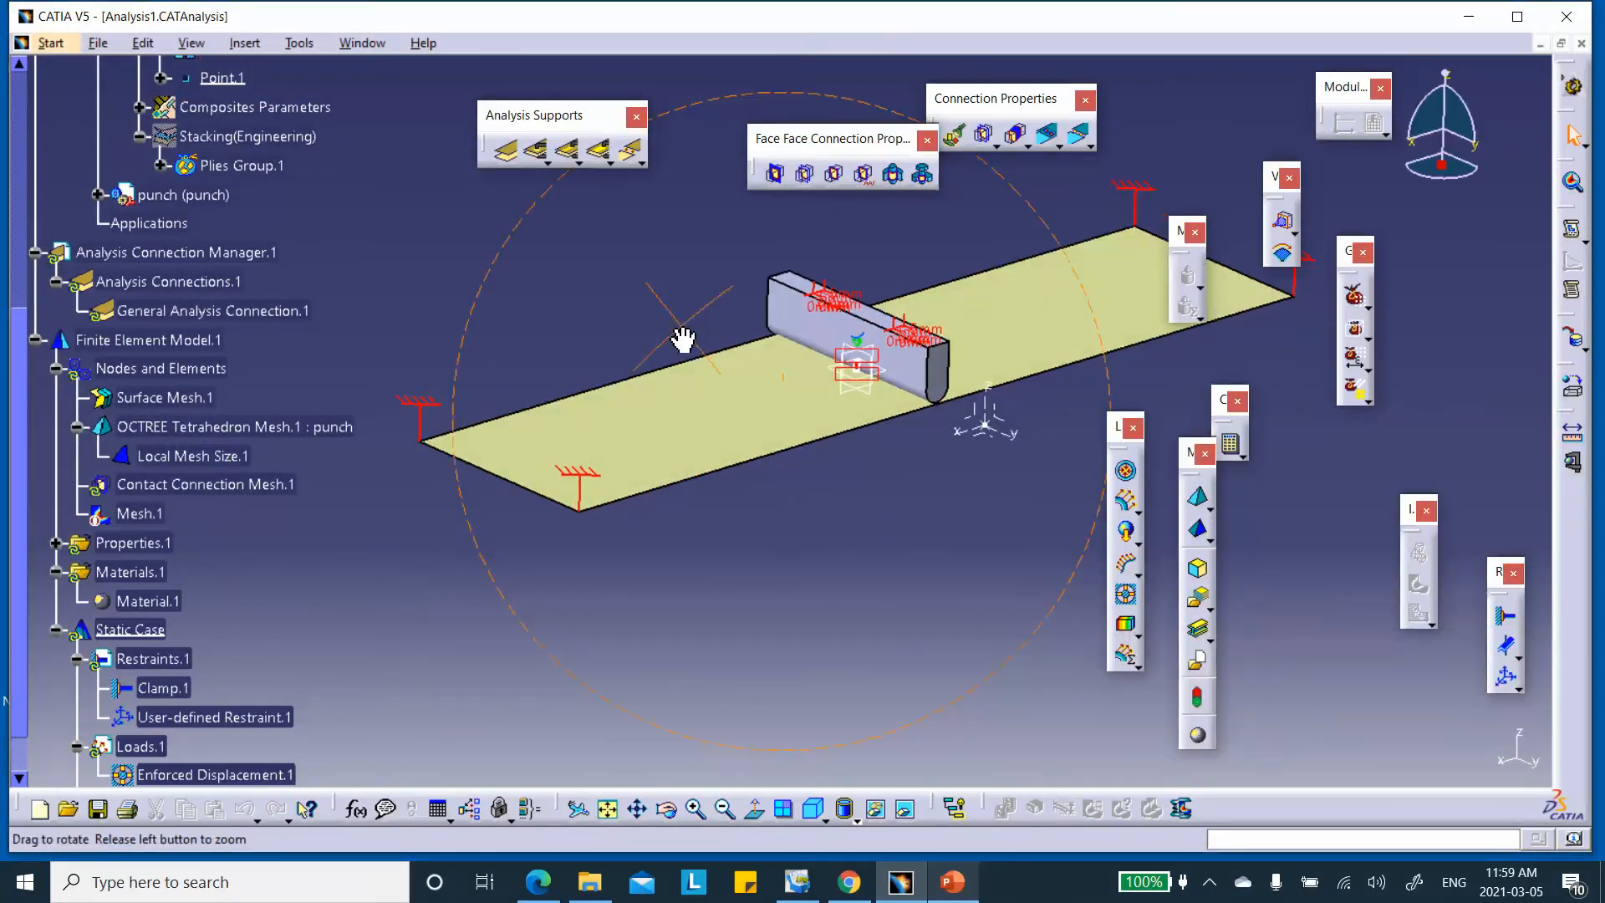
{"action": "middle_click_drag", "start_coordinate": [815, 336], "coordinate": [779, 384]}
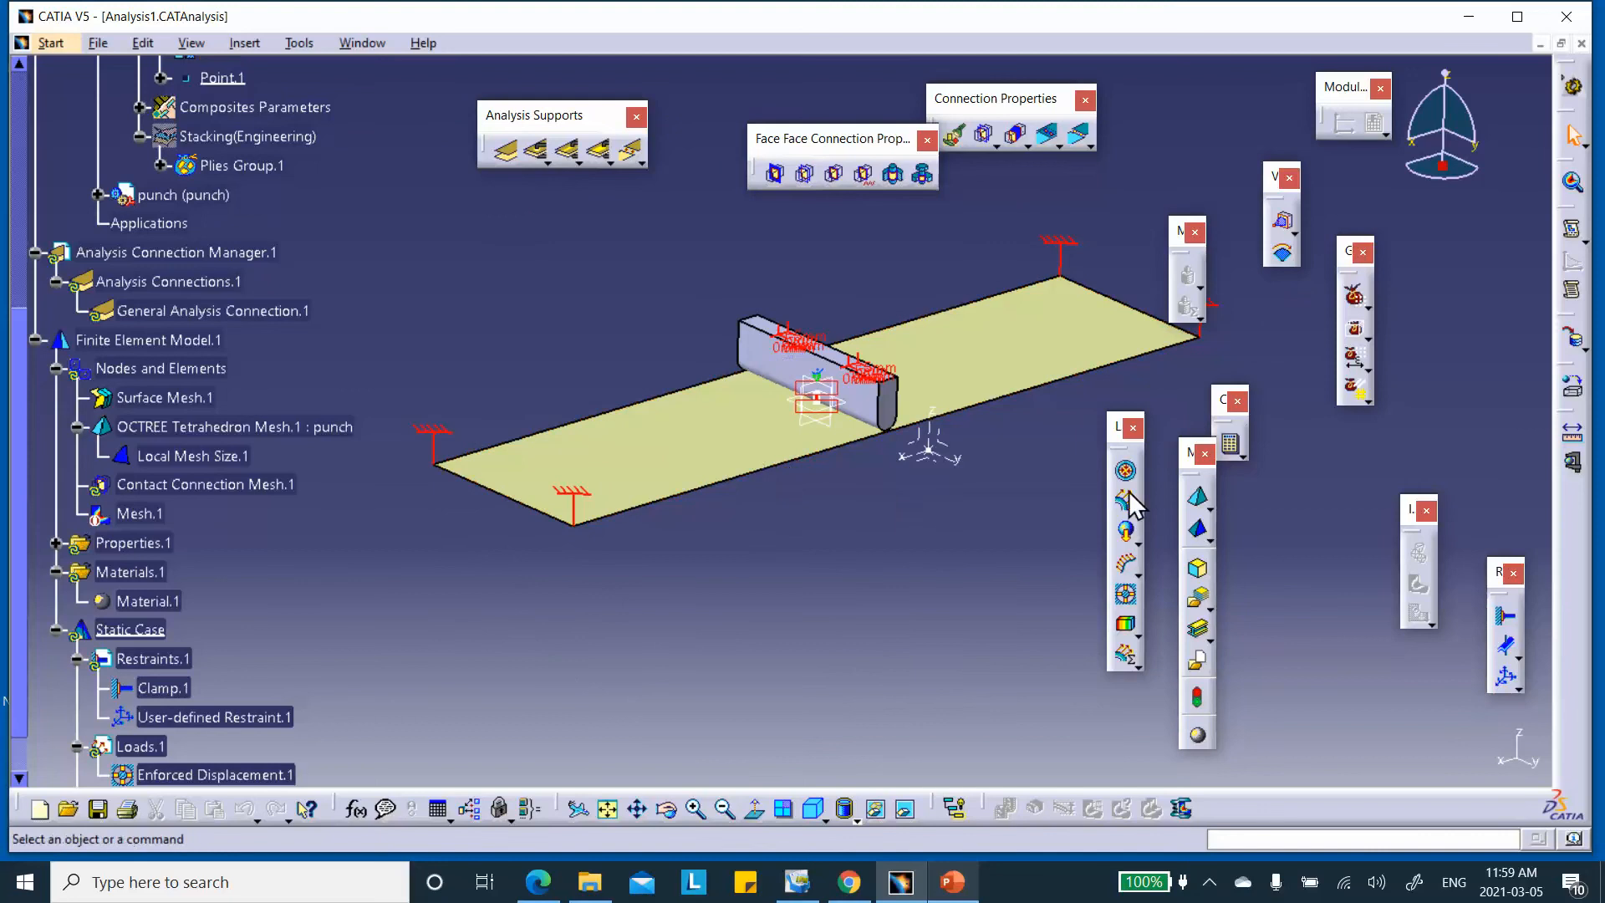
Compute all of the static case, accept the resource estimate, and show the displacement image
{"action": "left_click", "coordinate": [1230, 444]}
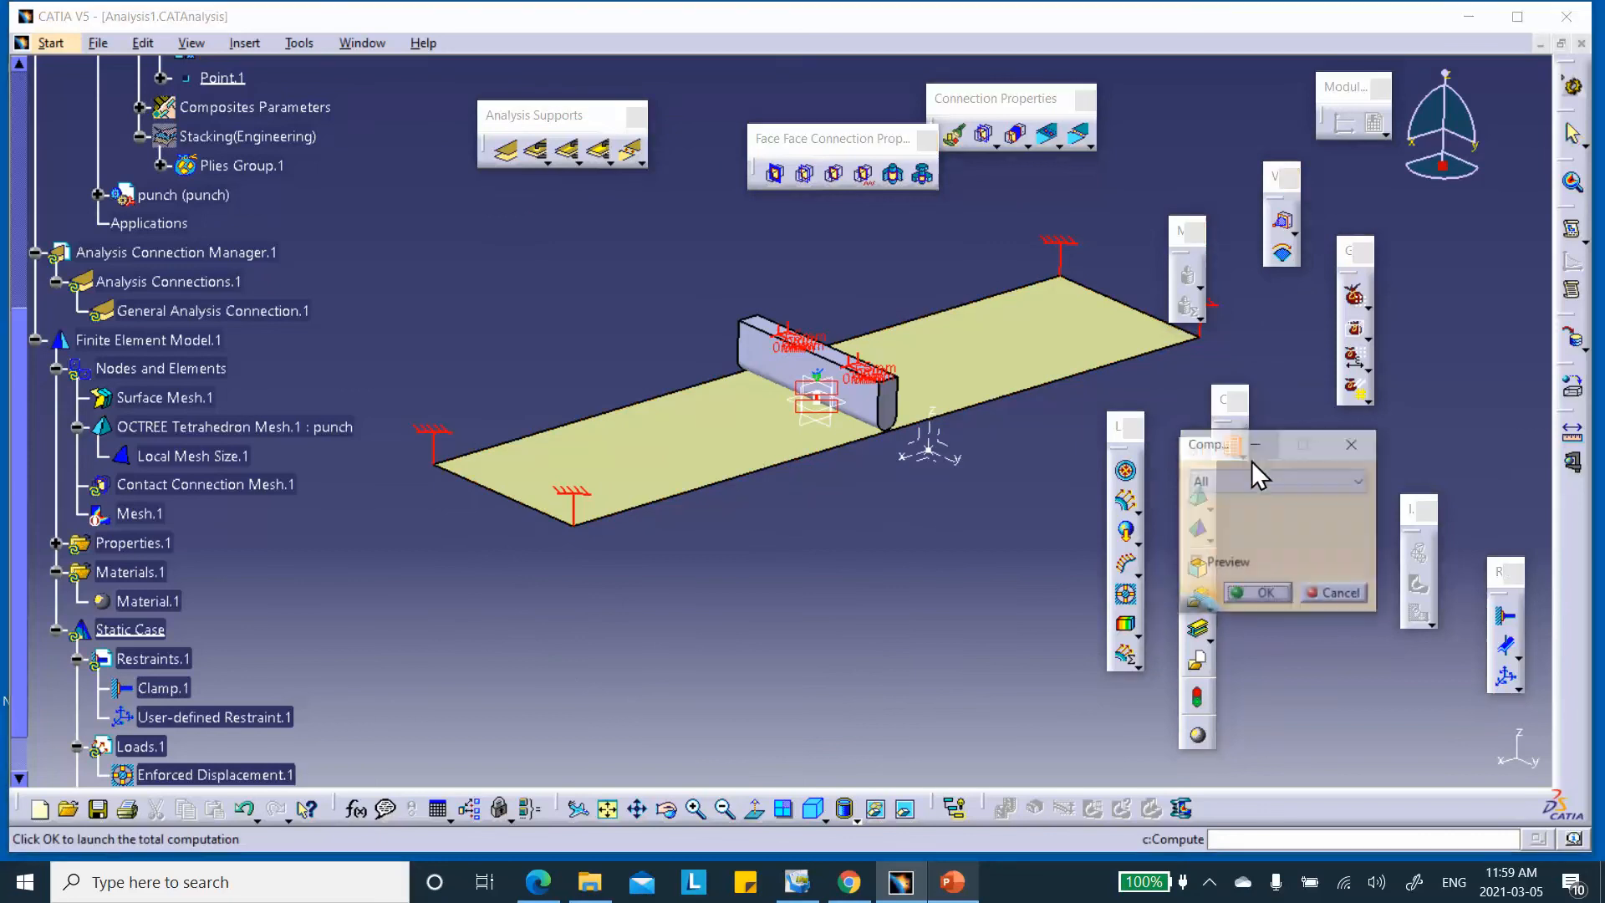
{"action": "left_click", "coordinate": [1266, 594]}
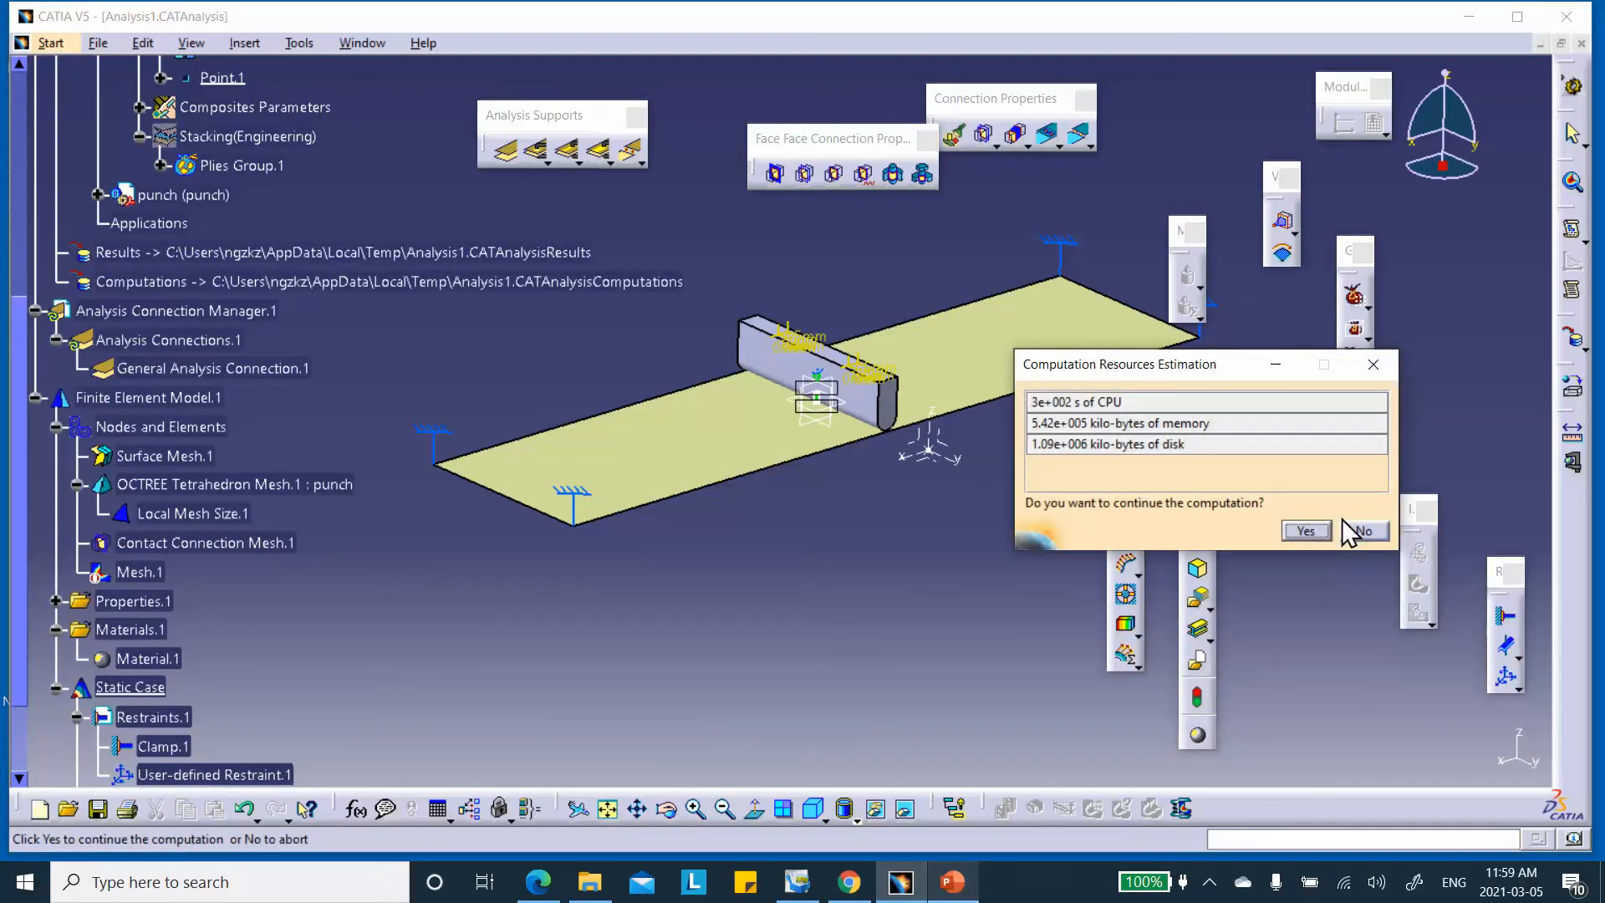
{"action": "left_click", "coordinate": [1302, 531]}
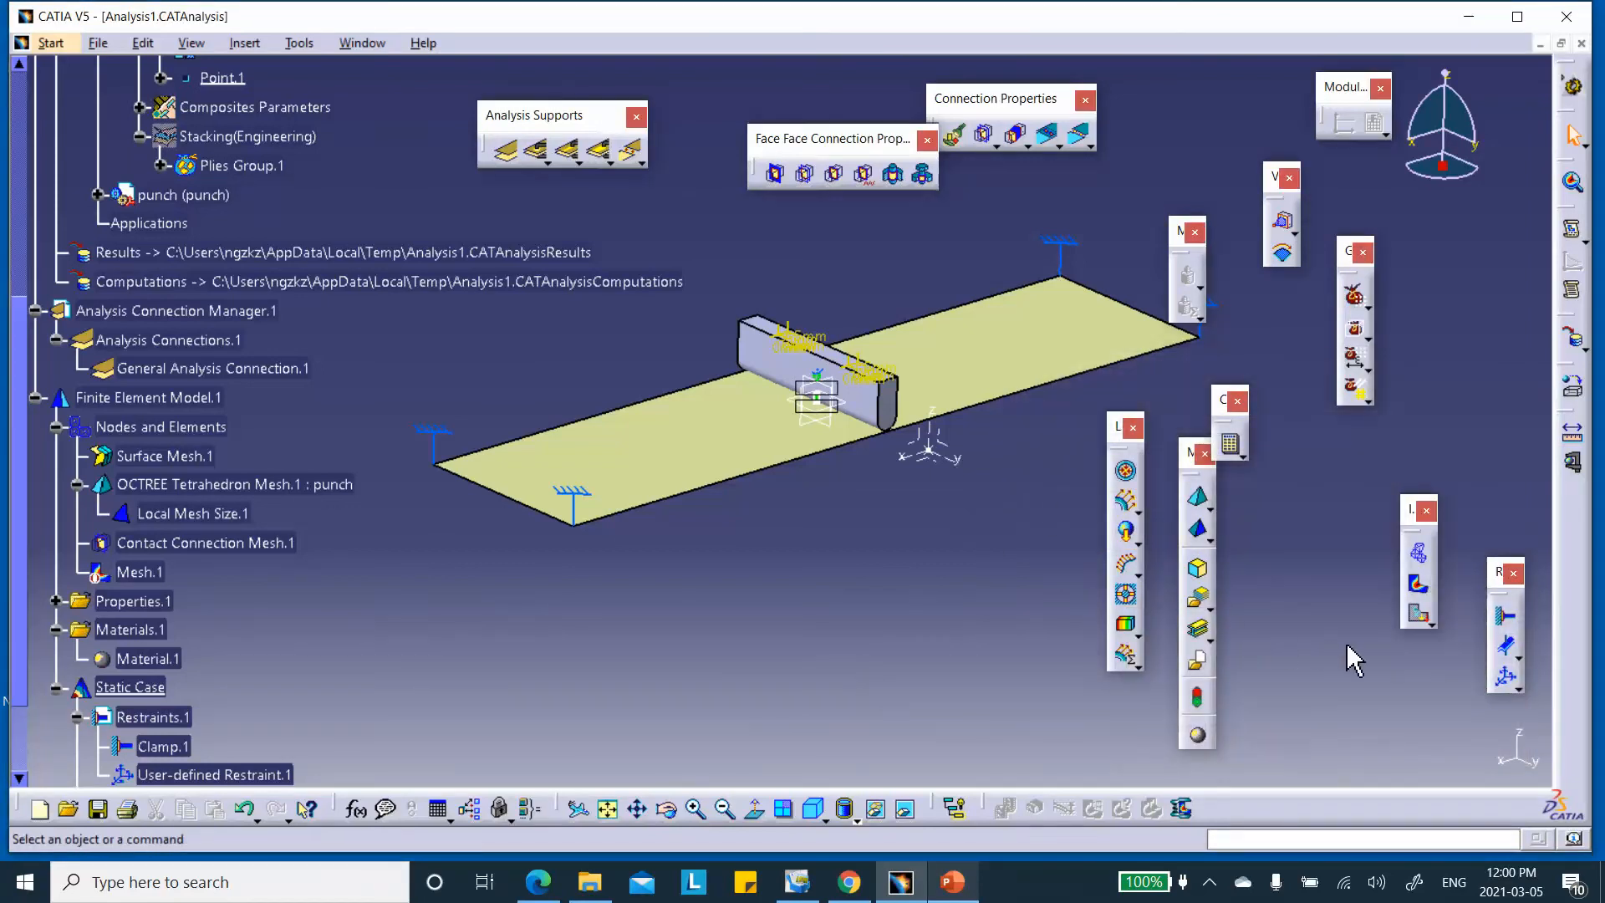
{"action": "left_click", "coordinate": [1421, 619]}
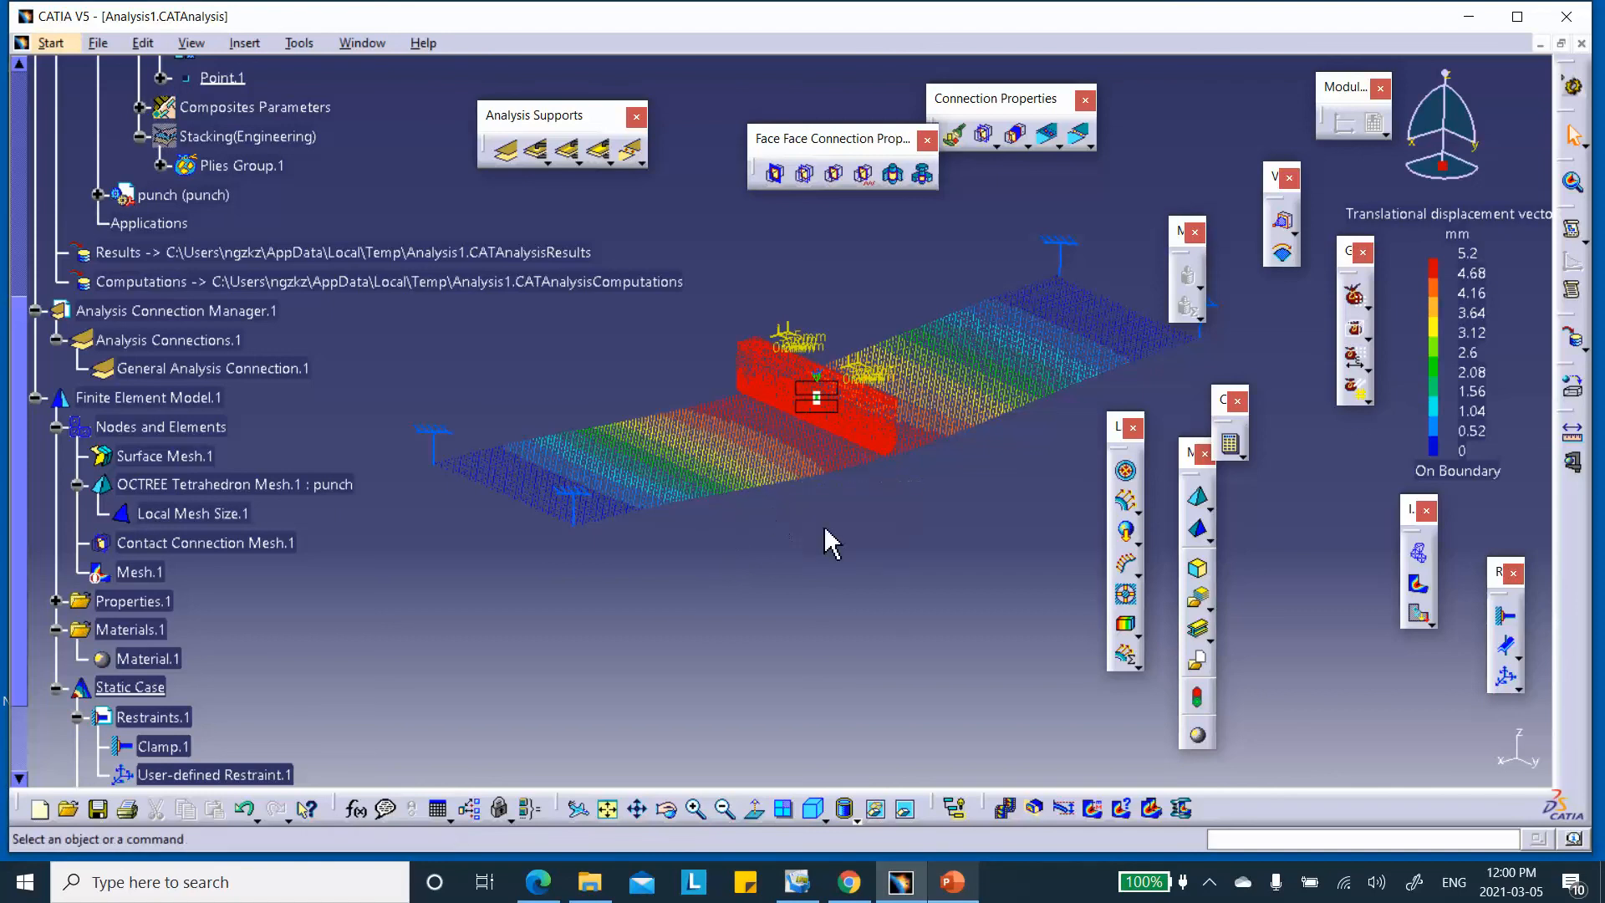
Set the displacement image to show averaged iso contours of the norm
{"action": "double_click", "coordinate": [661, 448]}
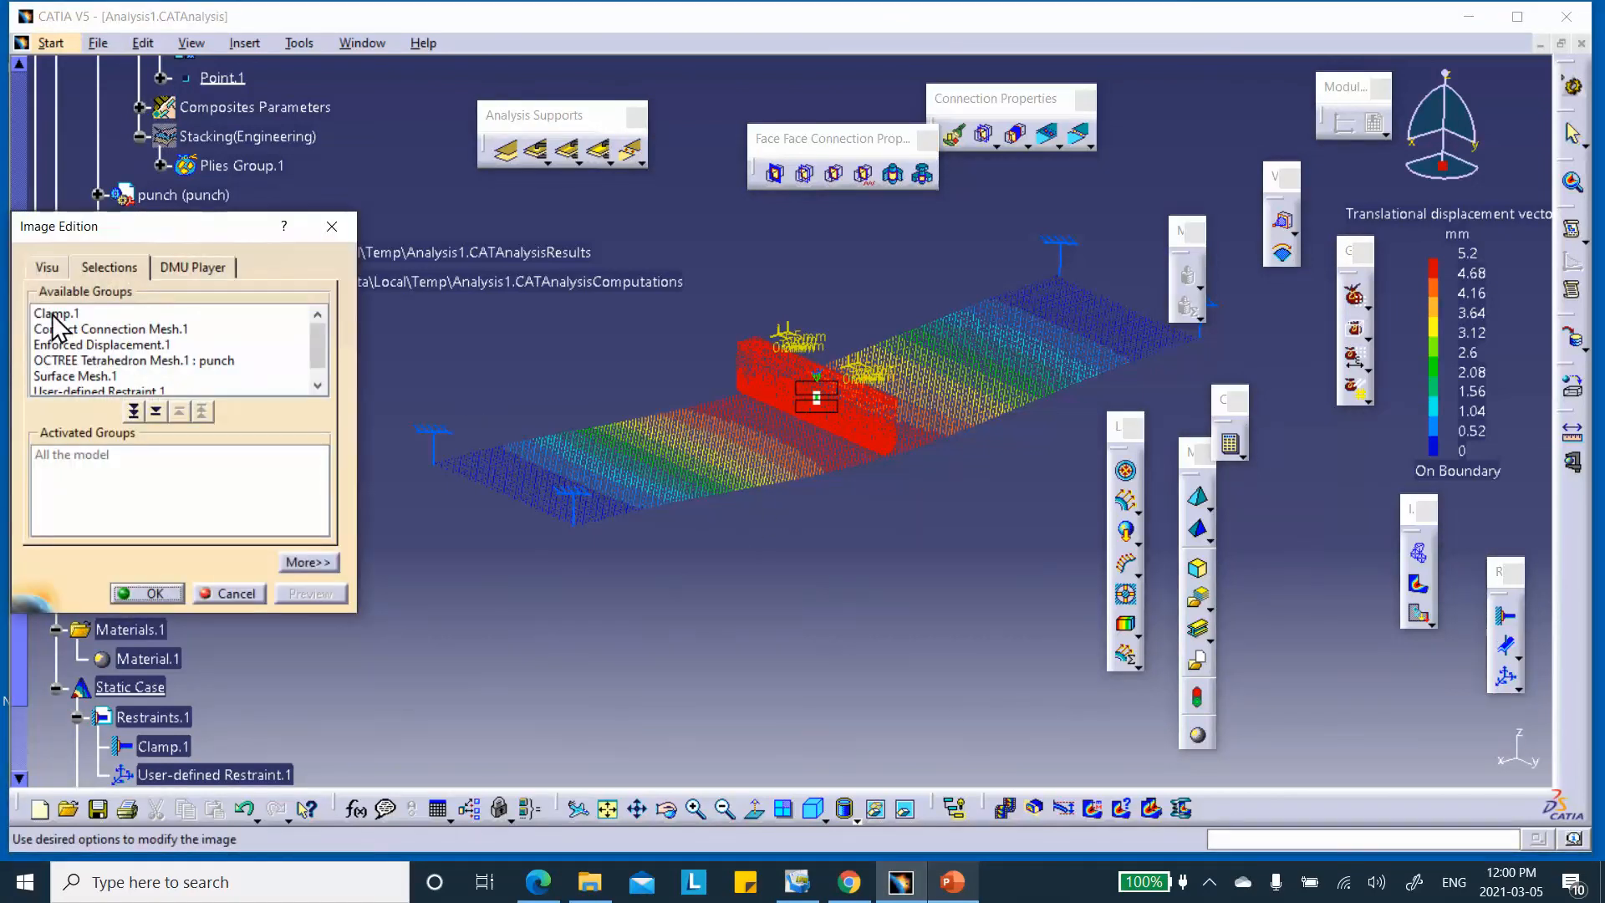
{"action": "left_click", "coordinate": [48, 273]}
{"action": "left_click", "coordinate": [63, 336]}
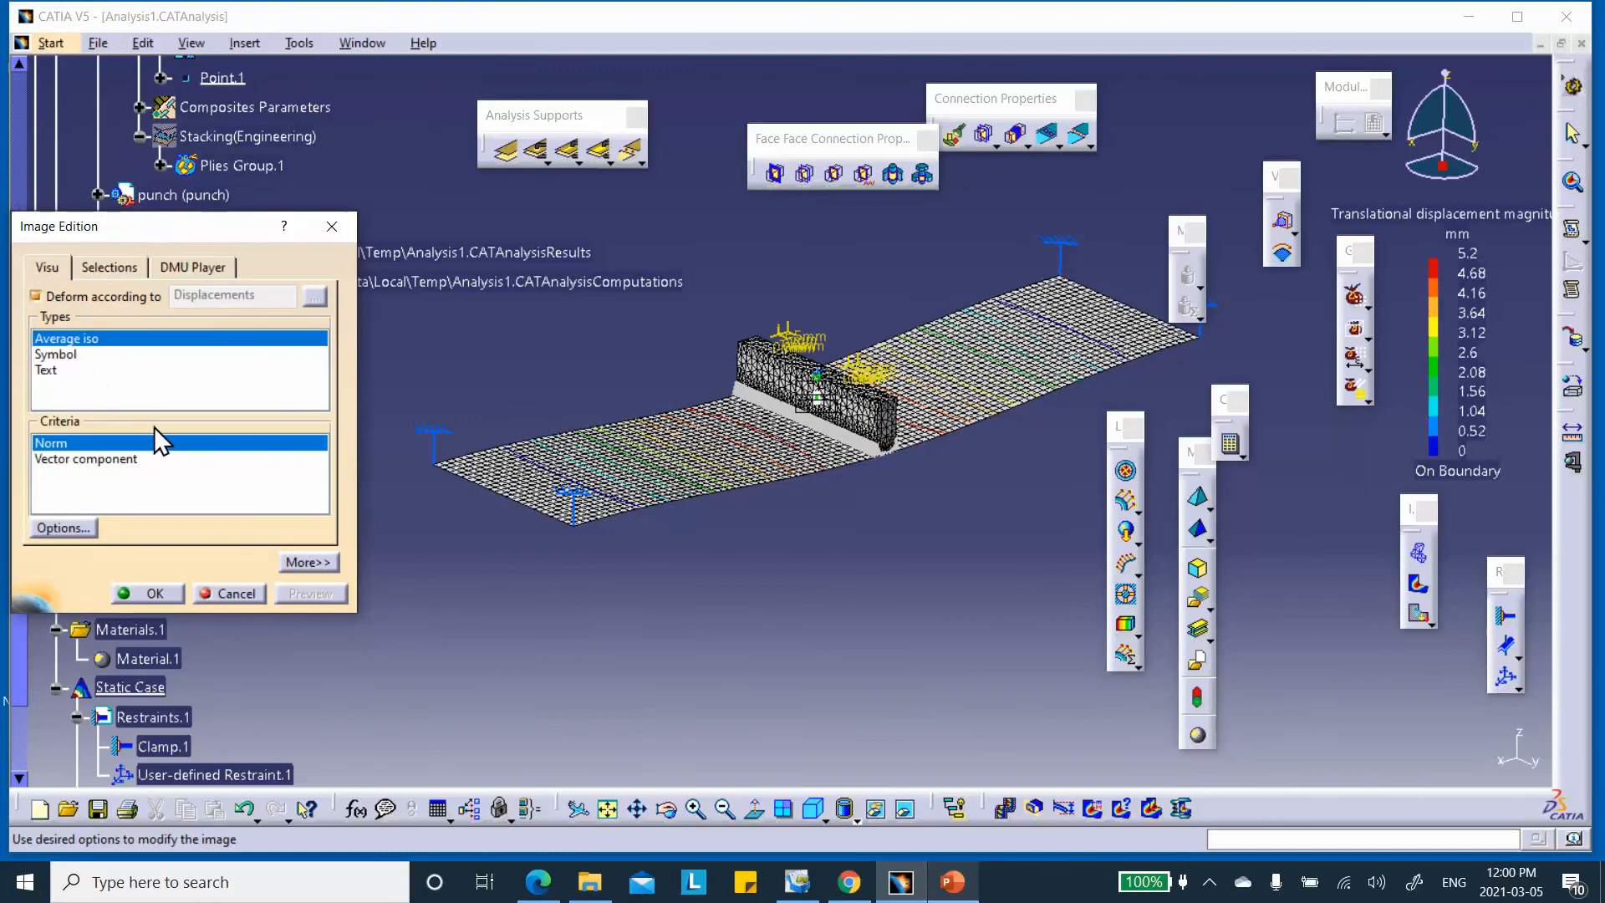
{"action": "left_click", "coordinate": [165, 599]}
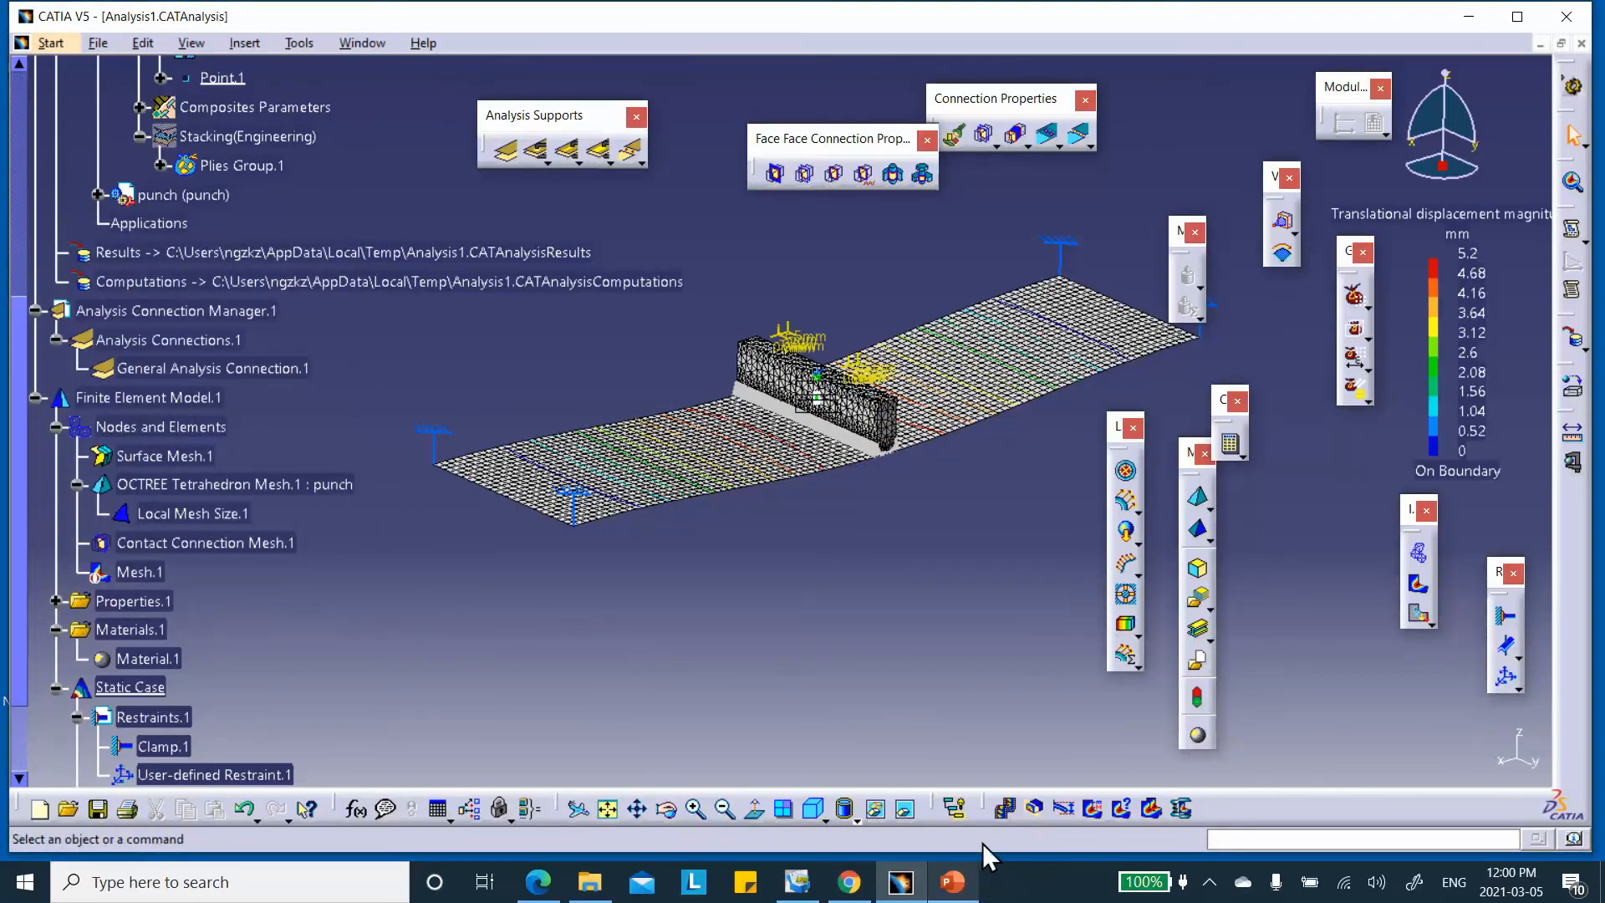
{"action": "left_click", "coordinate": [857, 820]}
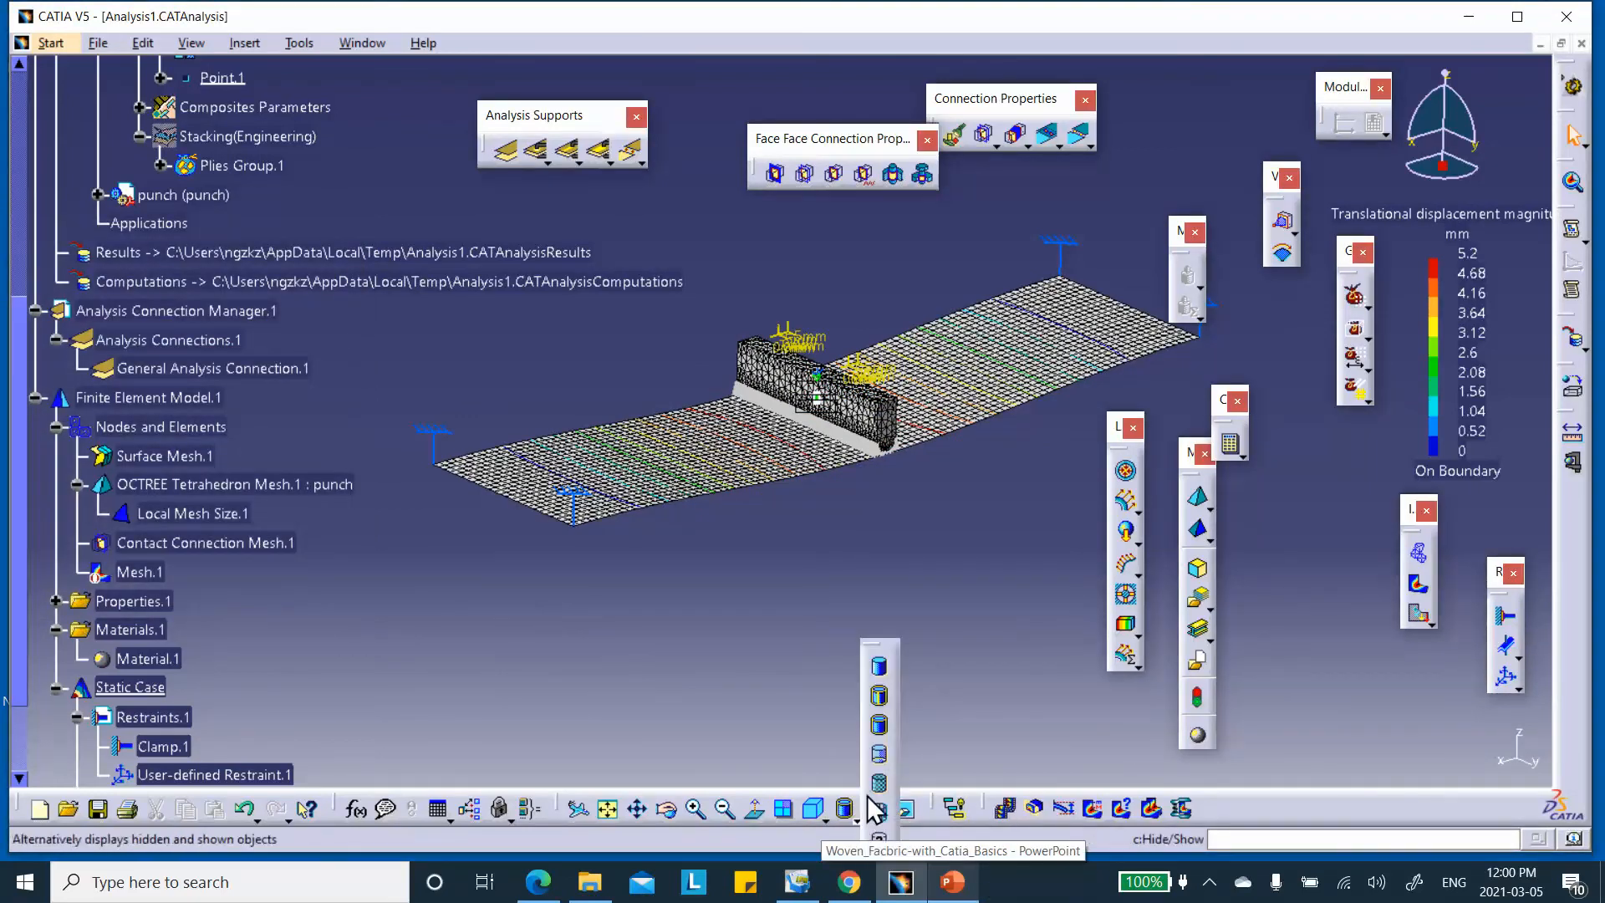
{"action": "middle_click_drag", "start_coordinate": [890, 568], "coordinate": [873, 443]}
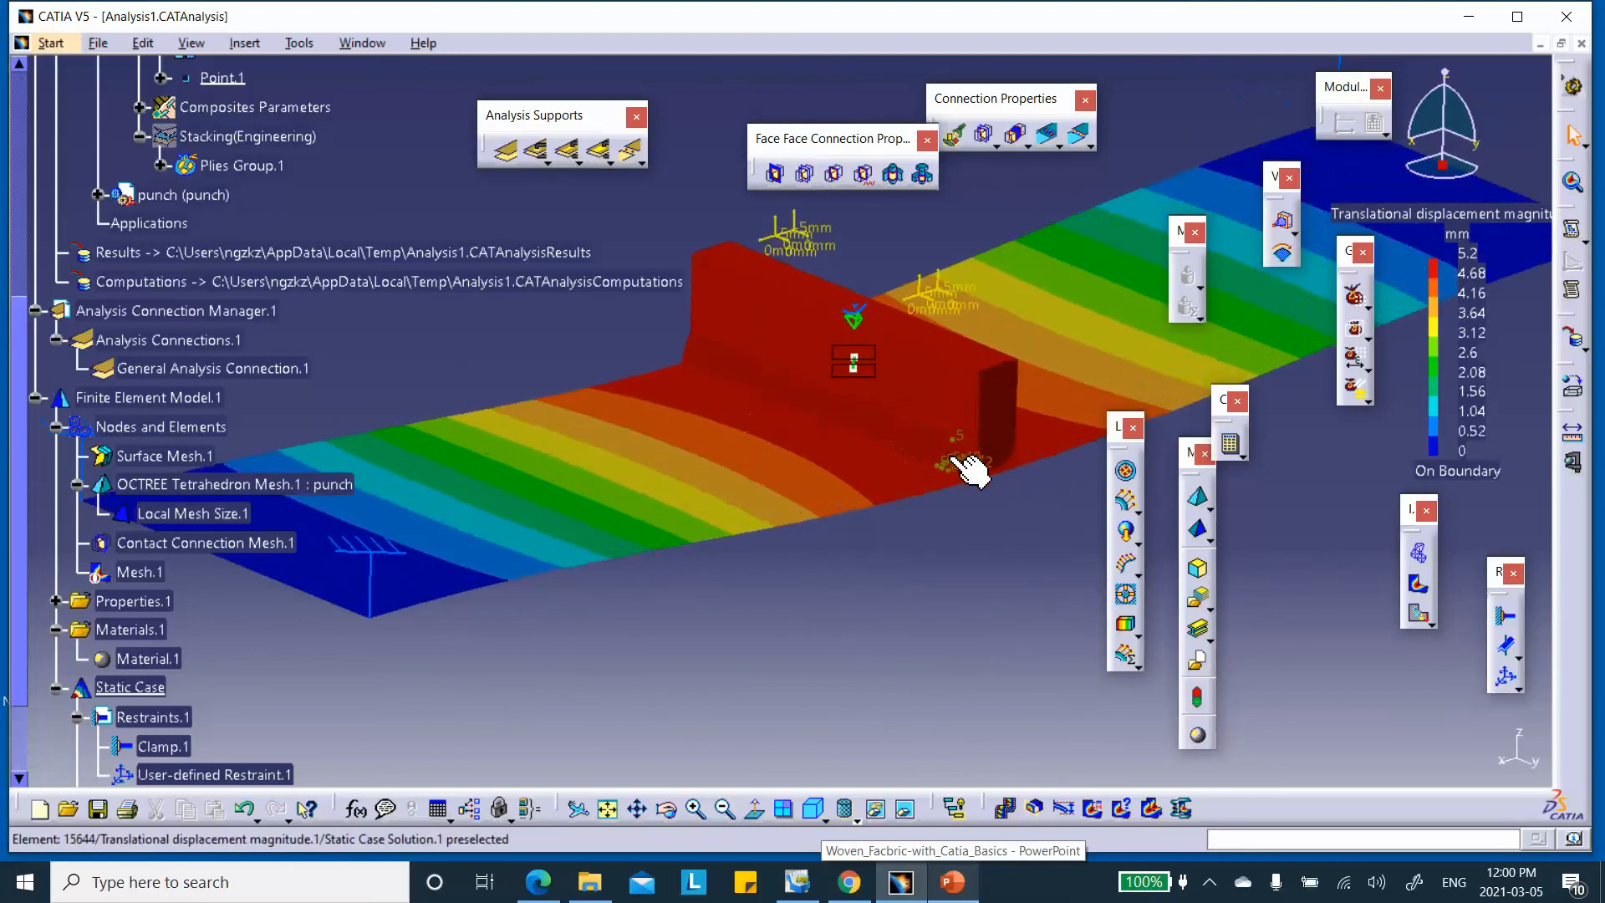
{"action": "middle_click_drag", "start_coordinate": [594, 448], "coordinate": [573, 499]}
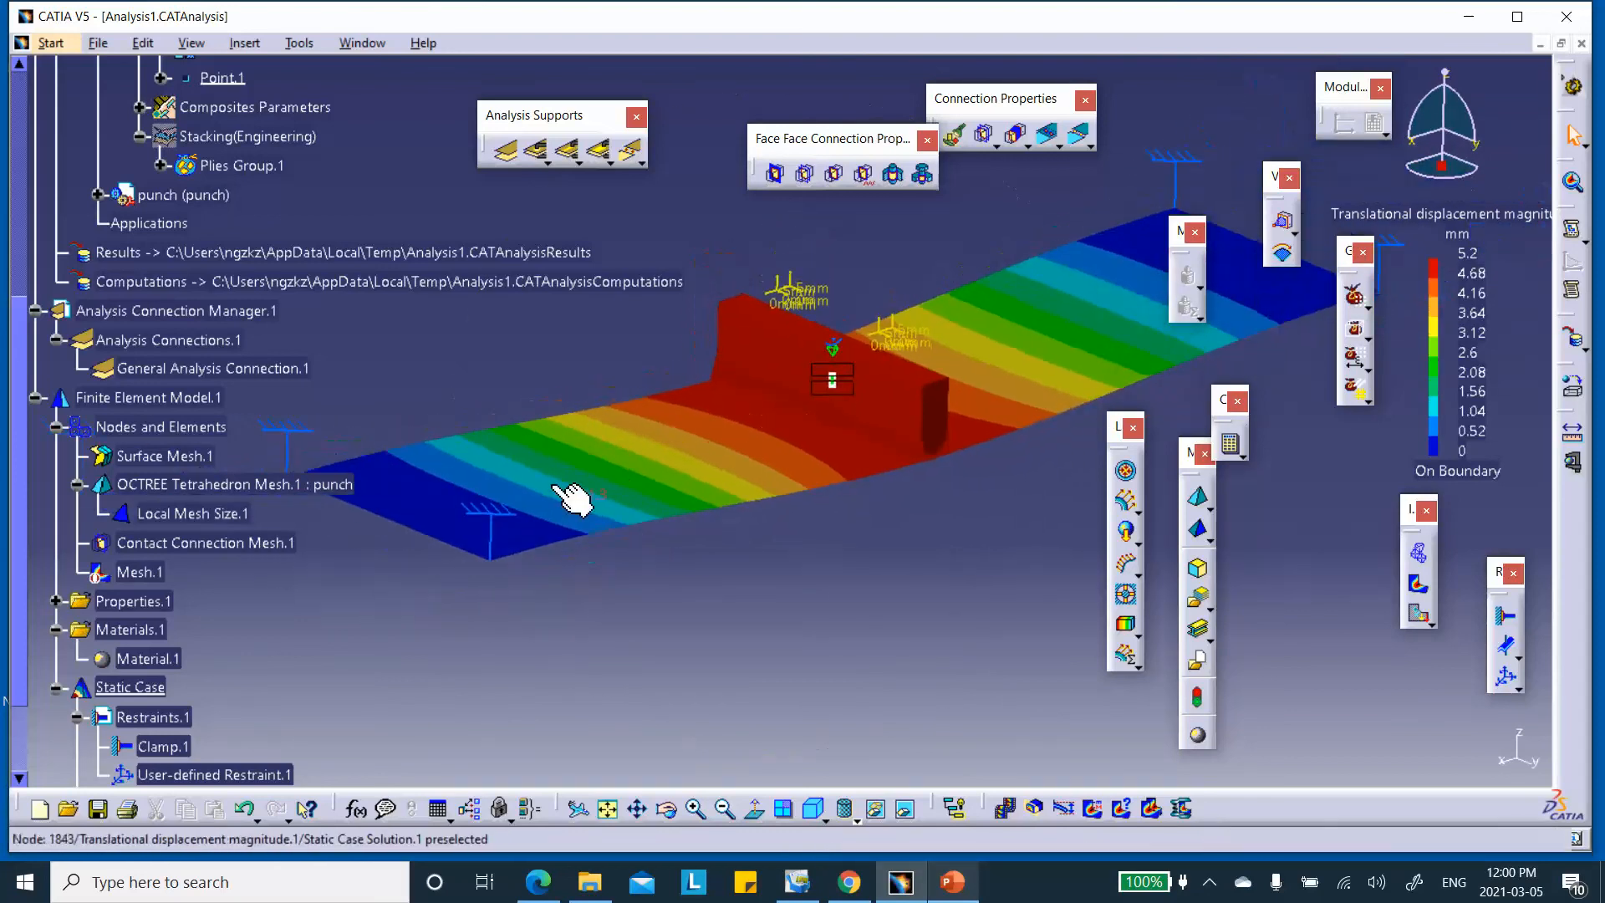
Display the displacement results on the punch mesh and Surface Mesh.1
{"action": "double_click", "coordinate": [575, 464]}
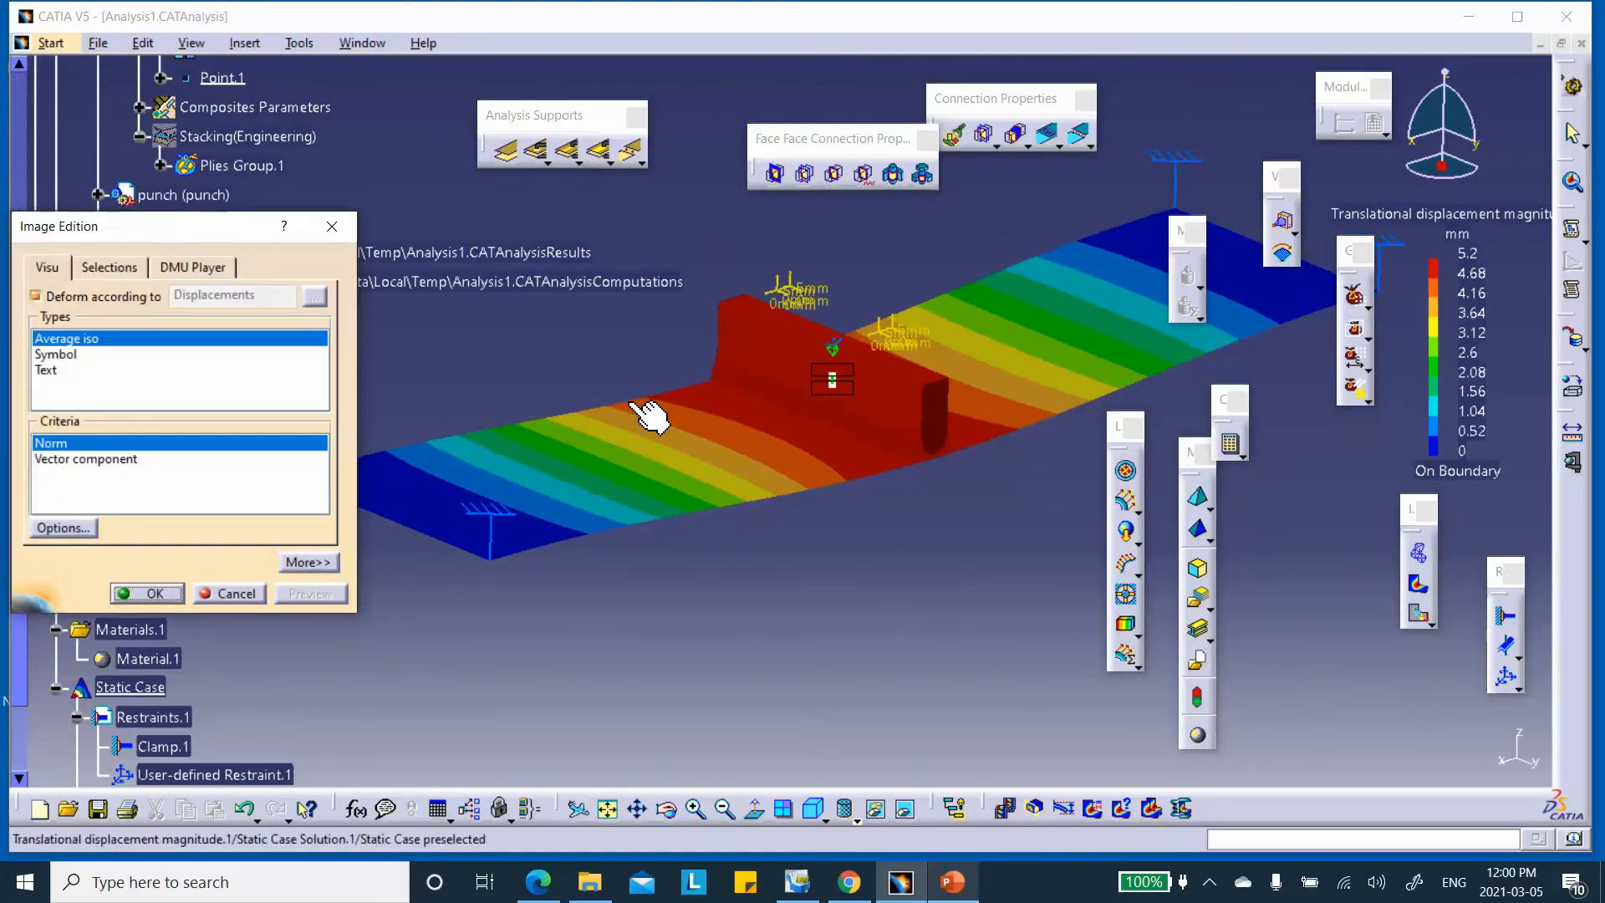
{"action": "middle_click_drag", "start_coordinate": [699, 423], "coordinate": [804, 428]}
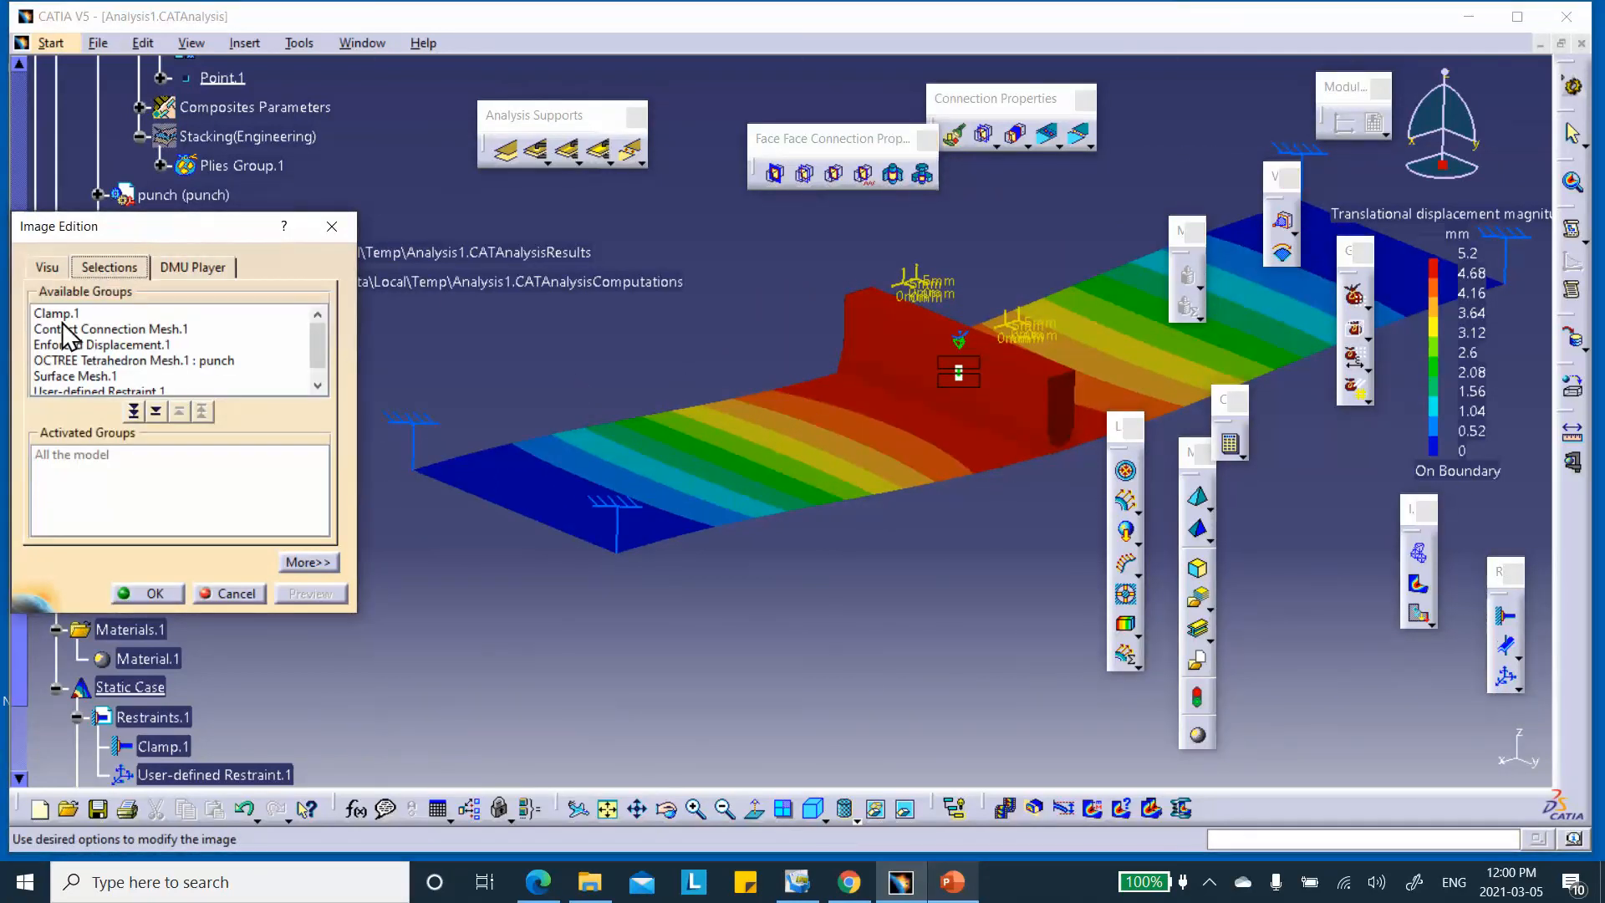
{"action": "double_click", "coordinate": [107, 359]}
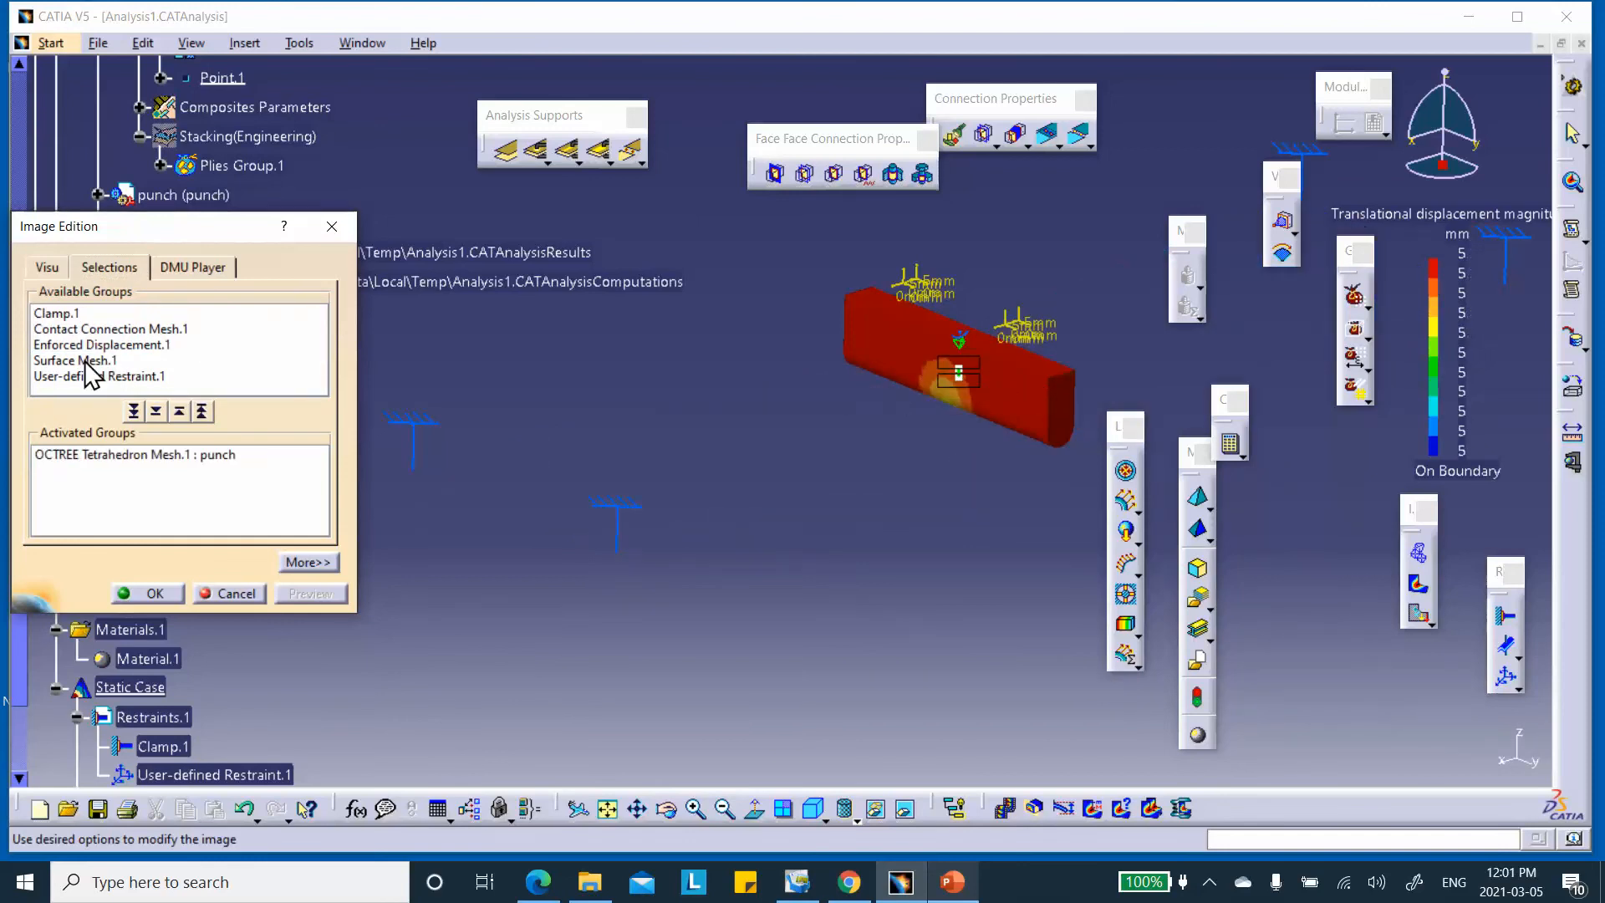
{"action": "double_click", "coordinate": [71, 361]}
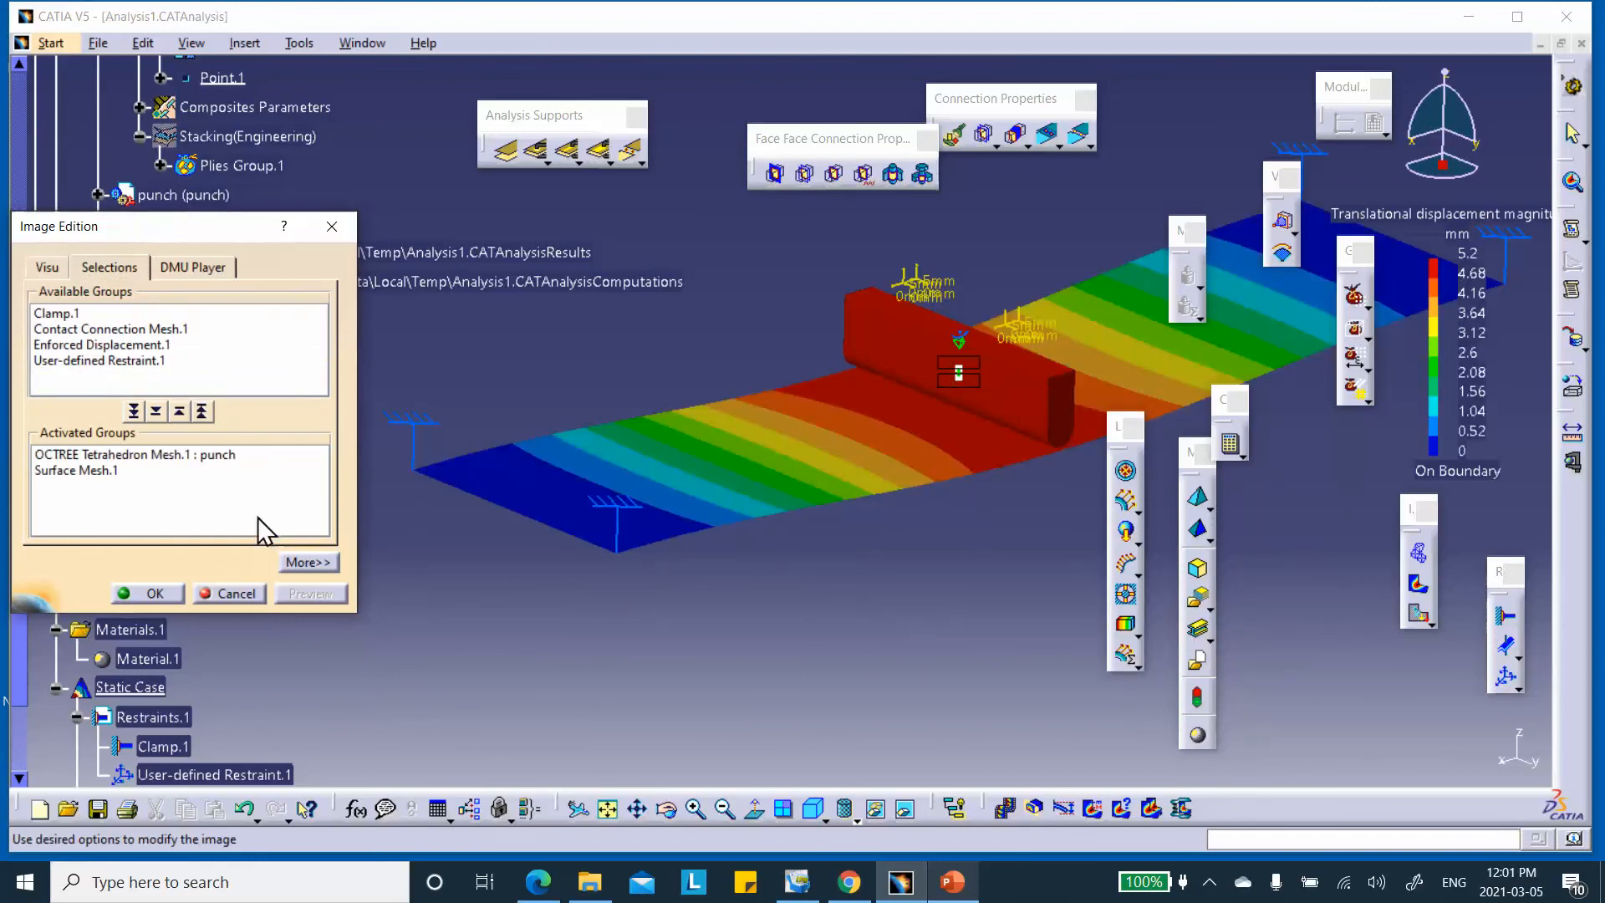
{"action": "left_click", "coordinate": [164, 587]}
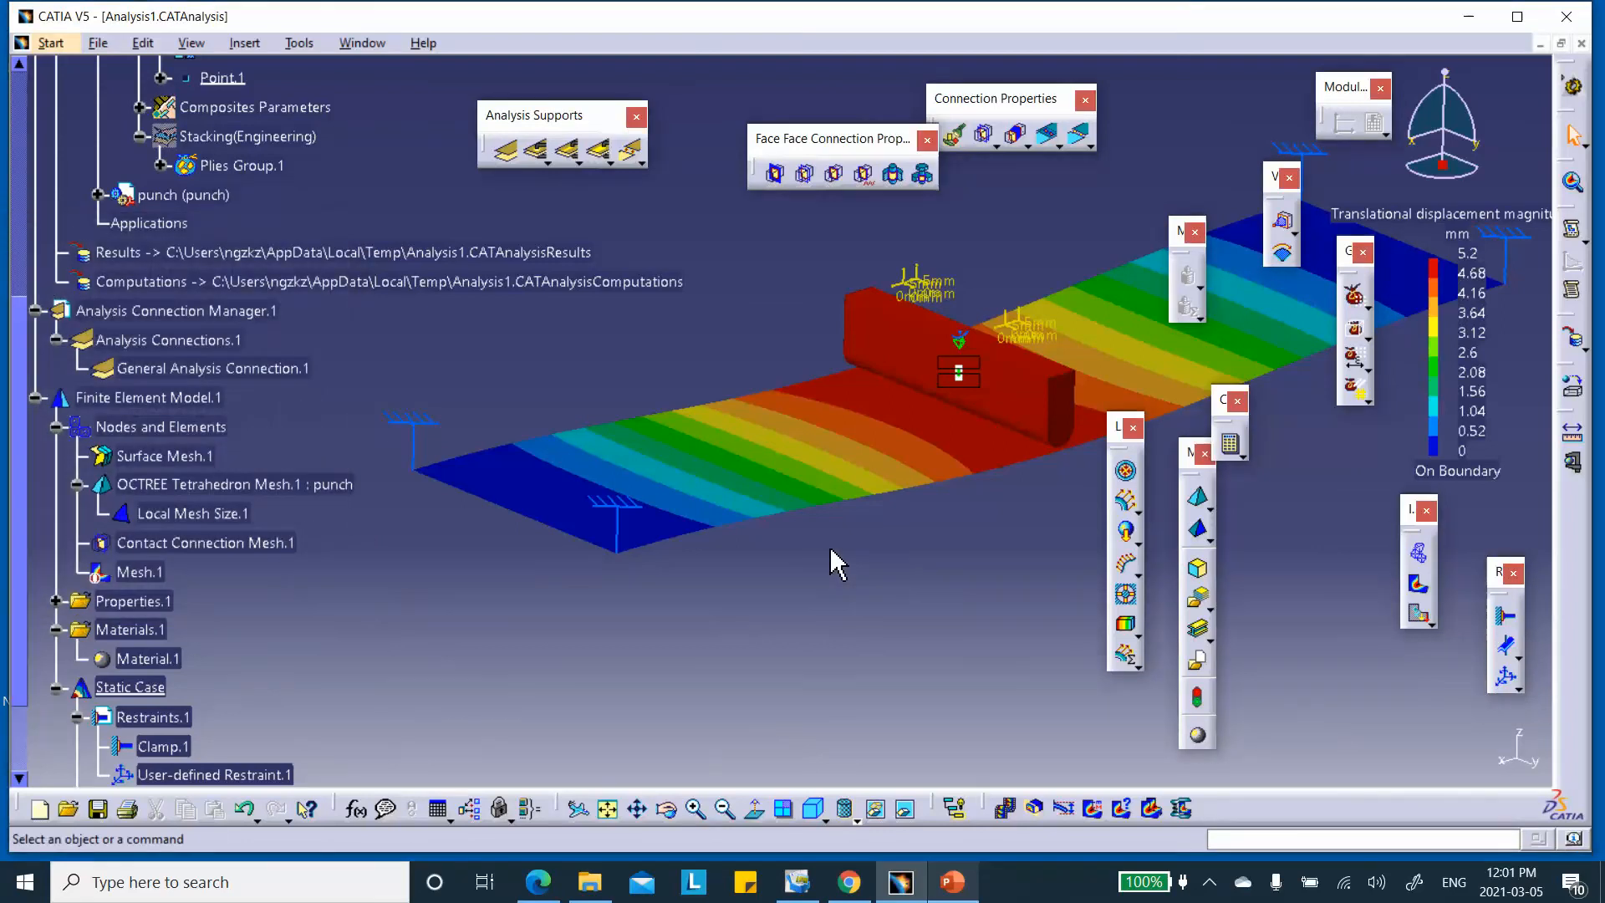
{"action": "middle_click_drag", "start_coordinate": [806, 501], "coordinate": [779, 477]}
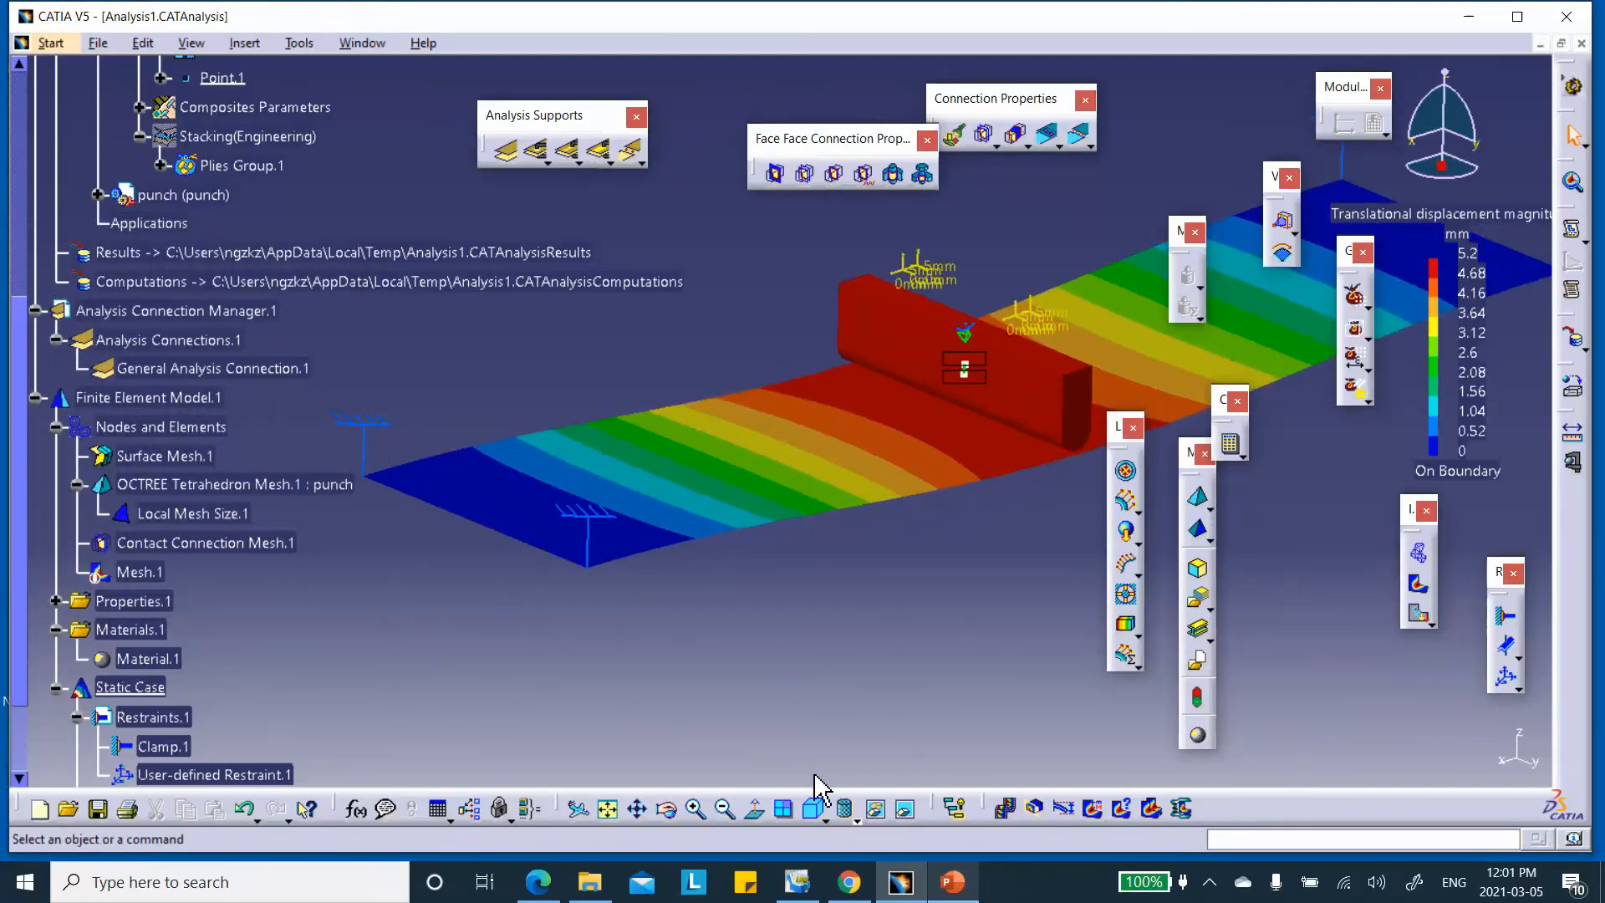
Switch to a custom rendering that shows the mesh edges on the model
{"action": "left_click", "coordinate": [852, 820]}
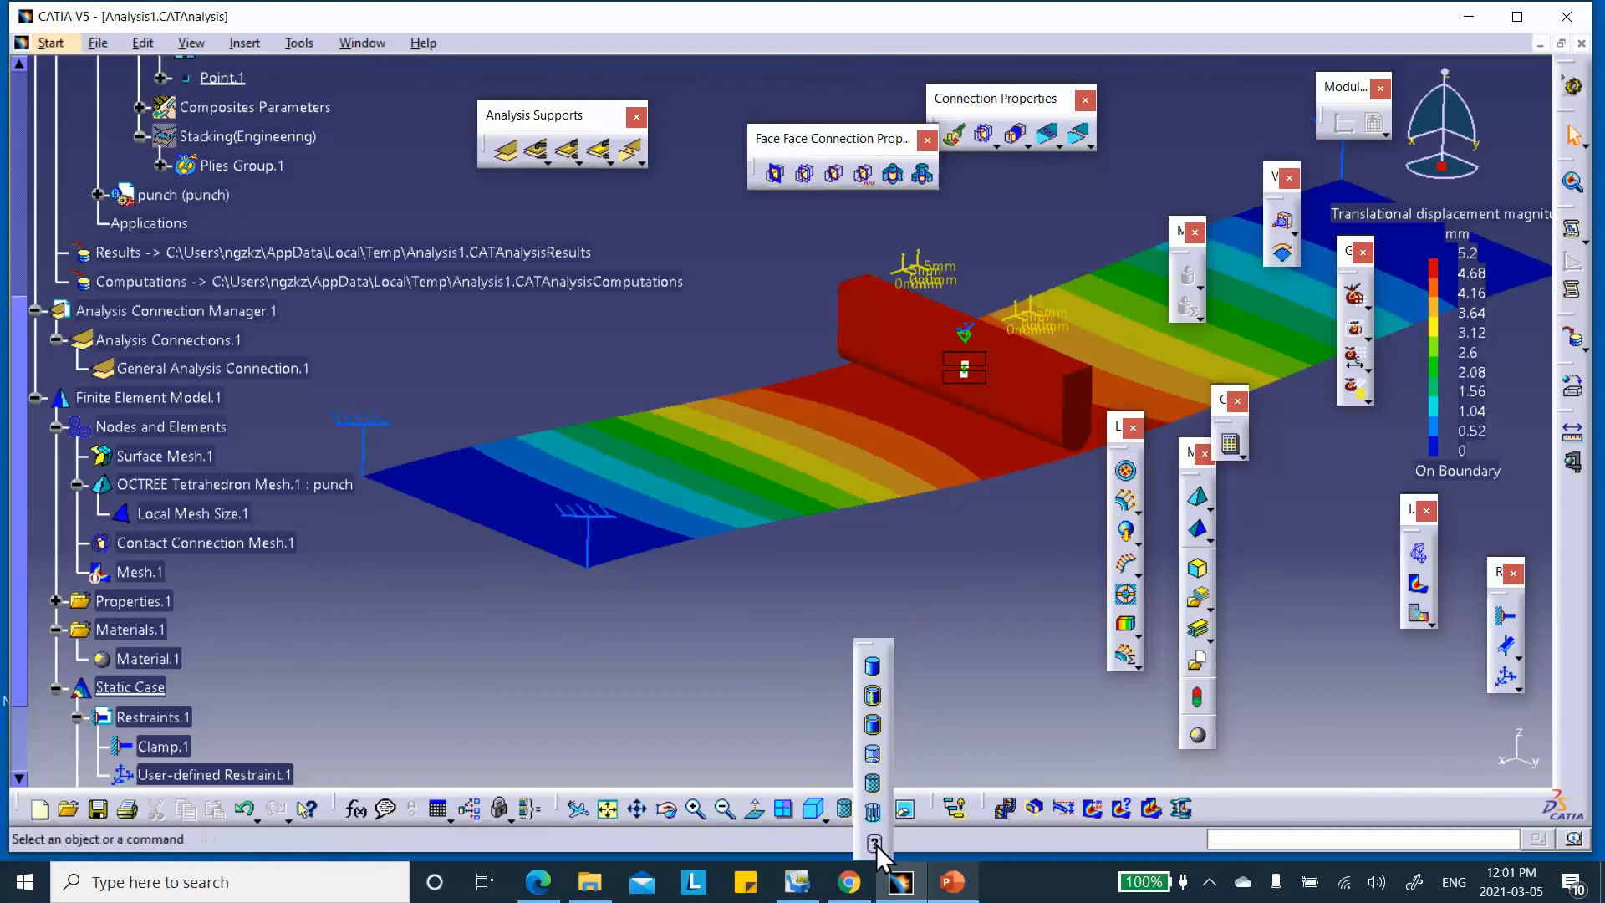
{"action": "left_click", "coordinate": [873, 842]}
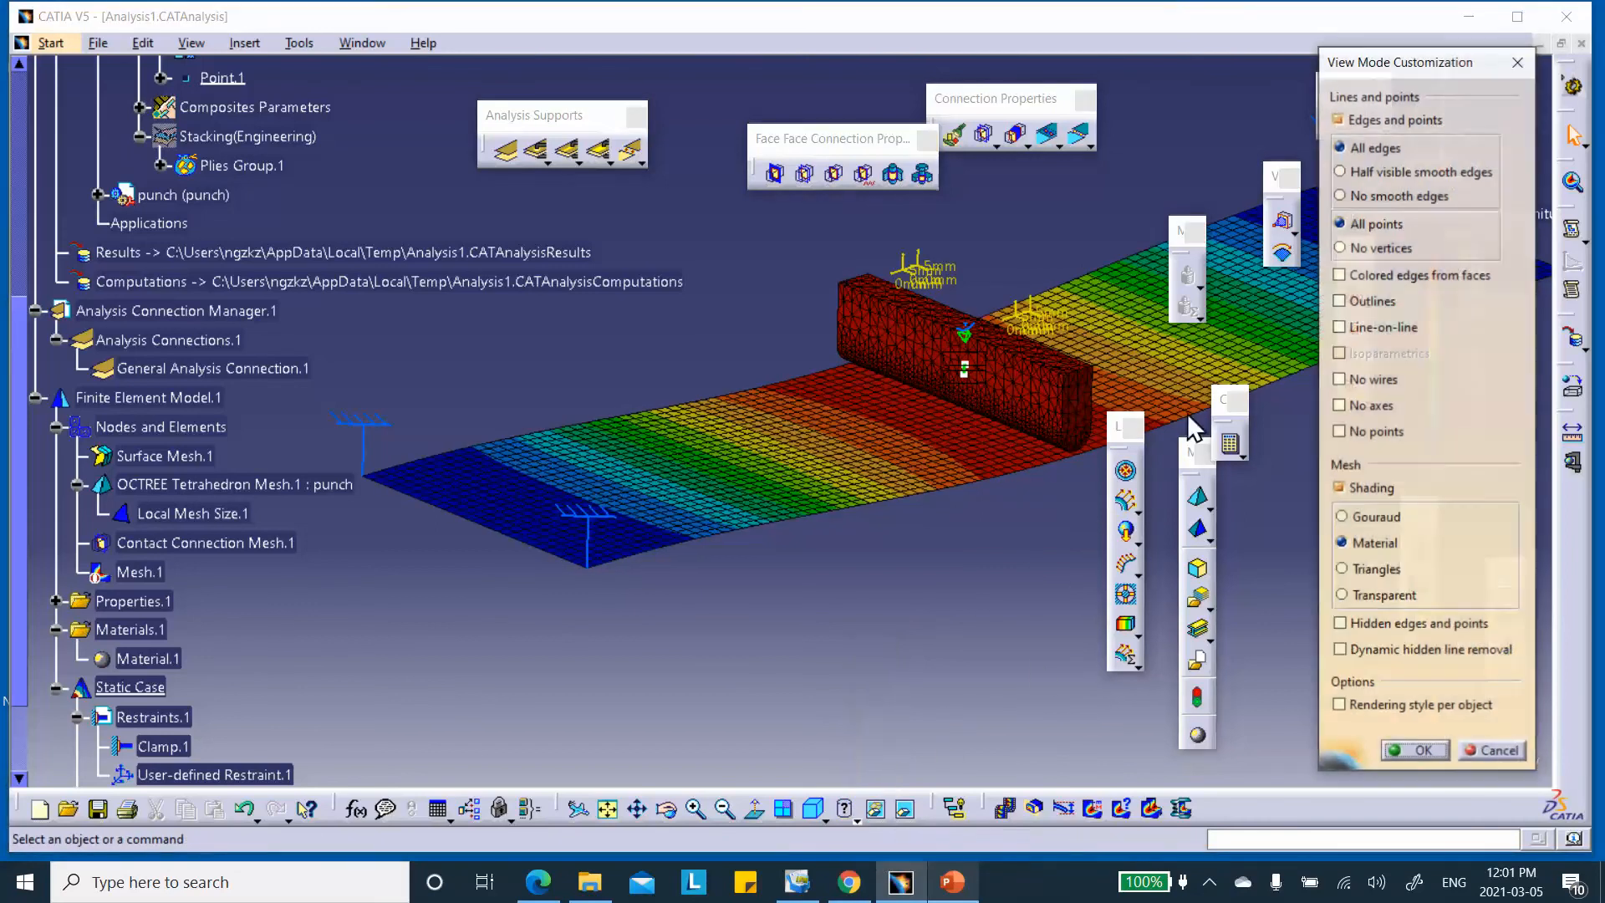
{"action": "left_click", "coordinate": [1420, 749]}
{"action": "middle_click_drag", "start_coordinate": [943, 531], "coordinate": [947, 618]}
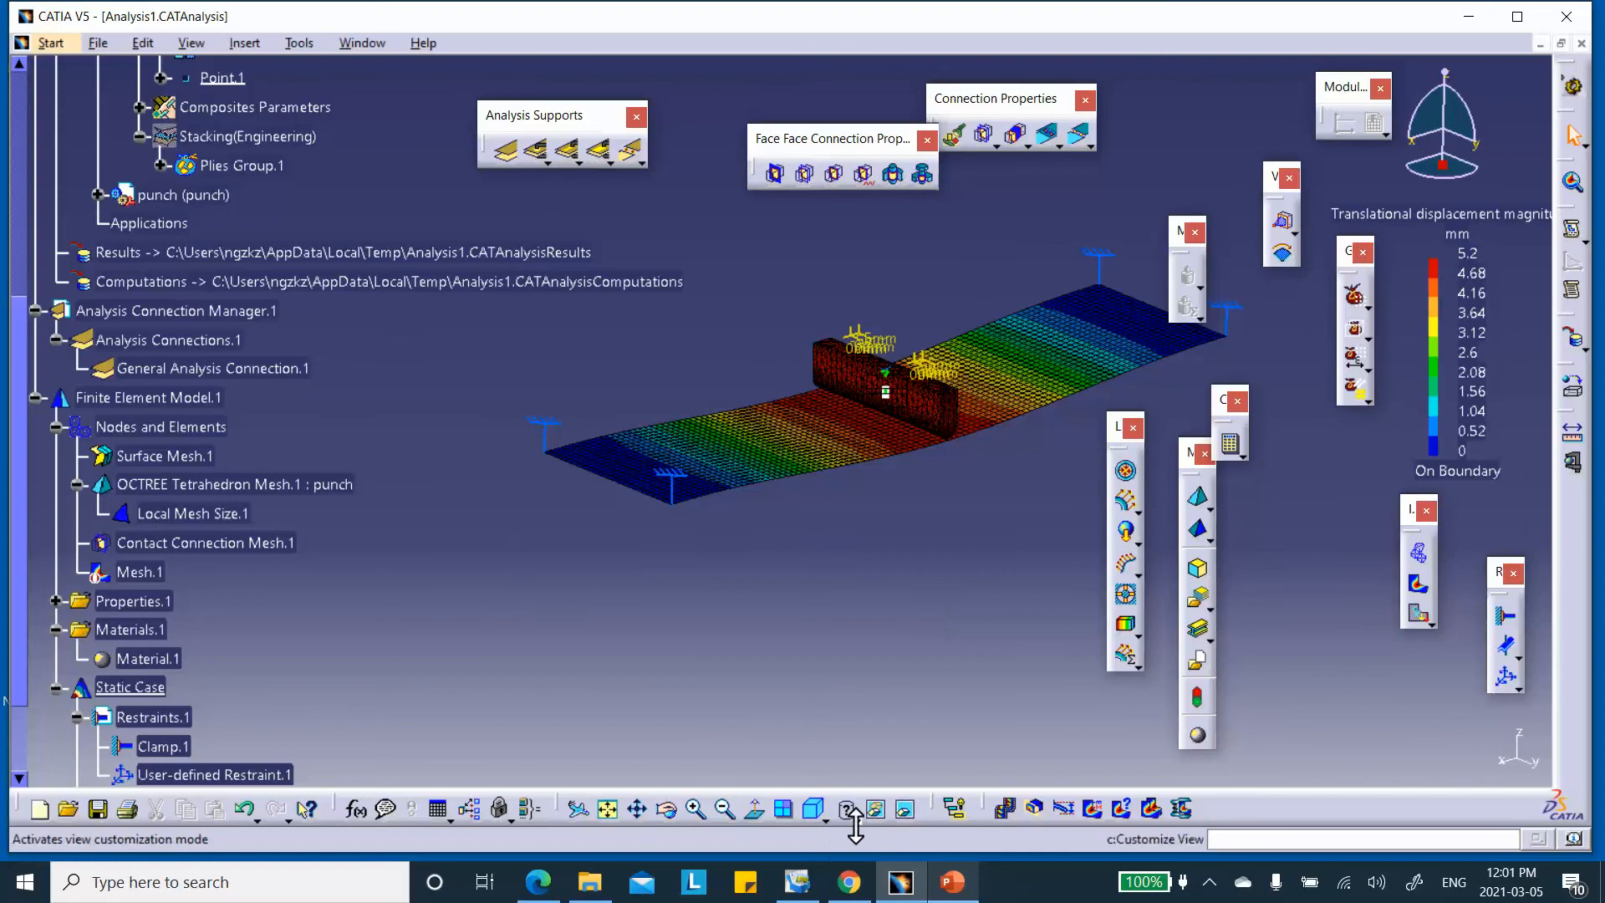
View the punch–plate contact from the right side, then orbit and zoom out to frame the whole model
{"action": "left_click", "coordinate": [826, 819]}
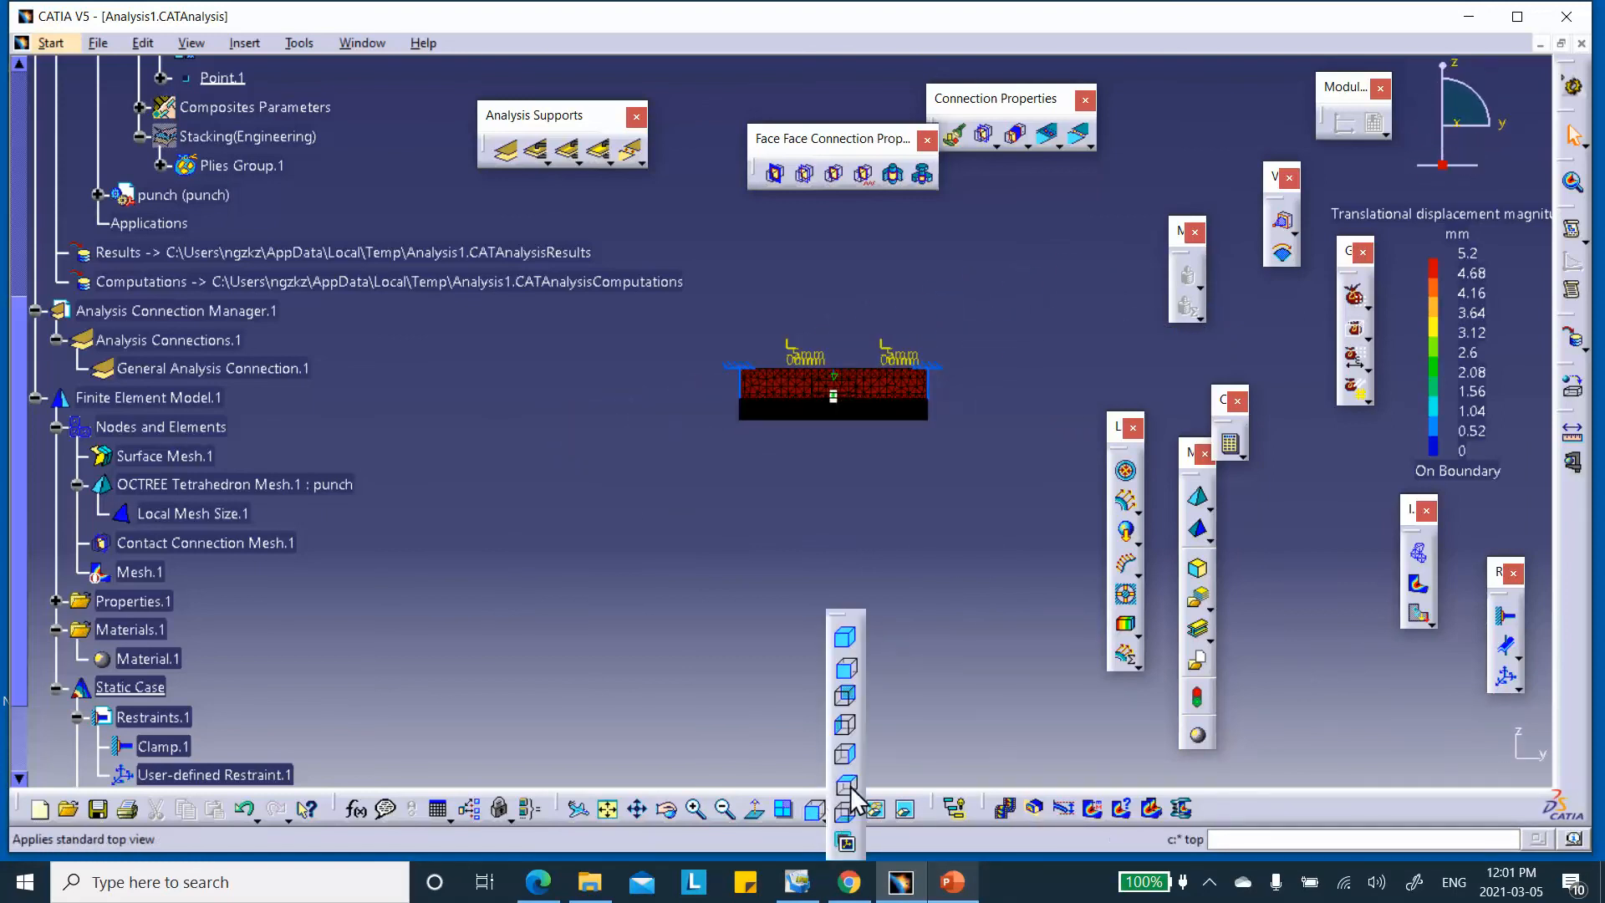
{"action": "left_click", "coordinate": [845, 757]}
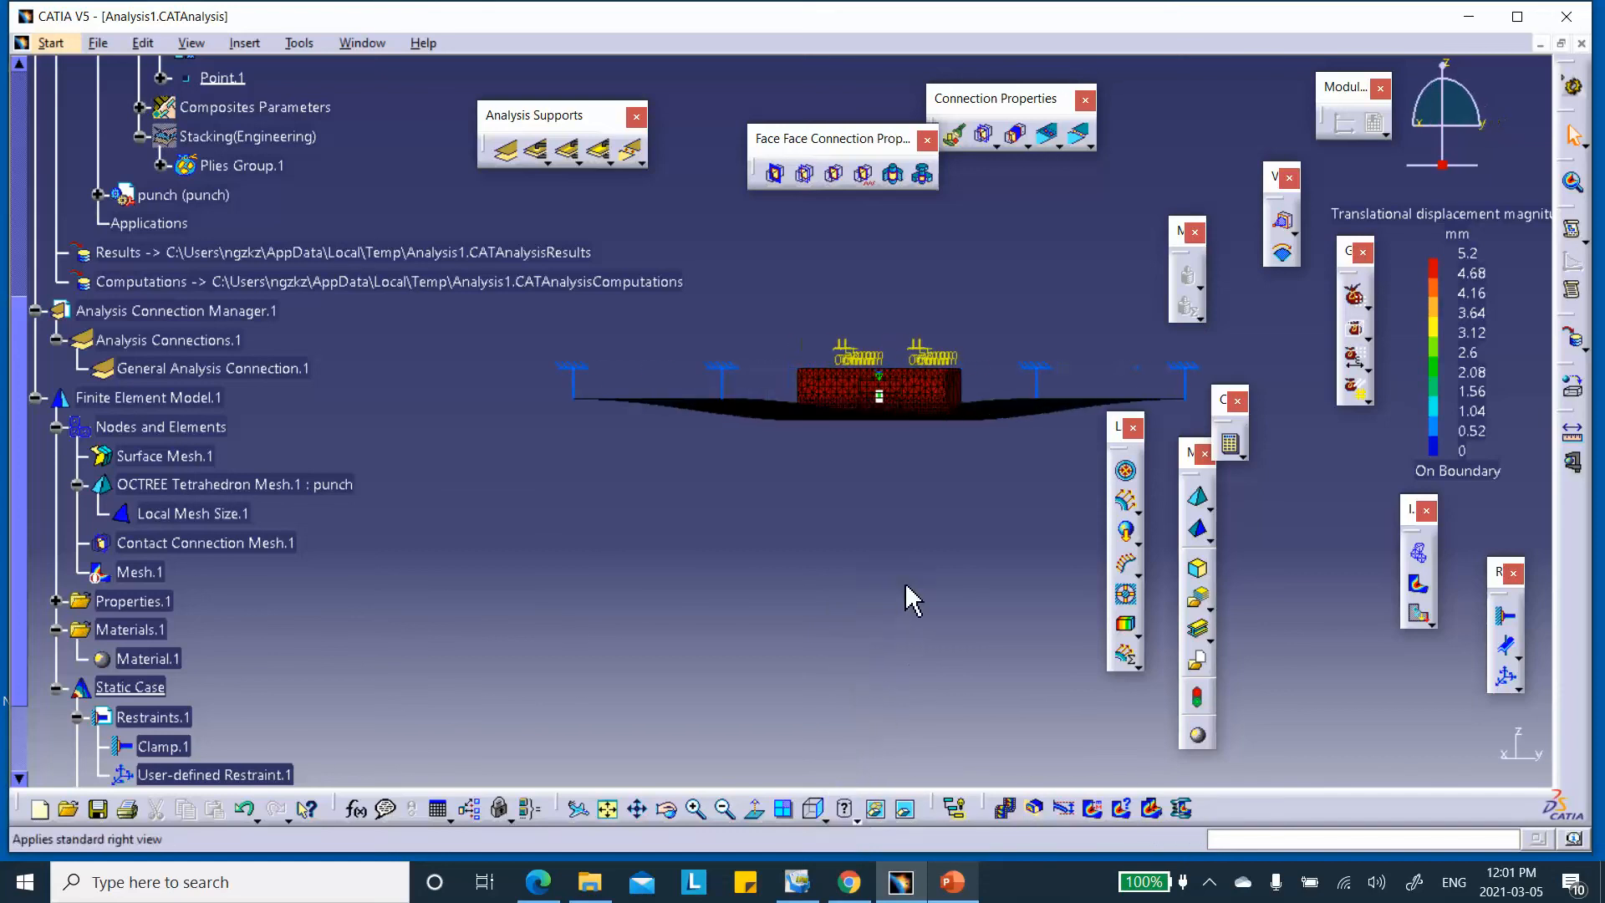
{"action": "middle_click_drag", "start_coordinate": [839, 583], "coordinate": [786, 331]}
{"action": "middle_click_drag", "start_coordinate": [1095, 551], "coordinate": [795, 470]}
{"action": "middle_click_drag", "start_coordinate": [888, 565], "coordinate": [859, 471]}
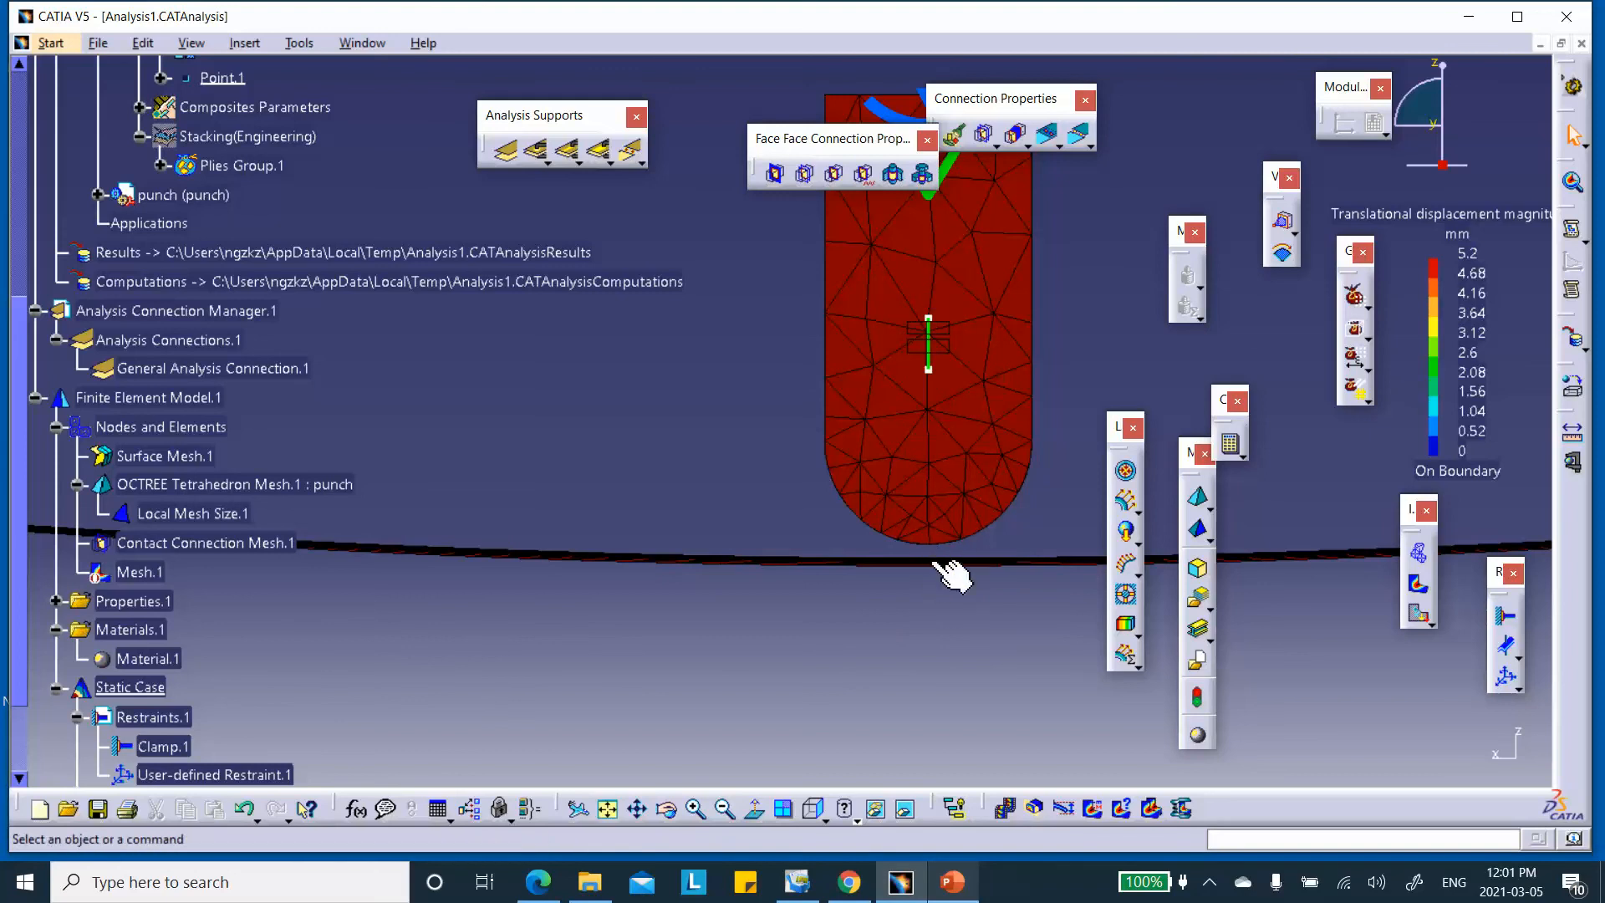
{"action": "middle_click_drag", "start_coordinate": [774, 459], "coordinate": [1061, 523]}
{"action": "middle_click_drag", "start_coordinate": [924, 490], "coordinate": [974, 666]}
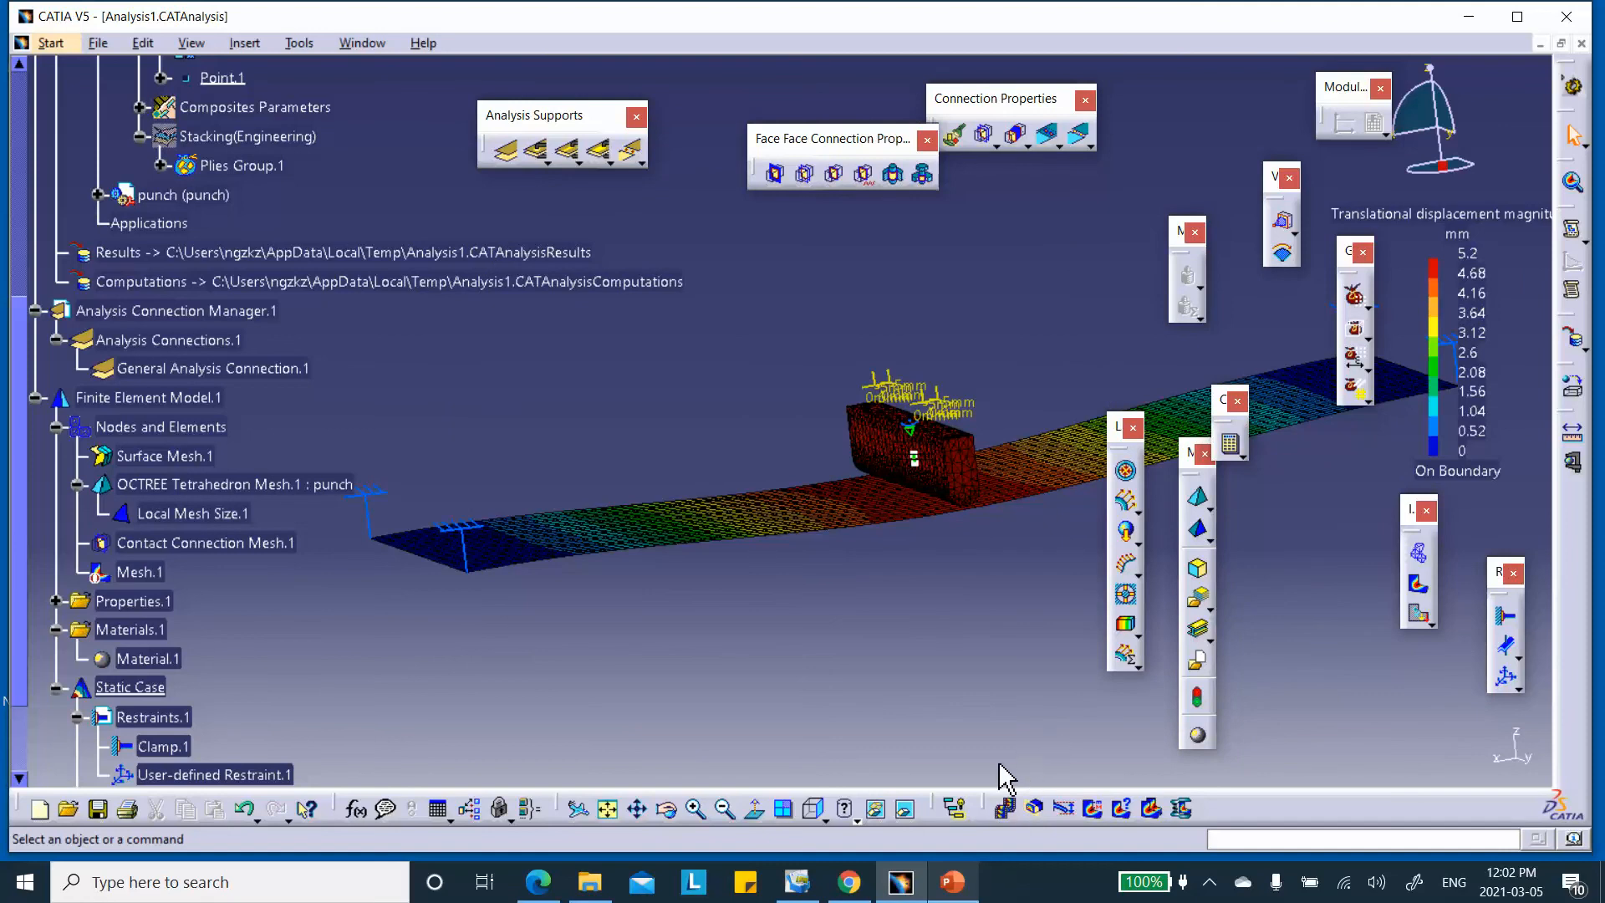
Show the Von Mises stress contour and zoom in on the punch
{"action": "left_click", "coordinate": [1418, 585]}
{"action": "middle_click_drag", "start_coordinate": [896, 635], "coordinate": [630, 465]}
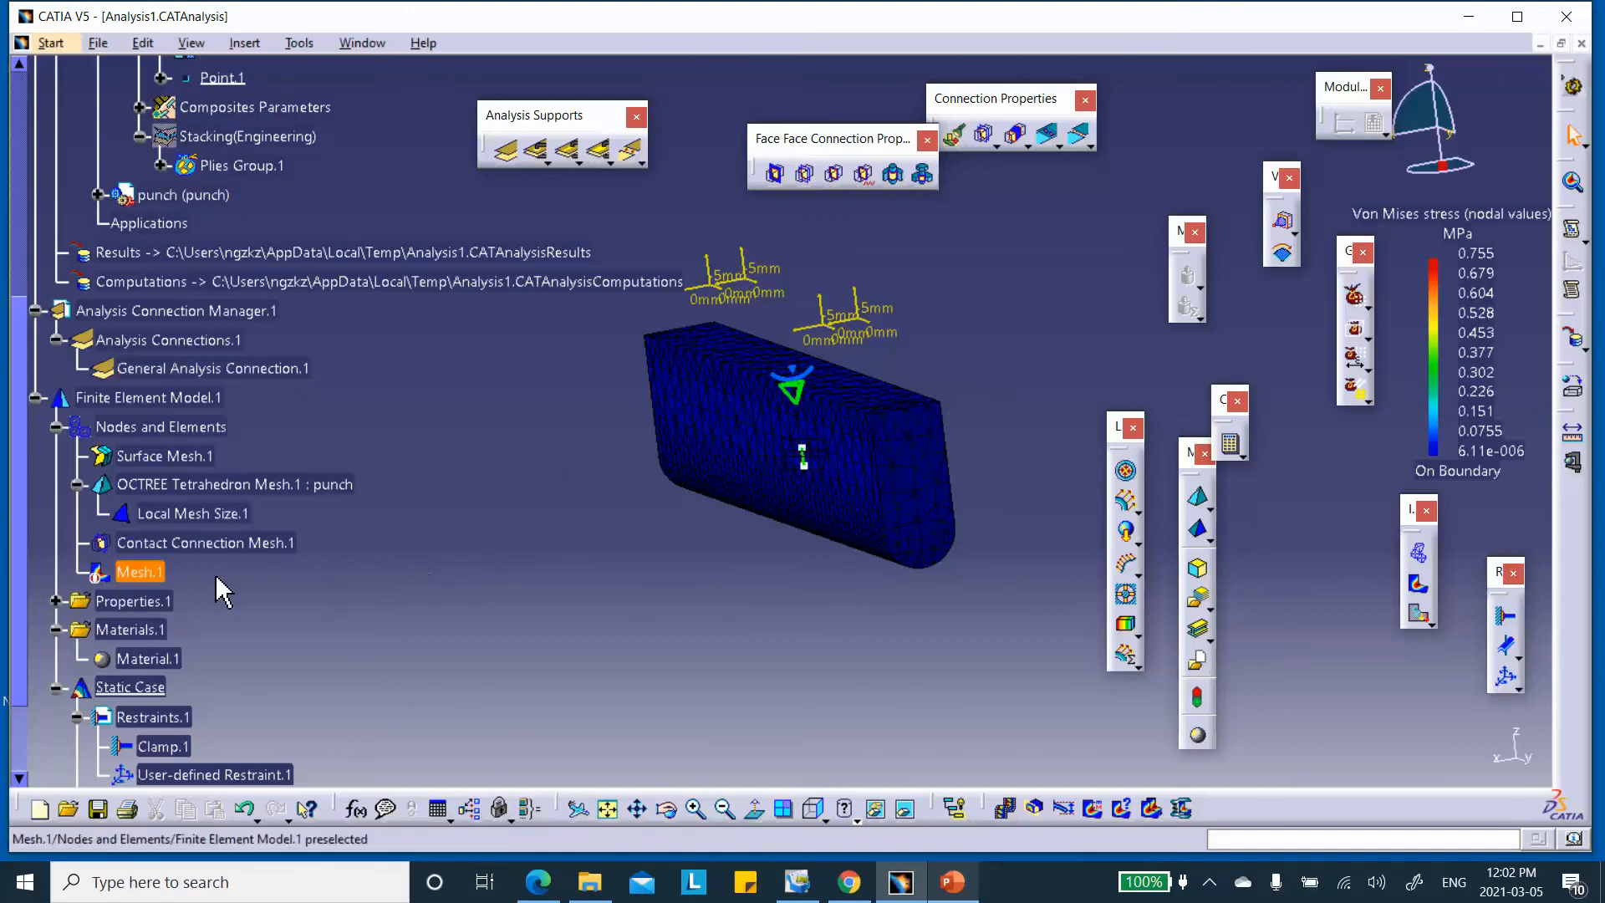
{"action": "scroll", "coordinate": [449, 539], "scroll_direction": "down", "scroll_amount": 3}
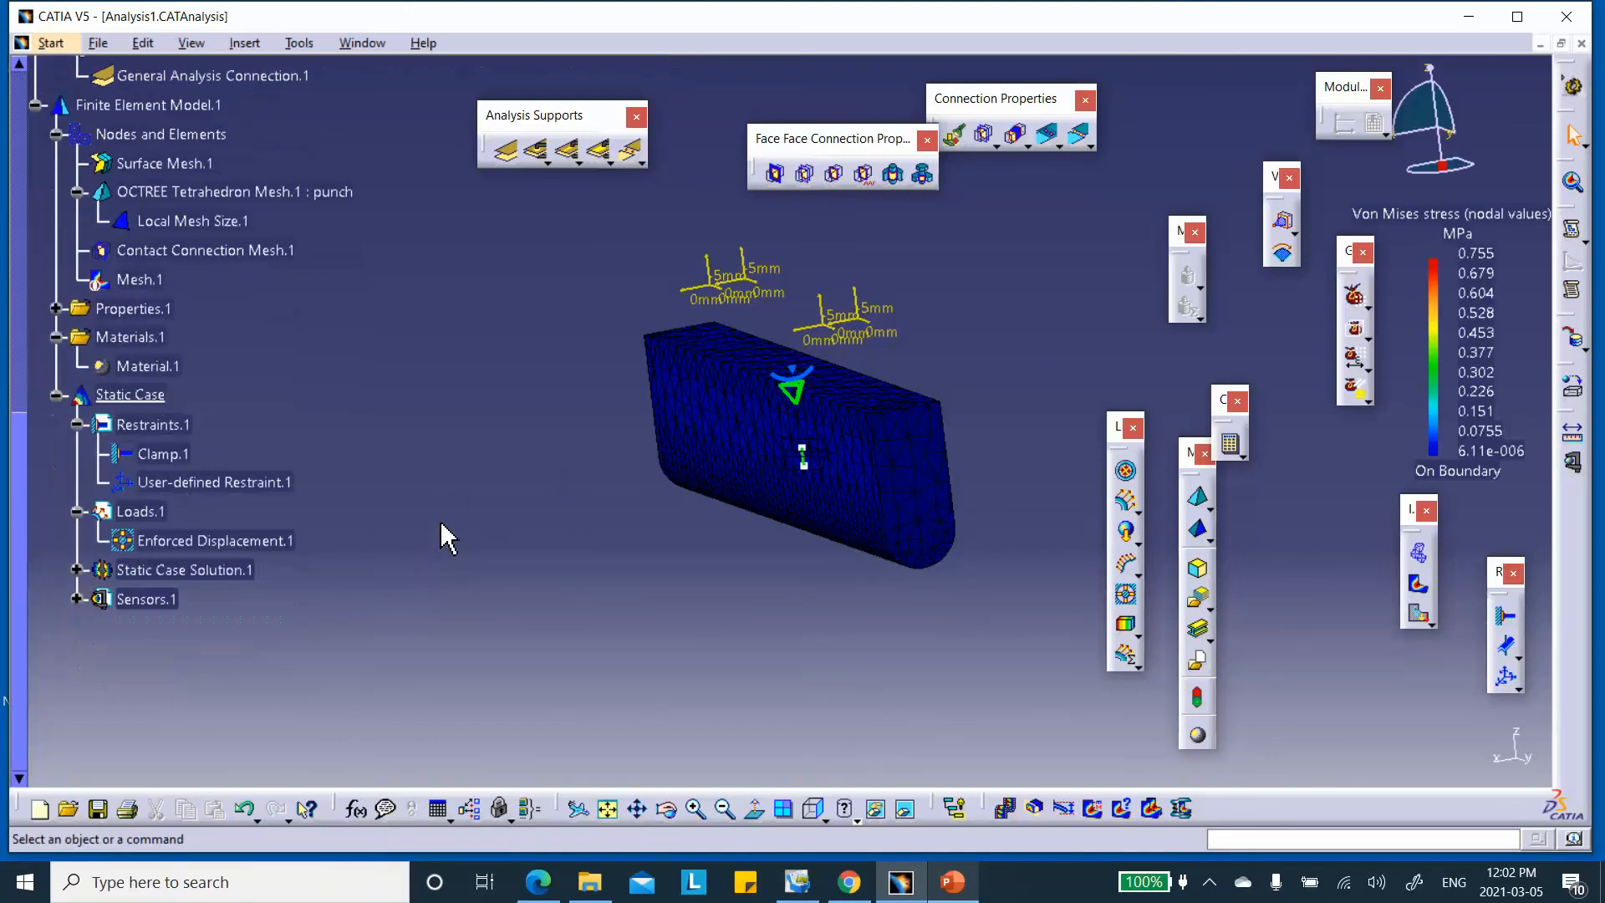
Deactivate the Von Mises stress image under Static Case Solution.1
{"action": "left_click", "coordinate": [77, 569]}
{"action": "left_click", "coordinate": [180, 629]}
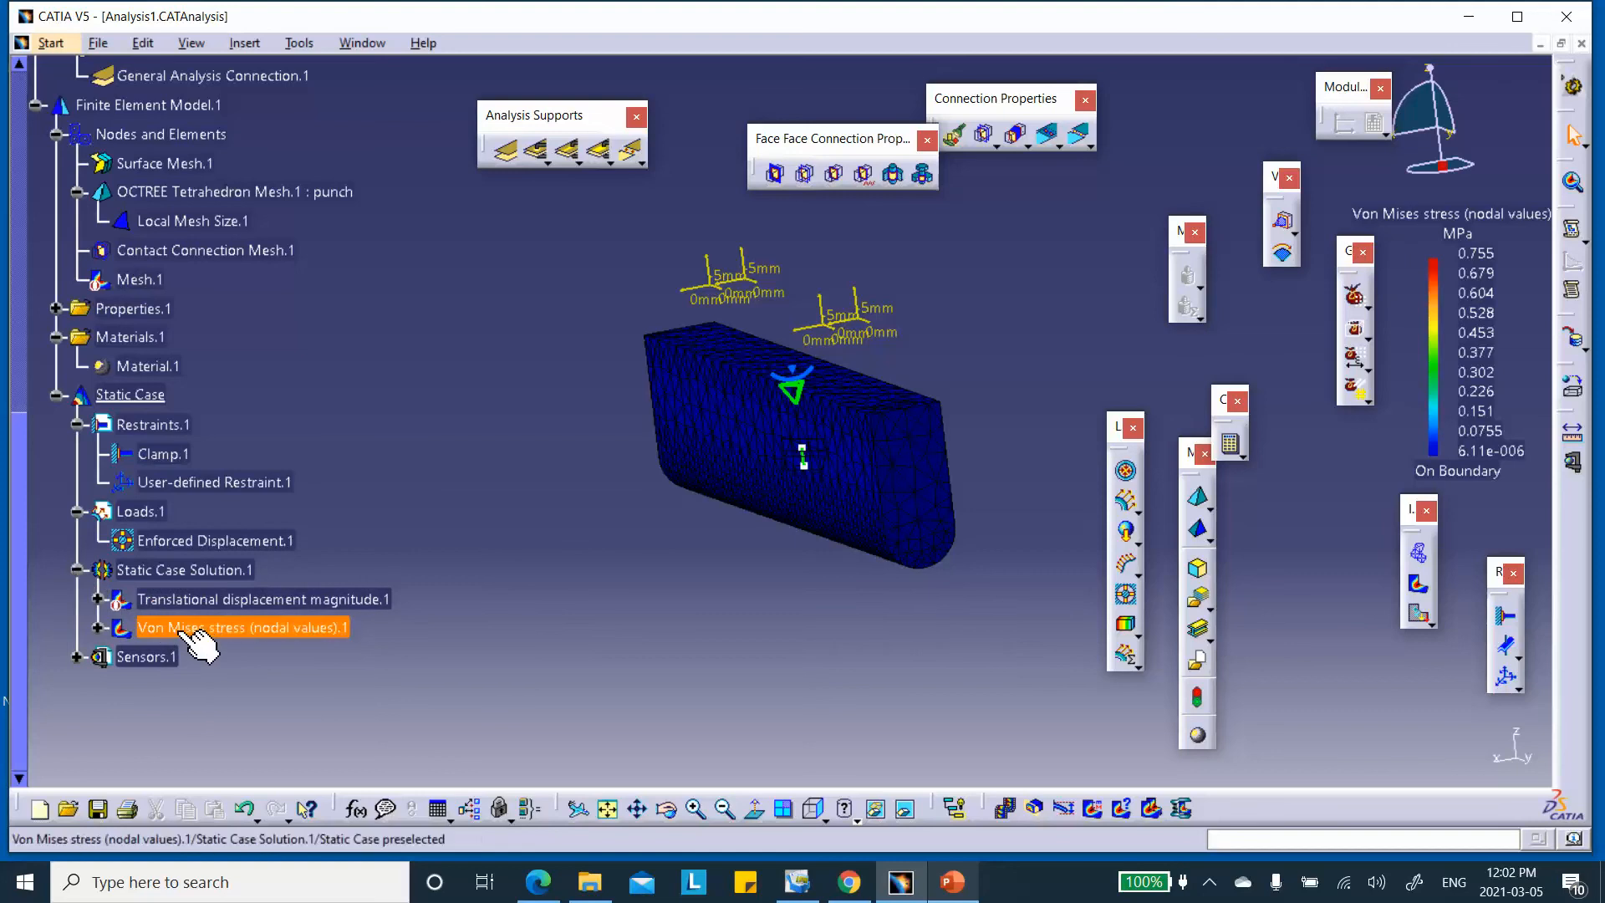
{"action": "right_click", "coordinate": [187, 632]}
{"action": "left_click", "coordinate": [264, 541]}
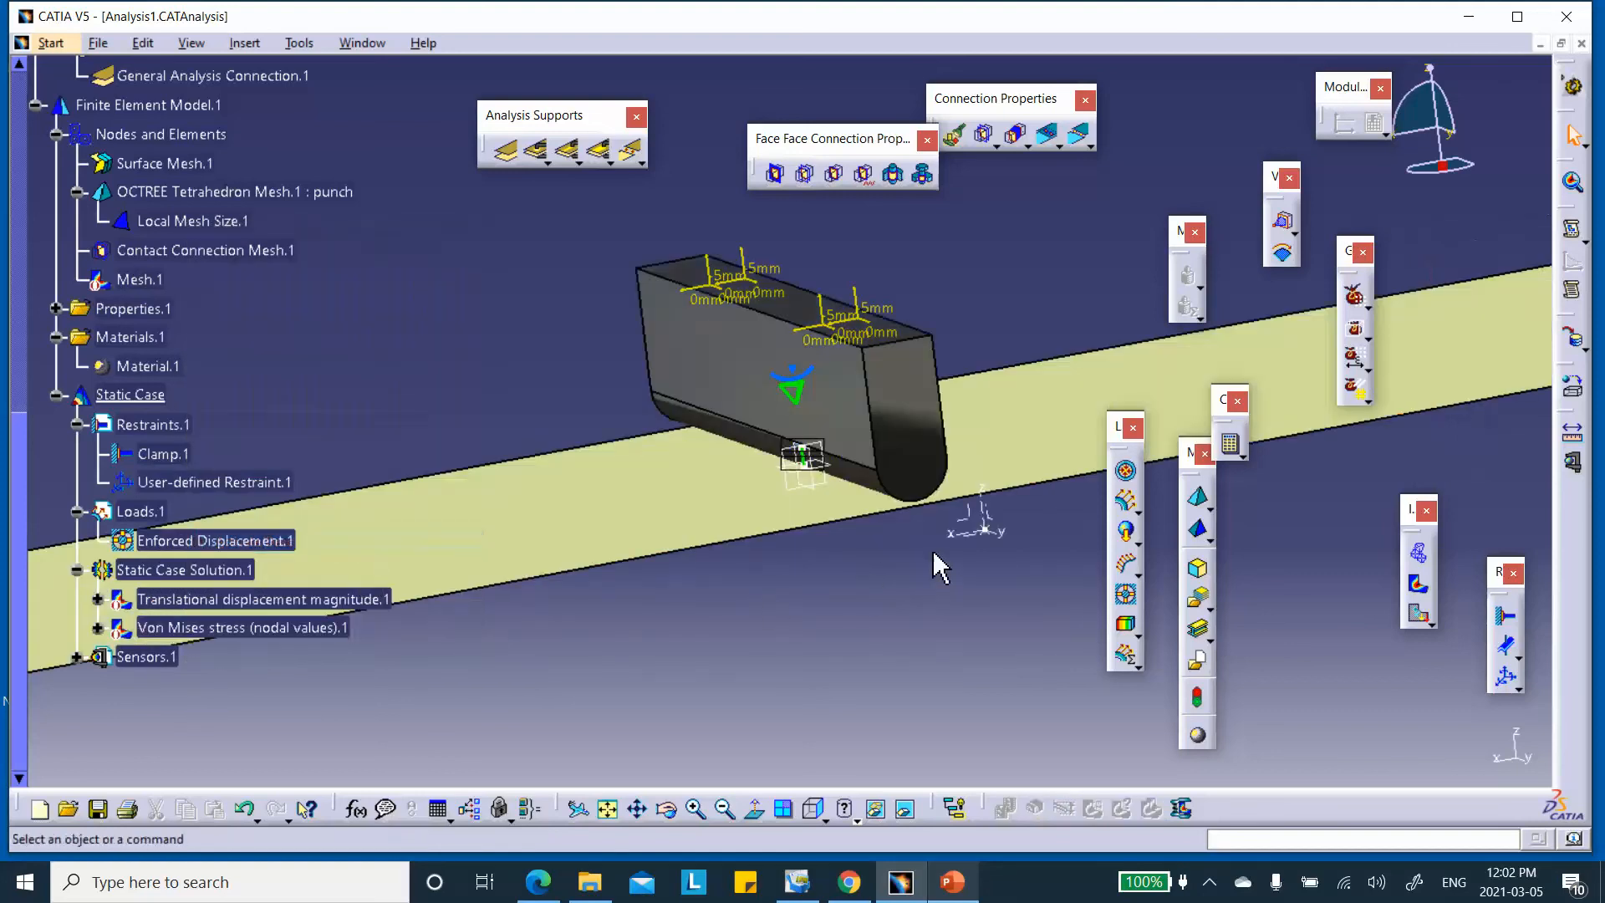
{"action": "middle_click_drag", "start_coordinate": [769, 567], "coordinate": [200, 408]}
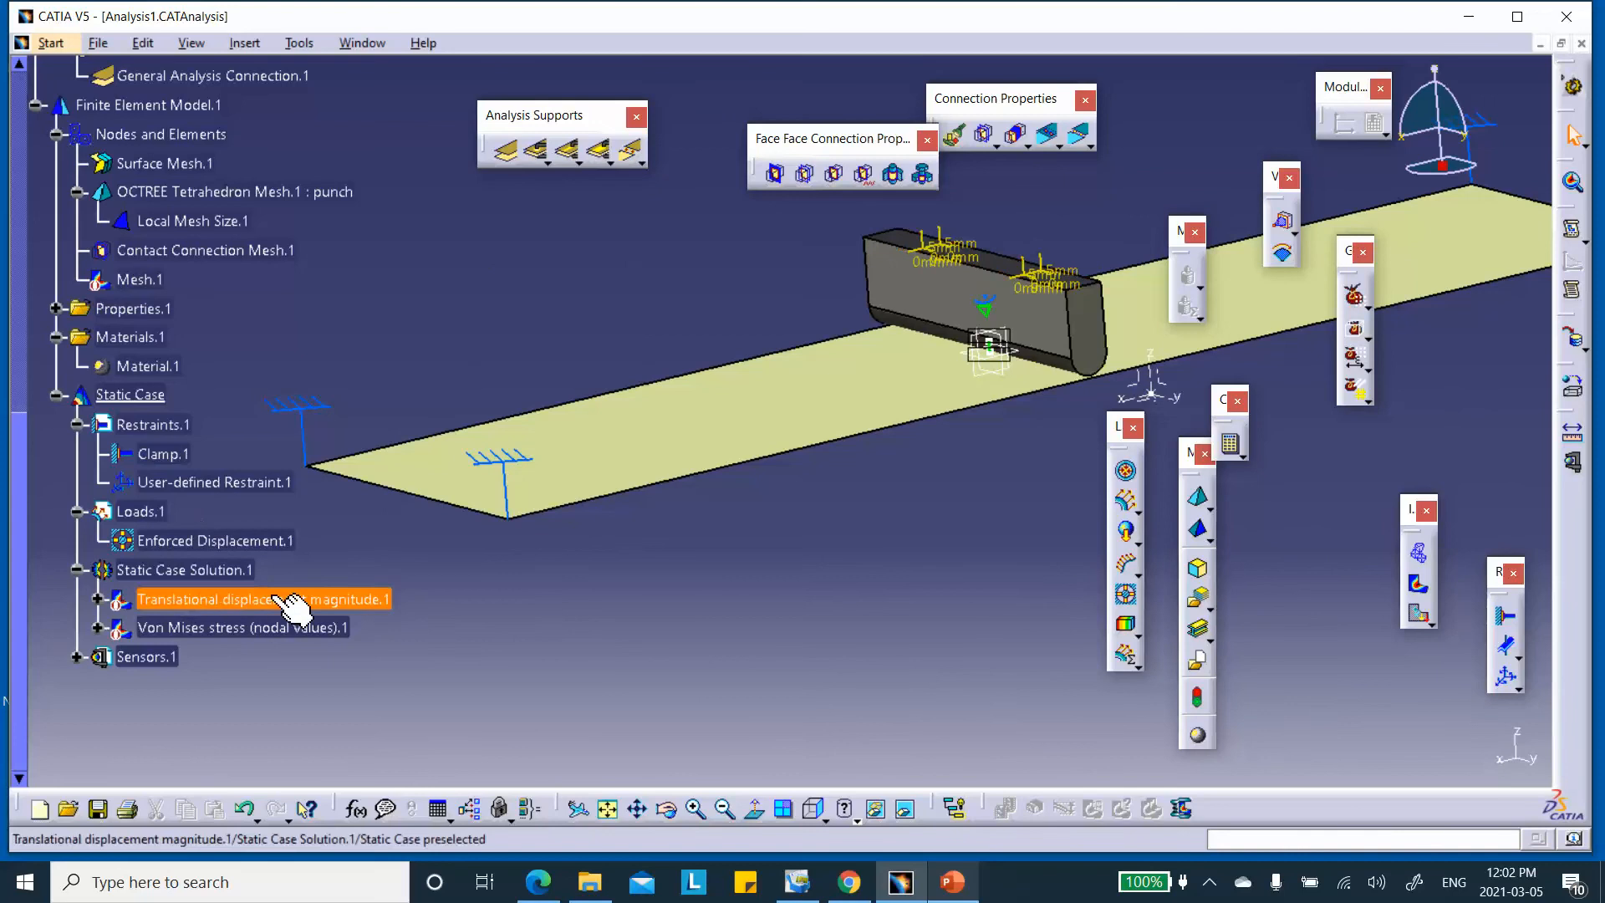
Generate a Stress full tensor component image for Static Case Solution.1
{"action": "right_click", "coordinate": [219, 570]}
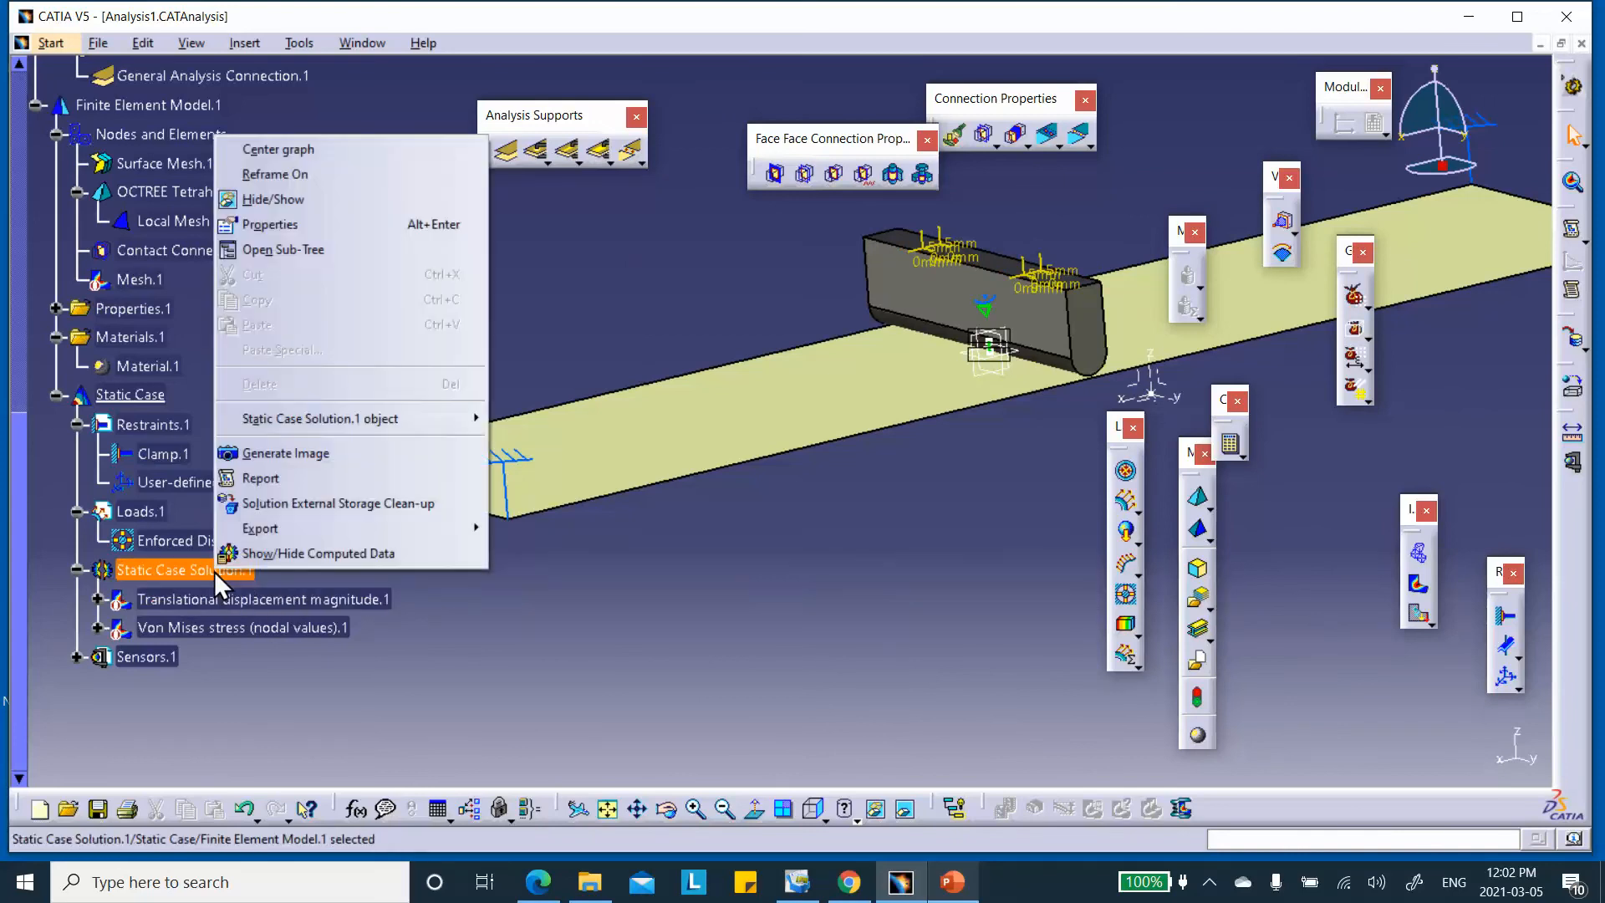
{"action": "left_click", "coordinate": [303, 451]}
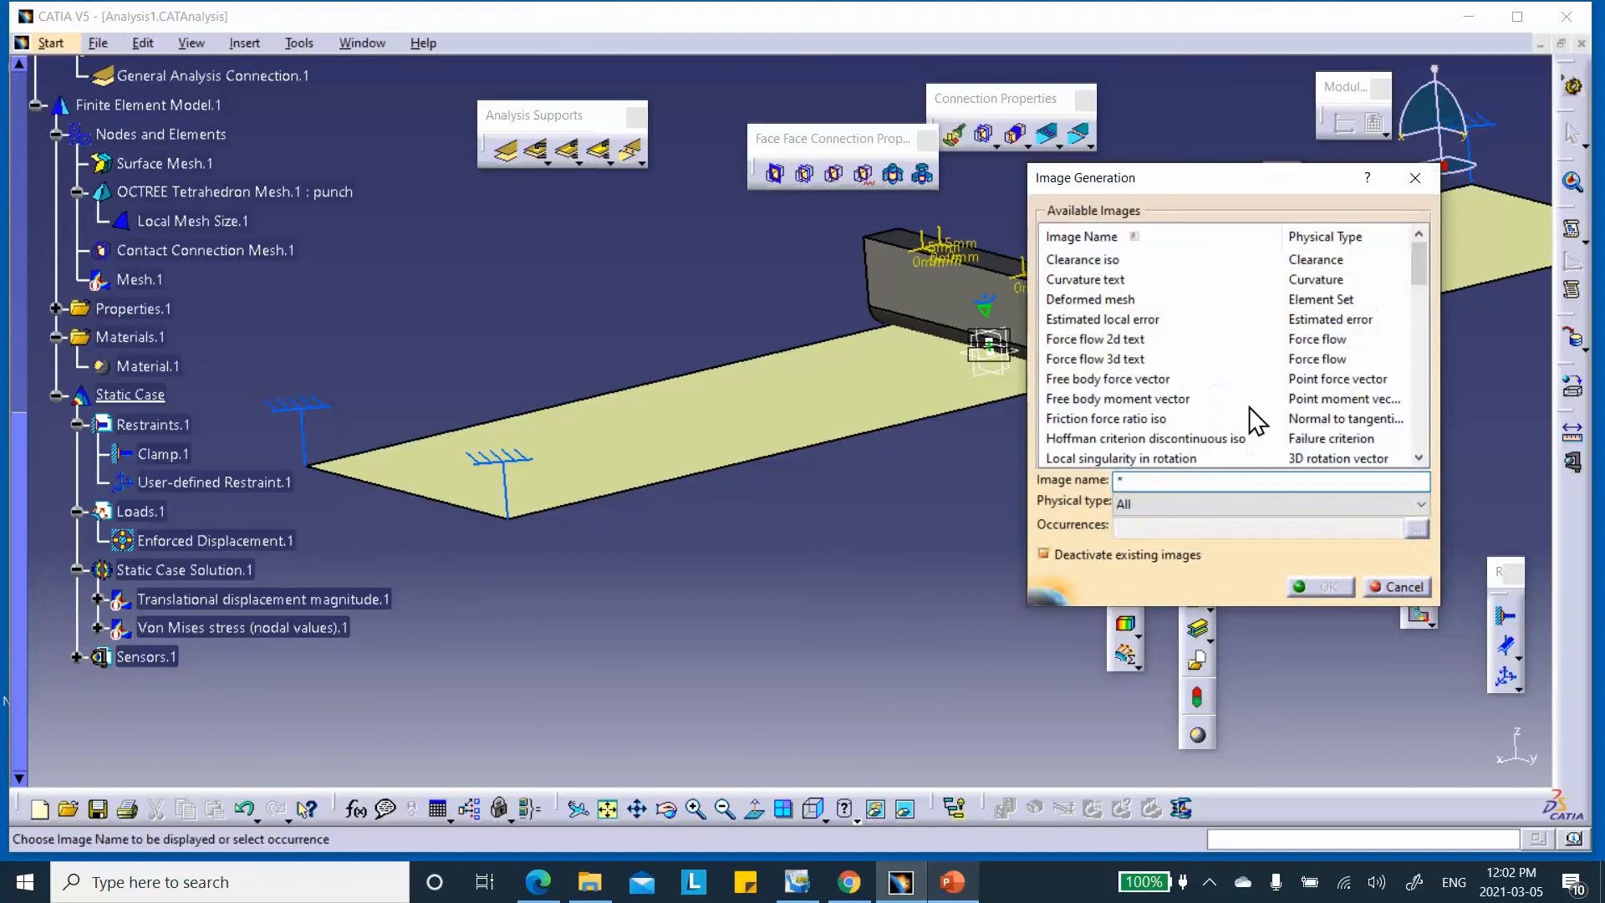
{"action": "left_click", "coordinate": [1170, 504]}
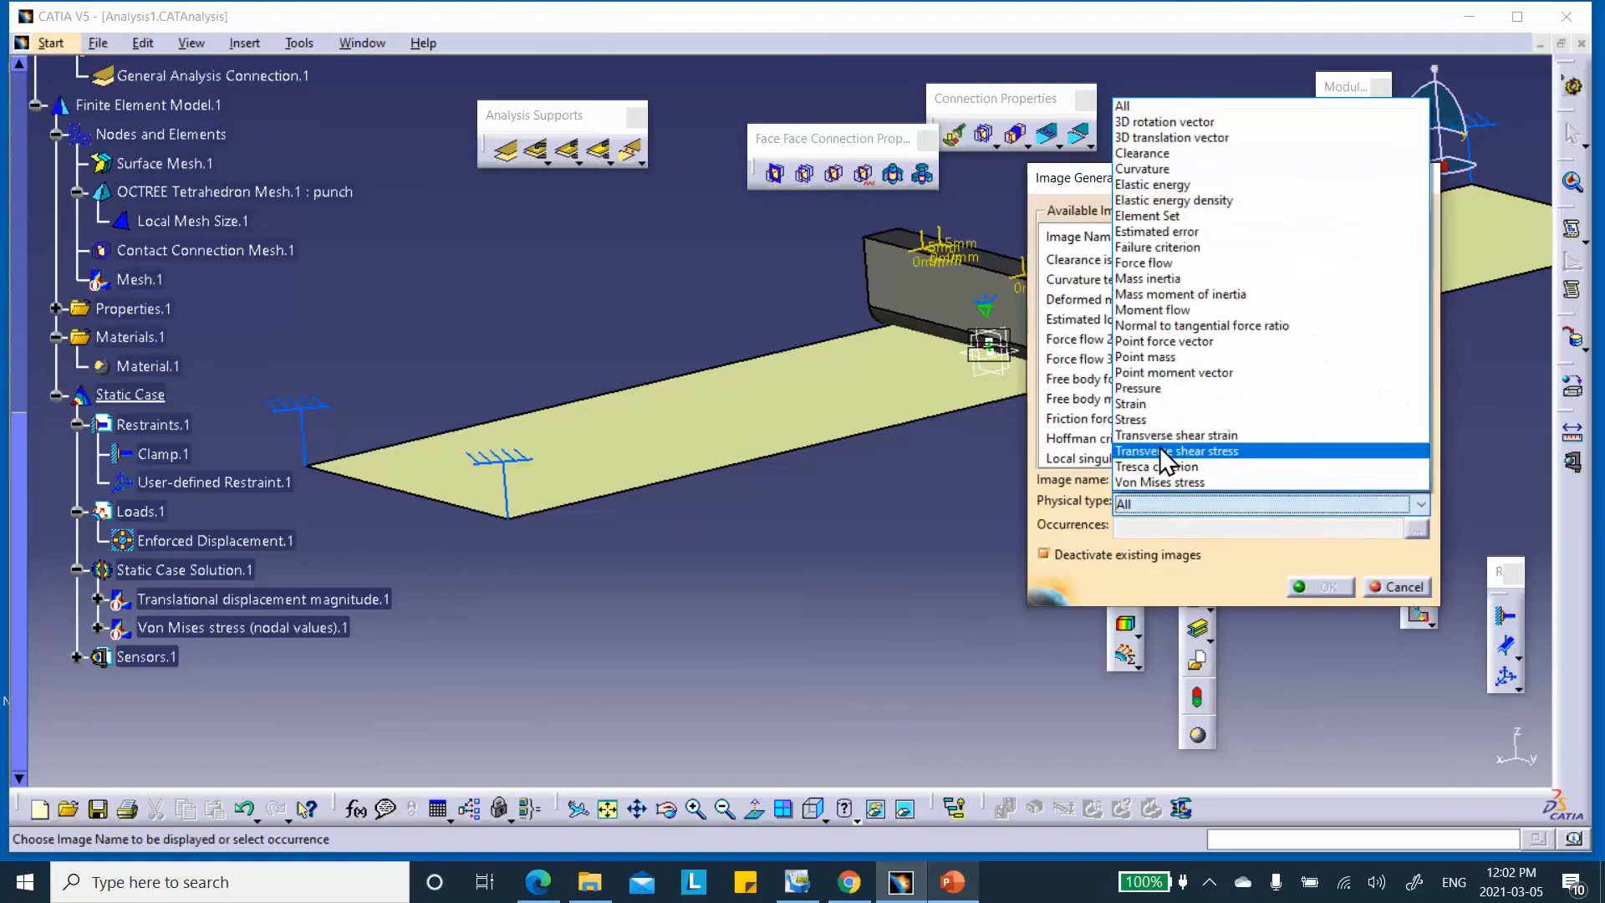
{"action": "left_click", "coordinate": [1157, 417]}
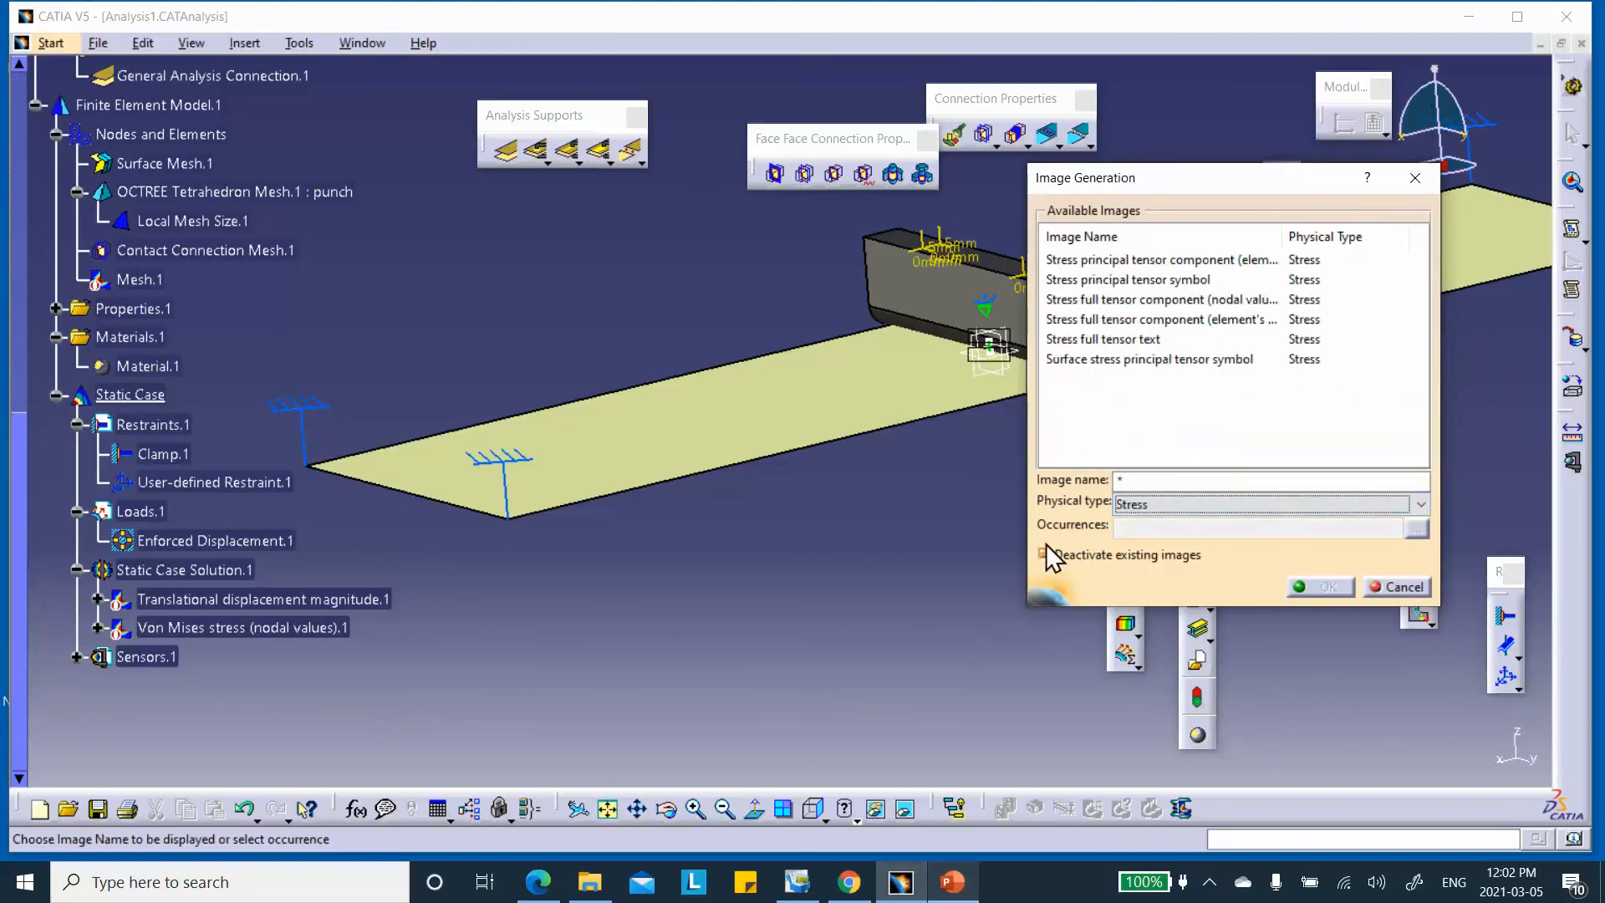
{"action": "left_click", "coordinate": [1107, 301]}
{"action": "left_click", "coordinate": [1325, 586]}
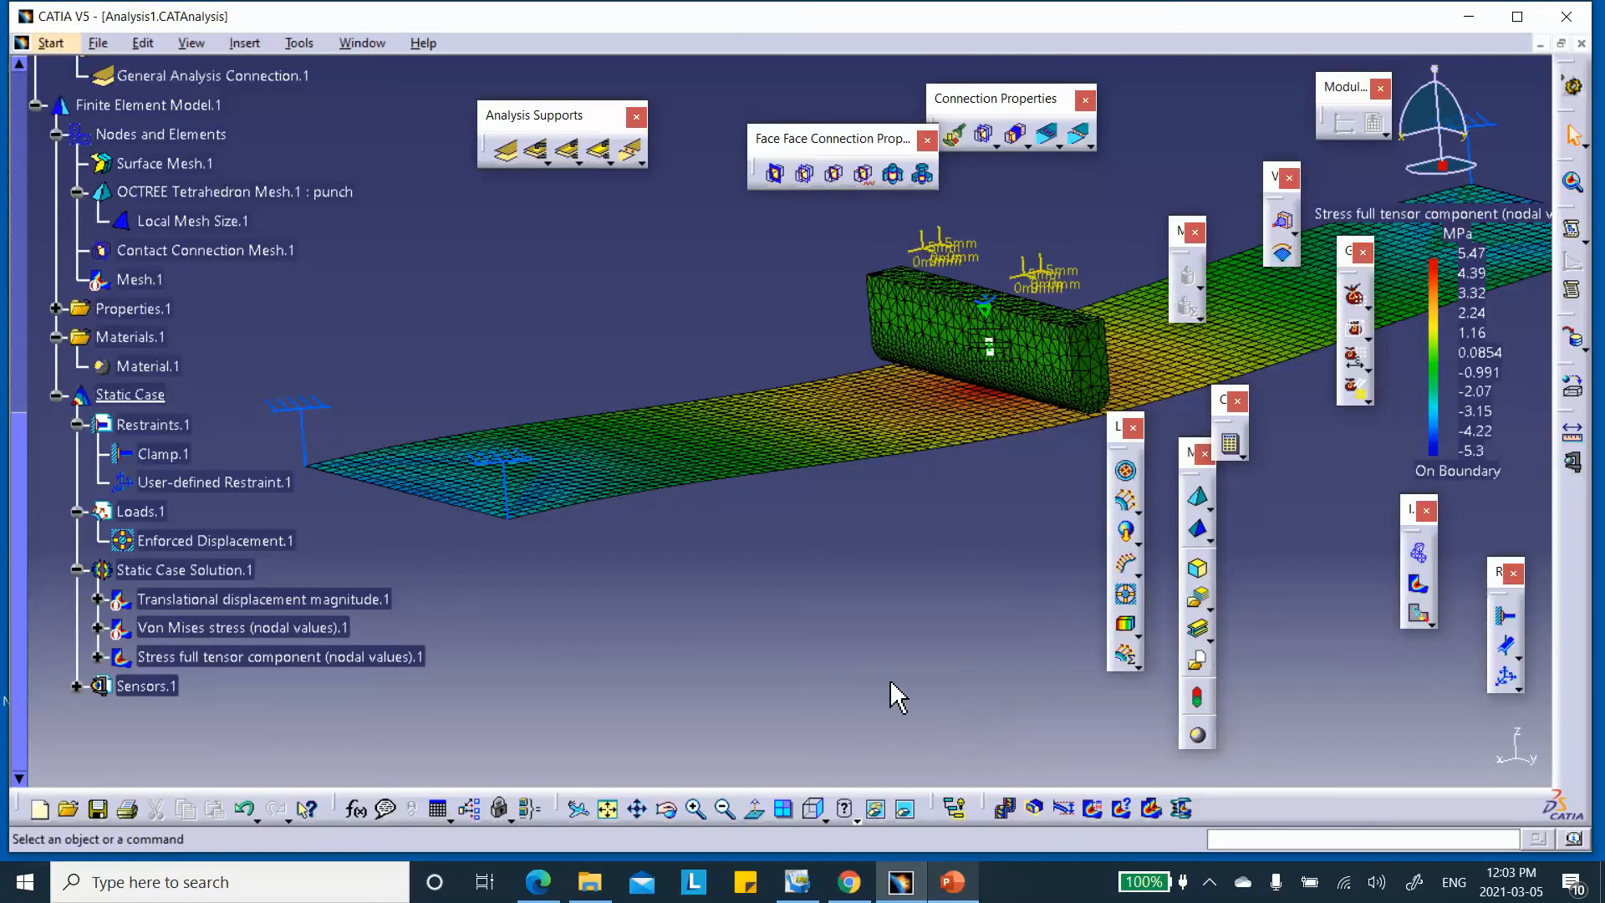
Change the new stress image's criterion to Von Mises on lamina 1
{"action": "double_click", "coordinate": [317, 659]}
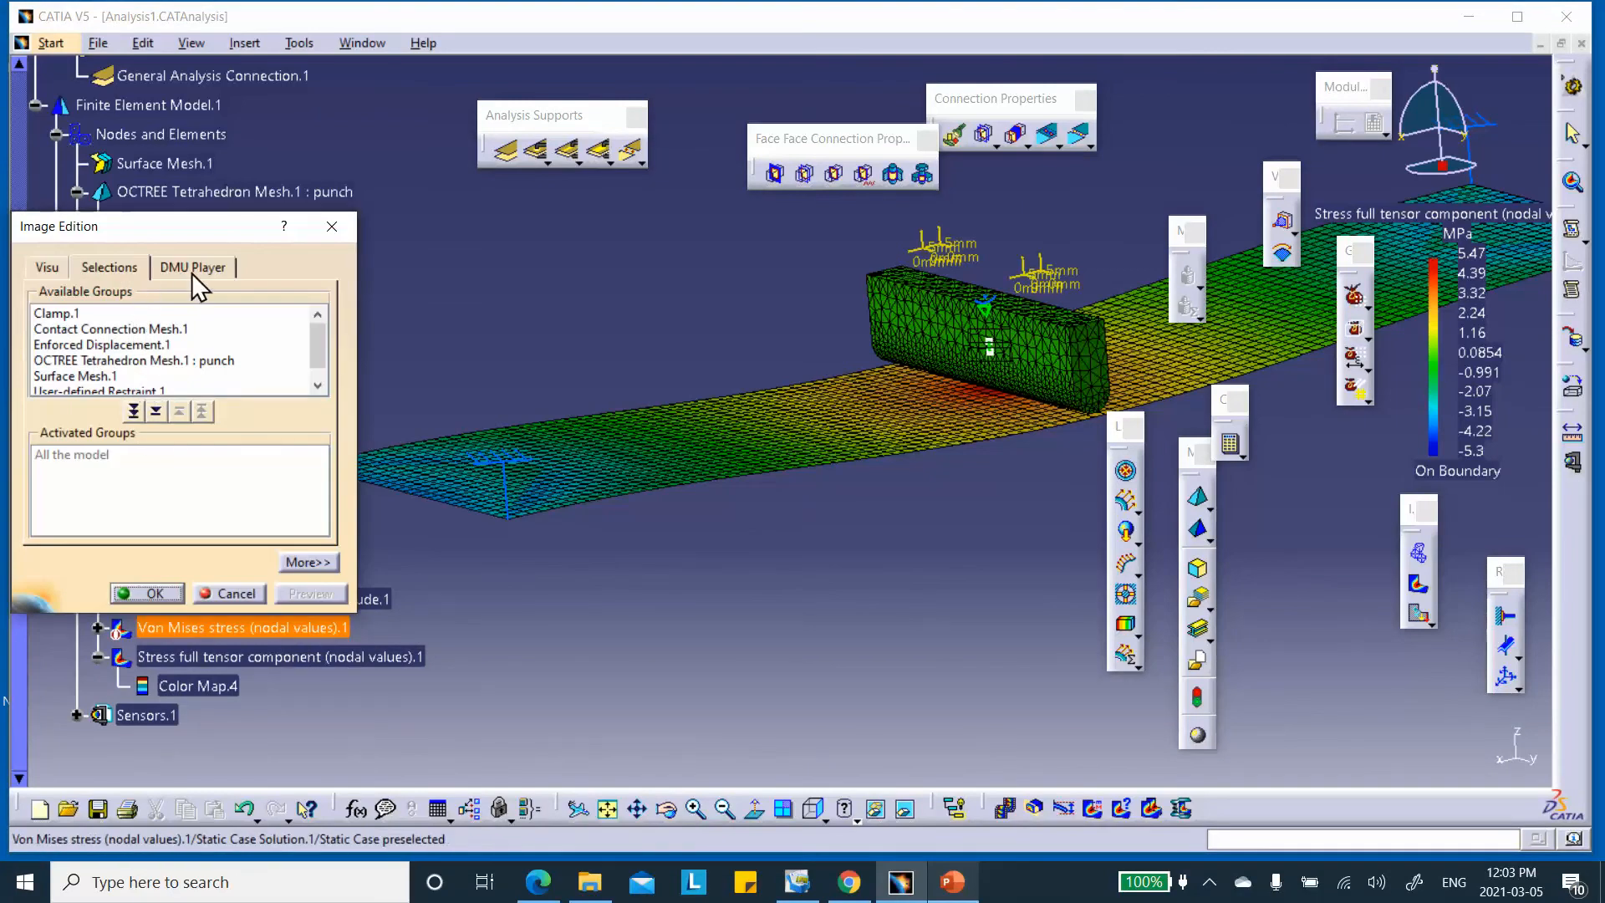
{"action": "left_click", "coordinate": [47, 266]}
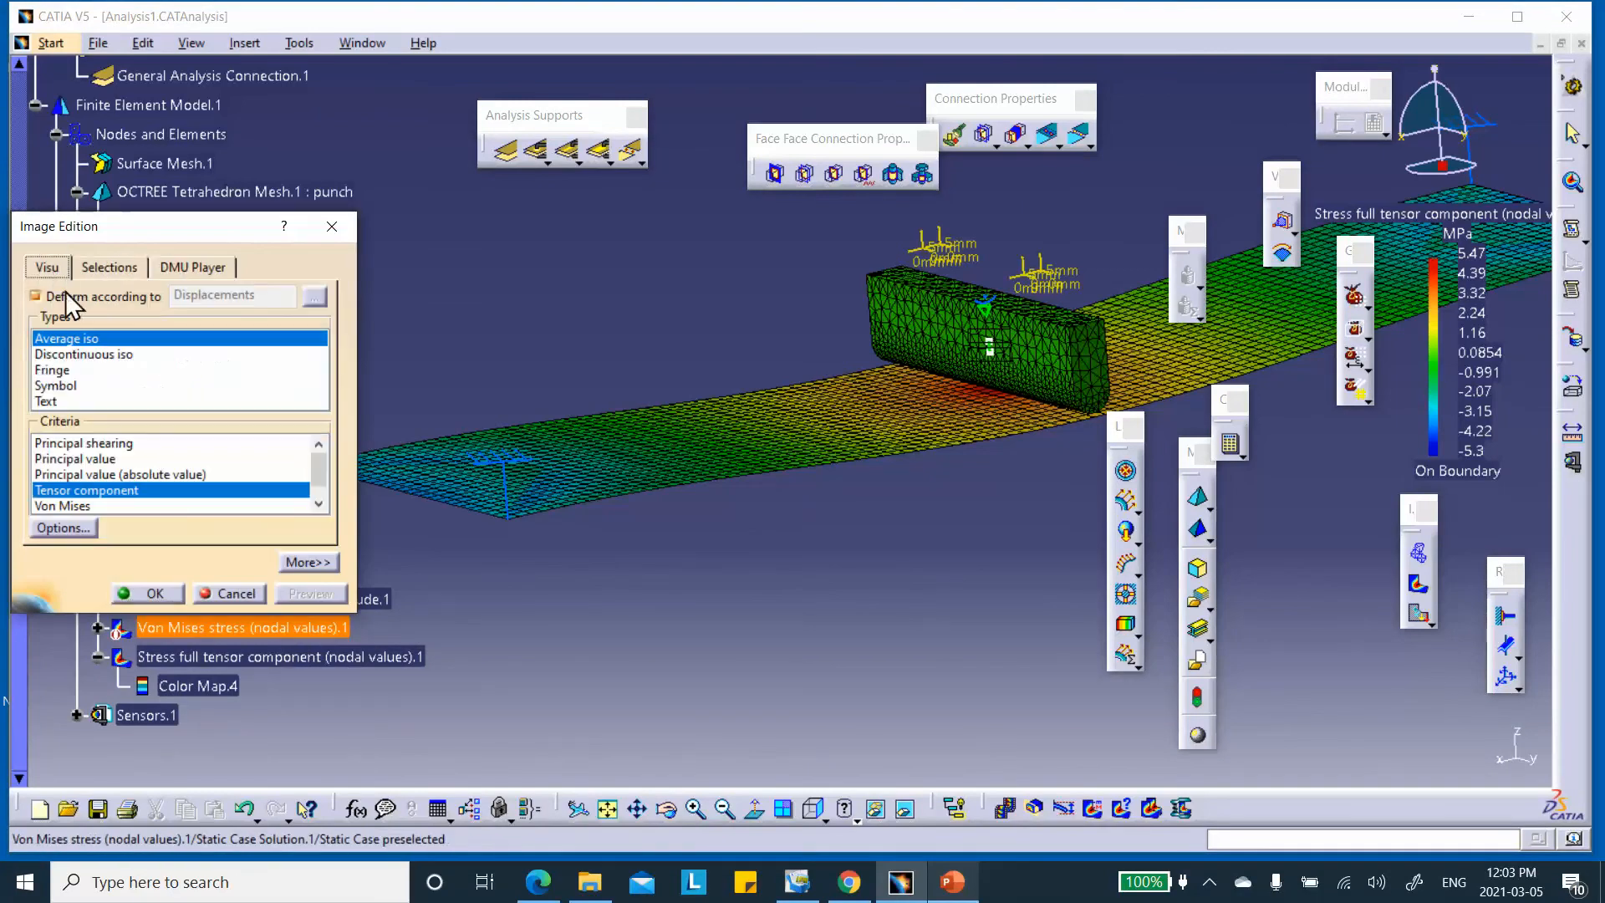
{"action": "left_click", "coordinate": [62, 505]}
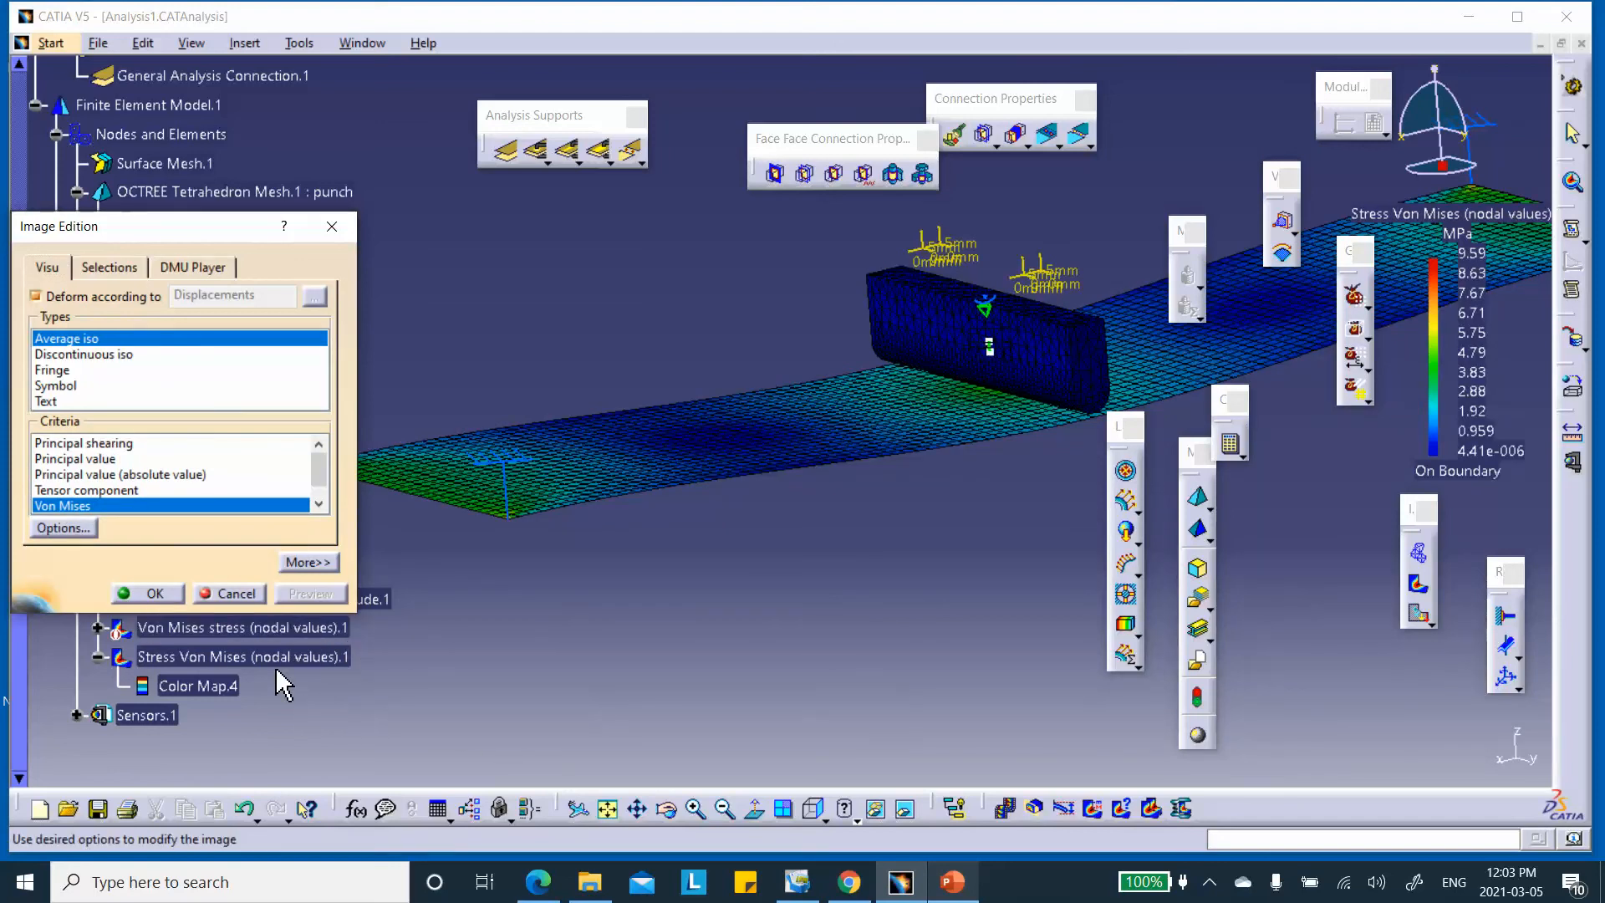
{"action": "left_click", "coordinate": [311, 561]}
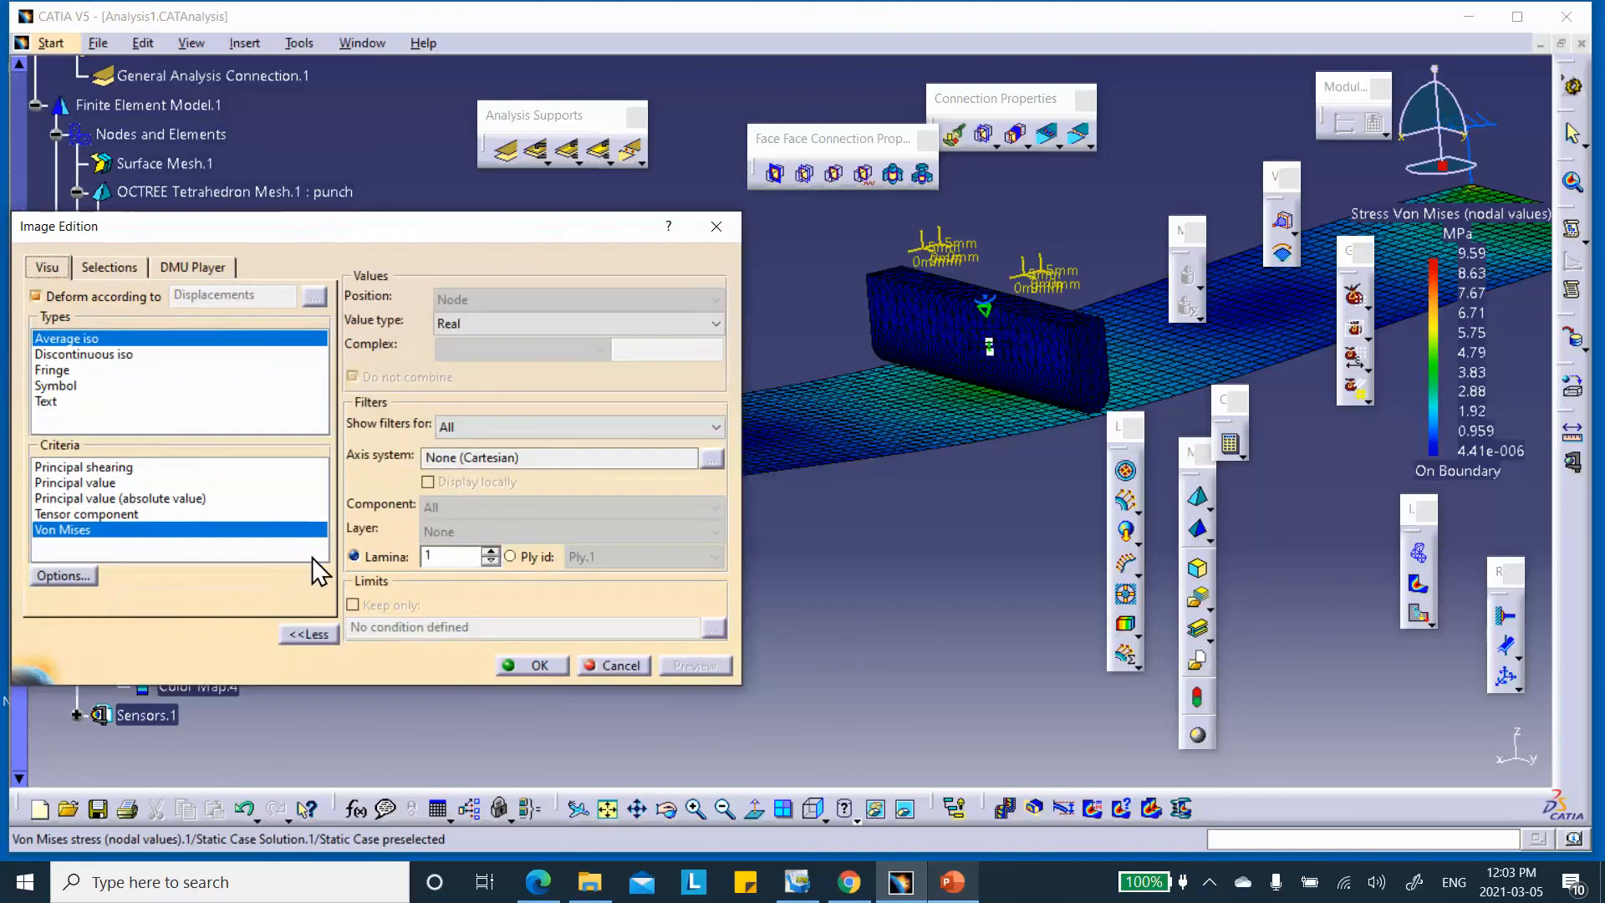
{"action": "left_click", "coordinate": [492, 550]}
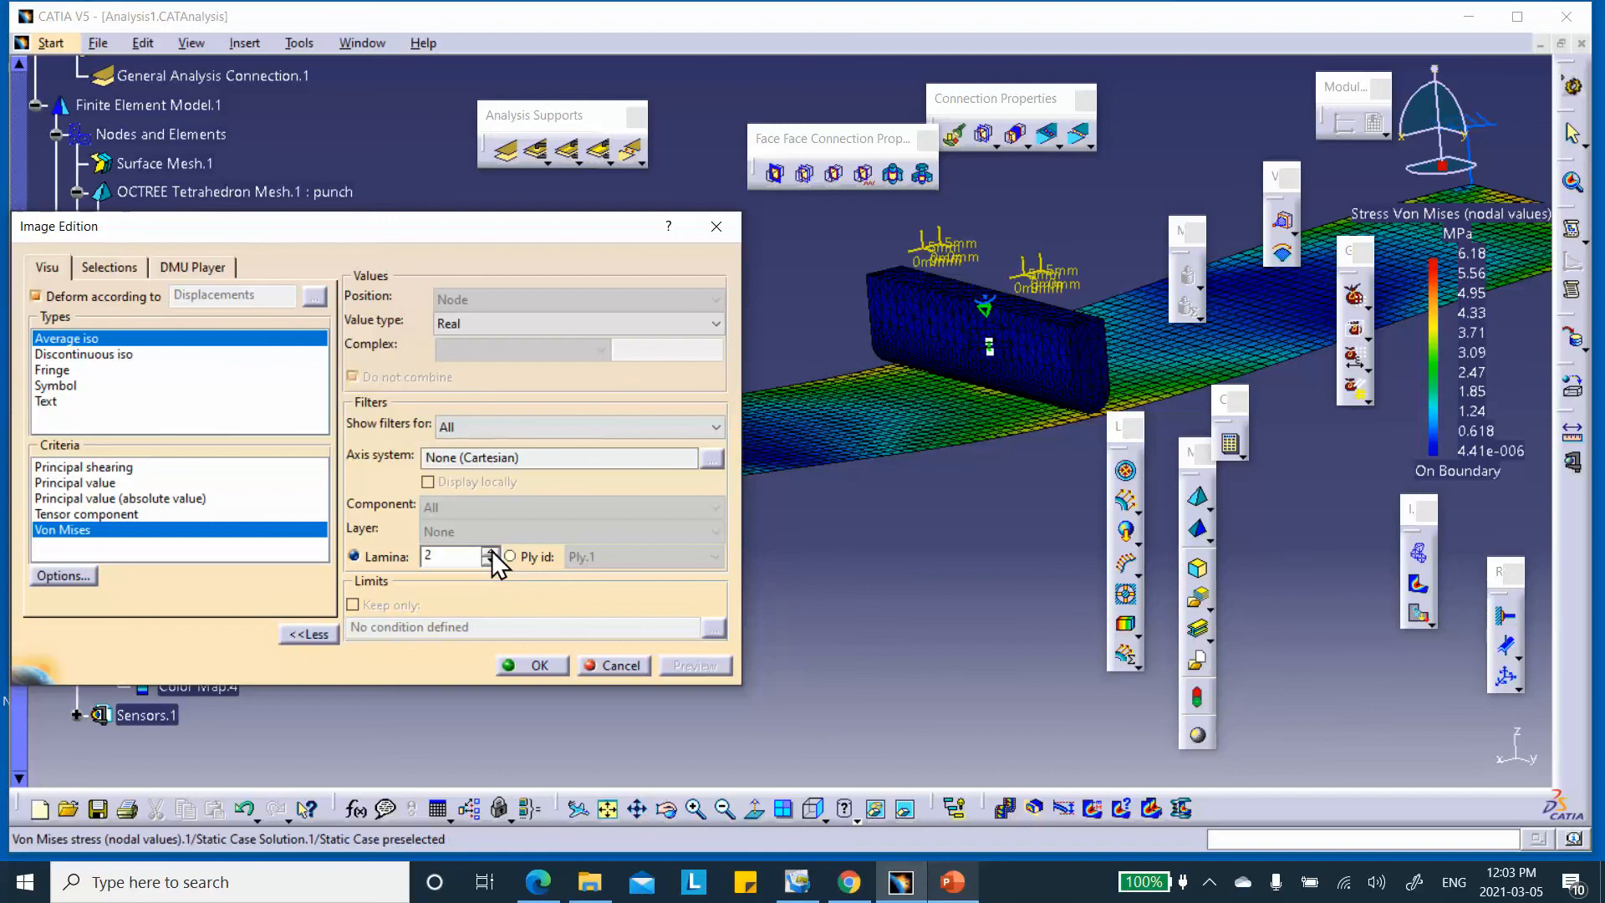
{"action": "left_click", "coordinate": [489, 560]}
{"action": "left_click", "coordinate": [534, 665]}
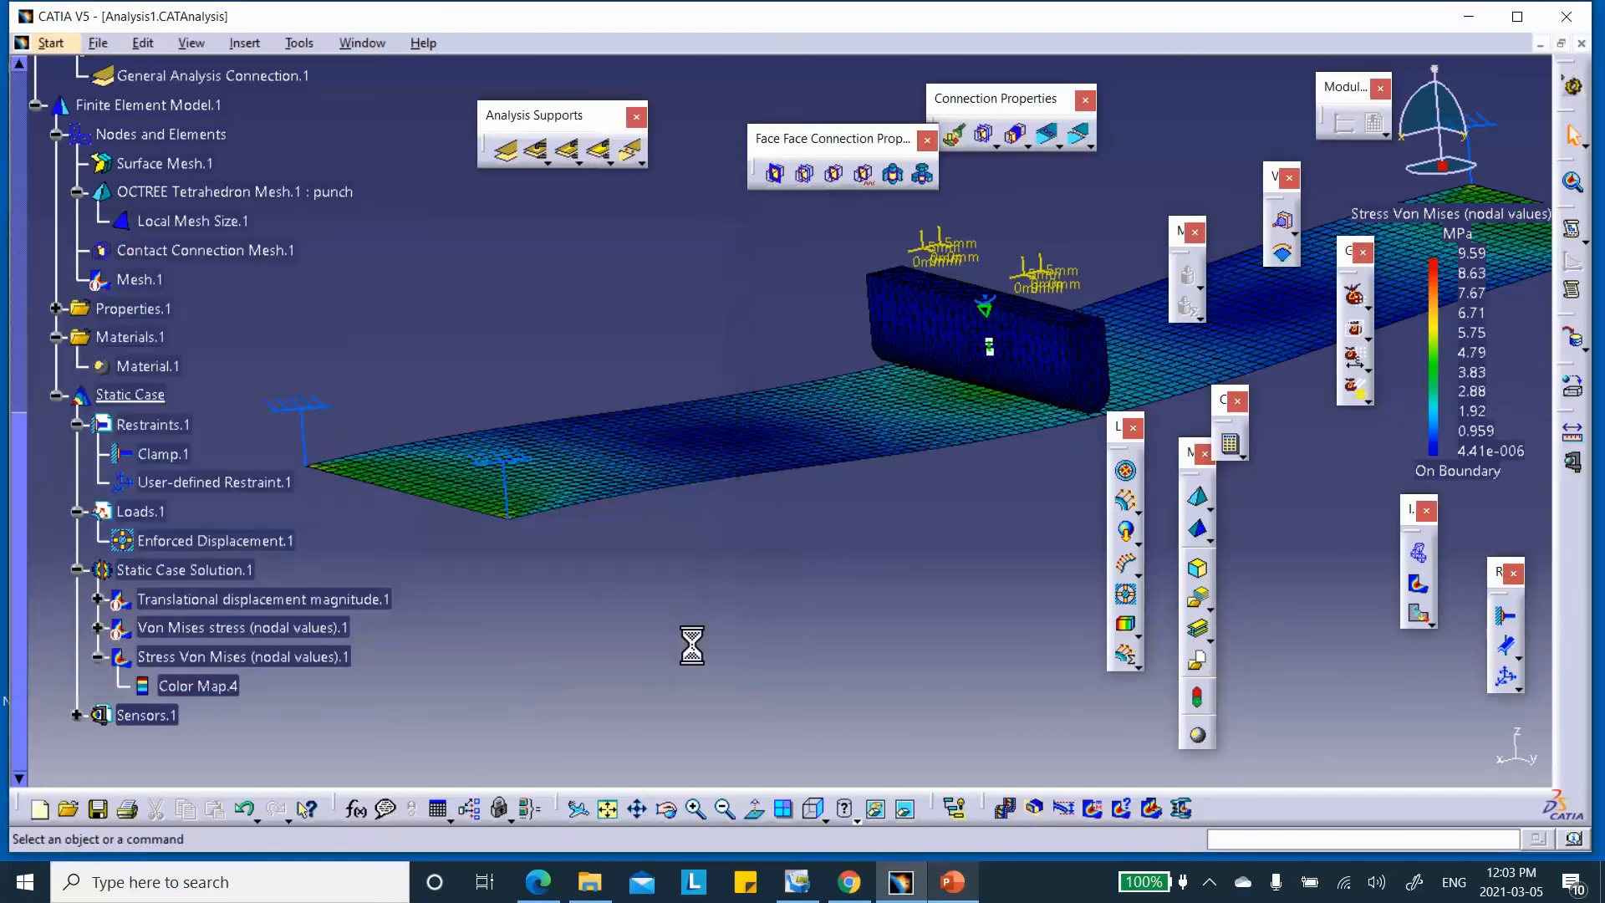
Zoom out on the model and expand Sensors.1 to list Energy and Global Error Rate (%)
{"action": "middle_click_drag", "start_coordinate": [769, 601], "coordinate": [950, 533]}
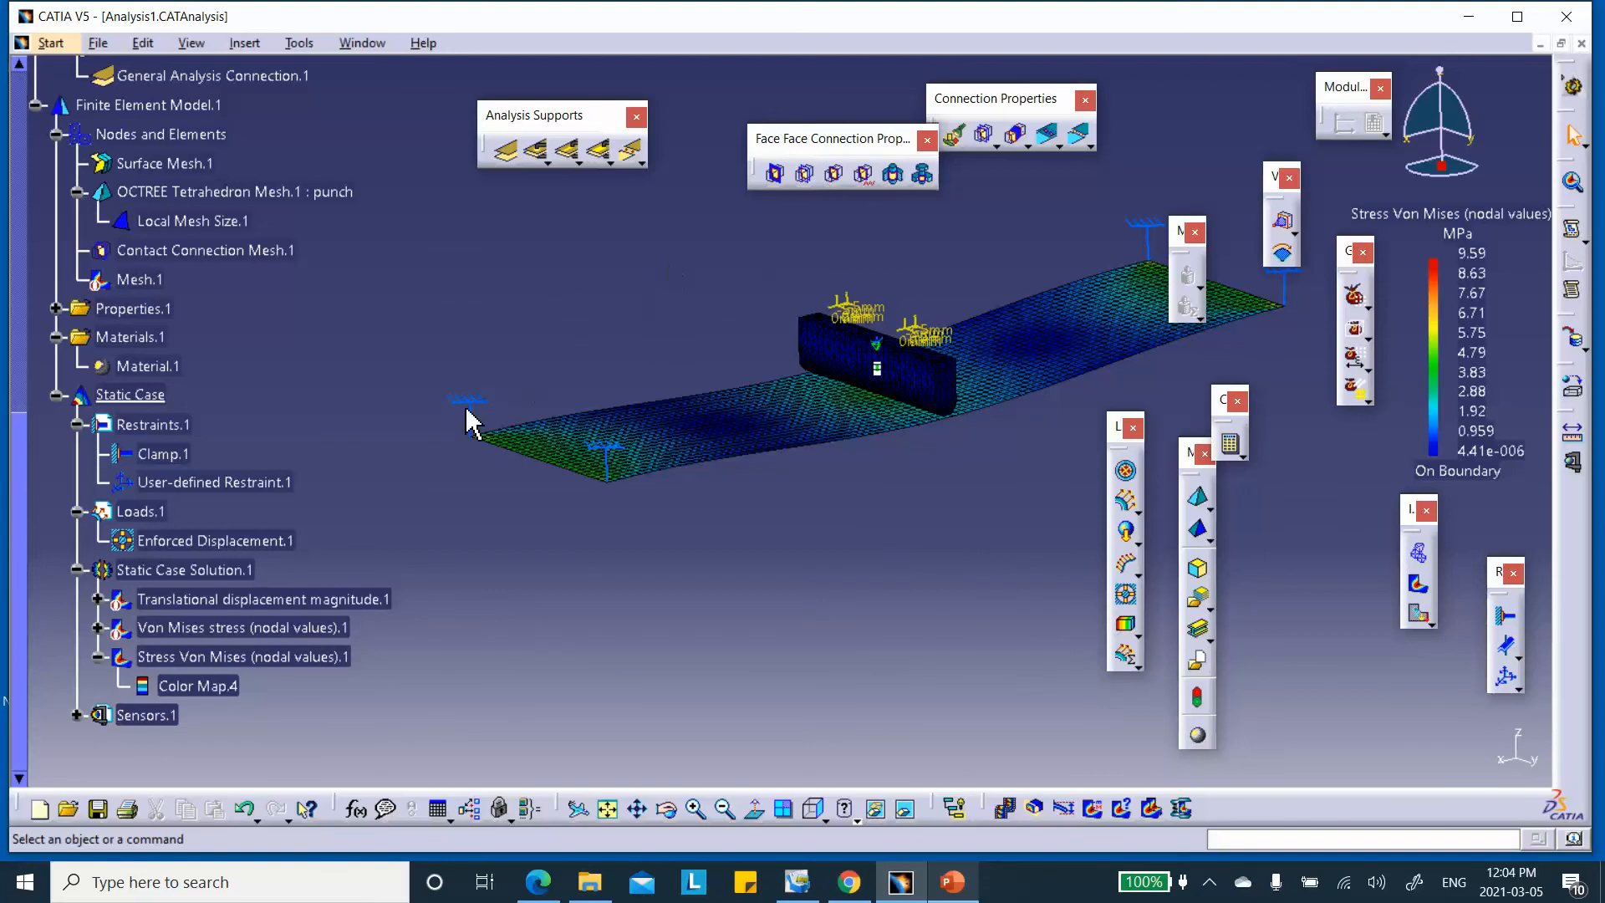
{"action": "scroll", "coordinate": [451, 372], "scroll_direction": "down", "scroll_amount": 3}
{"action": "scroll", "coordinate": [451, 372], "scroll_direction": "down", "scroll_amount": 1}
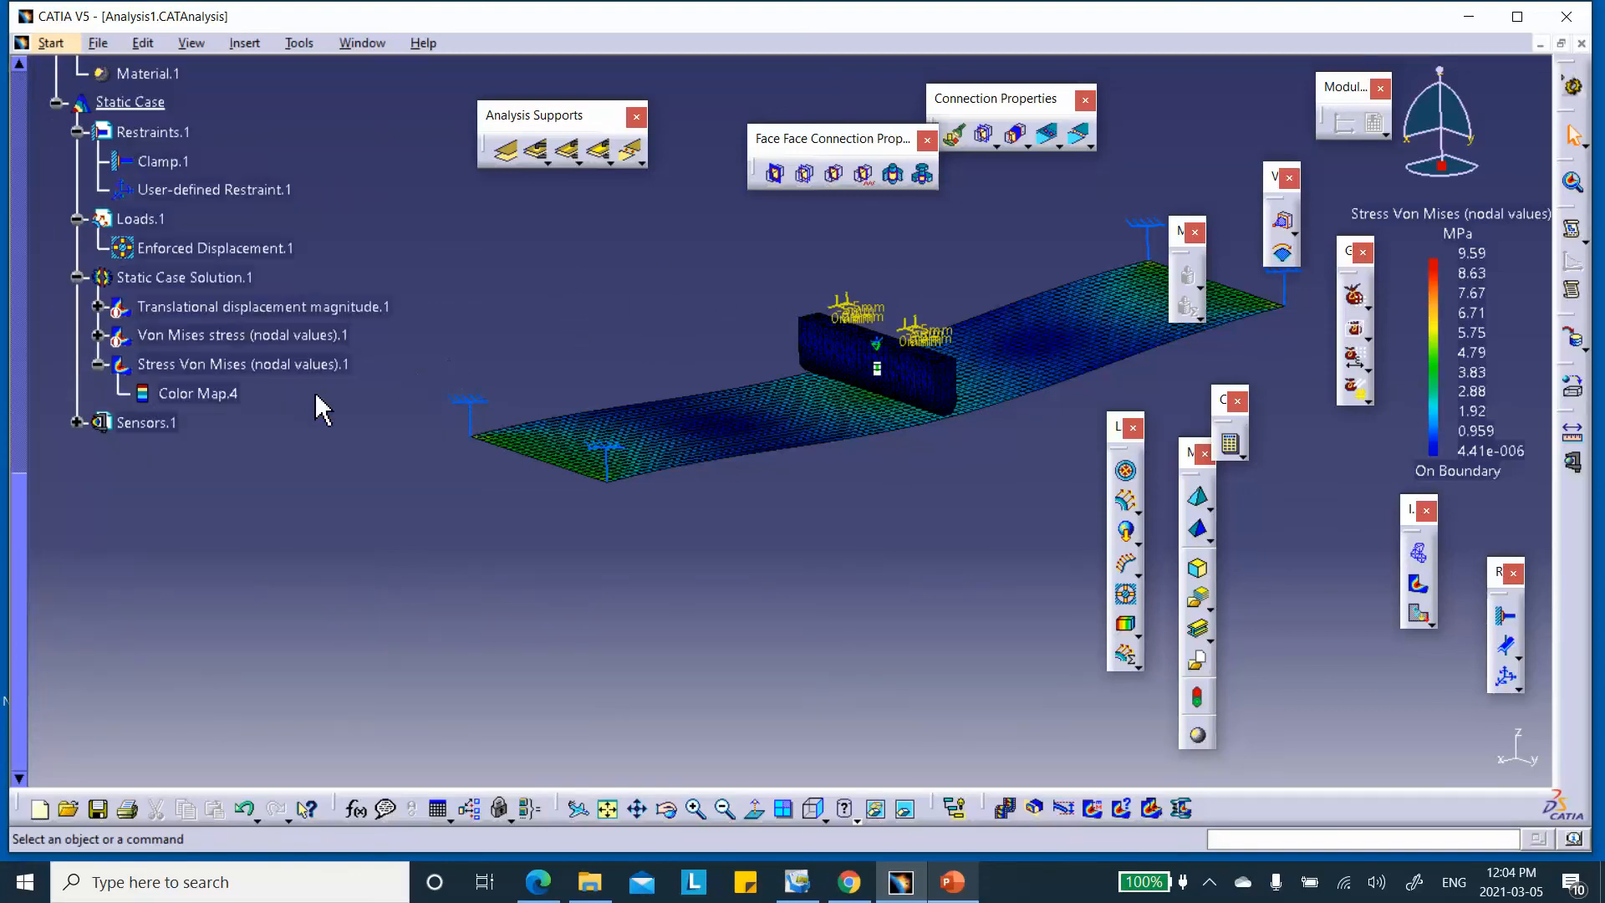
{"action": "left_click", "coordinate": [76, 422]}
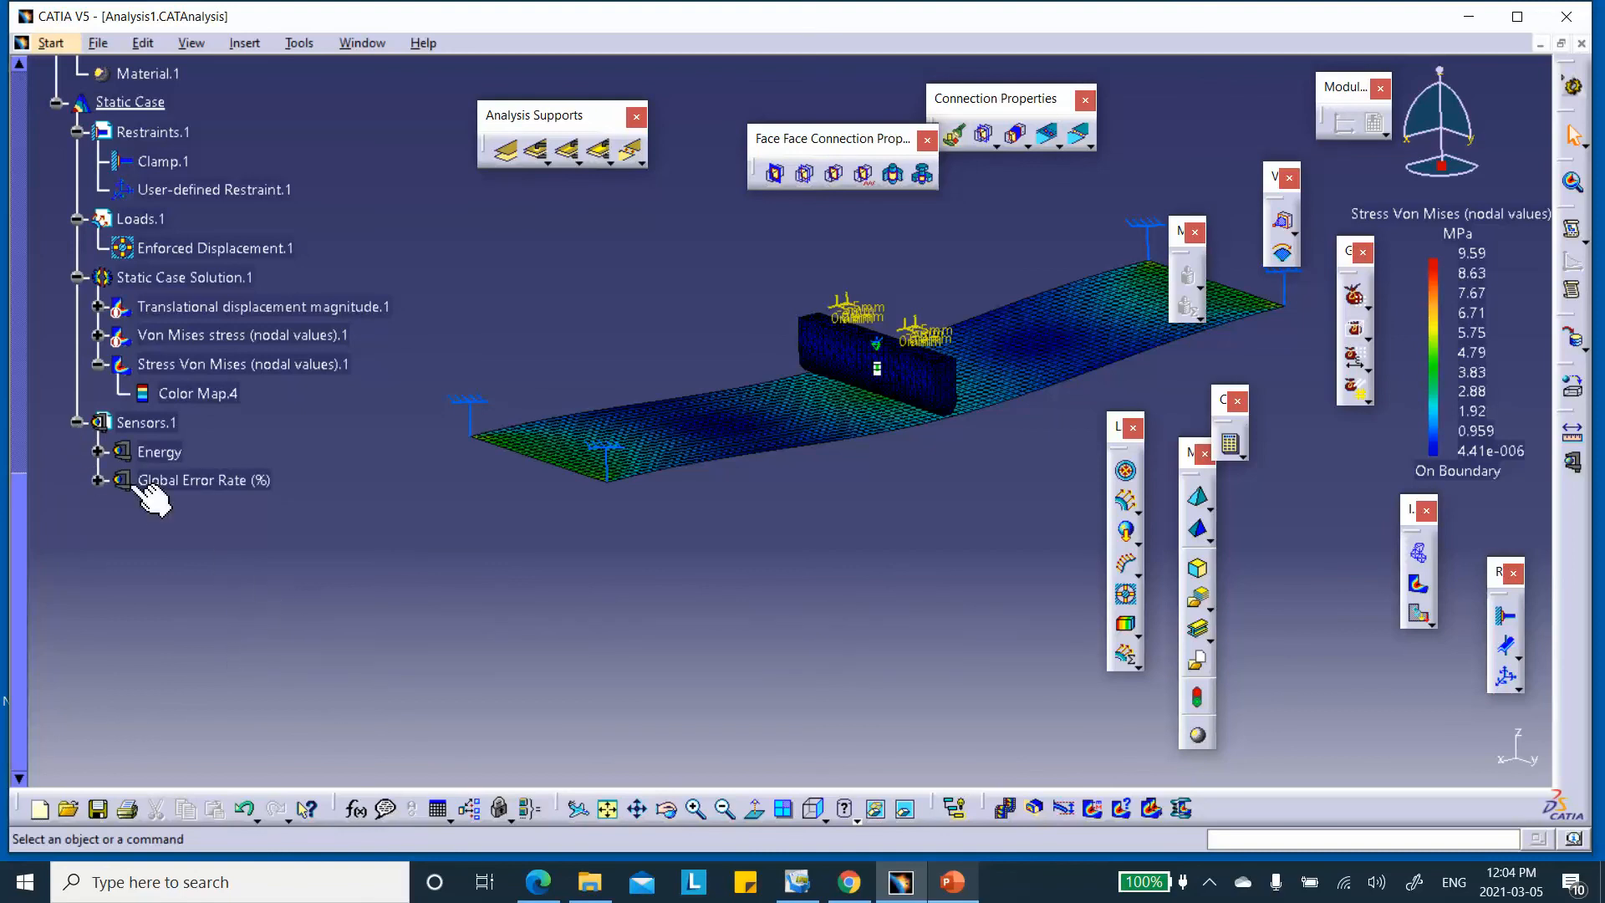
Create a global-axes Reaction Sensor on User-defined Restraint.1, giving a 0.043 kN force norm
{"action": "right_click", "coordinate": [160, 423]}
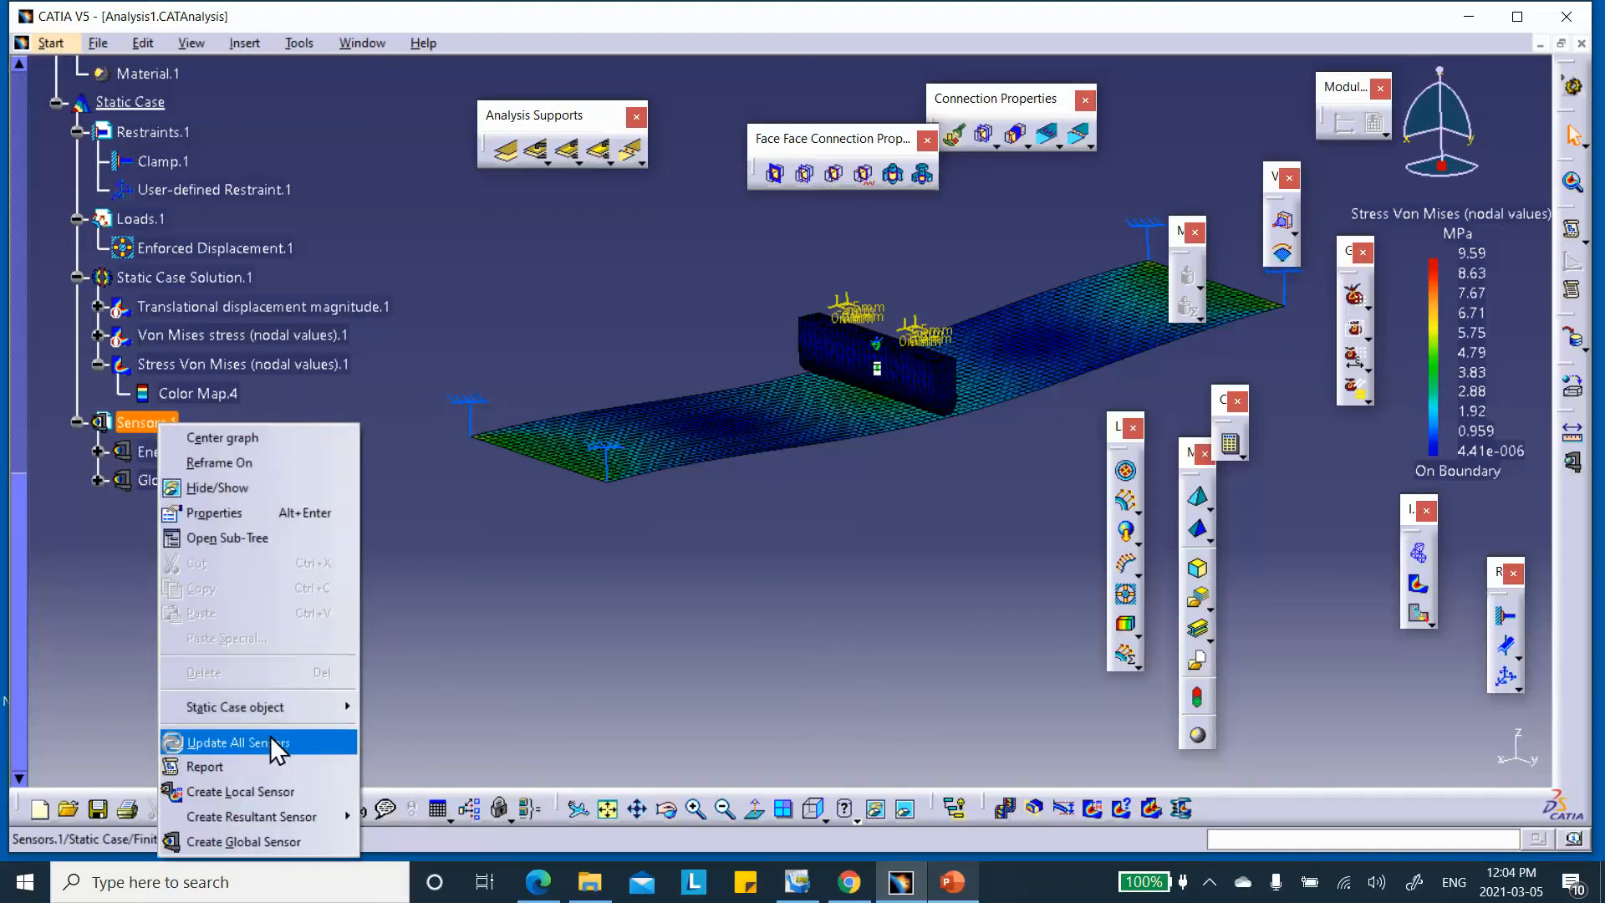
{"action": "mouse_move", "coordinate": [290, 816]}
{"action": "left_click", "coordinate": [488, 598]}
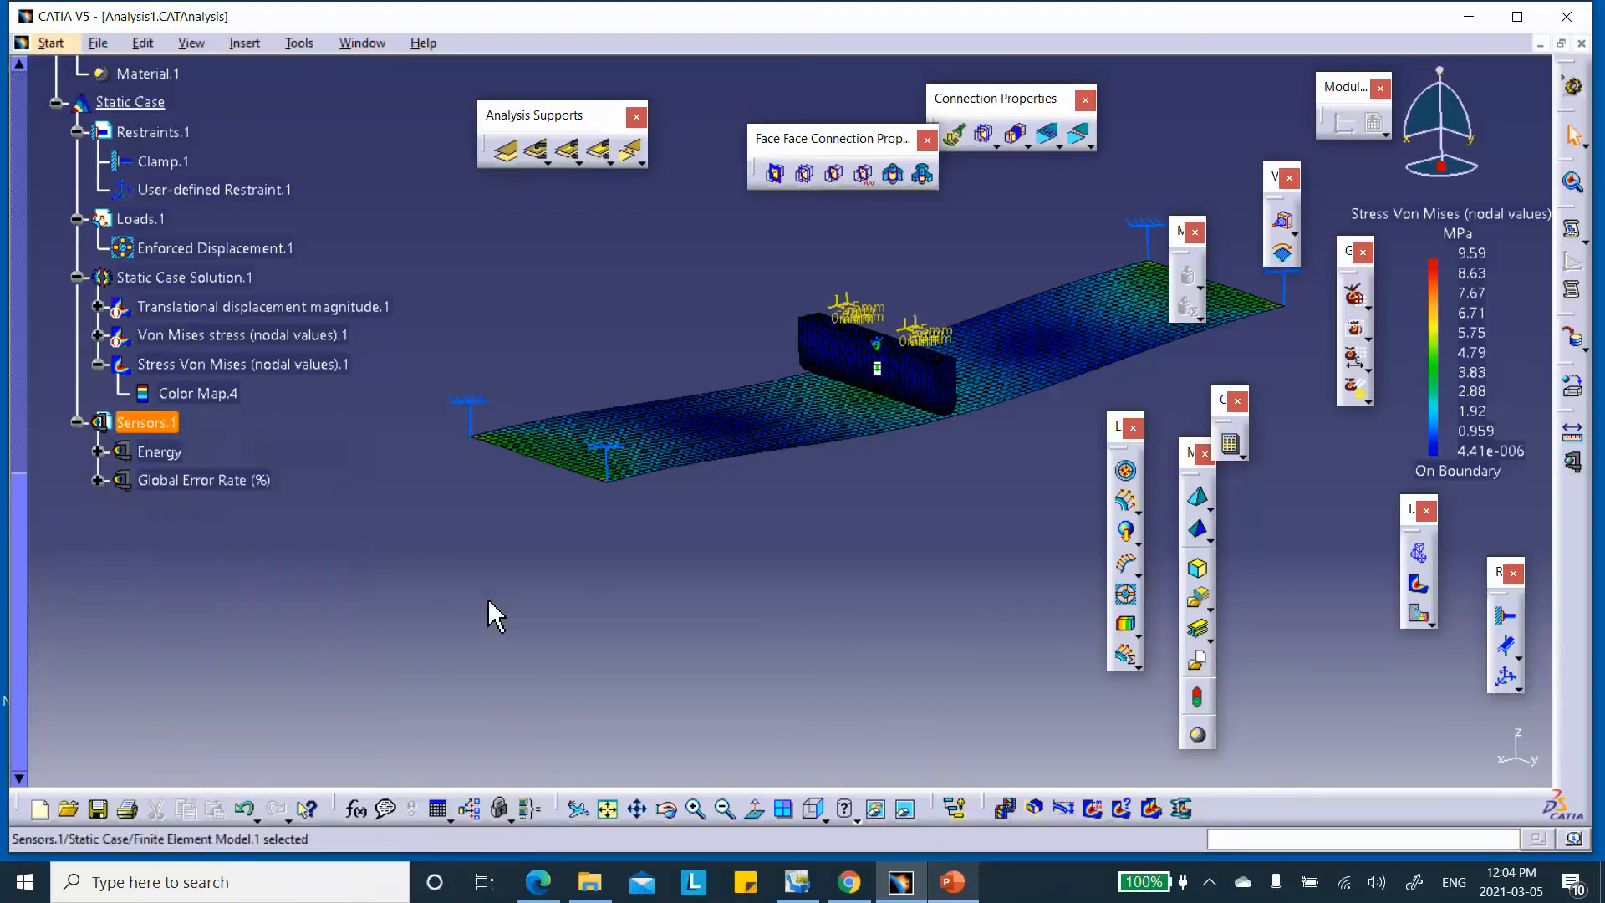
{"action": "right_click", "coordinate": [155, 424]}
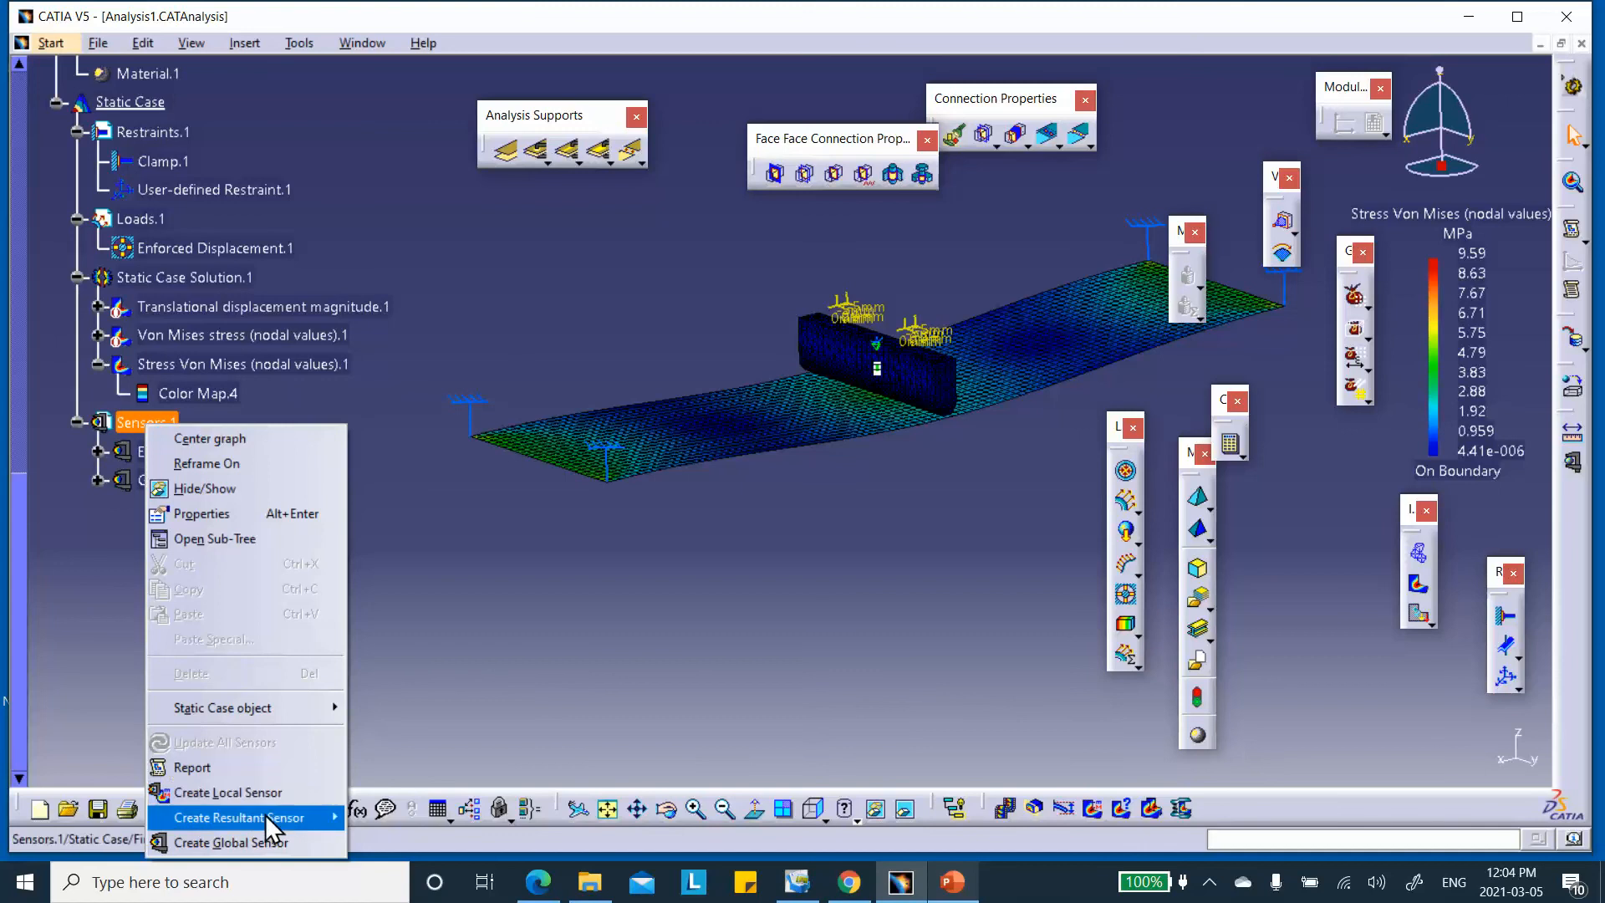
{"action": "mouse_move", "coordinate": [264, 814]}
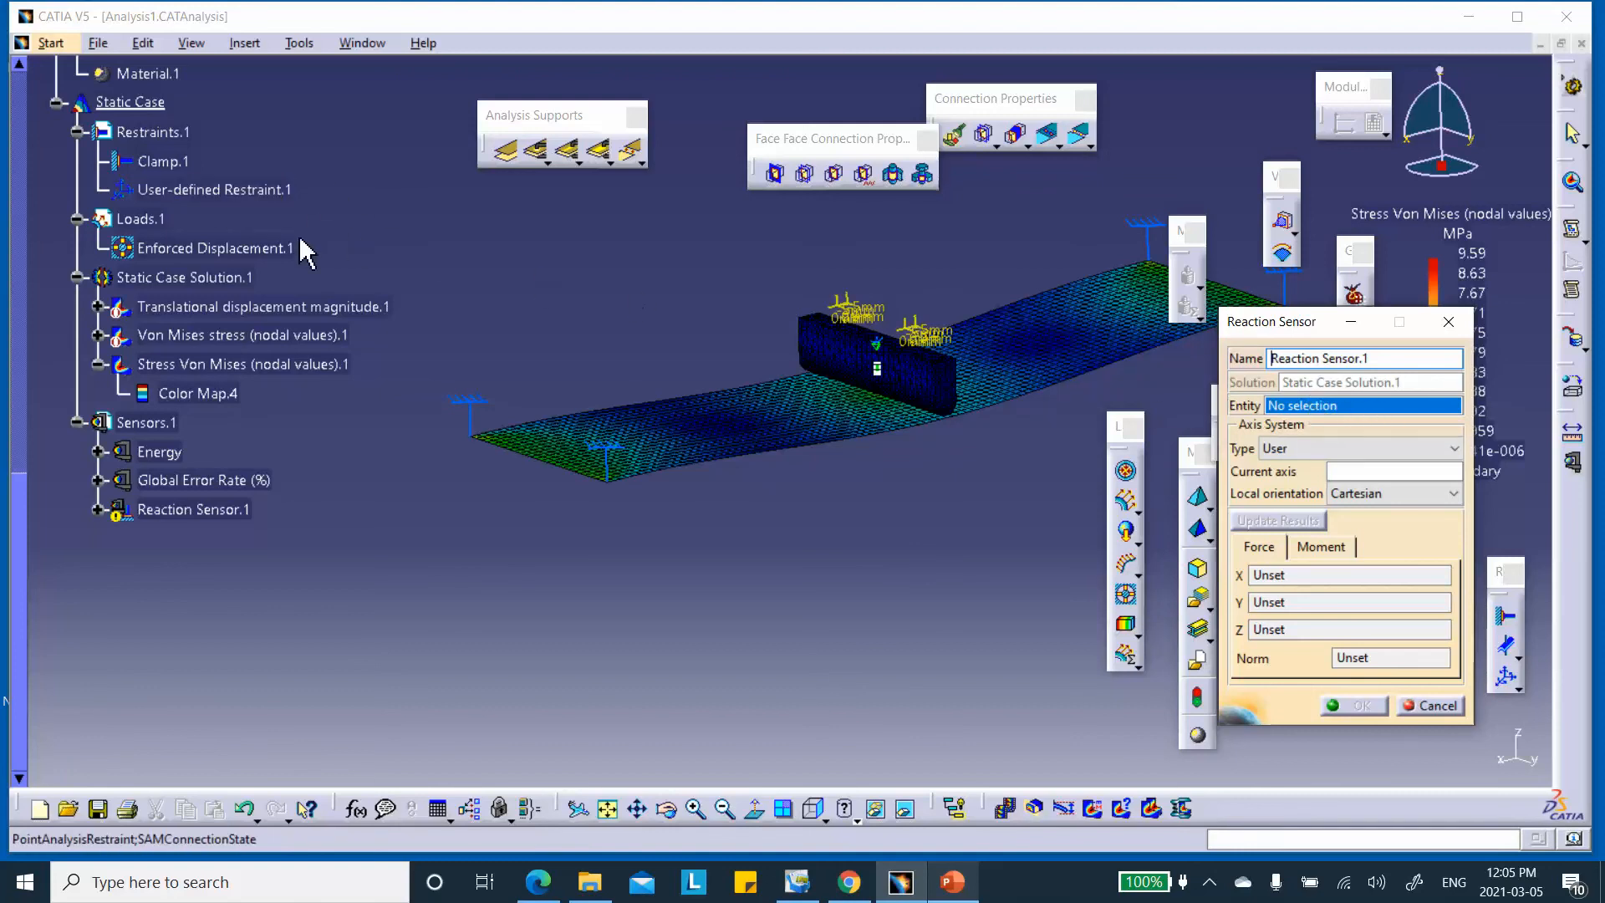
{"action": "left_click", "coordinate": [219, 189]}
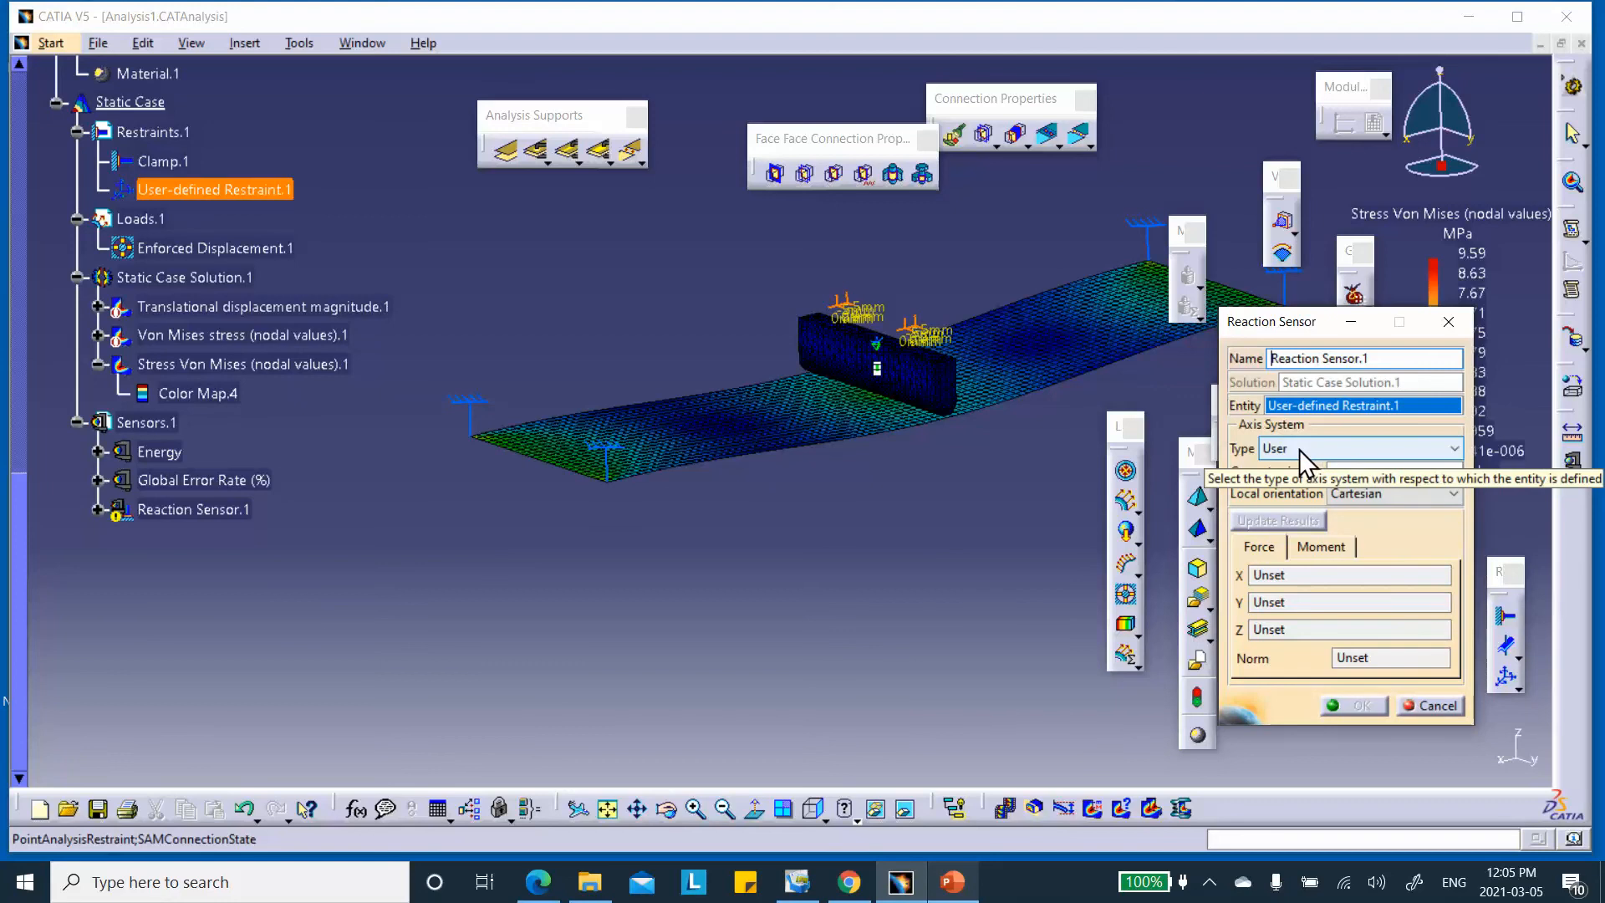
{"action": "left_click", "coordinate": [1358, 455]}
{"action": "left_click", "coordinate": [1328, 469]}
{"action": "left_click", "coordinate": [1284, 518]}
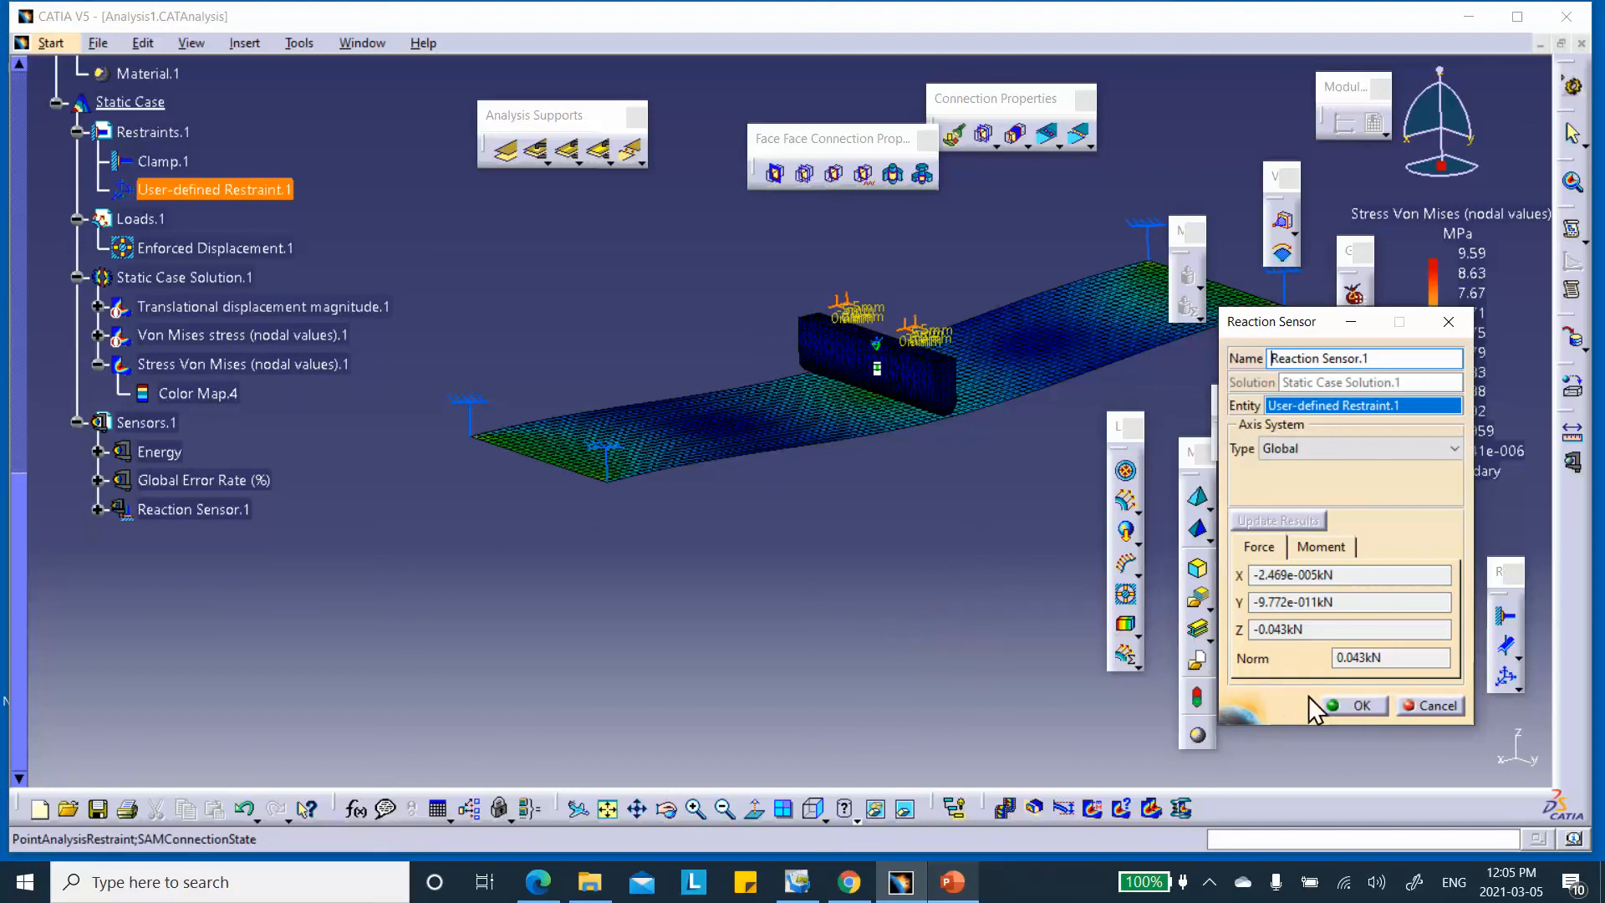
{"action": "left_click", "coordinate": [1347, 705]}
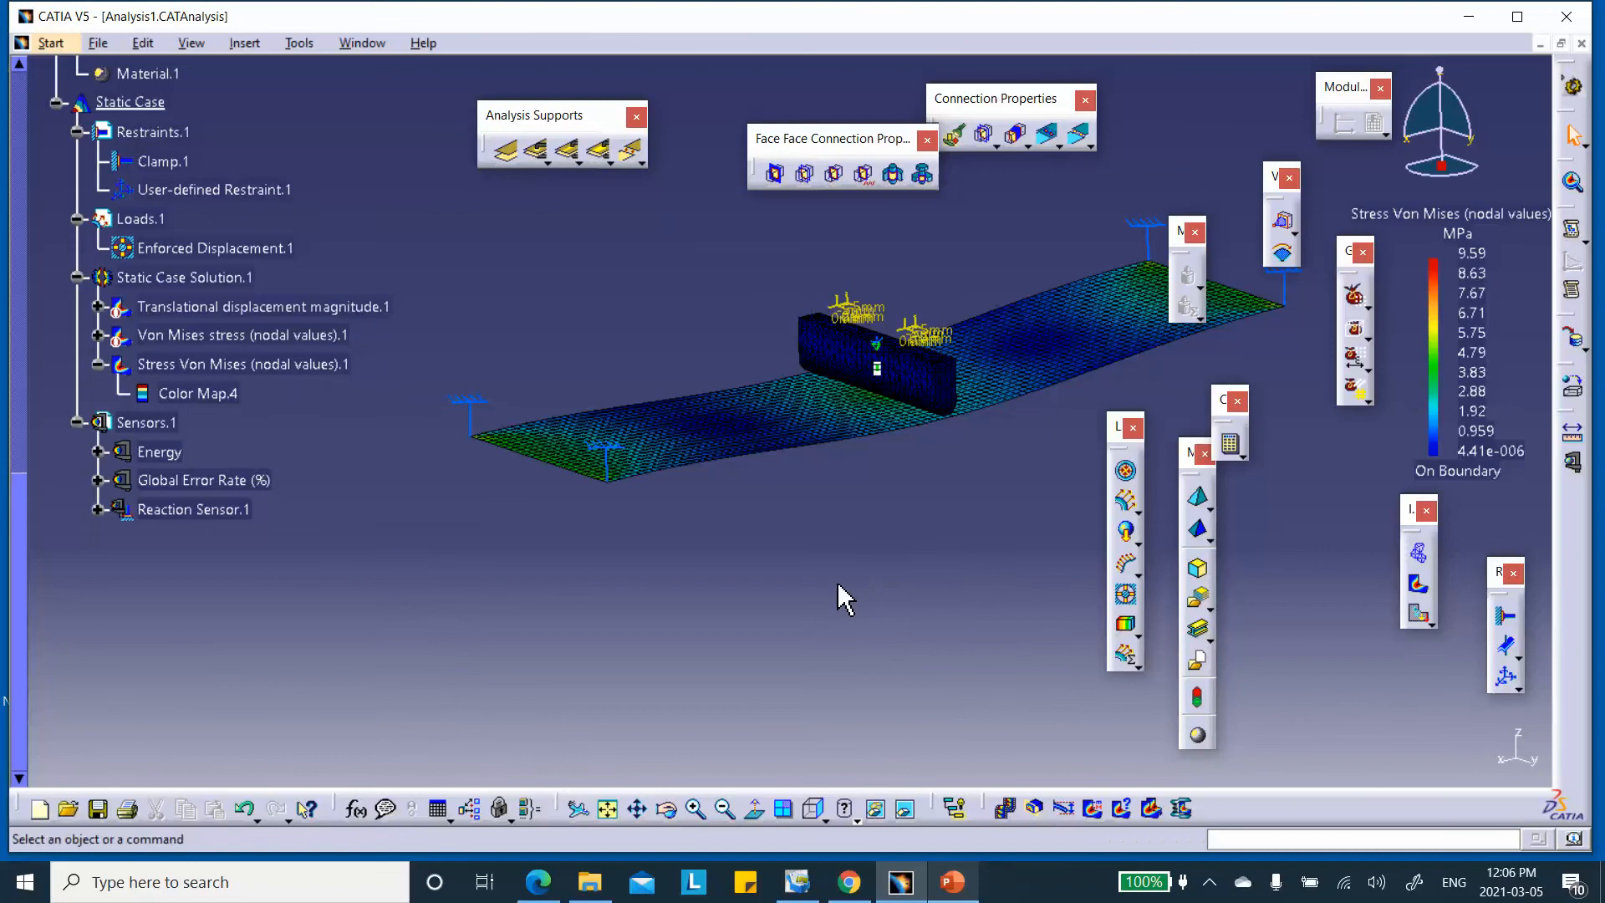
{"action": "middle_click_drag", "start_coordinate": [976, 542], "coordinate": [832, 594]}
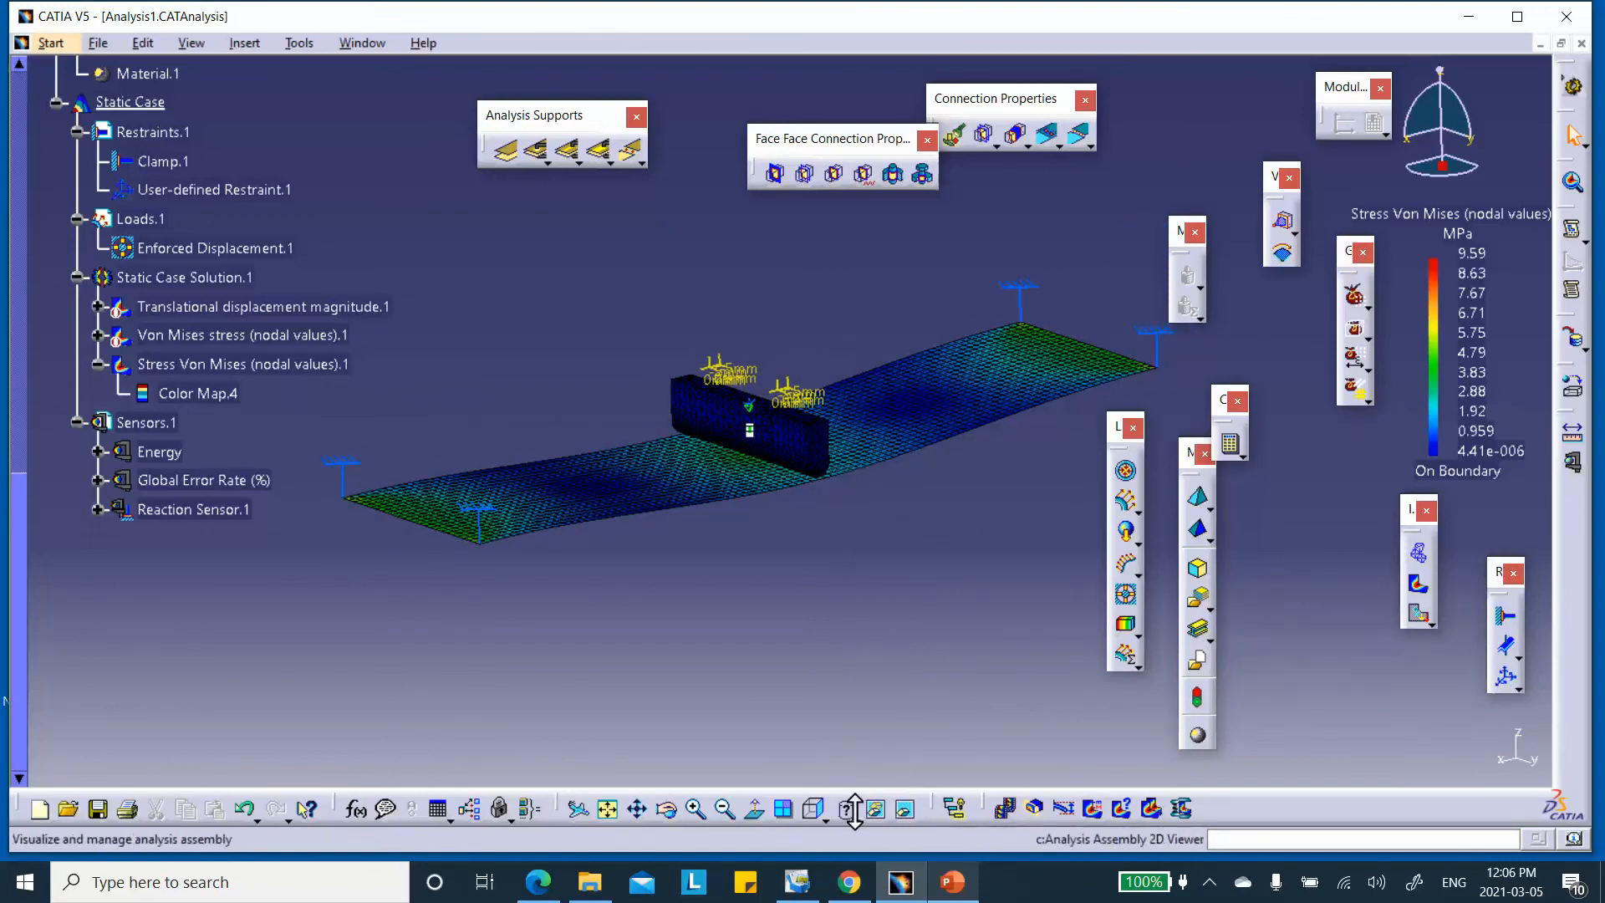
{"action": "left_click", "coordinate": [1209, 892]}
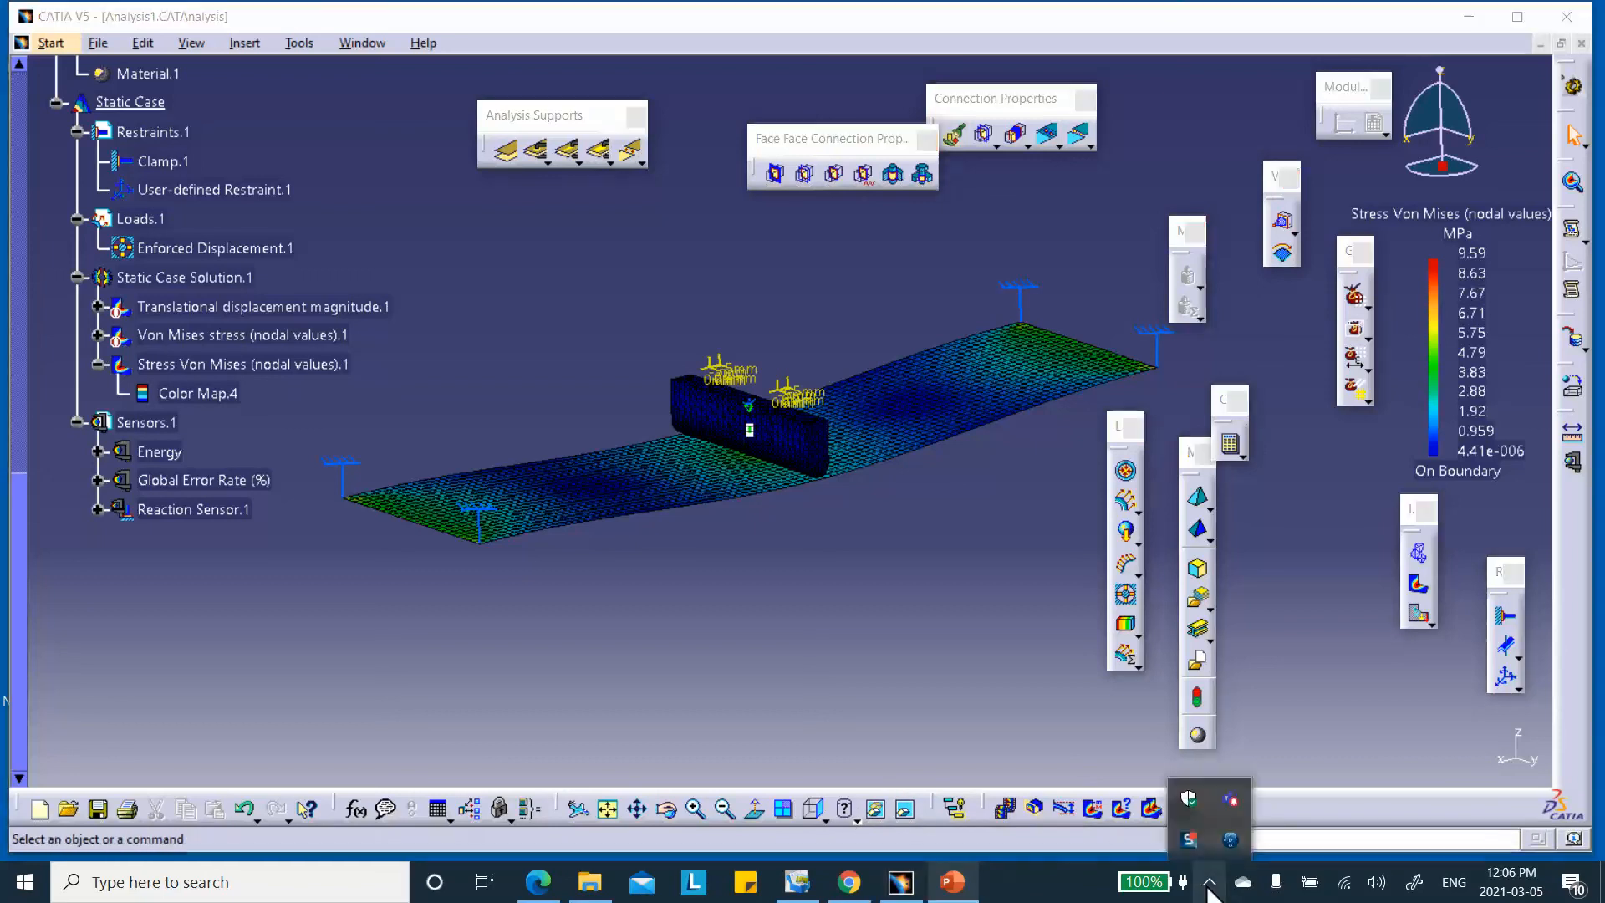